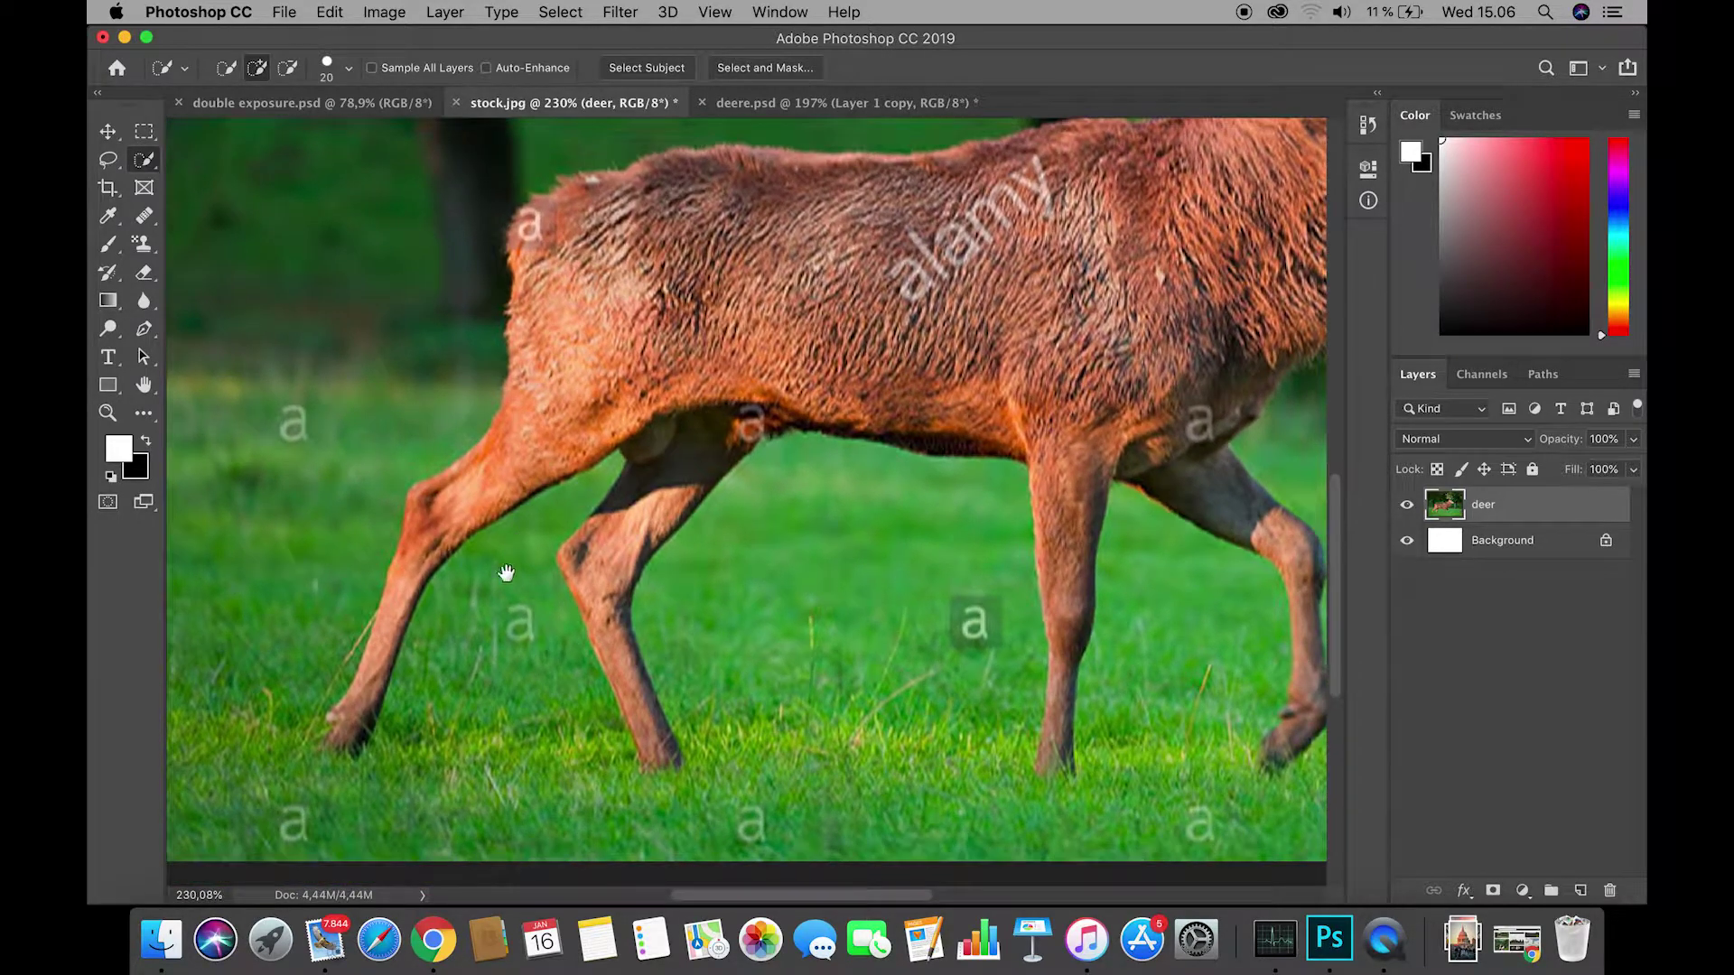
Start a Pen tool path at the hindmost hoof and trace the leg's outer edge up past the hock.
{"action": "left_click_drag", "start_coordinate": [413, 650], "coordinate": [390, 662]}
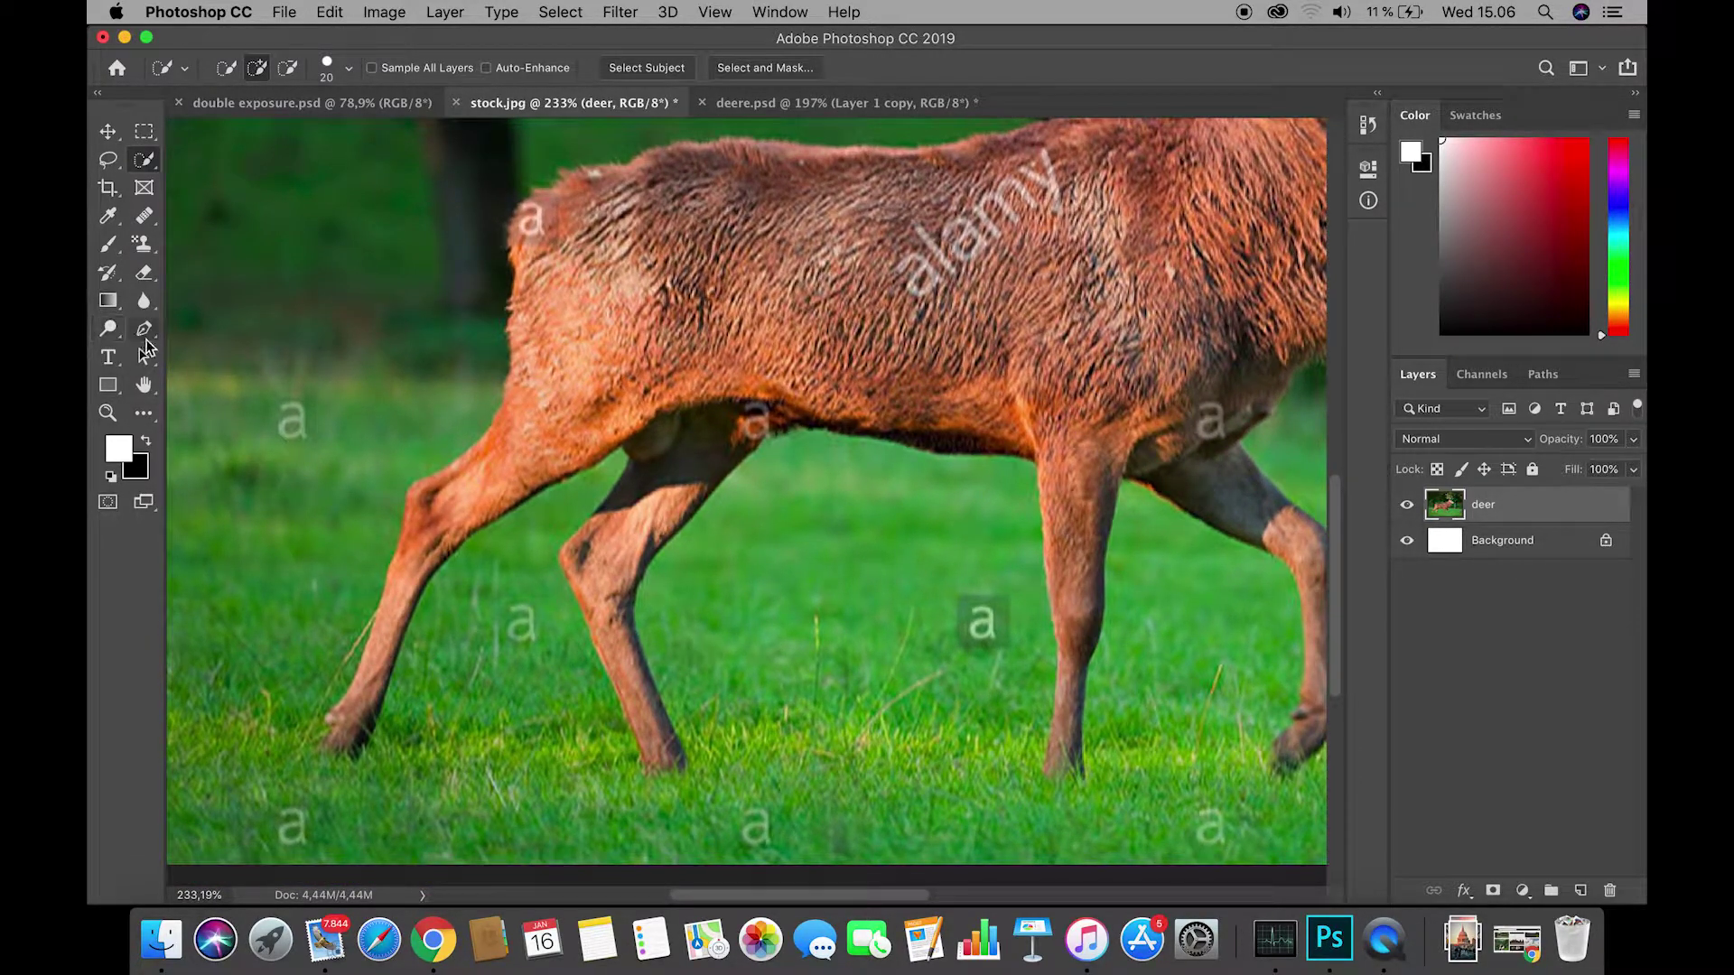
{"action": "left_click", "coordinate": [144, 329]}
{"action": "left_click_drag", "start_coordinate": [333, 725], "coordinate": [354, 725]}
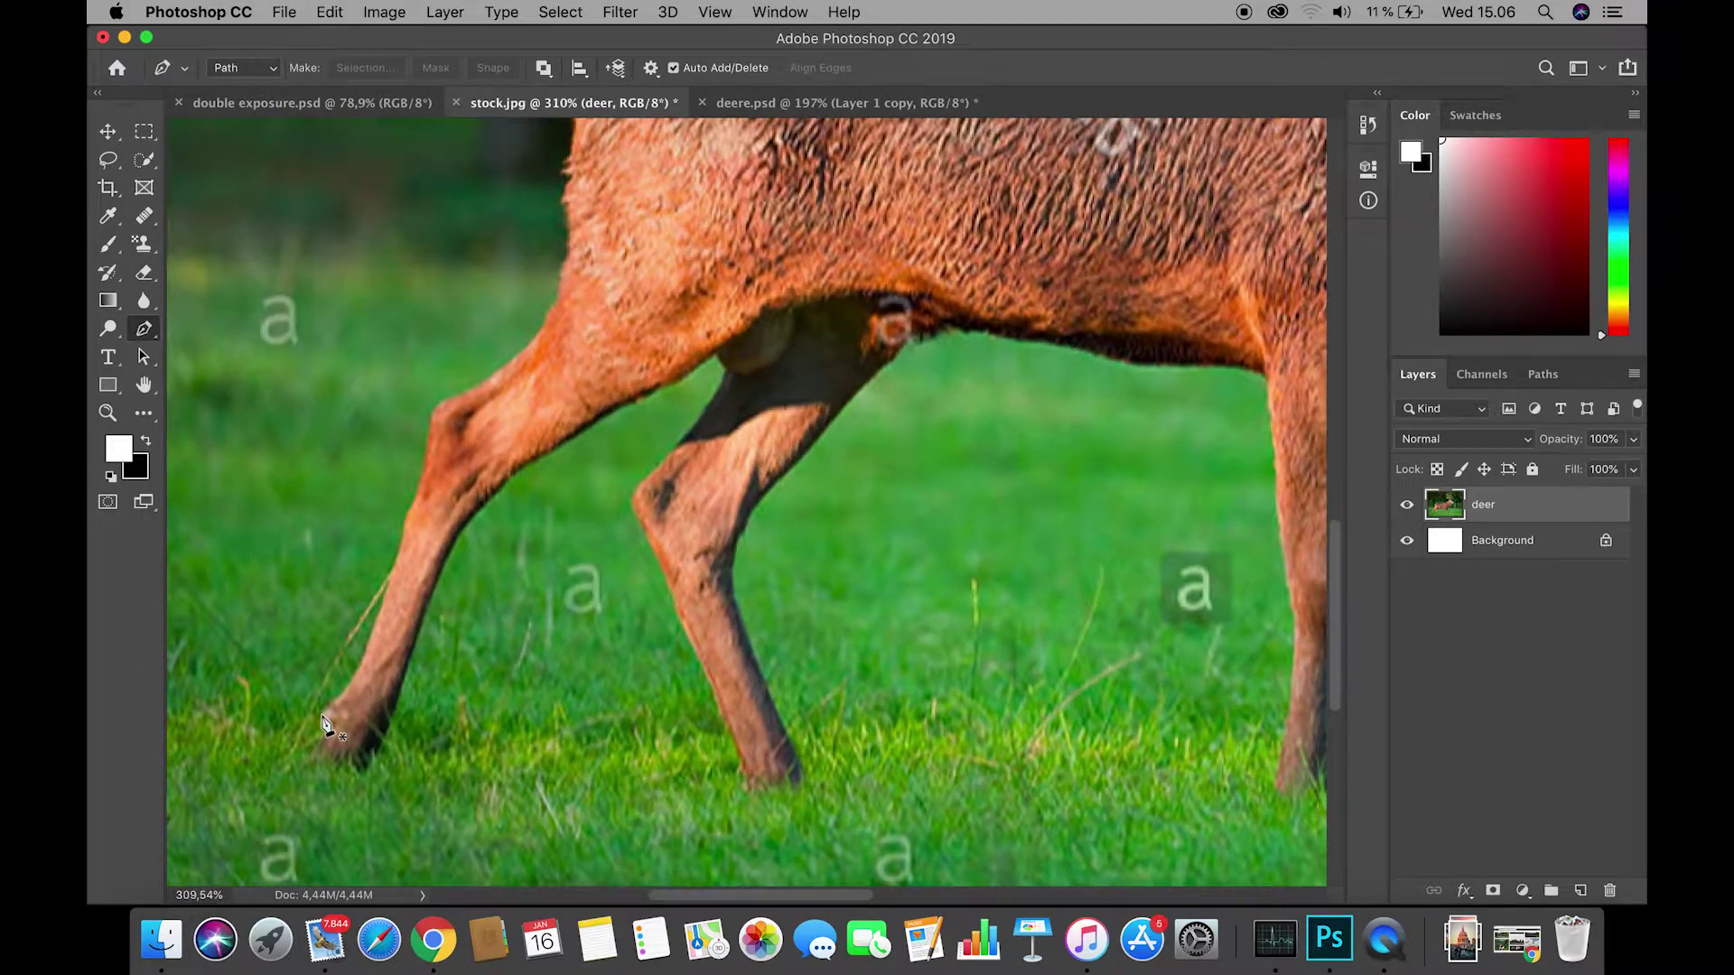
{"action": "left_click", "coordinate": [322, 719]}
{"action": "key", "text": "super+z"}
{"action": "left_click_drag", "start_coordinate": [393, 578], "coordinate": [404, 540]}
{"action": "left_click_drag", "start_coordinate": [433, 418], "coordinate": [441, 388]}
{"action": "left_click_drag", "start_coordinate": [512, 367], "coordinate": [557, 344]}
{"action": "left_click_drag", "start_coordinate": [441, 389], "coordinate": [437, 402]}
{"action": "scroll", "coordinate": [456, 459], "scroll_direction": "up", "scroll_amount": 2}
{"action": "scroll", "coordinate": [456, 458], "scroll_direction": "right", "scroll_amount": 1}
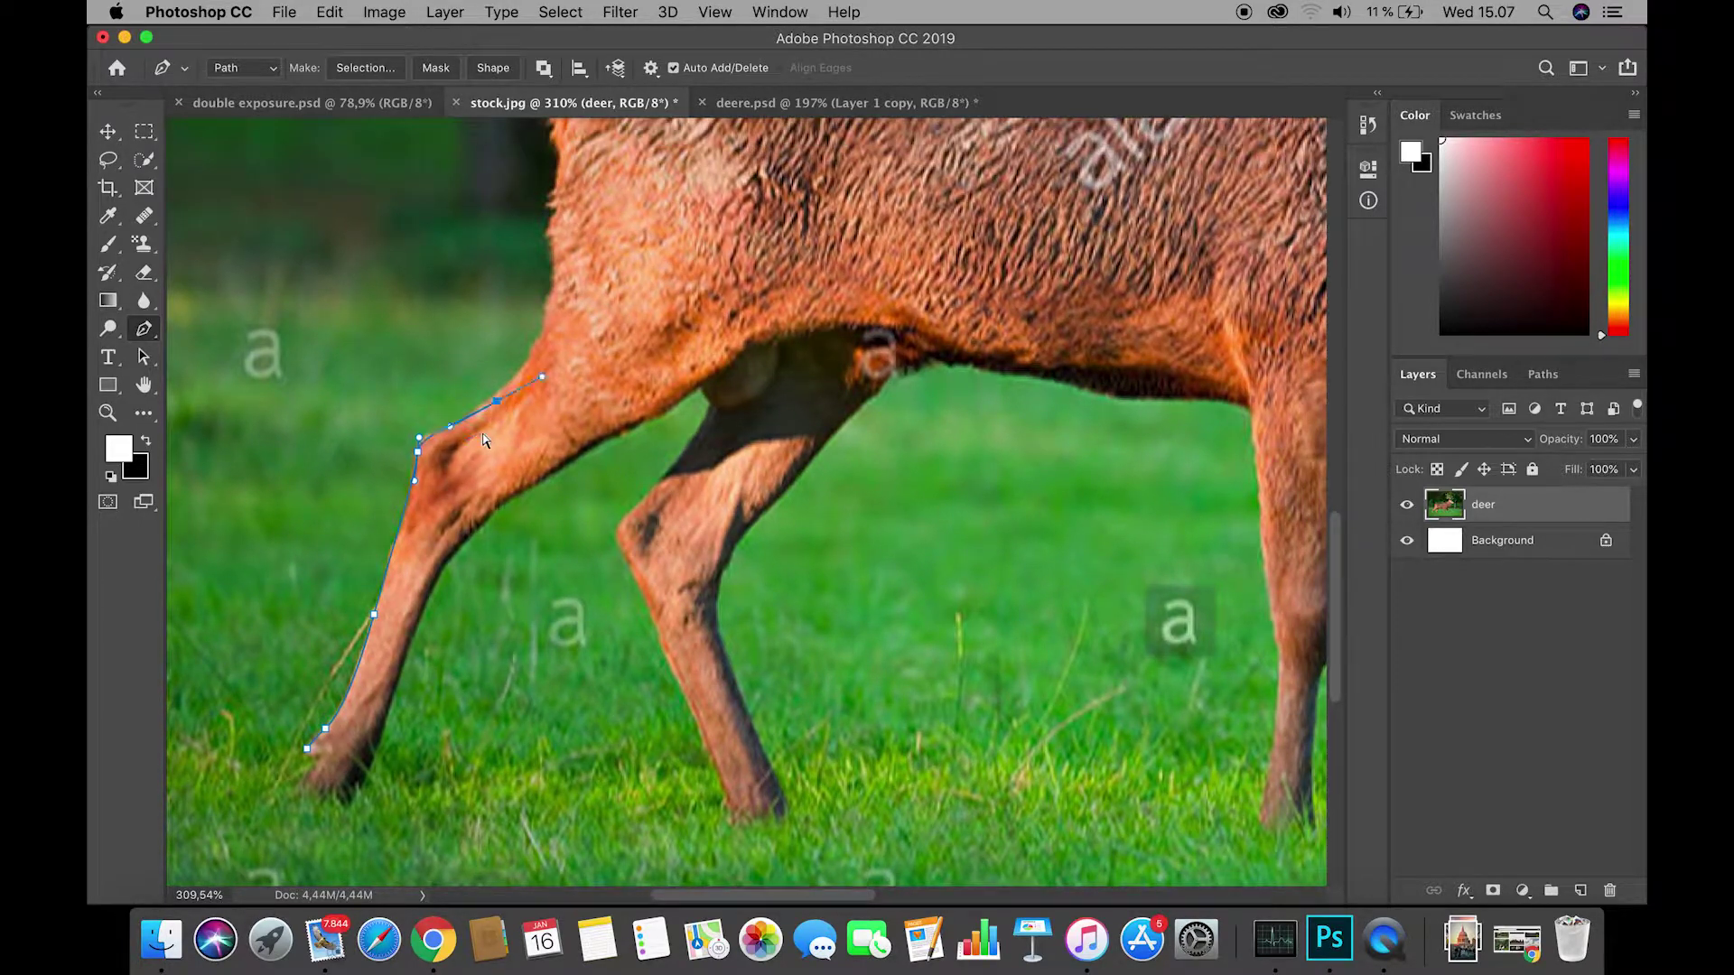
Undo the last two anchor points and retrace the hindmost leg's outer edge around the hock.
{"action": "key", "text": "super+z"}
{"action": "key", "text": "super+z"}
{"action": "left_click_drag", "start_coordinate": [411, 501], "coordinate": [423, 438]}
{"action": "left_click_drag", "start_coordinate": [499, 394], "coordinate": [530, 371]}
Continue the path up over the deer's rump and along its back toward the shoulders.
{"action": "scroll", "coordinate": [546, 343], "scroll_direction": "up", "scroll_amount": 10}
{"action": "scroll", "coordinate": [546, 344], "scroll_direction": "right", "scroll_amount": 2}
{"action": "left_click_drag", "start_coordinate": [494, 537], "coordinate": [516, 417]}
{"action": "left_click_drag", "start_coordinate": [515, 390], "coordinate": [512, 293]}
{"action": "left_click_drag", "start_coordinate": [722, 185], "coordinate": [782, 184]}
{"action": "scroll", "coordinate": [858, 193], "scroll_direction": "right", "scroll_amount": 20}
{"action": "scroll", "coordinate": [858, 194], "scroll_direction": "up", "scroll_amount": 10}
{"action": "left_click_drag", "start_coordinate": [735, 430], "coordinate": [785, 420]}
Try to extend the path from the shoulders up the base of the neck, and undo those points.
{"action": "left_click_drag", "start_coordinate": [709, 512], "coordinate": [775, 473]}
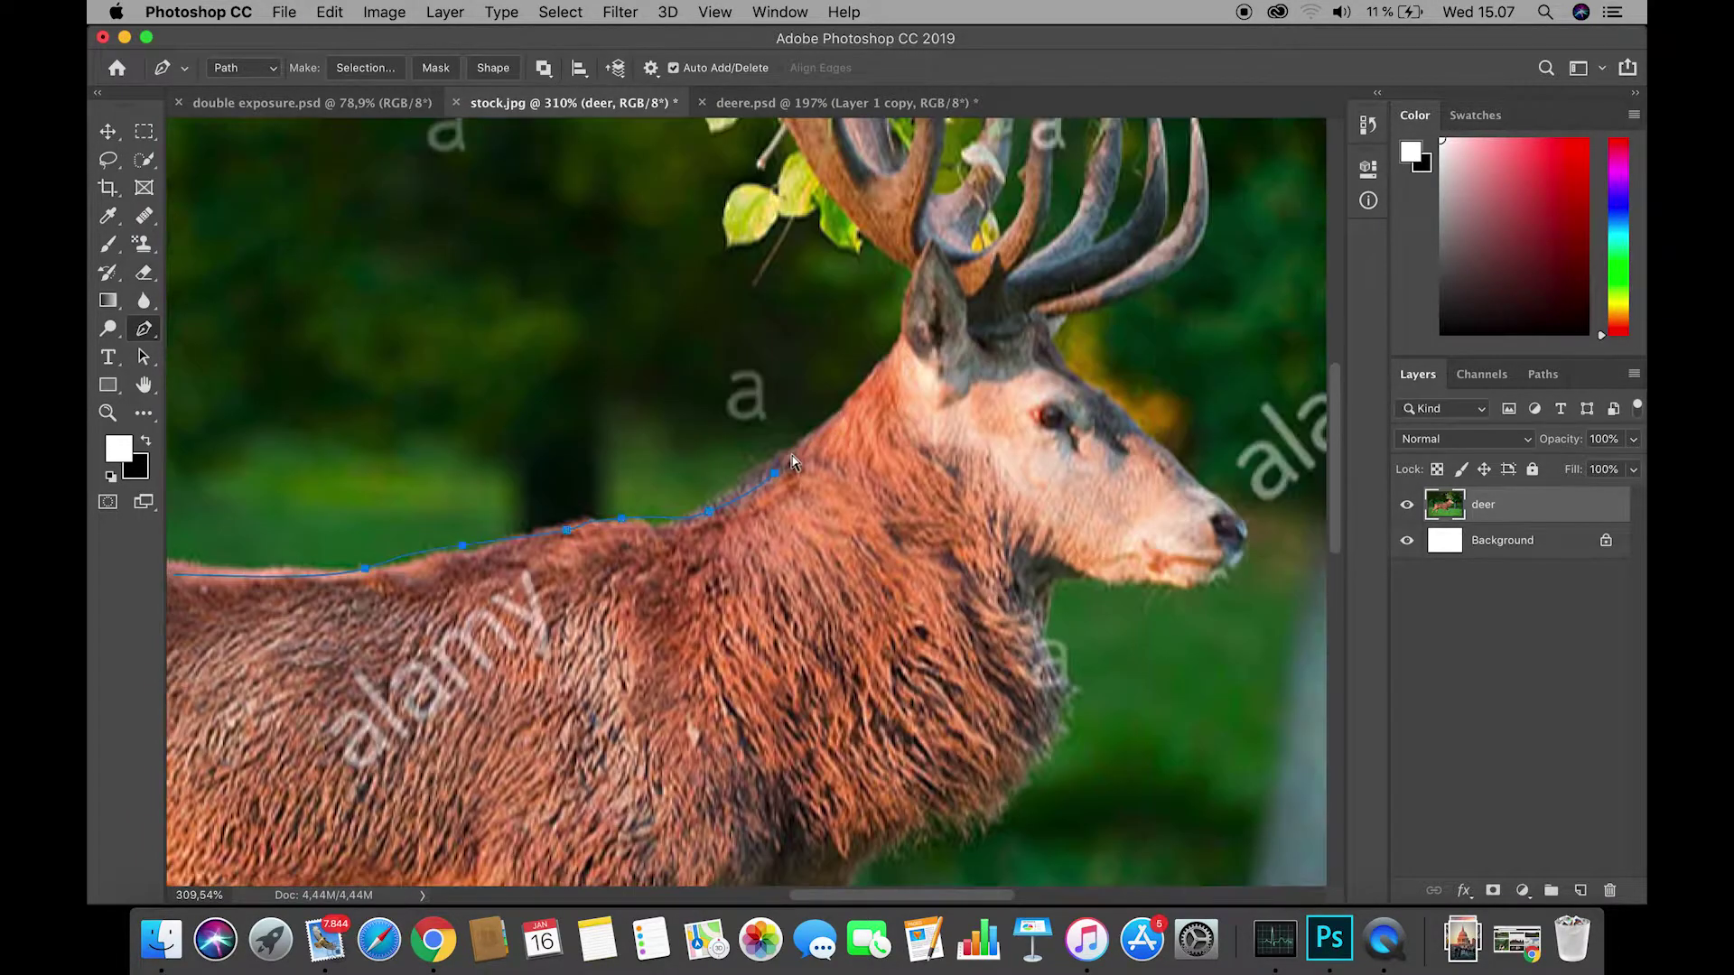
{"action": "key", "text": "BackSpace"}
{"action": "left_click_drag", "start_coordinate": [543, 519], "coordinate": [1206, 50]}
{"action": "left_click_drag", "start_coordinate": [993, 250], "coordinate": [487, 636]}
{"action": "key", "text": "super+z"}
{"action": "key", "text": "super+z"}
{"action": "key", "text": "super+z"}
{"action": "key", "text": "super+z"}
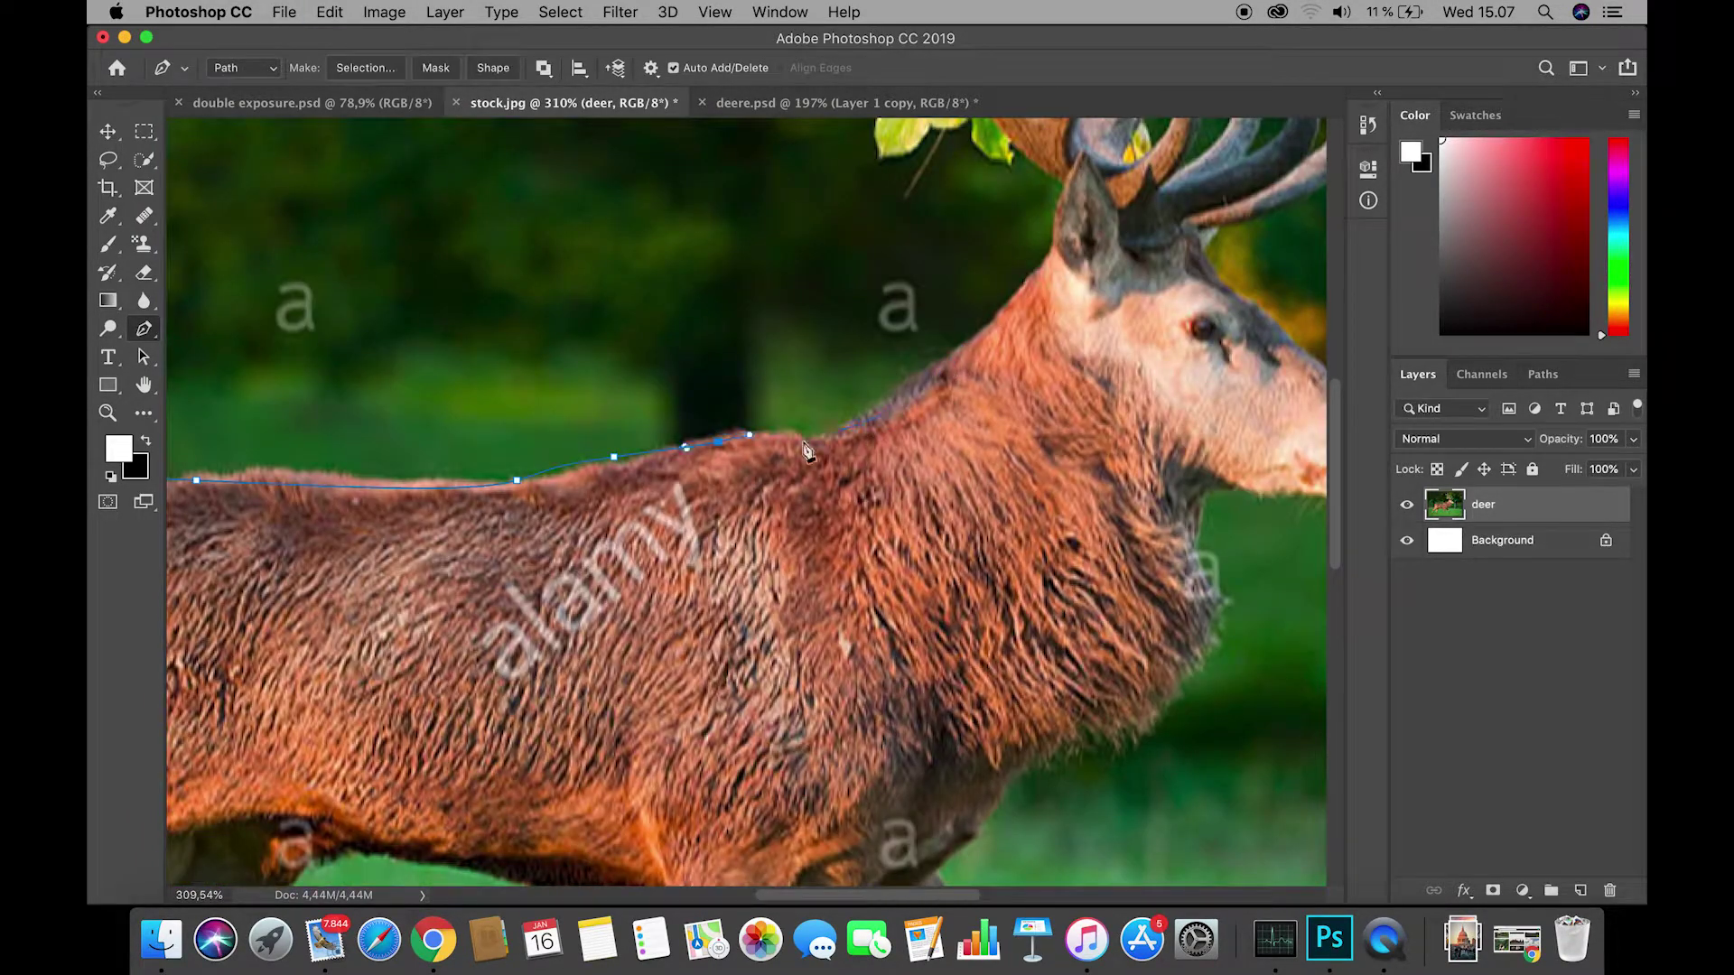
Trace the path from the shoulders up the back of the neck and around the ear and antler base.
{"action": "left_click_drag", "start_coordinate": [803, 441], "coordinate": [820, 437]}
{"action": "left_click_drag", "start_coordinate": [903, 389], "coordinate": [923, 381]}
{"action": "left_click_drag", "start_coordinate": [994, 321], "coordinate": [1004, 311]}
{"action": "scroll", "coordinate": [1013, 294], "scroll_direction": "up", "scroll_amount": 8}
{"action": "left_click_drag", "start_coordinate": [884, 421], "coordinate": [888, 406]}
{"action": "left_click_drag", "start_coordinate": [929, 312], "coordinate": [940, 304]}
{"action": "left_click_drag", "start_coordinate": [1010, 373], "coordinate": [1015, 384]}
Continue the path from behind the antlers down the forehead and along the face toward the nose.
{"action": "scroll", "coordinate": [1031, 413], "scroll_direction": "right", "scroll_amount": 10}
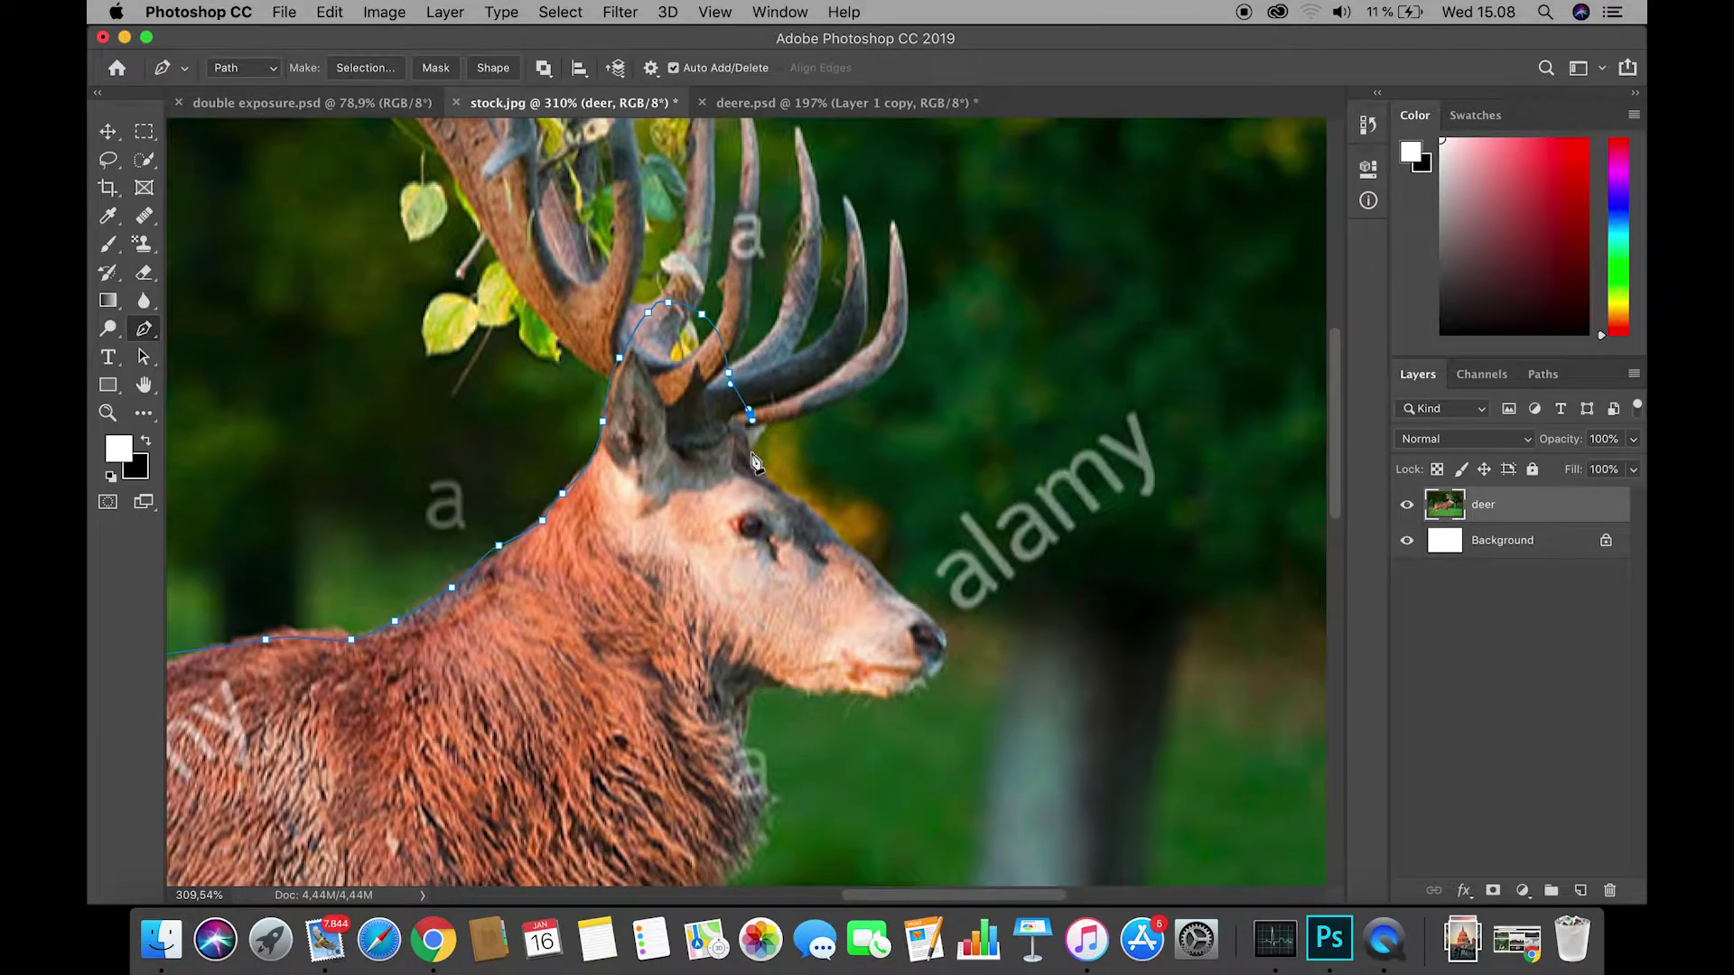
{"action": "left_click_drag", "start_coordinate": [752, 455], "coordinate": [756, 463]}
{"action": "scroll", "coordinate": [763, 475], "scroll_direction": "up", "scroll_amount": 3}
{"action": "left_click_drag", "start_coordinate": [745, 444], "coordinate": [755, 451]}
{"action": "left_click_drag", "start_coordinate": [776, 466], "coordinate": [811, 496]}
{"action": "left_click_drag", "start_coordinate": [835, 521], "coordinate": [847, 529]}
Trace the path around the deer's muzzle and back along the underside of its jaw.
{"action": "left_click_drag", "start_coordinate": [904, 588], "coordinate": [629, 360]}
{"action": "left_click_drag", "start_coordinate": [662, 382], "coordinate": [698, 435]}
{"action": "left_click_drag", "start_coordinate": [695, 456], "coordinate": [647, 486]}
{"action": "left_click_drag", "start_coordinate": [649, 490], "coordinate": [692, 455]}
{"action": "left_click_drag", "start_coordinate": [680, 463], "coordinate": [627, 457]}
{"action": "left_click_drag", "start_coordinate": [605, 457], "coordinate": [596, 457]}
{"action": "left_click_drag", "start_coordinate": [574, 456], "coordinate": [516, 465]}
Continue the path down the throat and around the shaggy chest fur.
{"action": "left_click_drag", "start_coordinate": [515, 467], "coordinate": [551, 323]}
{"action": "left_click_drag", "start_coordinate": [538, 372], "coordinate": [537, 386]}
{"action": "left_click_drag", "start_coordinate": [549, 424], "coordinate": [571, 460]}
{"action": "left_click_drag", "start_coordinate": [483, 491], "coordinate": [591, 314]}
{"action": "left_click_drag", "start_coordinate": [569, 339], "coordinate": [561, 352]}
{"action": "left_click_drag", "start_coordinate": [547, 389], "coordinate": [540, 401]}
{"action": "left_click_drag", "start_coordinate": [505, 428], "coordinate": [496, 437]}
Trace the path down the front edge of the raised foreleg to its hoof.
{"action": "left_click_drag", "start_coordinate": [480, 450], "coordinate": [515, 314]}
{"action": "left_click_drag", "start_coordinate": [637, 560], "coordinate": [599, 348]}
{"action": "left_click_drag", "start_coordinate": [607, 442], "coordinate": [613, 458]}
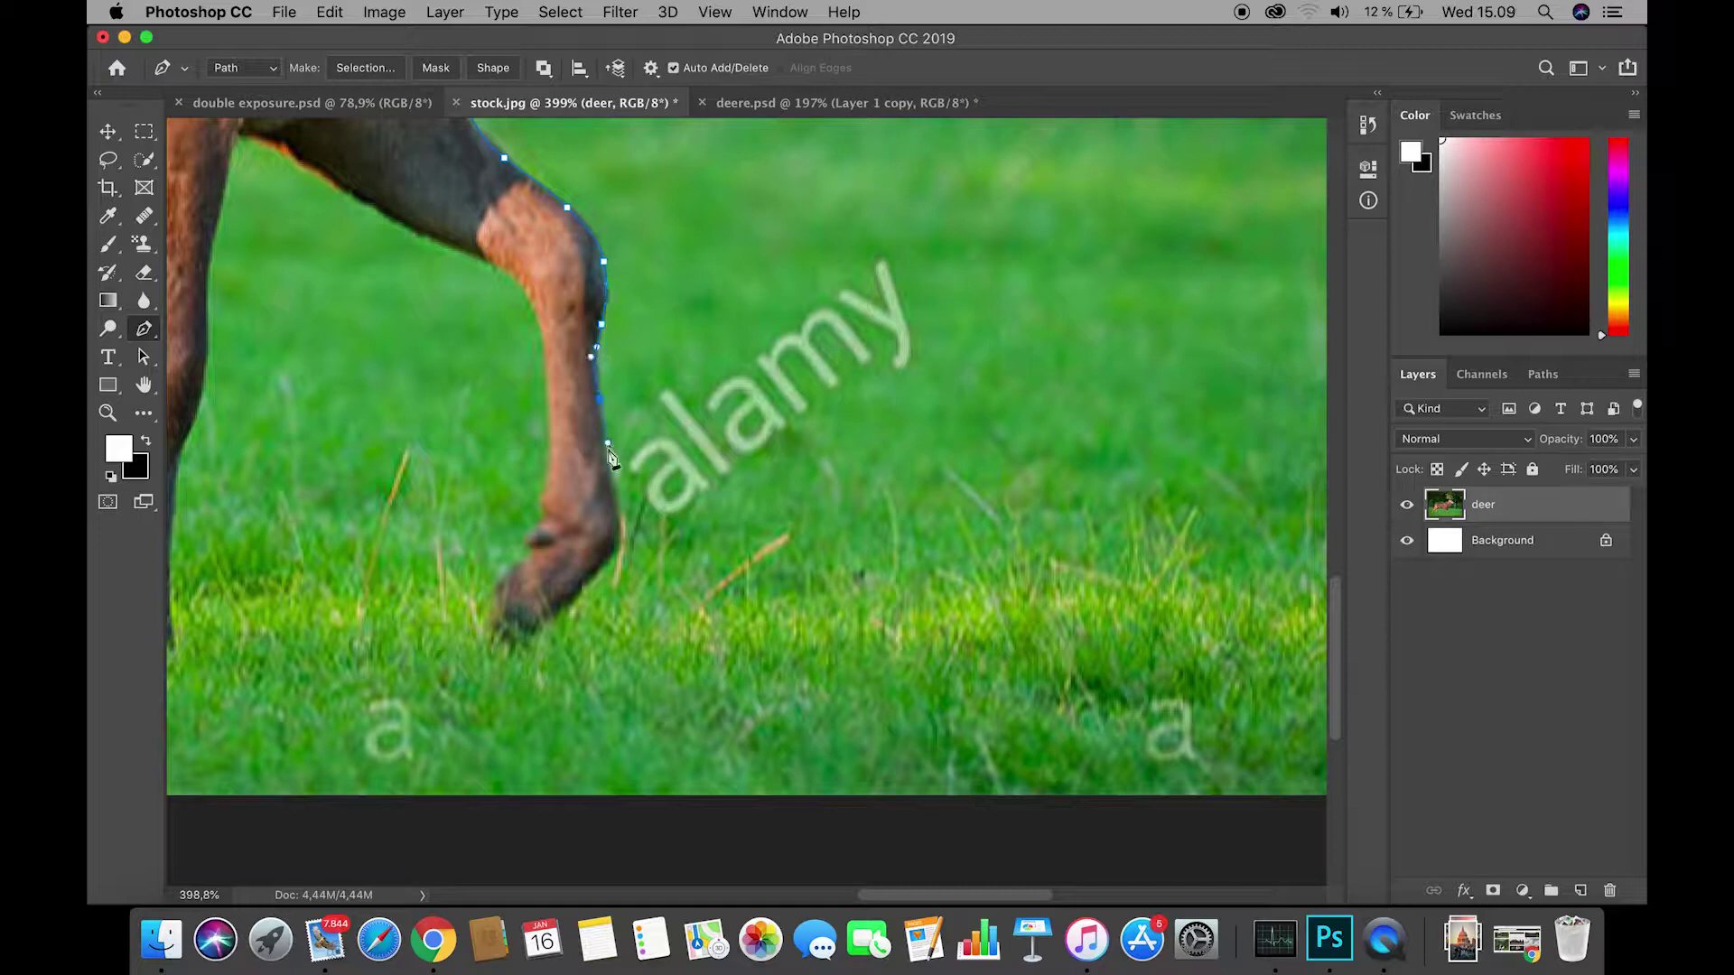
{"action": "left_click_drag", "start_coordinate": [590, 577], "coordinate": [581, 587]}
{"action": "left_click_drag", "start_coordinate": [553, 620], "coordinate": [547, 634]}
Carry the path around the raised foreleg's hoof and back up the leg's rear edge.
{"action": "left_click_drag", "start_coordinate": [530, 662], "coordinate": [488, 643]}
{"action": "left_click_drag", "start_coordinate": [493, 592], "coordinate": [528, 539]}
{"action": "left_click_drag", "start_coordinate": [543, 518], "coordinate": [549, 471]}
{"action": "left_click_drag", "start_coordinate": [546, 349], "coordinate": [639, 381]}
{"action": "left_click_drag", "start_coordinate": [580, 351], "coordinate": [544, 335]}
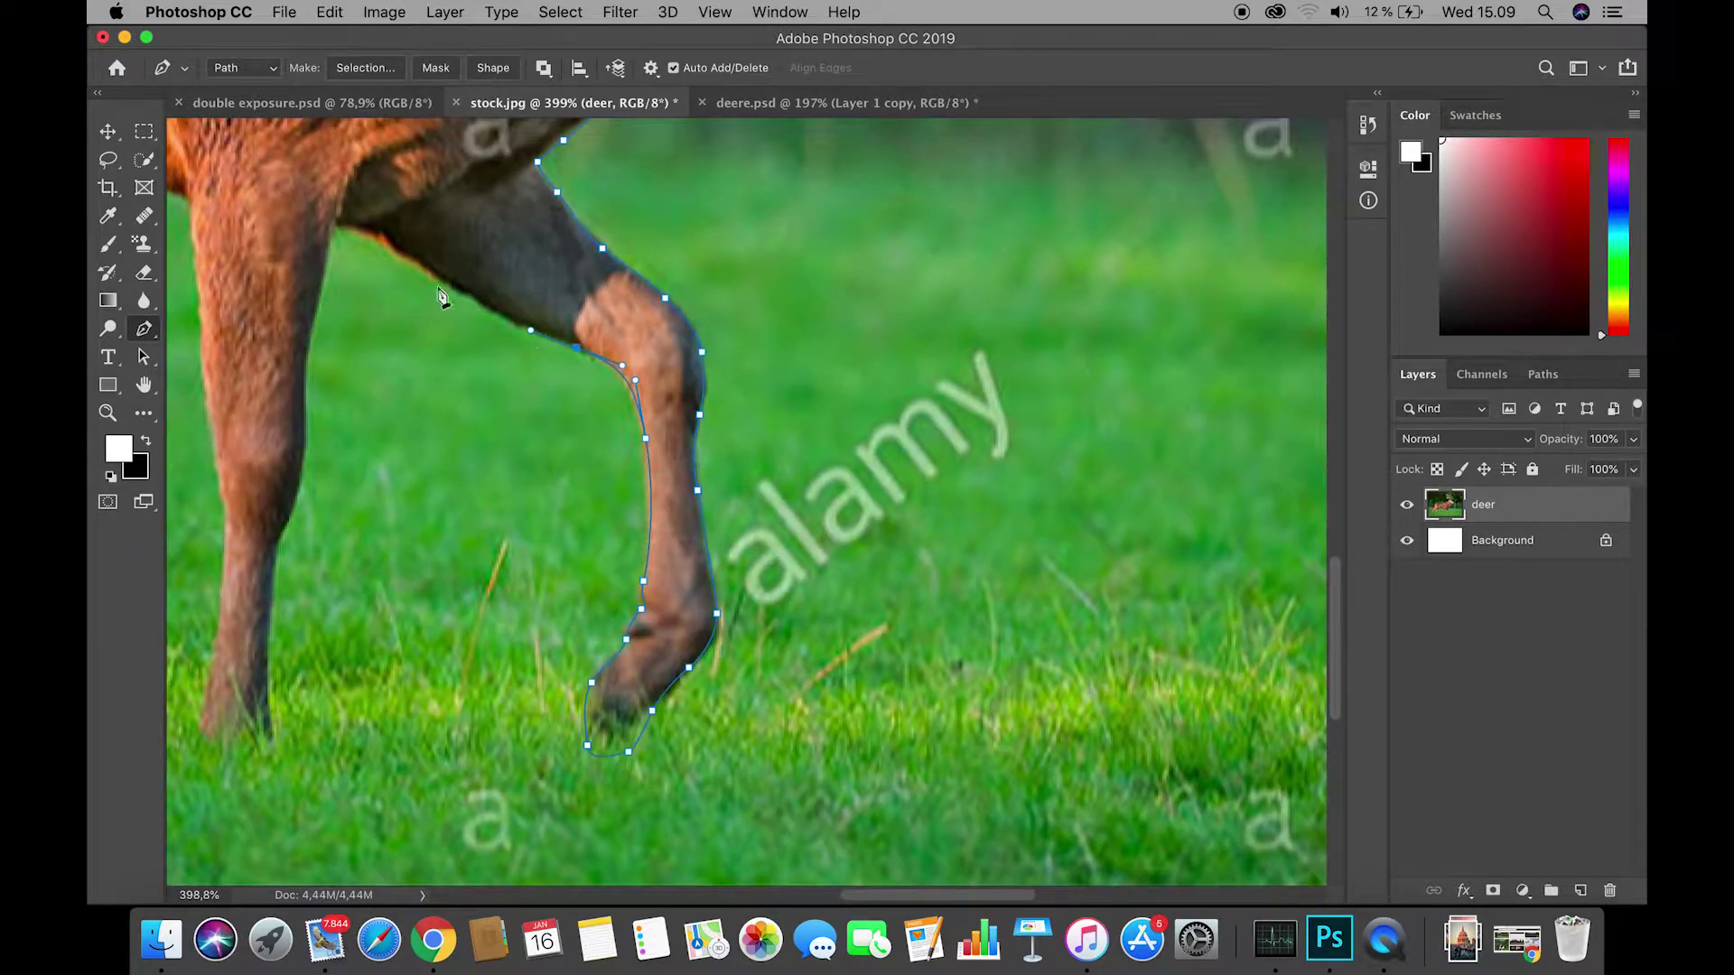
Trace the path across the gap between the forelegs and onto the front edge of the standing foreleg.
{"action": "left_click_drag", "start_coordinate": [441, 298], "coordinate": [590, 395]}
{"action": "left_click_drag", "start_coordinate": [576, 368], "coordinate": [549, 347]}
{"action": "left_click_drag", "start_coordinate": [532, 336], "coordinate": [480, 335]}
{"action": "mouse_move", "coordinate": [475, 371]}
{"action": "left_mouse_down"}
{"action": "mouse_move", "coordinate": [467, 412]}
{"action": "mouse_move", "coordinate": [465, 354]}
{"action": "left_mouse_up"}
{"action": "left_click_drag", "start_coordinate": [470, 420], "coordinate": [476, 458]}
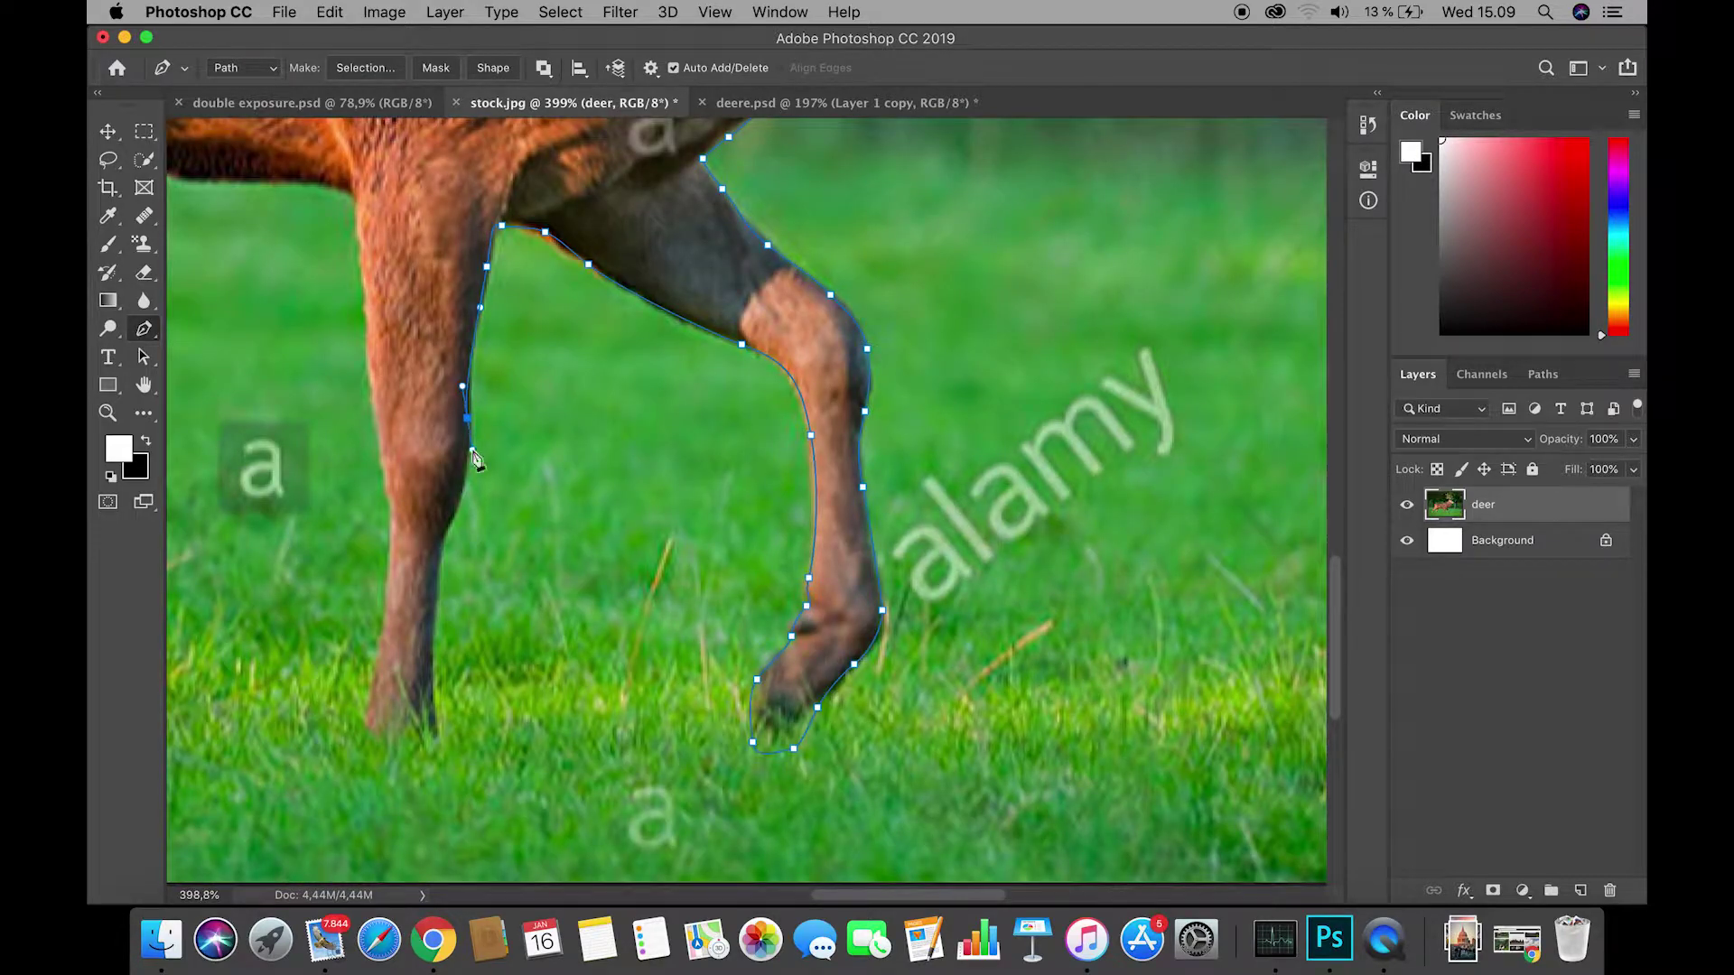
{"action": "key", "text": "super+z"}
Continue the path down the standing foreleg's front edge and around its hoof.
{"action": "left_click_drag", "start_coordinate": [472, 351], "coordinate": [472, 455]}
{"action": "left_click_drag", "start_coordinate": [457, 493], "coordinate": [509, 383]}
{"action": "left_click_drag", "start_coordinate": [500, 420], "coordinate": [491, 429]}
{"action": "left_click_drag", "start_coordinate": [483, 543], "coordinate": [496, 634]}
{"action": "left_click_drag", "start_coordinate": [490, 666], "coordinate": [473, 674]}
{"action": "left_click_drag", "start_coordinate": [426, 683], "coordinate": [406, 638]}
Trace the path up the rear edge of the standing foreleg to the belly.
{"action": "left_click_drag", "start_coordinate": [441, 460], "coordinate": [500, 471]}
{"action": "scroll", "coordinate": [462, 505], "scroll_direction": "up", "scroll_amount": 4}
{"action": "left_click_drag", "start_coordinate": [503, 328], "coordinate": [491, 473]}
{"action": "left_click_drag", "start_coordinate": [486, 419], "coordinate": [484, 393]}
{"action": "left_click_drag", "start_coordinate": [473, 328], "coordinate": [719, 435]}
Continue the path along the underside of the belly toward the hind legs.
{"action": "left_click_drag", "start_coordinate": [560, 389], "coordinate": [371, 380]}
{"action": "left_click_drag", "start_coordinate": [372, 382], "coordinate": [764, 505]}
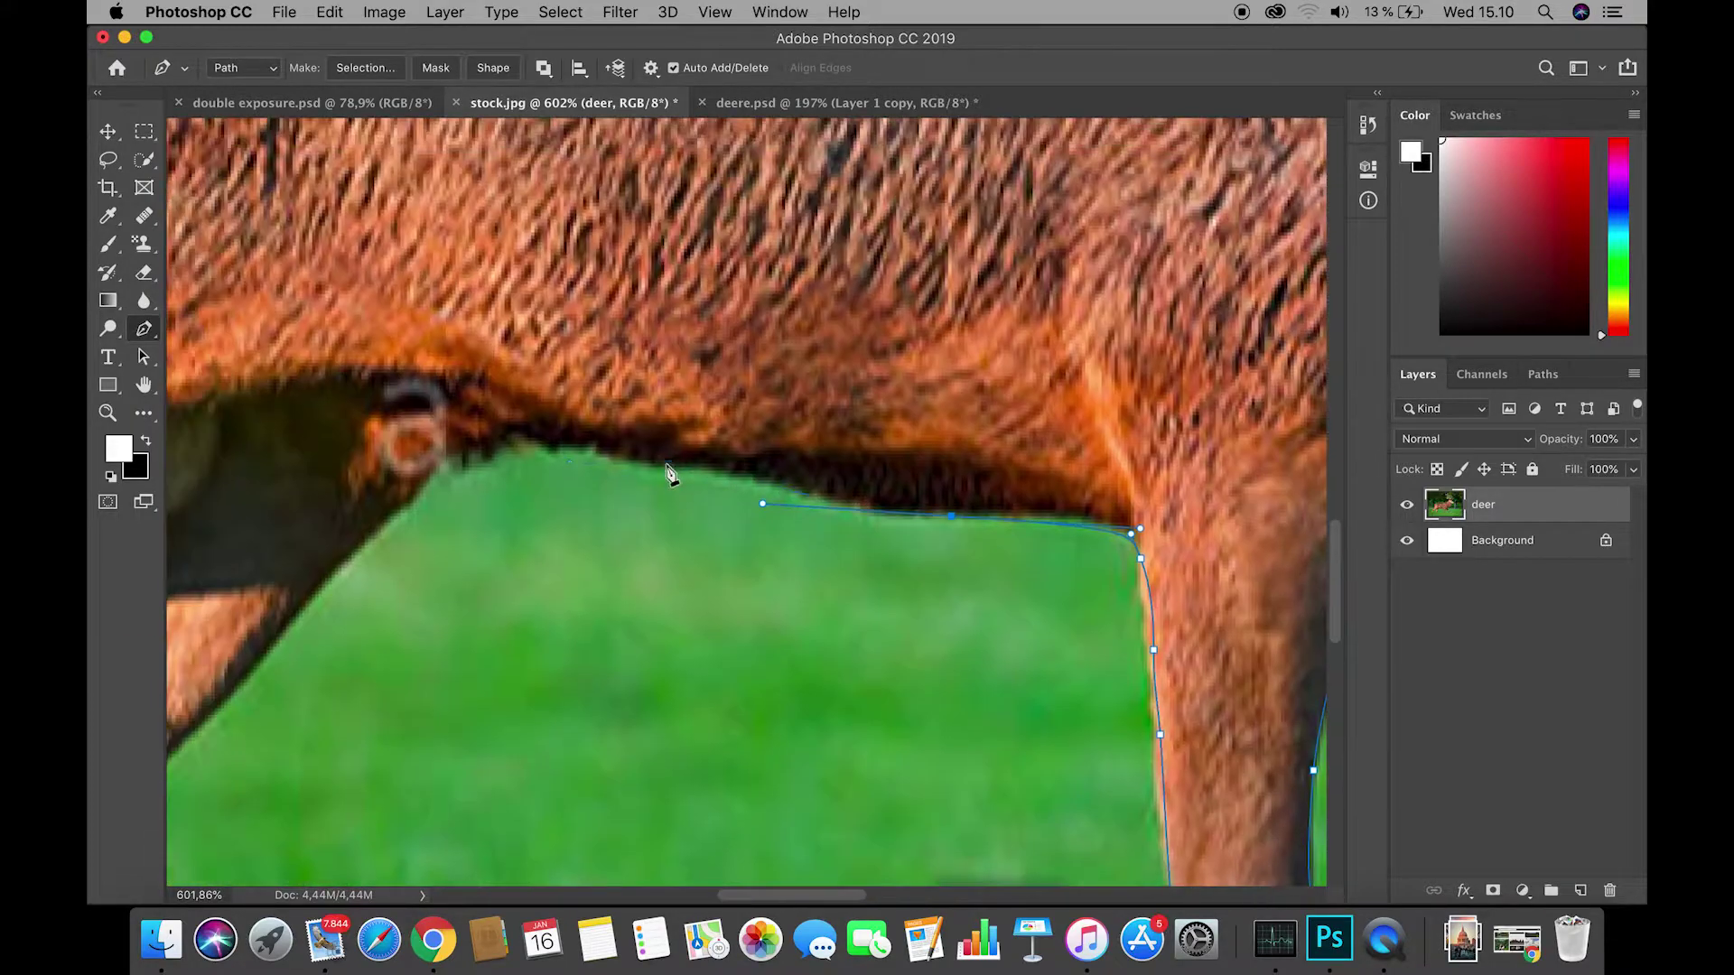
{"action": "left_click_drag", "start_coordinate": [666, 467], "coordinate": [561, 458]}
{"action": "left_click_drag", "start_coordinate": [466, 477], "coordinate": [632, 312]}
Trace the path down the front edge of the forward hind leg to its hoof.
{"action": "left_click_drag", "start_coordinate": [395, 578], "coordinate": [611, 374]}
{"action": "left_click_drag", "start_coordinate": [558, 483], "coordinate": [560, 519]}
{"action": "left_click_drag", "start_coordinate": [565, 568], "coordinate": [441, 353]}
{"action": "mouse_move", "coordinate": [472, 399]}
{"action": "left_mouse_down"}
{"action": "mouse_move", "coordinate": [429, 336]}
{"action": "mouse_move", "coordinate": [469, 385]}
{"action": "left_mouse_up"}
{"action": "left_click_drag", "start_coordinate": [498, 447], "coordinate": [517, 481]}
{"action": "left_click_drag", "start_coordinate": [519, 521], "coordinate": [433, 549]}
{"action": "left_click_drag", "start_coordinate": [381, 436], "coordinate": [363, 385]}
Carry the path around the forward hind leg's hoof and up the leg's rear edge.
{"action": "left_click_drag", "start_coordinate": [336, 277], "coordinate": [428, 473]}
{"action": "mouse_move", "coordinate": [398, 372]}
{"action": "left_mouse_down"}
{"action": "mouse_move", "coordinate": [433, 429]}
{"action": "mouse_move", "coordinate": [404, 361]}
{"action": "left_mouse_up"}
{"action": "left_click_drag", "start_coordinate": [434, 213], "coordinate": [415, 430]}
{"action": "left_click_drag", "start_coordinate": [339, 476], "coordinate": [340, 456]}
{"action": "left_click_drag", "start_coordinate": [407, 378], "coordinate": [454, 340]}
{"action": "left_click_drag", "start_coordinate": [514, 232], "coordinate": [487, 370]}
Trace the path along the underside of the rear thigh and down the inner edge of the hindmost leg.
{"action": "left_click_drag", "start_coordinate": [407, 443], "coordinate": [833, 226]}
{"action": "left_click_drag", "start_coordinate": [750, 272], "coordinate": [691, 309]}
{"action": "left_click_drag", "start_coordinate": [591, 369], "coordinate": [581, 380]}
{"action": "left_click_drag", "start_coordinate": [542, 451], "coordinate": [720, 274]}
{"action": "left_click_drag", "start_coordinate": [686, 285], "coordinate": [663, 301]}
{"action": "left_click_drag", "start_coordinate": [621, 401], "coordinate": [591, 468]}
Continue down to the hindmost hoof, trace around it and close the path at its starting point.
{"action": "left_click_drag", "start_coordinate": [694, 347], "coordinate": [776, 210]}
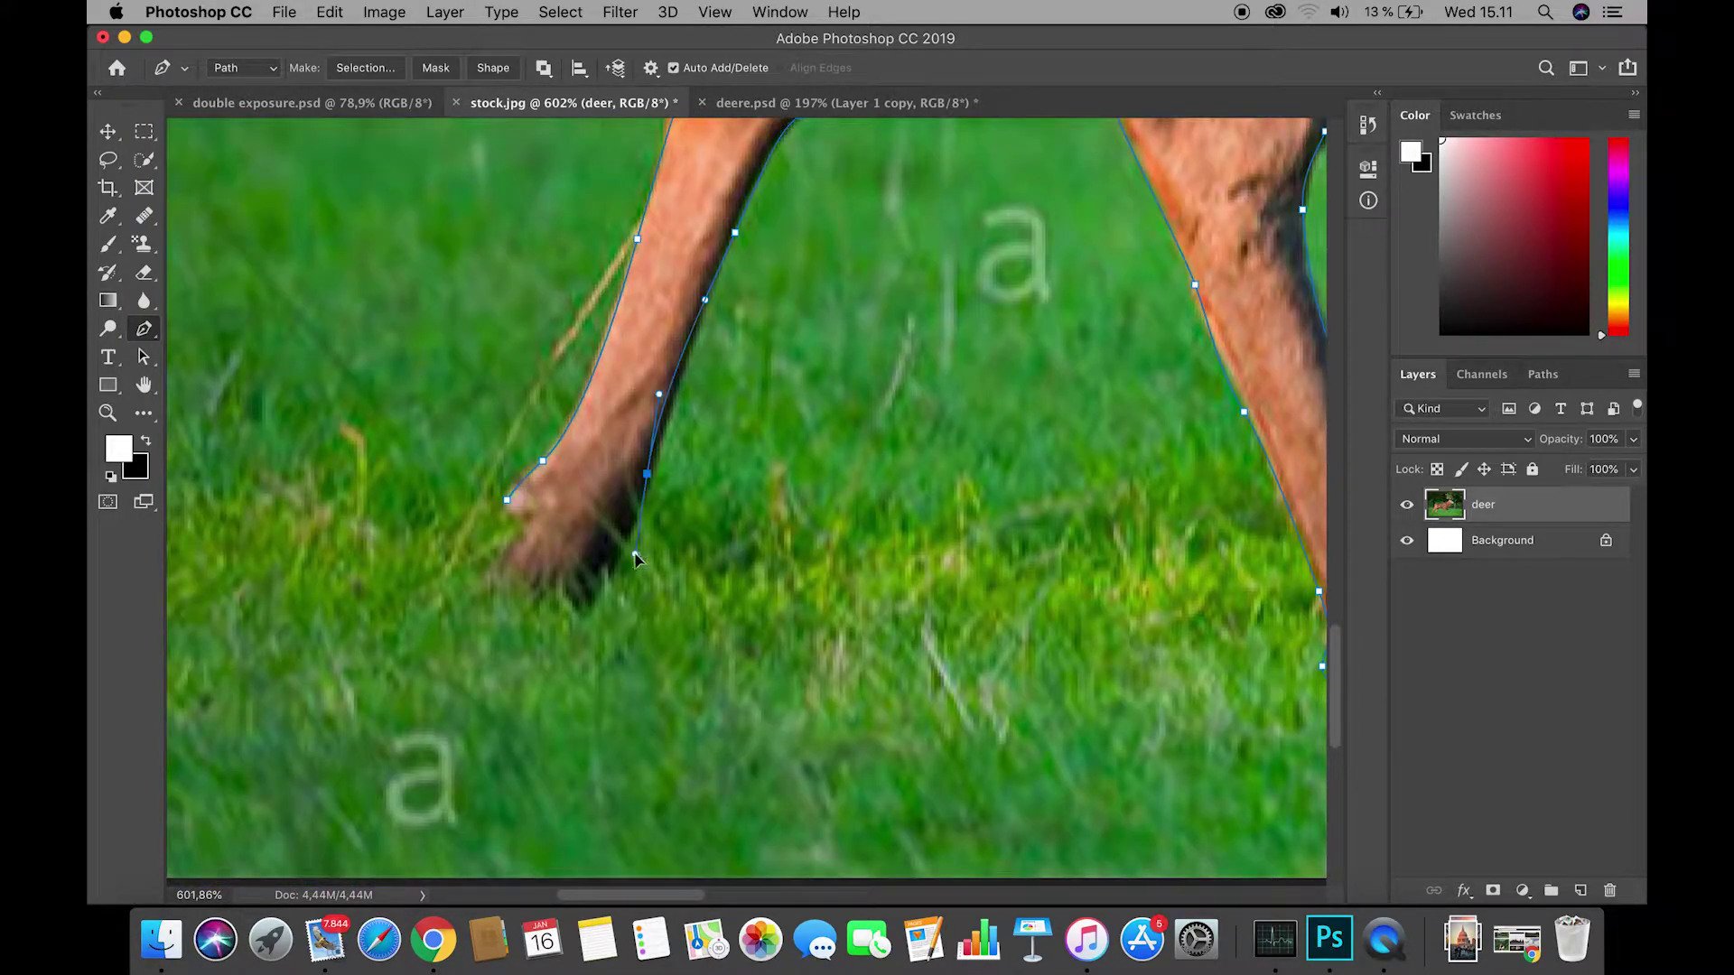
{"action": "mouse_move", "coordinate": [643, 499]}
{"action": "left_mouse_down"}
{"action": "mouse_move", "coordinate": [626, 527]}
{"action": "mouse_move", "coordinate": [644, 495]}
{"action": "left_mouse_up"}
{"action": "scroll", "coordinate": [894, 512], "scroll_direction": "down", "scroll_amount": 10}
{"action": "left_click_drag", "start_coordinate": [880, 419], "coordinate": [469, 534]}
{"action": "scroll", "coordinate": [842, 413], "scroll_direction": "down", "scroll_amount": 5}
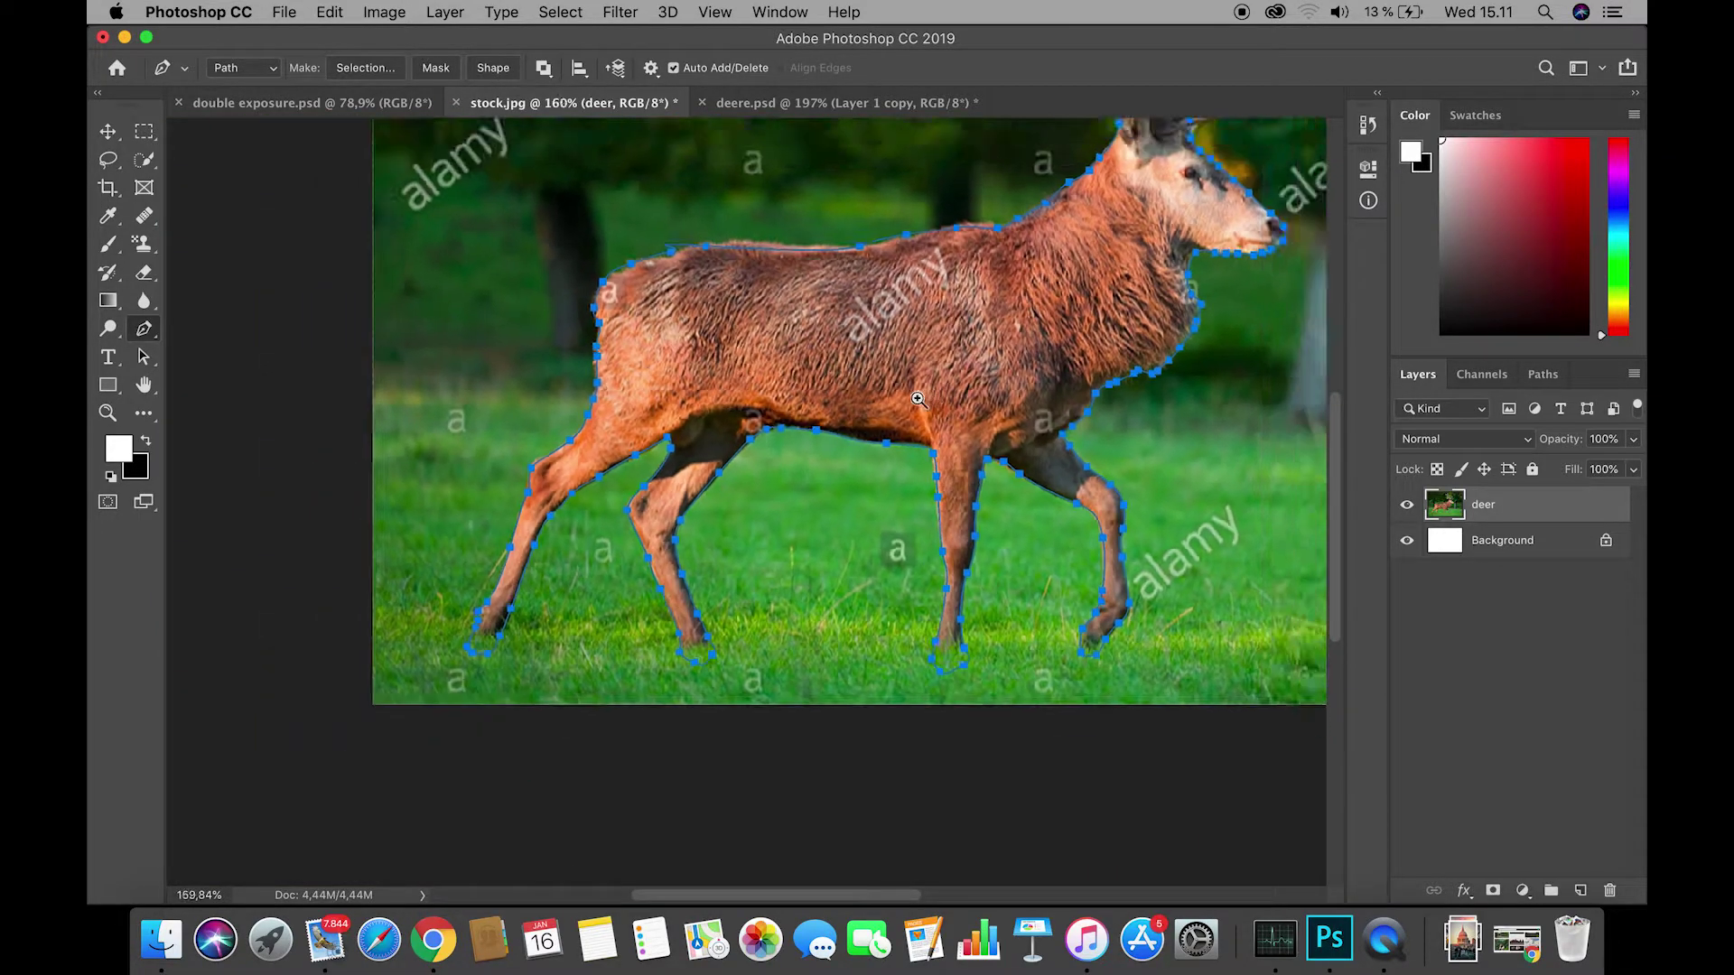
Convert the closed deer path into a selection.
{"action": "right_click", "coordinate": [851, 462]}
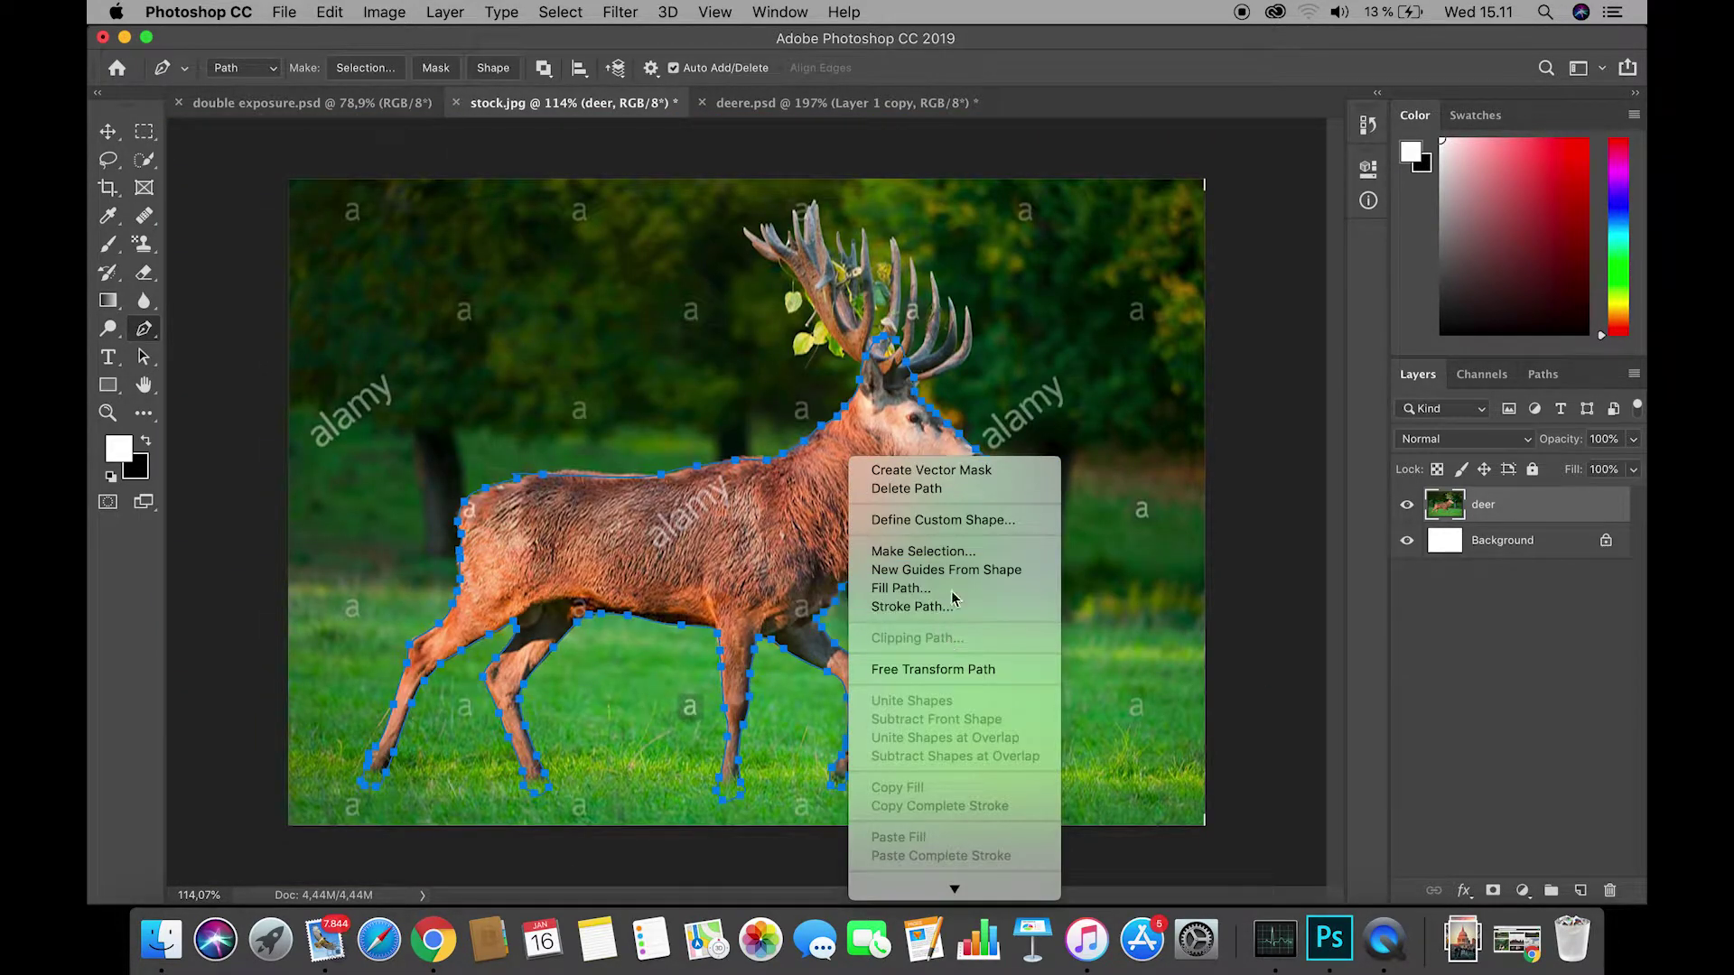
{"action": "left_click", "coordinate": [957, 549]}
{"action": "left_click", "coordinate": [984, 342]}
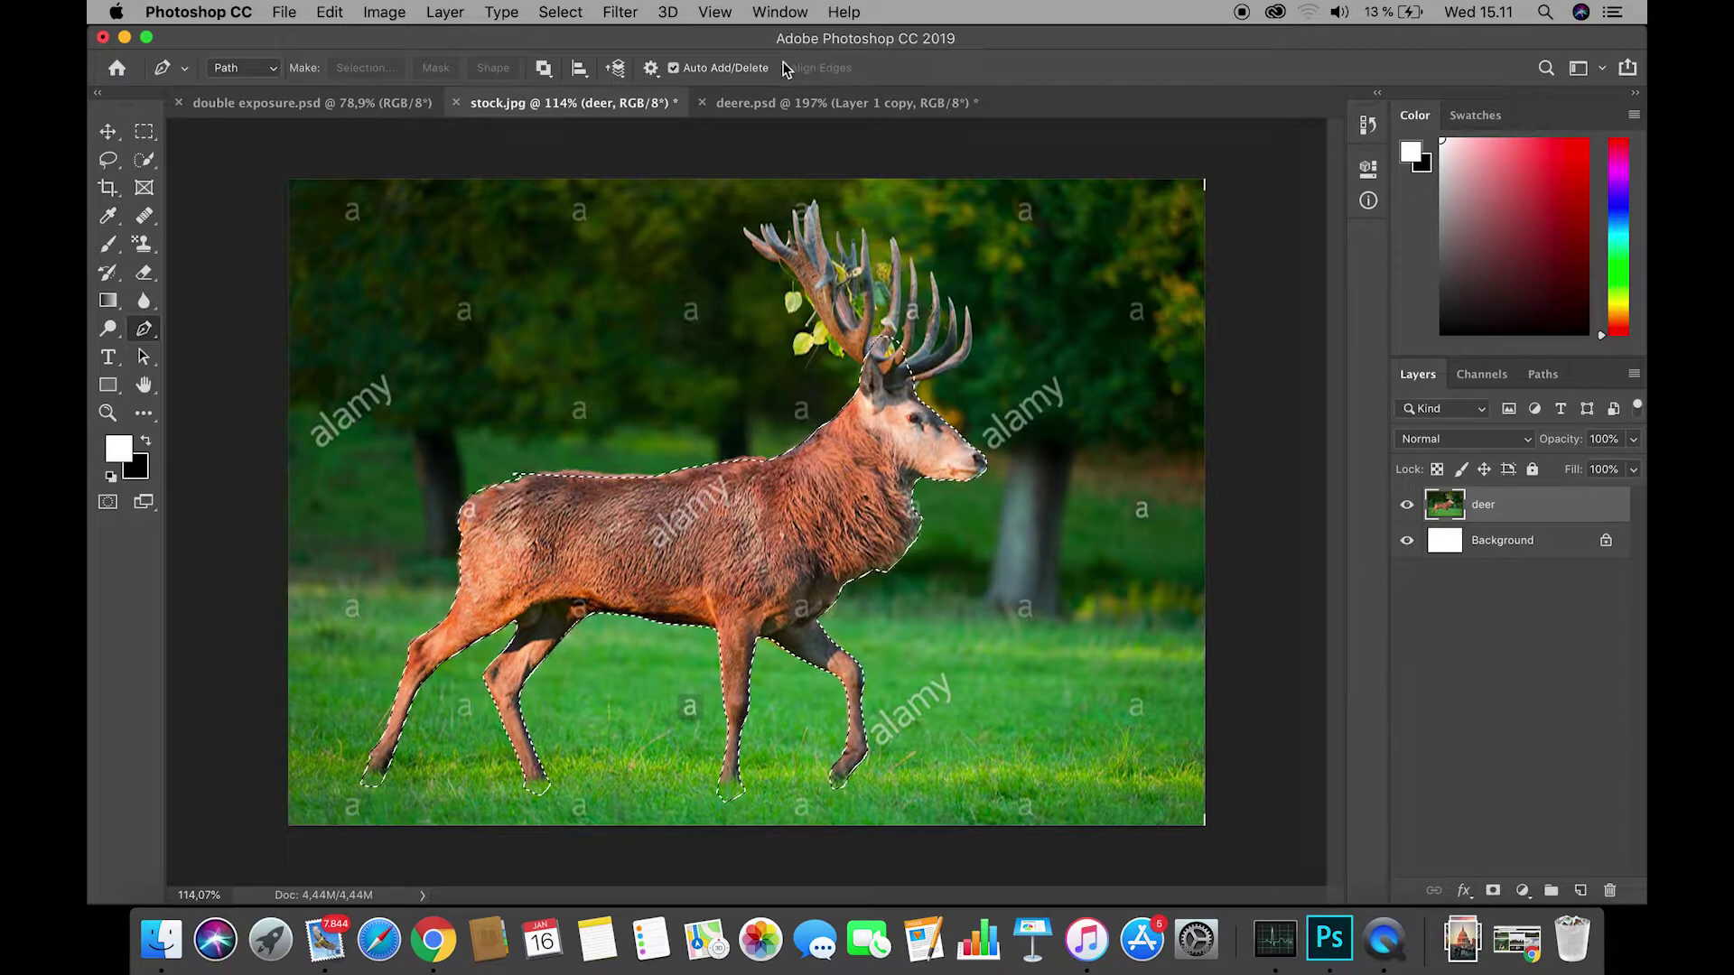
Open the deer selection in Select and Mask and set the preview overlay's opacity to 94%.
{"action": "left_click", "coordinate": [143, 159]}
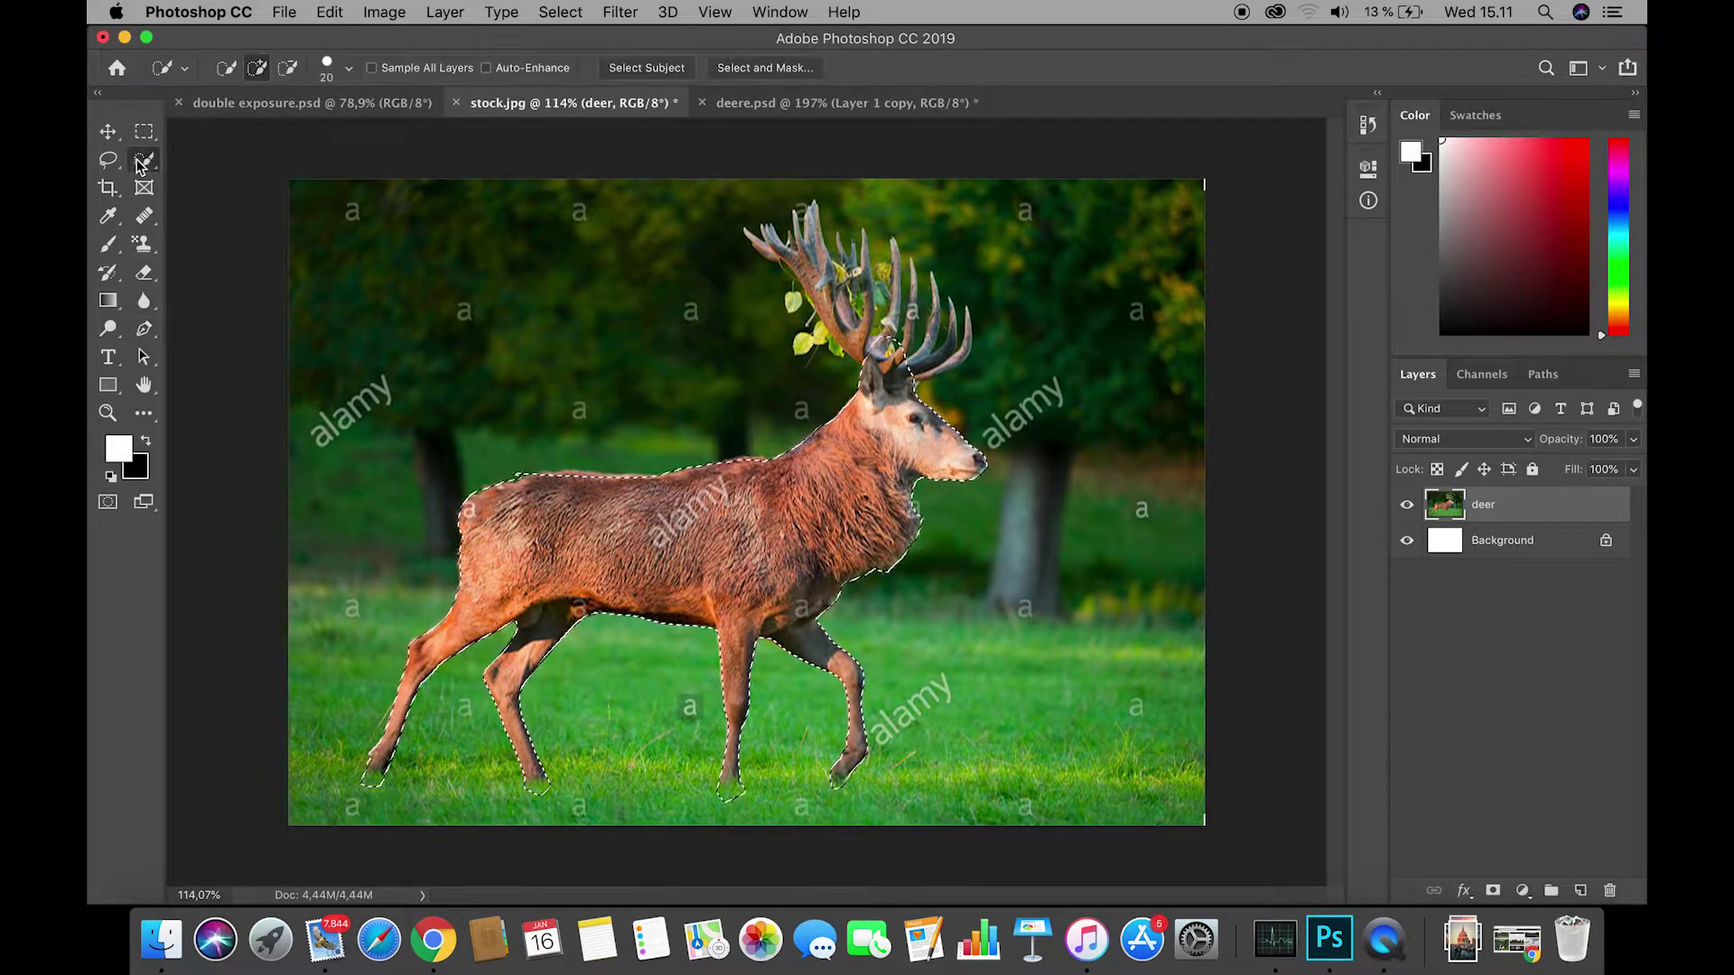
{"action": "left_click", "coordinate": [798, 68]}
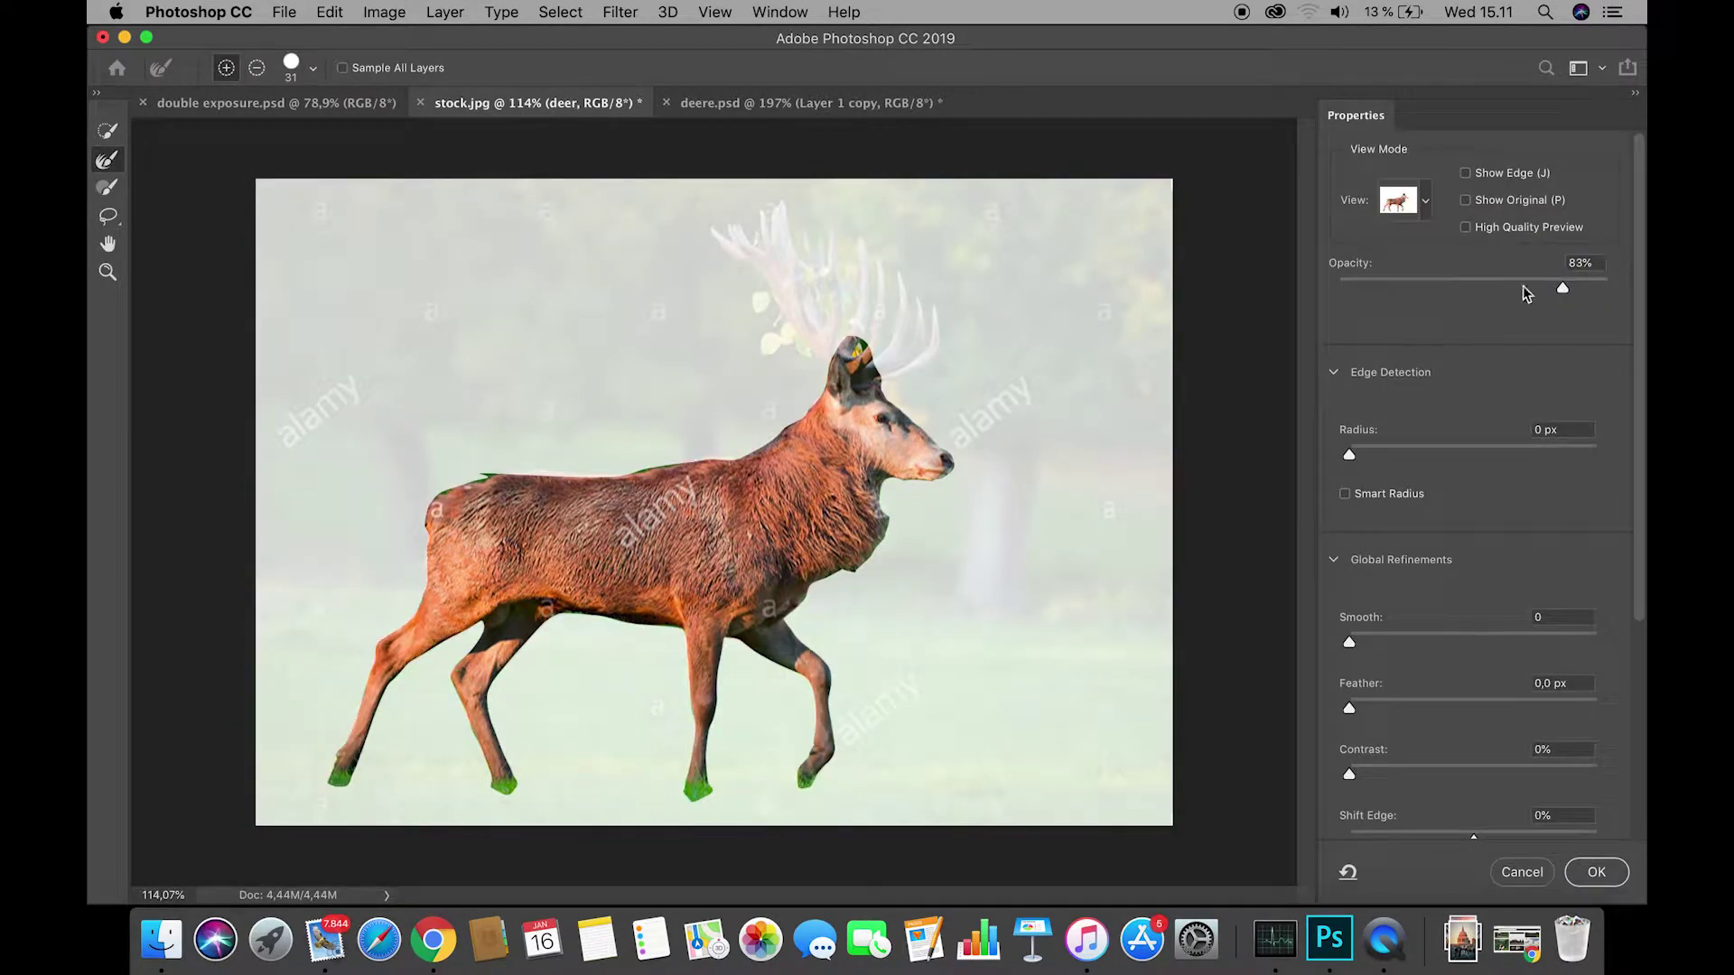
{"action": "left_click_drag", "start_coordinate": [1563, 288], "coordinate": [1591, 287]}
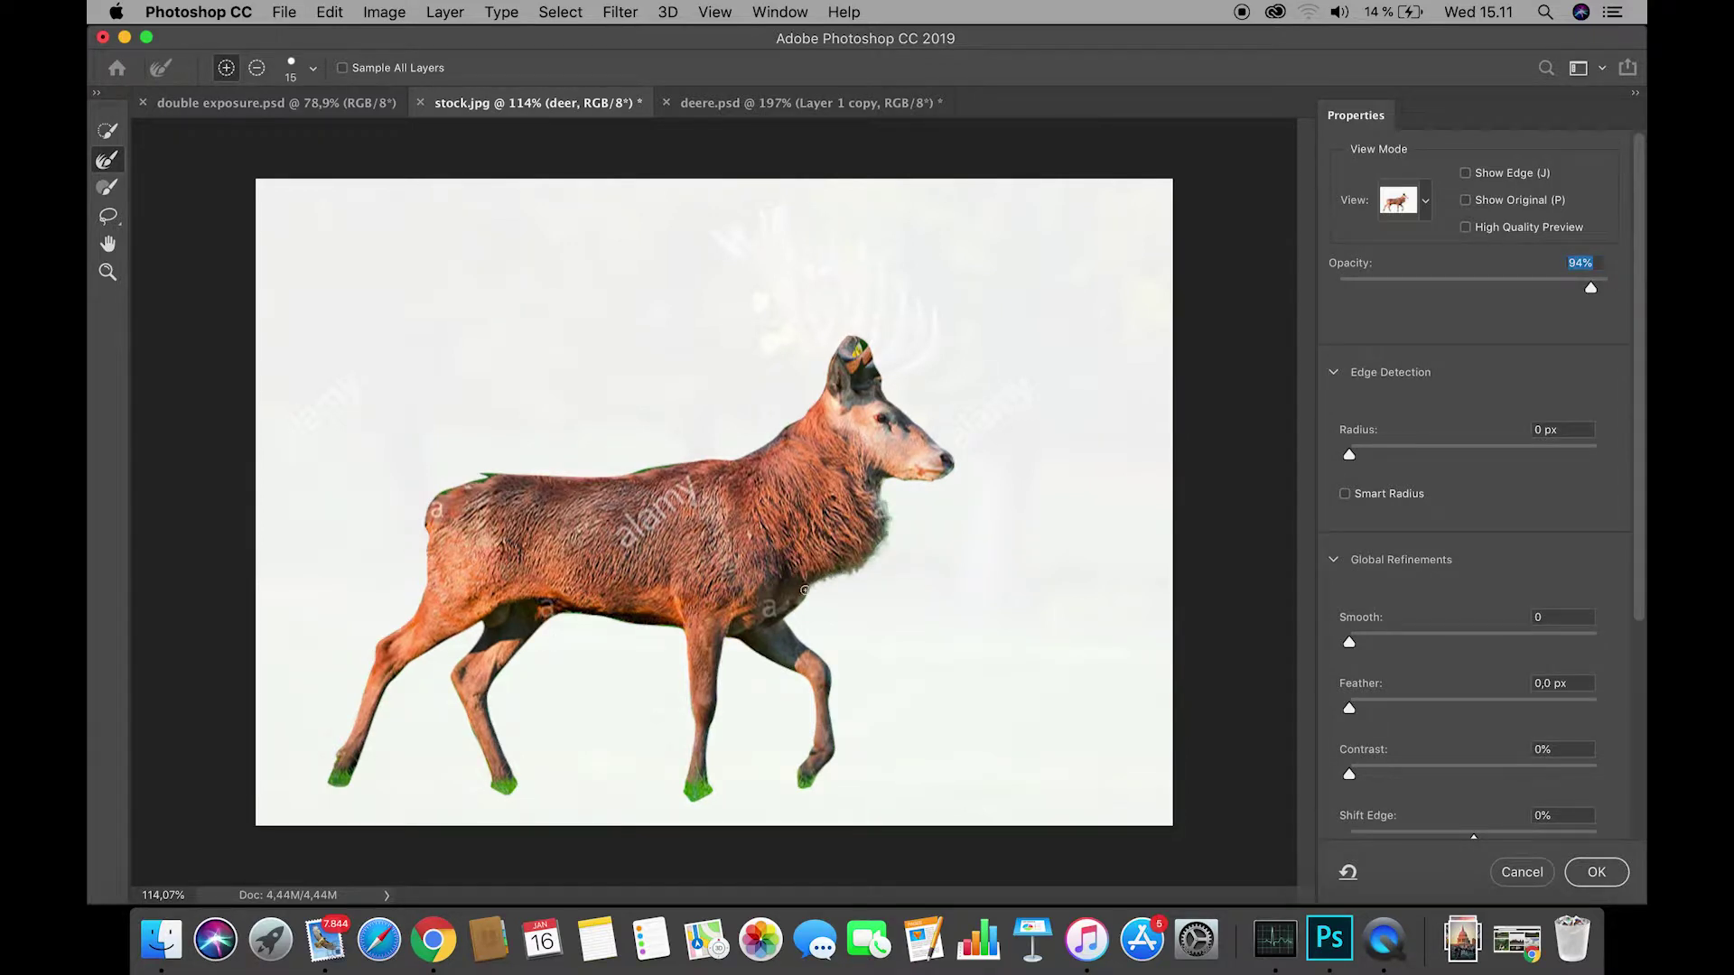
Refine the fur edge along the deer's neck and chest with the Refine Edge Brush at size 15.
{"action": "scroll", "coordinate": [854, 540], "scroll_direction": "up", "scroll_amount": 3}
{"action": "scroll", "coordinate": [829, 454], "scroll_direction": "down", "scroll_amount": 2}
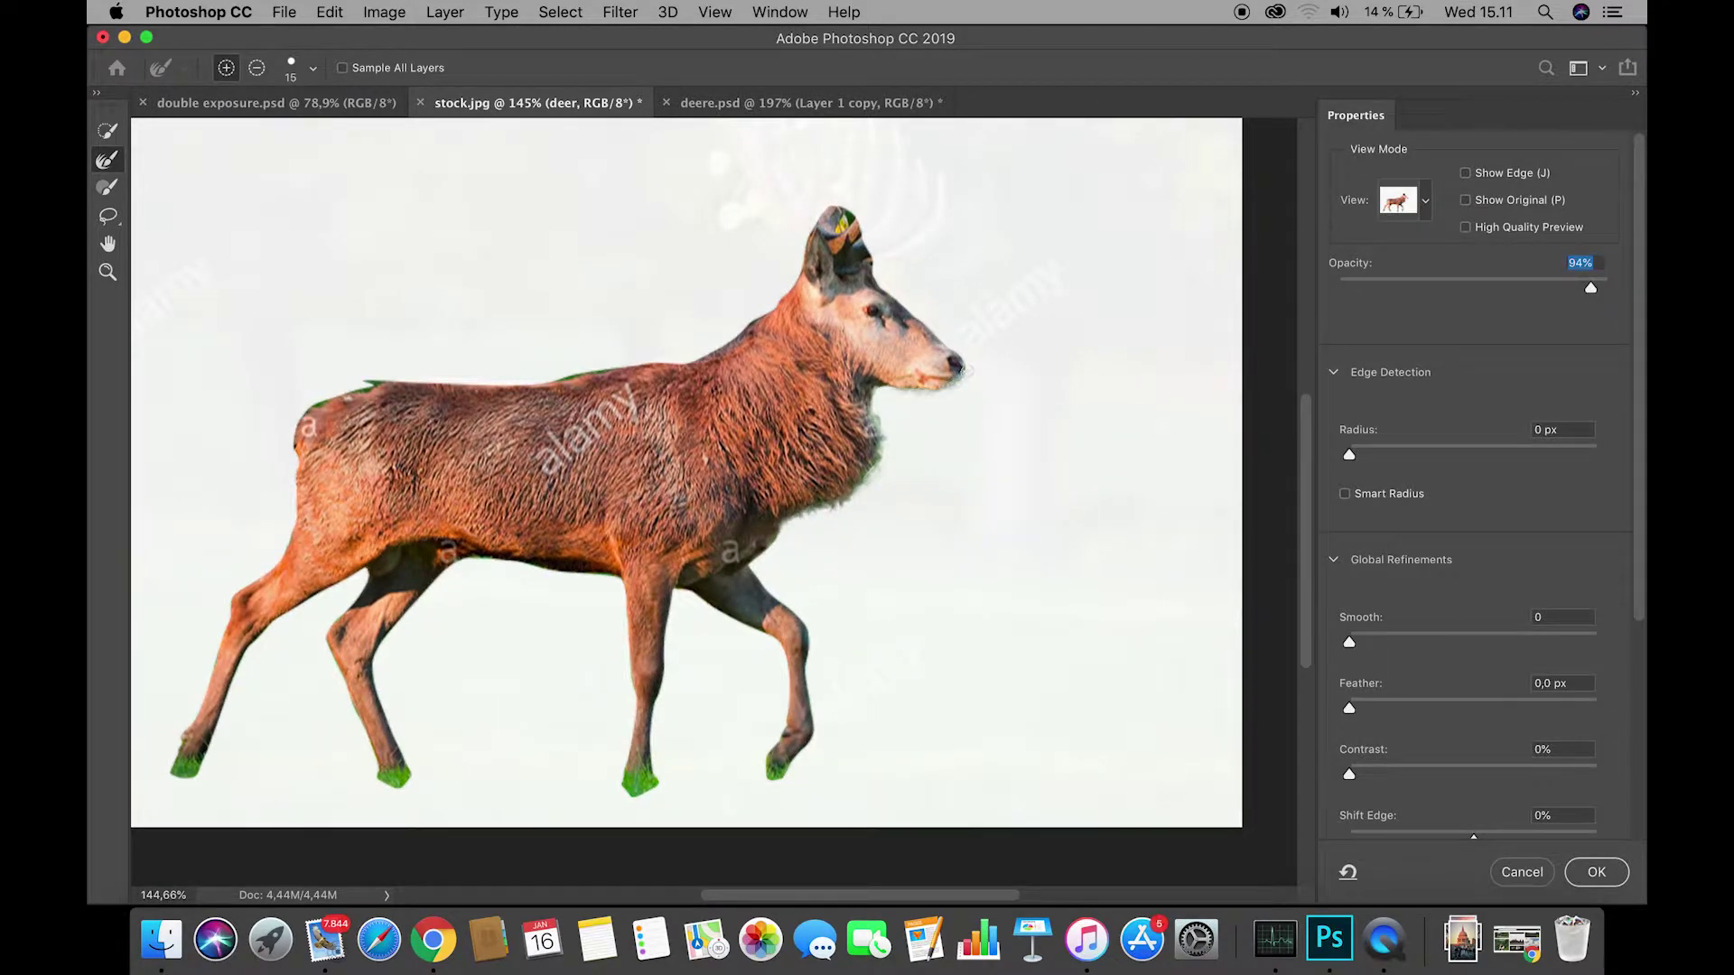
{"action": "key", "text": "z"}
{"action": "scroll", "coordinate": [827, 465], "scroll_direction": "down", "scroll_amount": 2}
{"action": "scroll", "coordinate": [826, 465], "scroll_direction": "left", "scroll_amount": 1}
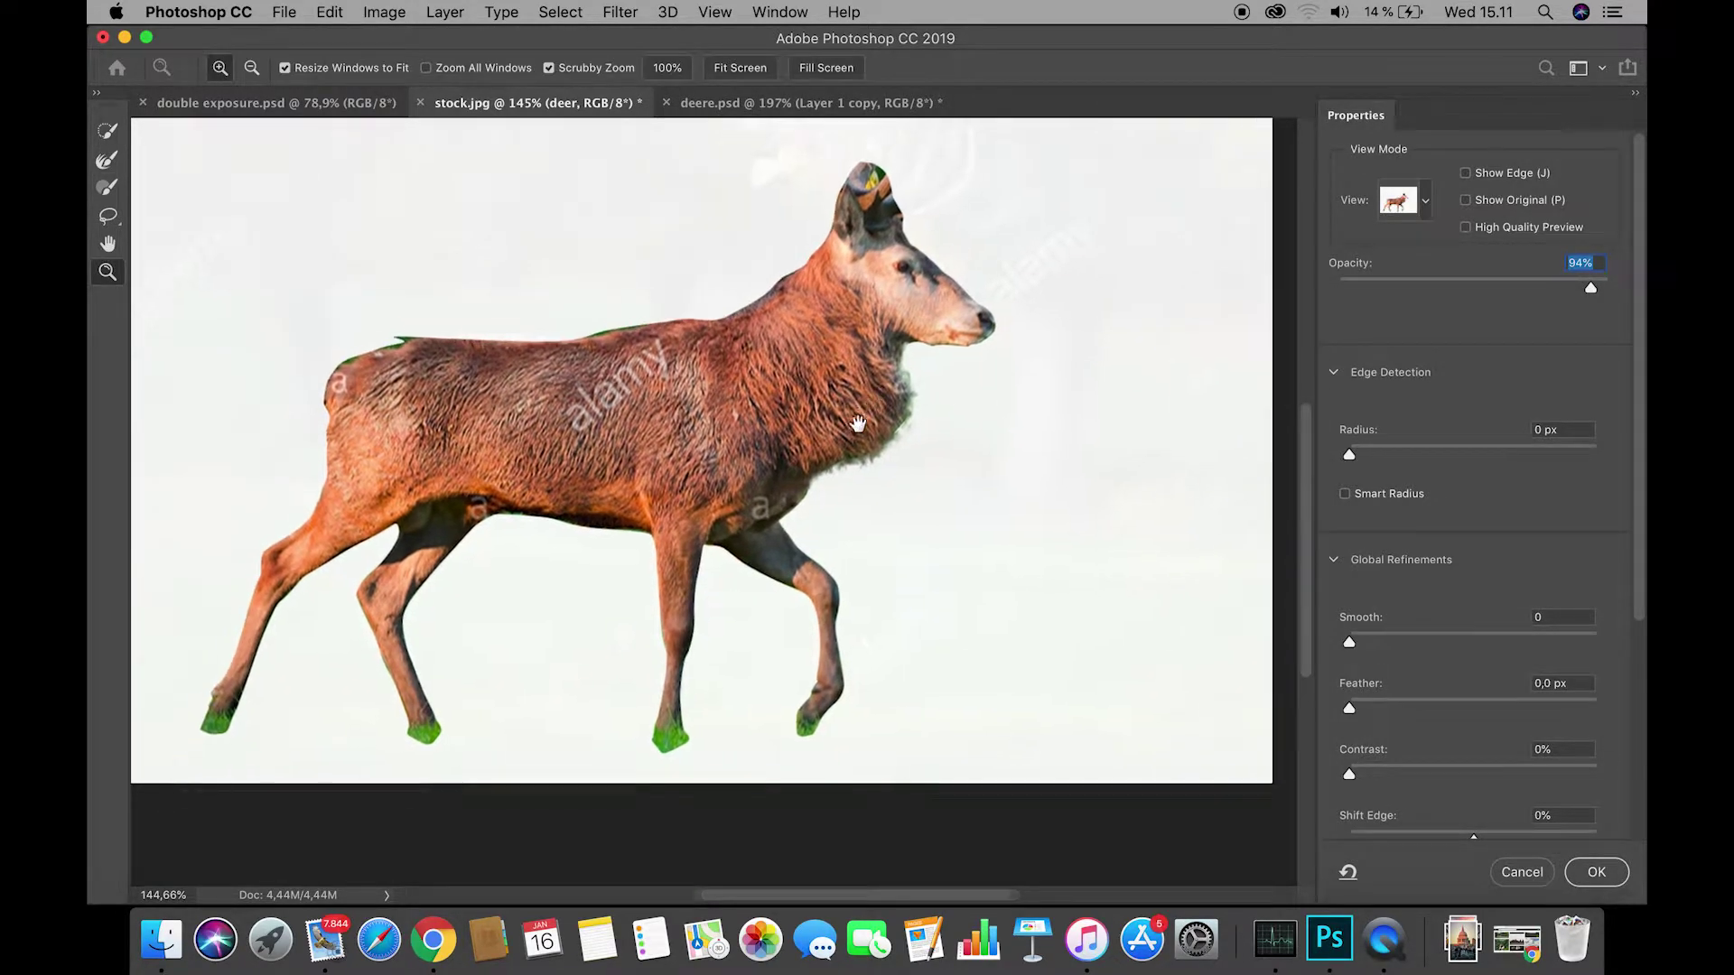
{"action": "left_click_drag", "start_coordinate": [816, 488], "coordinate": [867, 488]}
{"action": "left_click", "coordinate": [99, 160]}
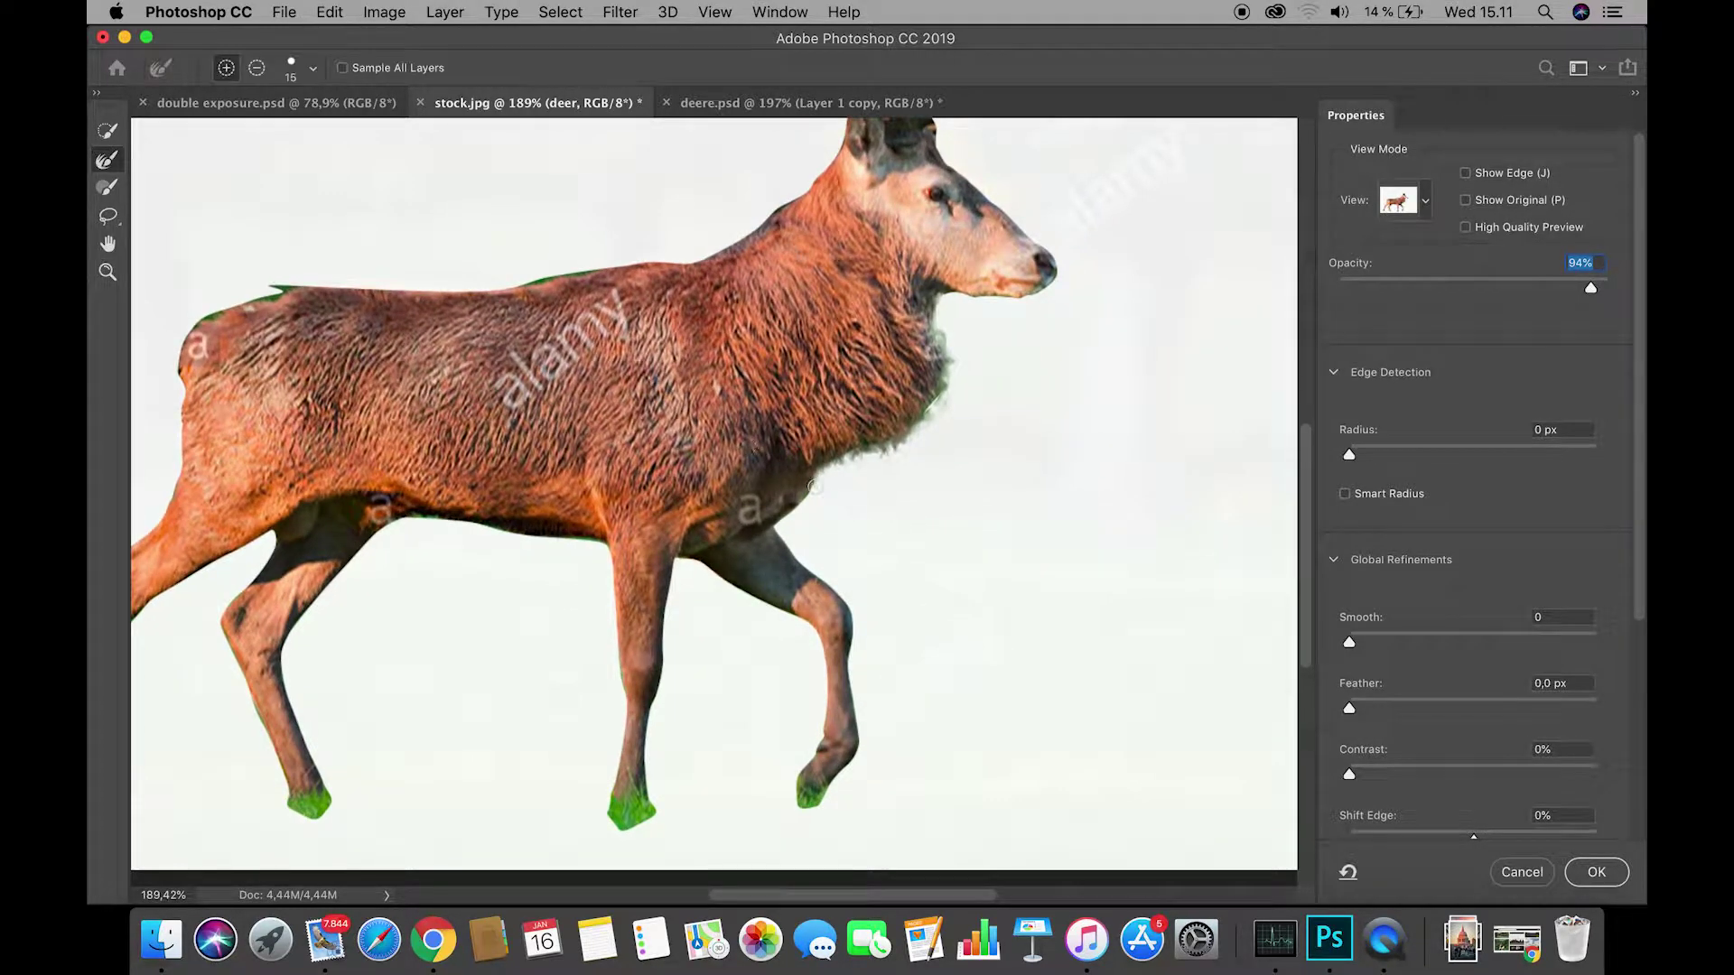
{"action": "left_click_drag", "start_coordinate": [791, 504], "coordinate": [988, 464]}
{"action": "left_click_drag", "start_coordinate": [902, 349], "coordinate": [904, 432]}
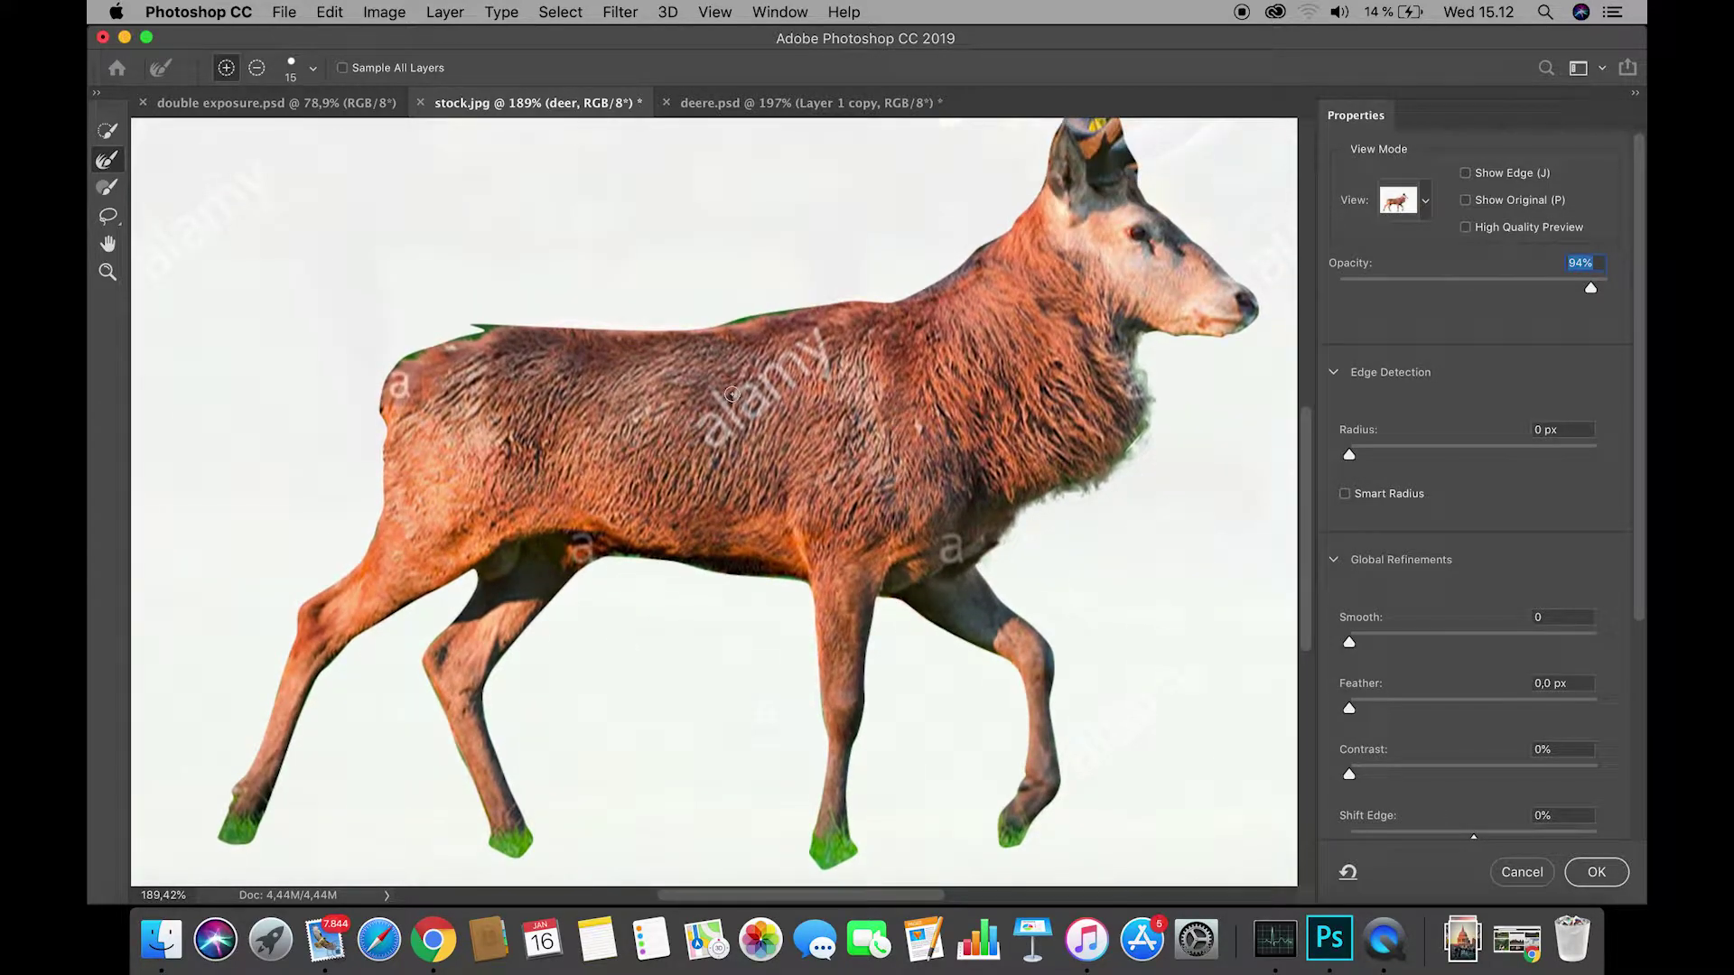
{"action": "left_click_drag", "start_coordinate": [1148, 450], "coordinate": [1080, 442]}
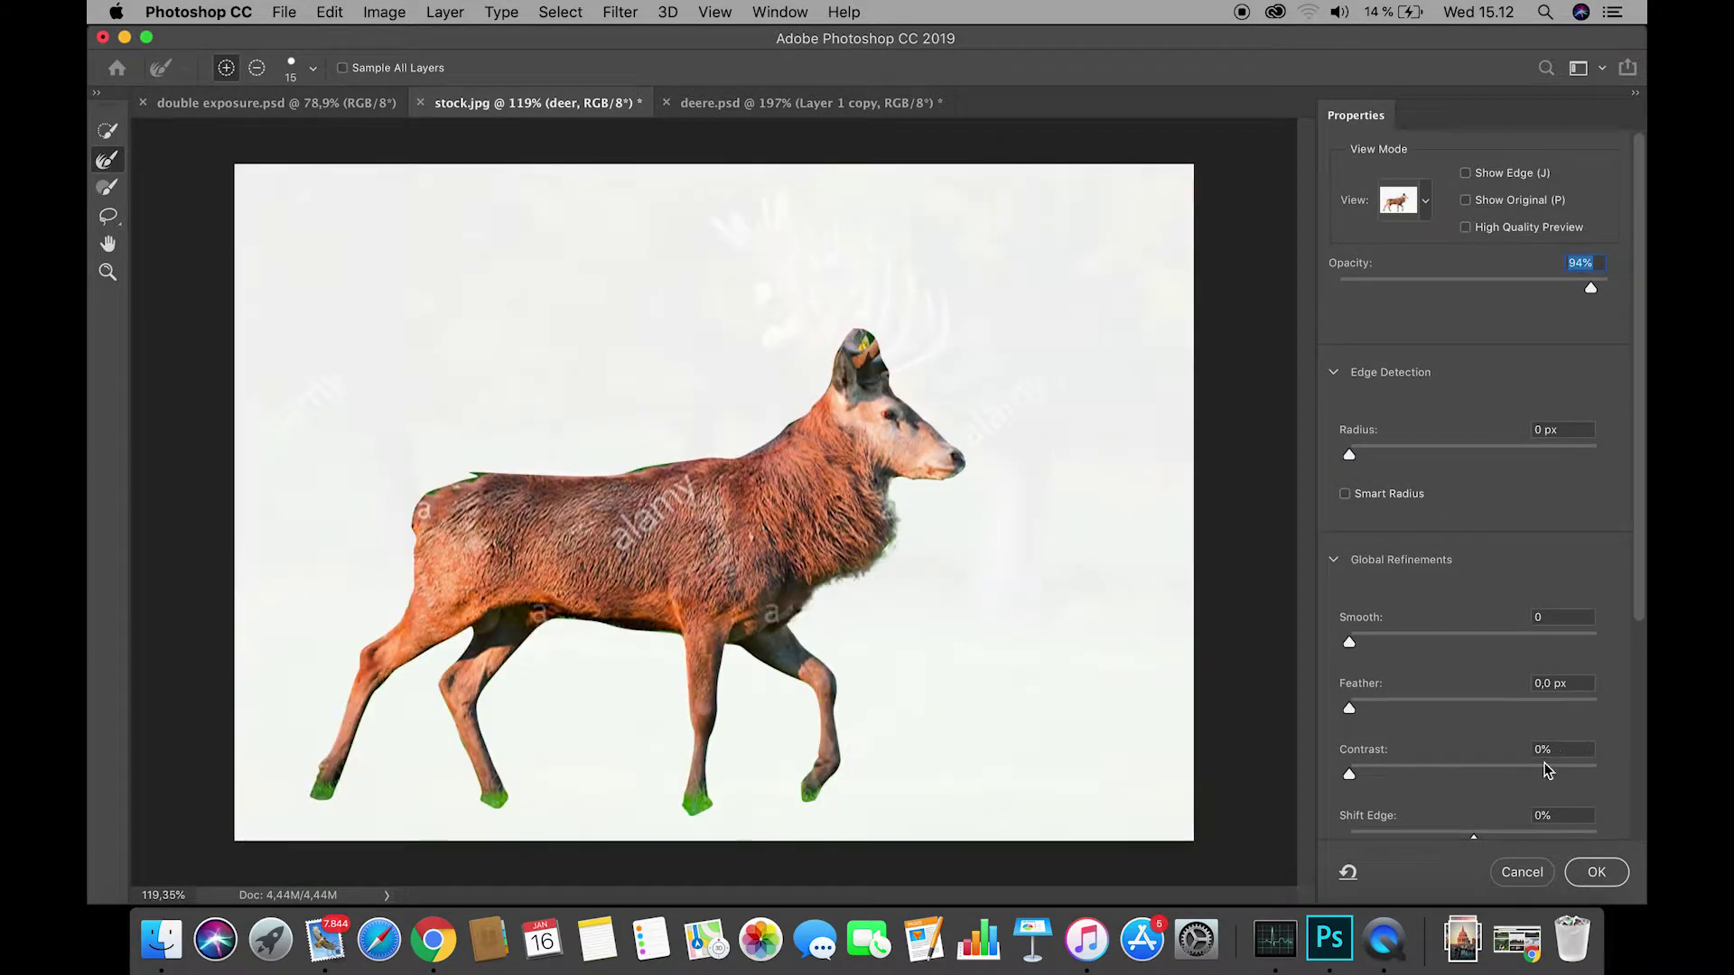
Set the feather to 1 px and output the selection as a new layer with a layer mask.
{"action": "scroll", "coordinate": [1547, 770], "scroll_direction": "down", "scroll_amount": 5}
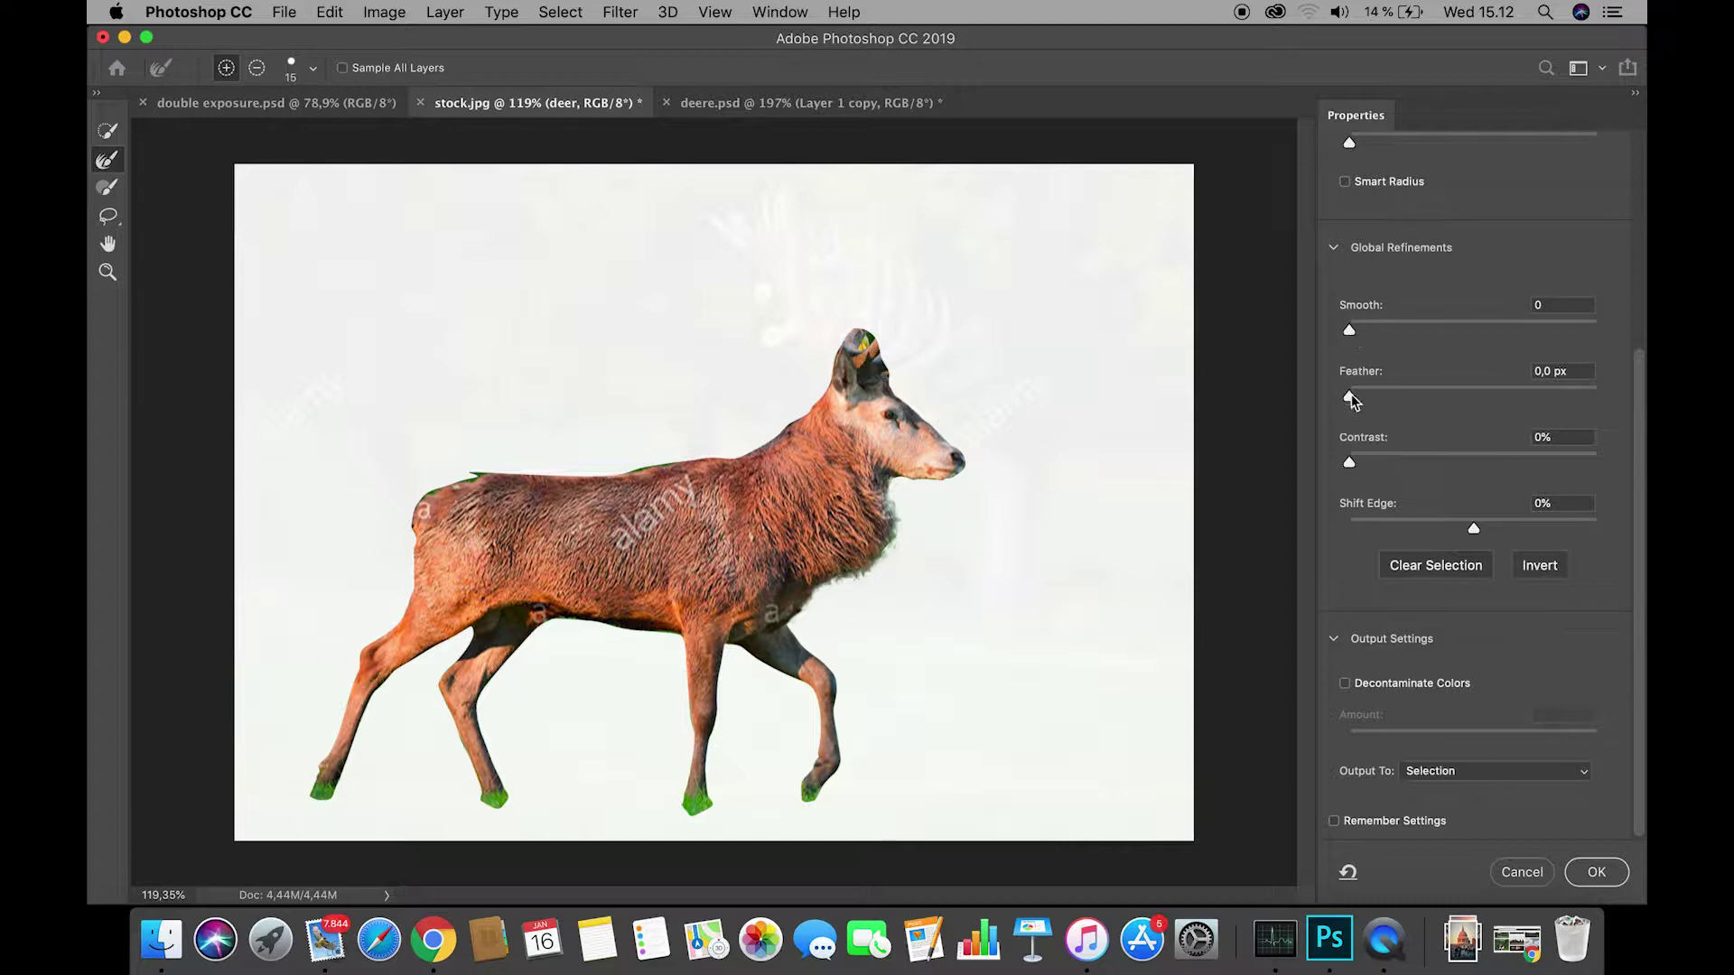
{"action": "mouse_move", "coordinate": [1353, 401]}
{"action": "left_mouse_down"}
{"action": "mouse_move", "coordinate": [1423, 398]}
{"action": "mouse_move", "coordinate": [1352, 399]}
{"action": "mouse_move", "coordinate": [1361, 410]}
{"action": "left_mouse_up"}
{"action": "left_click", "coordinate": [1445, 771]}
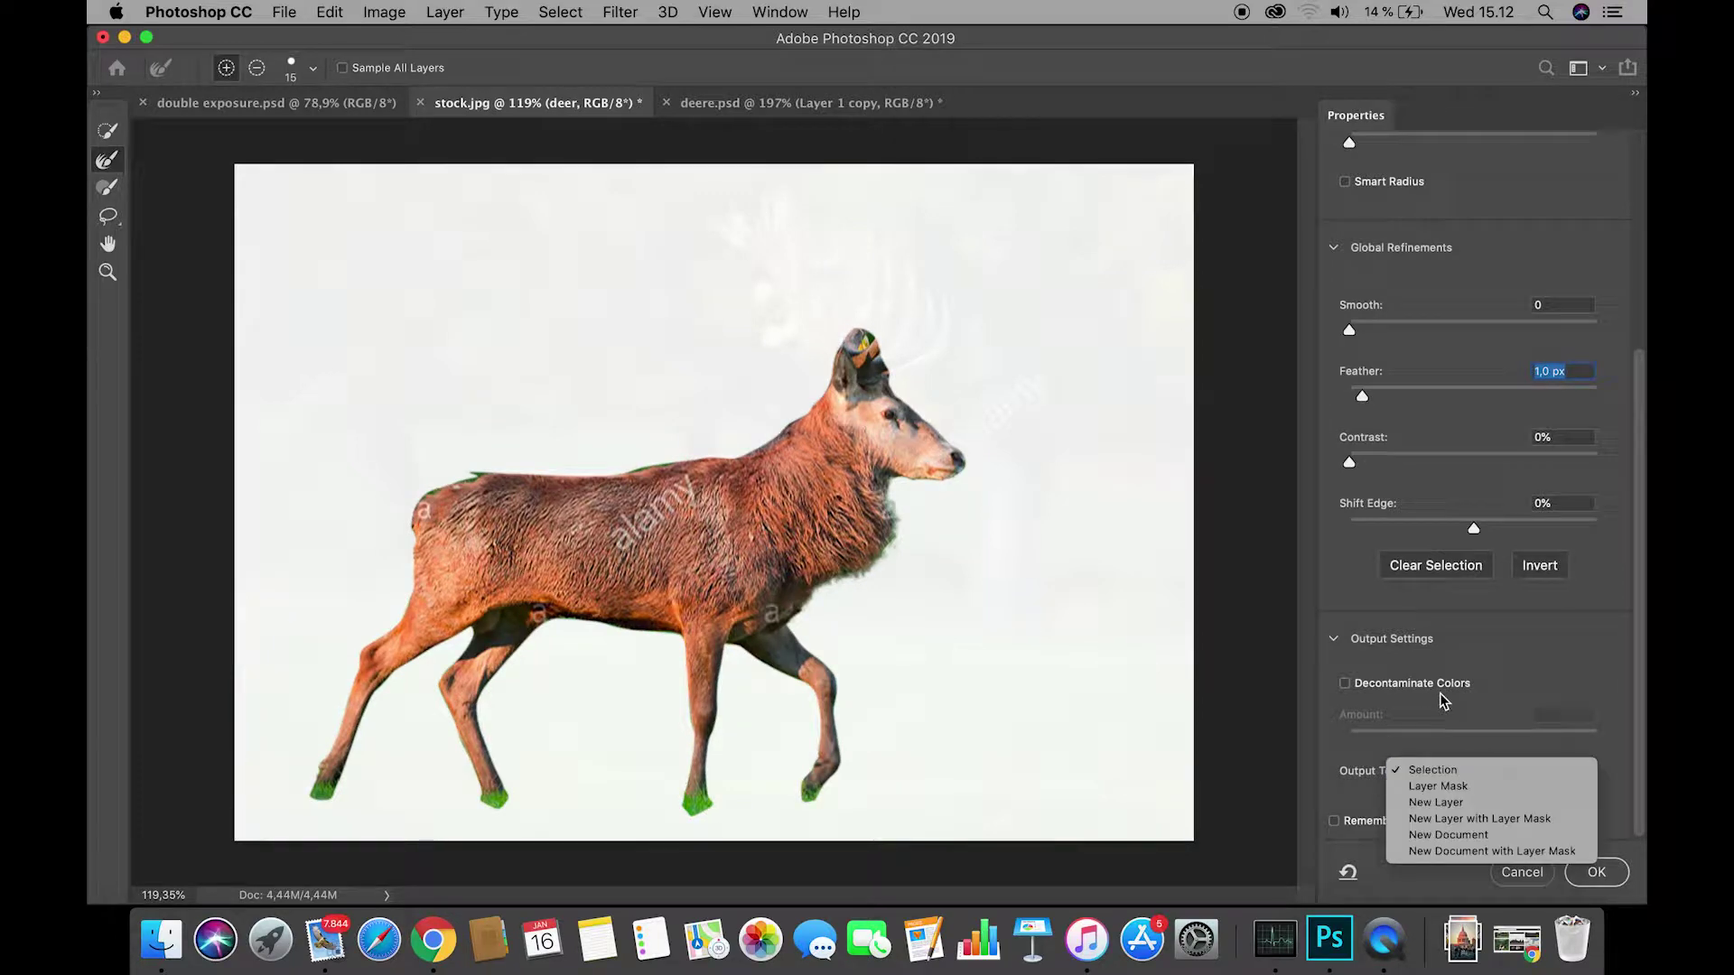
{"action": "left_click", "coordinate": [1482, 828]}
{"action": "left_click", "coordinate": [1597, 872]}
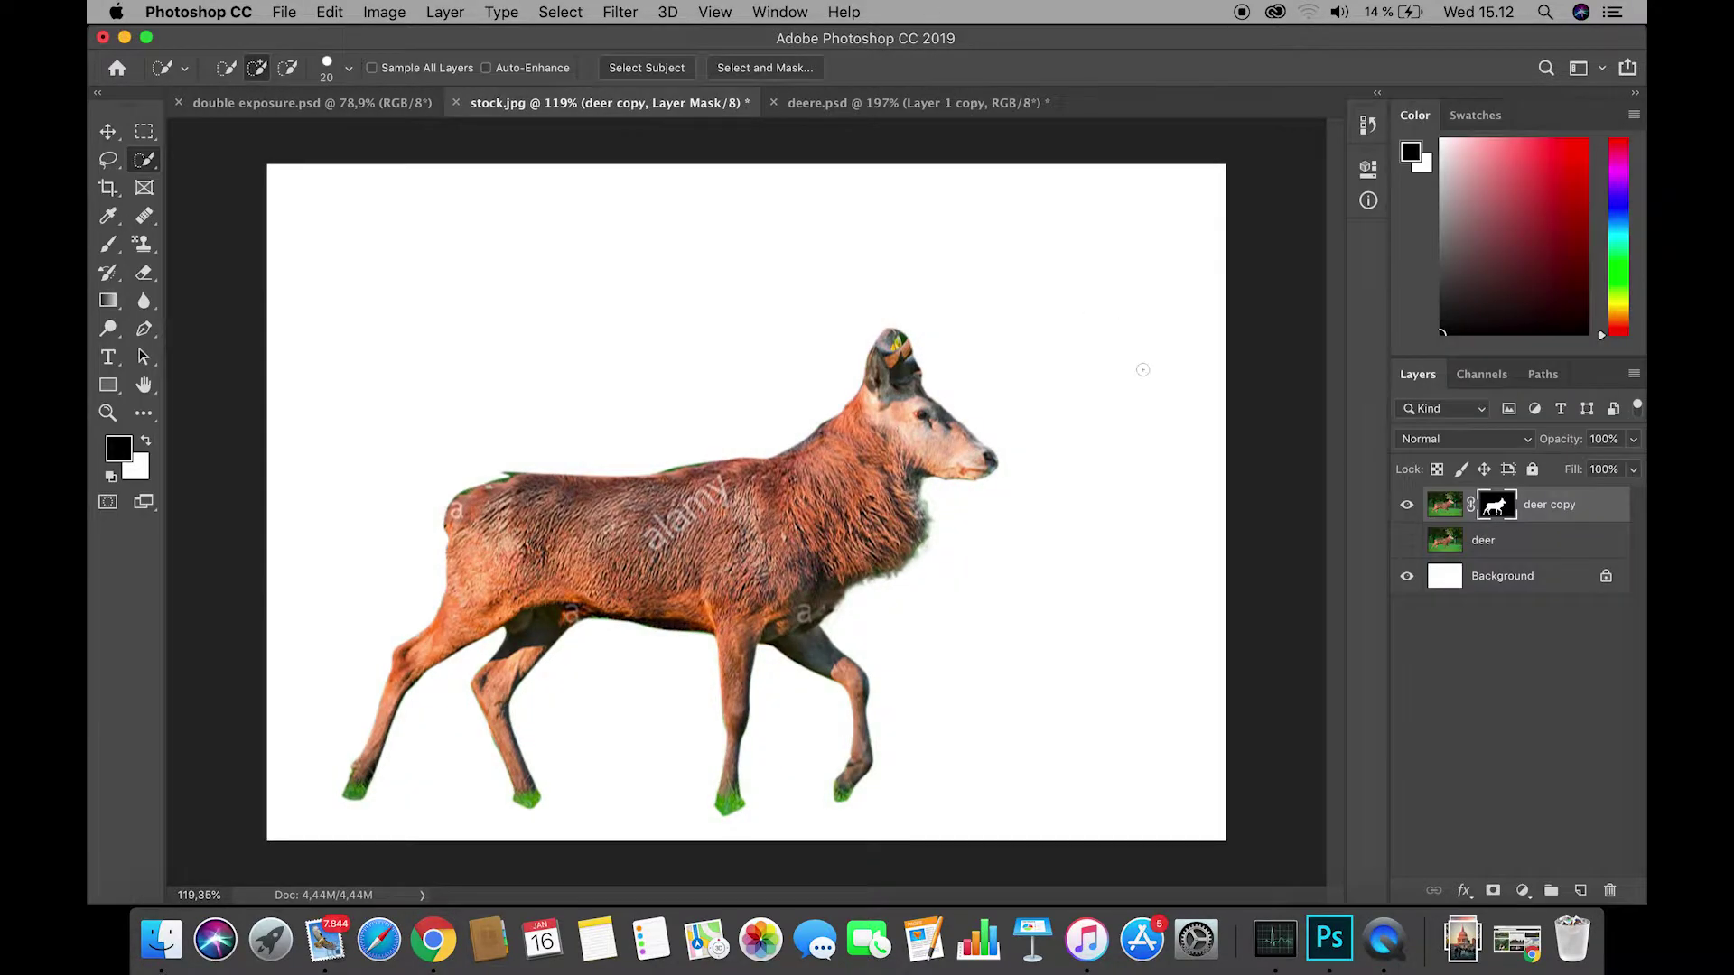
Remove the alamy watermark from the body and the "a" mark from the rump with the Spot Healing Brush on the deer copy layer's image.
{"action": "scroll", "coordinate": [602, 503], "scroll_direction": "up", "scroll_amount": 6}
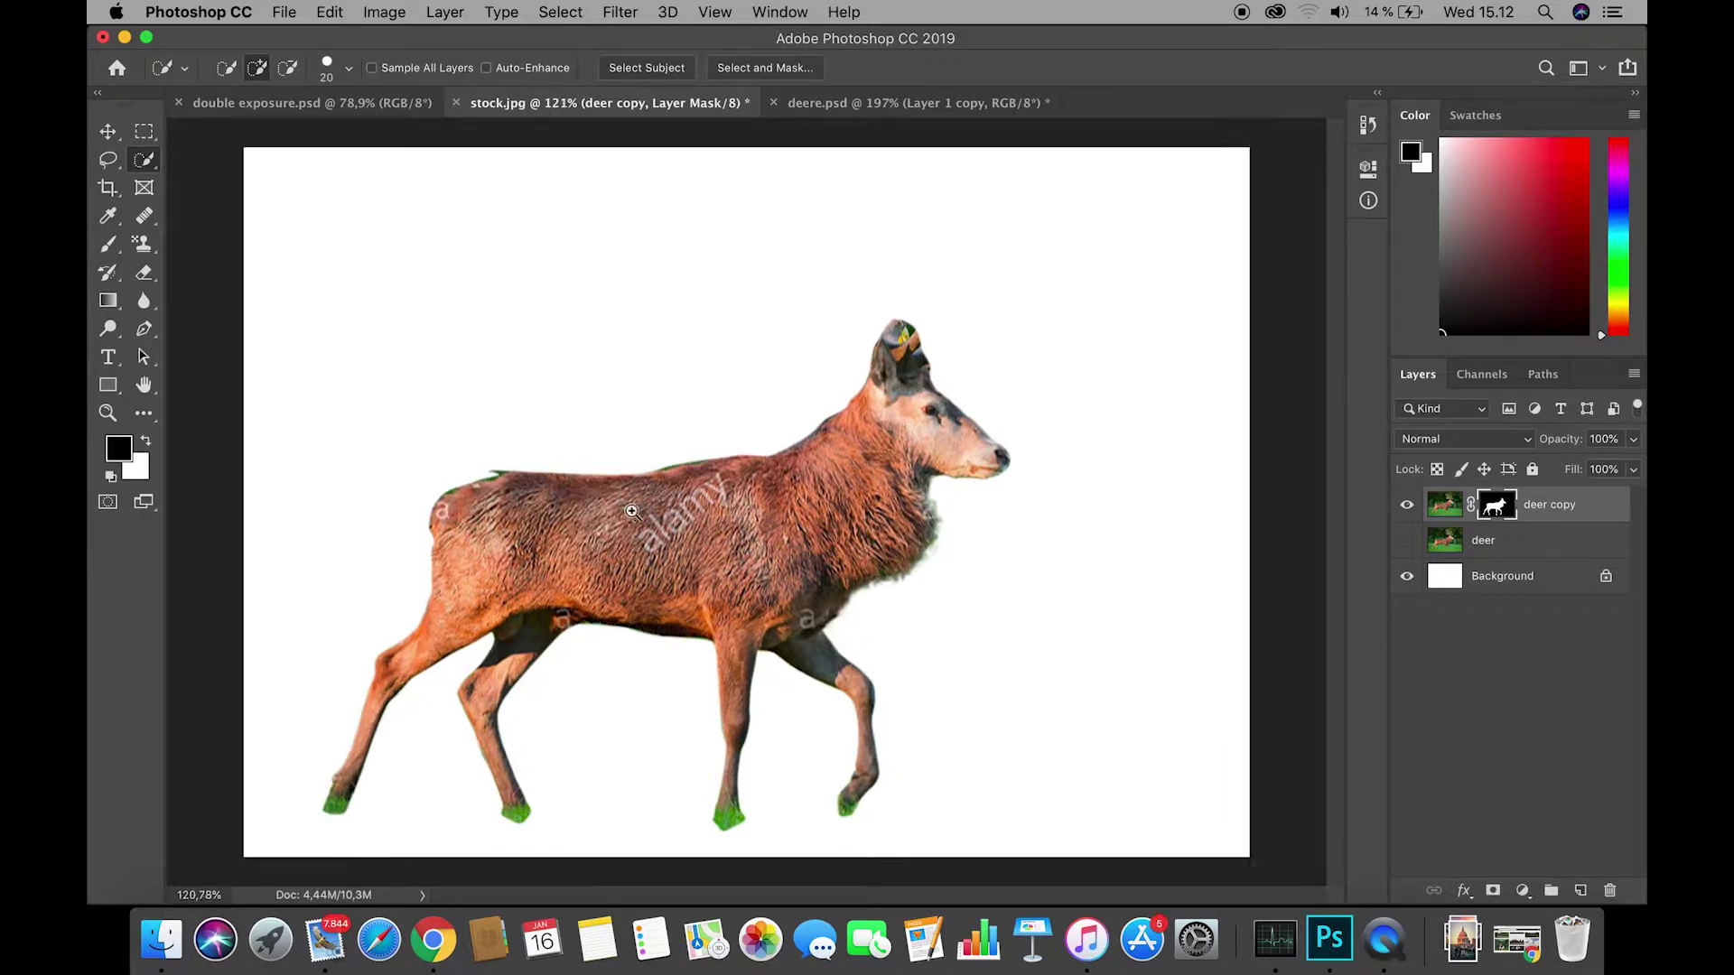
{"action": "left_click", "coordinate": [765, 68]}
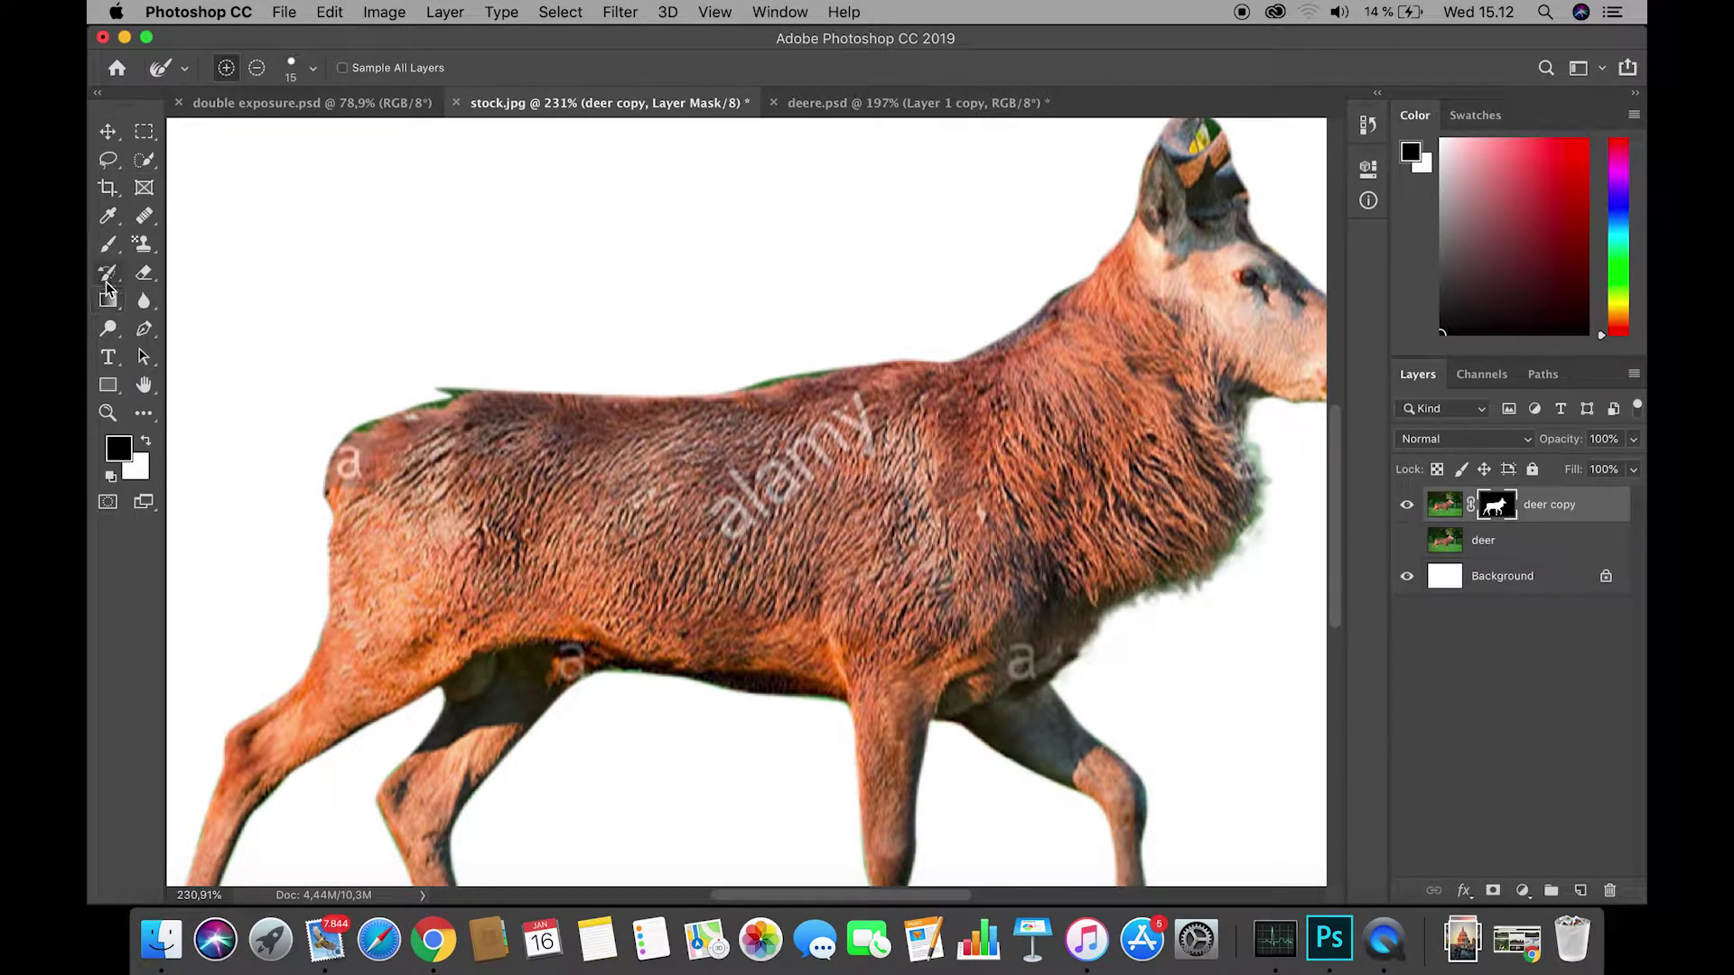
{"action": "right_click", "coordinate": [146, 223]}
{"action": "left_click", "coordinate": [271, 210]}
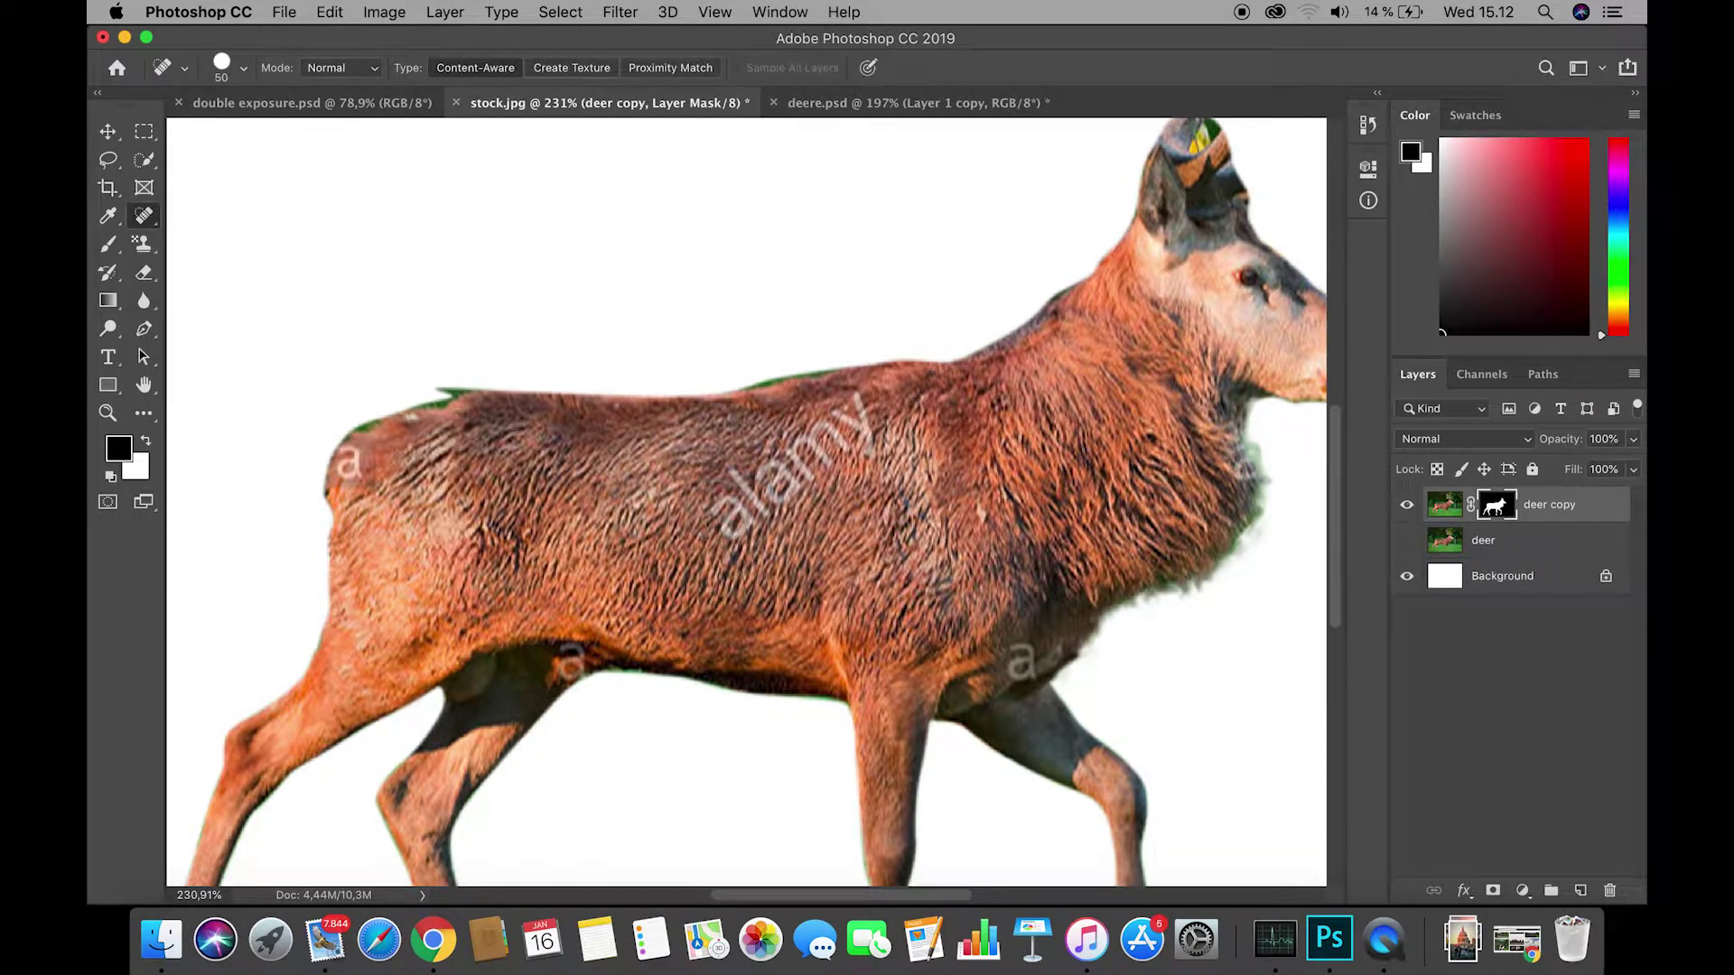
{"action": "left_click_drag", "start_coordinate": [709, 528], "coordinate": [862, 407]}
{"action": "left_click", "coordinate": [1444, 504]}
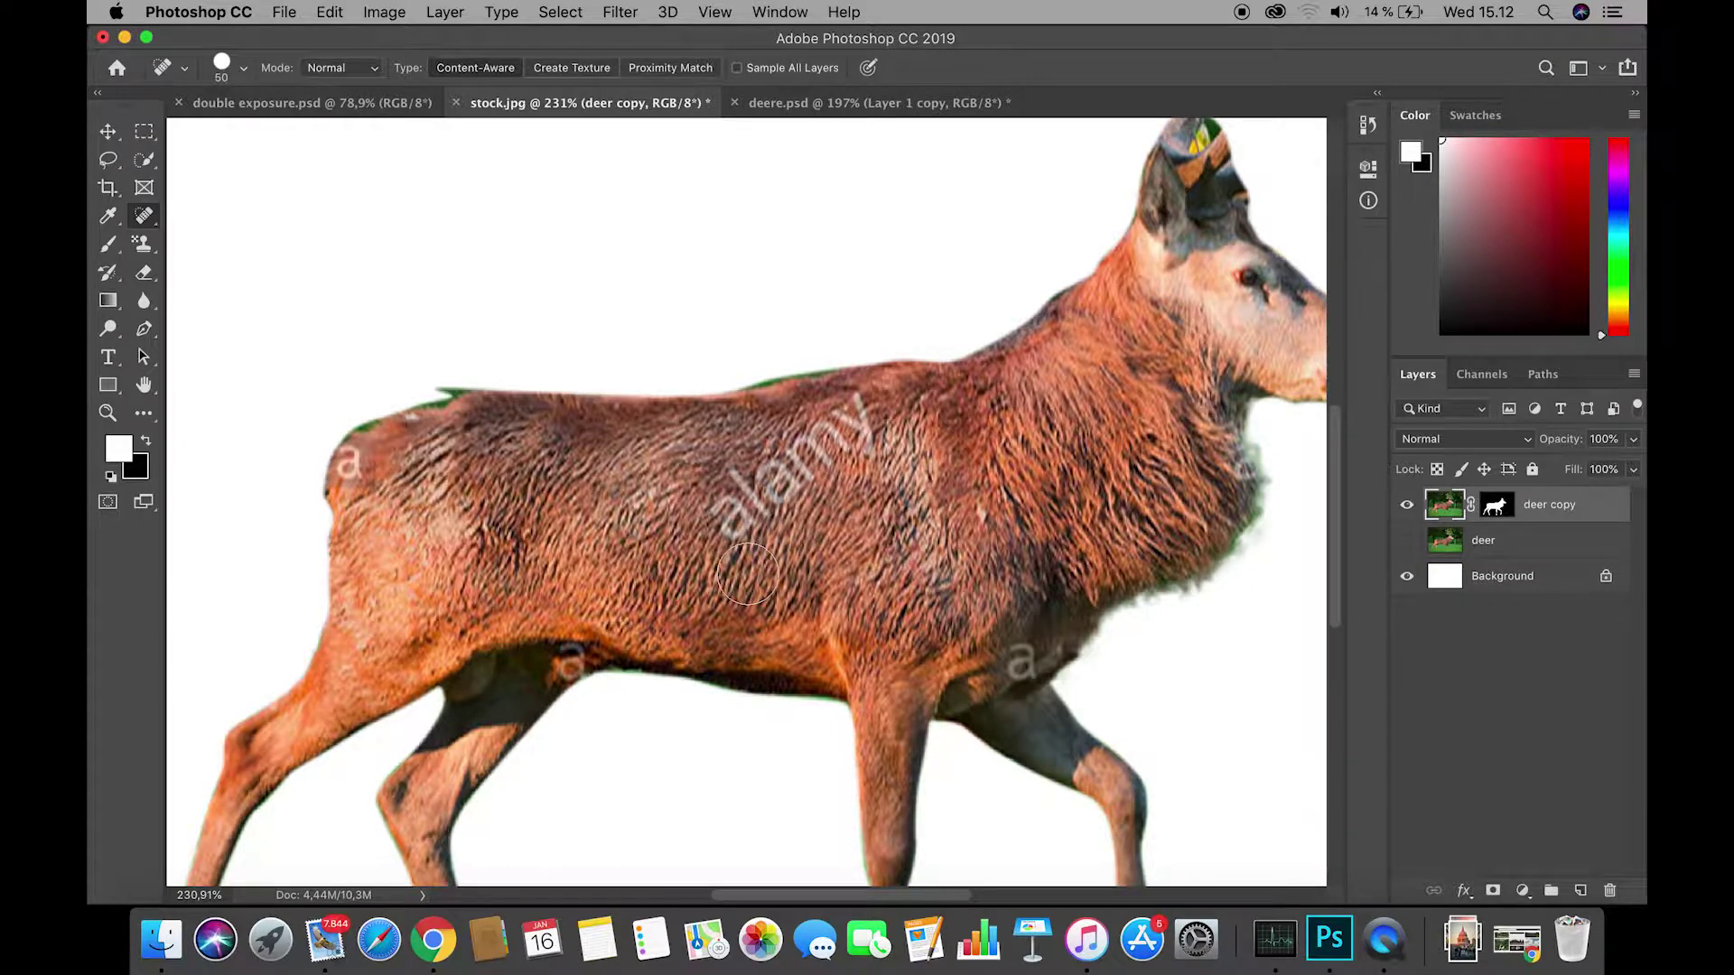
{"action": "left_click_drag", "start_coordinate": [739, 519], "coordinate": [847, 433]}
{"action": "left_click_drag", "start_coordinate": [599, 521], "coordinate": [886, 535]}
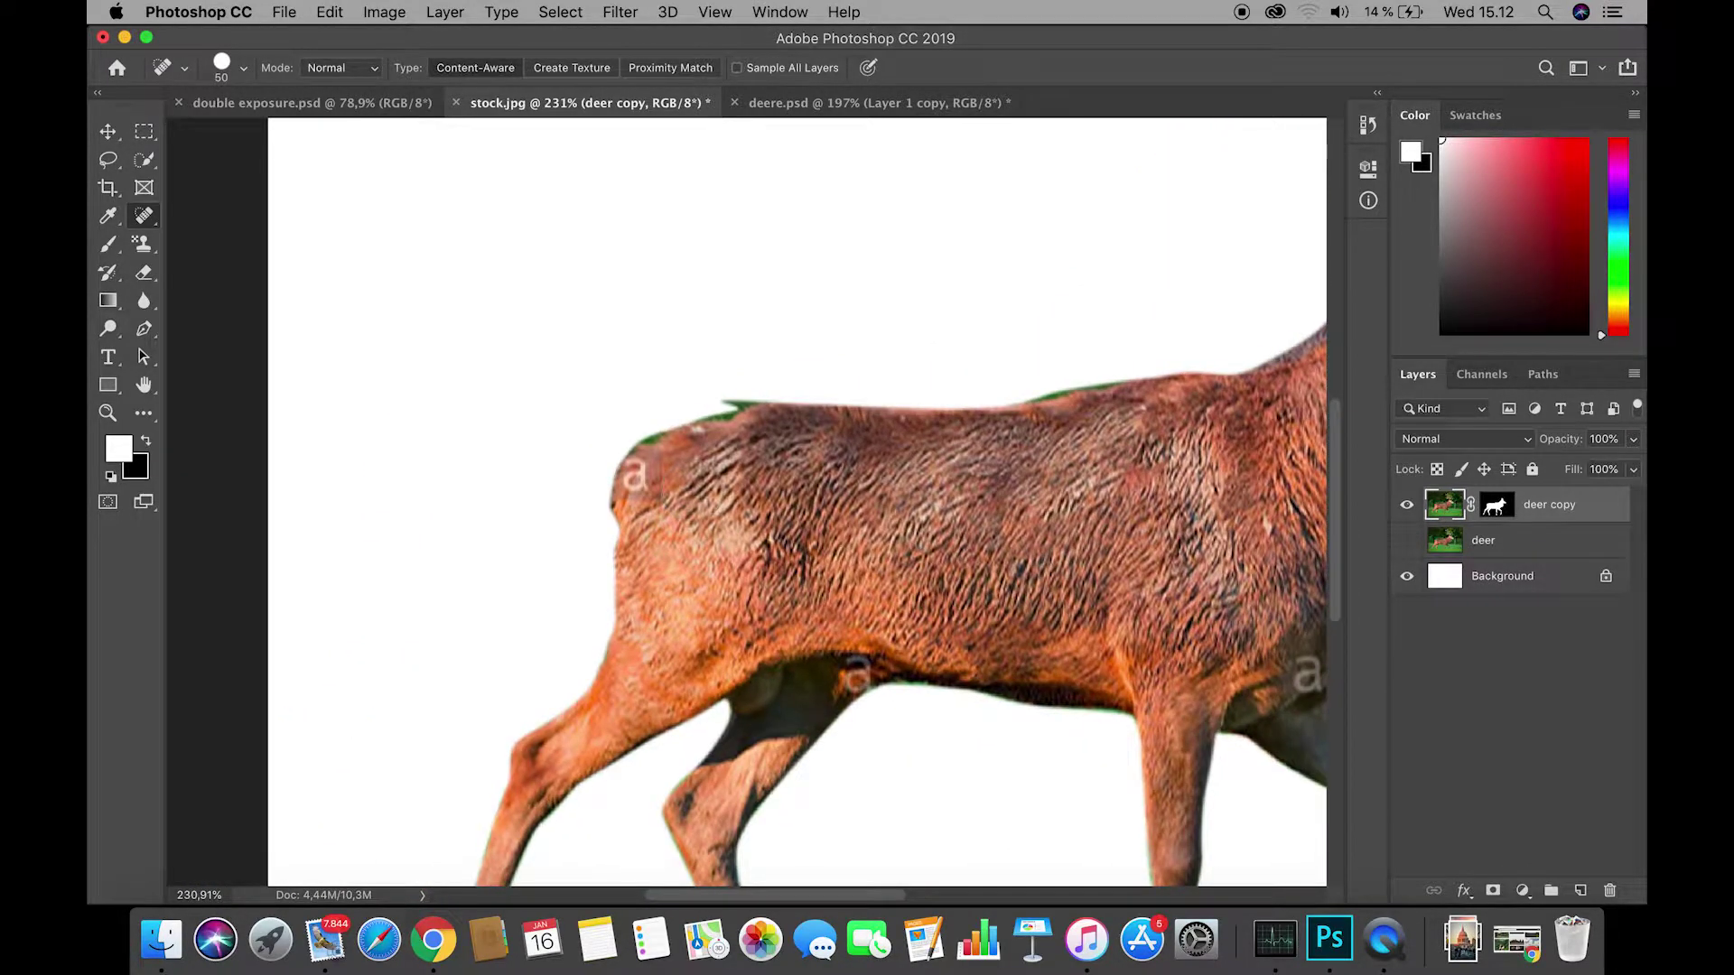
{"action": "left_click_drag", "start_coordinate": [641, 481], "coordinate": [649, 497]}
Try to heal the "a" watermark under the belly with the 50 px brush, and undo it.
{"action": "mouse_move", "coordinate": [954, 561]}
{"action": "left_mouse_down"}
{"action": "mouse_move", "coordinate": [846, 462]}
{"action": "mouse_move", "coordinate": [710, 400]}
{"action": "left_mouse_up"}
{"action": "left_click", "coordinate": [607, 512]}
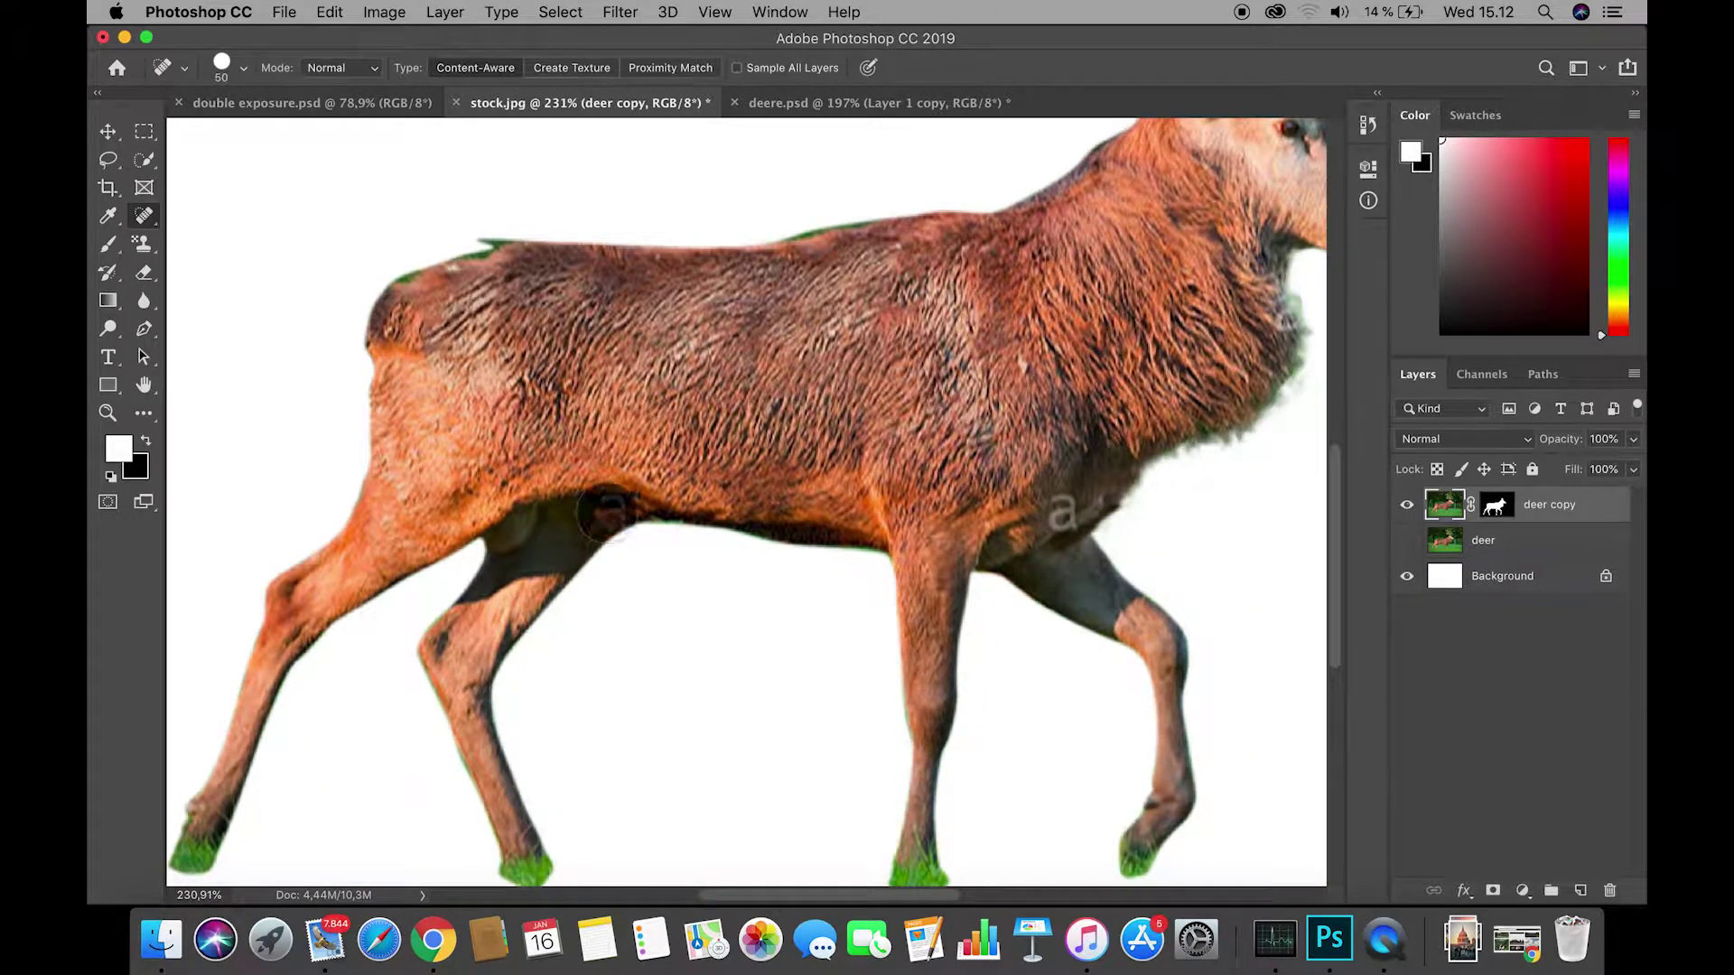
{"action": "key", "text": "super+z"}
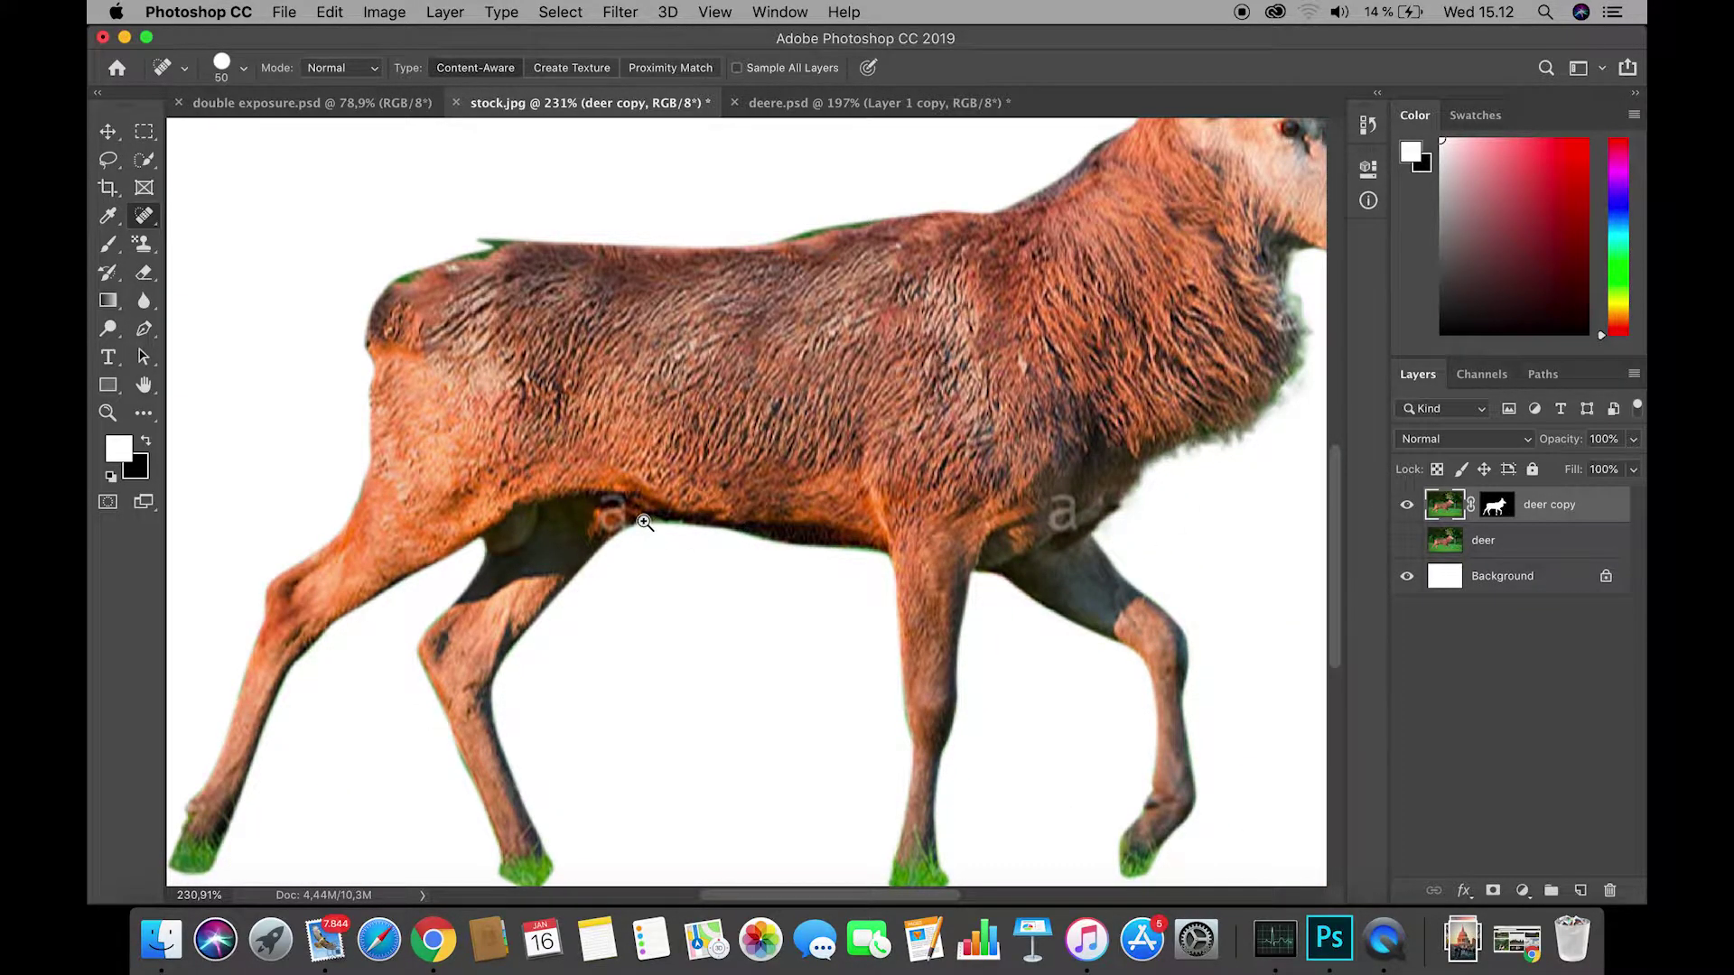
Reduce the healing brush to 24 px with lower hardness and remove the "a" watermark under the belly.
{"action": "left_click_drag", "start_coordinate": [644, 522], "coordinate": [667, 517]}
{"action": "right_click", "coordinate": [670, 516]}
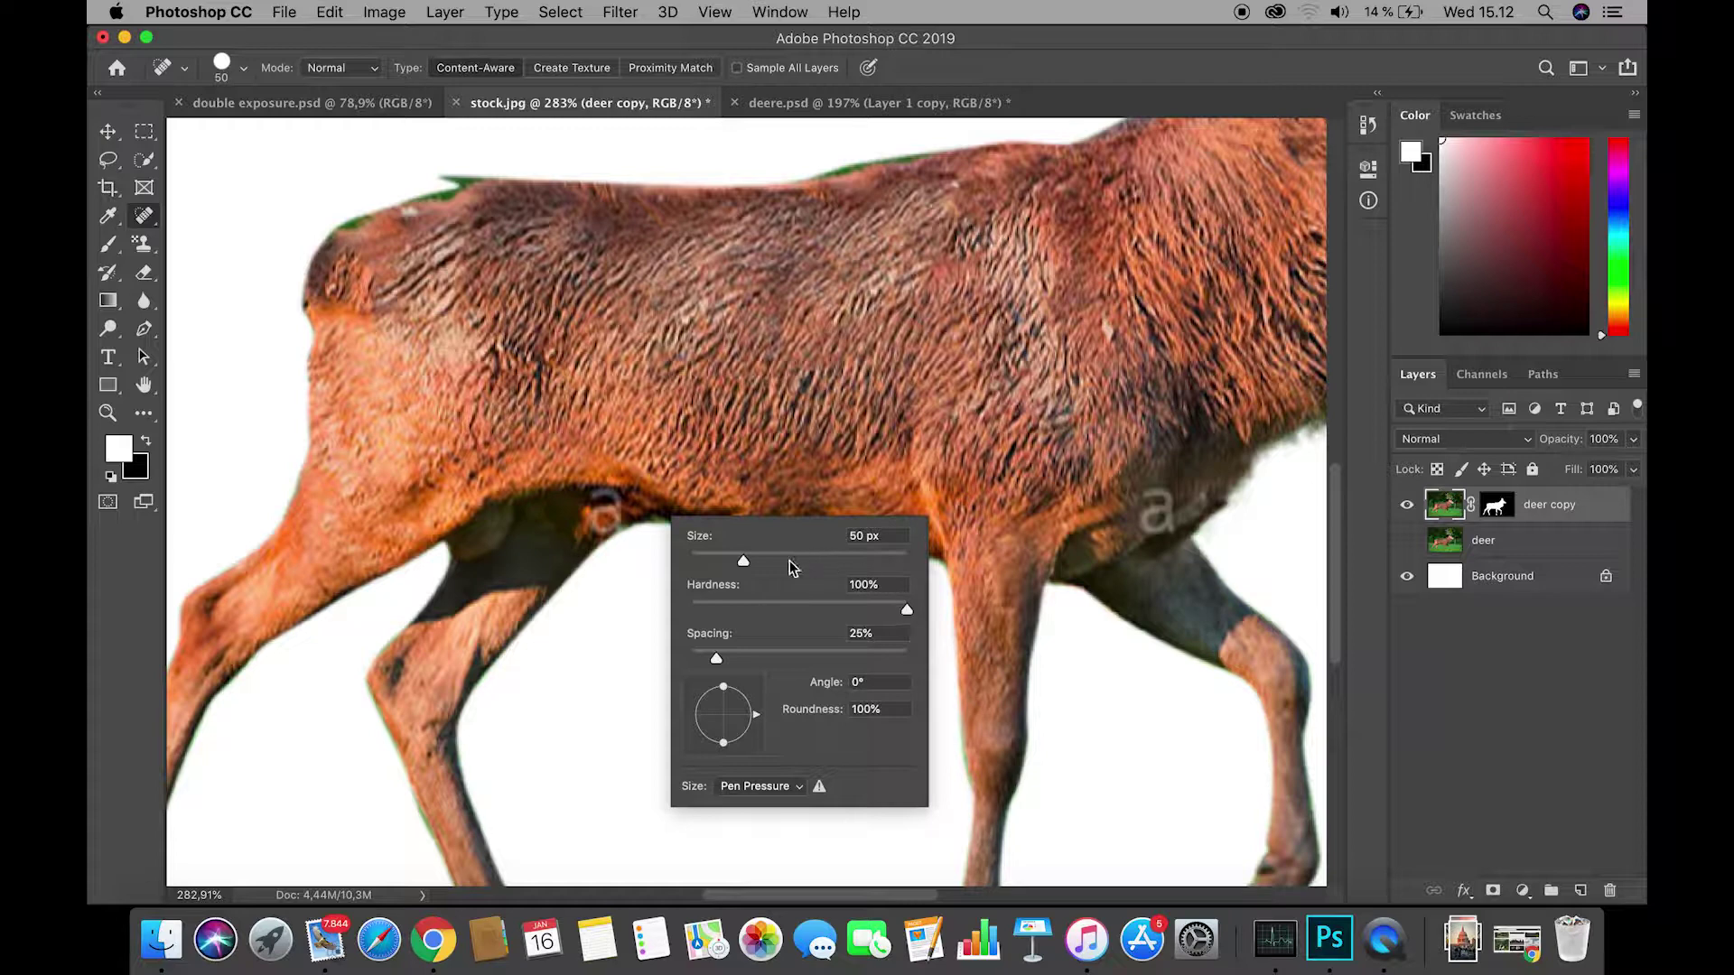
{"action": "left_click_drag", "start_coordinate": [743, 560], "coordinate": [734, 561]}
{"action": "left_click_drag", "start_coordinate": [905, 614], "coordinate": [714, 561]}
{"action": "mouse_move", "coordinate": [611, 513]}
{"action": "left_mouse_down"}
{"action": "mouse_move", "coordinate": [594, 521]}
{"action": "mouse_move", "coordinate": [596, 503]}
{"action": "mouse_move", "coordinate": [666, 503]}
{"action": "mouse_move", "coordinate": [562, 539]}
{"action": "mouse_move", "coordinate": [597, 525]}
{"action": "left_mouse_up"}
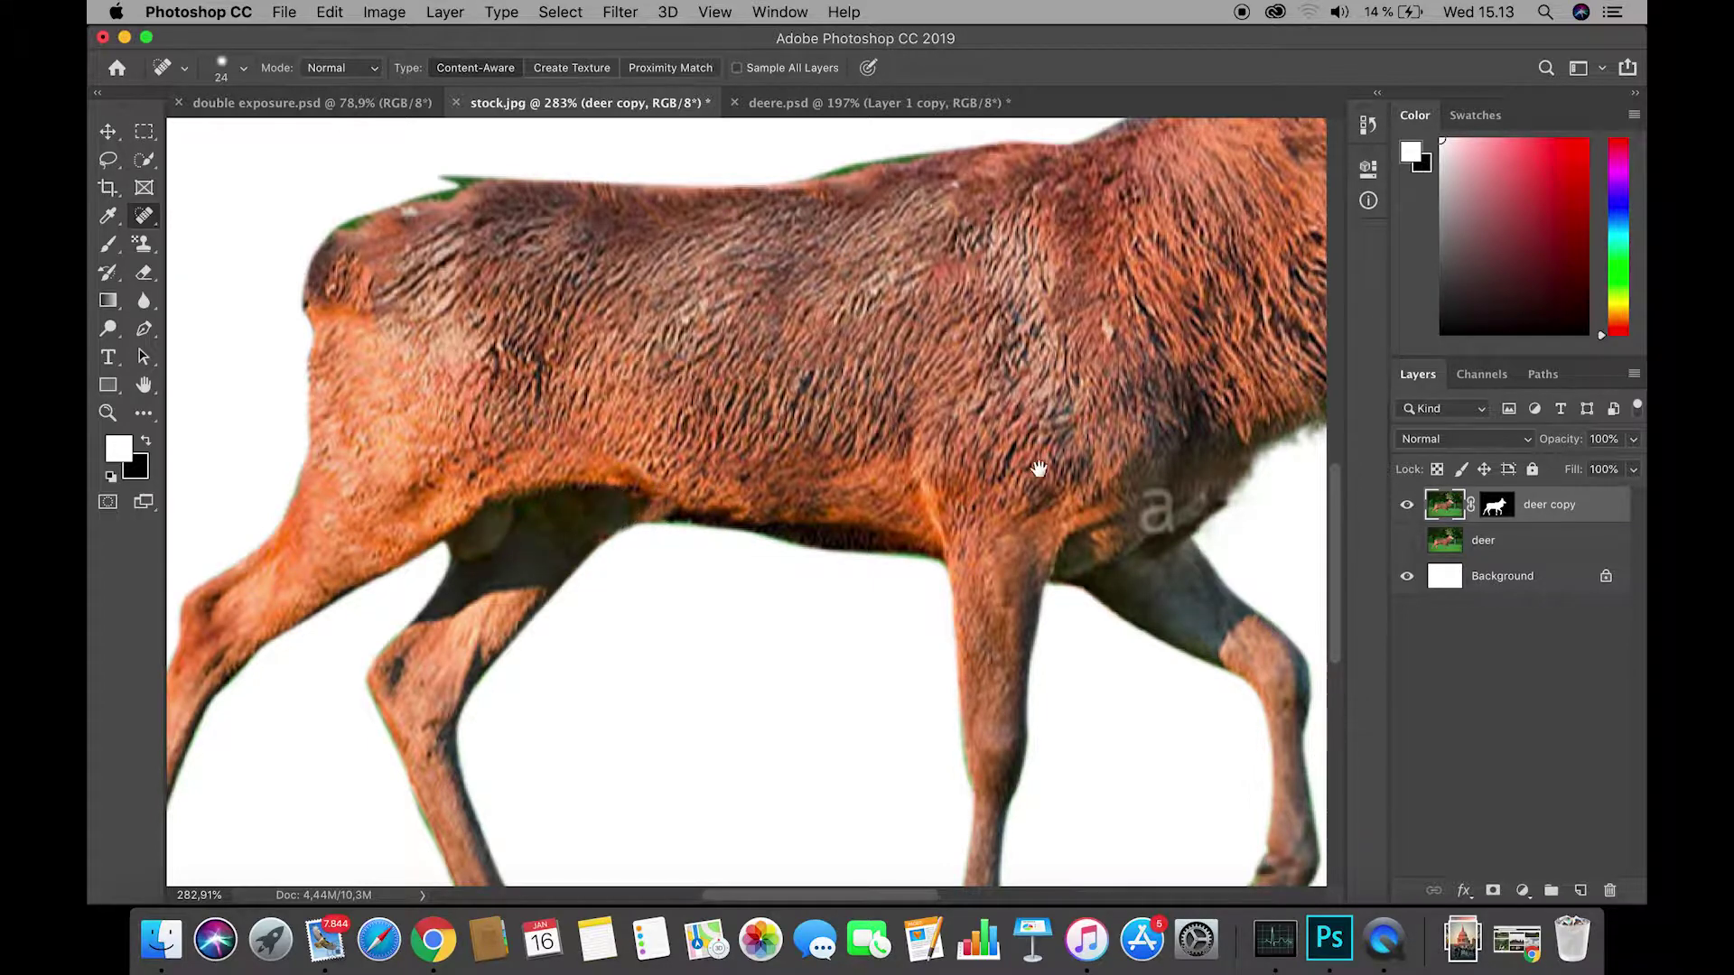
Heal the "a" watermark on the lower chest above the forelegs.
{"action": "left_click_drag", "start_coordinate": [1039, 470], "coordinate": [837, 444]}
{"action": "mouse_move", "coordinate": [945, 476]}
{"action": "left_mouse_down"}
{"action": "mouse_move", "coordinate": [972, 470]}
{"action": "mouse_move", "coordinate": [836, 569]}
{"action": "mouse_move", "coordinate": [686, 581]}
{"action": "mouse_move", "coordinate": [869, 475]}
{"action": "left_mouse_up"}
{"action": "left_click_drag", "start_coordinate": [949, 410], "coordinate": [878, 493]}
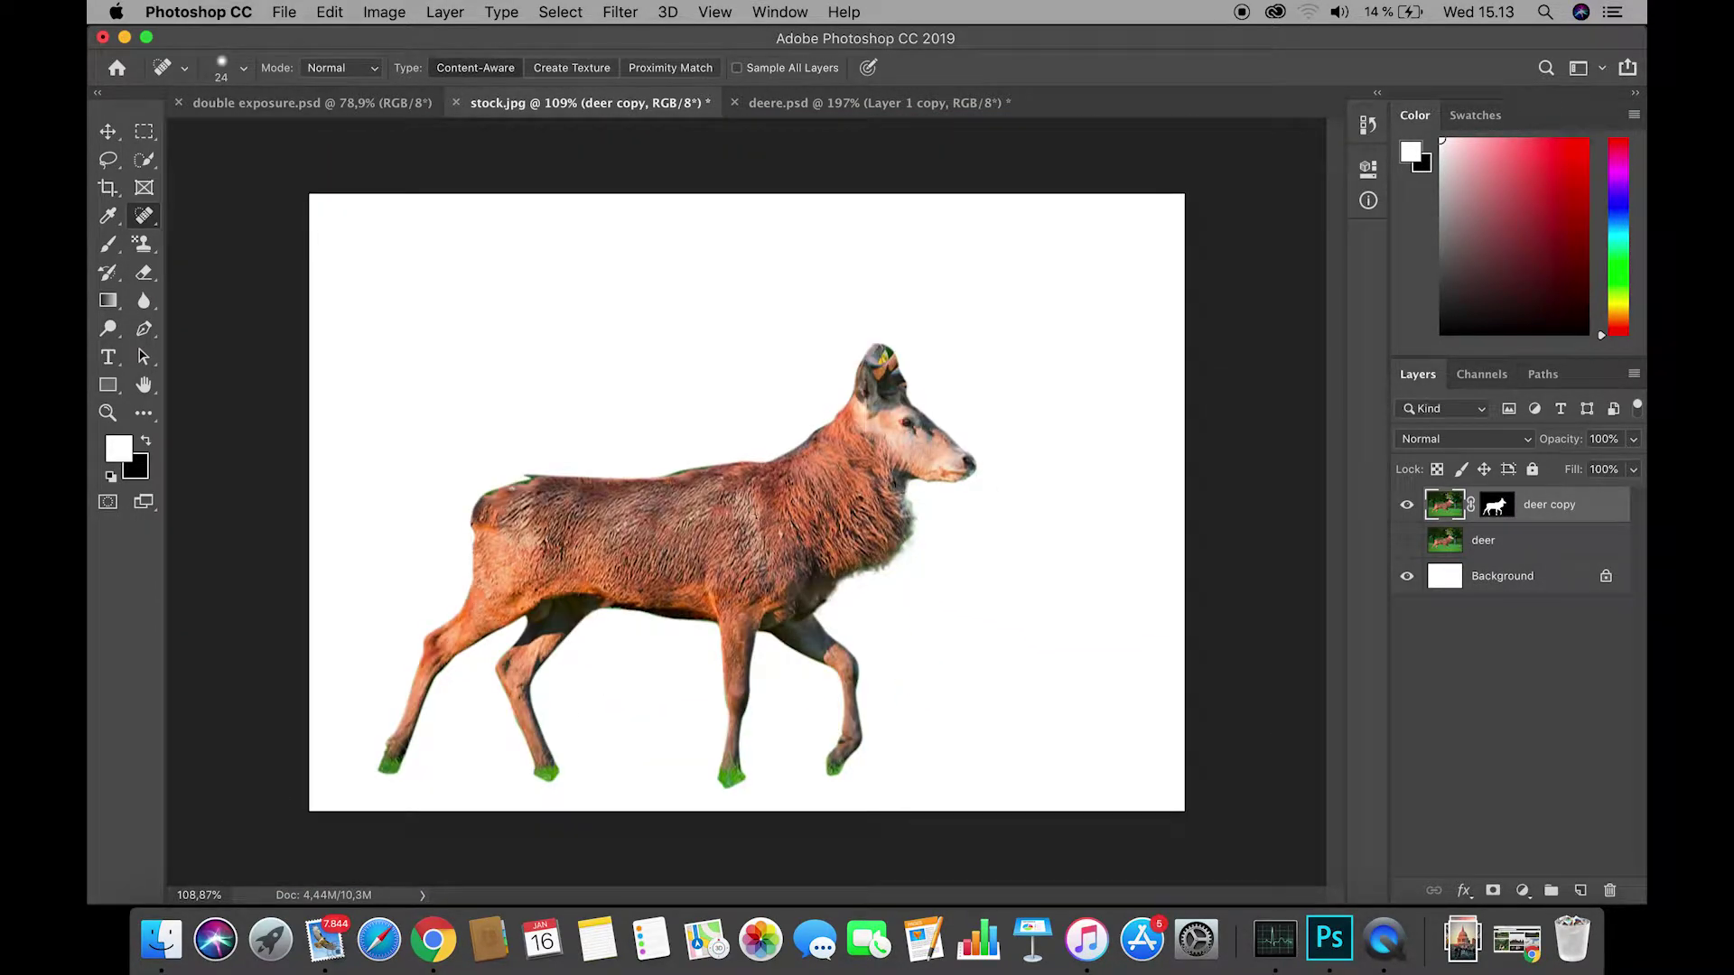
Compare the deer cut-out with the original photo by showing and hiding the deer layer.
{"action": "left_click", "coordinate": [107, 131]}
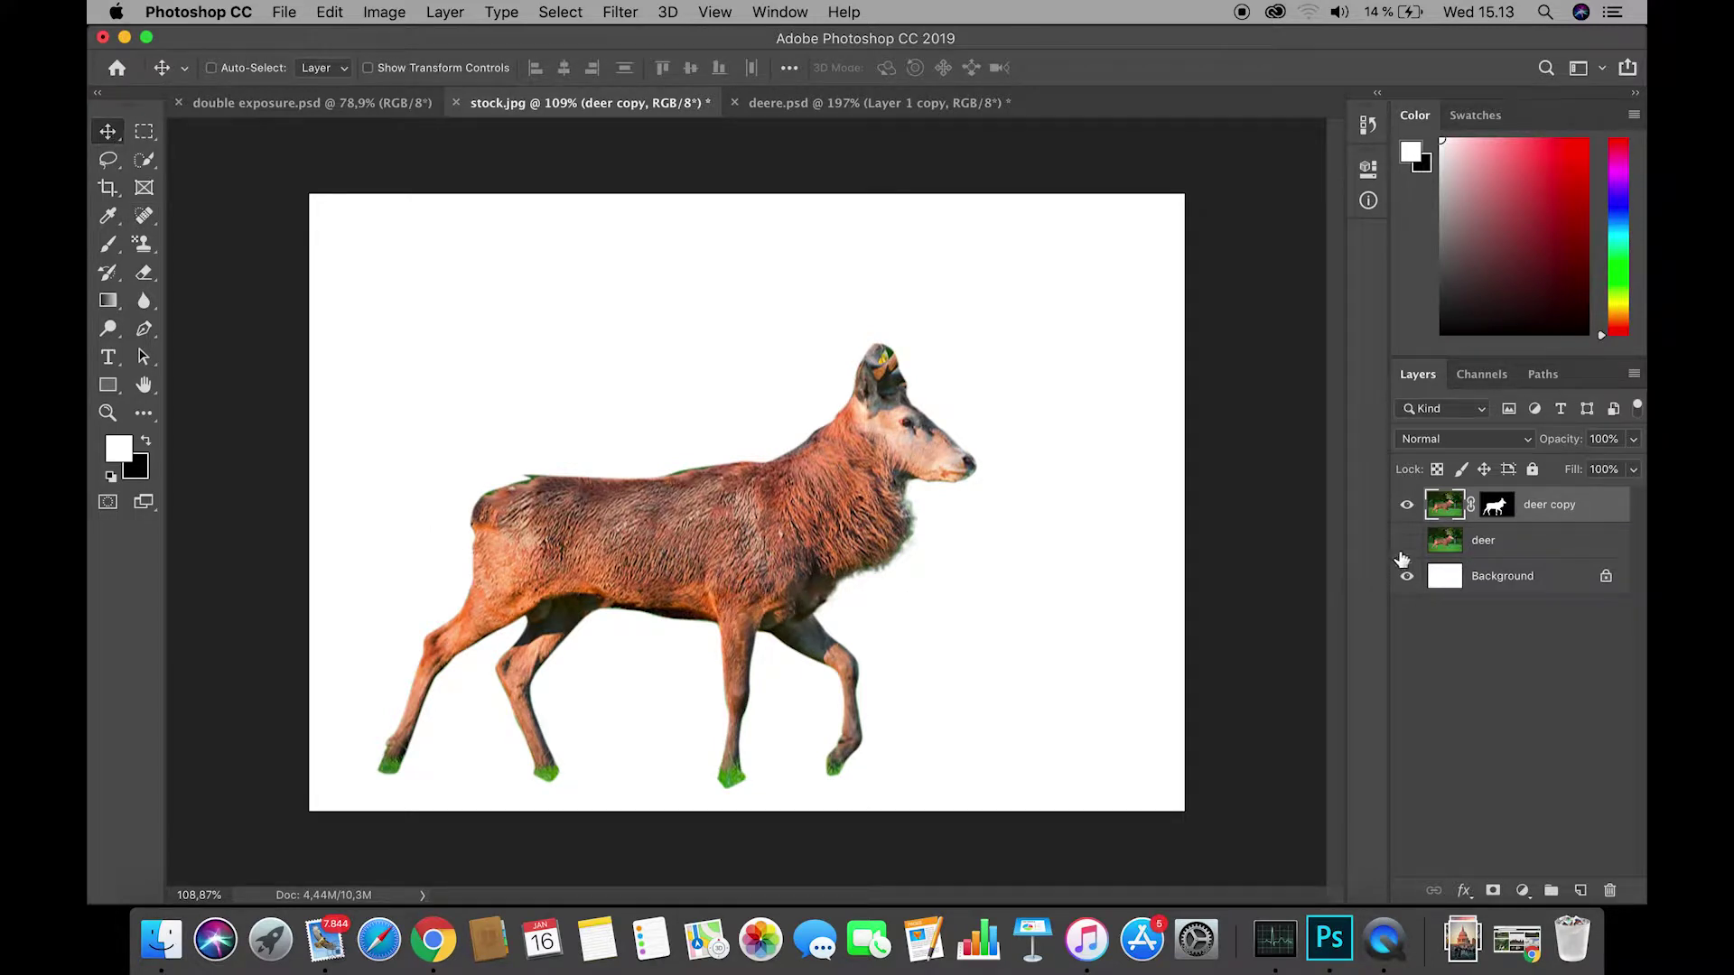
{"action": "left_click", "coordinate": [1406, 542]}
{"action": "left_click", "coordinate": [1406, 542]}
{"action": "left_click", "coordinate": [1406, 544]}
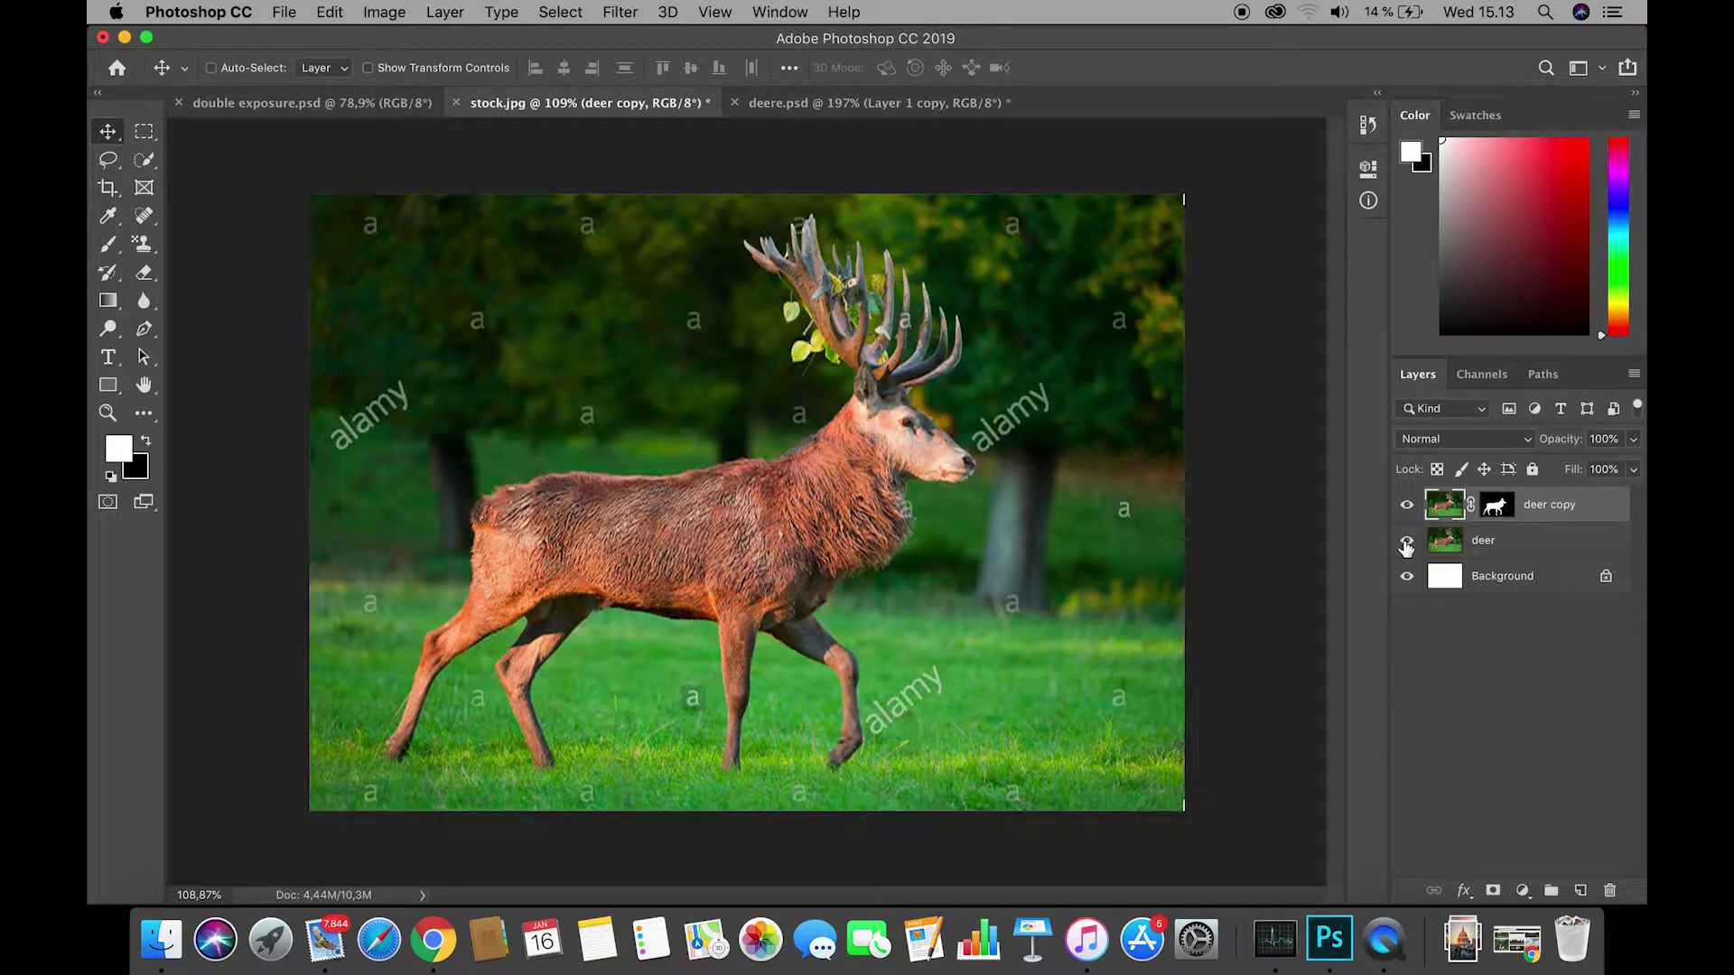
{"action": "left_click", "coordinate": [1406, 543]}
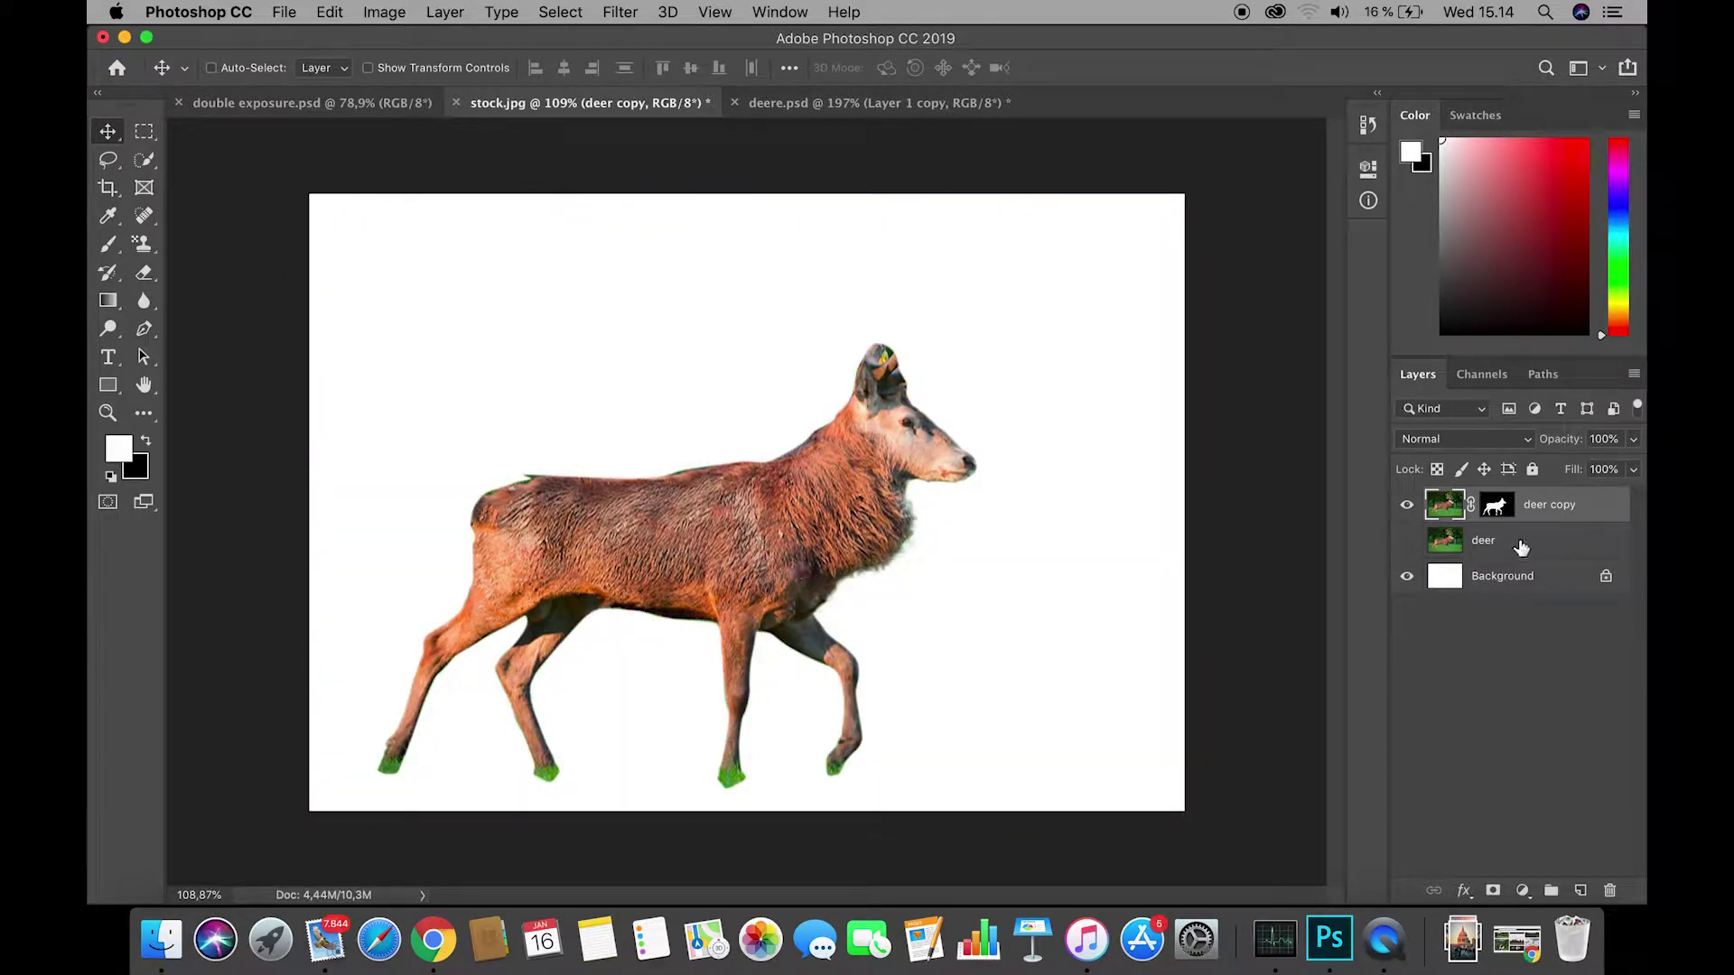
Add a Curves adjustment above deer copy, moving the black point inward and lowering the midtones to darken the deer.
{"action": "left_click", "coordinate": [1523, 891]}
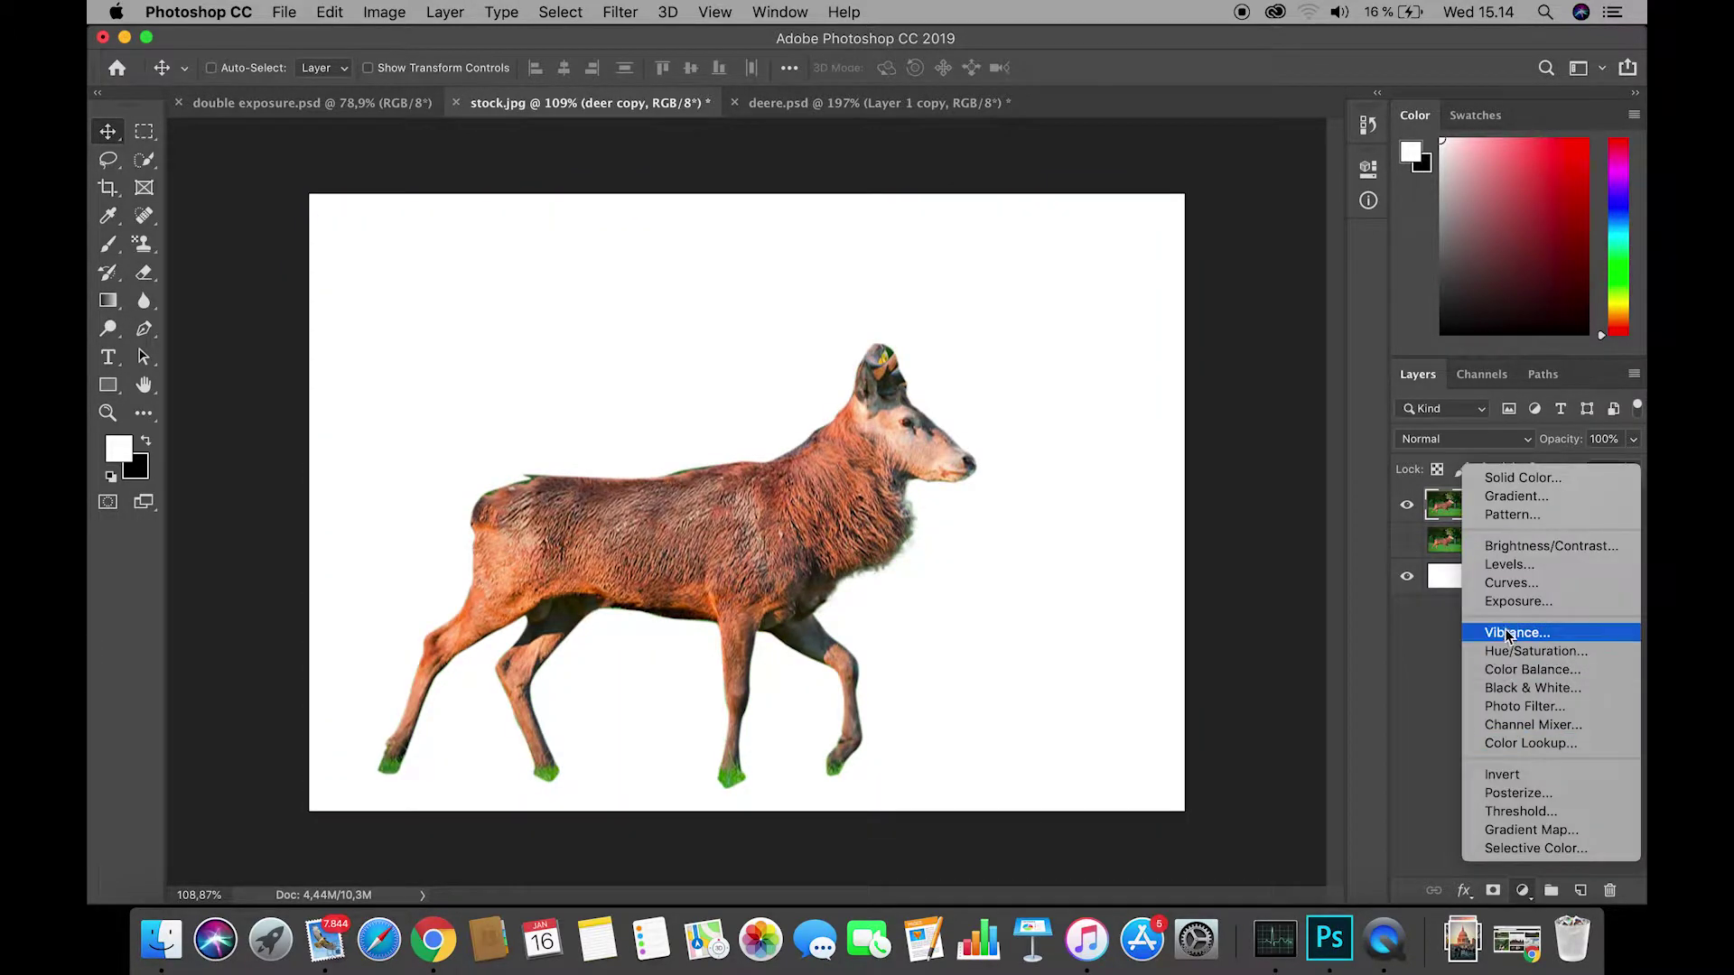
{"action": "left_click", "coordinate": [1501, 584]}
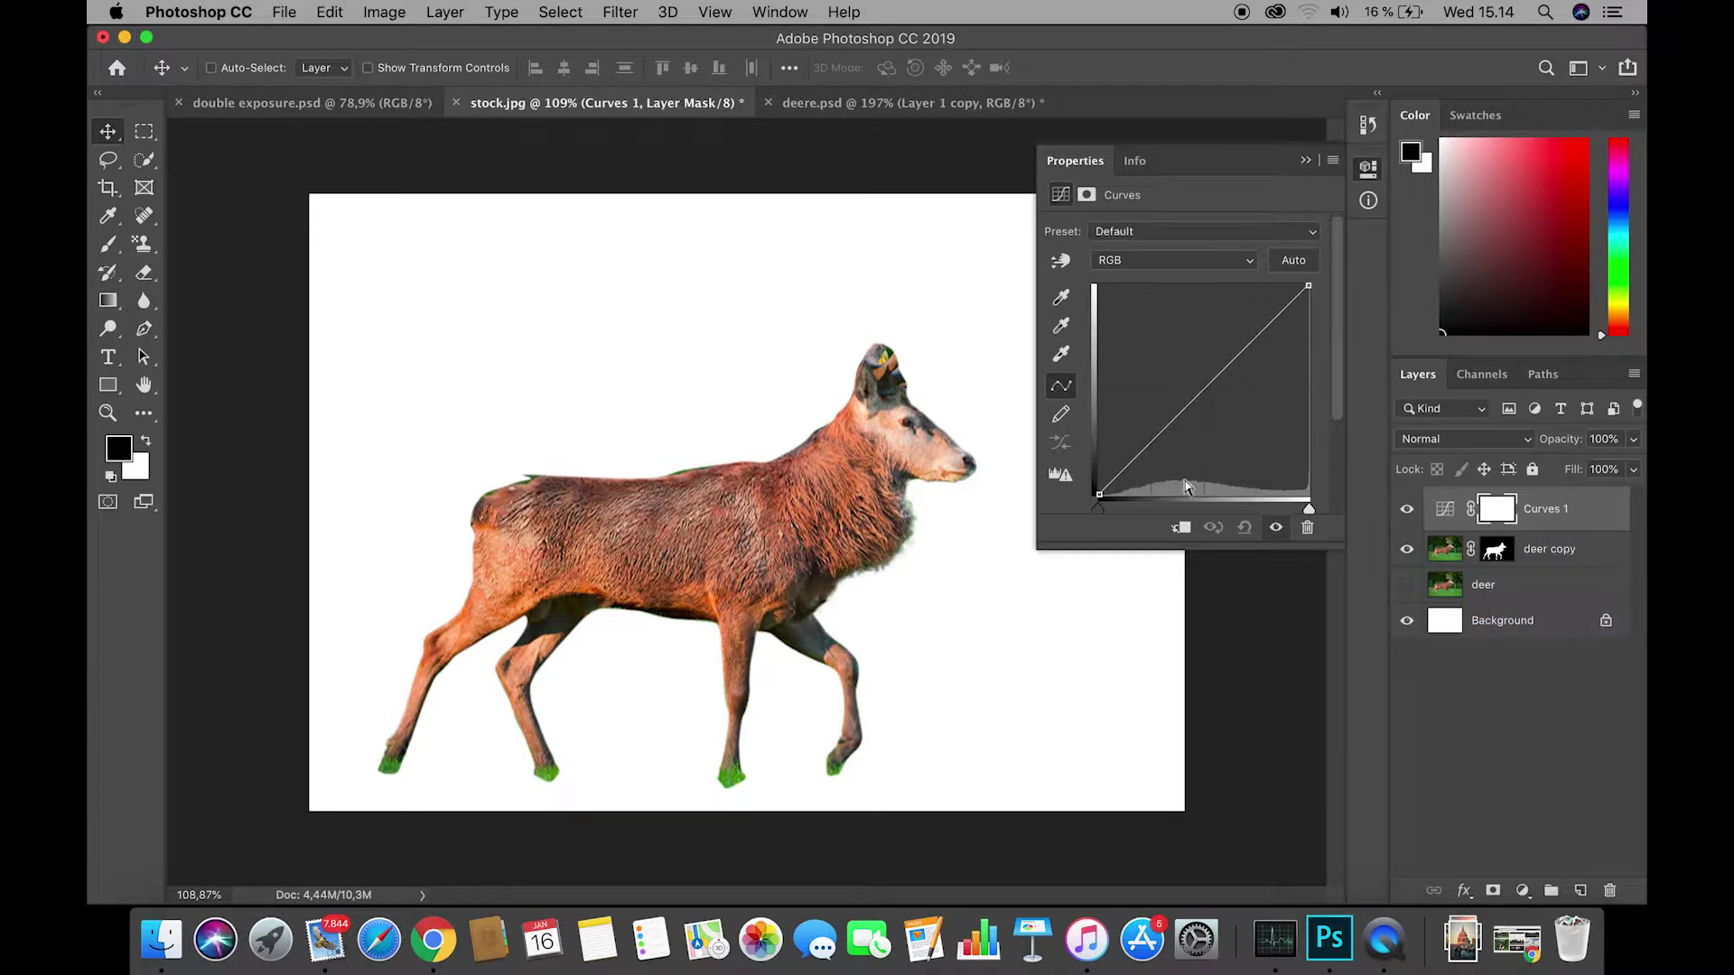
{"action": "left_click_drag", "start_coordinate": [1101, 494], "coordinate": [1133, 474]}
{"action": "left_click_drag", "start_coordinate": [1200, 405], "coordinate": [1215, 412]}
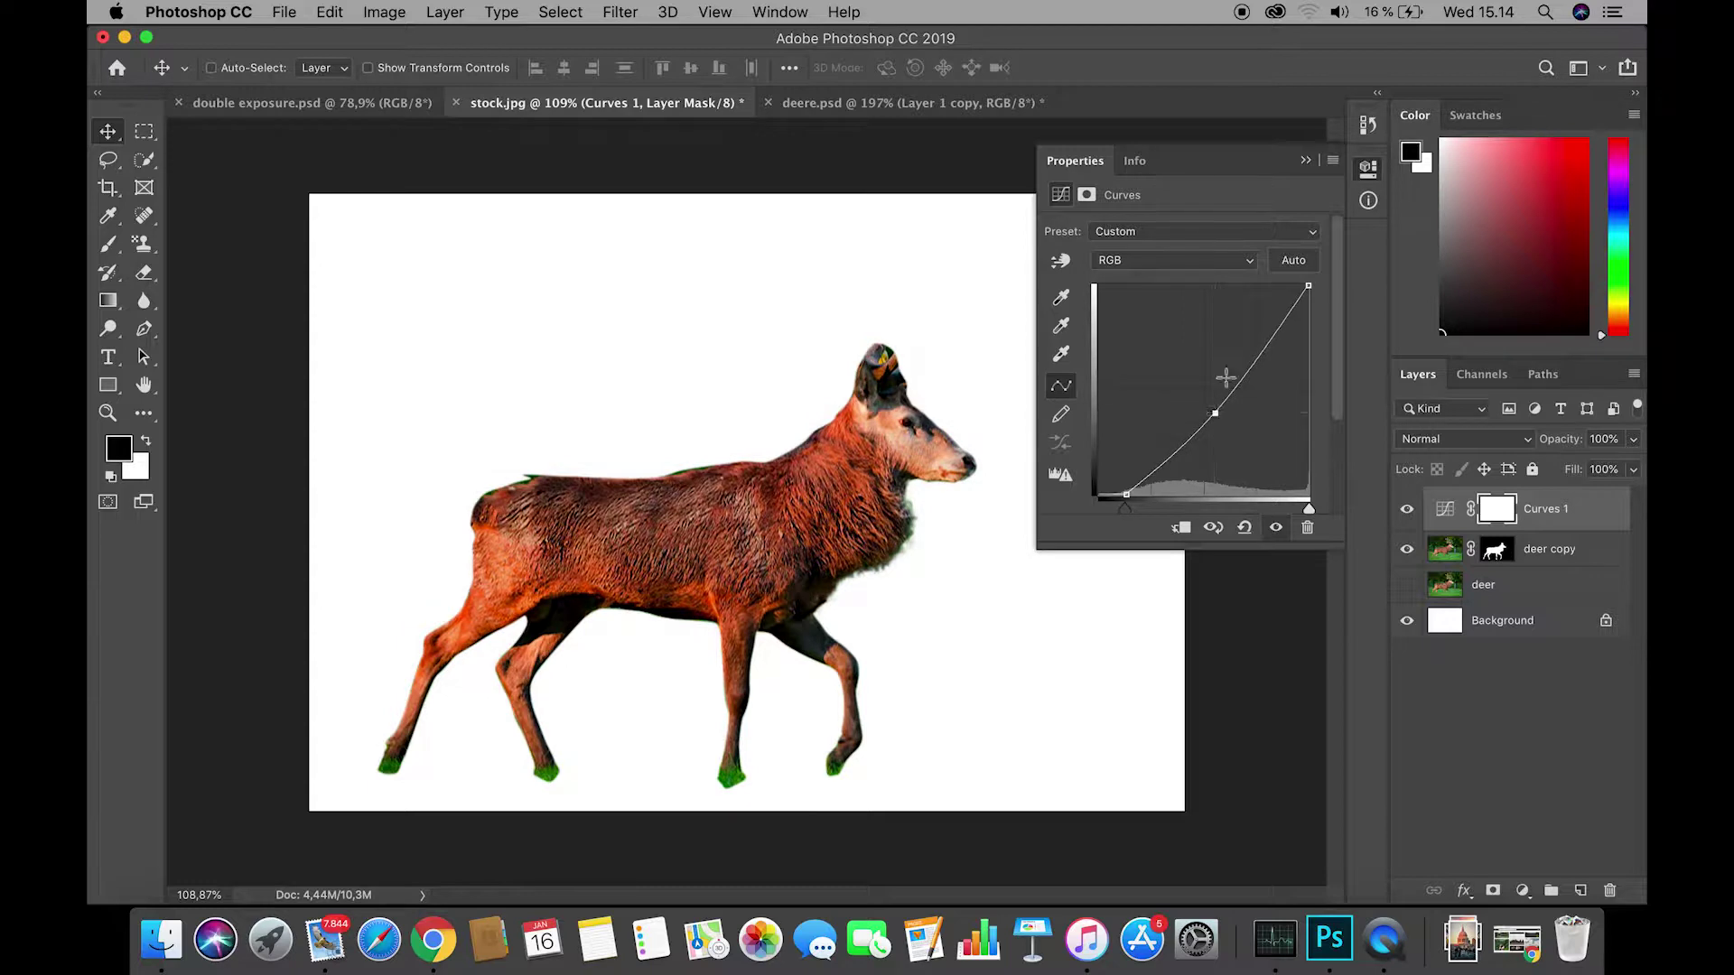
{"action": "left_click", "coordinate": [1305, 160]}
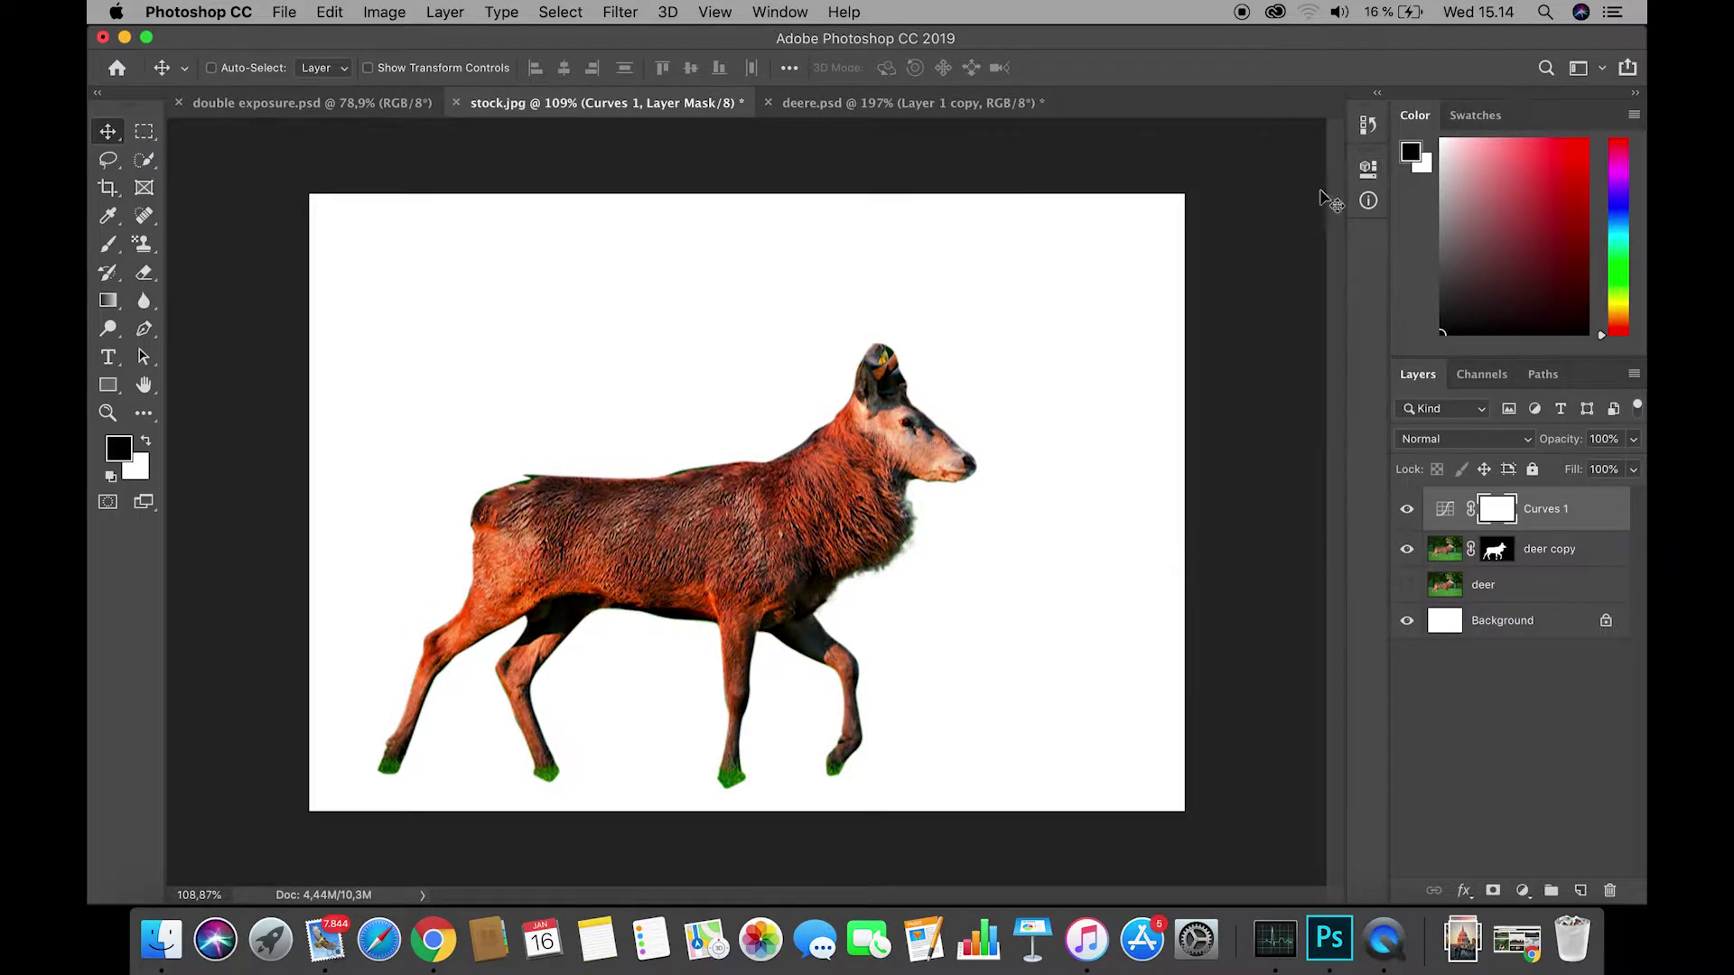
Add a Black & White adjustment layer above Curves 1 with Reds at -40 and Yellows at 159.
{"action": "left_click", "coordinate": [1523, 891]}
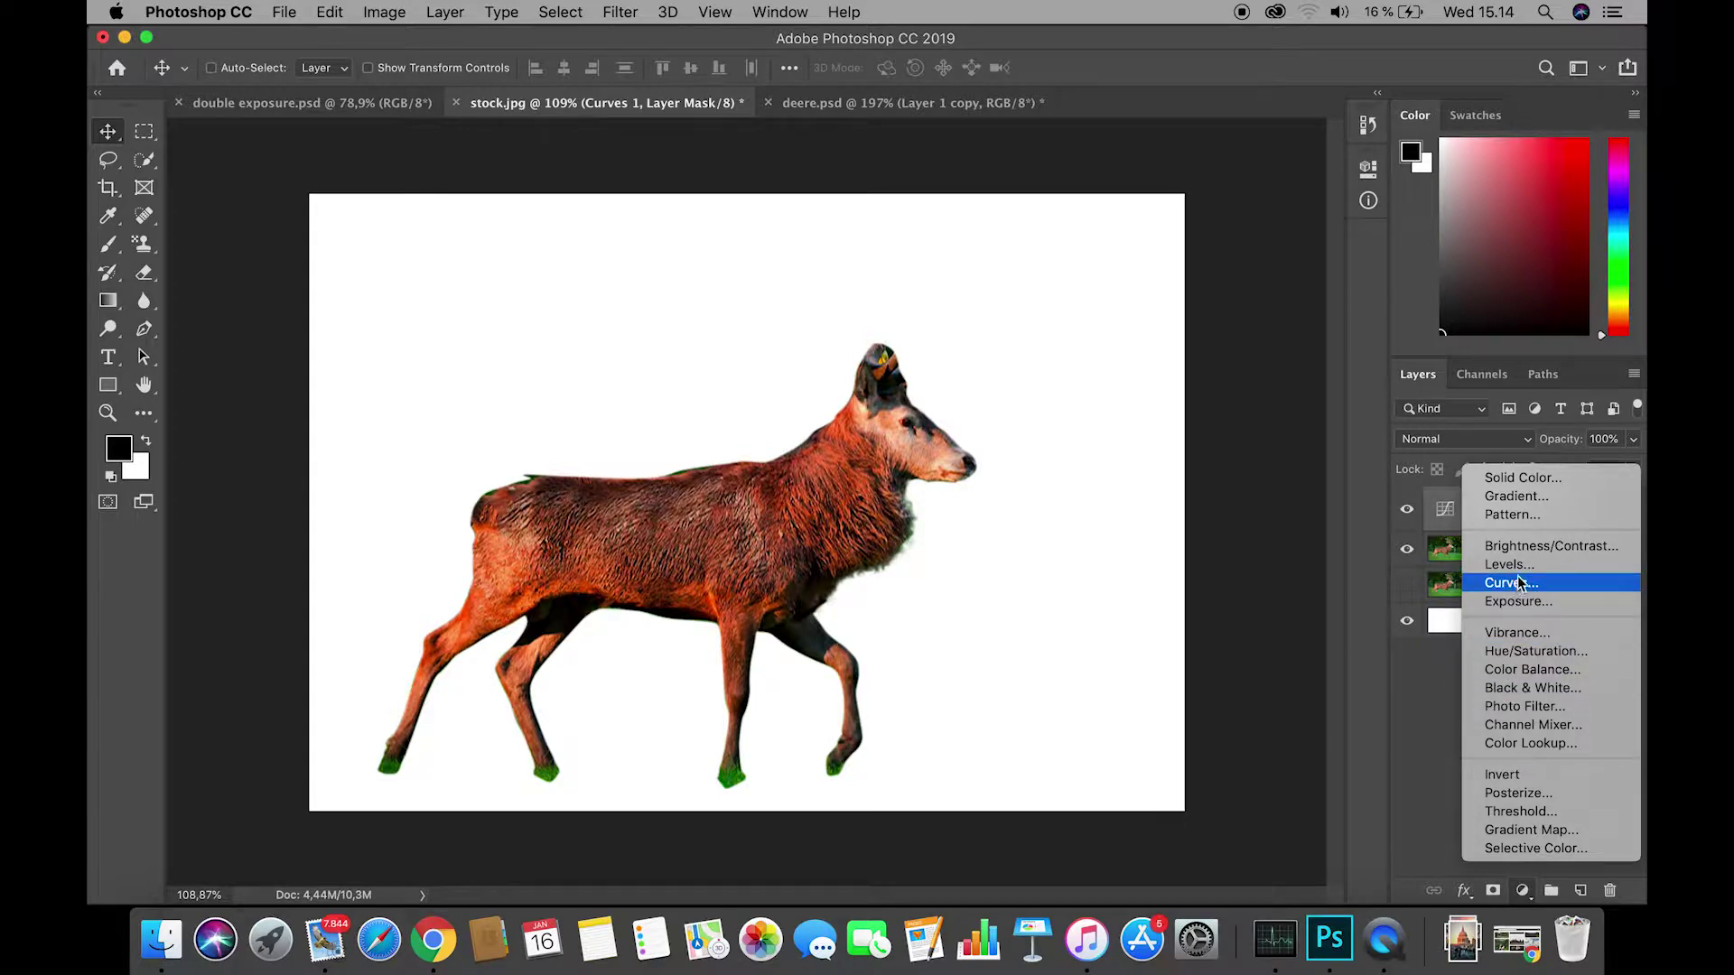
{"action": "left_click", "coordinate": [1546, 688]}
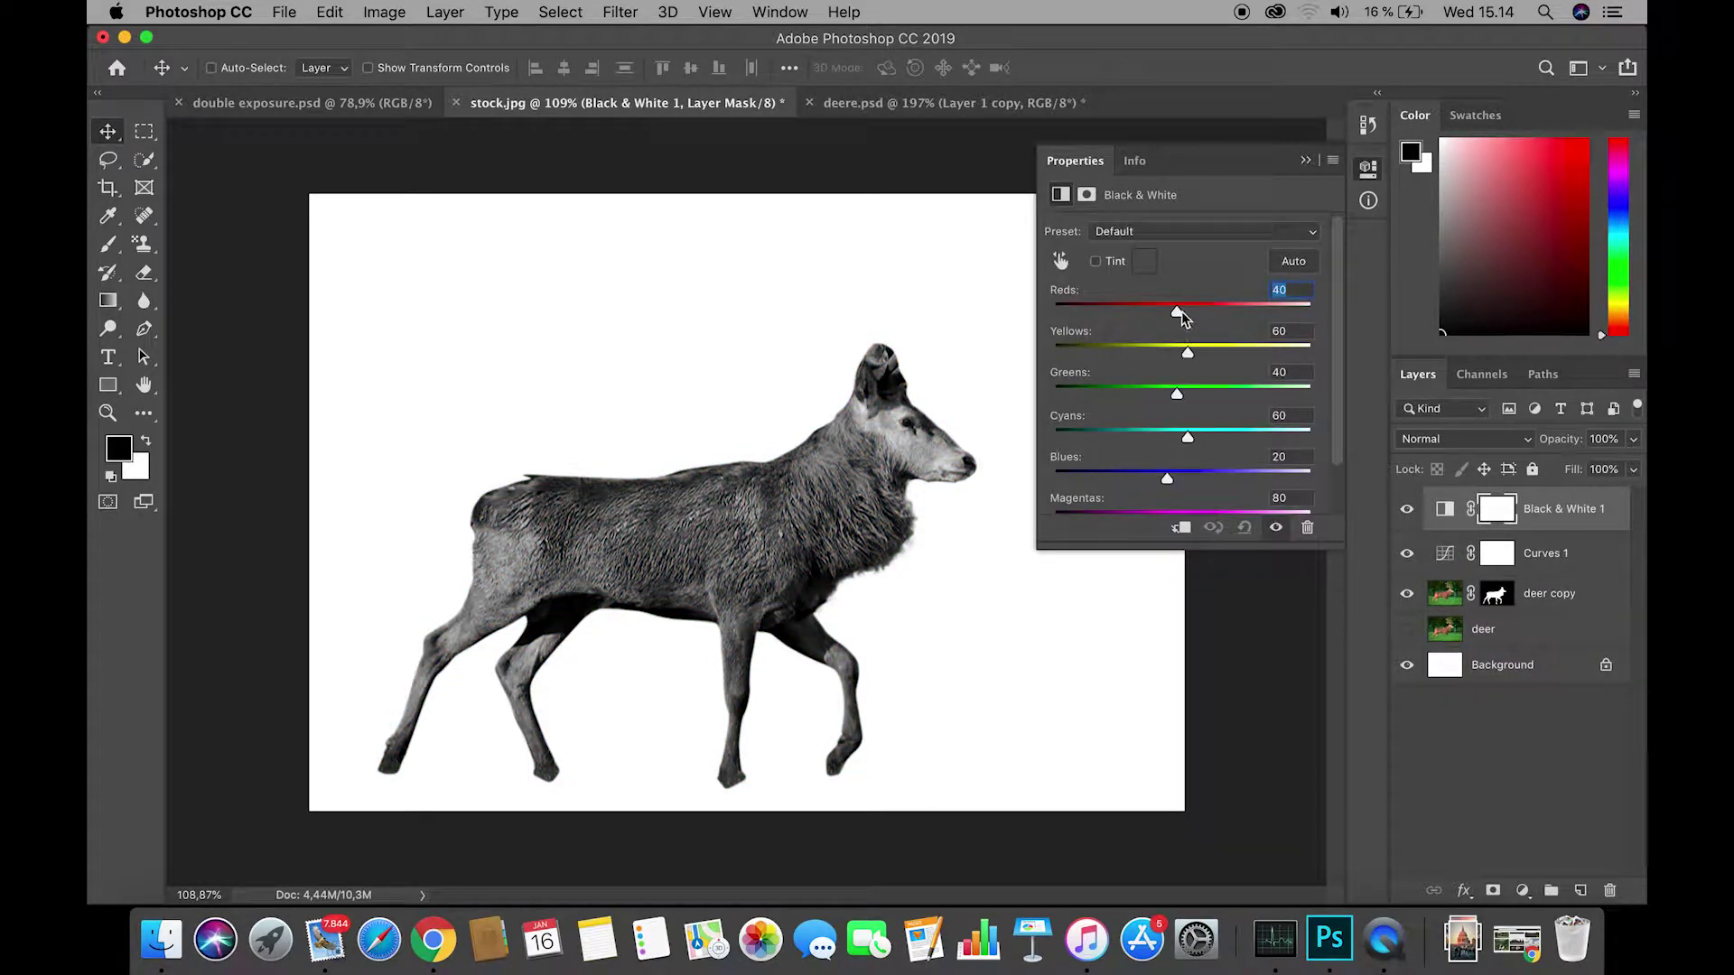
{"action": "left_click_drag", "start_coordinate": [1179, 312], "coordinate": [1136, 311]}
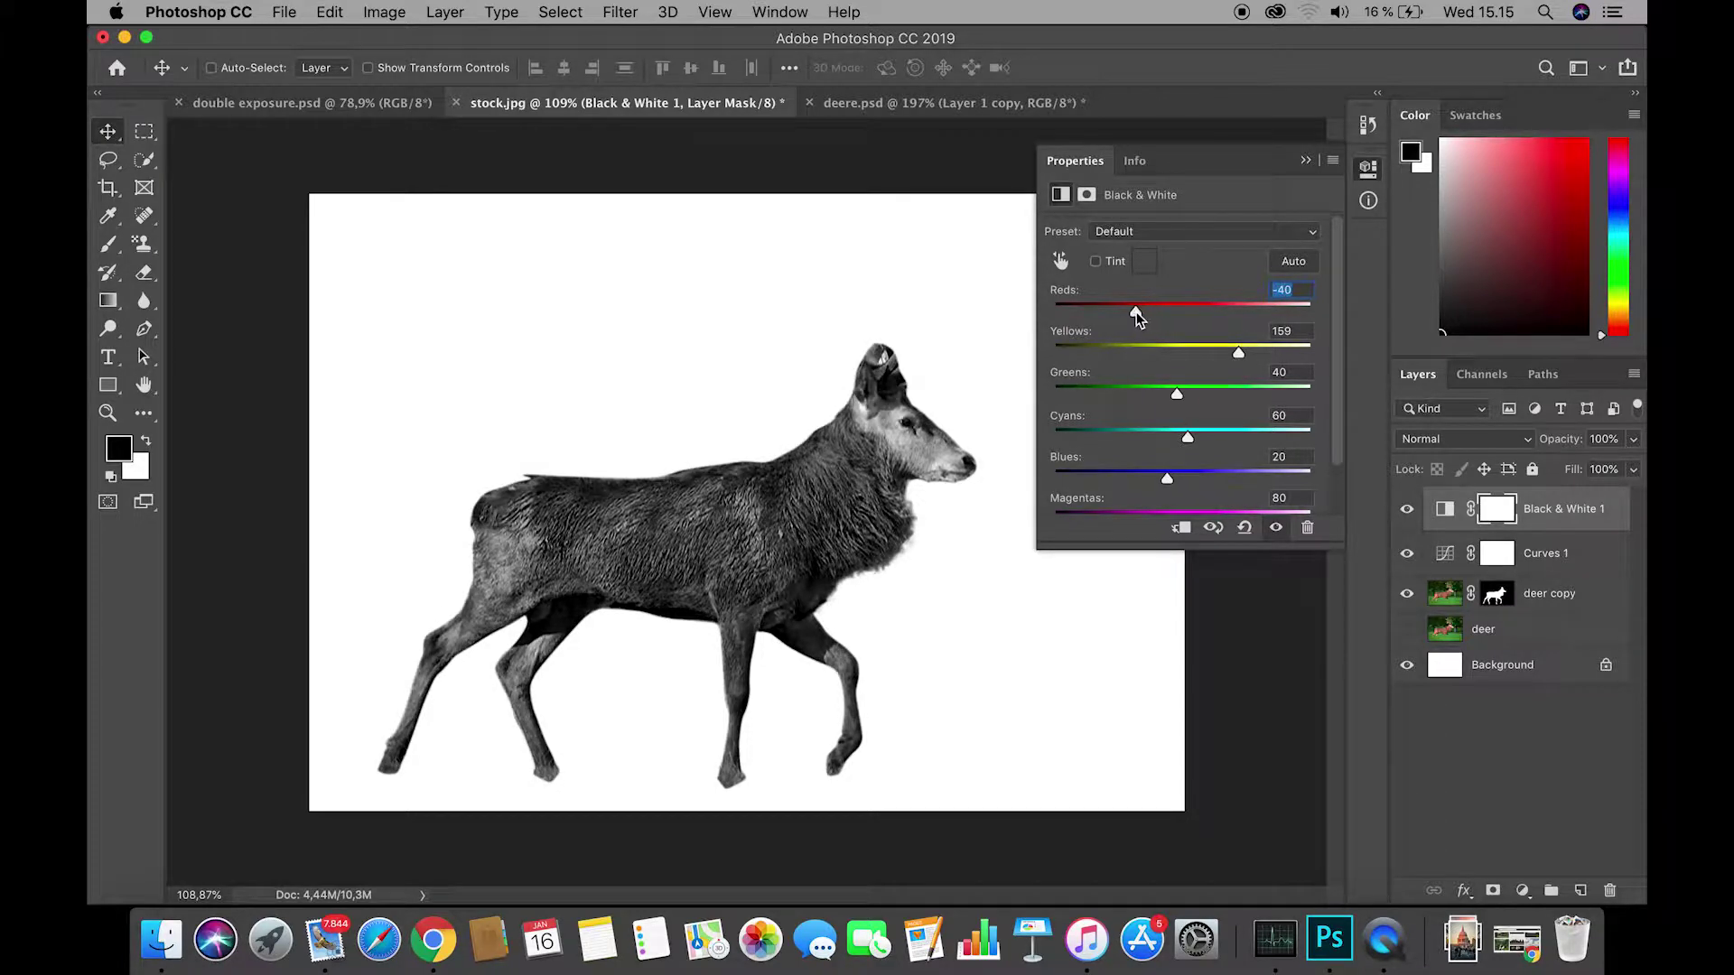
{"action": "left_click", "coordinate": [1305, 160]}
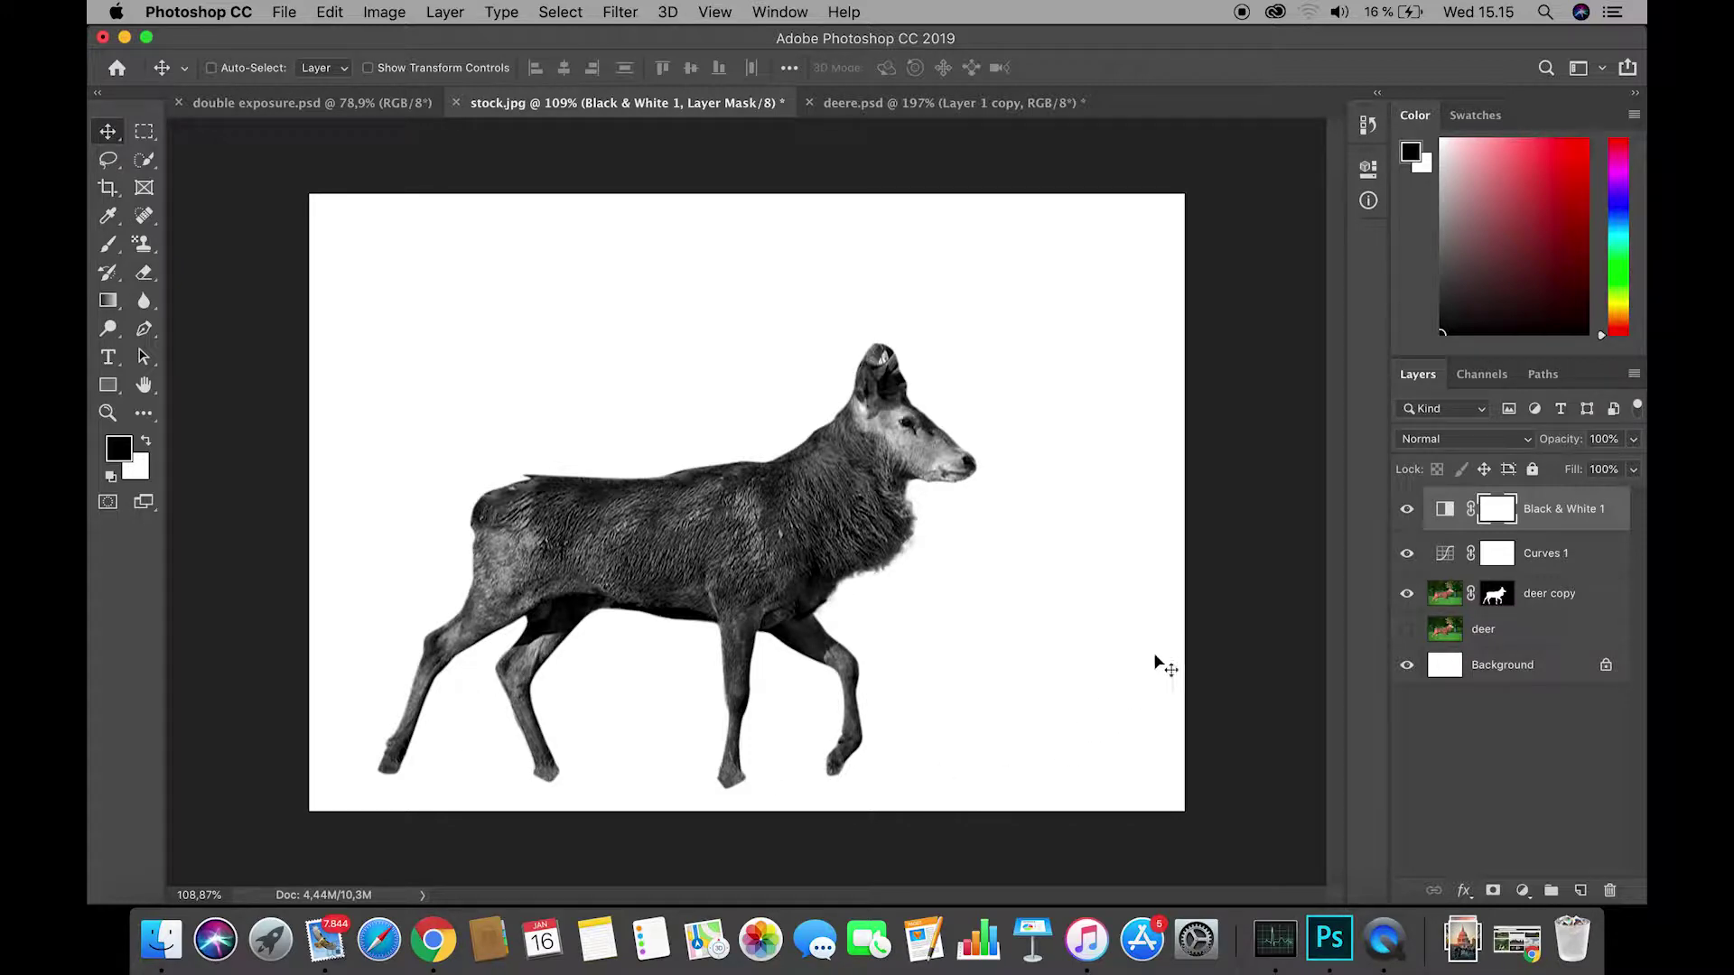
Check the deer copy layer by hiding and showing it, and turn on the deer layer's visibility.
{"action": "left_click", "coordinate": [1407, 597]}
{"action": "left_click", "coordinate": [1407, 596]}
{"action": "left_click", "coordinate": [1407, 629]}
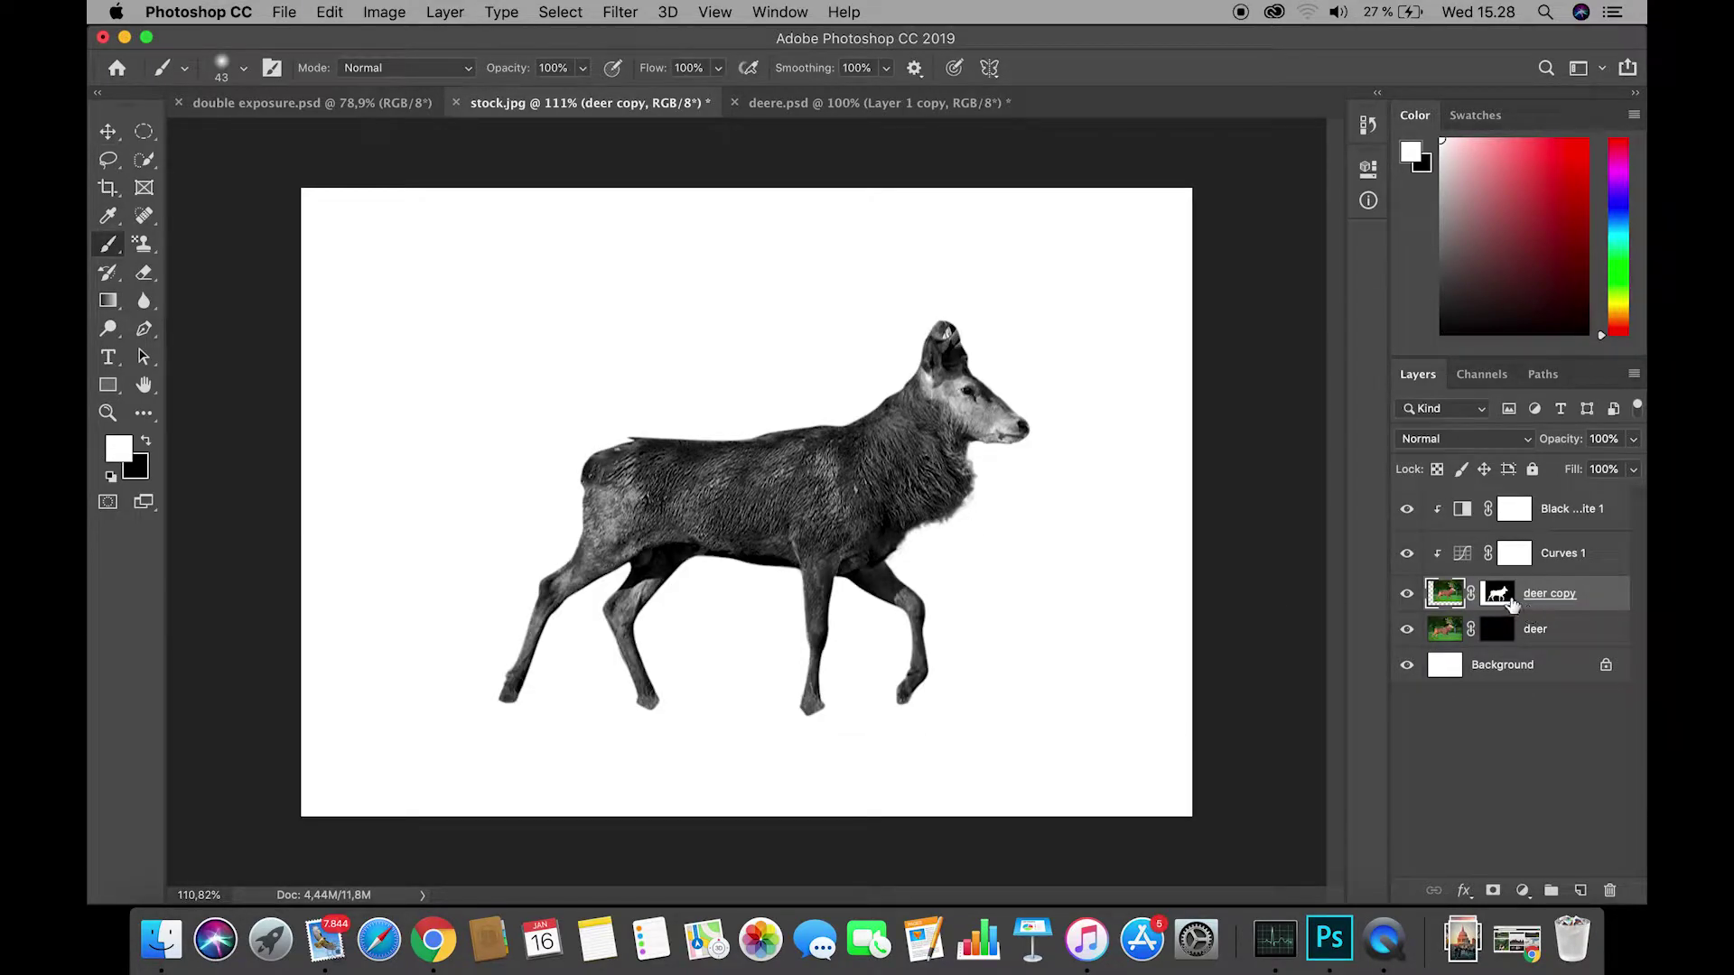
Duplicate the deer copy layer and target the duplicate's mask with white as the painting colour.
{"action": "left_click_drag", "start_coordinate": [1449, 601], "coordinate": [1581, 890]}
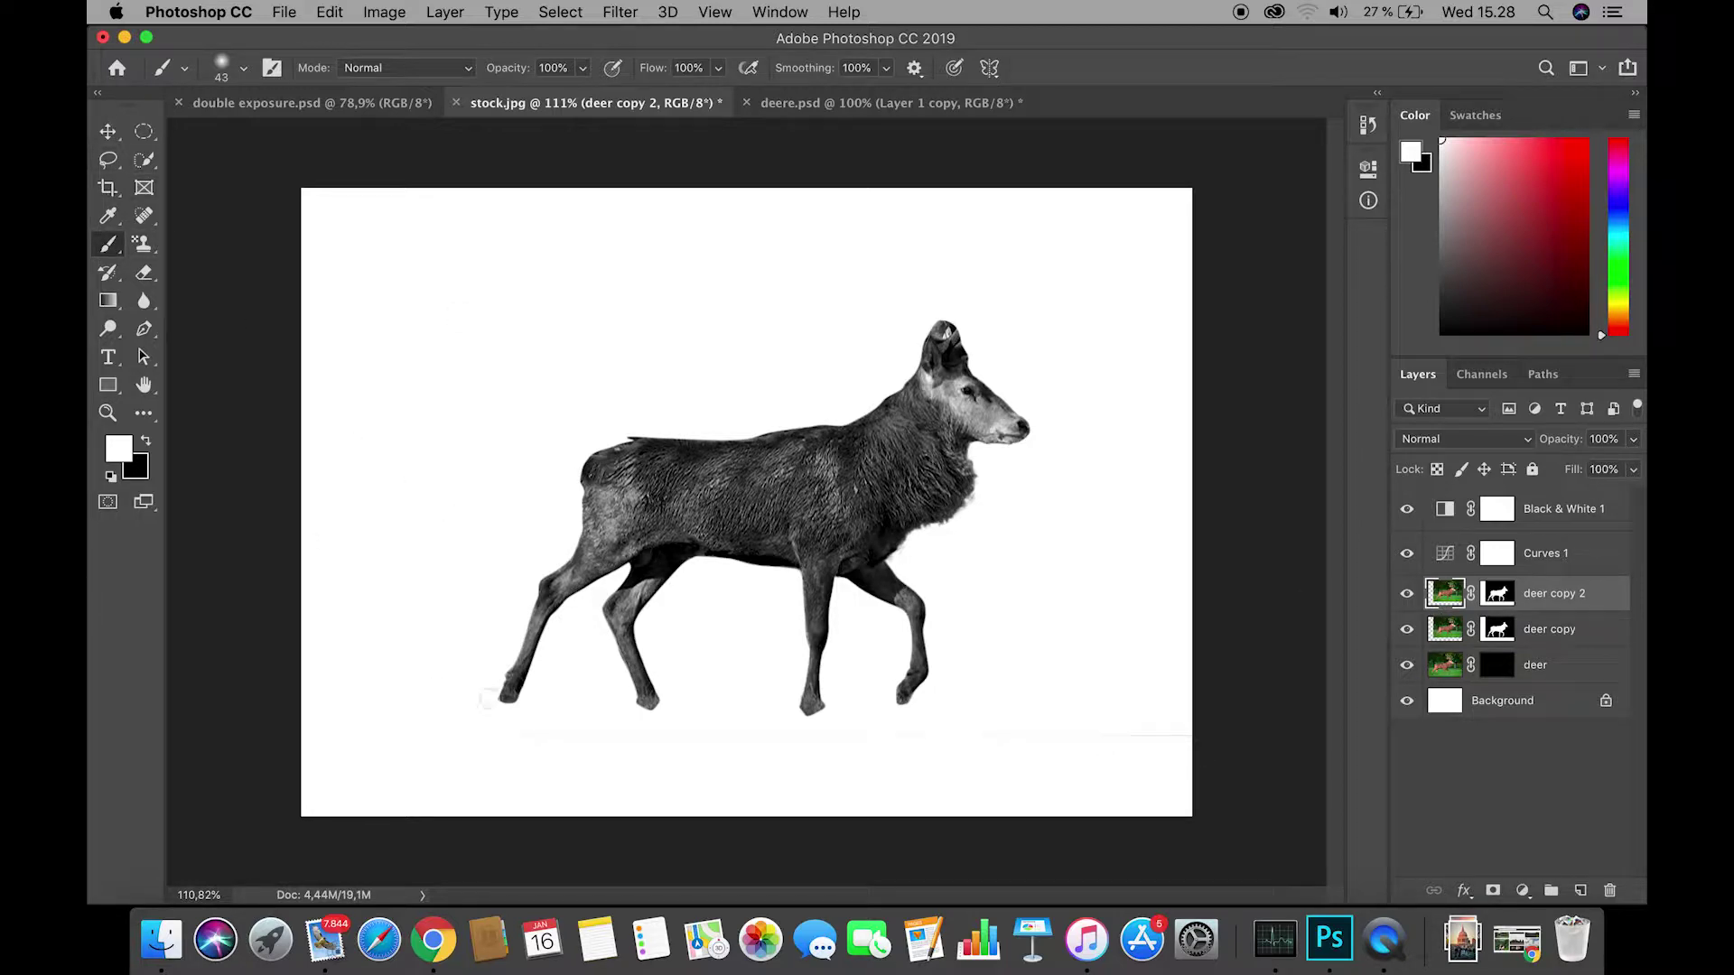
{"action": "left_click", "coordinate": [146, 442]}
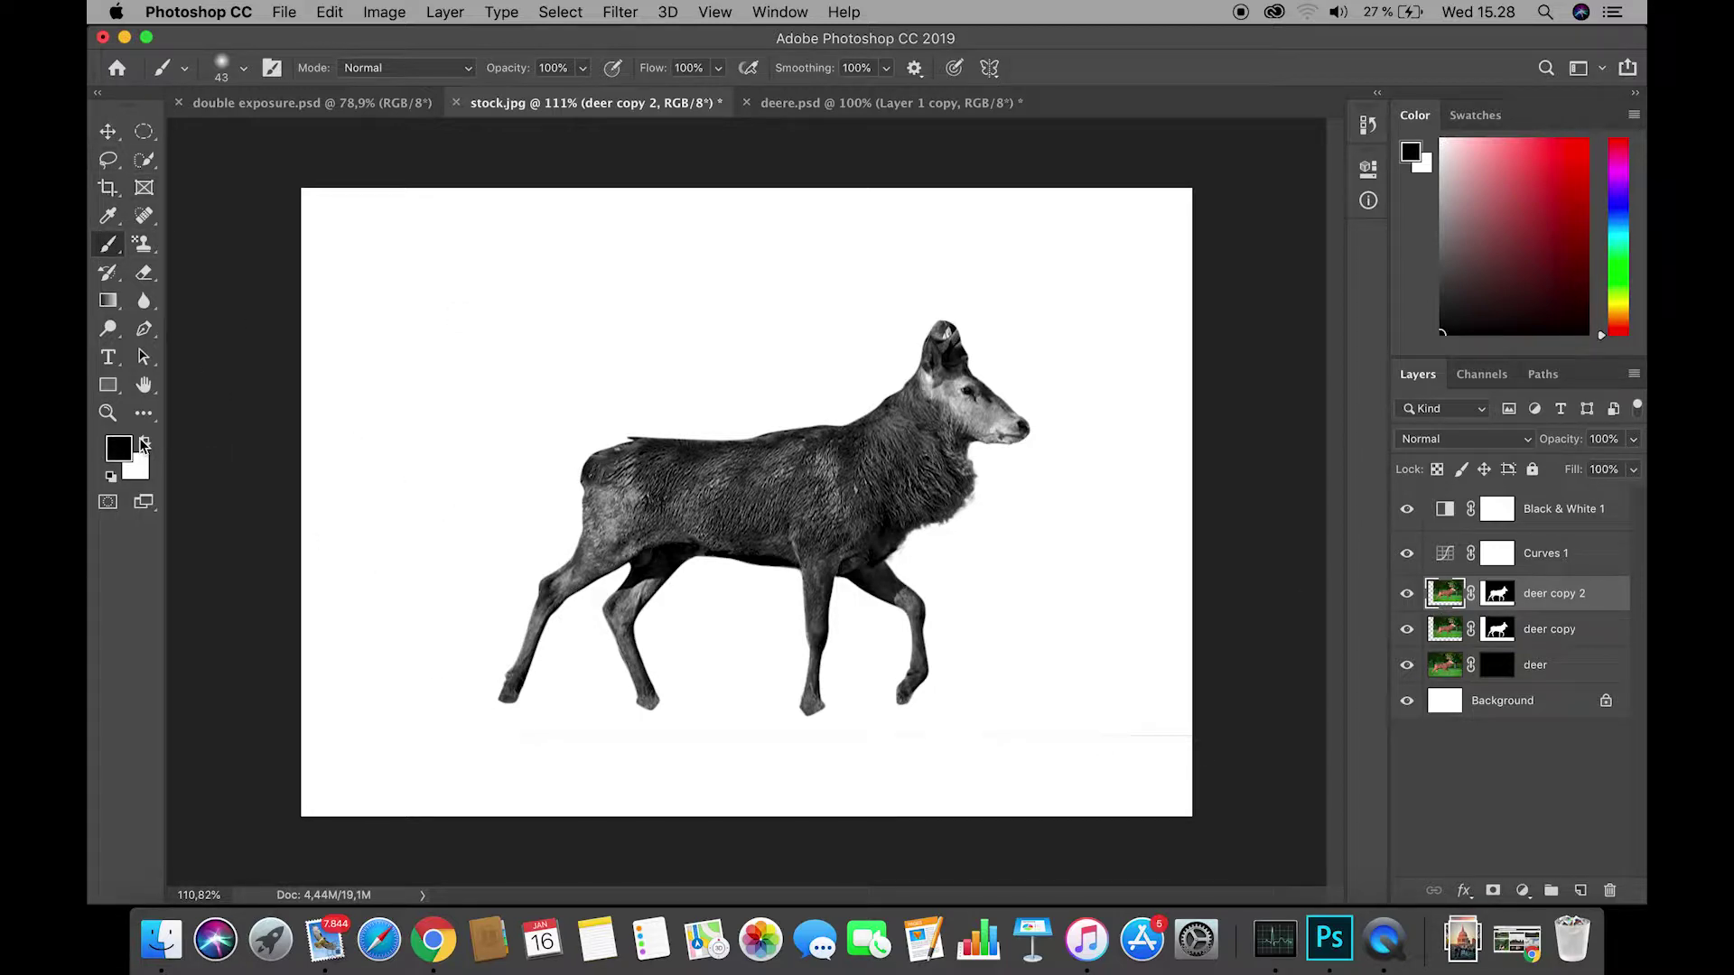
{"action": "left_click", "coordinate": [1499, 593]}
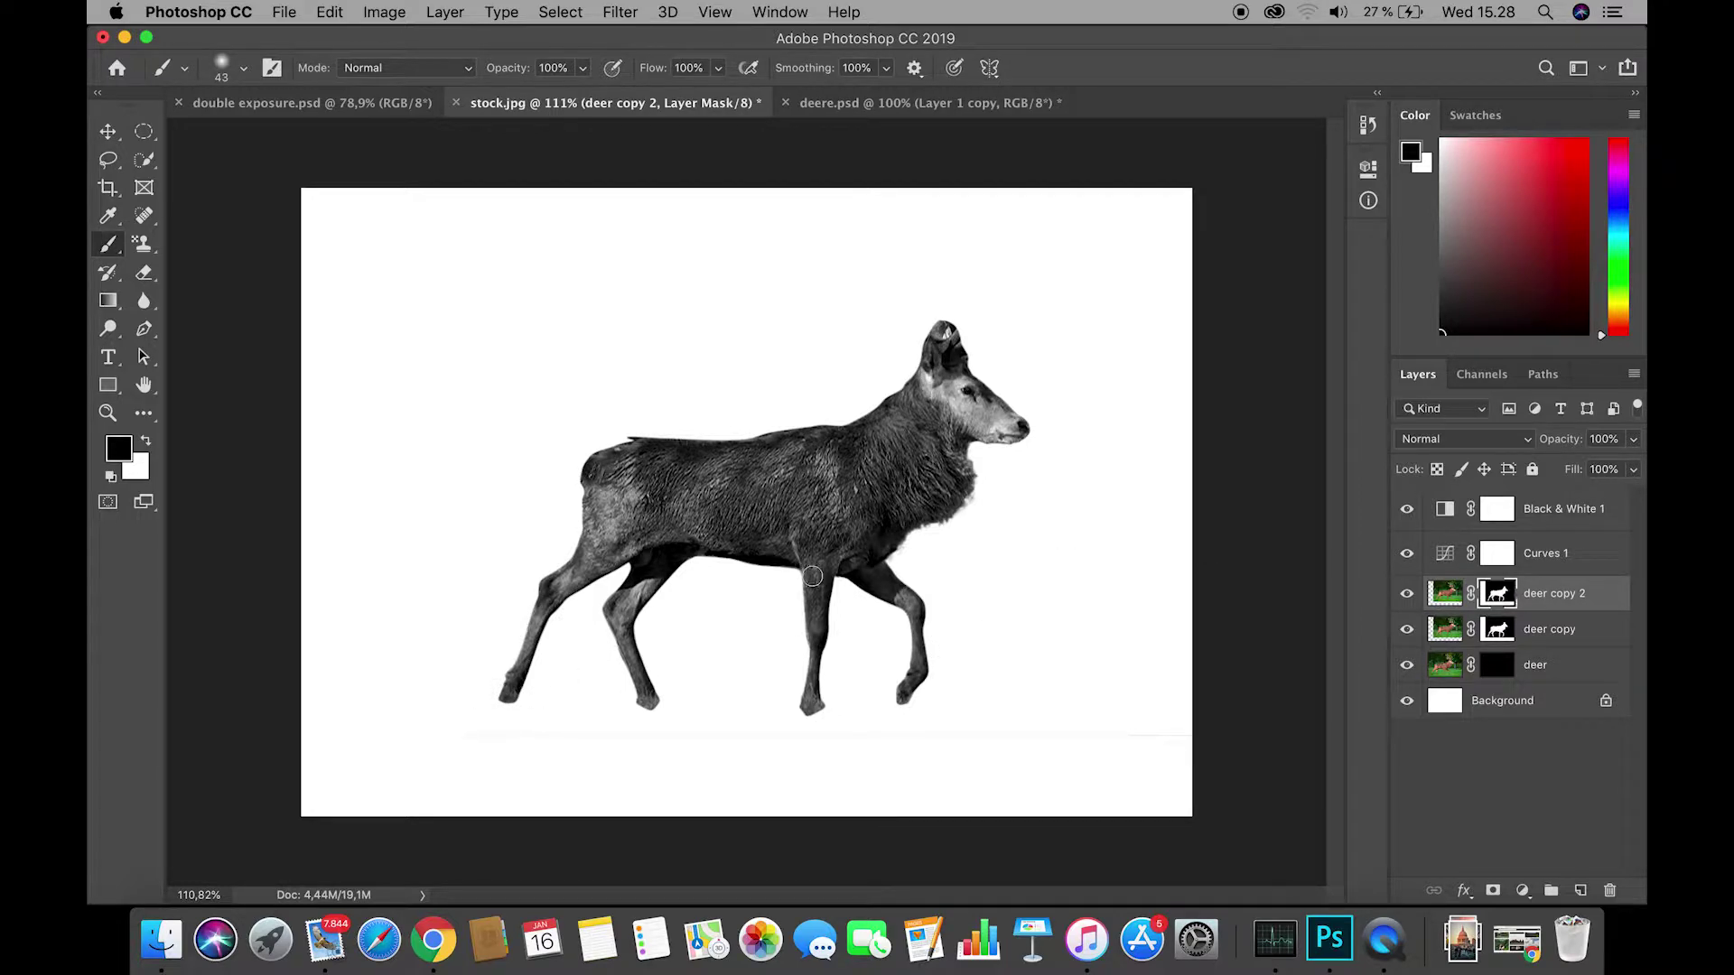
{"action": "left_click", "coordinate": [145, 441]}
Paint white on the deer copy 2 mask with the 43 px soft brush to reveal a strip of grass under the hooves.
{"action": "left_click_drag", "start_coordinate": [510, 700], "coordinate": [614, 692]}
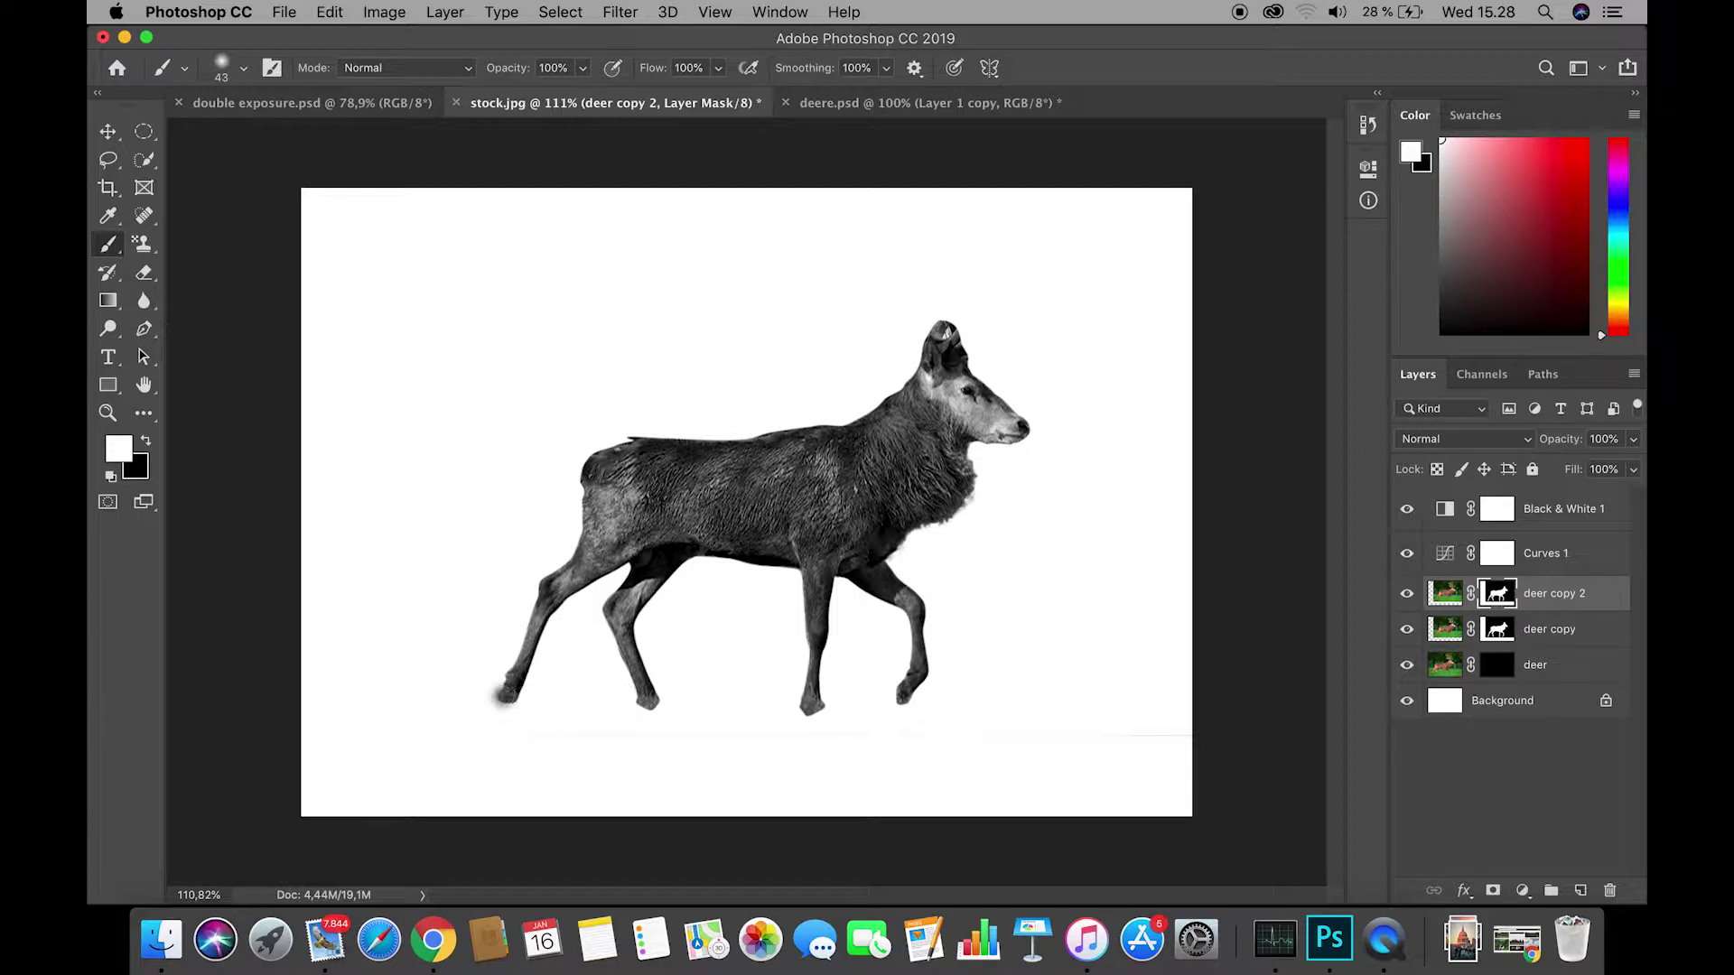
{"action": "left_click", "coordinate": [491, 697]}
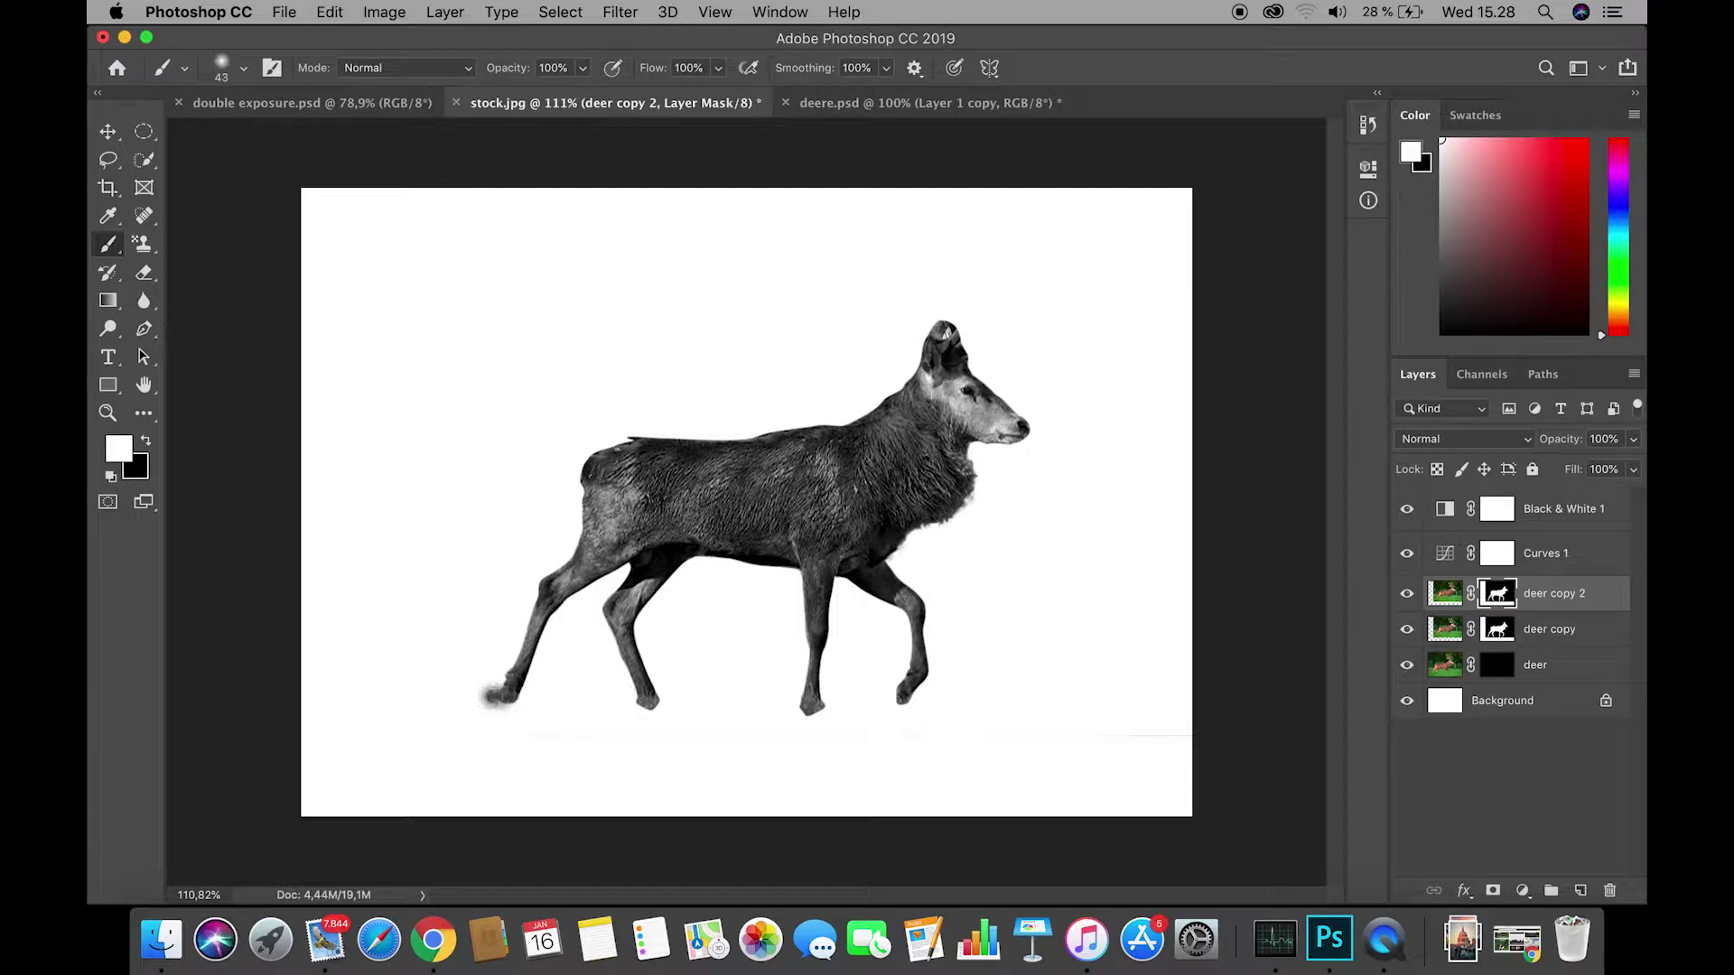
{"action": "left_click", "coordinate": [938, 705], "text": "shift"}
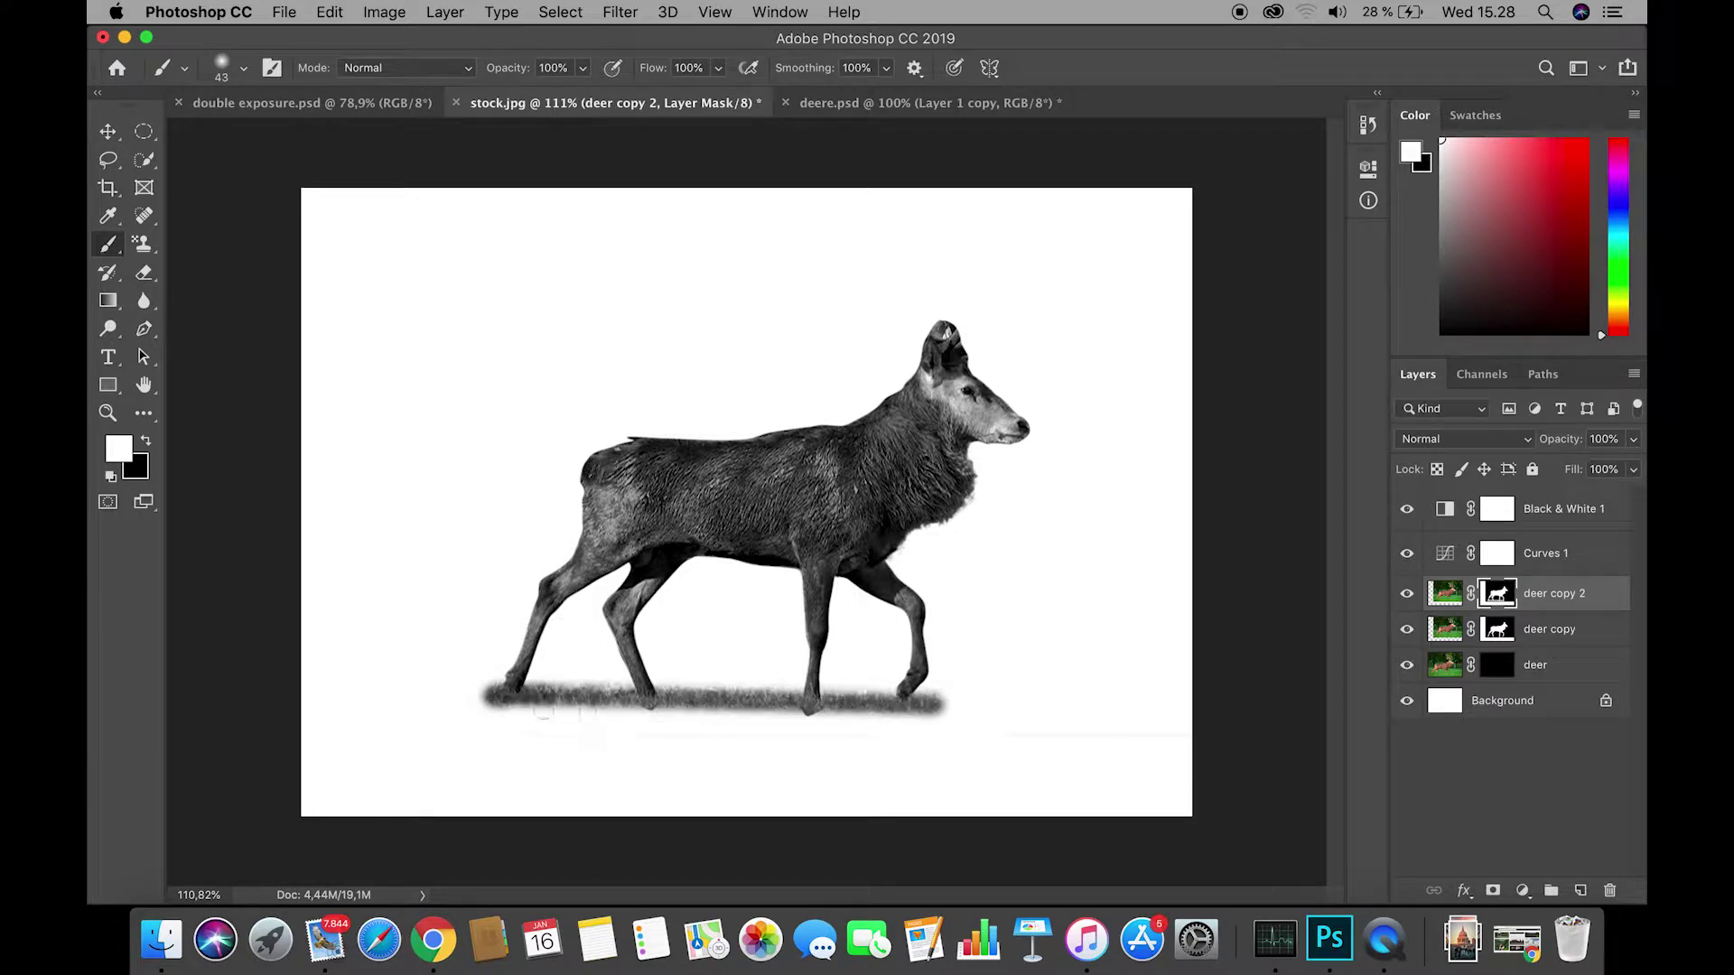
{"action": "mouse_move", "coordinate": [911, 696]}
{"action": "left_mouse_down"}
{"action": "mouse_move", "coordinate": [870, 699]}
{"action": "mouse_move", "coordinate": [950, 697]}
{"action": "left_mouse_up"}
{"action": "left_click_drag", "start_coordinate": [477, 705], "coordinate": [799, 707]}
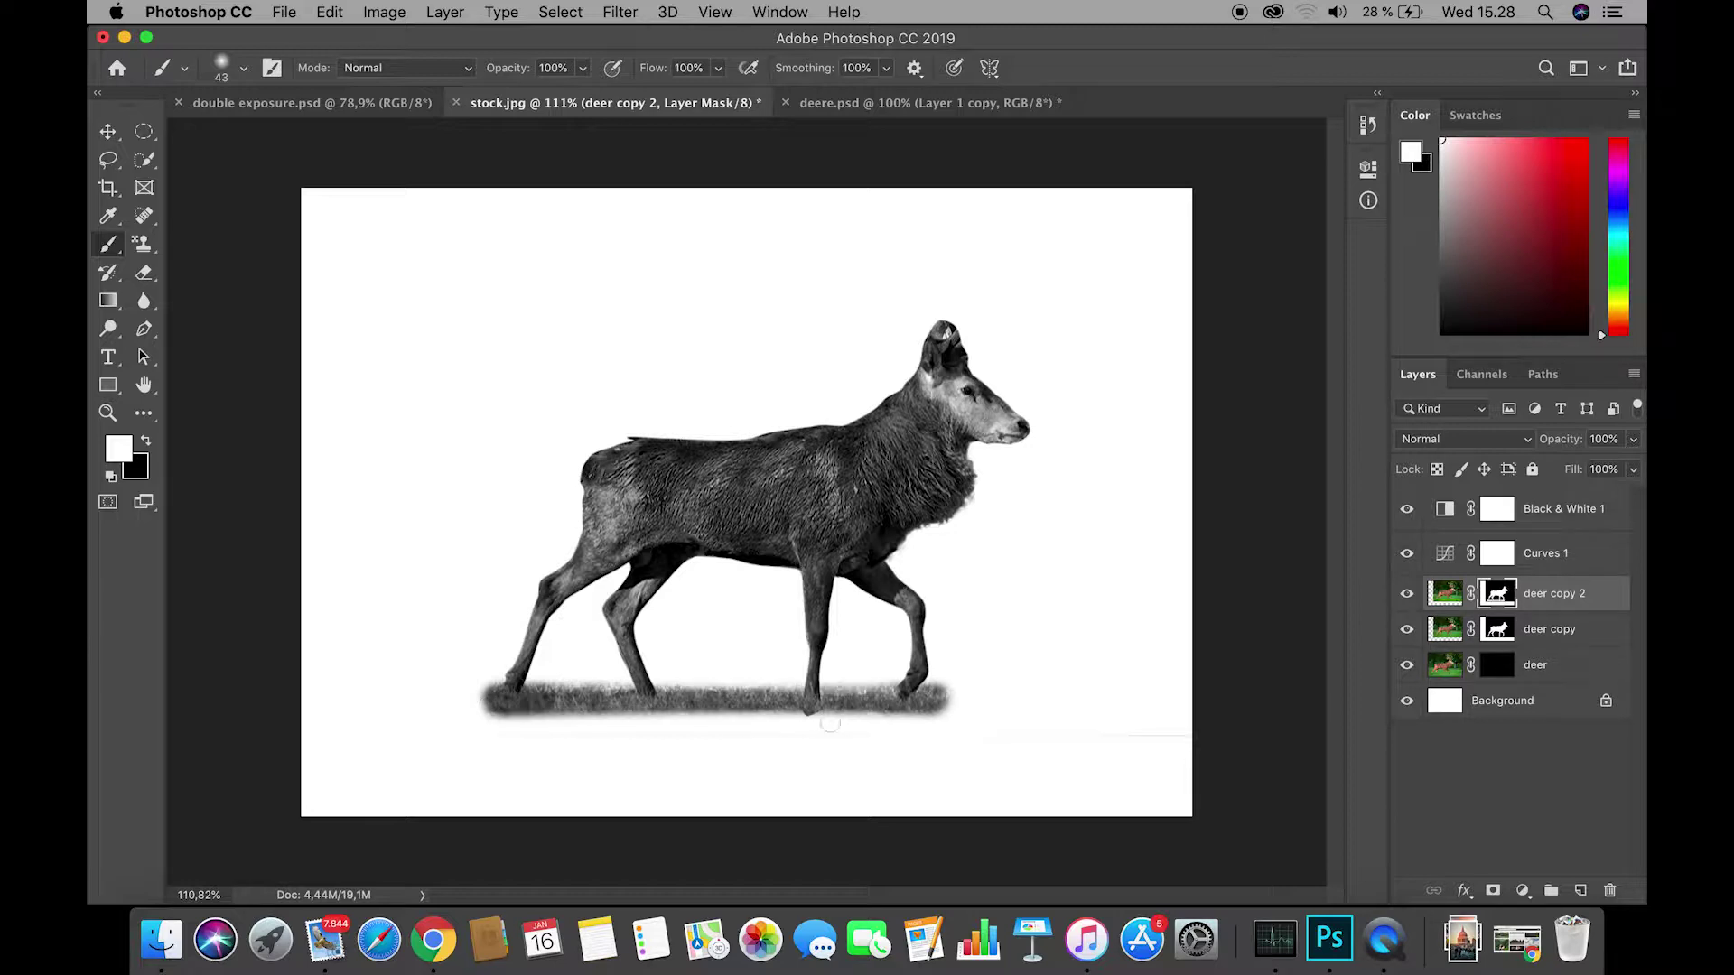
{"action": "left_click_drag", "start_coordinate": [497, 706], "coordinate": [642, 710]}
{"action": "left_click", "coordinate": [933, 713], "text": "shift"}
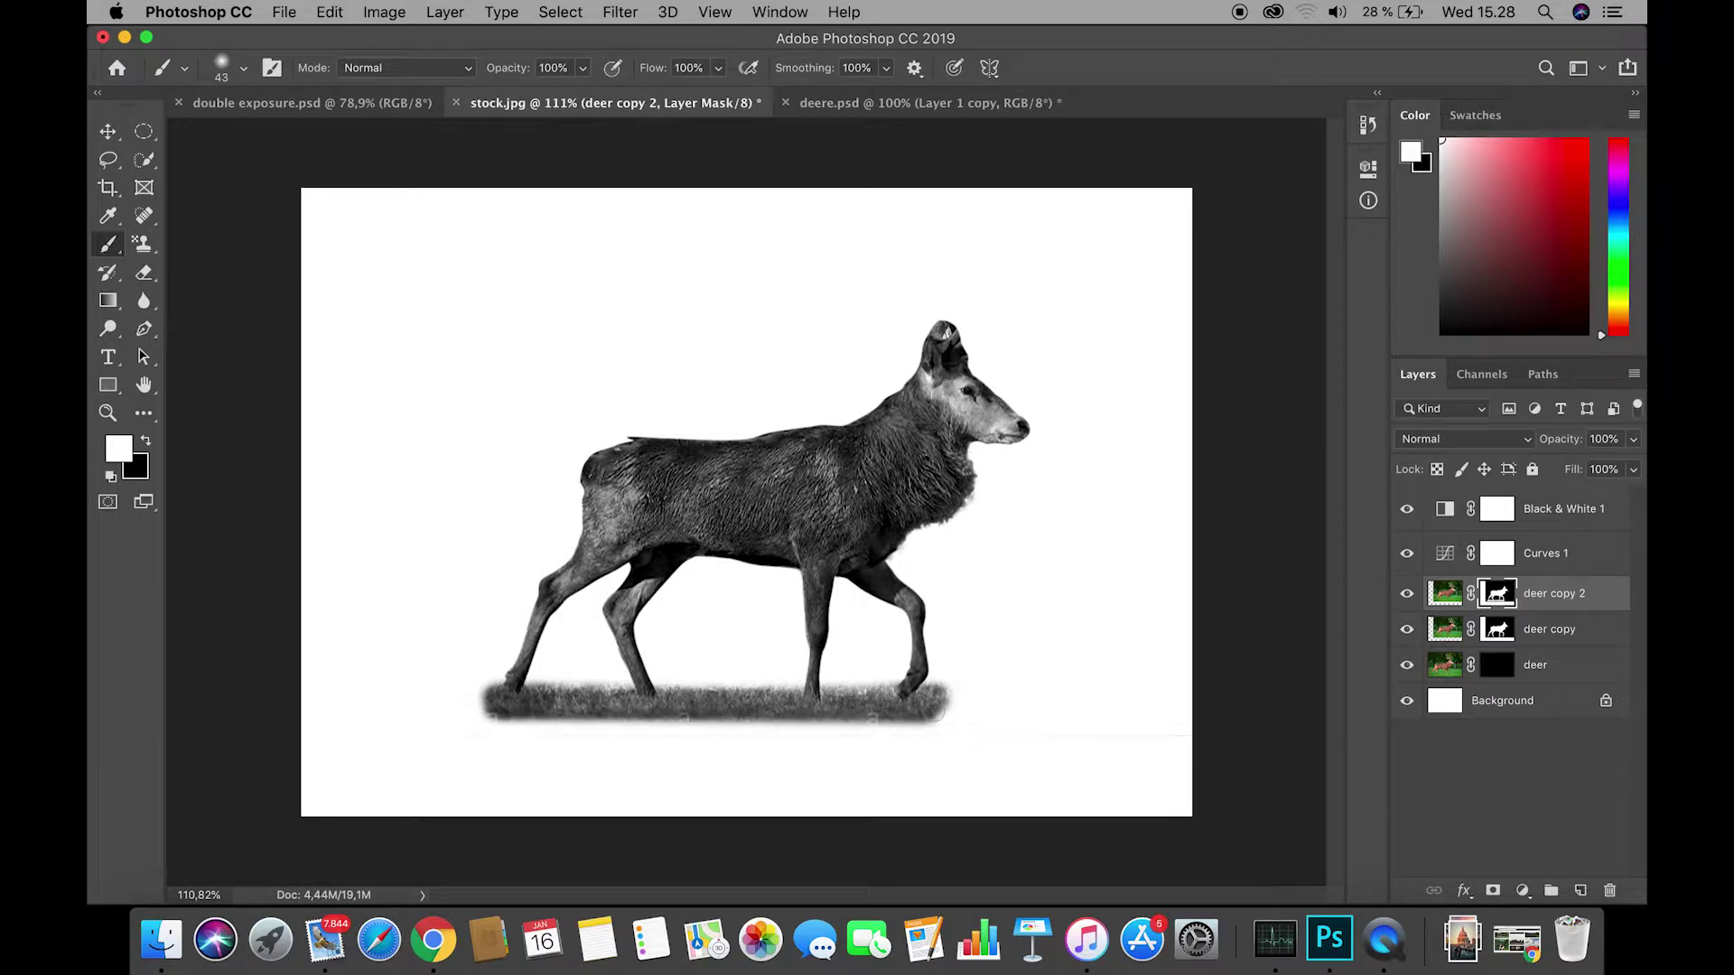
{"action": "mouse_move", "coordinate": [948, 696]}
{"action": "left_mouse_down"}
{"action": "mouse_move", "coordinate": [943, 712]}
{"action": "mouse_move", "coordinate": [964, 705]}
{"action": "mouse_move", "coordinate": [949, 705]}
{"action": "left_mouse_up"}
{"action": "mouse_move", "coordinate": [513, 689]}
{"action": "left_mouse_down"}
{"action": "mouse_move", "coordinate": [471, 710]}
{"action": "mouse_move", "coordinate": [506, 714]}
{"action": "left_mouse_up"}
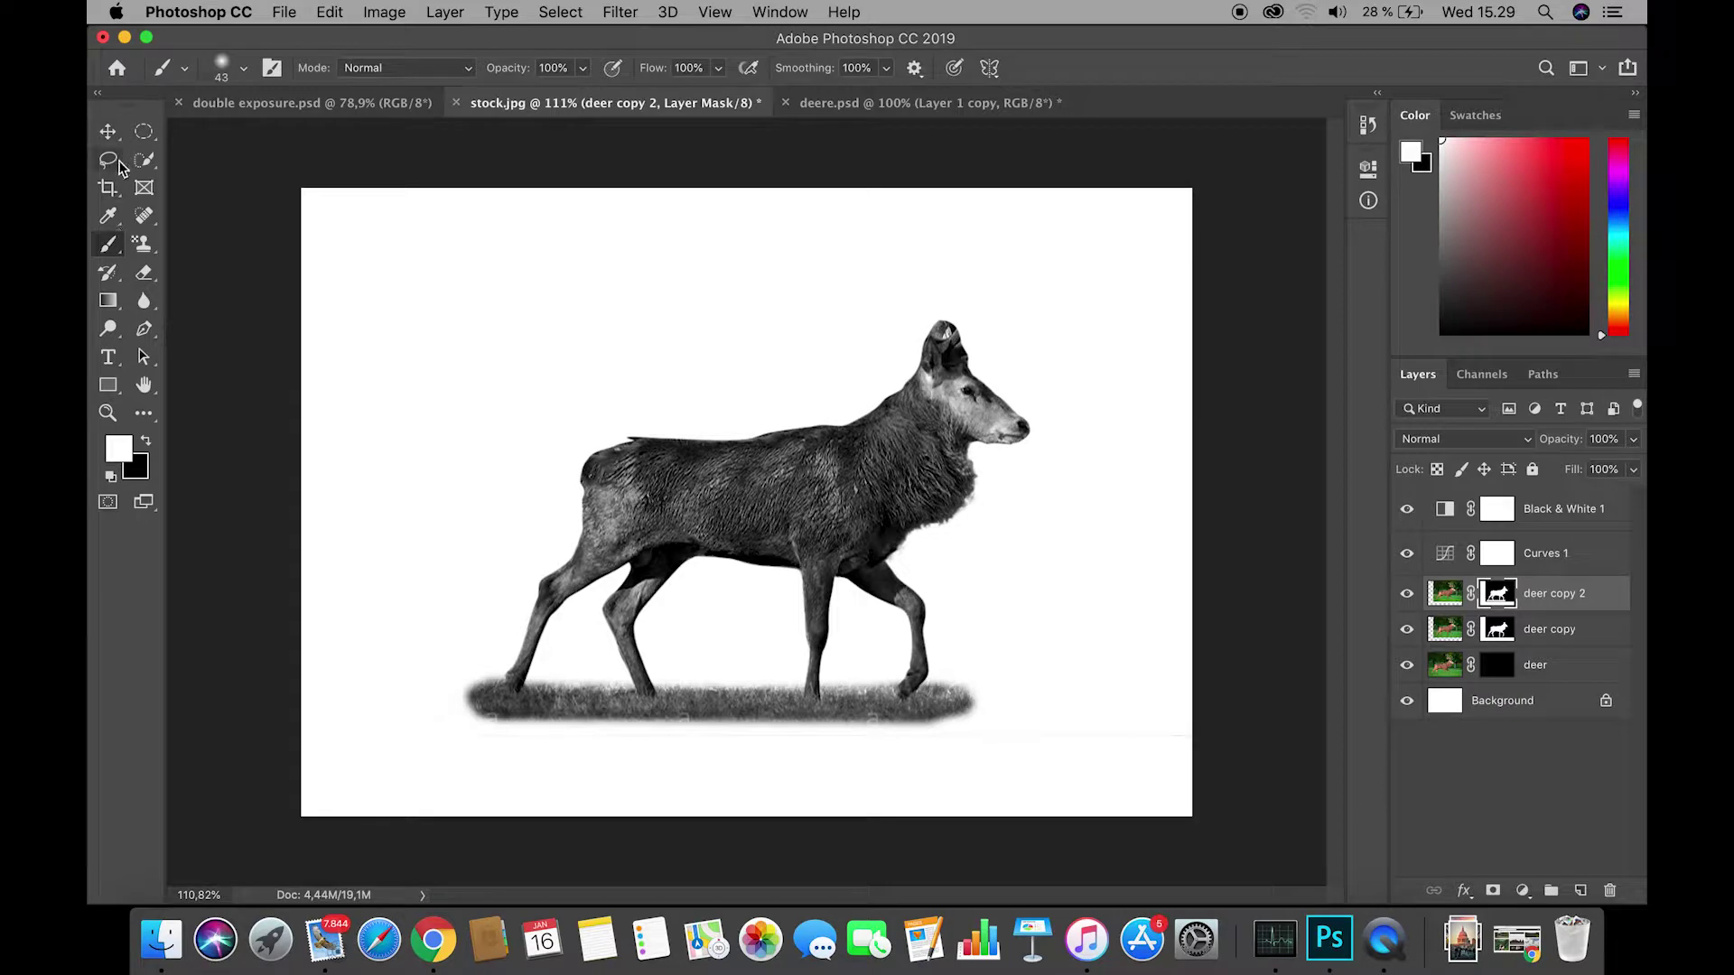
Trim the grass strip's lower edge by painting black on the deer copy 2 mask with a 39 px soft brush.
{"action": "key", "text": "x"}
{"action": "right_click", "coordinate": [569, 540]}
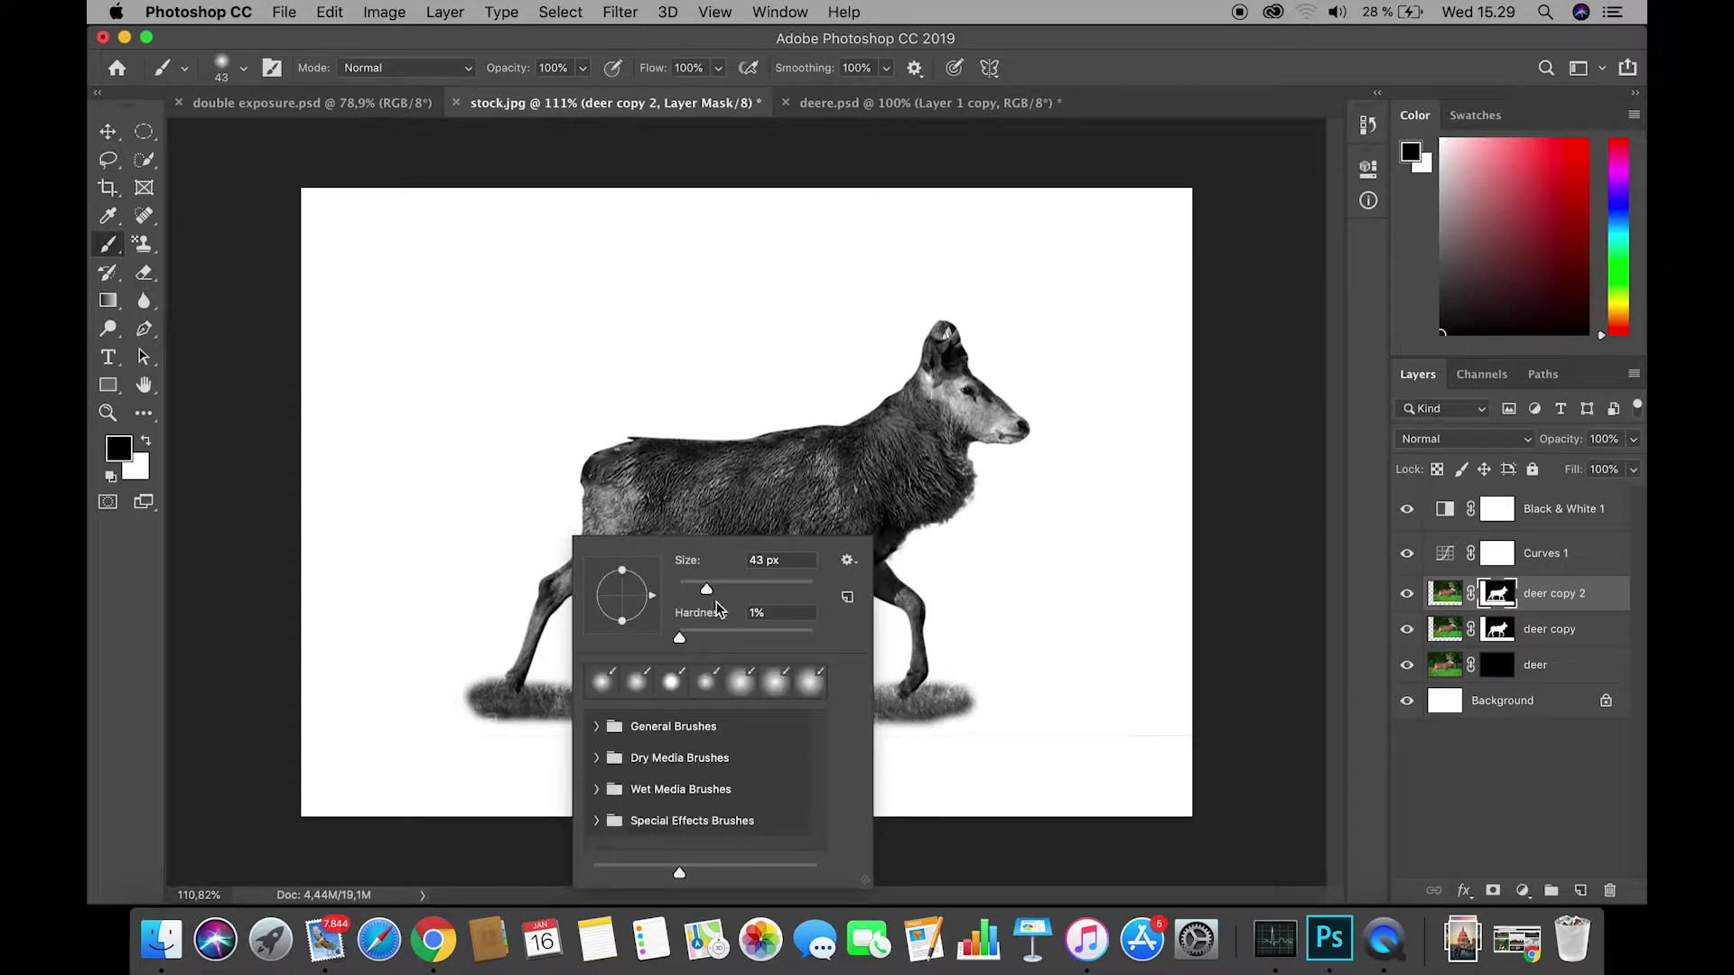
{"action": "left_click_drag", "start_coordinate": [707, 589], "coordinate": [704, 590]}
{"action": "left_click", "coordinate": [413, 626]}
{"action": "right_click", "coordinate": [462, 728]}
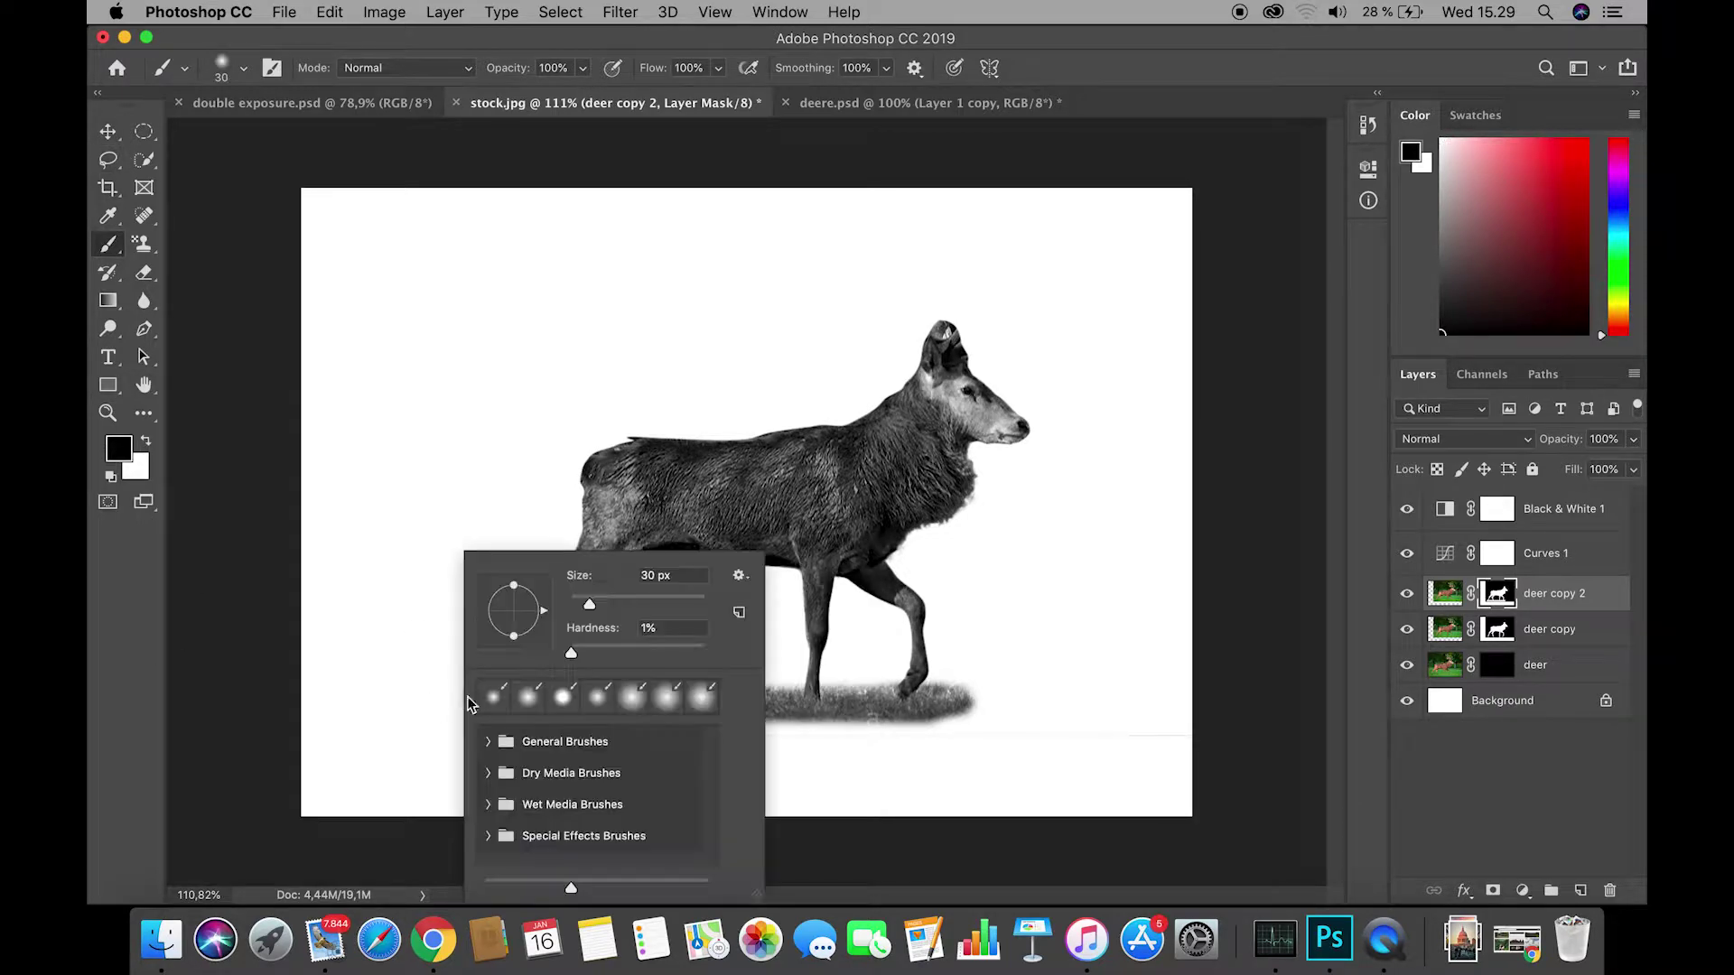
{"action": "left_click_drag", "start_coordinate": [591, 604], "coordinate": [597, 605]}
{"action": "left_click", "coordinate": [362, 713]}
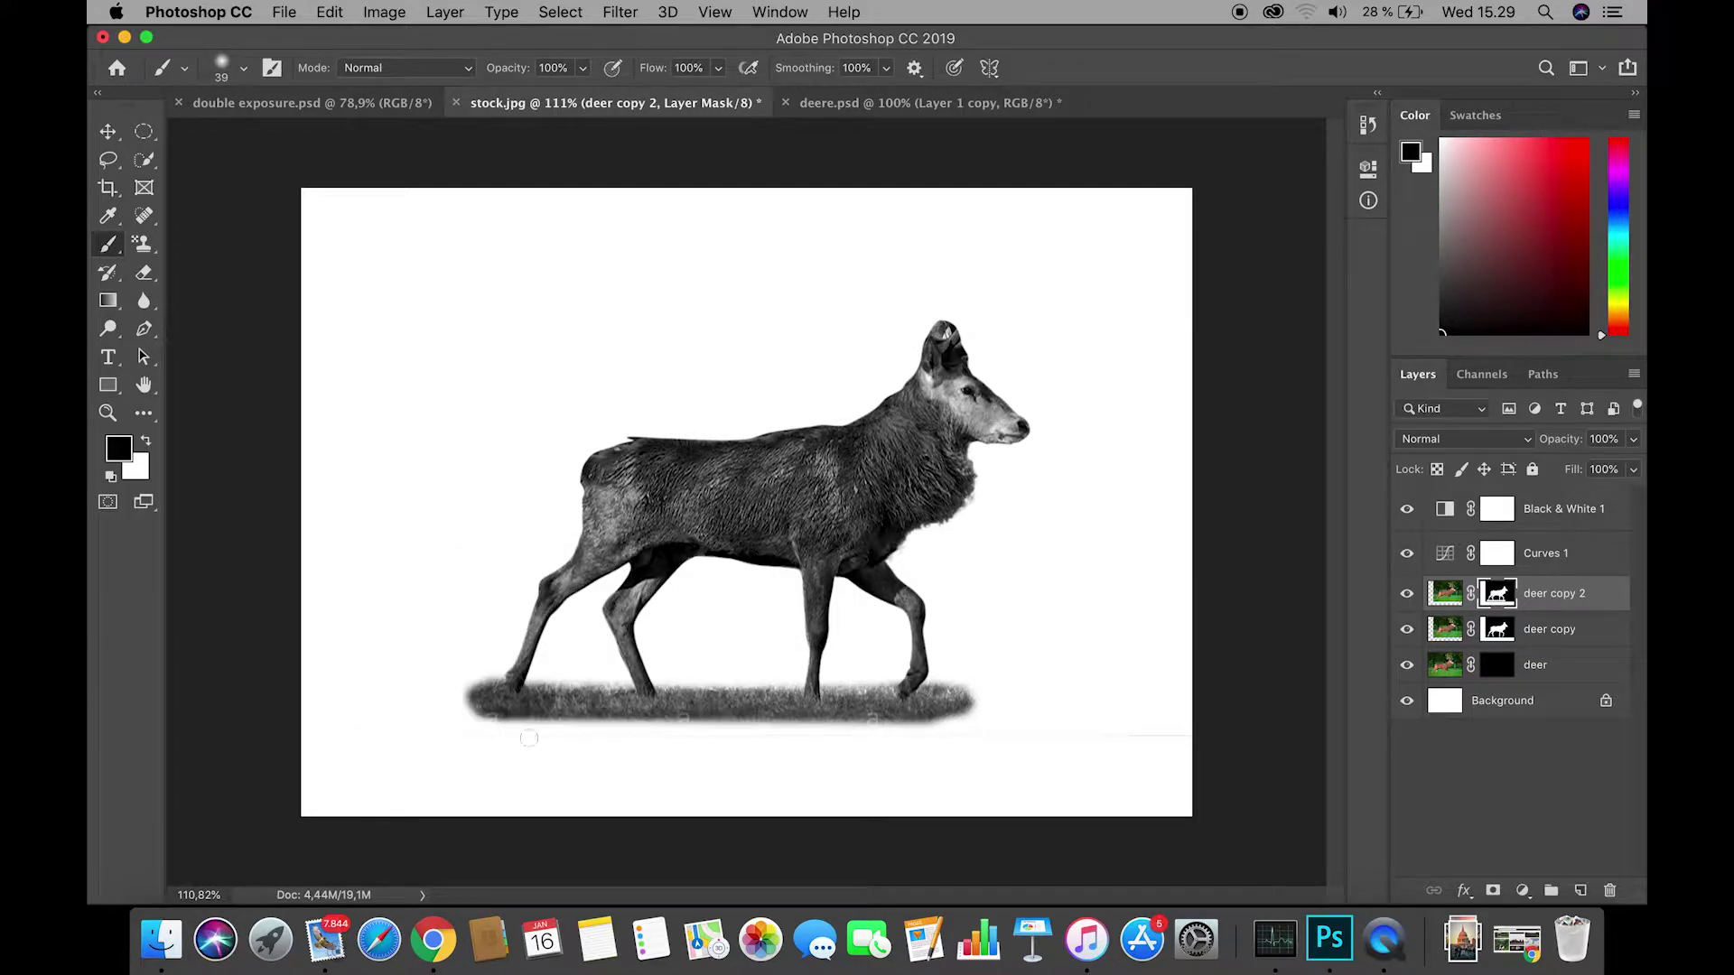
{"action": "mouse_move", "coordinate": [473, 722]}
{"action": "left_mouse_down"}
{"action": "mouse_move", "coordinate": [530, 733]}
{"action": "mouse_move", "coordinate": [502, 736]}
{"action": "left_mouse_up"}
{"action": "mouse_move", "coordinate": [908, 727]}
{"action": "left_mouse_down"}
{"action": "mouse_move", "coordinate": [619, 720]}
{"action": "mouse_move", "coordinate": [767, 742]}
{"action": "mouse_move", "coordinate": [856, 738]}
{"action": "mouse_move", "coordinate": [436, 713]}
{"action": "left_mouse_up"}
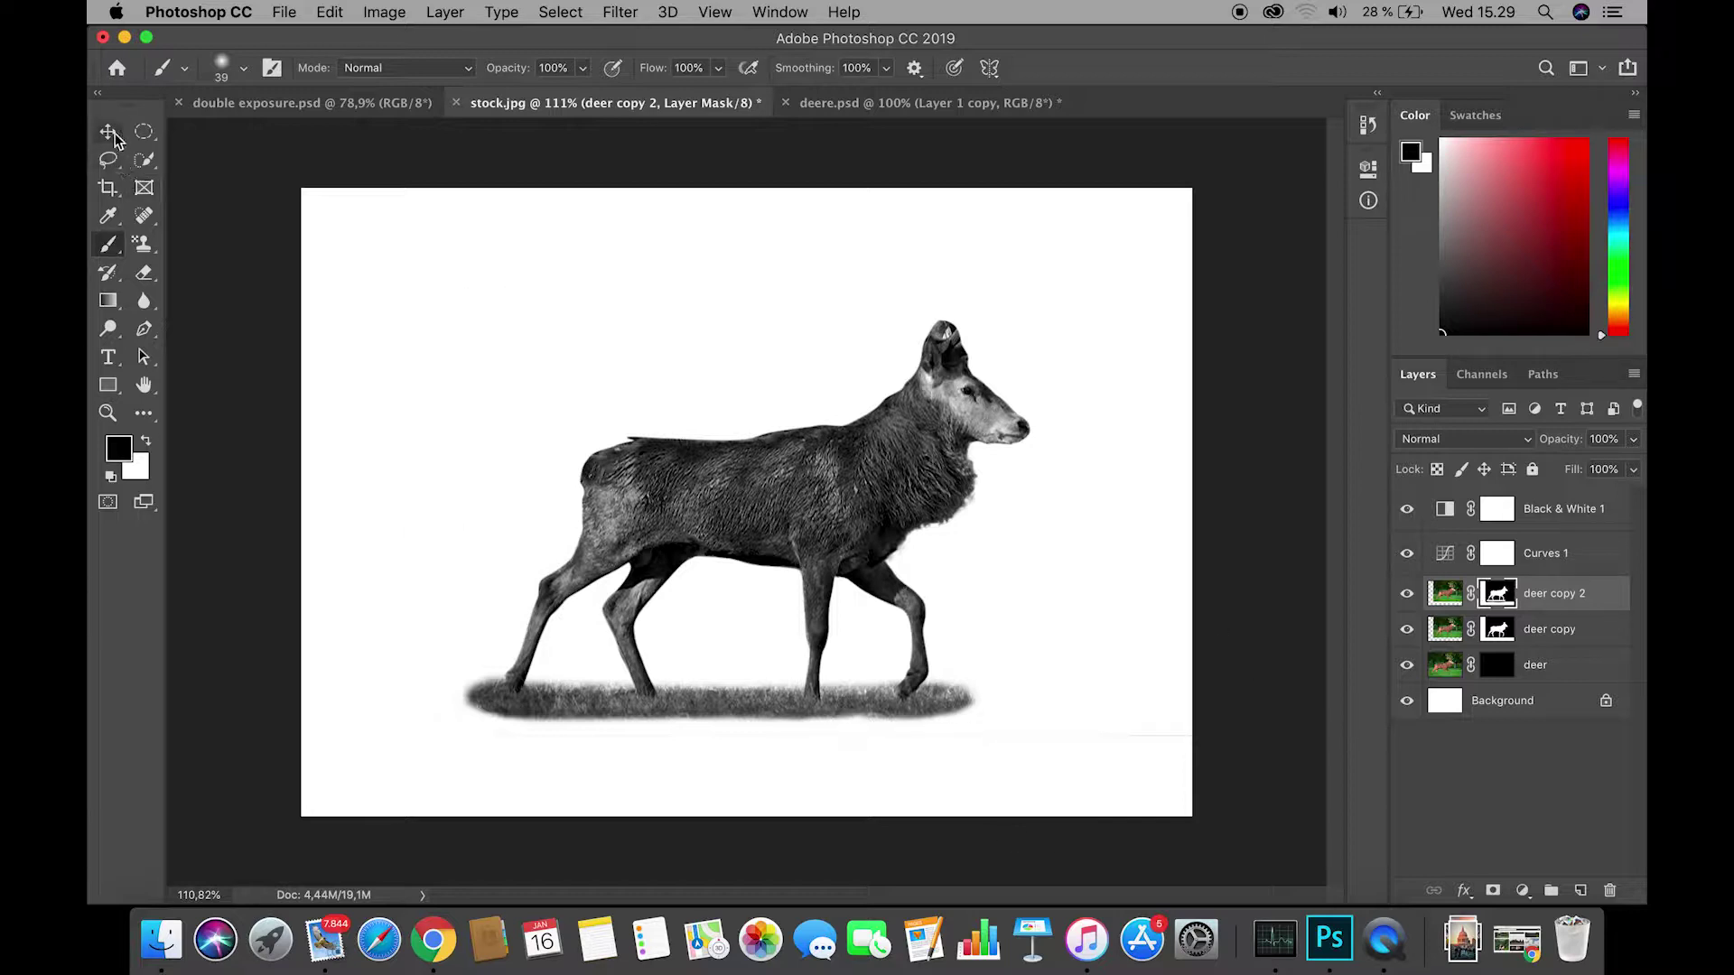
Hide the deer copy layer and mask out the deer's body on deer copy 2 with a 412 px black brush at 50% hardness.
{"action": "right_click", "coordinate": [555, 525]}
{"action": "left_click_drag", "start_coordinate": [701, 574], "coordinate": [782, 575]}
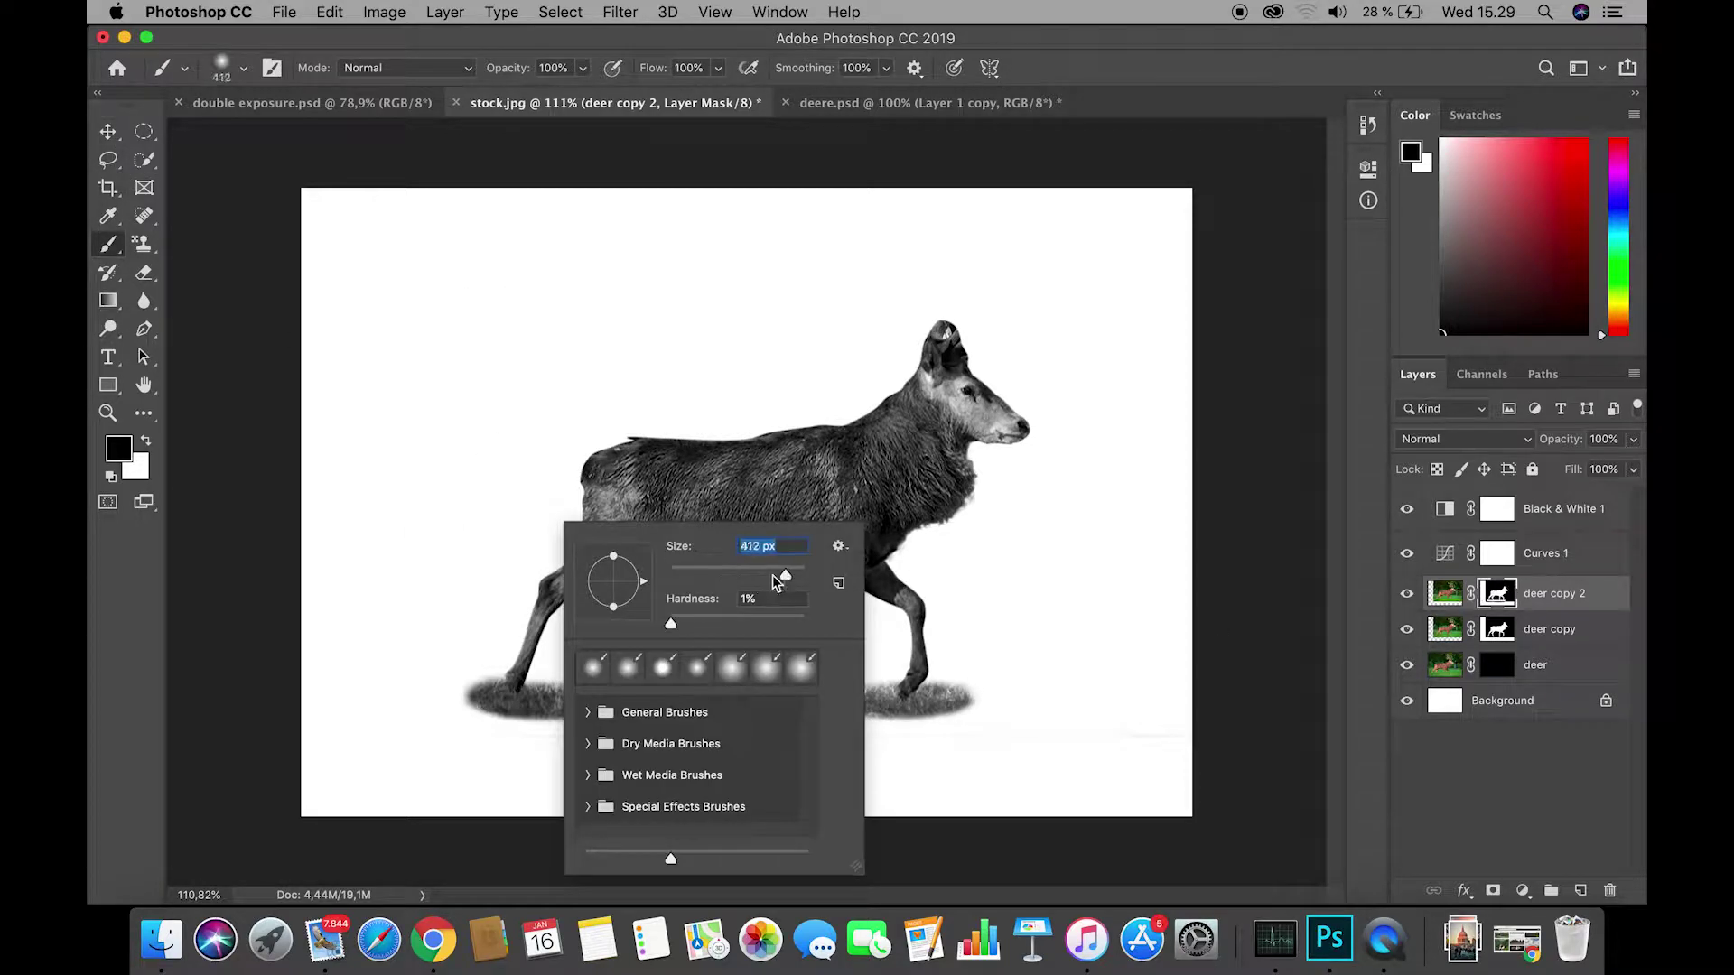
{"action": "left_click_drag", "start_coordinate": [672, 624], "coordinate": [739, 624]}
{"action": "left_click", "coordinate": [524, 503]}
{"action": "left_click", "coordinate": [615, 501]}
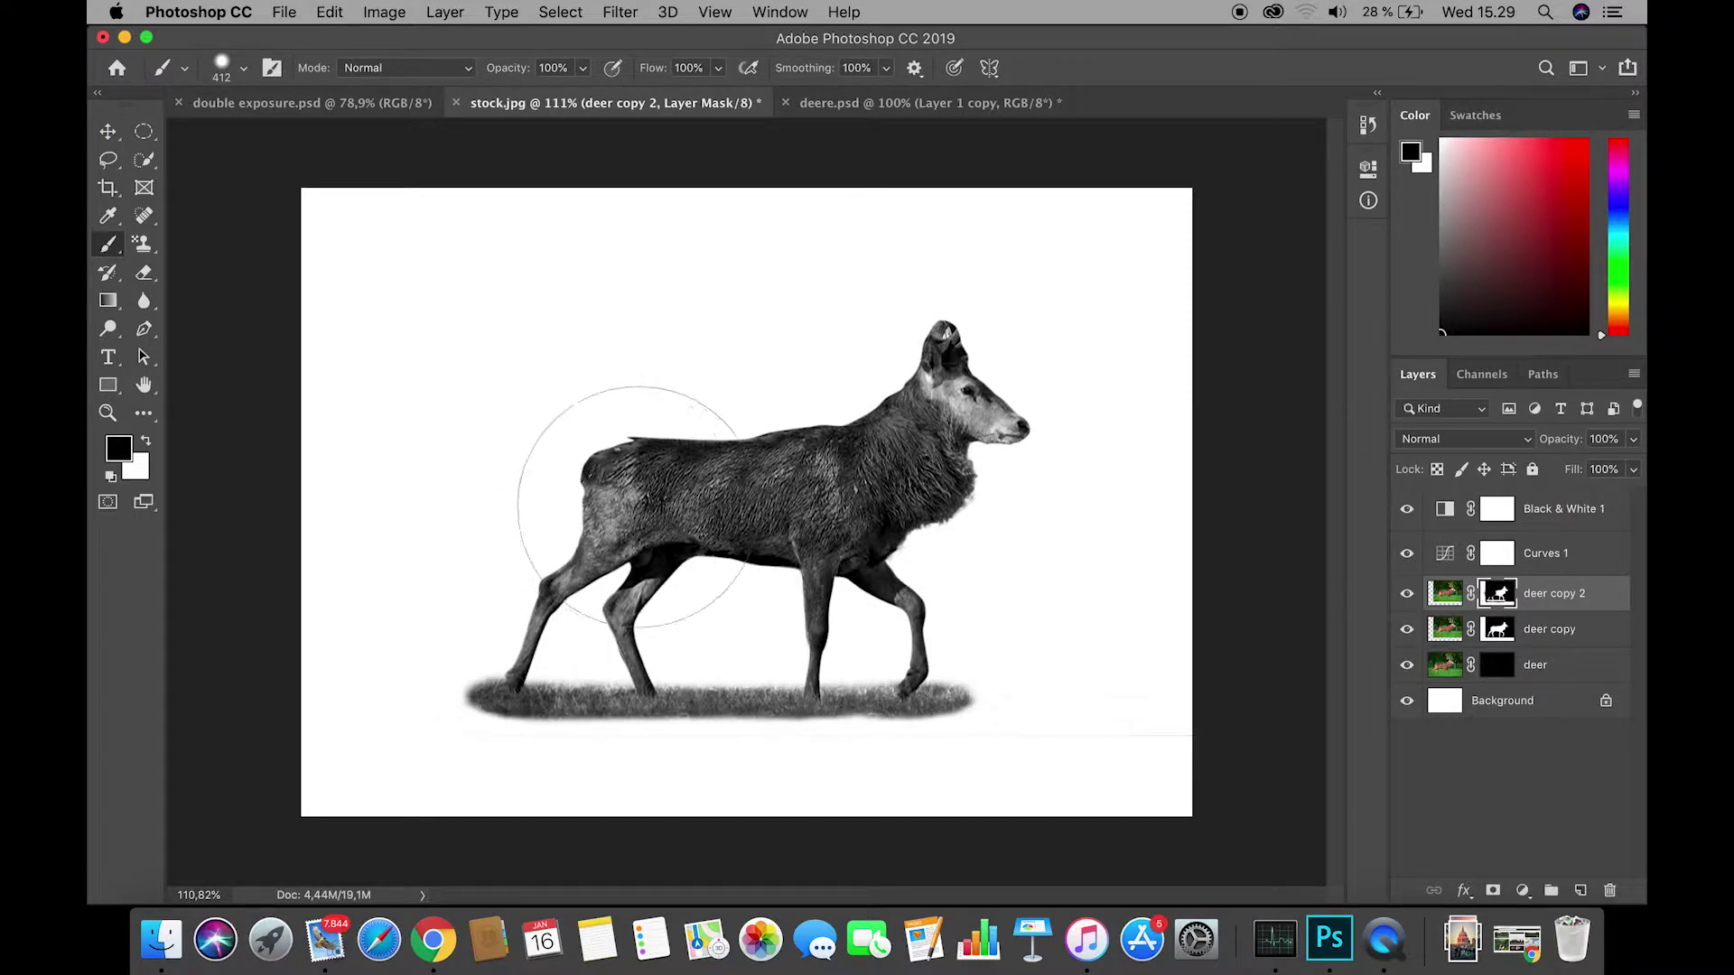
{"action": "left_click", "coordinate": [1406, 630]}
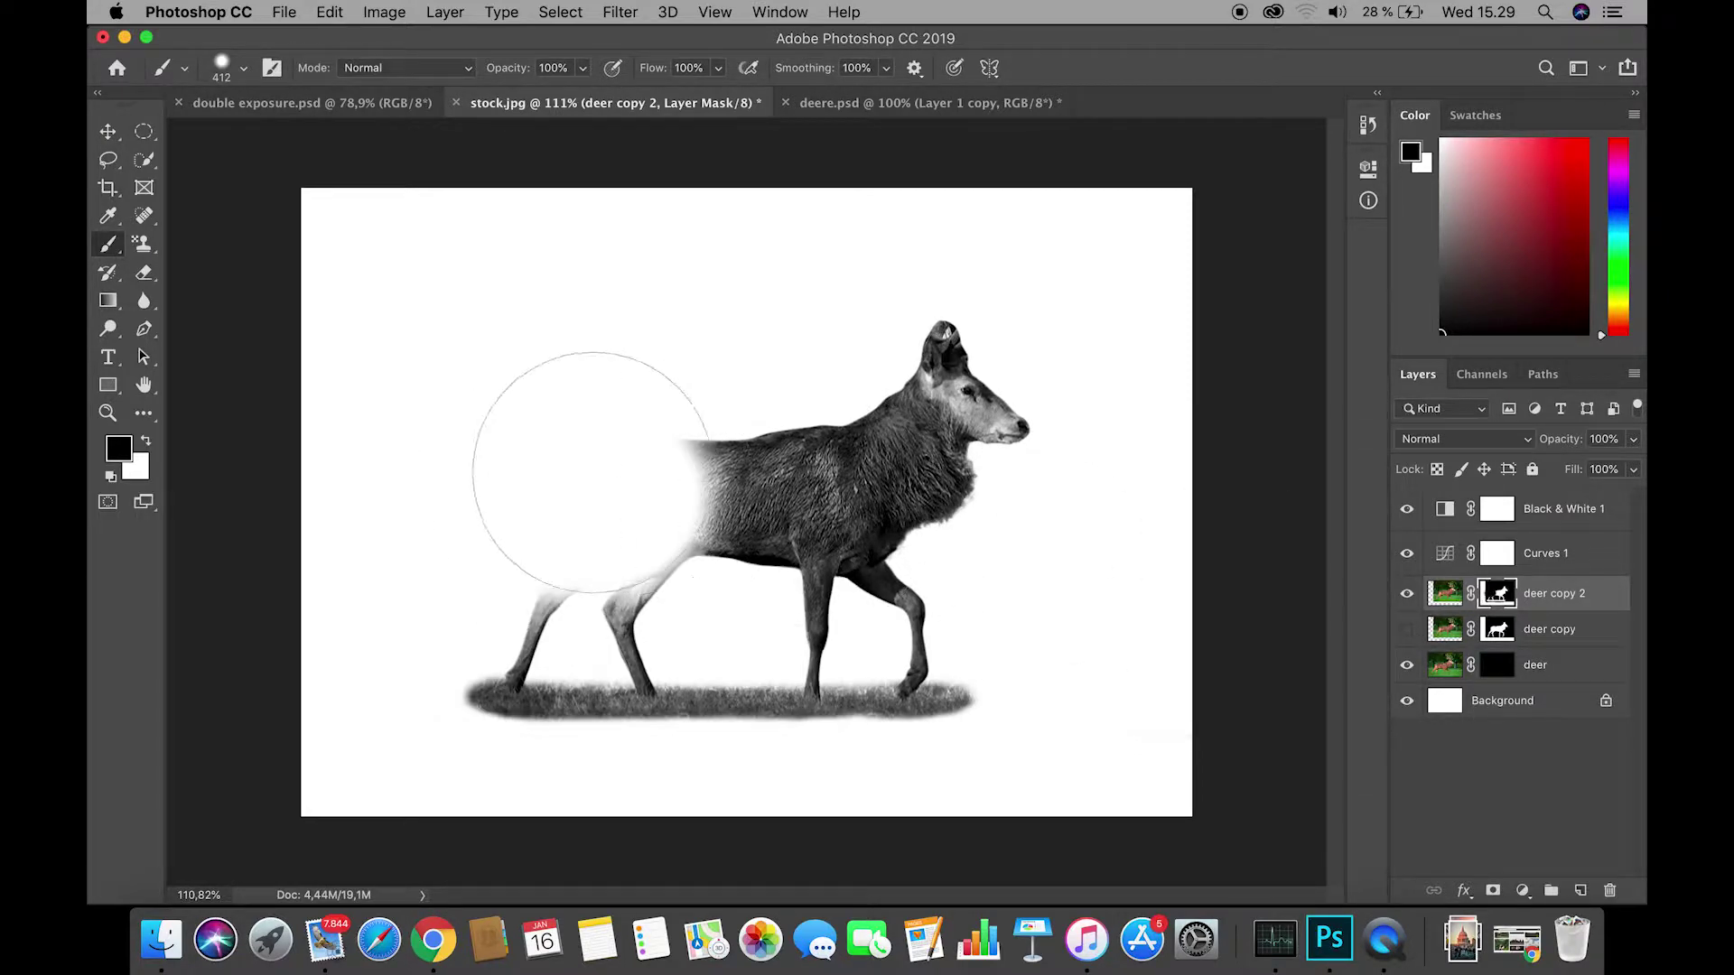
{"action": "mouse_move", "coordinate": [581, 437]}
{"action": "left_mouse_down"}
{"action": "mouse_move", "coordinate": [1162, 434]}
{"action": "mouse_move", "coordinate": [870, 406]}
{"action": "left_mouse_up"}
Mask out the legs above the grass on deer copy 2 with a 111 px black brush at maximum hardness.
{"action": "right_click", "coordinate": [879, 477]}
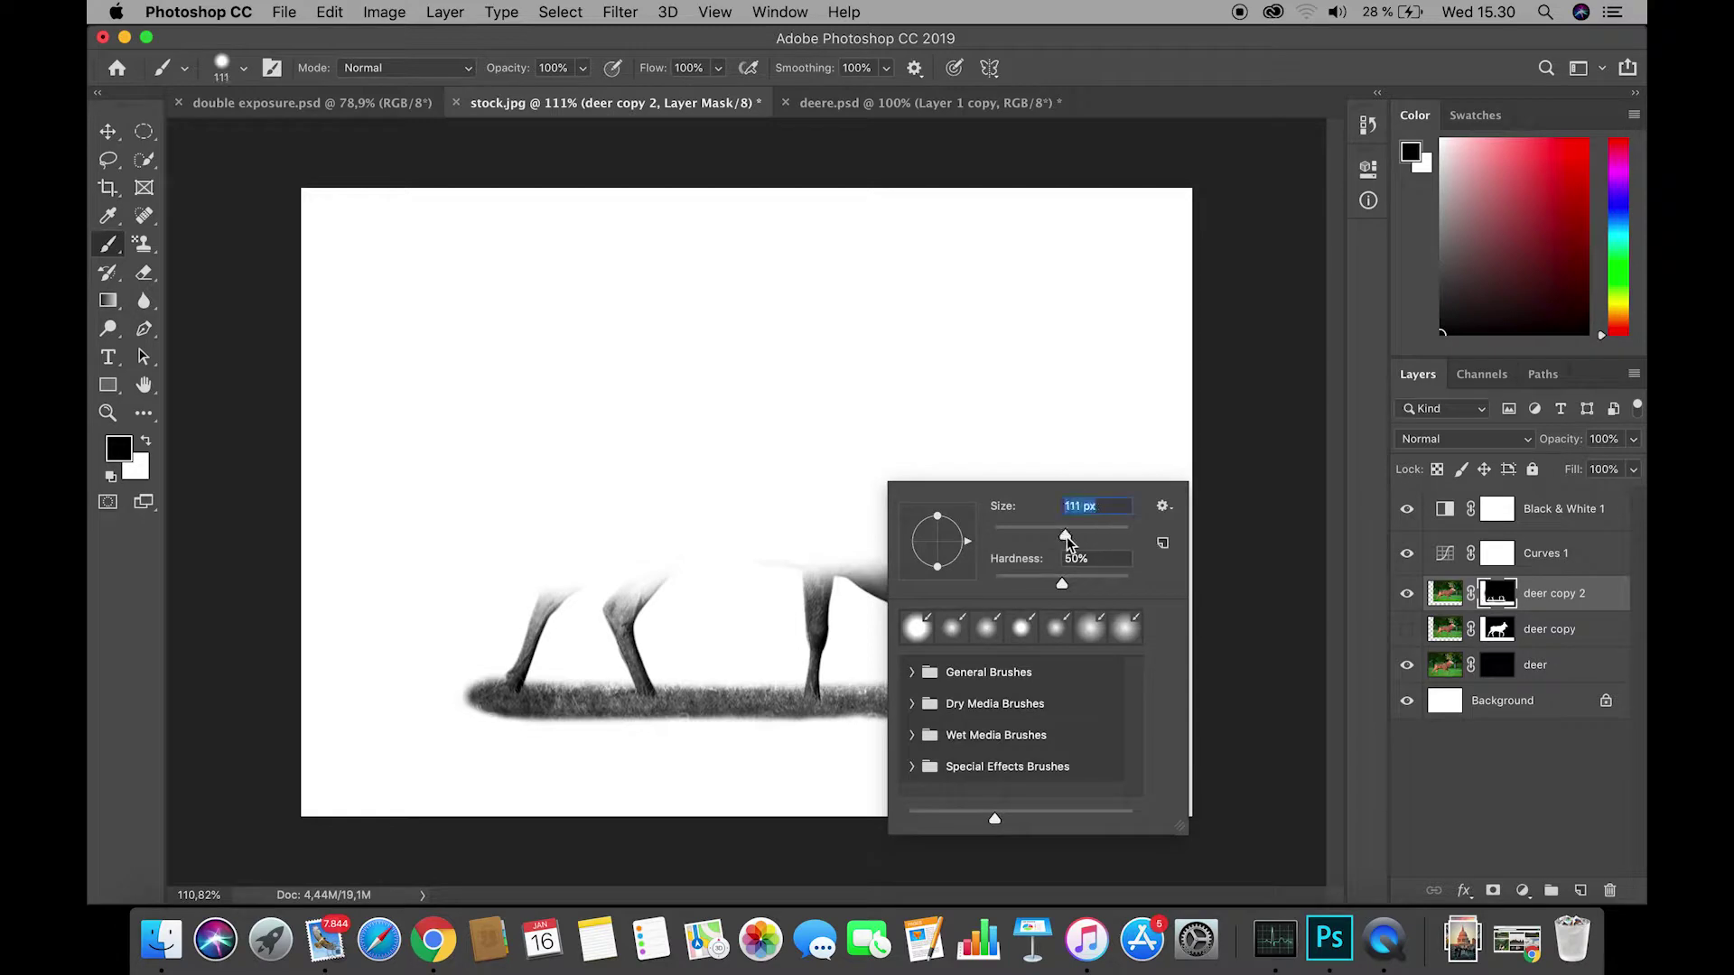
{"action": "left_click_drag", "start_coordinate": [1063, 585], "coordinate": [1132, 586]}
{"action": "key", "text": "Return"}
{"action": "mouse_move", "coordinate": [461, 604]}
{"action": "left_mouse_down"}
{"action": "mouse_move", "coordinate": [585, 624]}
{"action": "mouse_move", "coordinate": [533, 637]}
{"action": "mouse_move", "coordinate": [861, 646]}
{"action": "mouse_move", "coordinate": [637, 589]}
{"action": "left_mouse_up"}
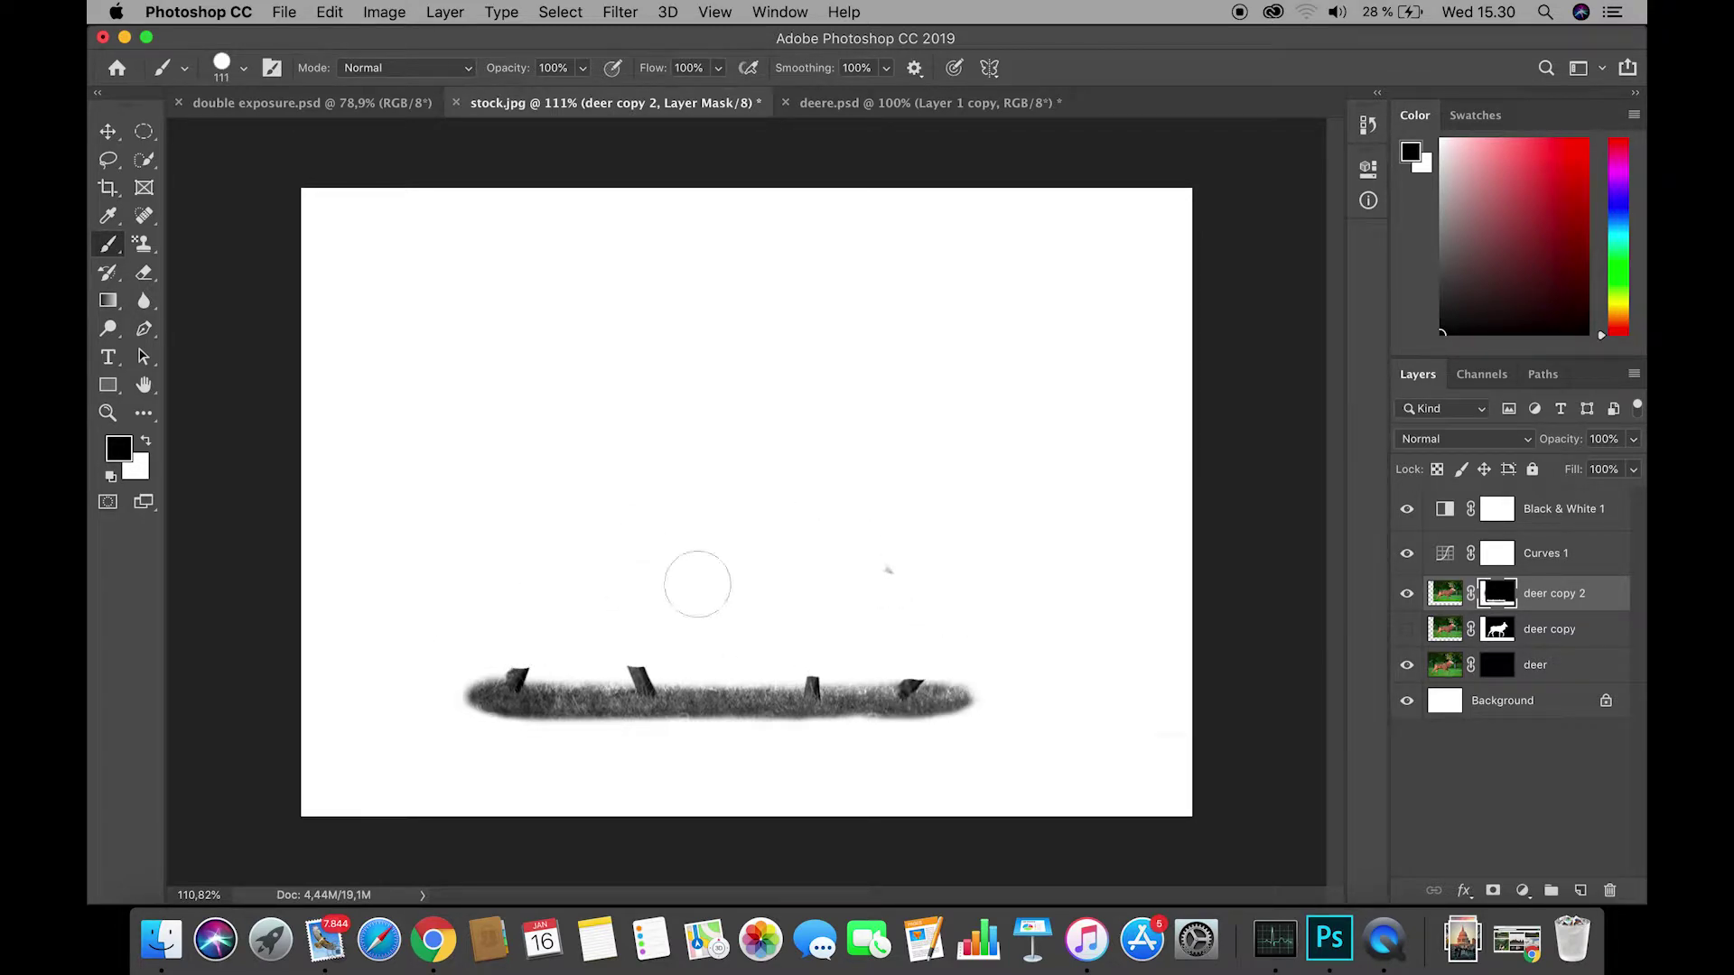
{"action": "left_click_drag", "start_coordinate": [642, 642], "coordinate": [643, 648]}
{"action": "left_click", "coordinate": [813, 652]}
{"action": "left_click", "coordinate": [526, 643]}
Move deer copy 2 above the adjustment layers and clip Curves 1 and Black & White 1 to the deer copy layer.
{"action": "left_click", "coordinate": [1461, 599]}
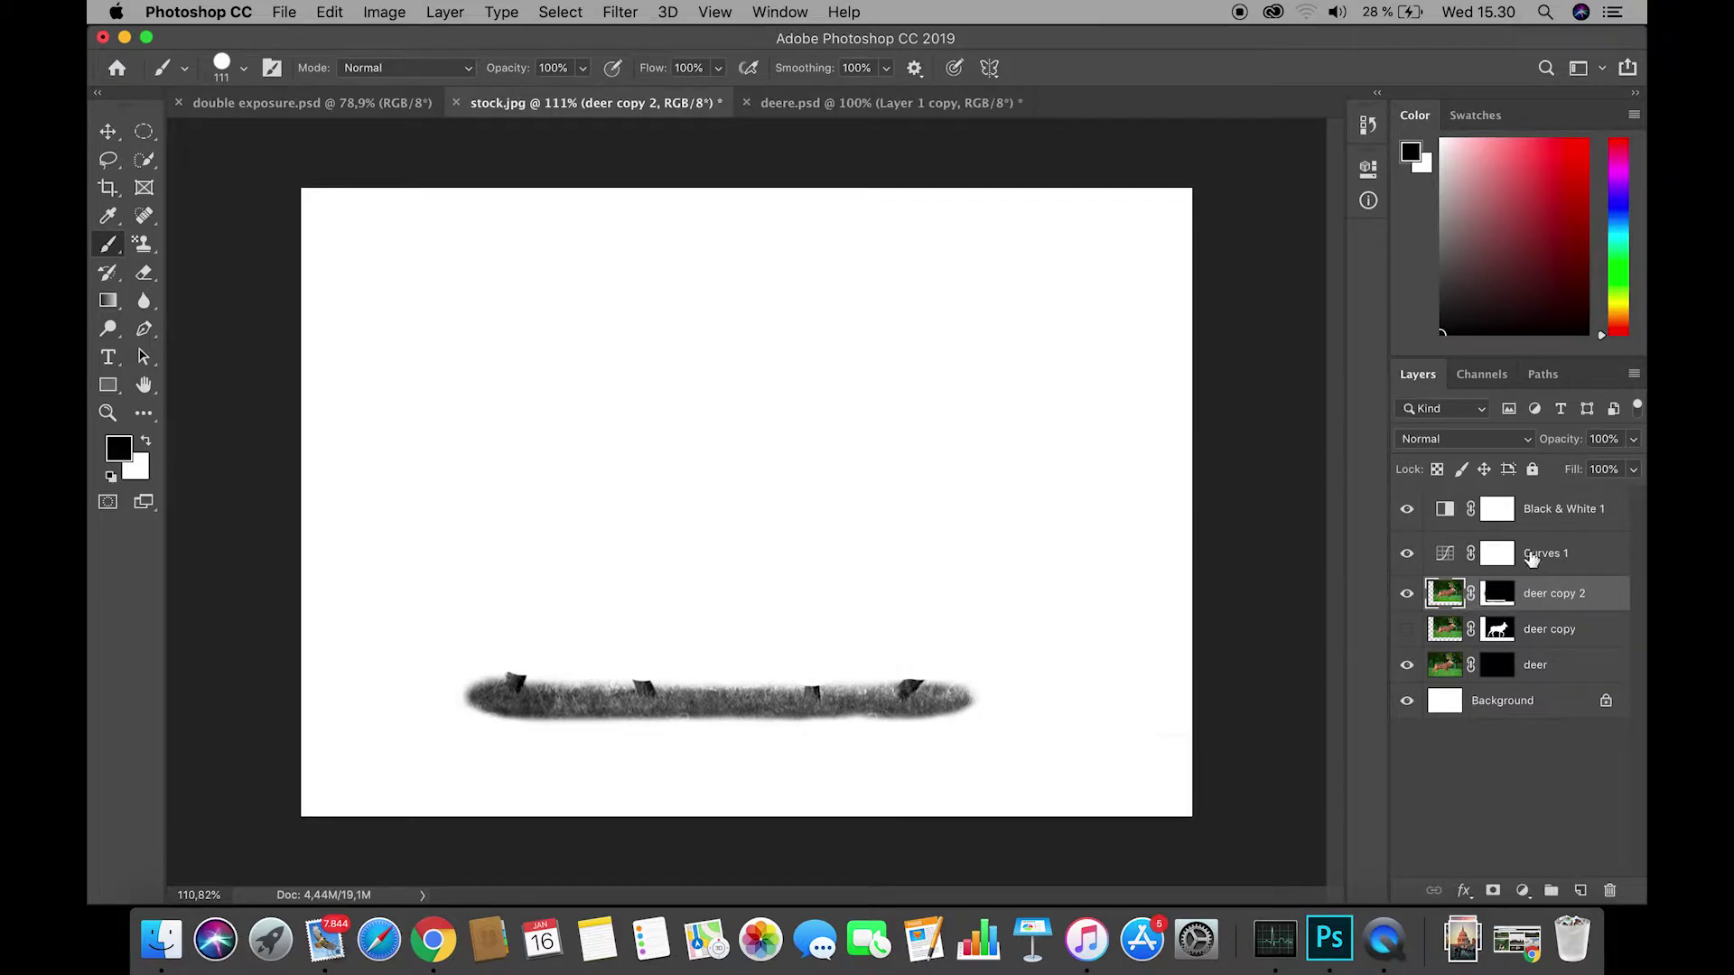
{"action": "left_click_drag", "start_coordinate": [1532, 558], "coordinate": [1535, 497]}
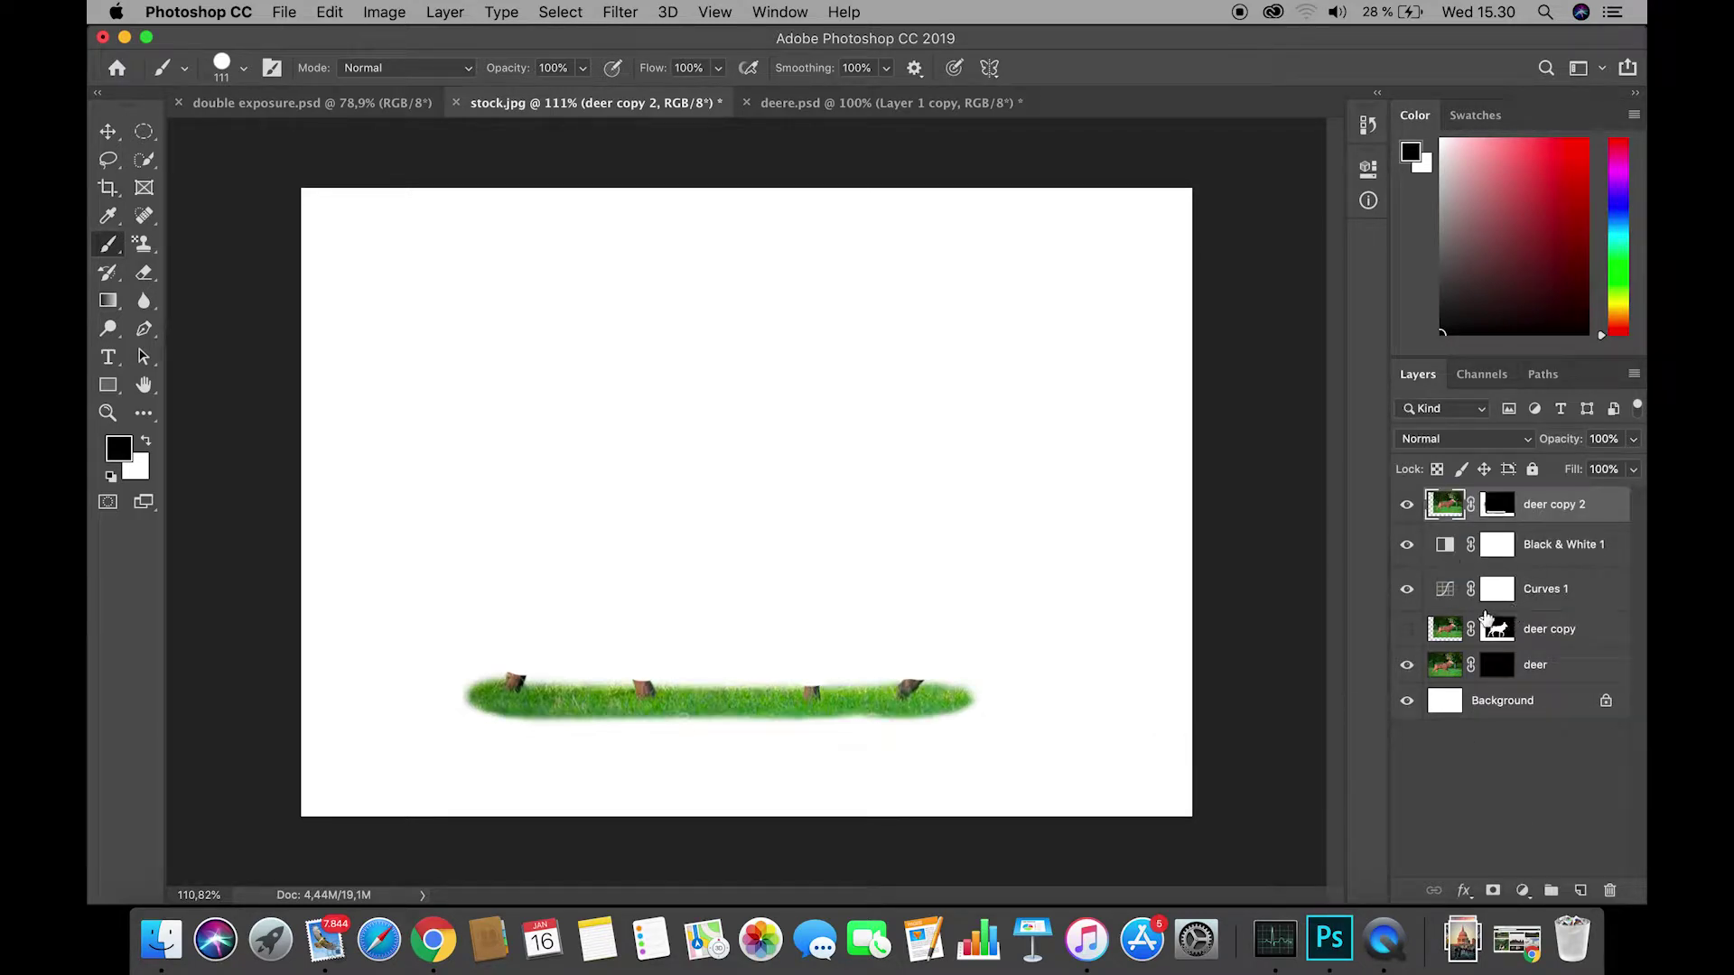
{"action": "left_click", "coordinate": [1529, 609], "text": "alt"}
{"action": "left_click", "coordinate": [1535, 566], "text": "alt"}
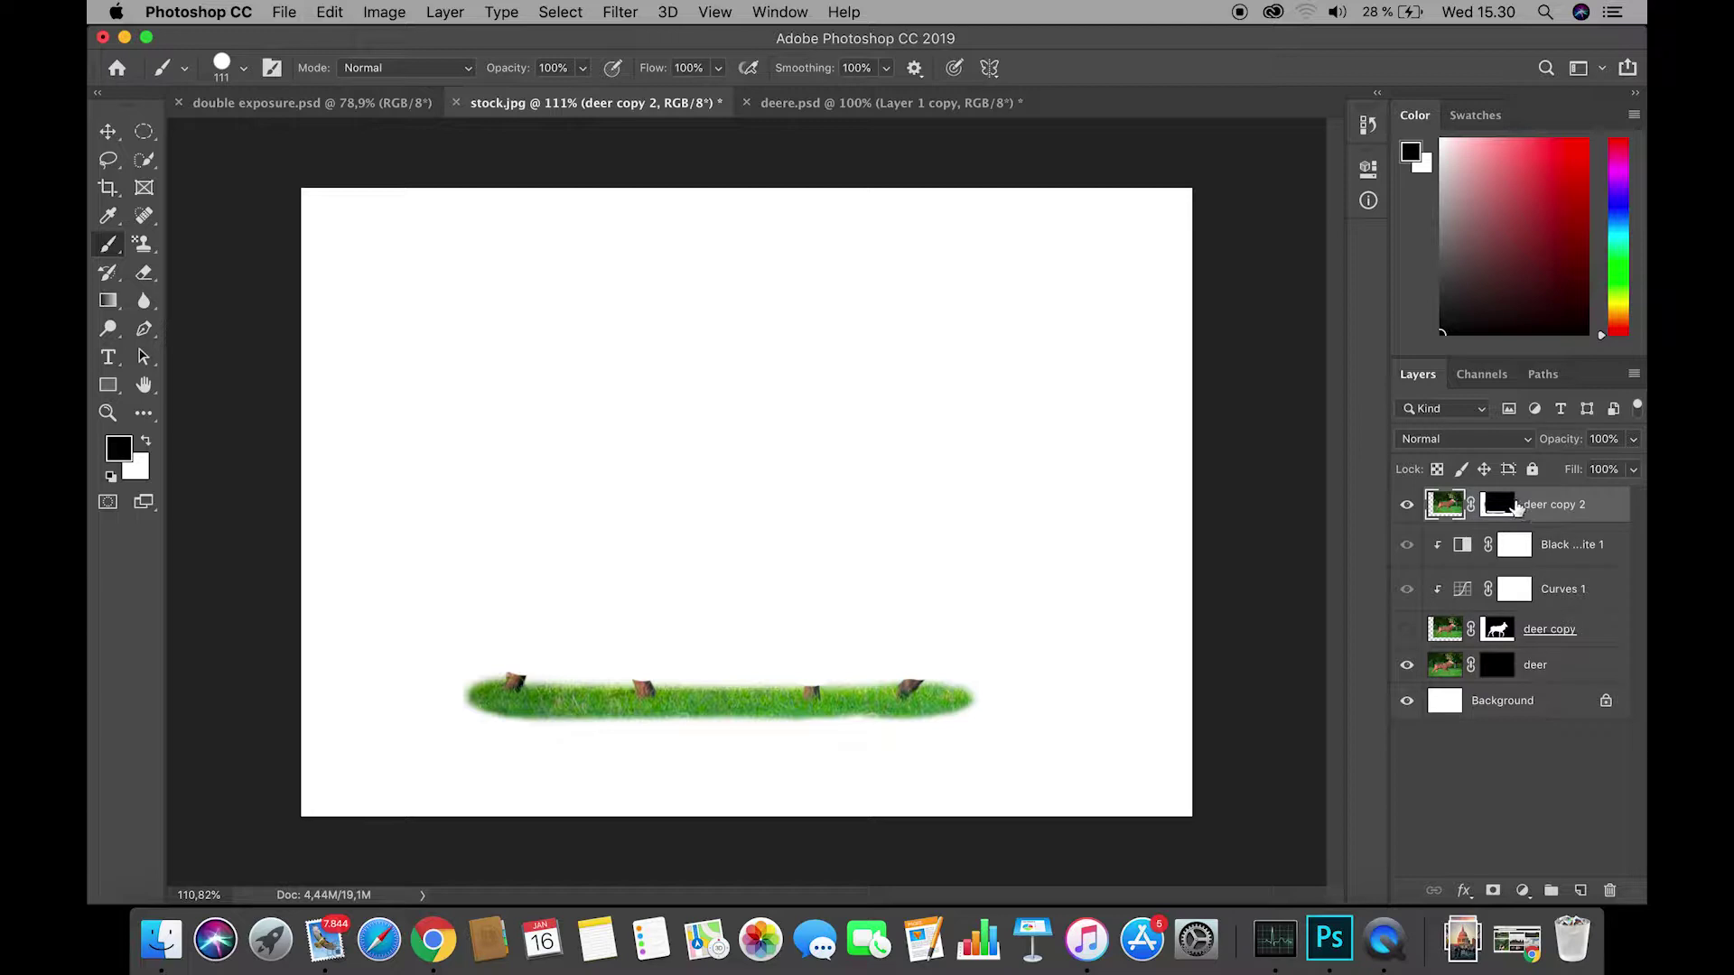
Add a Curves adjustment with darkened midtones above deer copy 2, show the deer copy layer, and clip the curve to deer copy 2.
{"action": "left_click", "coordinate": [1523, 890]}
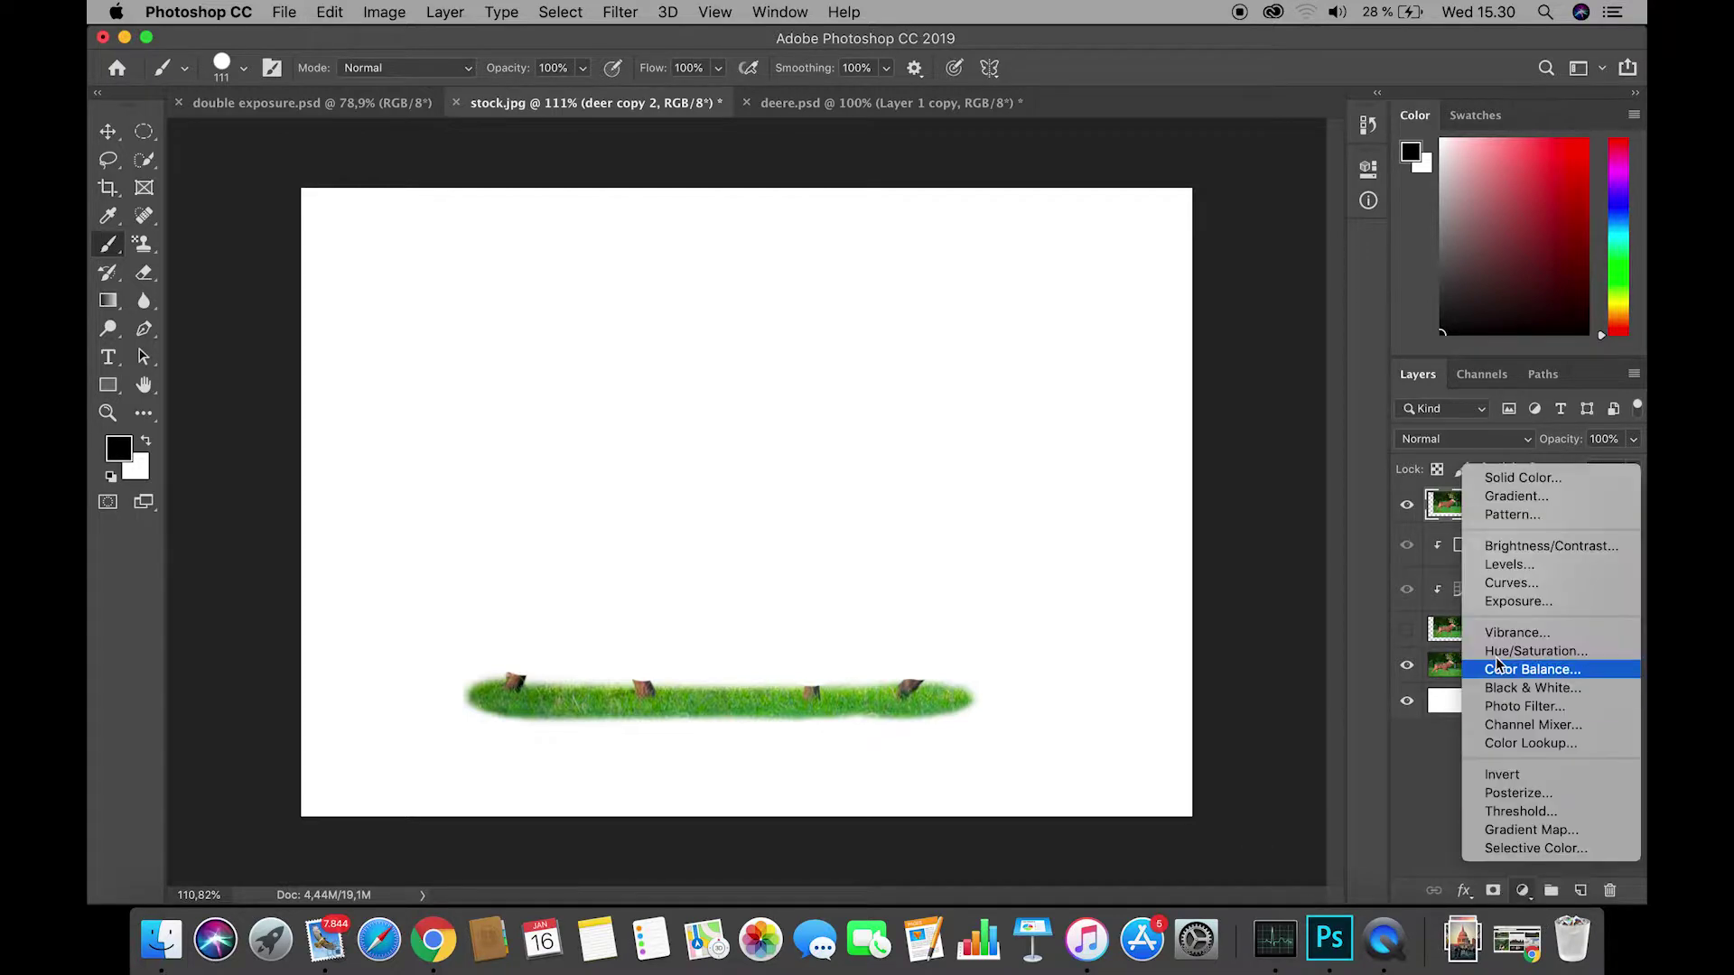
{"action": "left_click", "coordinate": [1515, 583]}
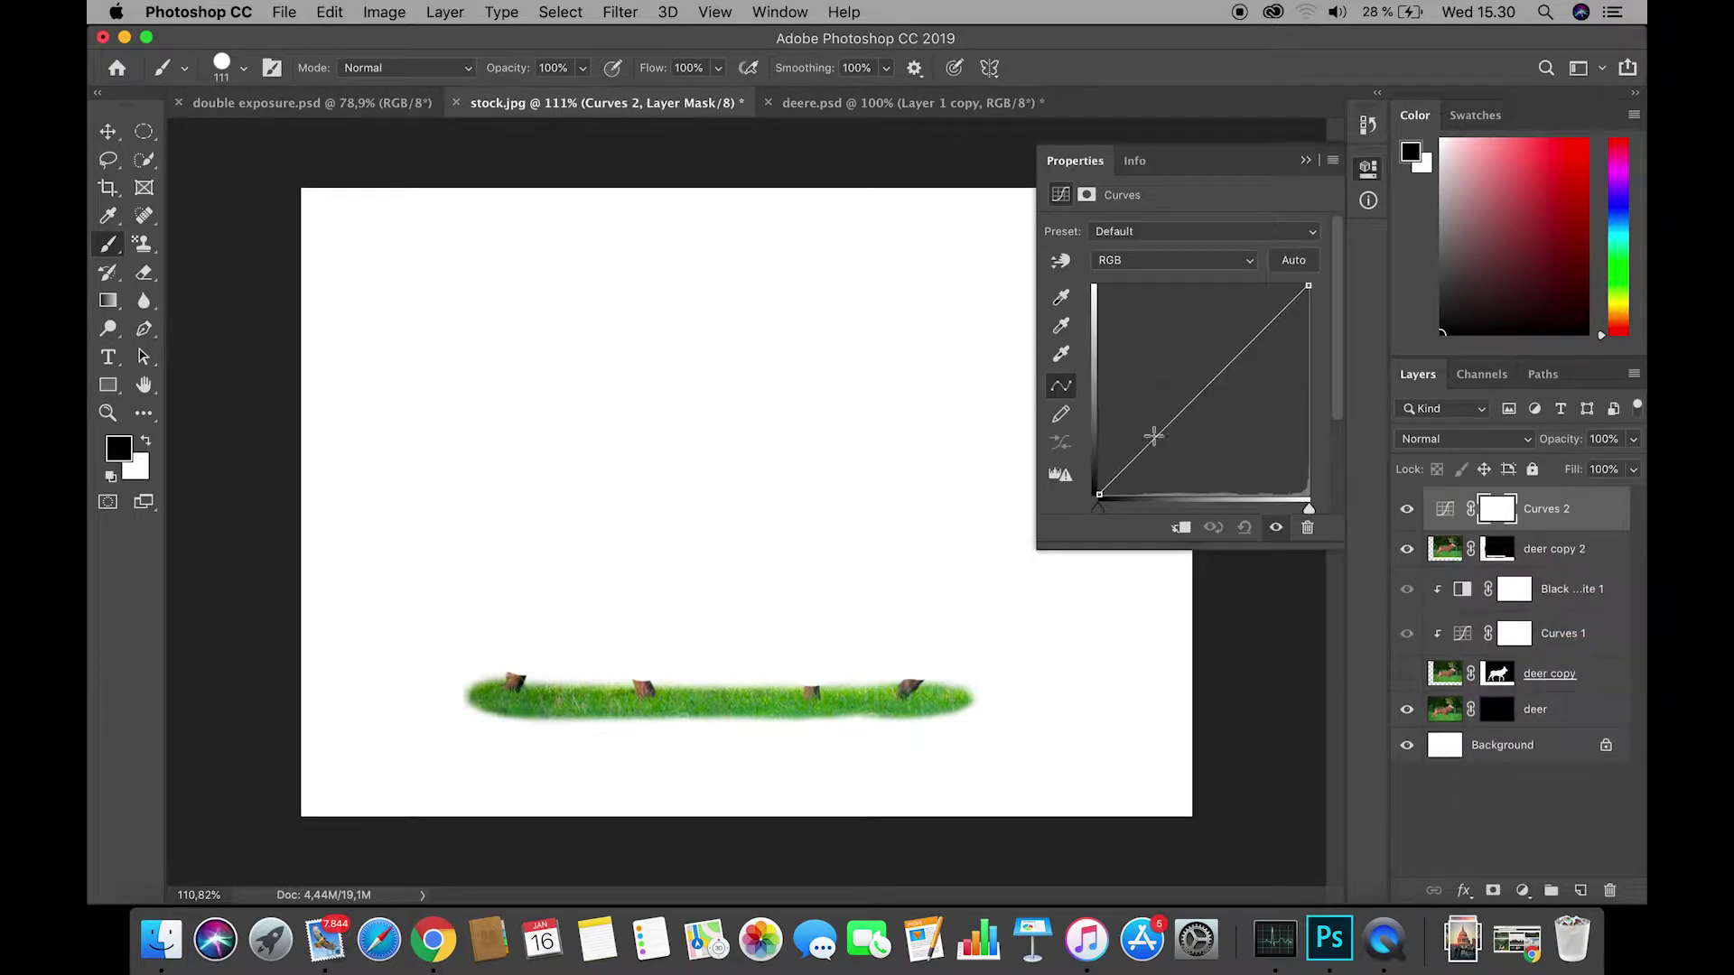
{"action": "left_click_drag", "start_coordinate": [1154, 436], "coordinate": [1205, 423]}
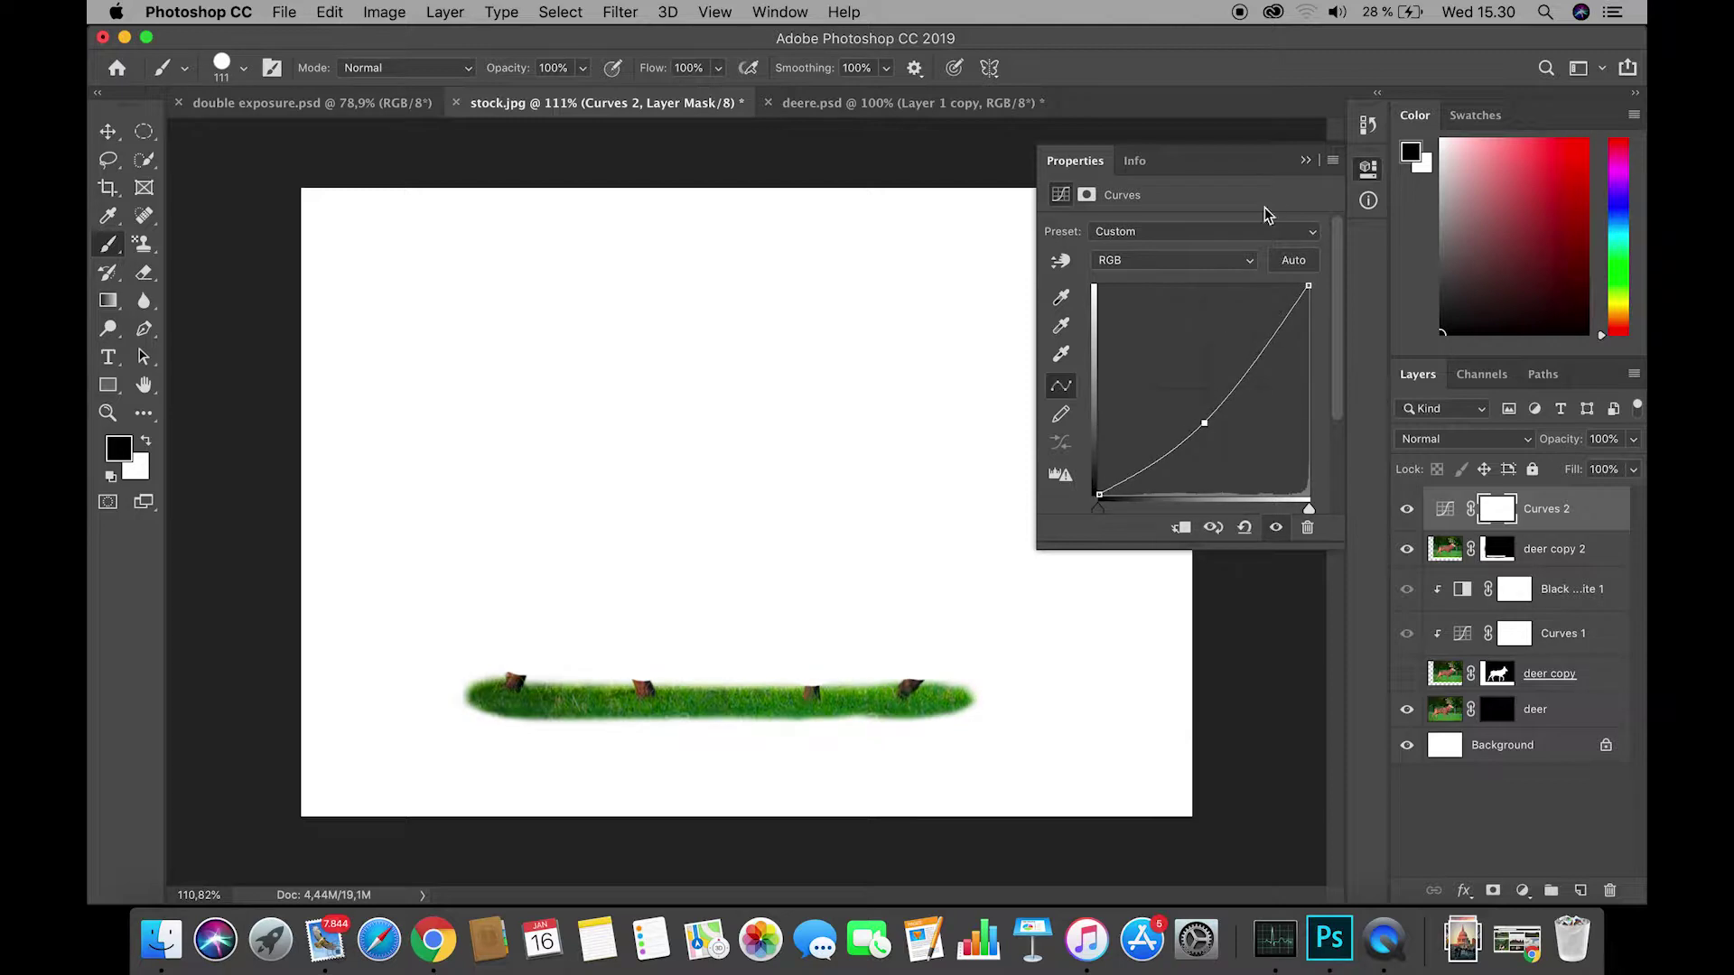
{"action": "left_click", "coordinate": [1305, 161]}
{"action": "left_click", "coordinate": [1407, 674]}
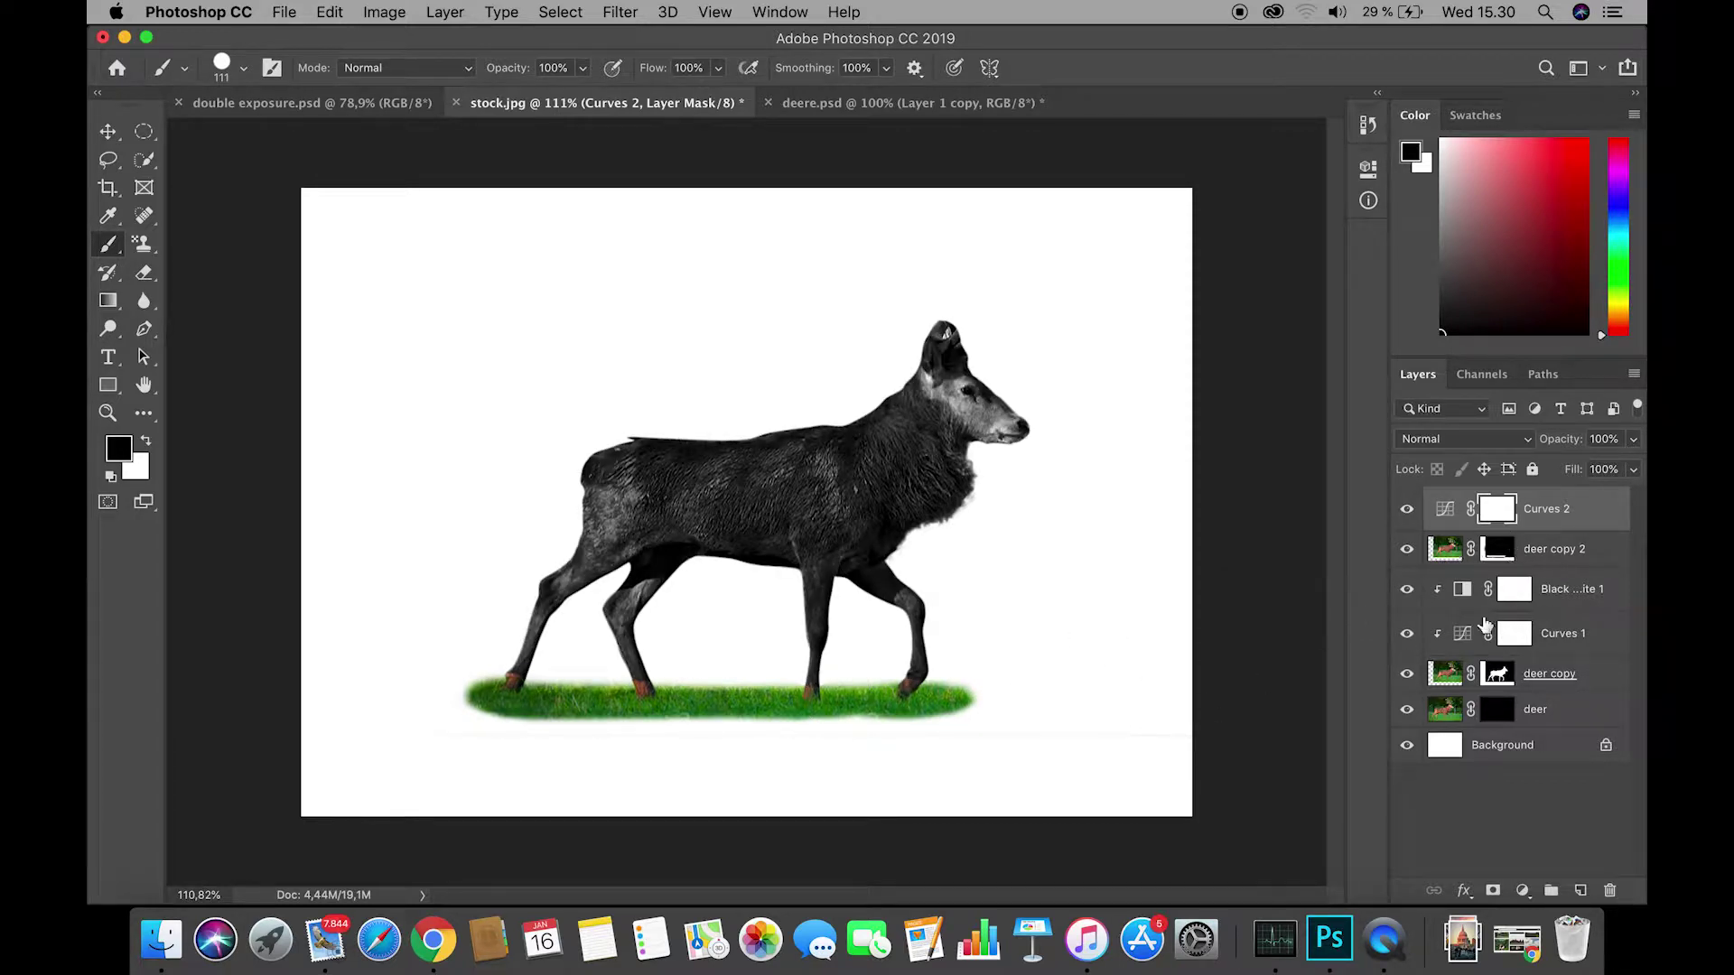
{"action": "left_click", "coordinate": [1499, 529], "text": "alt"}
Add a clipped Black & White adjustment for the grass with Reds 201, Yellows 128 and Greens 145.
{"action": "left_click", "coordinate": [1523, 890]}
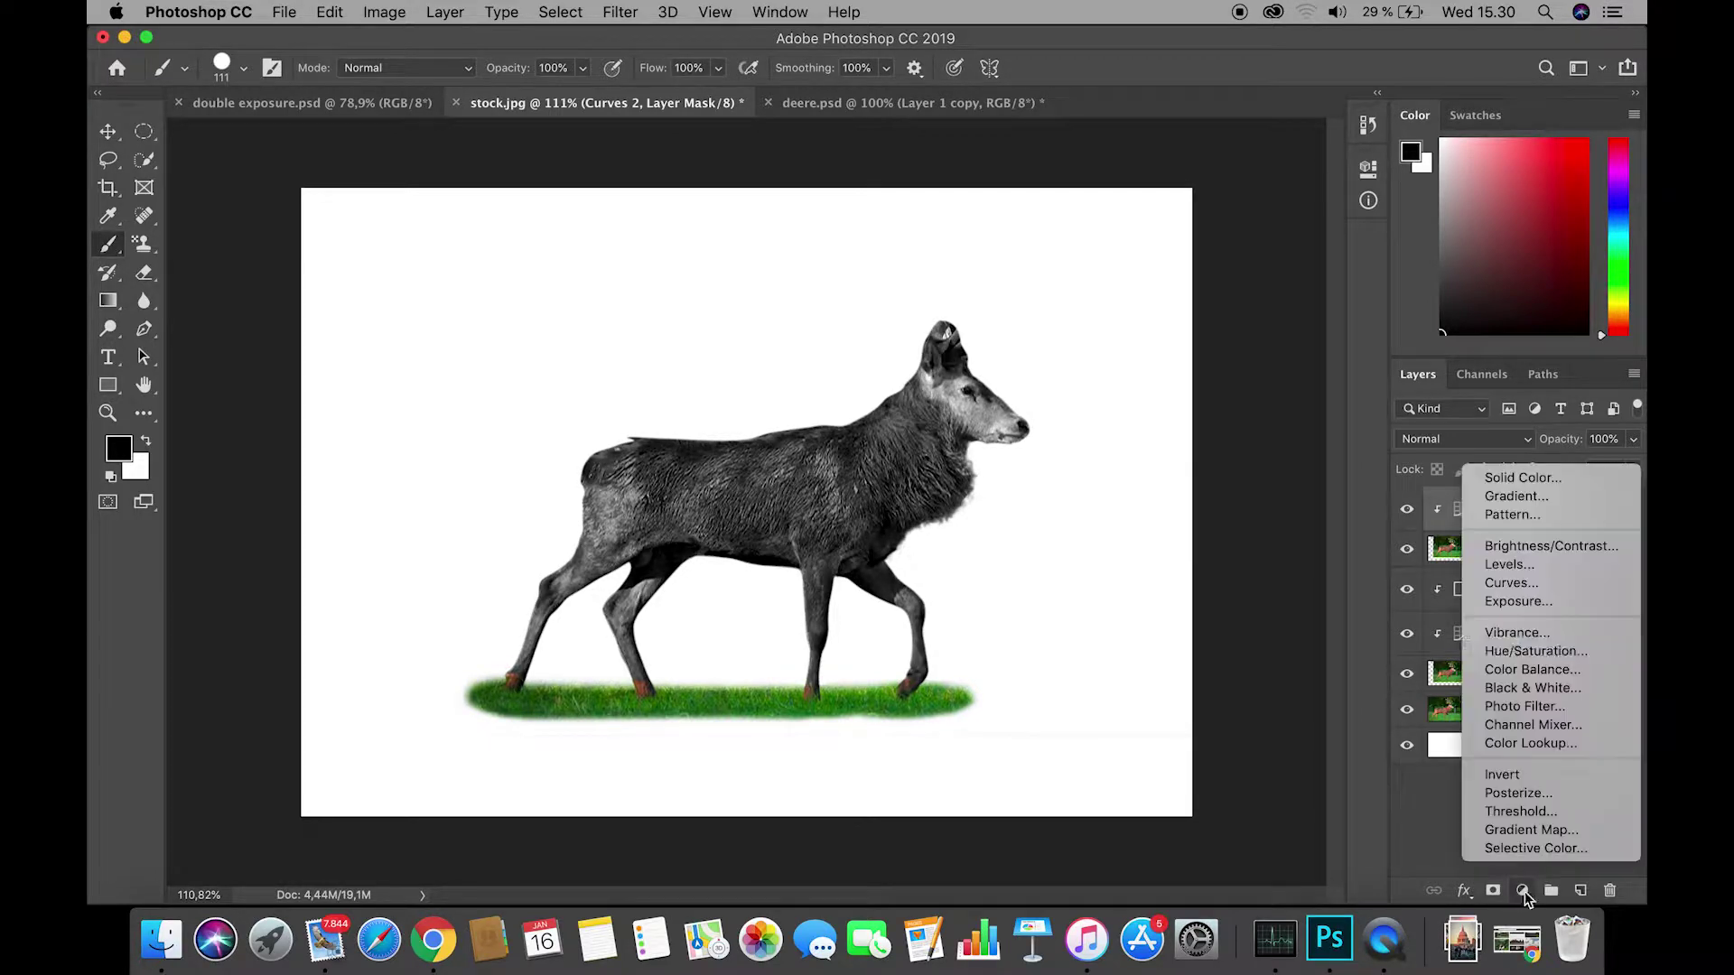
{"action": "left_click", "coordinate": [1515, 687]}
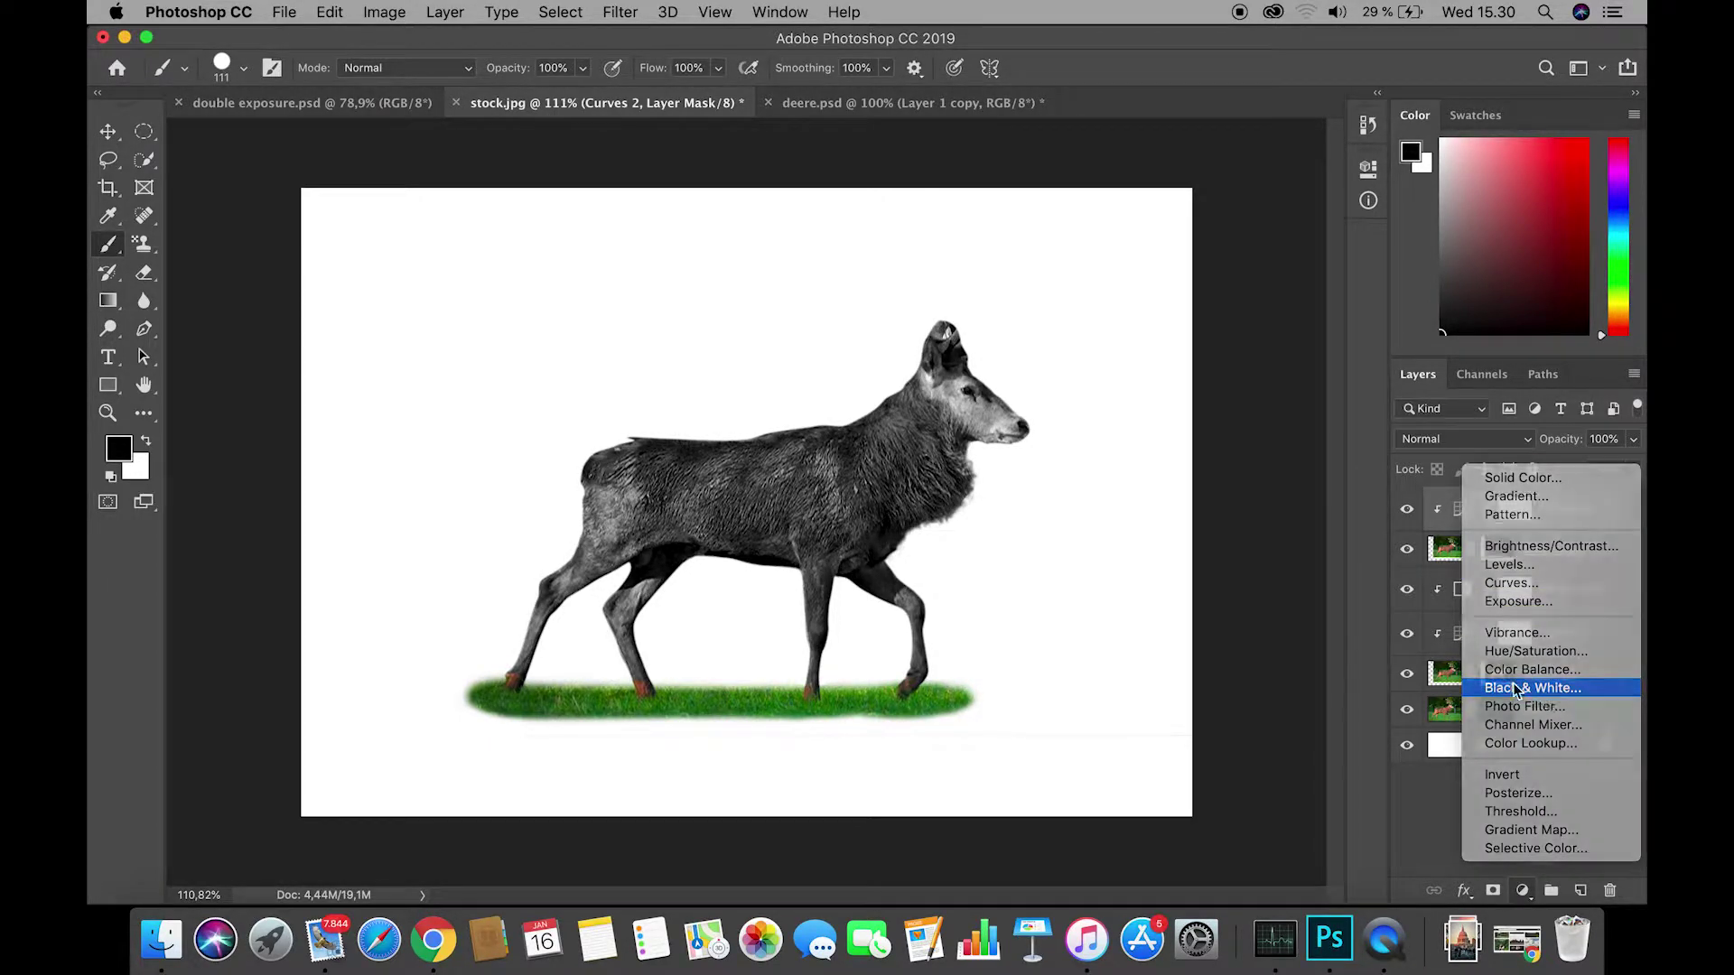
{"action": "left_click", "coordinate": [1181, 528]}
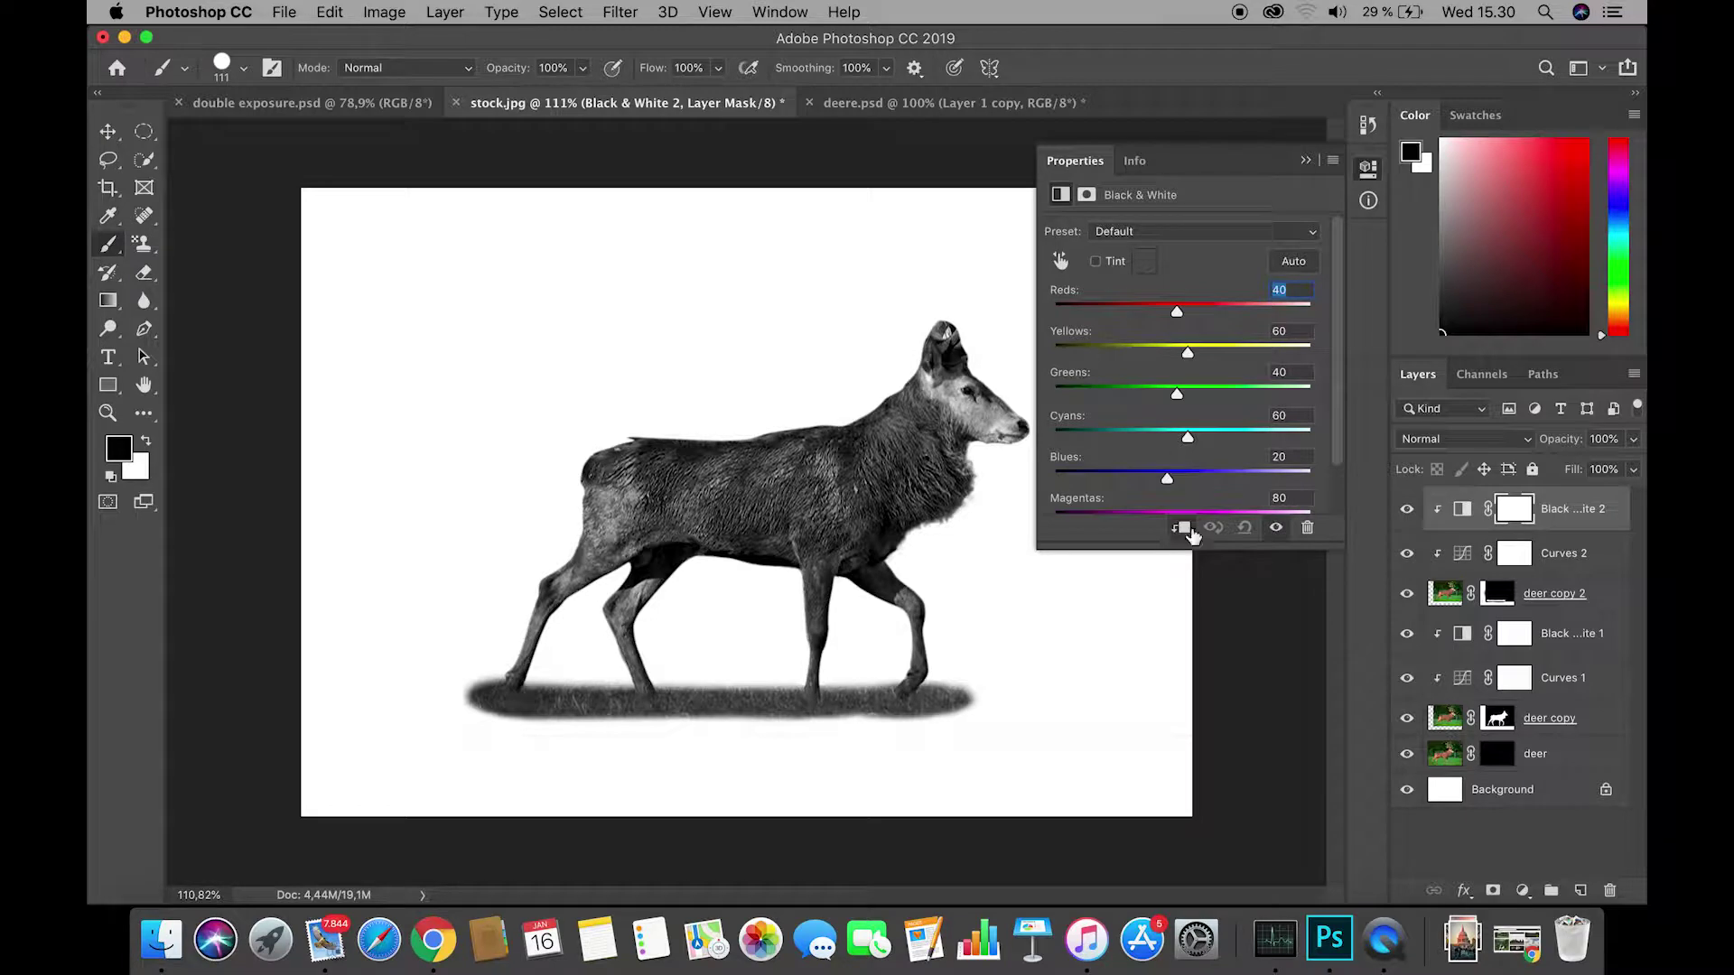
{"action": "left_click_drag", "start_coordinate": [1177, 316], "coordinate": [1297, 310]}
{"action": "left_click_drag", "start_coordinate": [1193, 353], "coordinate": [1315, 319]}
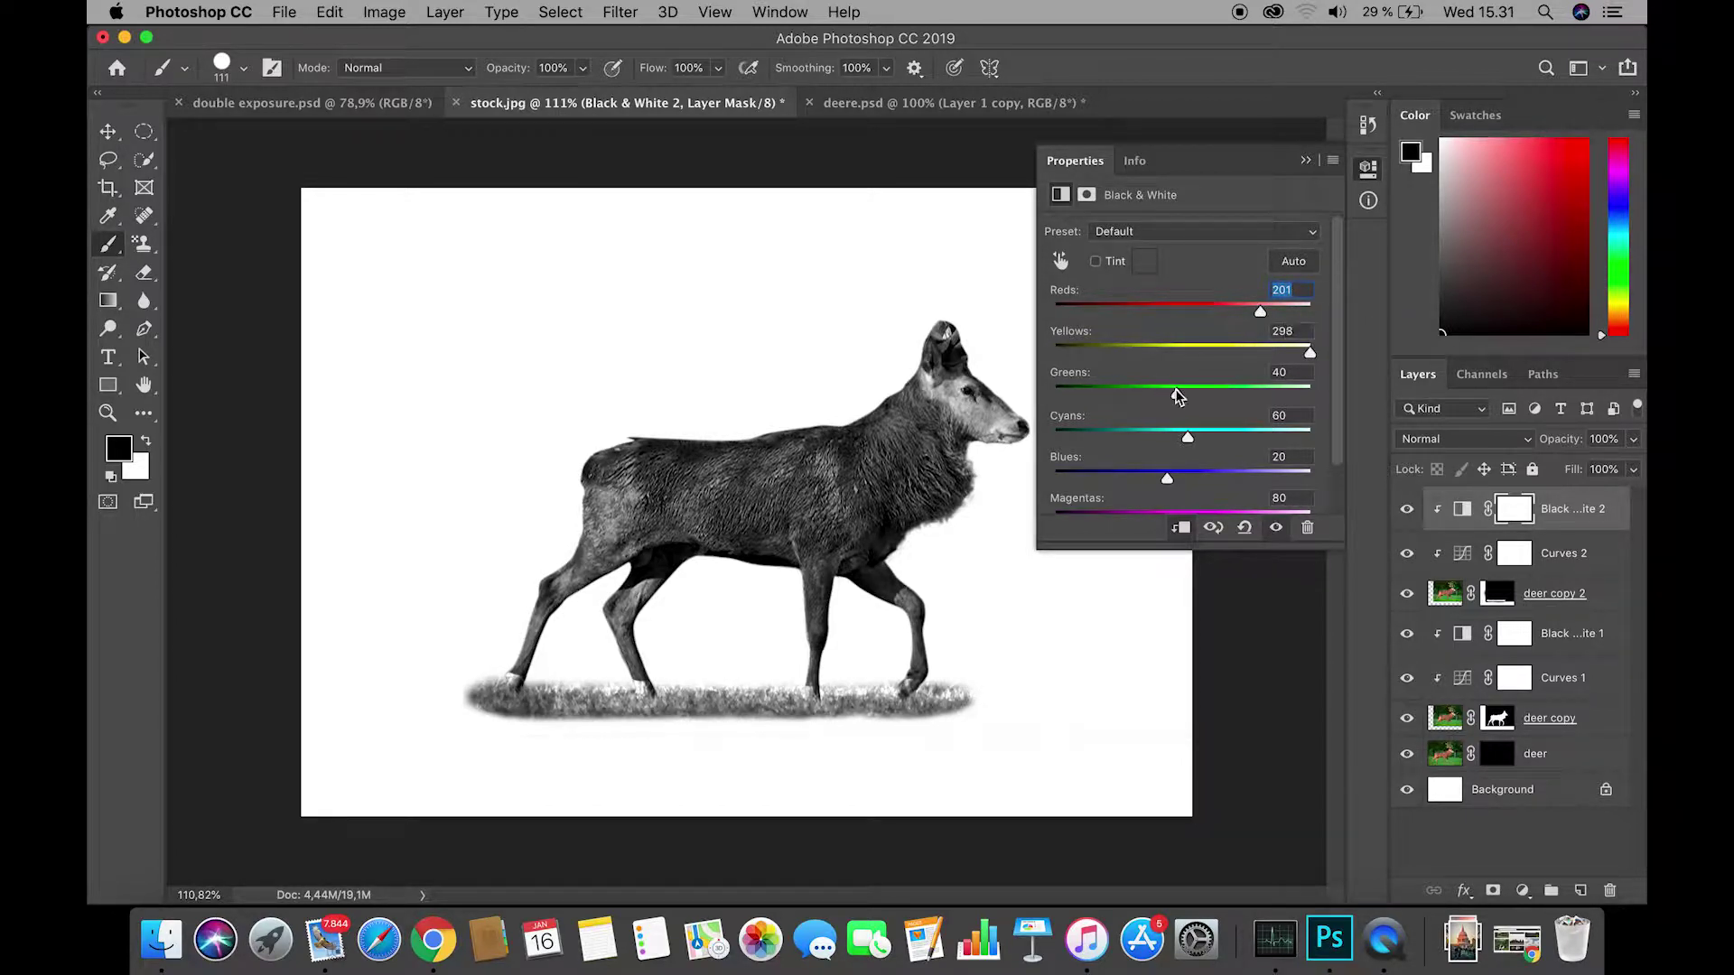
{"action": "mouse_move", "coordinate": [1178, 395]}
{"action": "left_mouse_down"}
{"action": "mouse_move", "coordinate": [1318, 396]}
{"action": "mouse_move", "coordinate": [1134, 397]}
{"action": "mouse_move", "coordinate": [1231, 395]}
{"action": "left_mouse_up"}
{"action": "left_click_drag", "start_coordinate": [1311, 352], "coordinate": [1226, 353]}
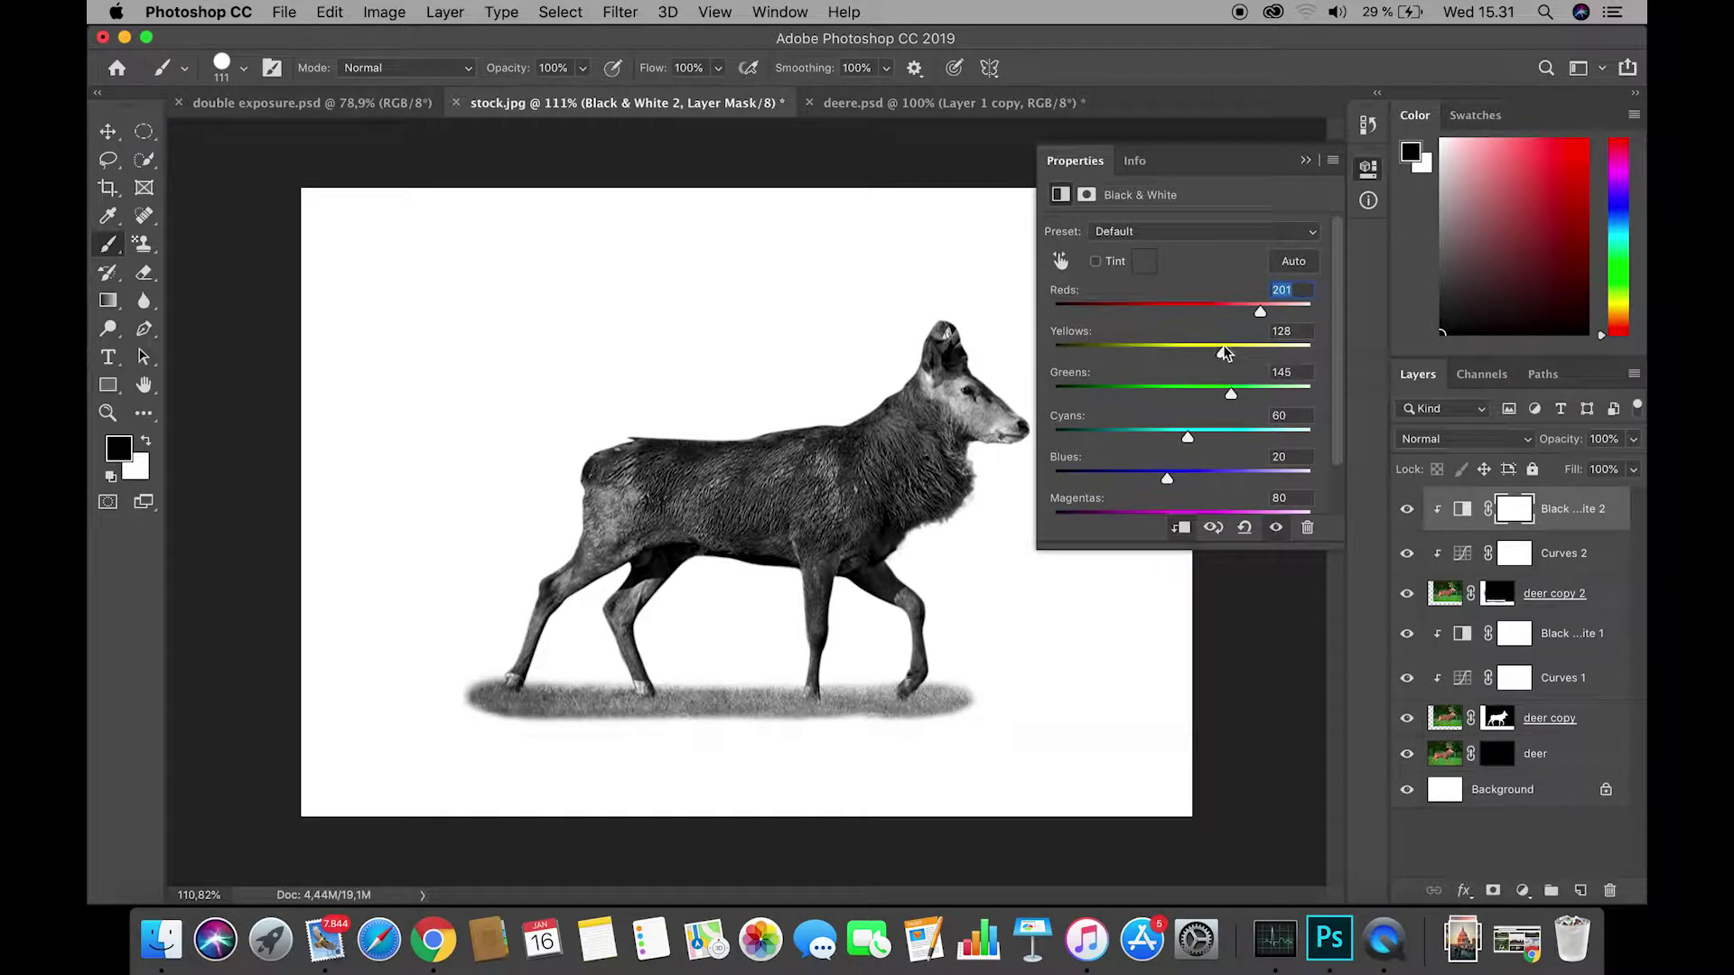
{"action": "left_click", "coordinate": [1305, 160]}
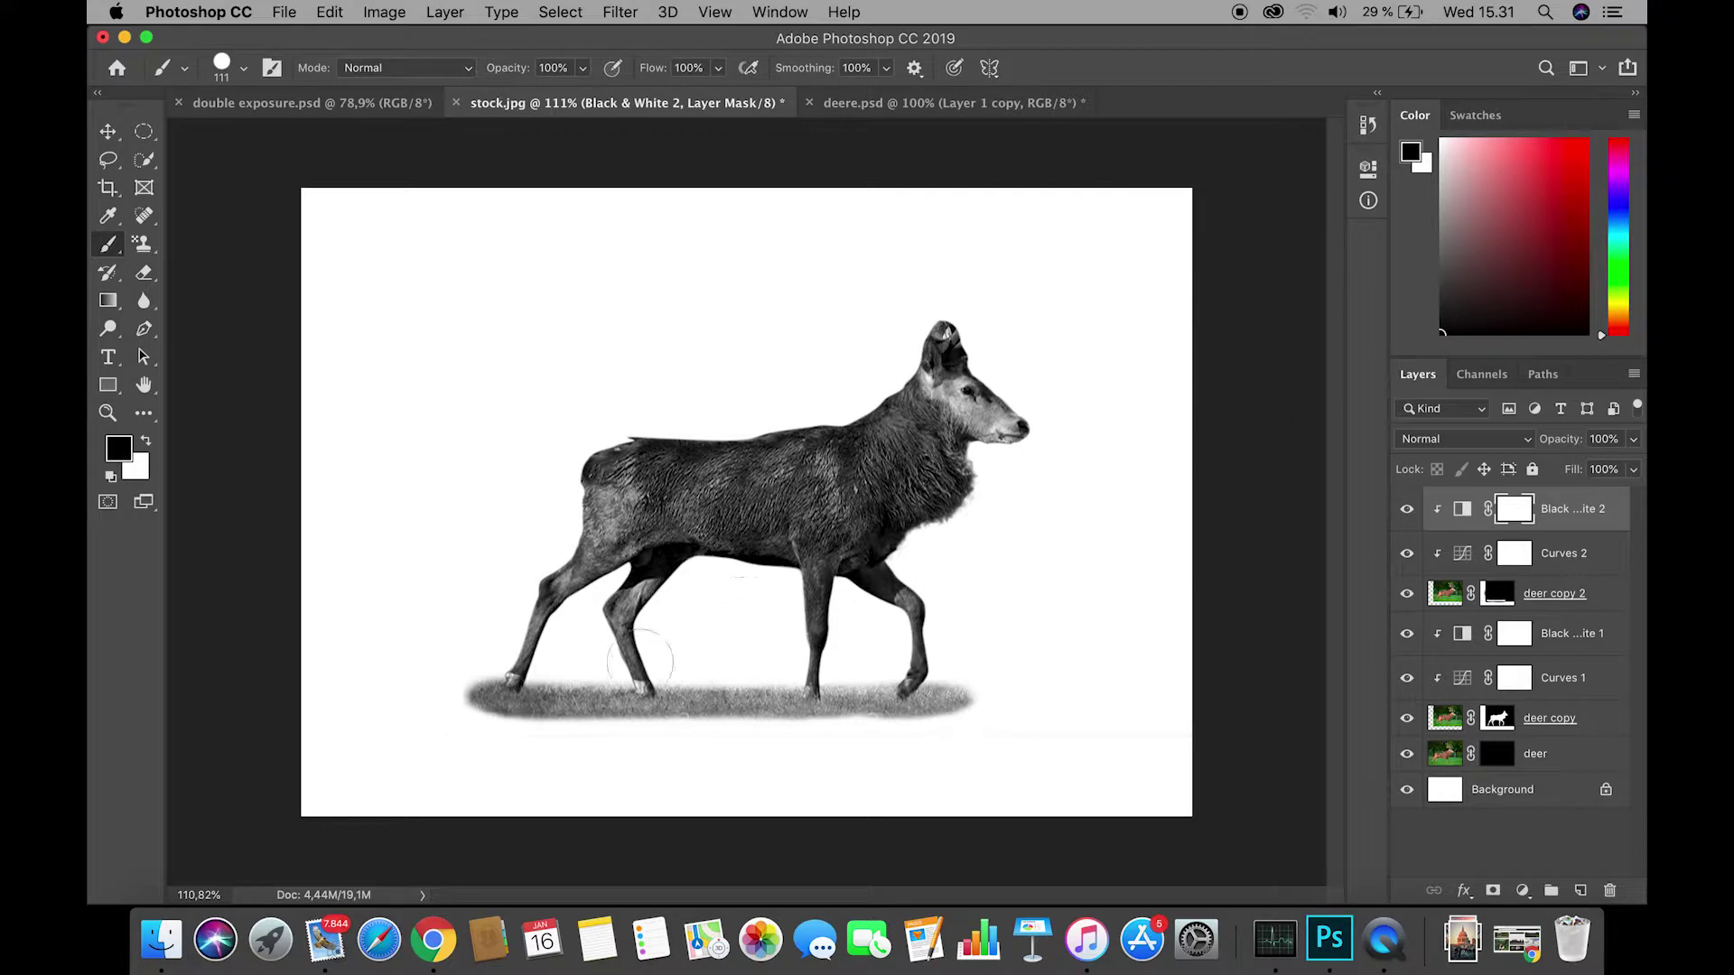
Target the deer copy 2 mask and soften the 111 px brush to 0% hardness.
{"action": "left_click", "coordinate": [1498, 593]}
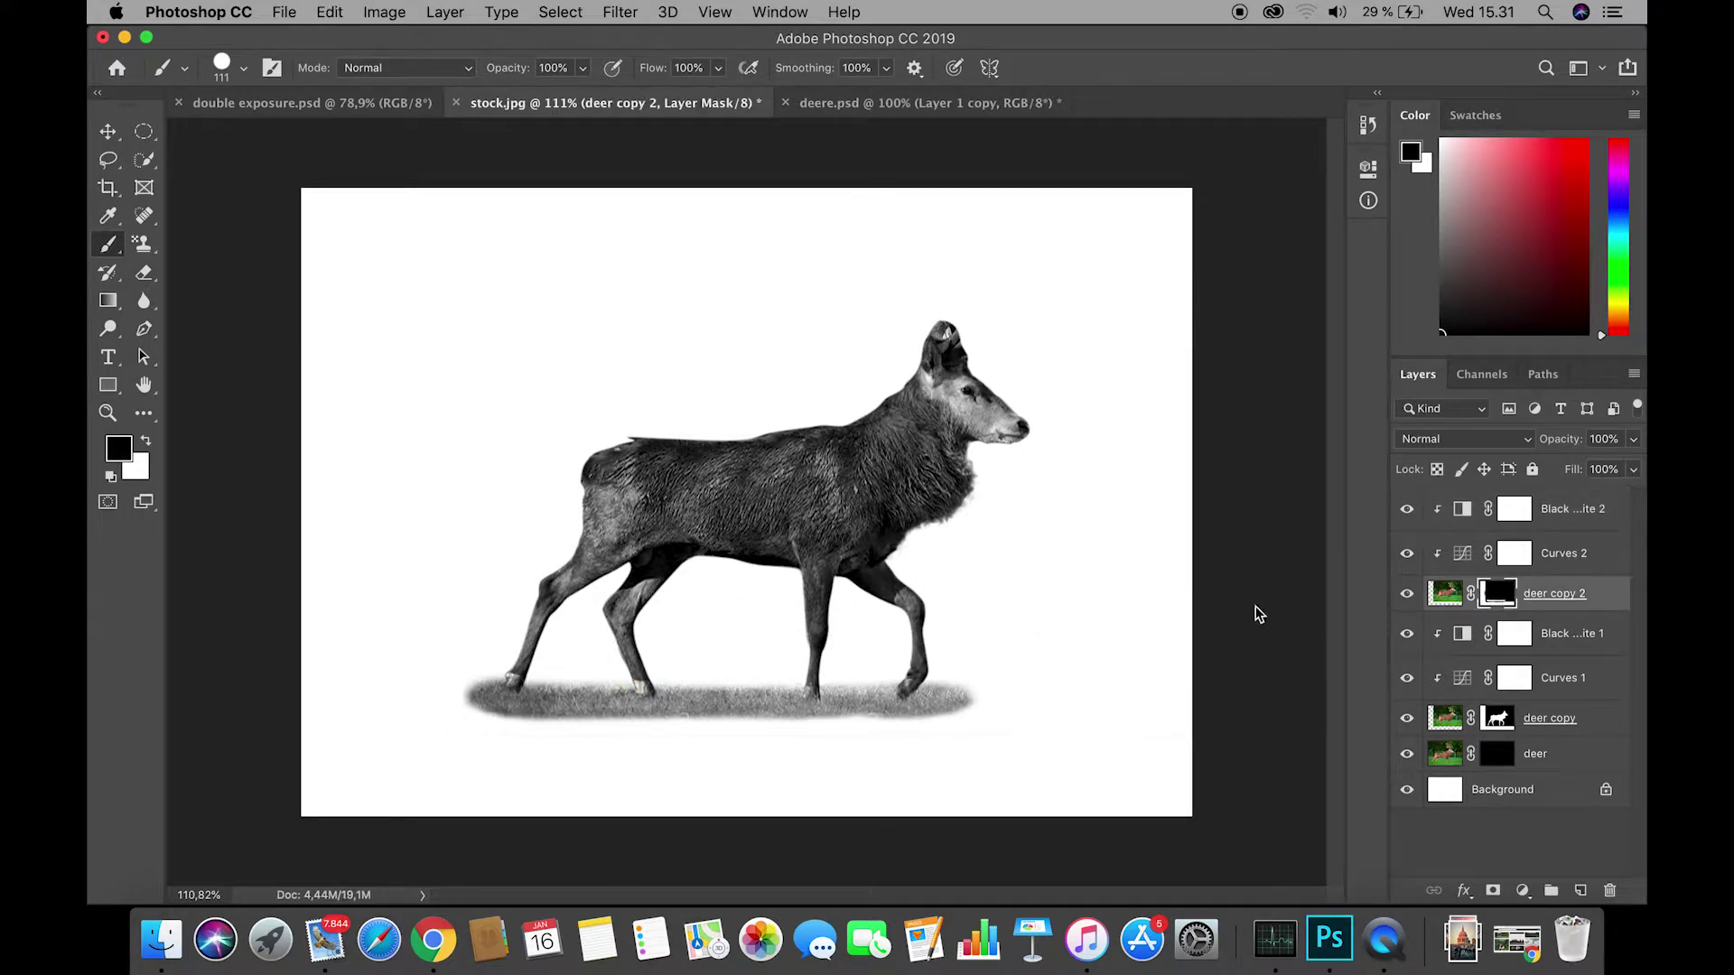
{"action": "right_click", "coordinate": [819, 621]}
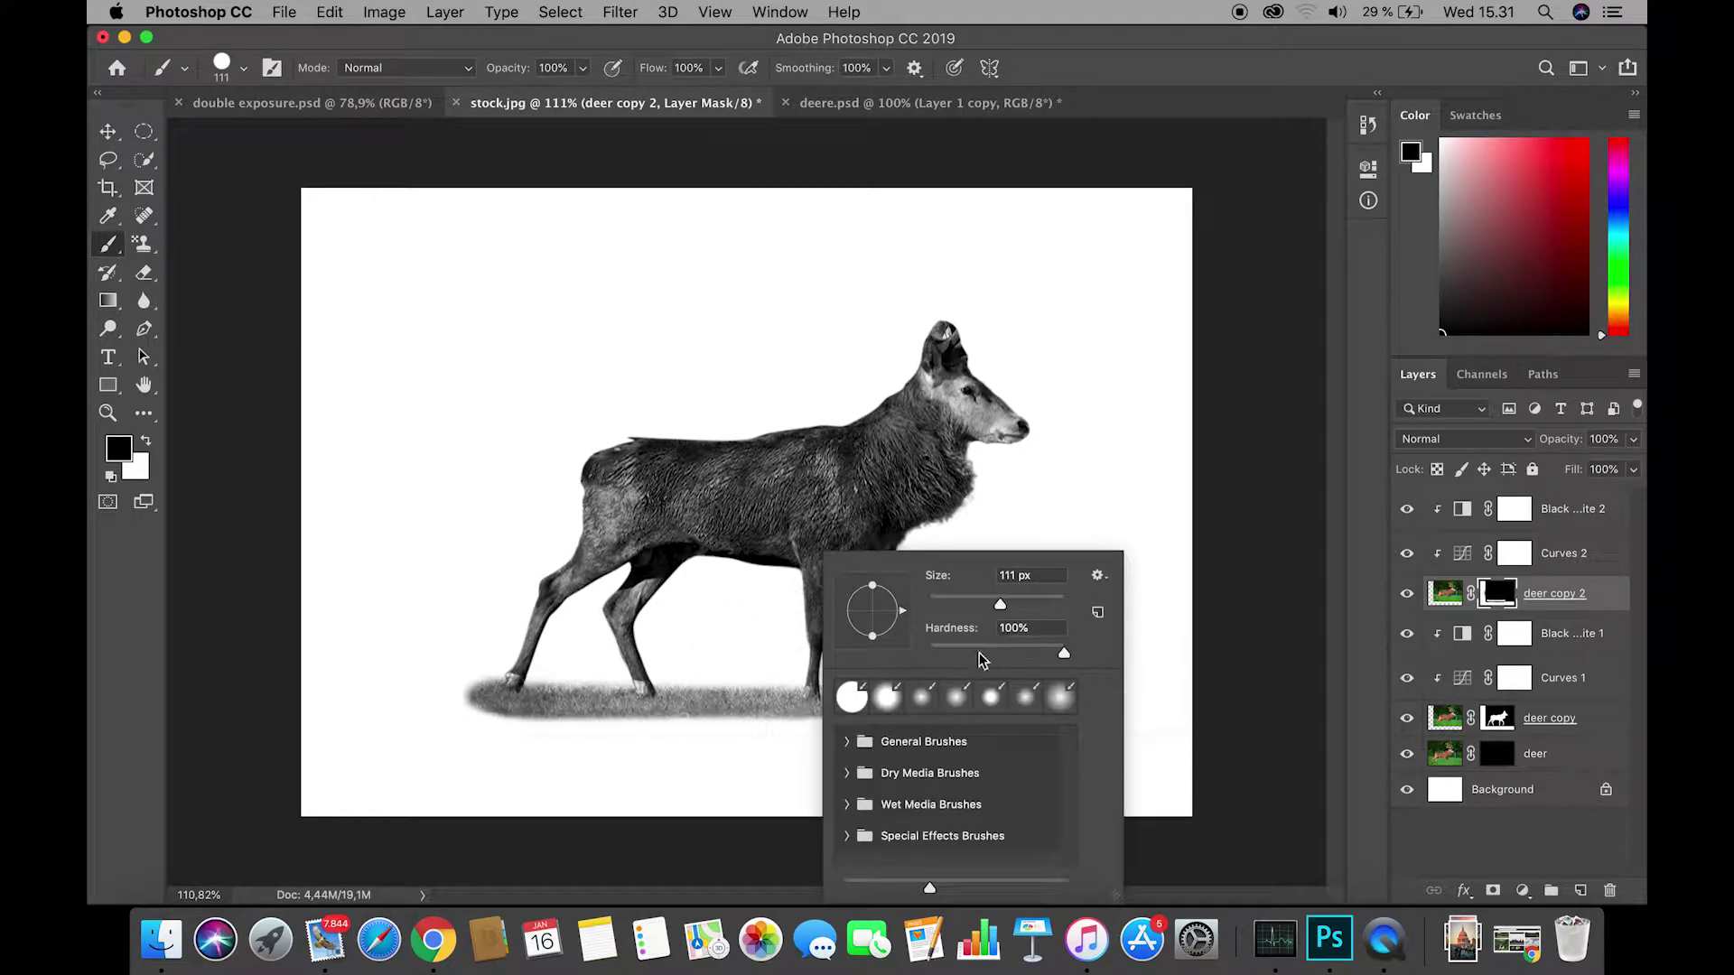
{"action": "left_click_drag", "start_coordinate": [983, 654], "coordinate": [910, 658]}
{"action": "left_click_drag", "start_coordinate": [643, 654], "coordinate": [736, 649]}
{"action": "left_click_drag", "start_coordinate": [625, 730], "coordinate": [675, 648]}
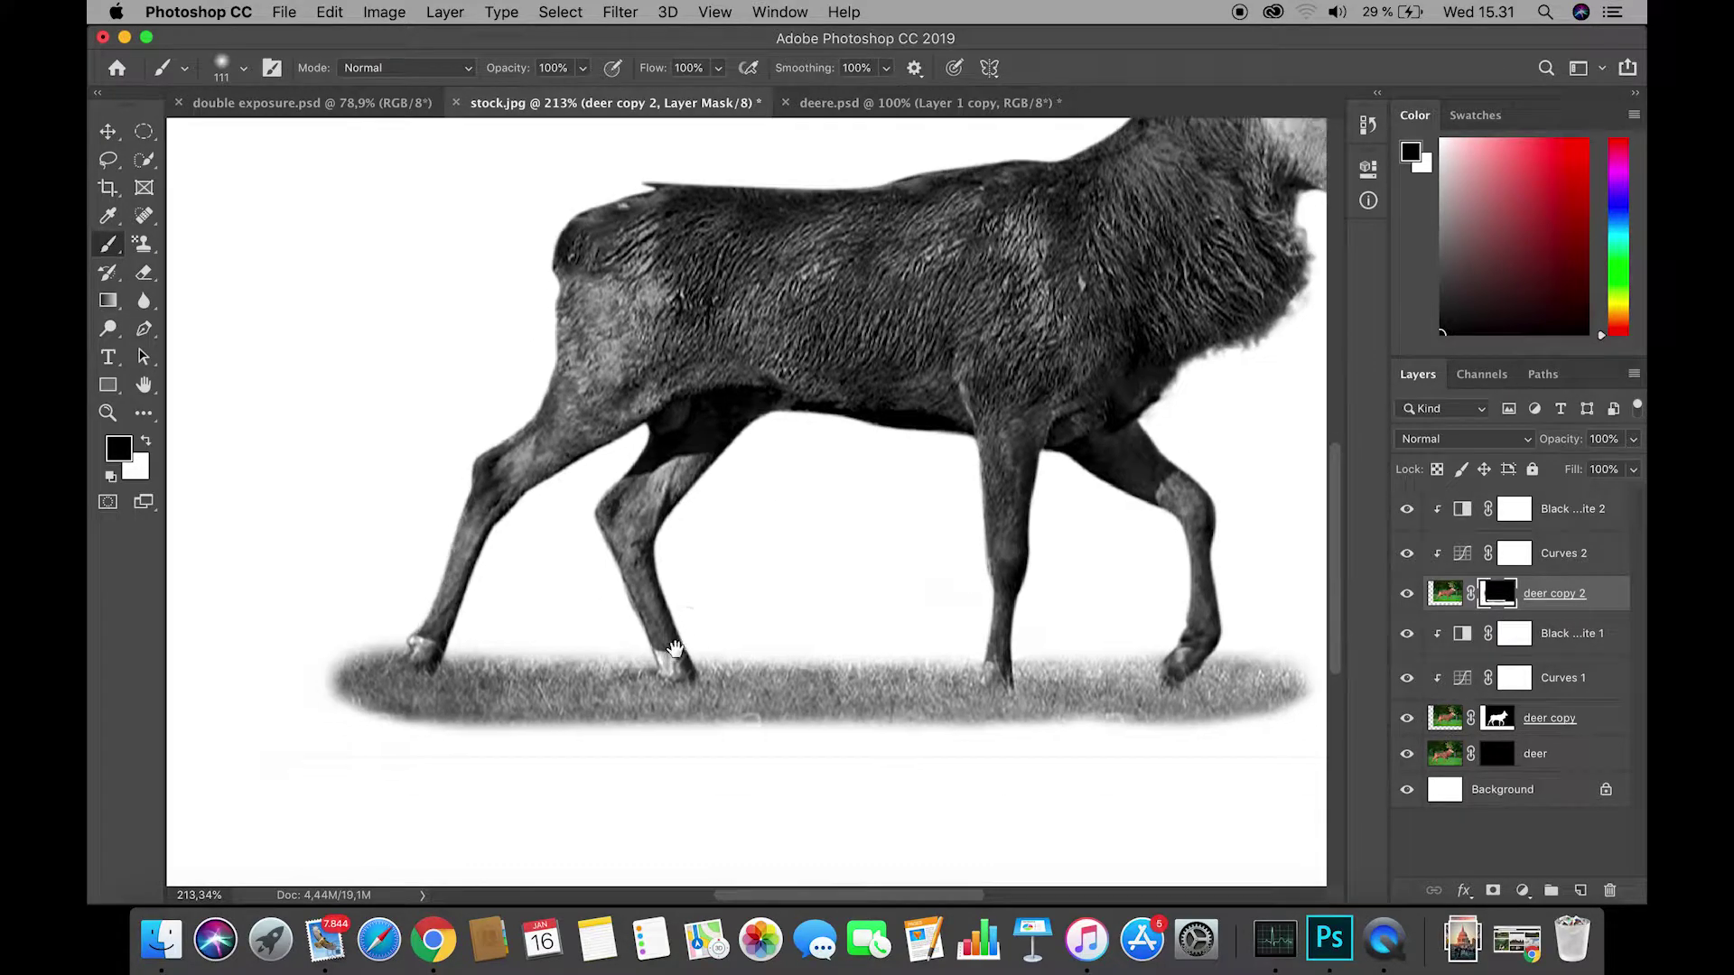
Try to mask out the pale remnant over a rear hoof on deer copy 2 with a 68 px soft brush.
{"action": "right_click", "coordinate": [681, 643]}
{"action": "left_click", "coordinate": [838, 604]}
{"action": "key", "text": "Return"}
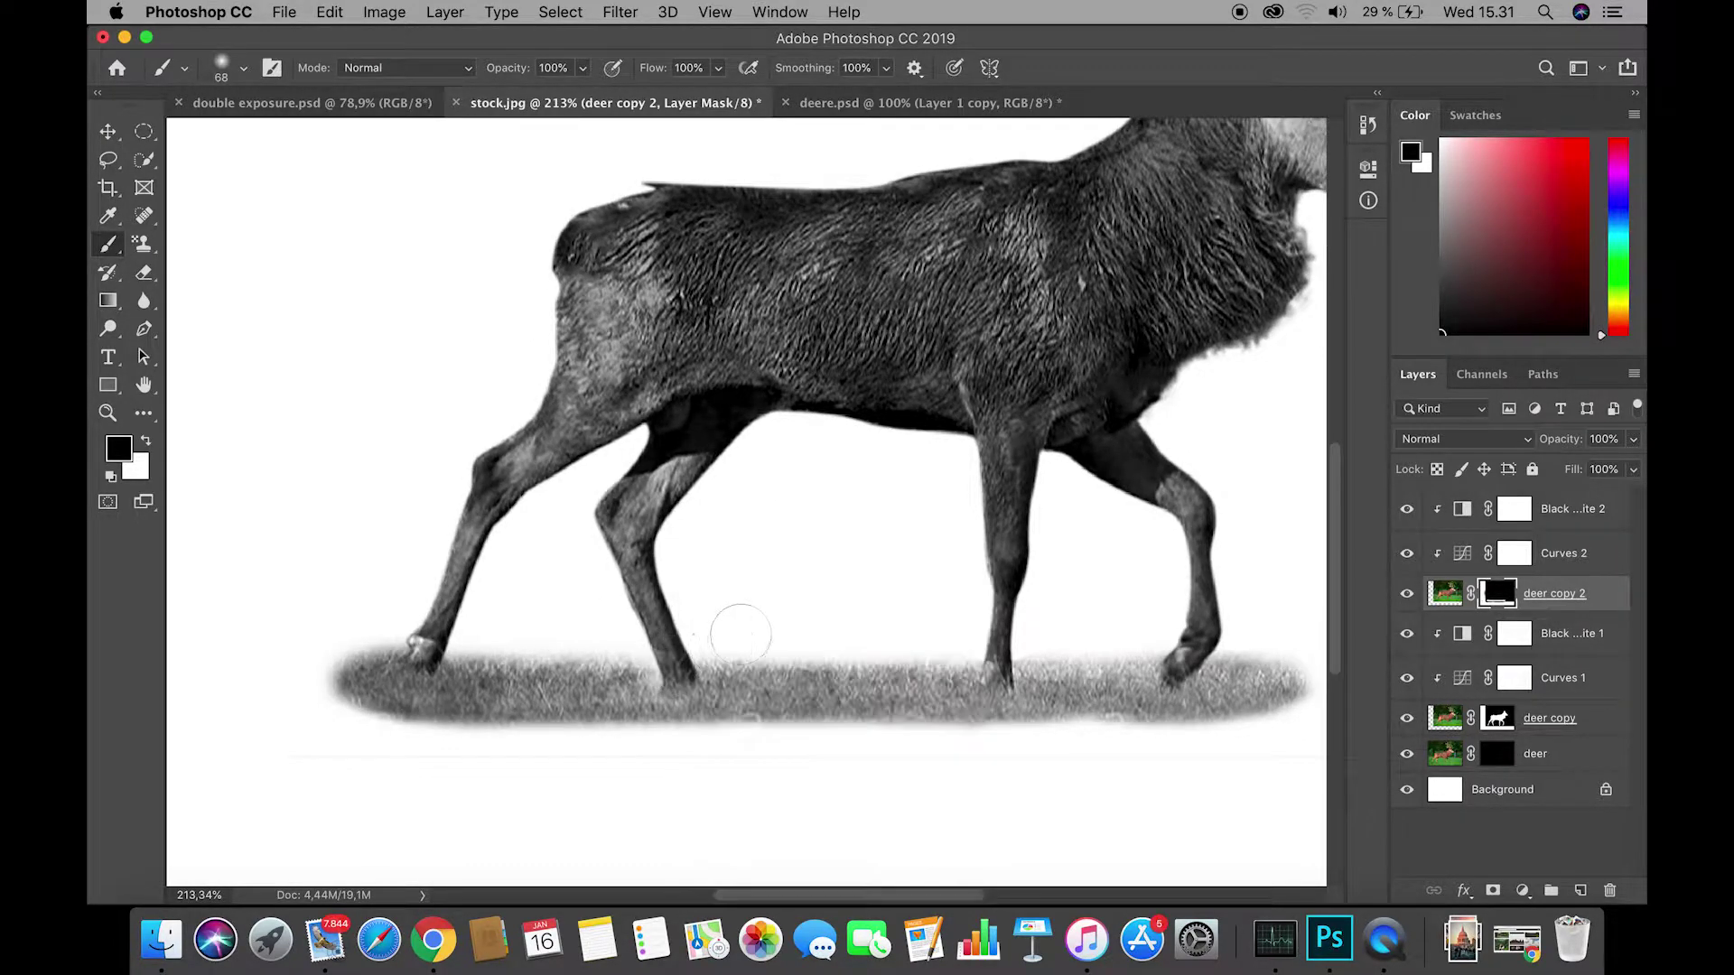
{"action": "key", "text": "super+z"}
Mask out the pale leg remnants over the hooves on deer copy 2 with a 30 px soft black brush.
{"action": "left_click_drag", "start_coordinate": [740, 631], "coordinate": [724, 569]}
{"action": "right_click", "coordinate": [723, 569]}
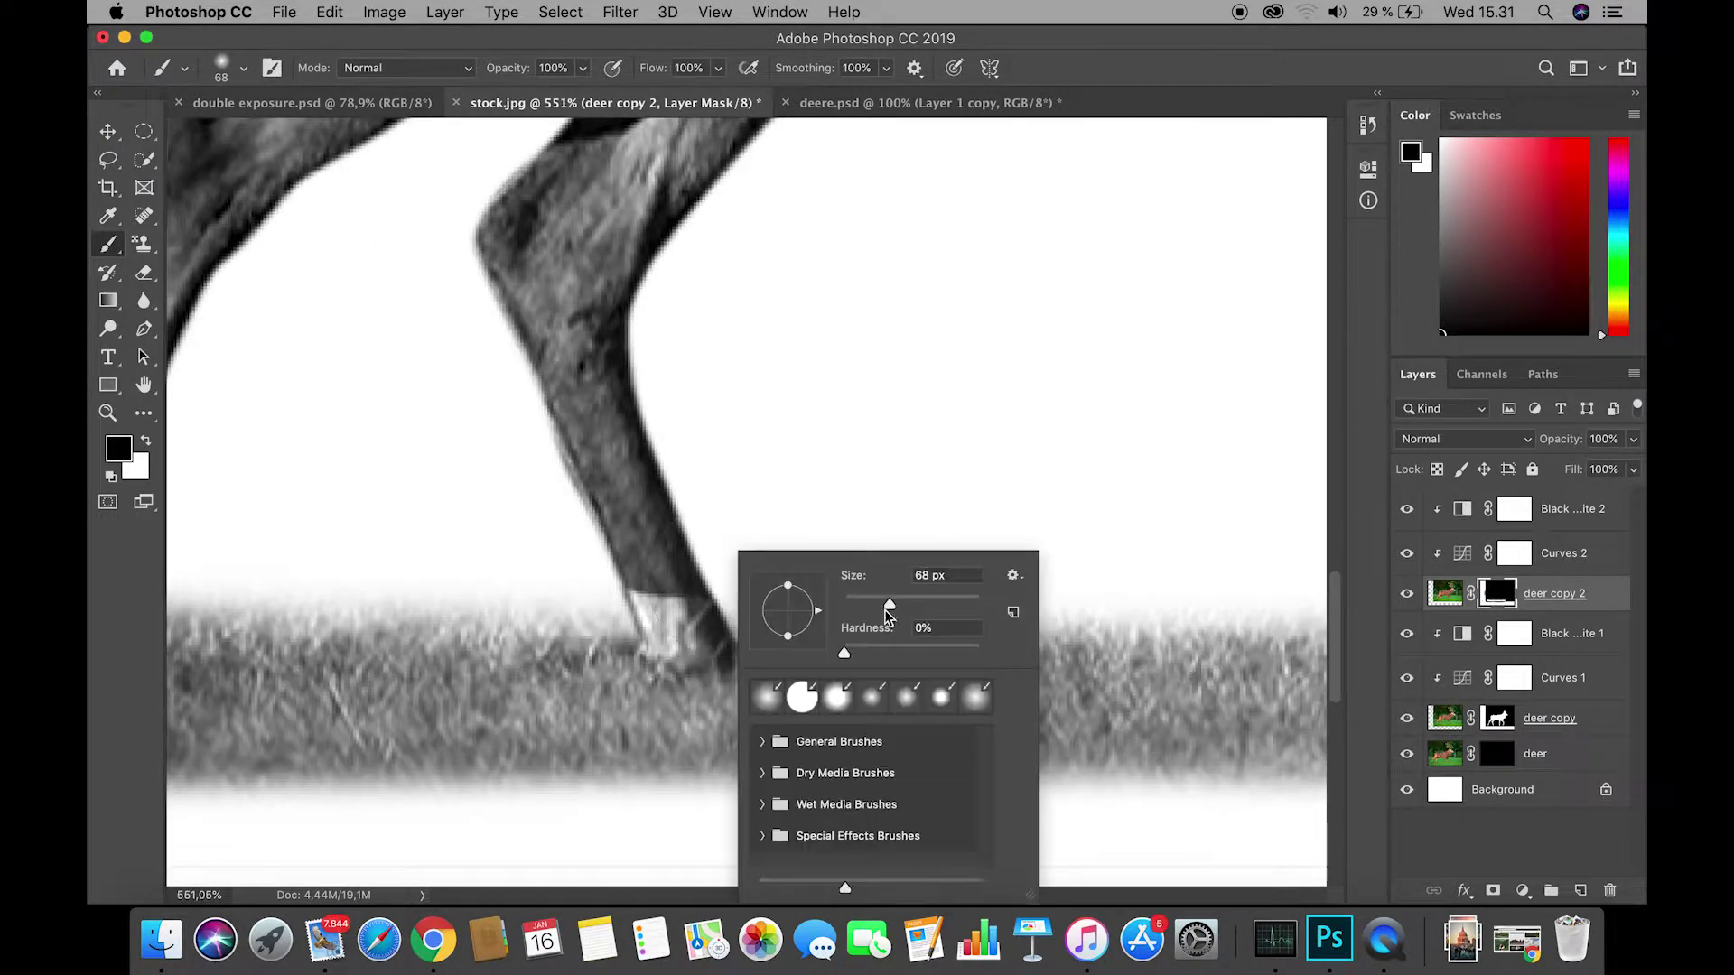
{"action": "left_click_drag", "start_coordinate": [882, 608], "coordinate": [862, 608]}
{"action": "key", "text": "Return"}
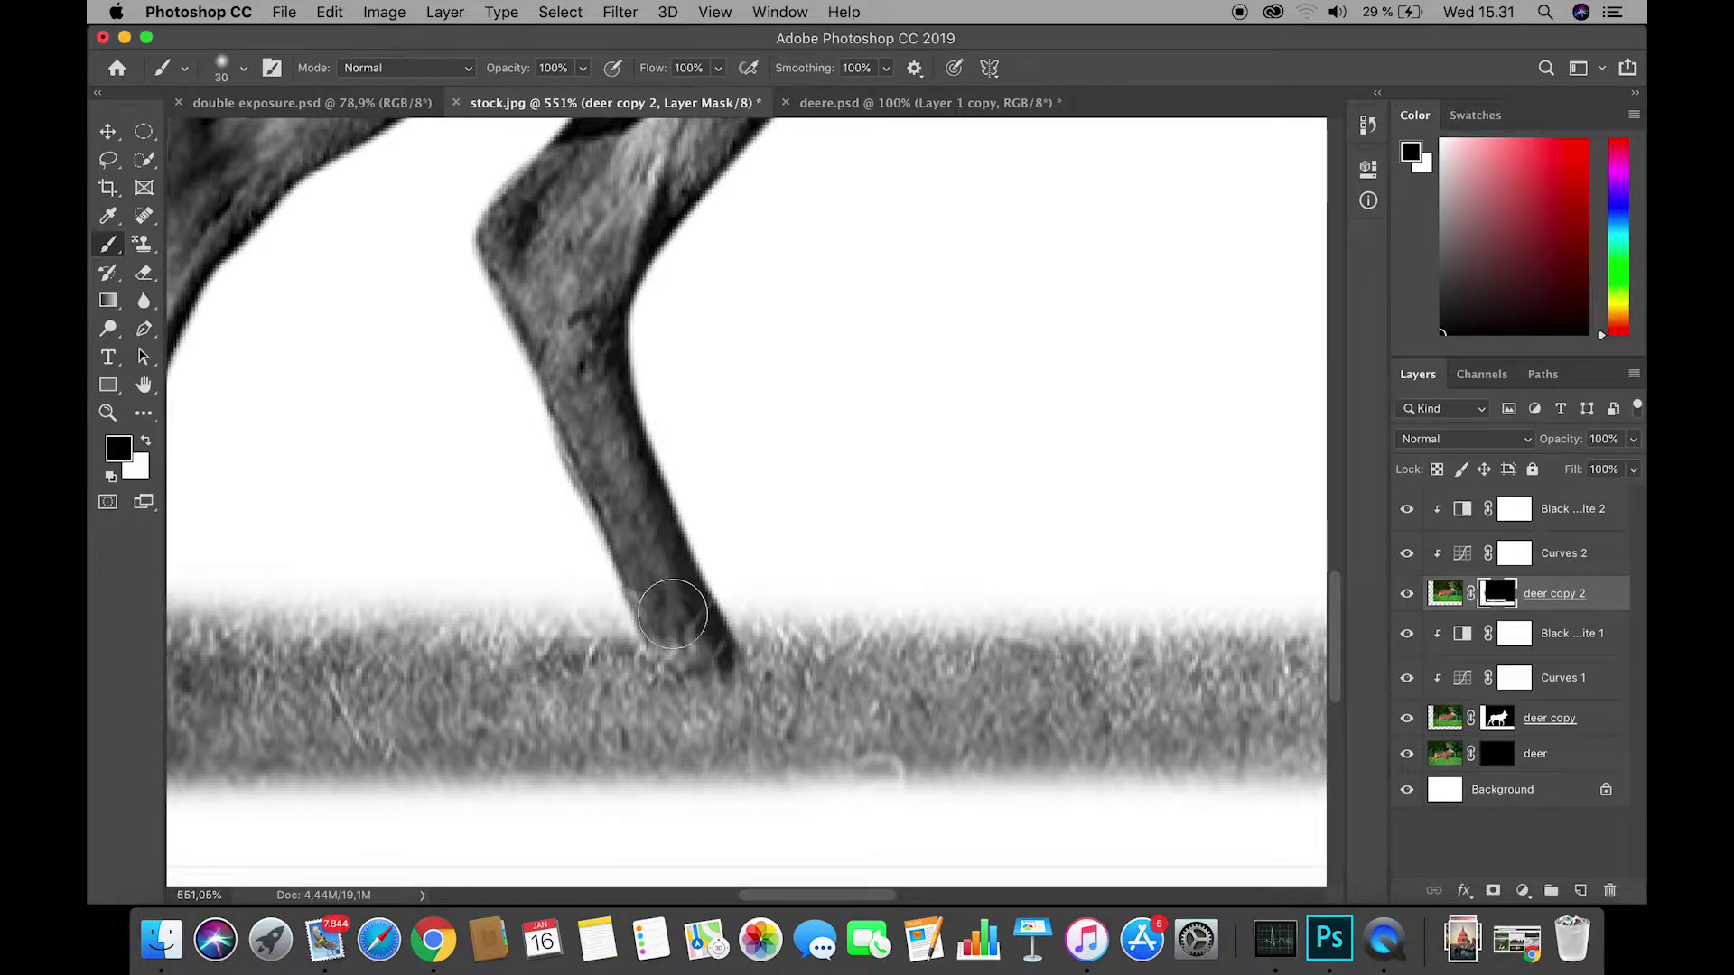
{"action": "left_click_drag", "start_coordinate": [853, 528], "coordinate": [964, 507]}
{"action": "left_click_drag", "start_coordinate": [462, 511], "coordinate": [421, 535]}
{"action": "left_click_drag", "start_coordinate": [1165, 499], "coordinate": [770, 487]}
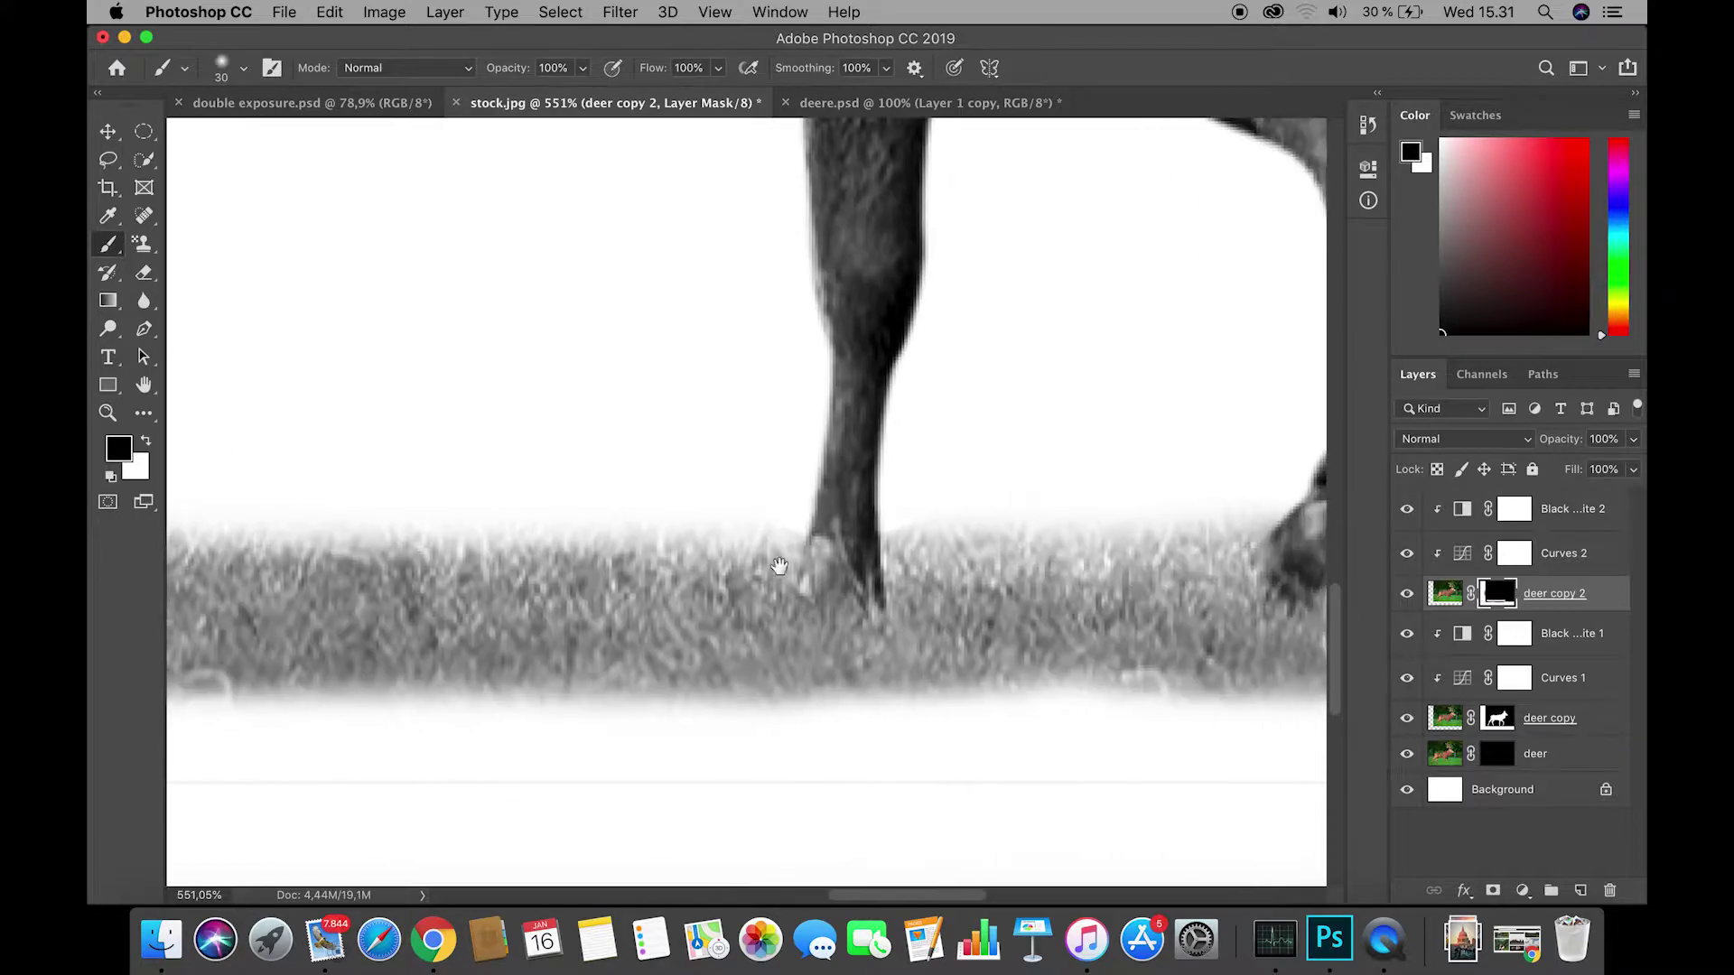
{"action": "left_click_drag", "start_coordinate": [806, 566], "coordinate": [834, 558]}
{"action": "left_click_drag", "start_coordinate": [787, 503], "coordinate": [376, 476]}
{"action": "left_click_drag", "start_coordinate": [914, 487], "coordinate": [947, 473]}
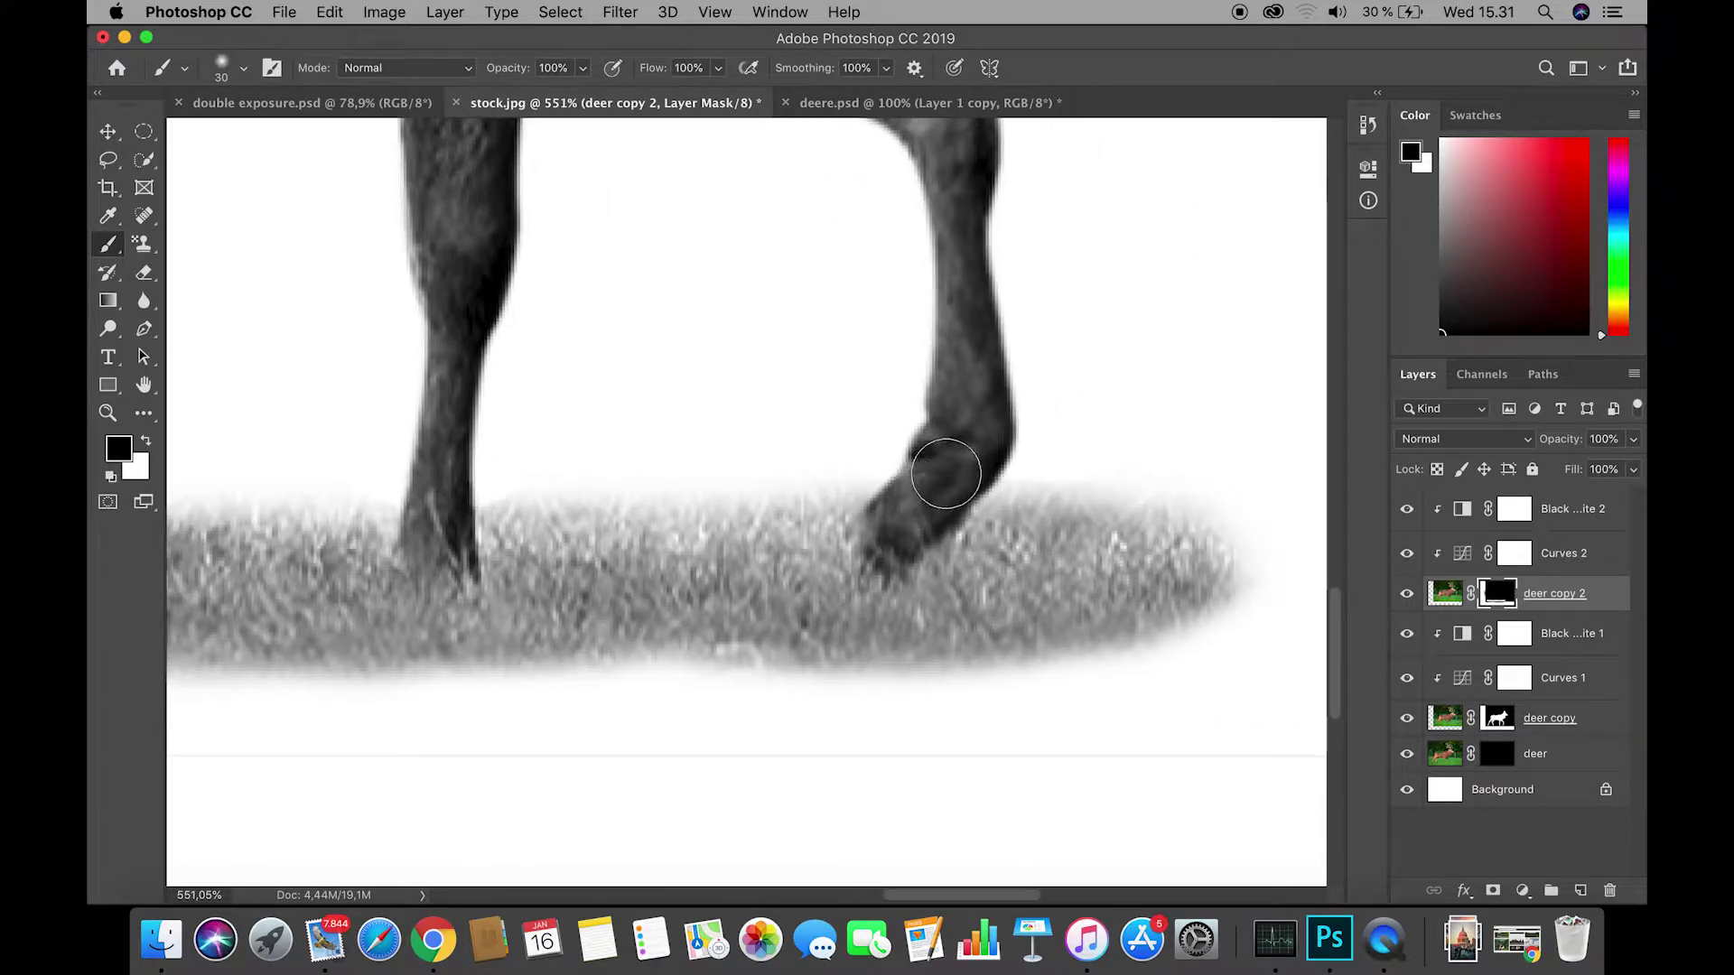
{"action": "mouse_move", "coordinate": [1122, 452]}
{"action": "left_mouse_down"}
{"action": "mouse_move", "coordinate": [824, 468]}
{"action": "mouse_move", "coordinate": [936, 465]}
{"action": "left_mouse_up"}
{"action": "key", "text": "super+0"}
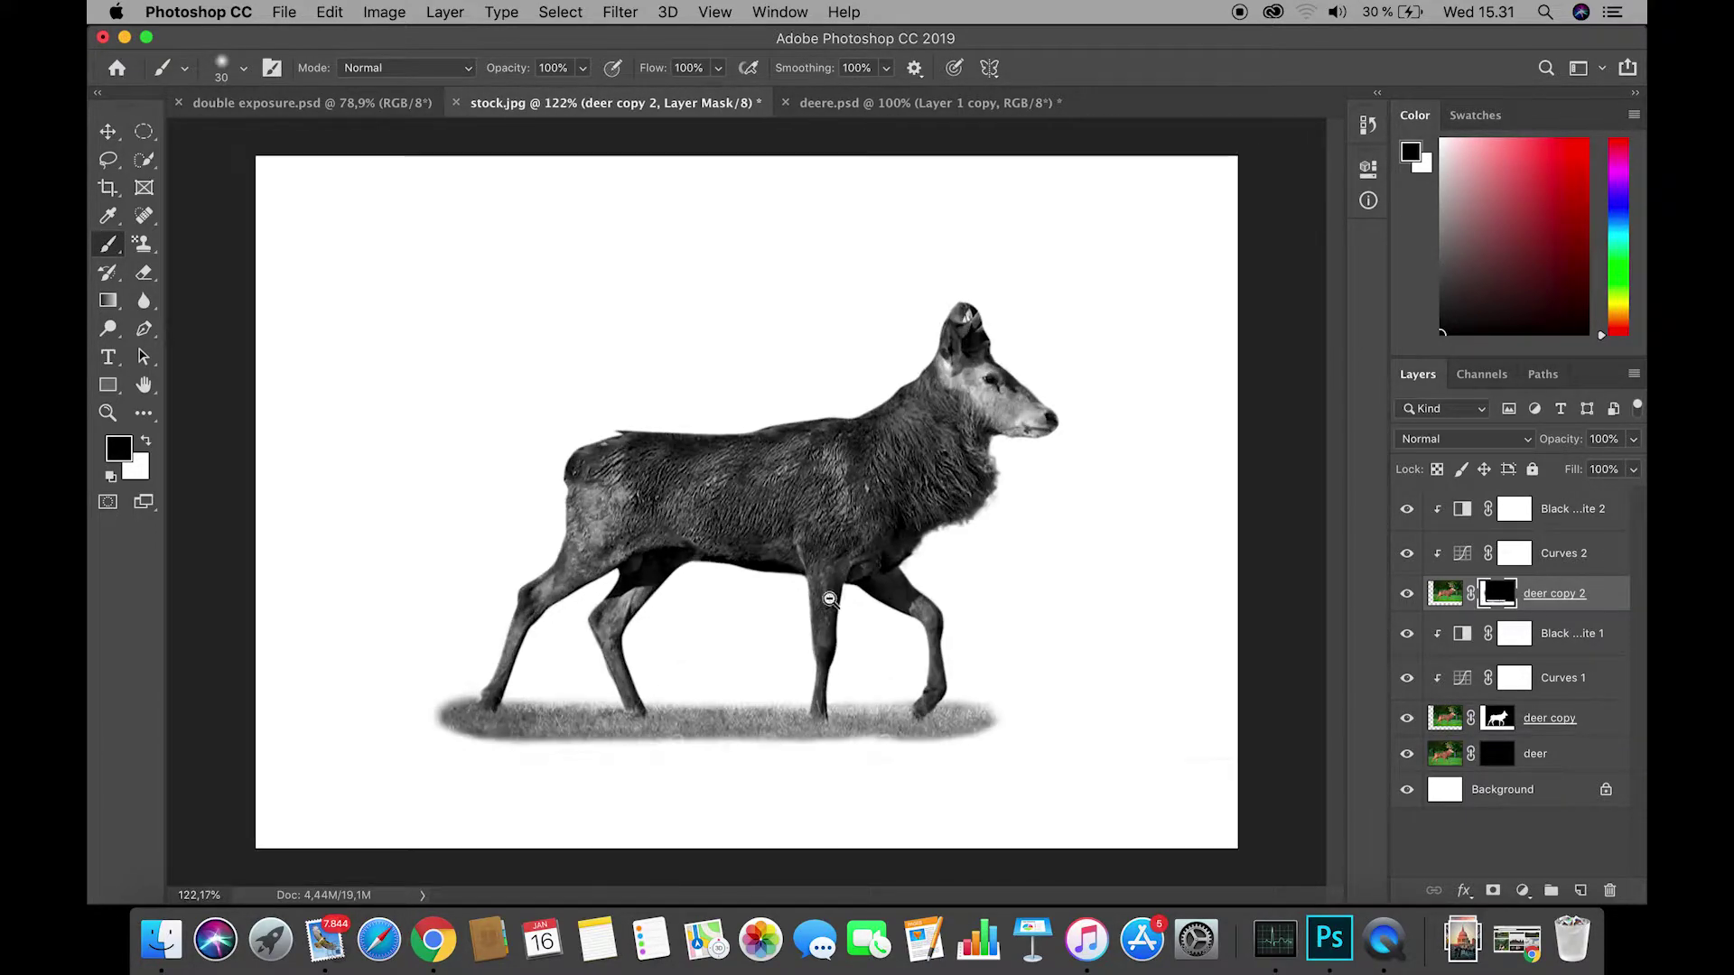
Trim the grass strip's lower edge on the deer copy 2 mask with a 43 px soft brush, undoing the last stroke.
{"action": "right_click", "coordinate": [450, 719]}
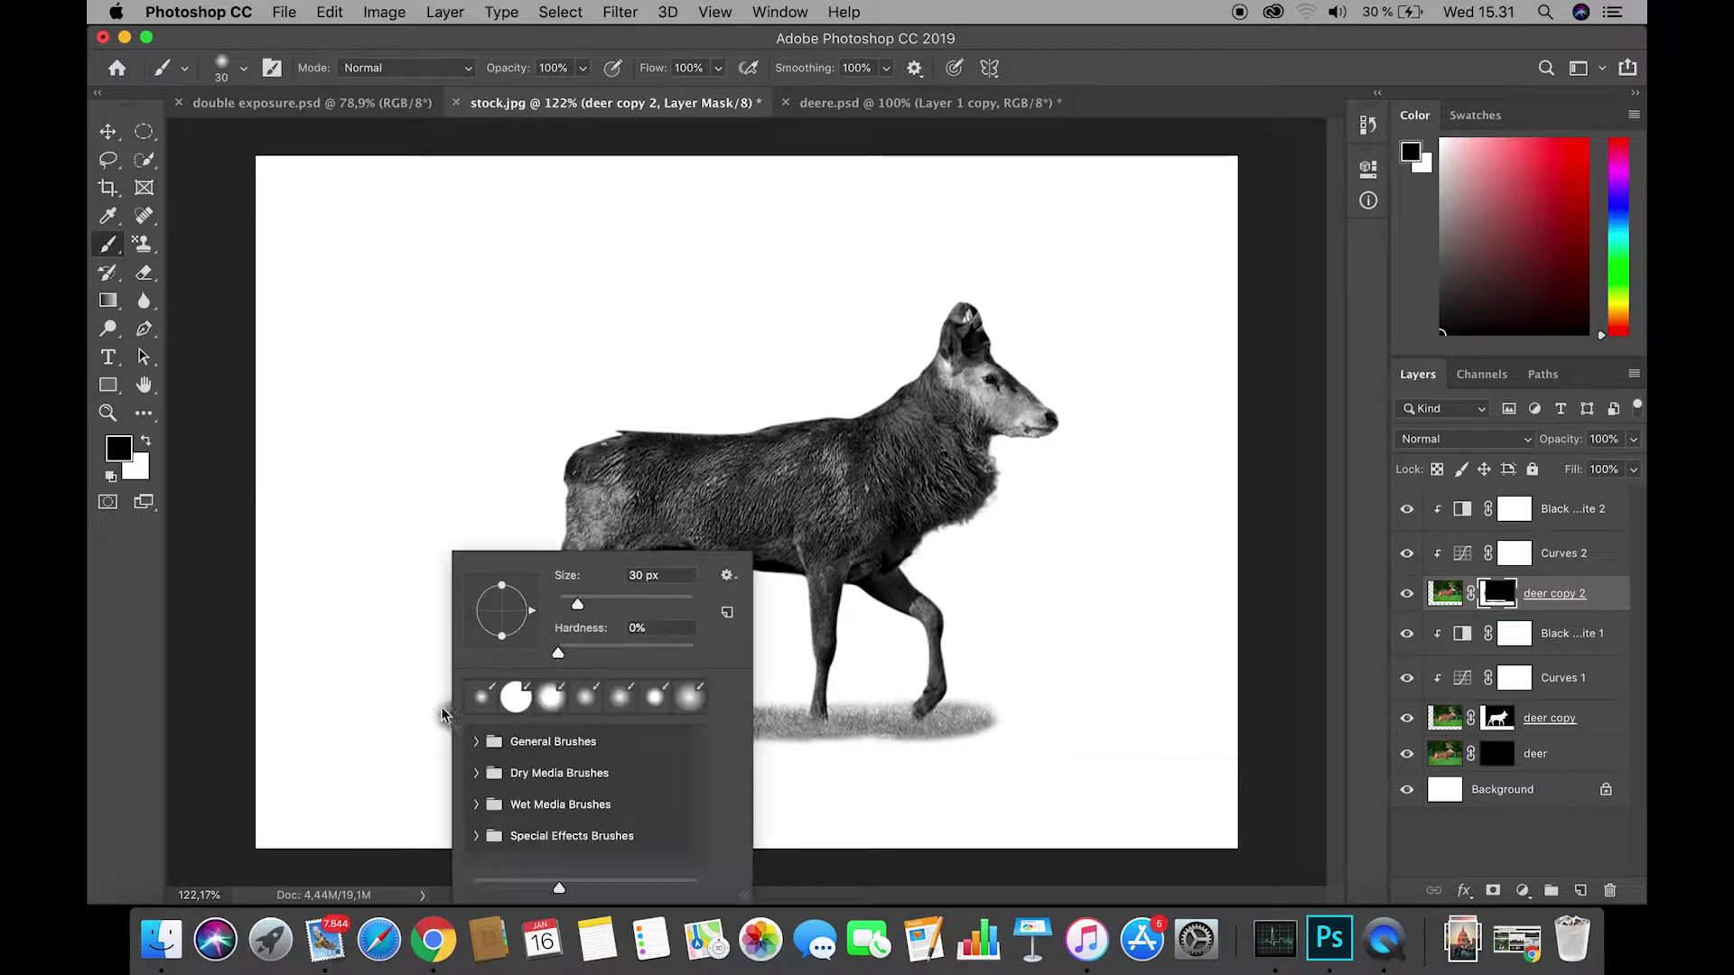
{"action": "left_click_drag", "start_coordinate": [622, 605], "coordinate": [587, 605]}
{"action": "left_click", "coordinate": [305, 745]}
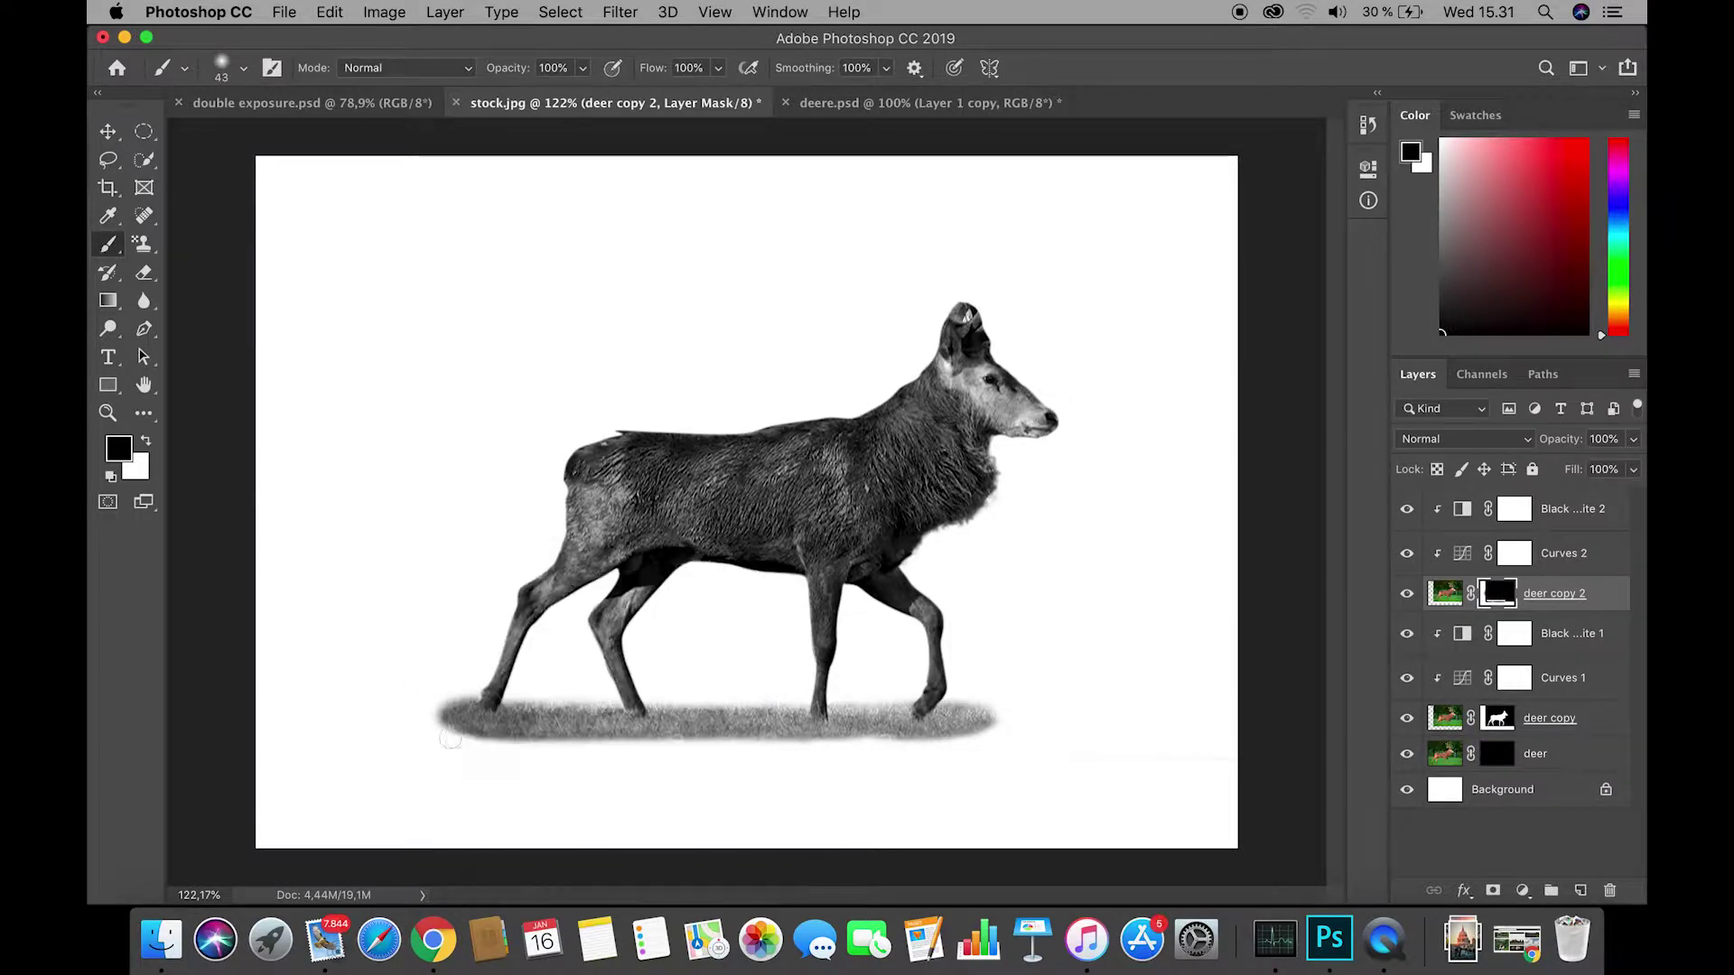
{"action": "mouse_move", "coordinate": [450, 741]}
{"action": "left_mouse_down"}
{"action": "mouse_move", "coordinate": [678, 762]}
{"action": "mouse_move", "coordinate": [557, 772]}
{"action": "left_mouse_up"}
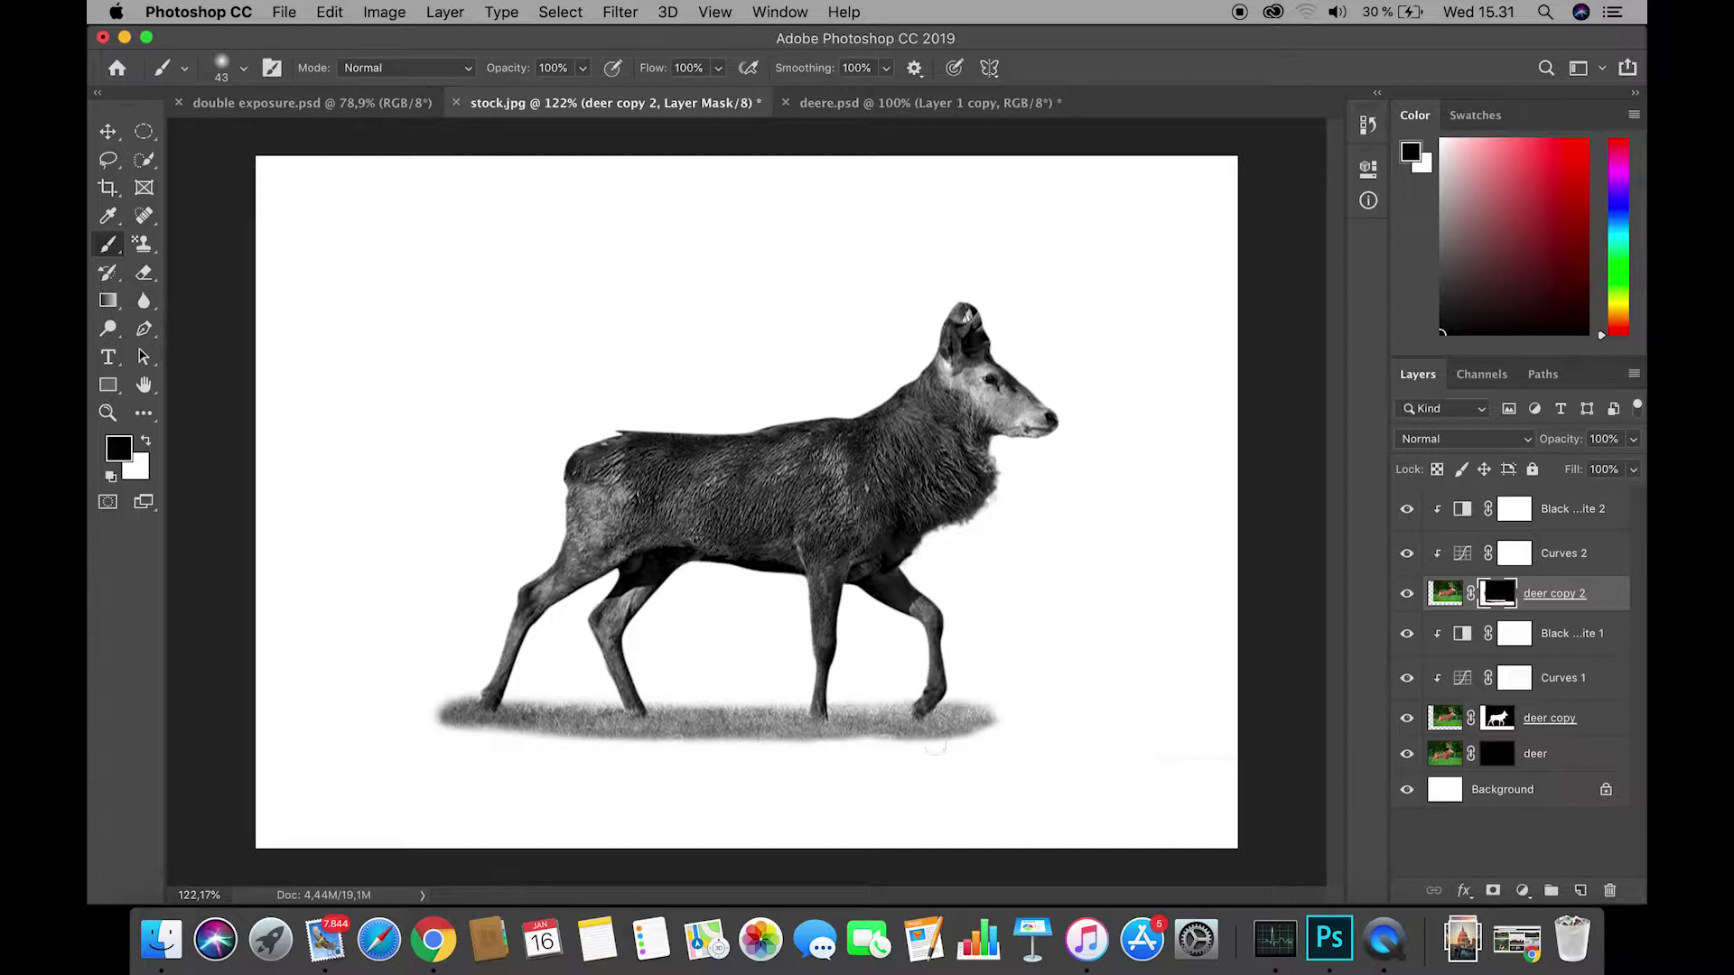
{"action": "left_click_drag", "start_coordinate": [935, 746], "coordinate": [380, 747]}
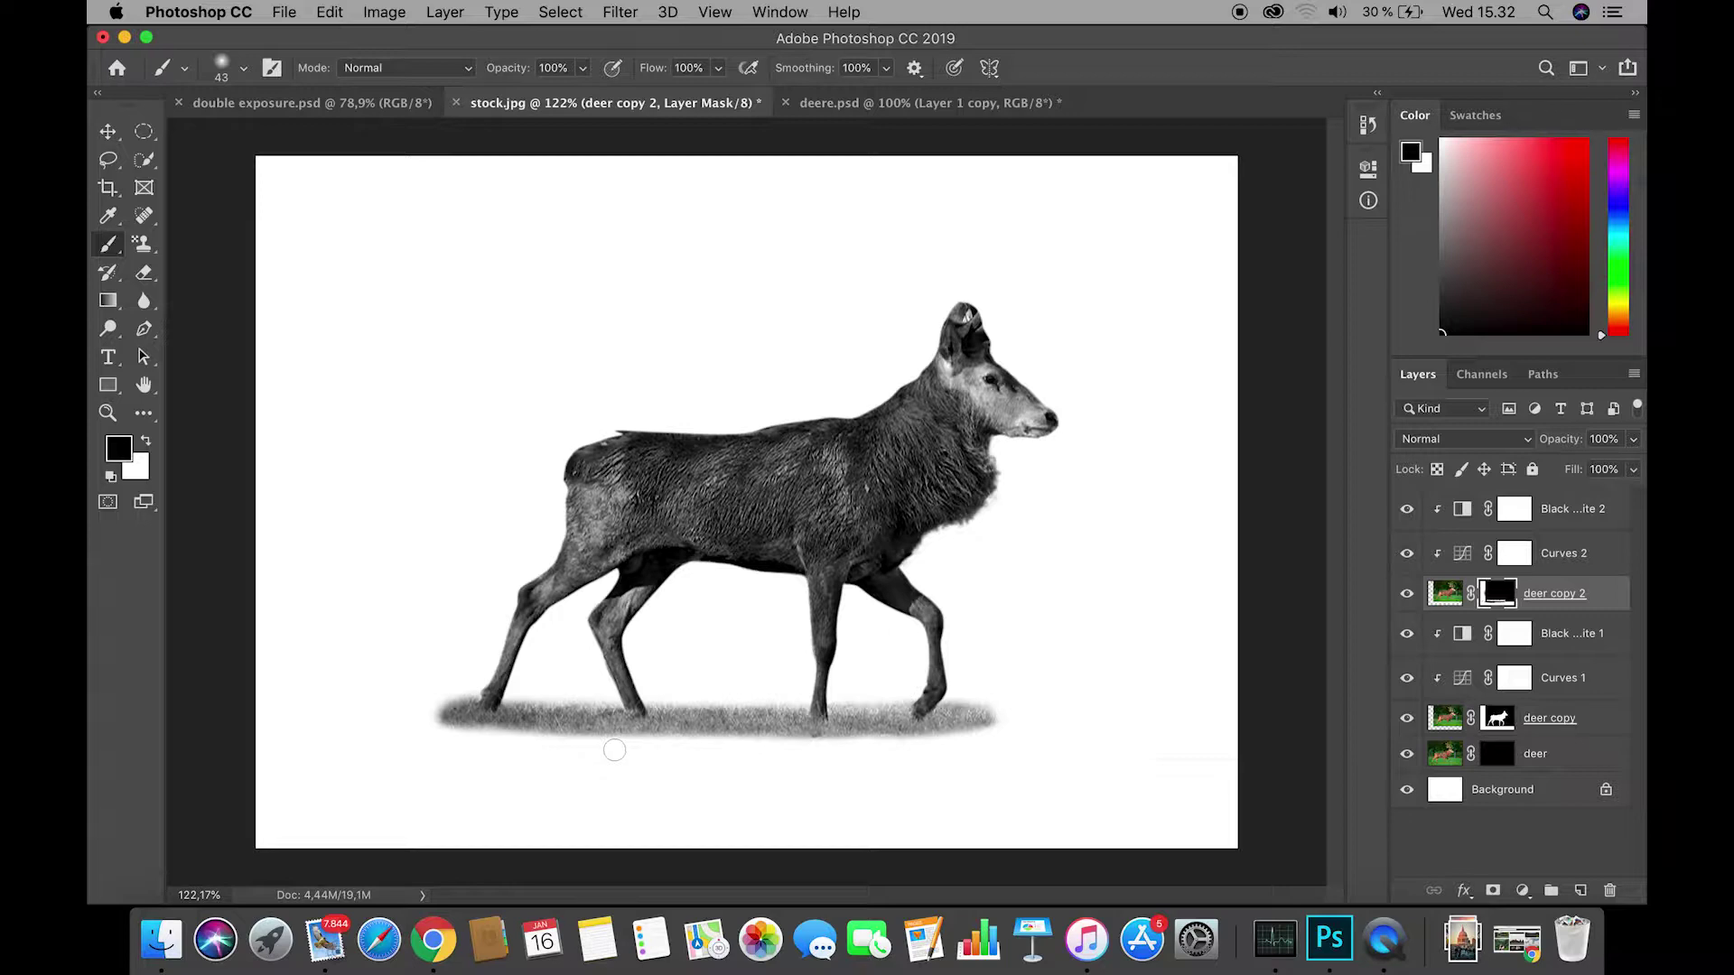
{"action": "scroll", "coordinate": [588, 743], "scroll_direction": "up", "scroll_amount": 2}
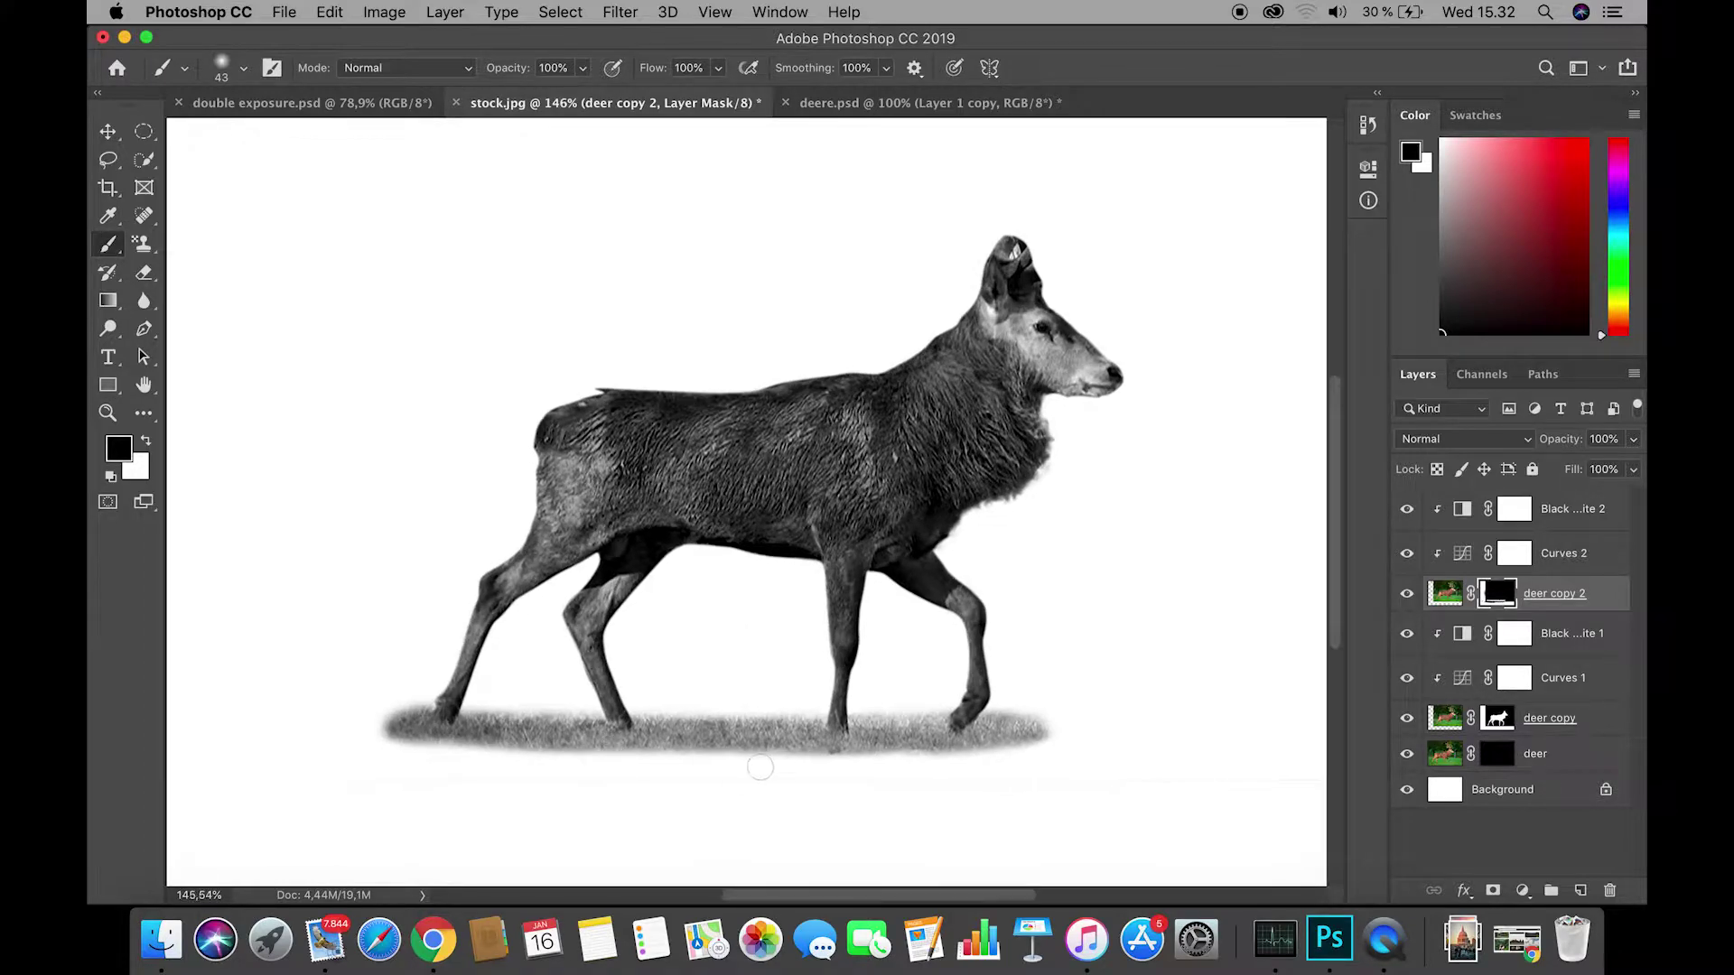
{"action": "key", "text": "super+z"}
Paint out the faint line below the grass on the deer copy mask, and trim both grass ends on the deer copy 2 mask.
{"action": "left_click", "coordinate": [1497, 720]}
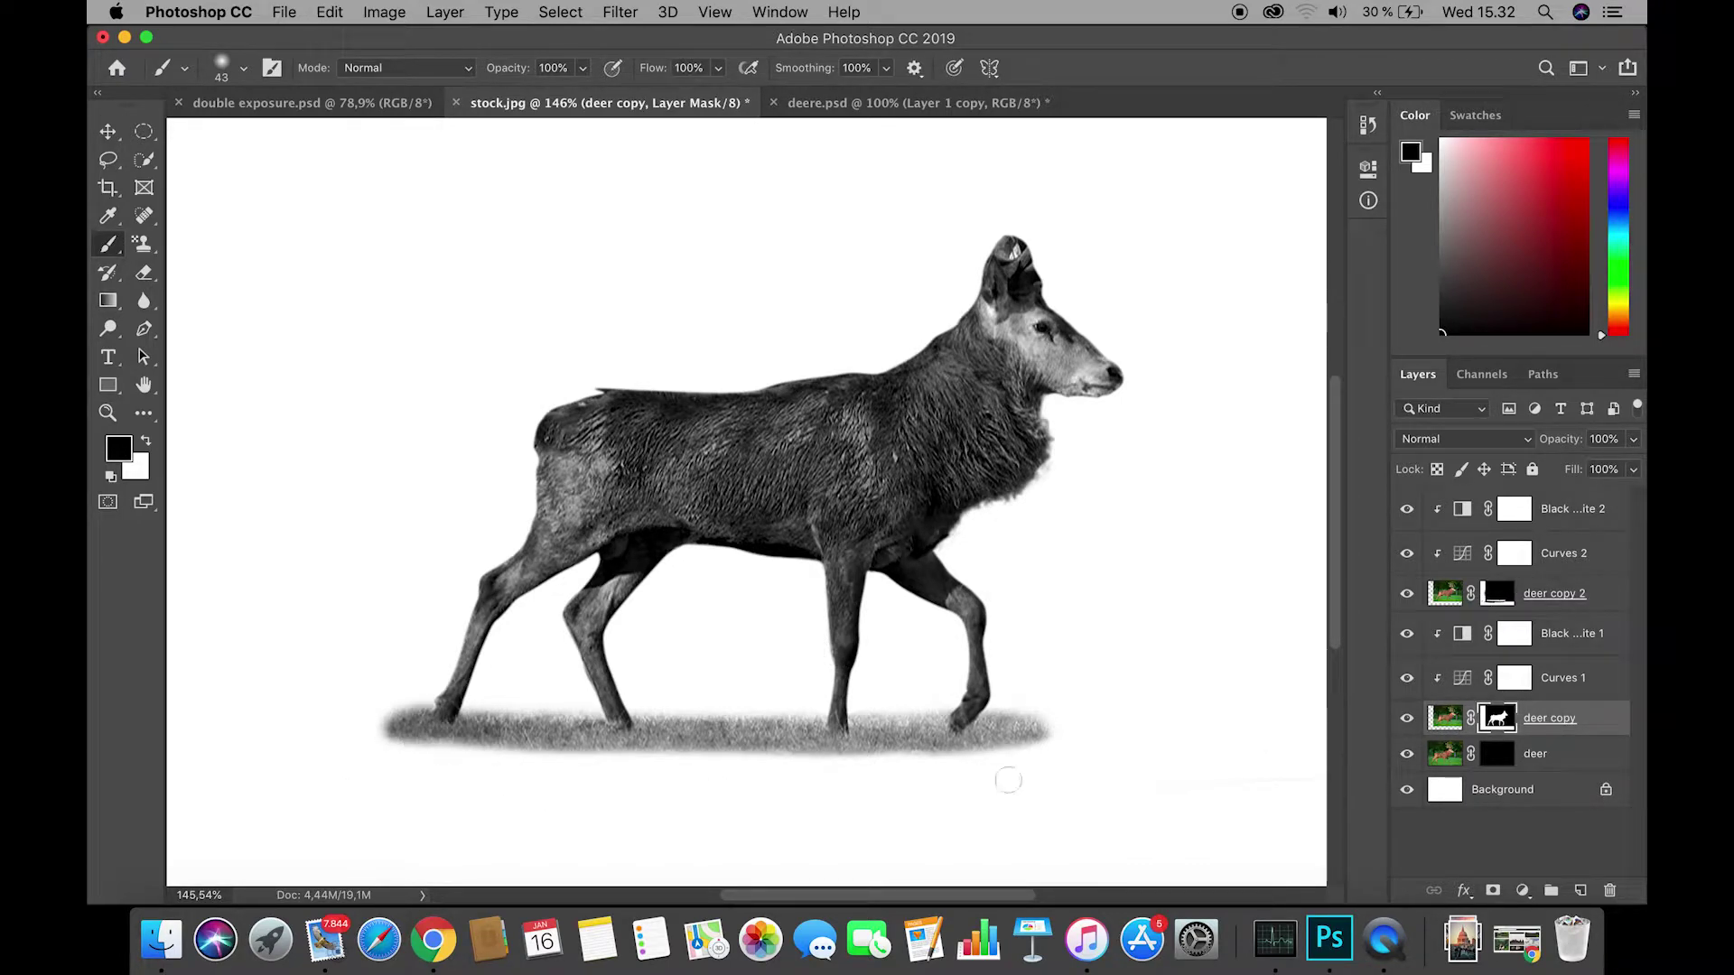
{"action": "left_click", "coordinate": [1498, 593]}
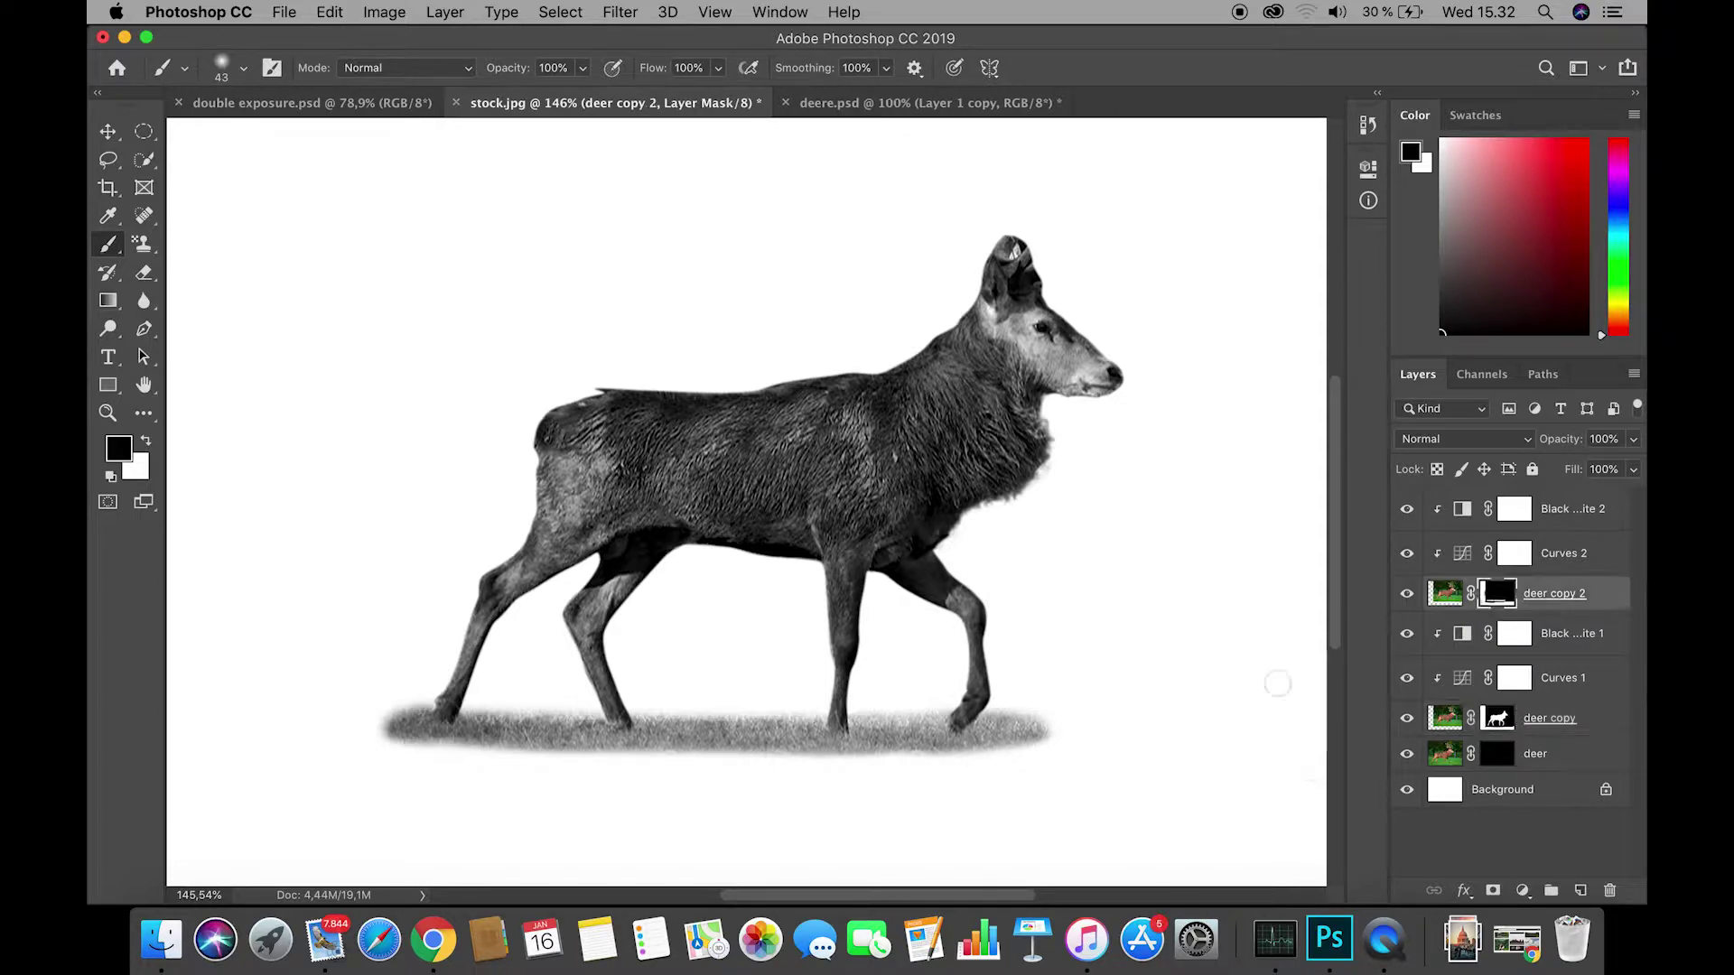
{"action": "left_click_drag", "start_coordinate": [1057, 735], "coordinate": [1055, 719]}
{"action": "left_click_drag", "start_coordinate": [438, 758], "coordinate": [319, 717]}
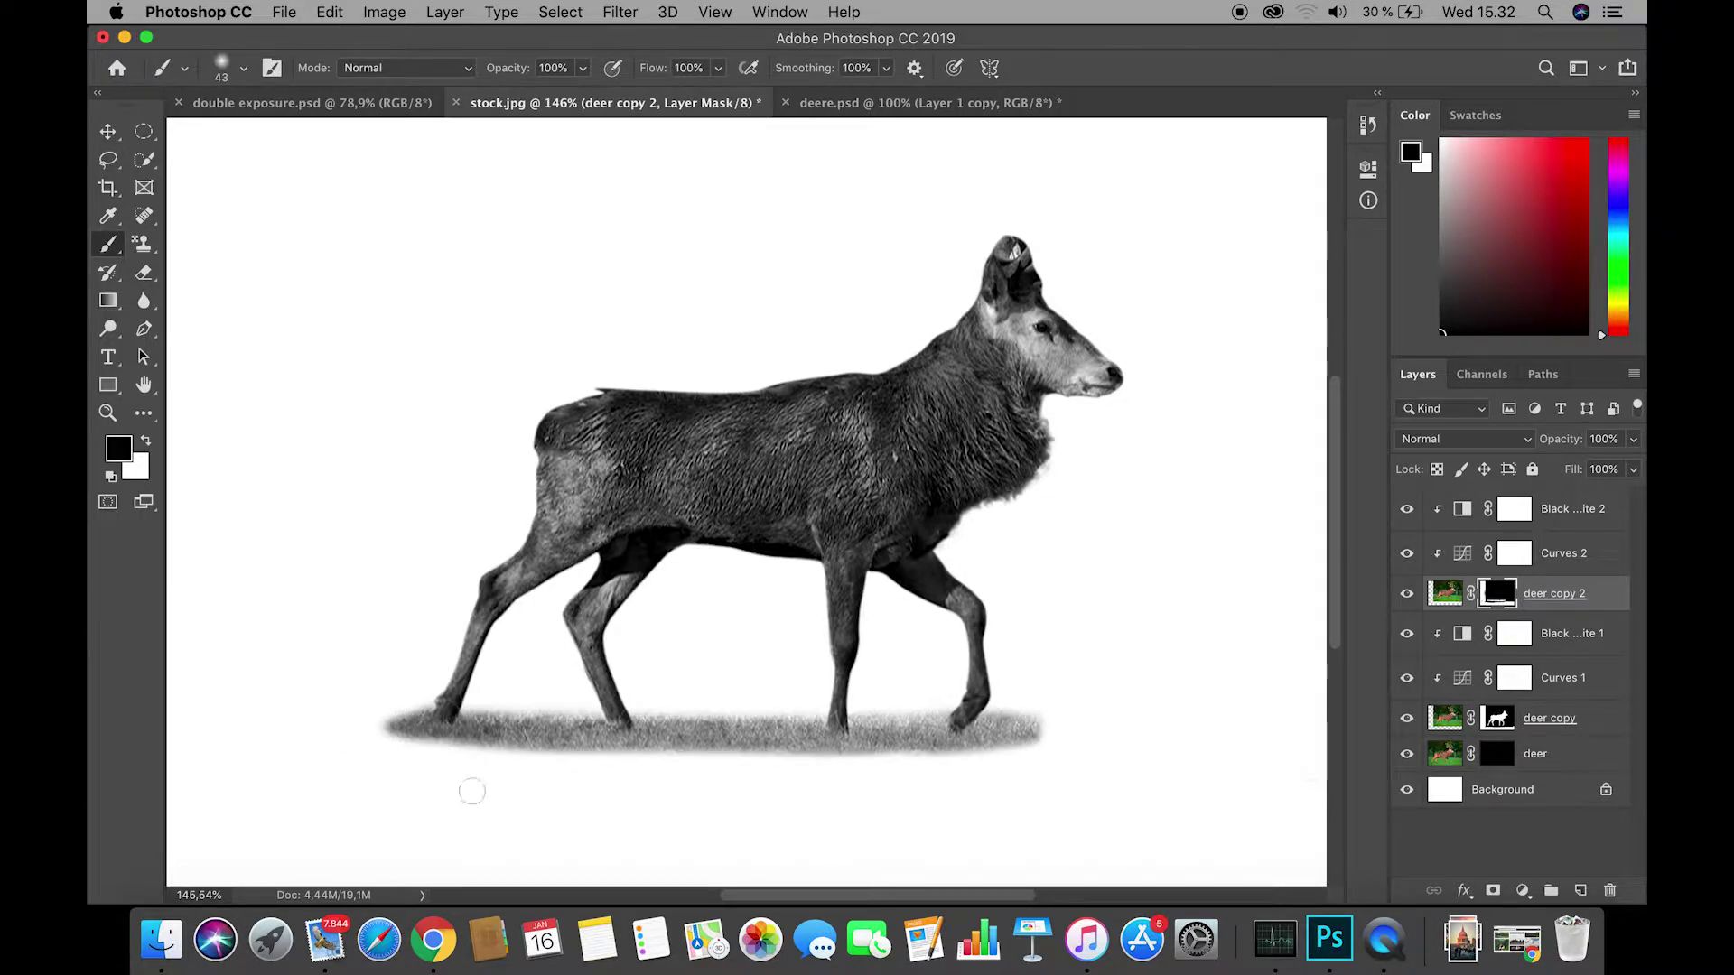
{"action": "left_click_drag", "start_coordinate": [1181, 609], "coordinate": [1135, 619]}
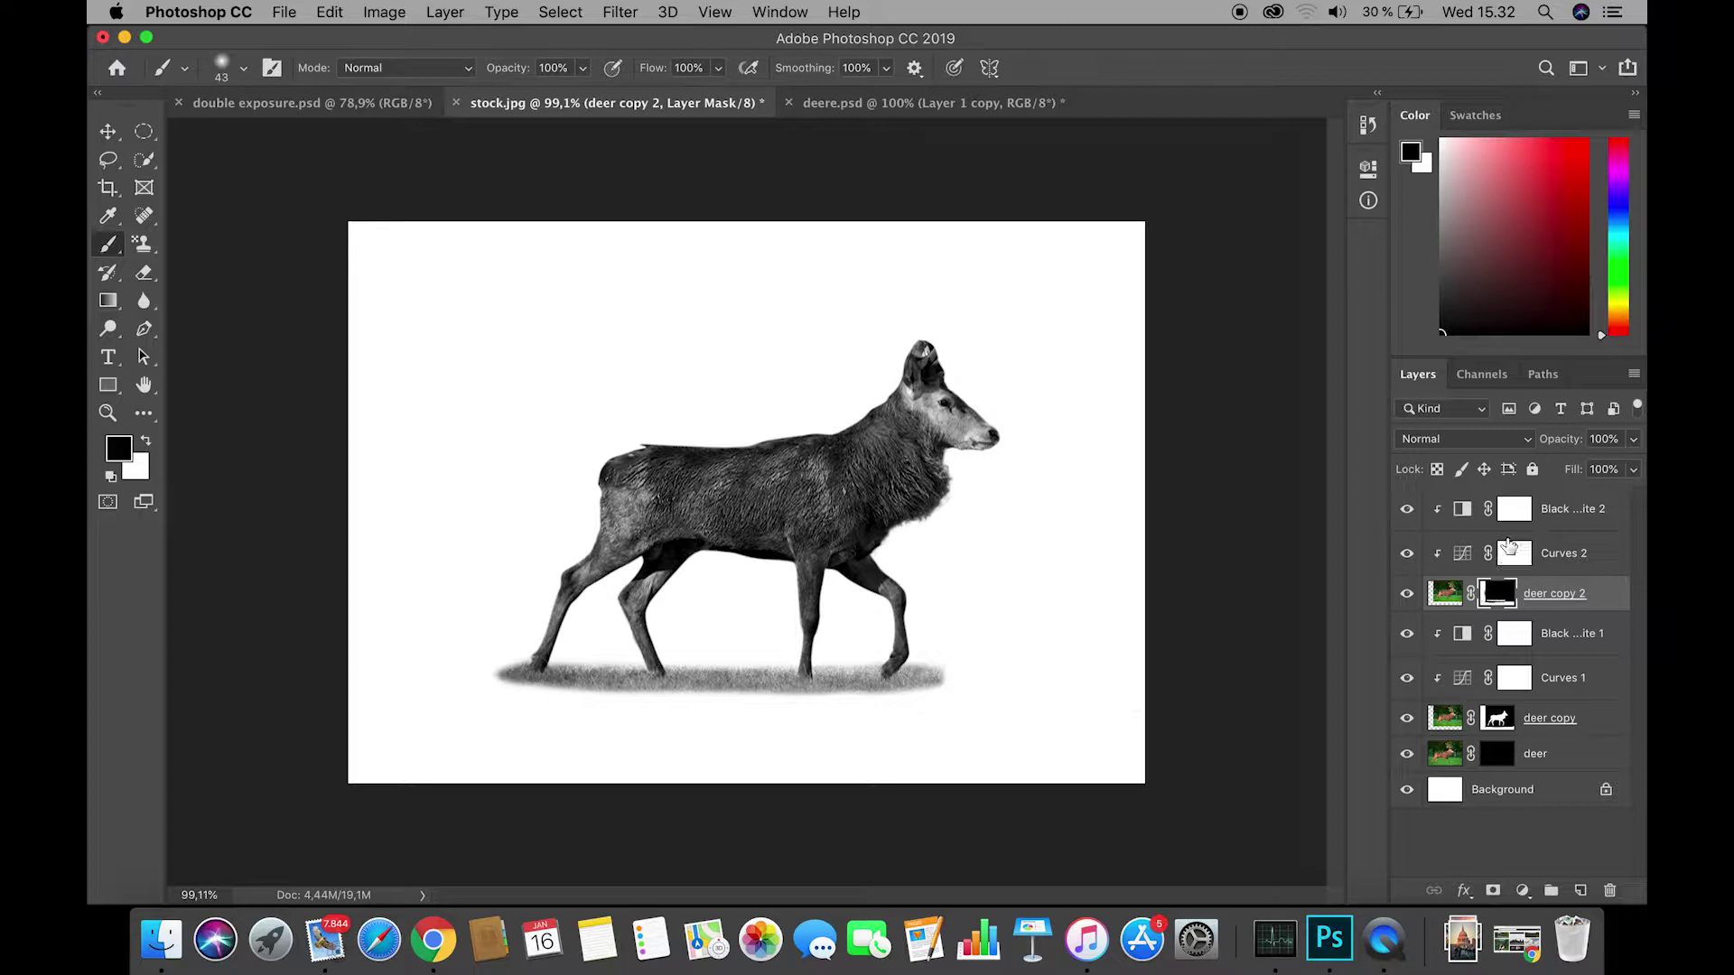
Add a clipped Curves adjustment directly above deer copy 2, with an upper midtone point and the black point moved inward for more contrast.
{"action": "left_click", "coordinate": [1522, 890]}
{"action": "left_click", "coordinate": [1384, 611]}
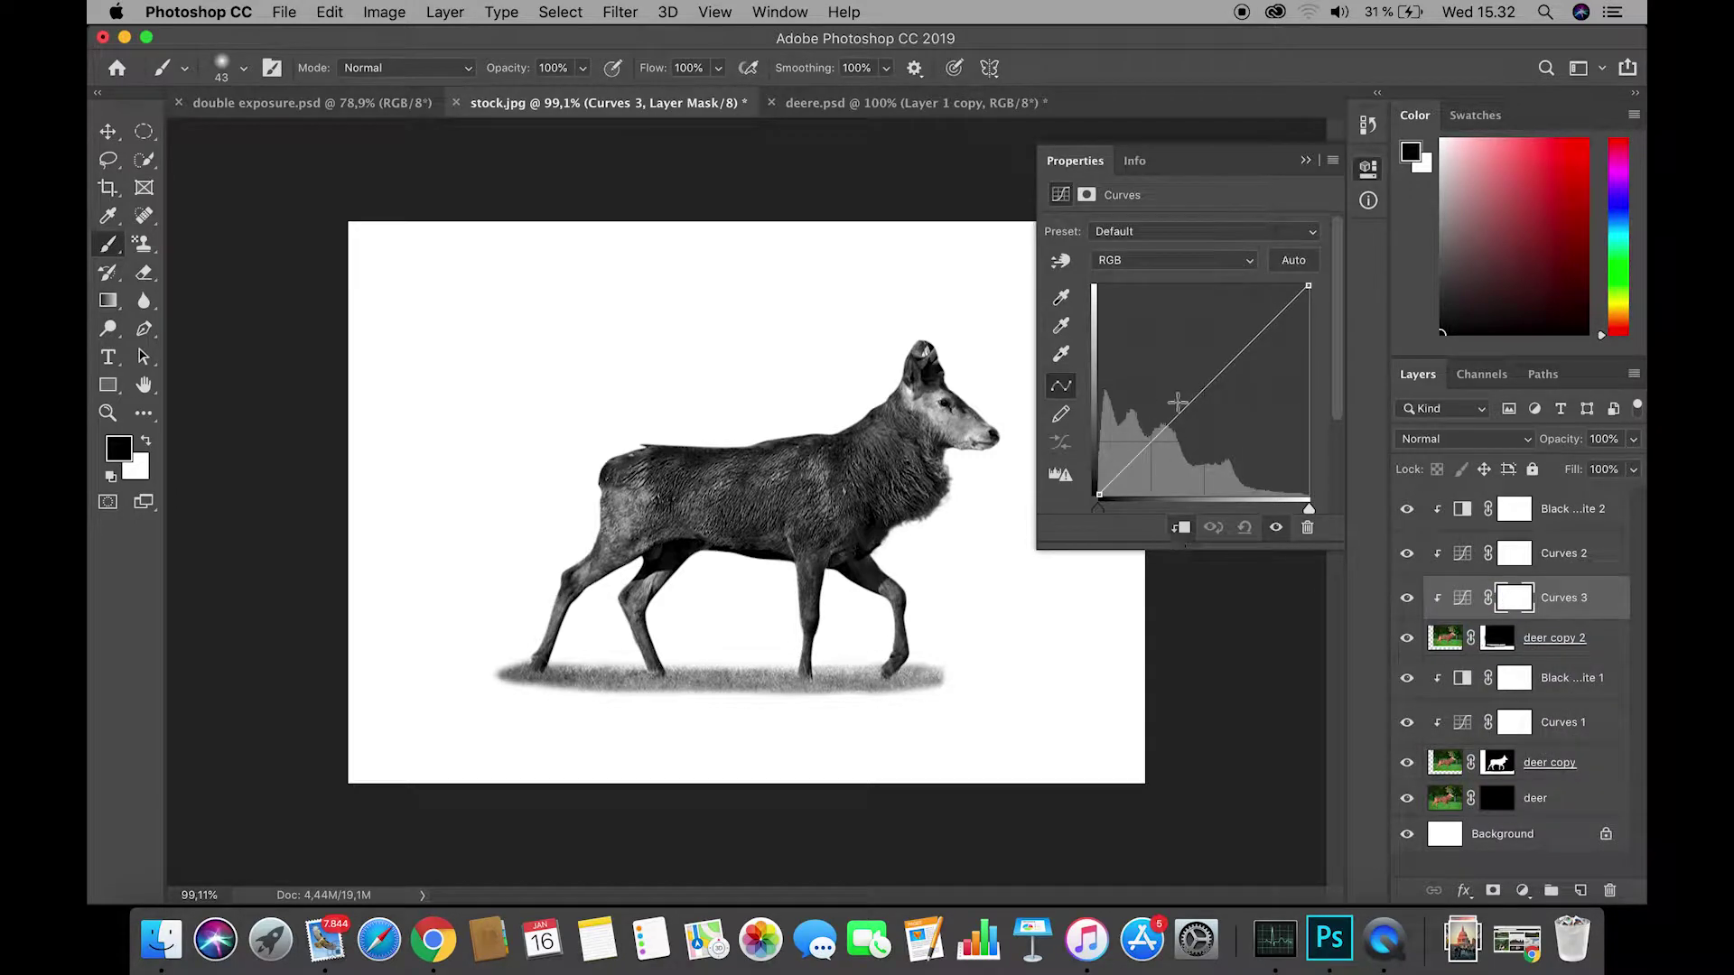
{"action": "mouse_move", "coordinate": [1200, 393]}
{"action": "left_mouse_down"}
{"action": "mouse_move", "coordinate": [1223, 398]}
{"action": "mouse_move", "coordinate": [1197, 355]}
{"action": "mouse_move", "coordinate": [1220, 370]}
{"action": "left_mouse_up"}
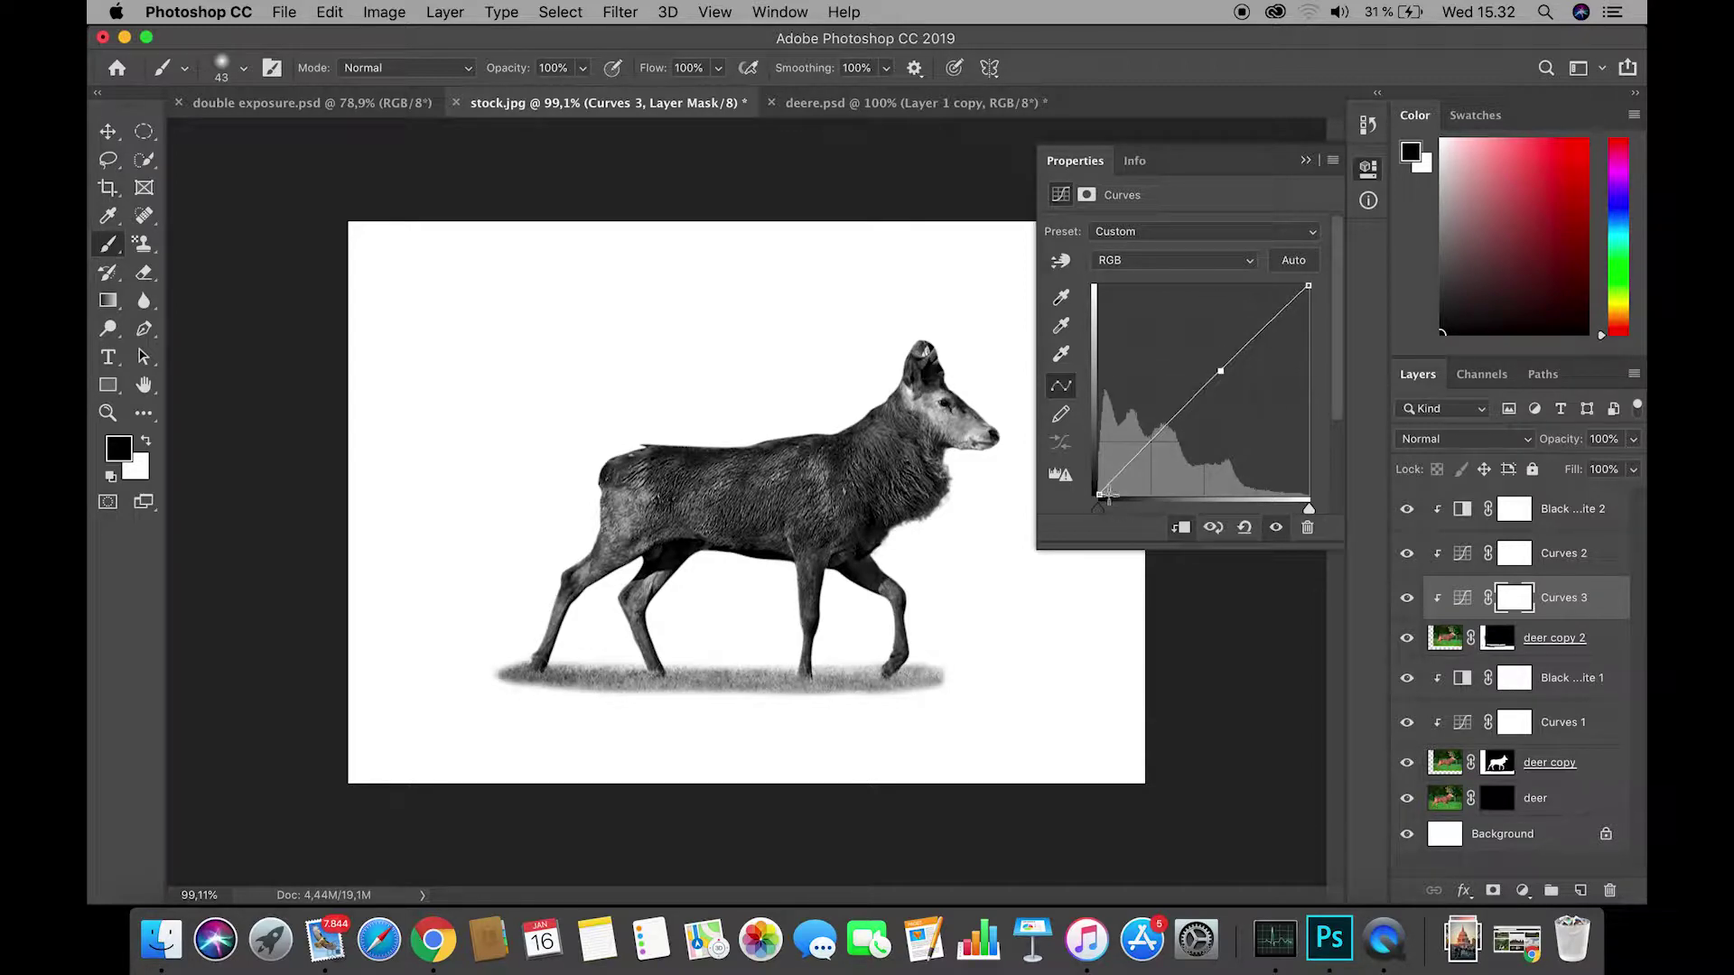
{"action": "mouse_move", "coordinate": [1102, 494]}
{"action": "left_mouse_down"}
{"action": "mouse_move", "coordinate": [1178, 495]}
{"action": "mouse_move", "coordinate": [1161, 495]}
{"action": "left_mouse_up"}
{"action": "left_click", "coordinate": [1306, 160]}
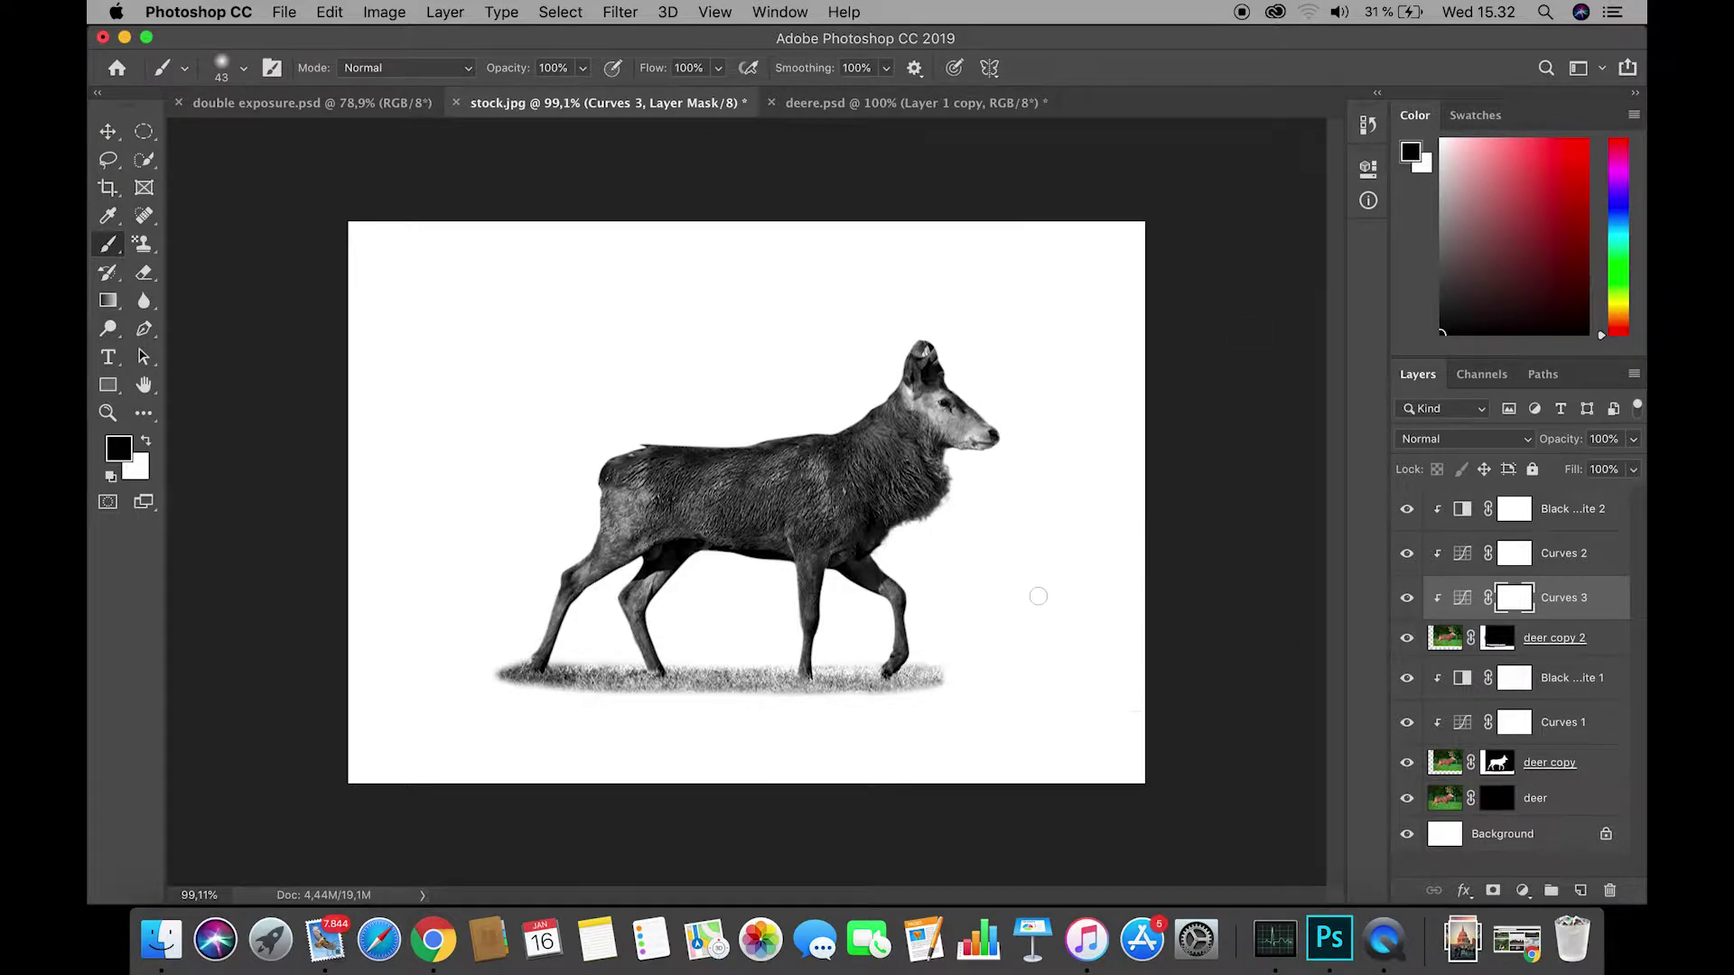
Fade the grass edges by painting white on the deer copy 2 image with the 43 px soft brush.
{"action": "left_click", "coordinate": [1539, 639]}
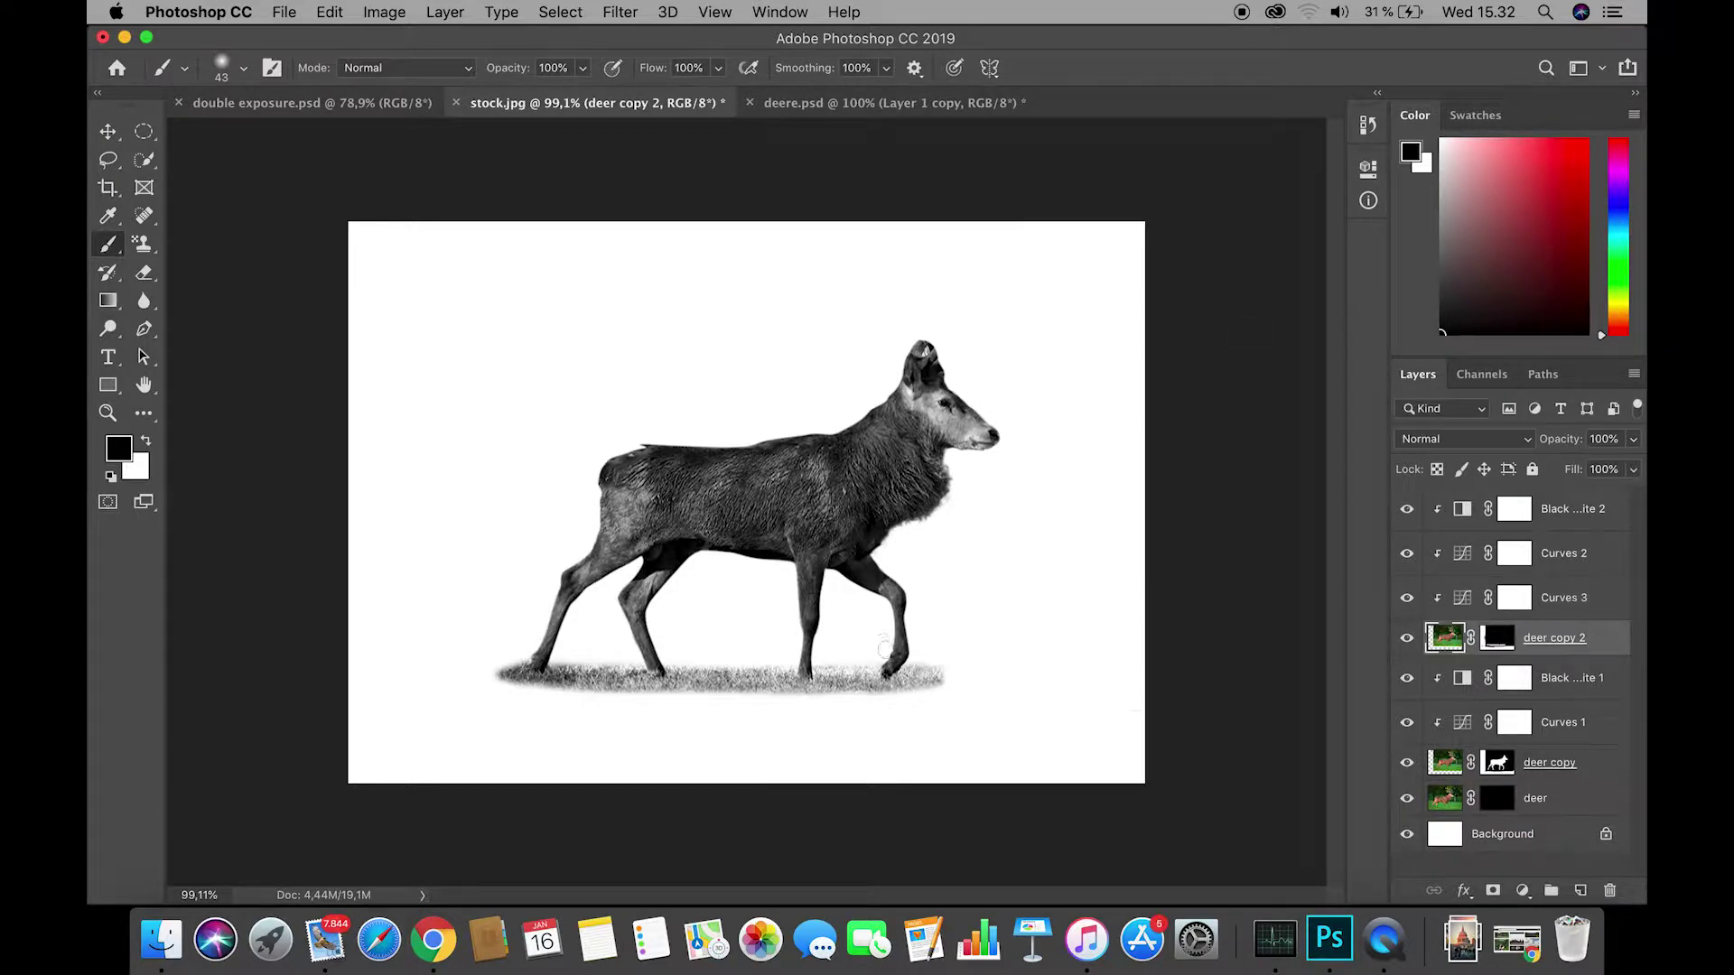
{"action": "key", "text": "x"}
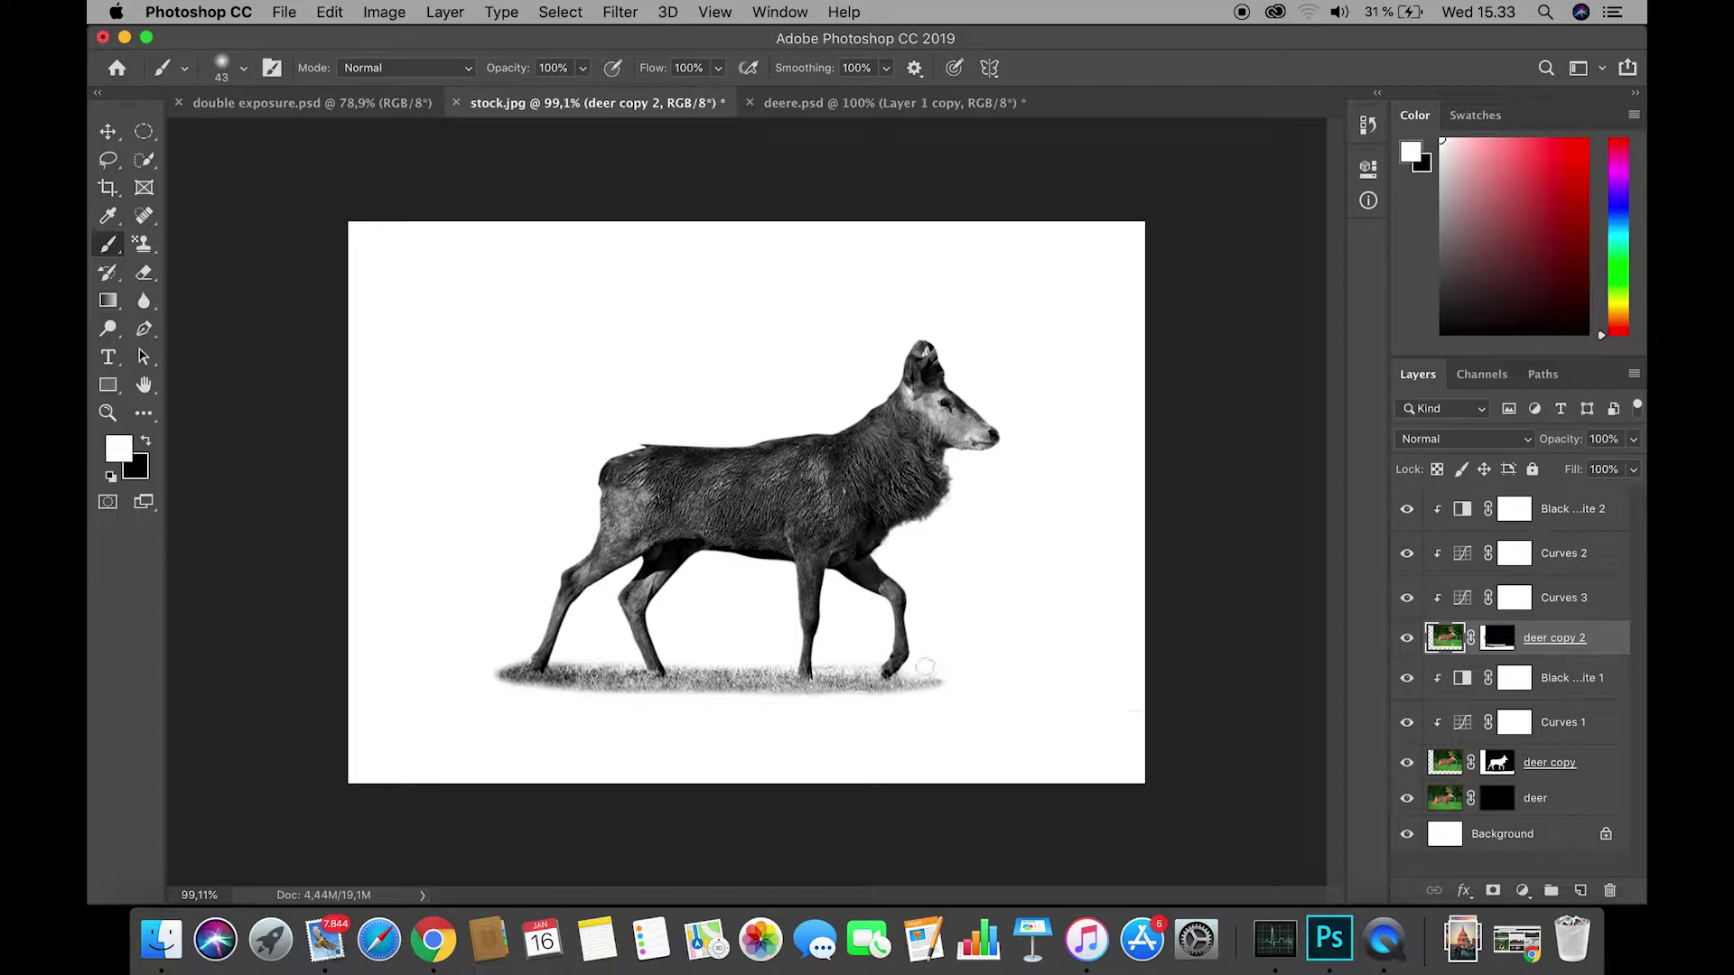
{"action": "left_click_drag", "start_coordinate": [925, 668], "coordinate": [929, 666]}
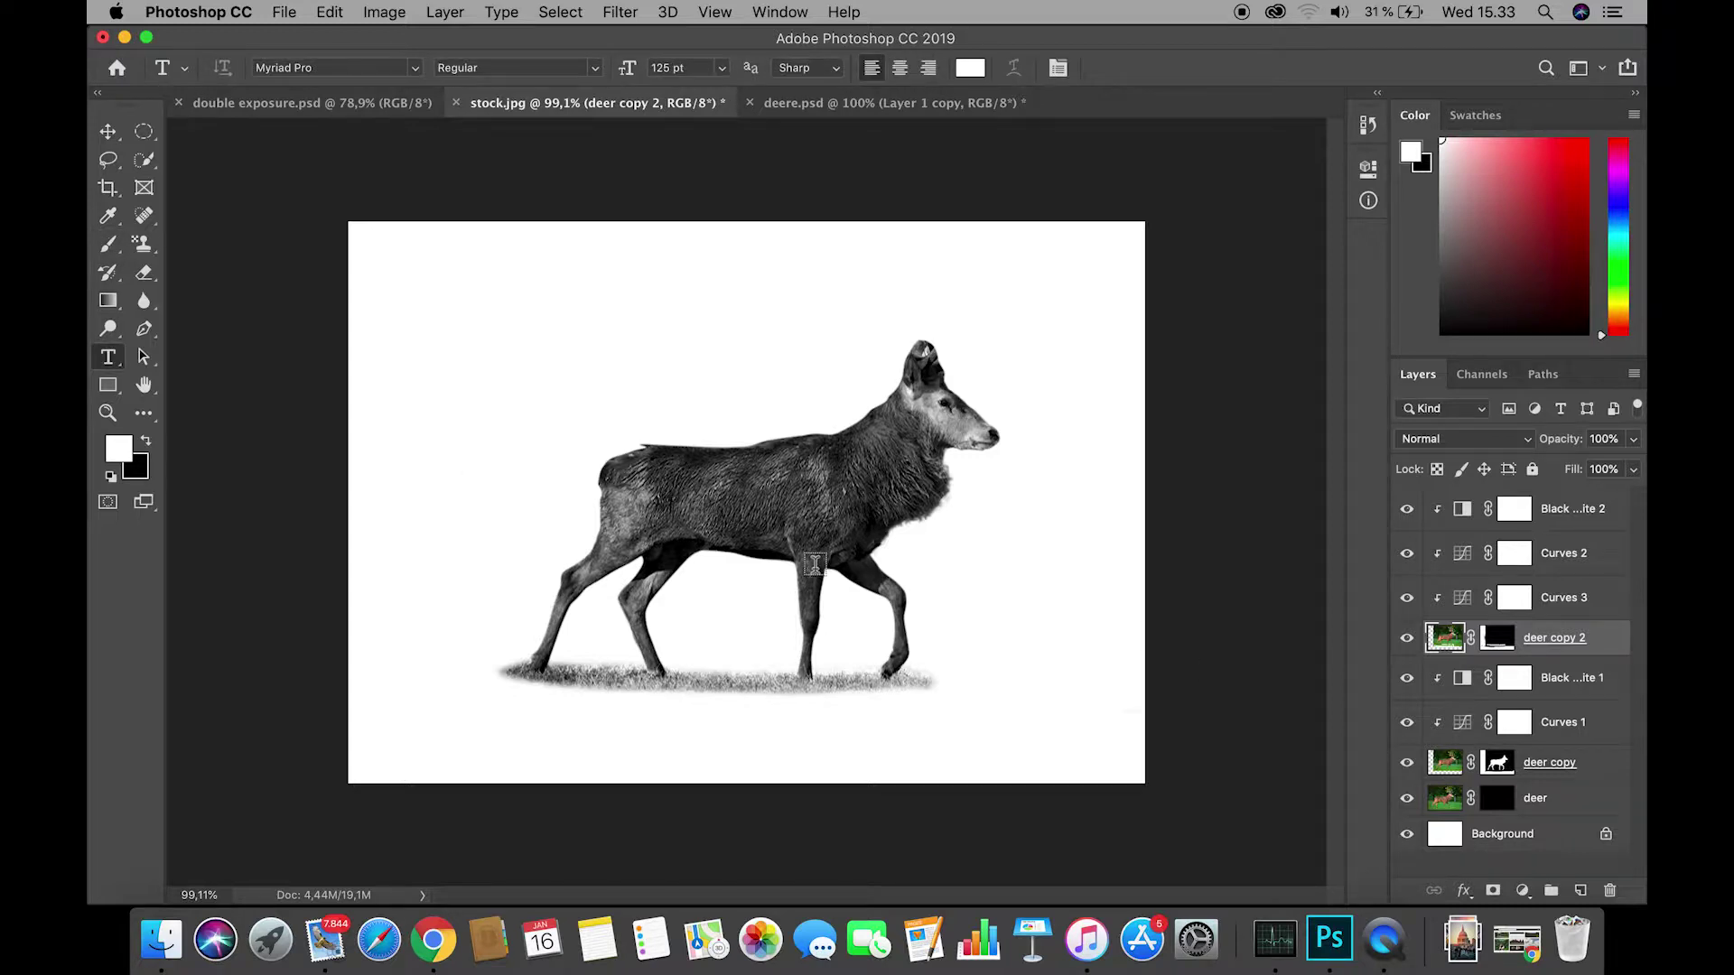
{"action": "key", "text": "v"}
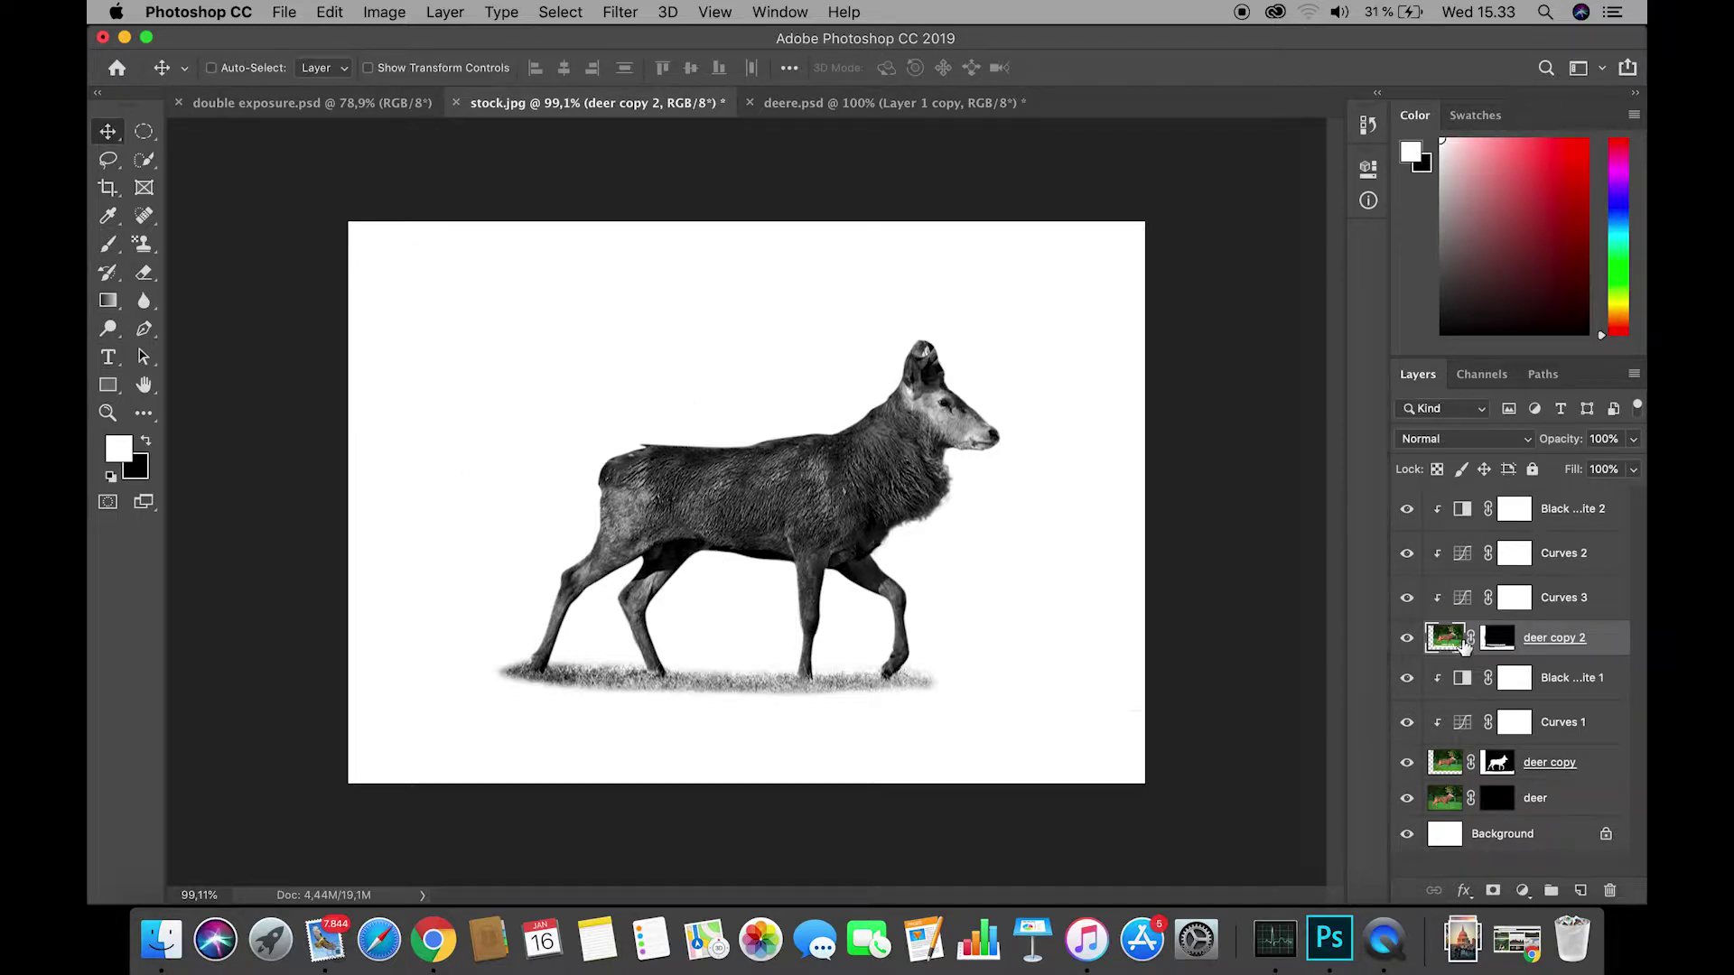
Rotate the deer copy 2 grass layer by -0.34° with Free Transform and nudge it slightly sideways.
{"action": "key", "text": "ctrl+t"}
{"action": "left_click_drag", "start_coordinate": [1017, 830], "coordinate": [989, 818]}
{"action": "key", "text": "Left"}
{"action": "key", "text": "Left"}
{"action": "key", "text": "Left"}
{"action": "key", "text": "Left"}
{"action": "key", "text": "Left"}
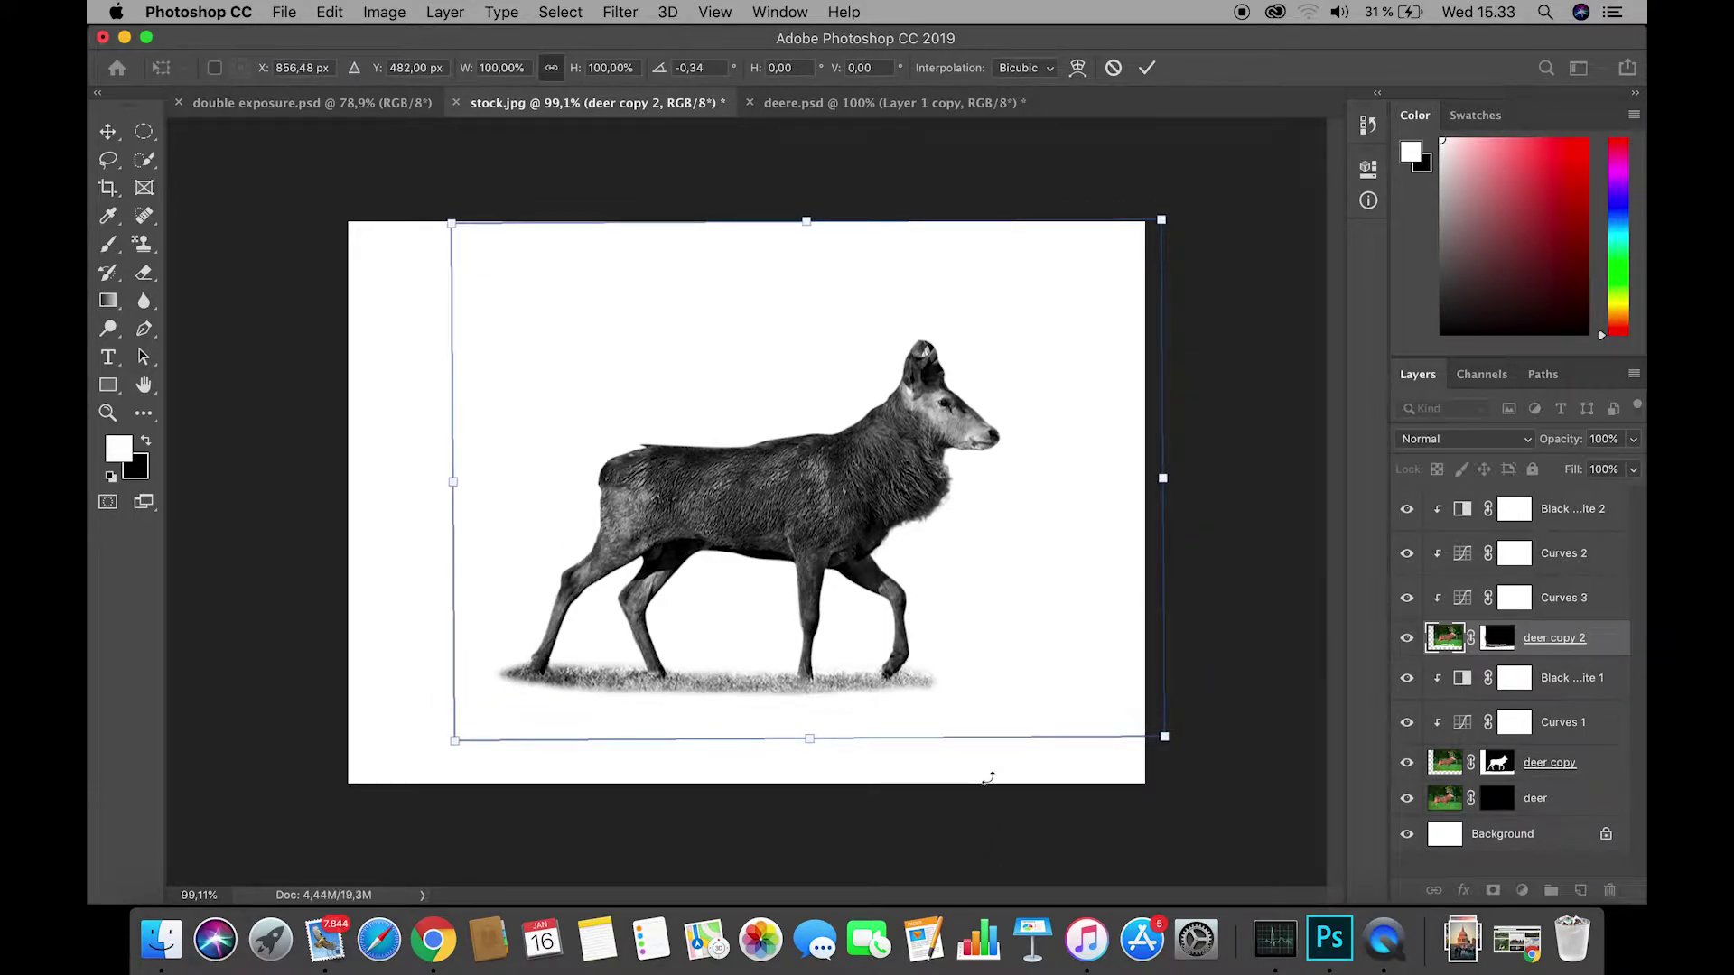
{"action": "key", "text": "Right"}
{"action": "key", "text": "Right"}
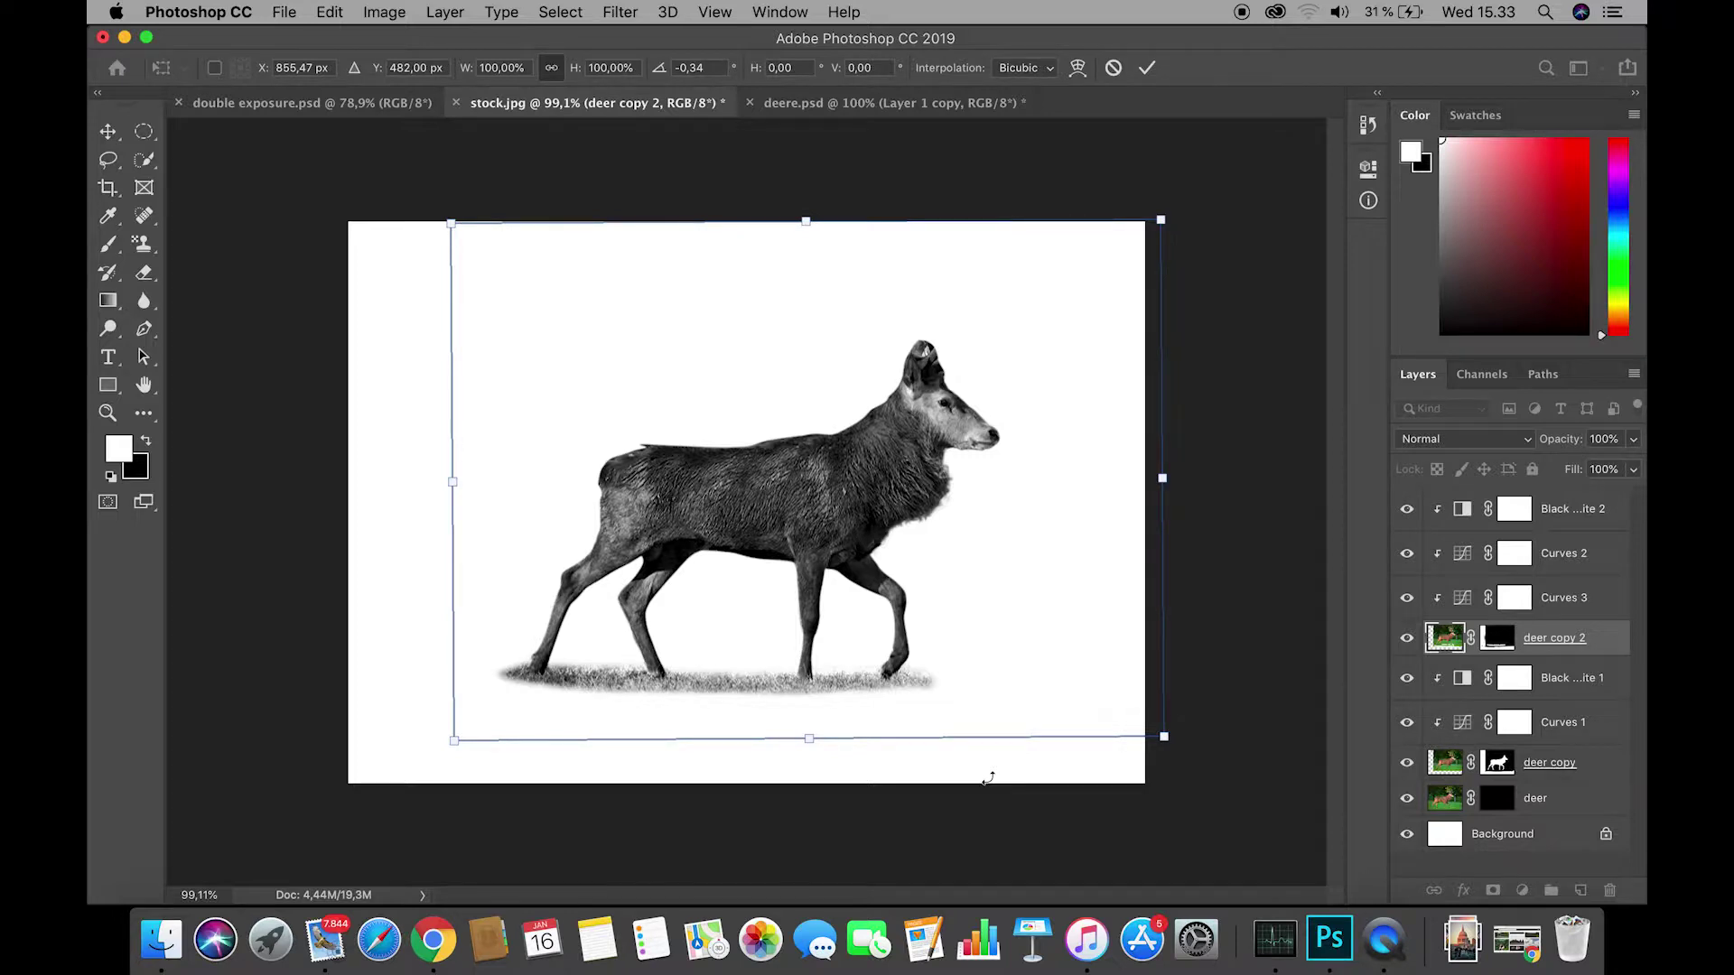
{"action": "key", "text": "Return"}
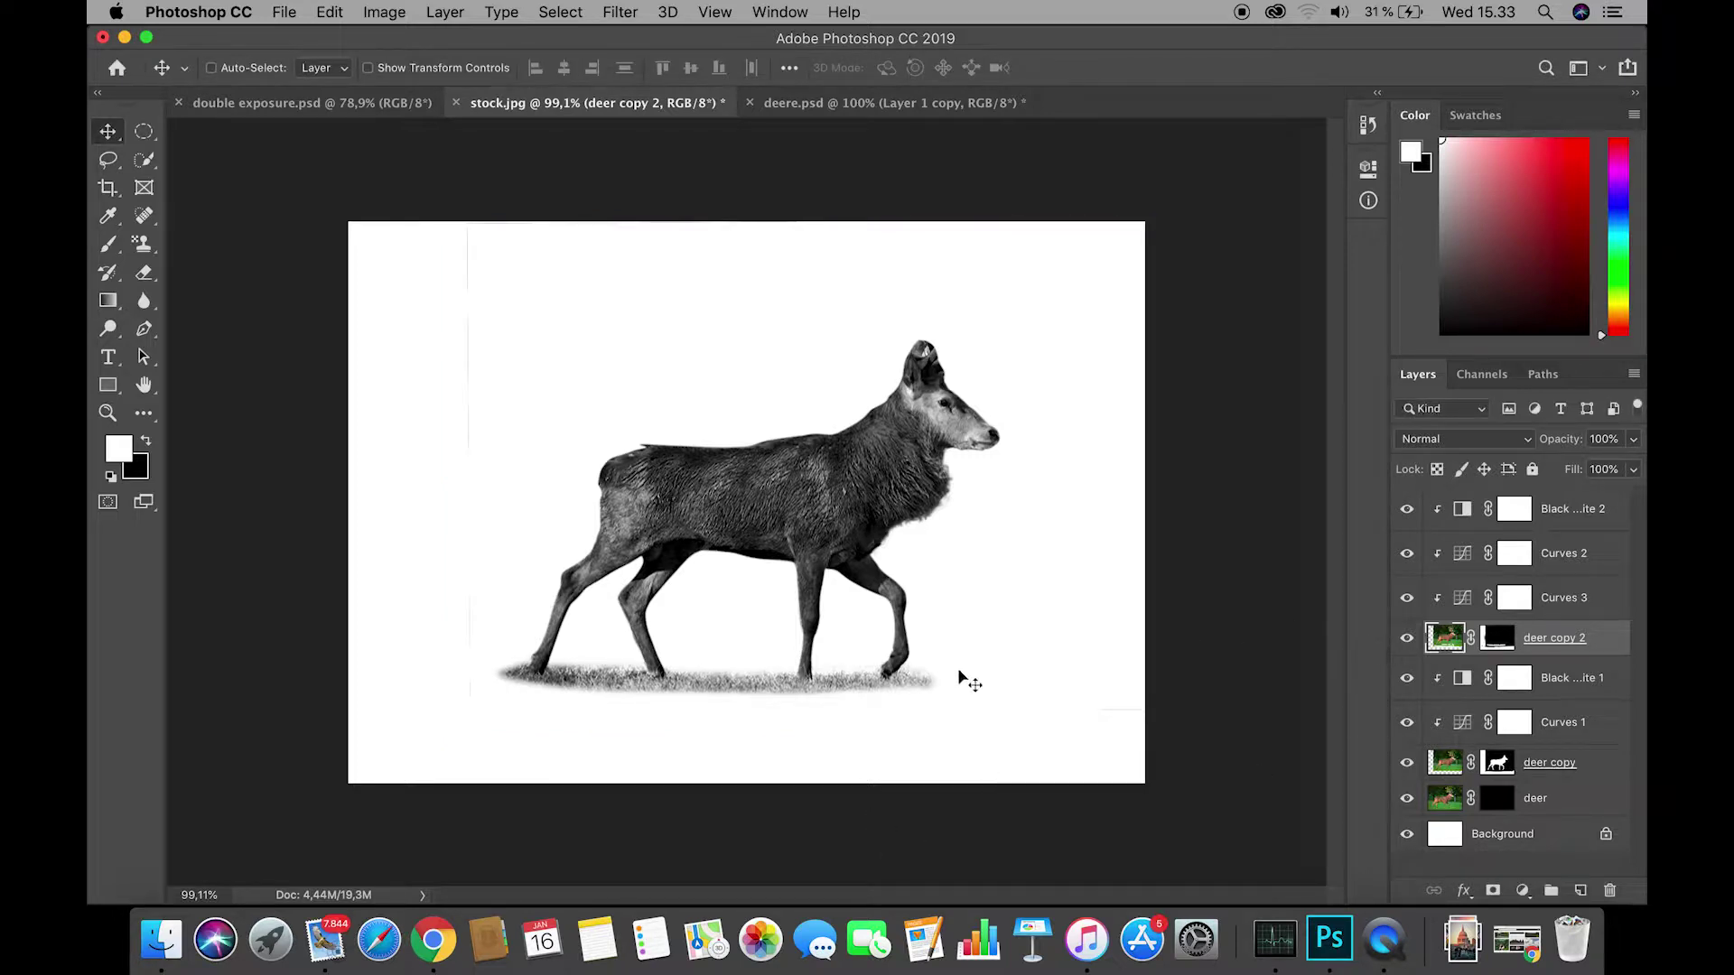
Paint out the faint vertical line behind the deer in black on the deer copy 2 mask, using the 43 px soft brush.
{"action": "left_click", "coordinate": [1492, 641]}
{"action": "key", "text": "x"}
{"action": "key", "text": "b"}
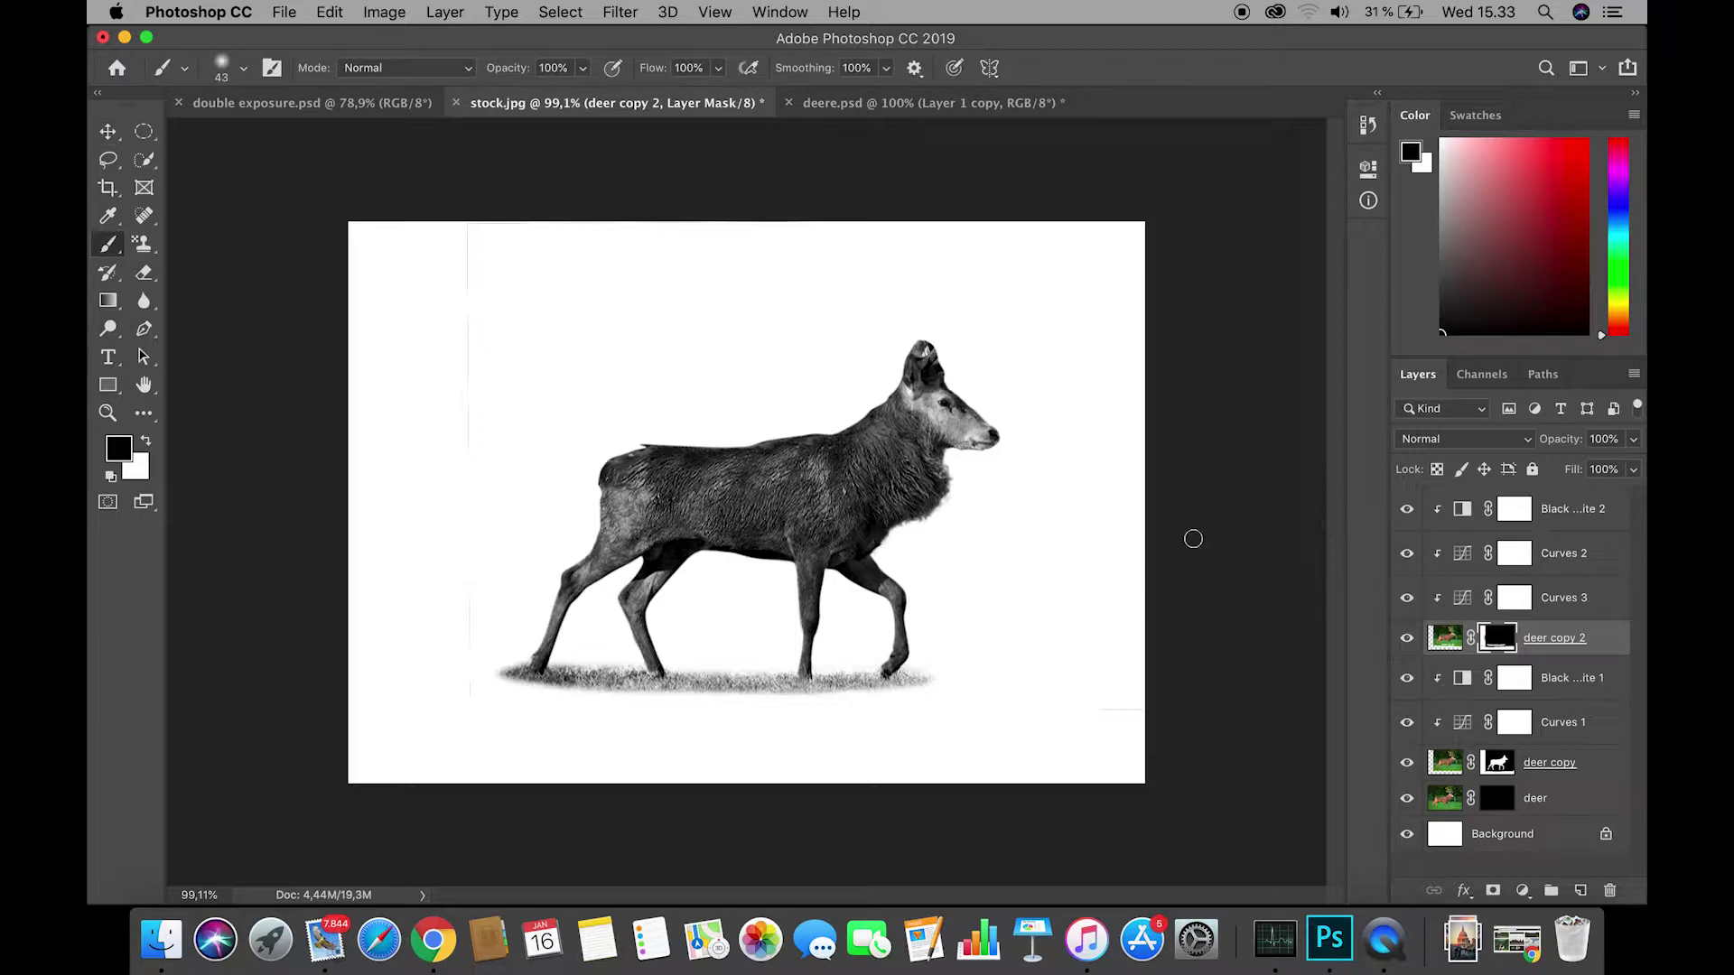
{"action": "mouse_move", "coordinate": [806, 533]}
{"action": "left_mouse_down"}
{"action": "mouse_move", "coordinate": [825, 534]}
{"action": "mouse_move", "coordinate": [807, 533]}
{"action": "left_mouse_up"}
{"action": "left_click", "coordinate": [1496, 764]}
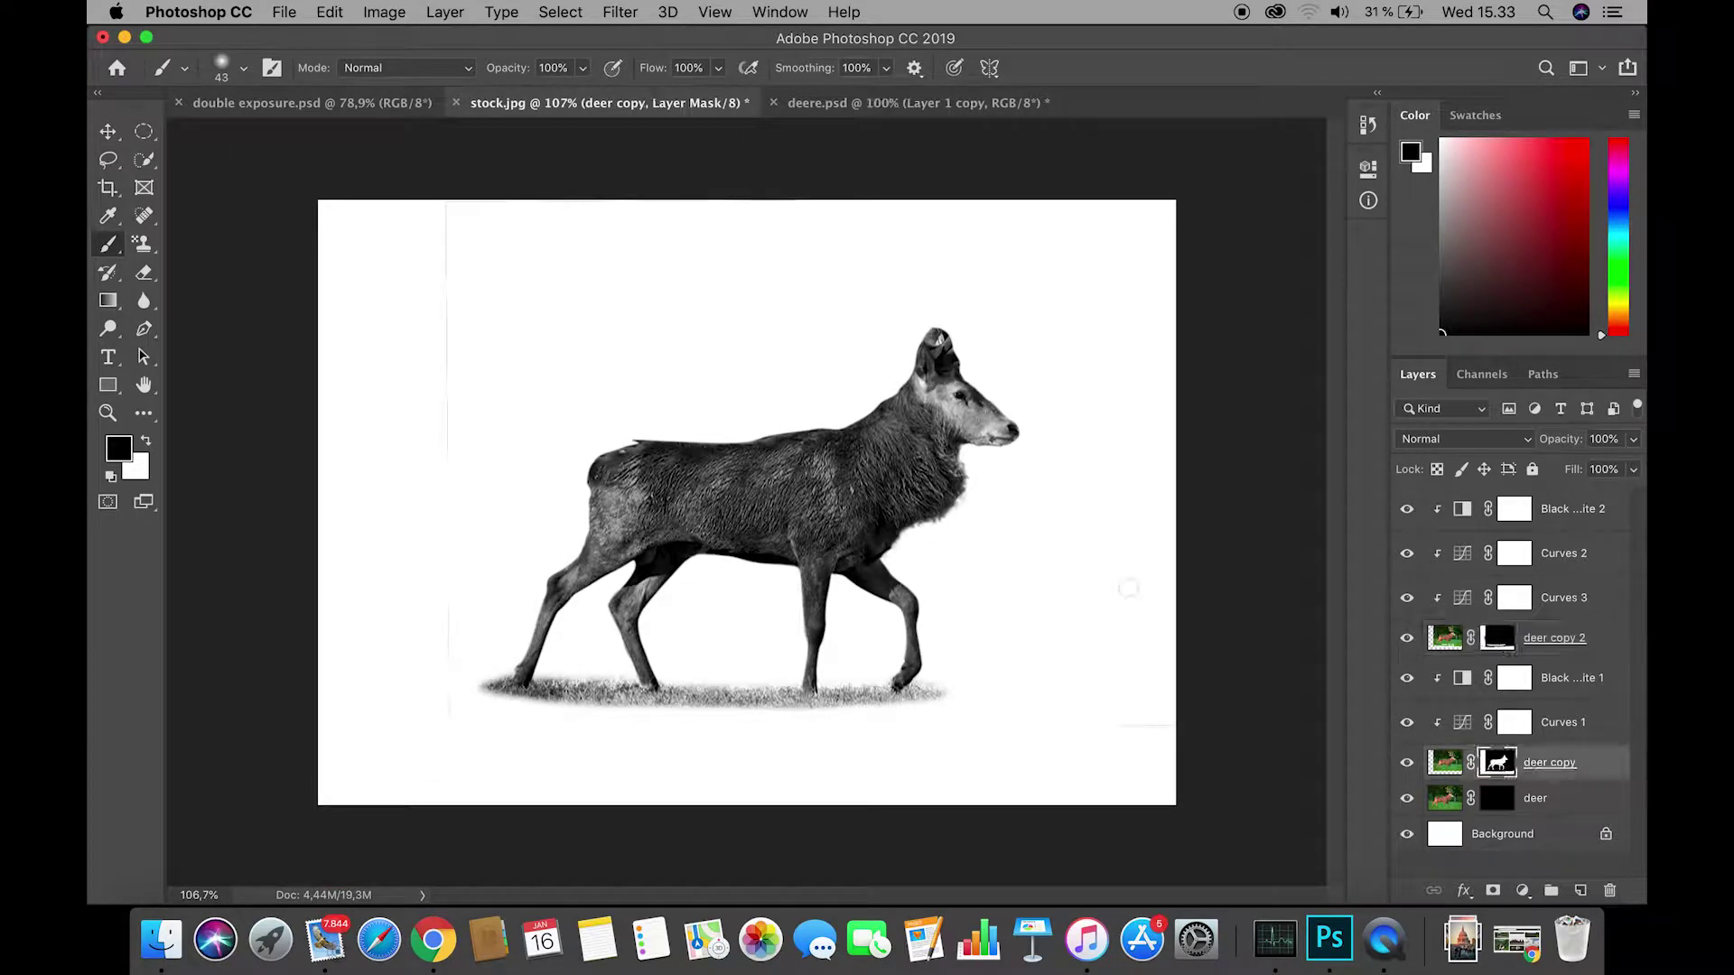
{"action": "left_click", "coordinate": [1500, 637]}
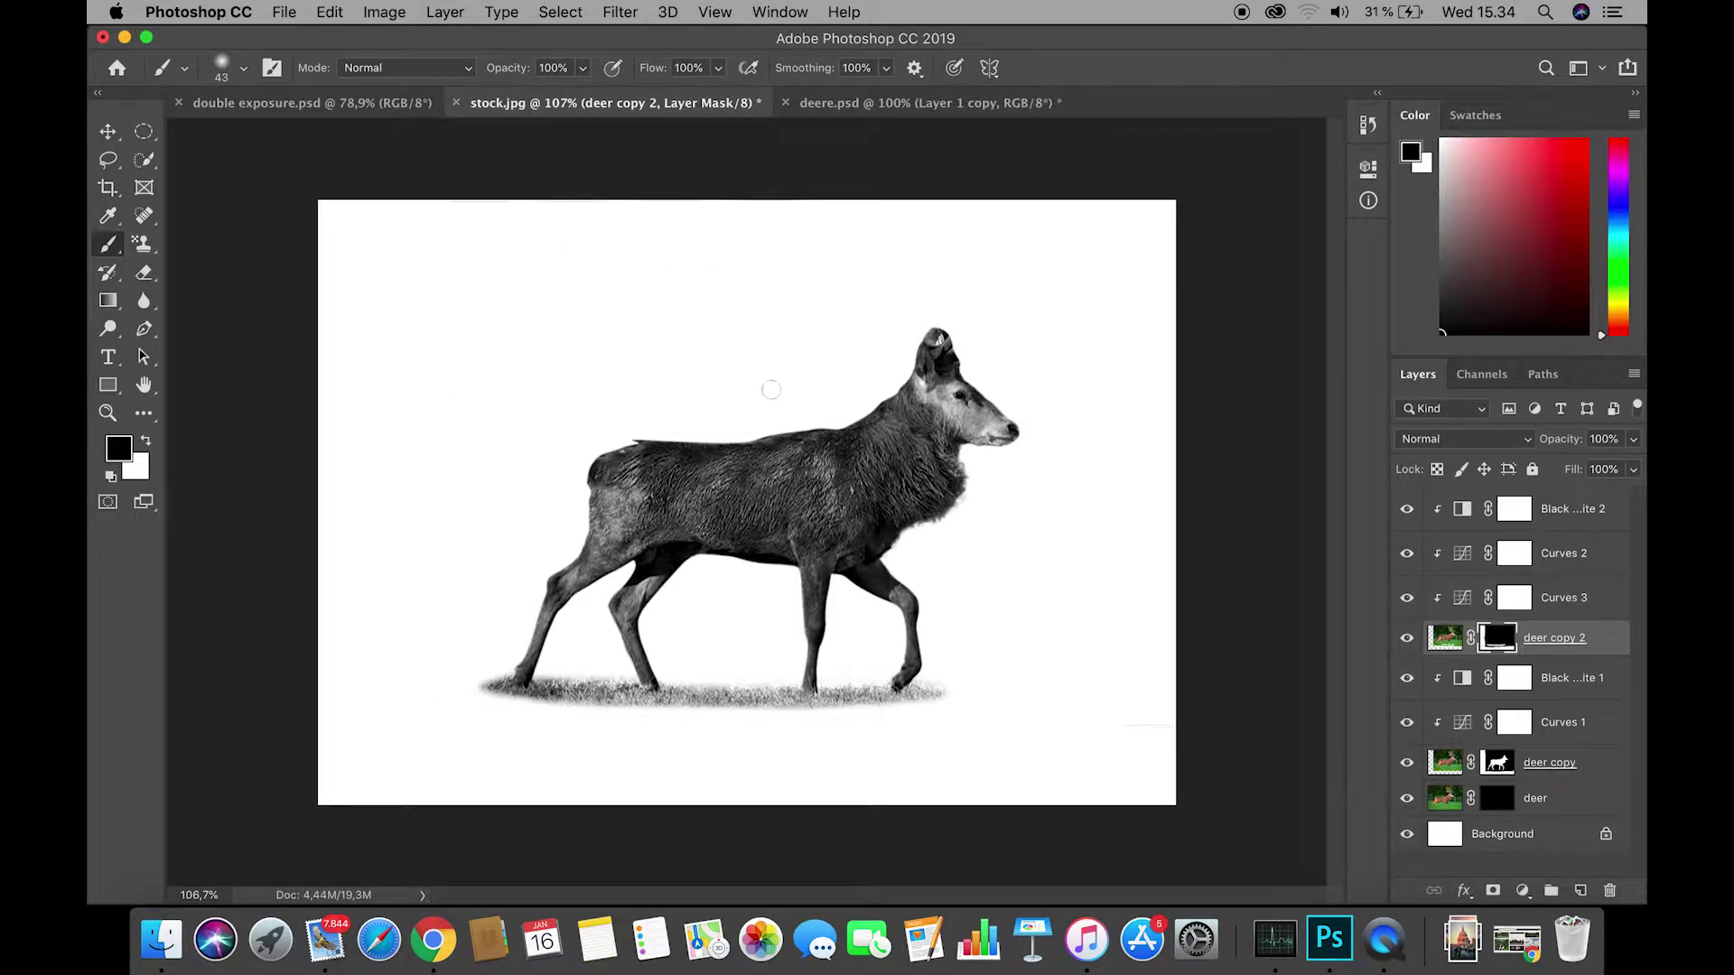
Open horn.png from the stock folder and bring its antlers into stock.jpg above the Black & White 2 layer.
{"action": "left_click", "coordinate": [109, 133]}
{"action": "left_click", "coordinate": [1561, 600]}
{"action": "left_click", "coordinate": [1563, 556]}
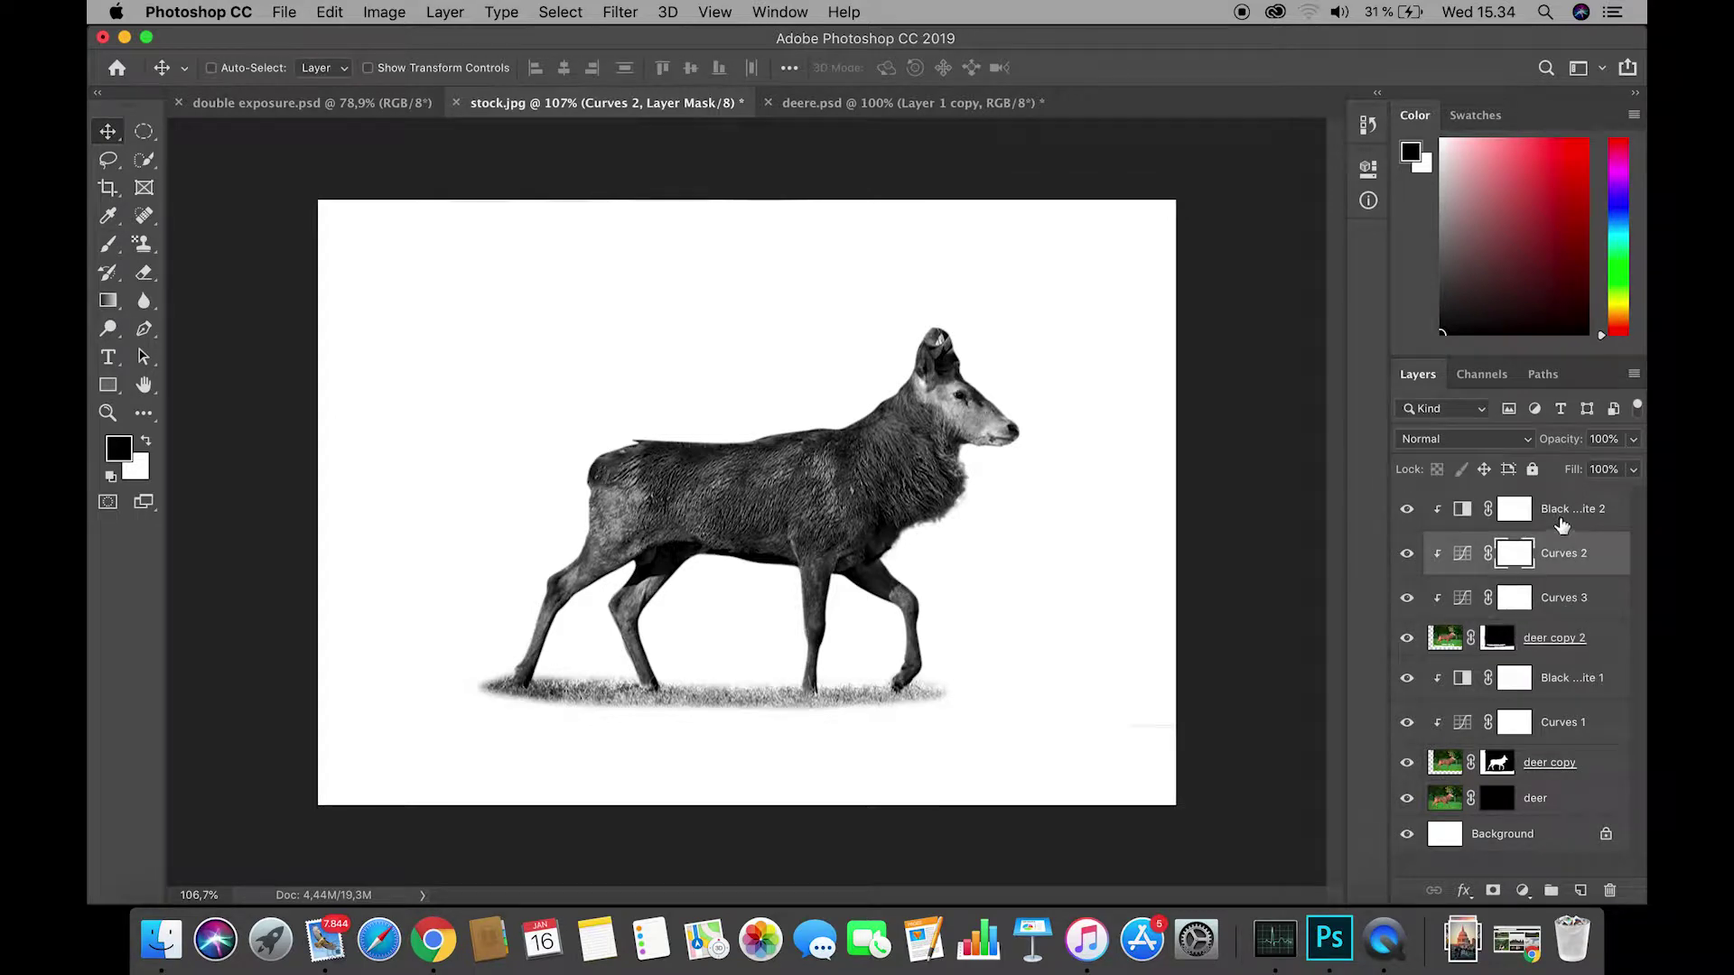
{"action": "left_click", "coordinate": [1563, 522]}
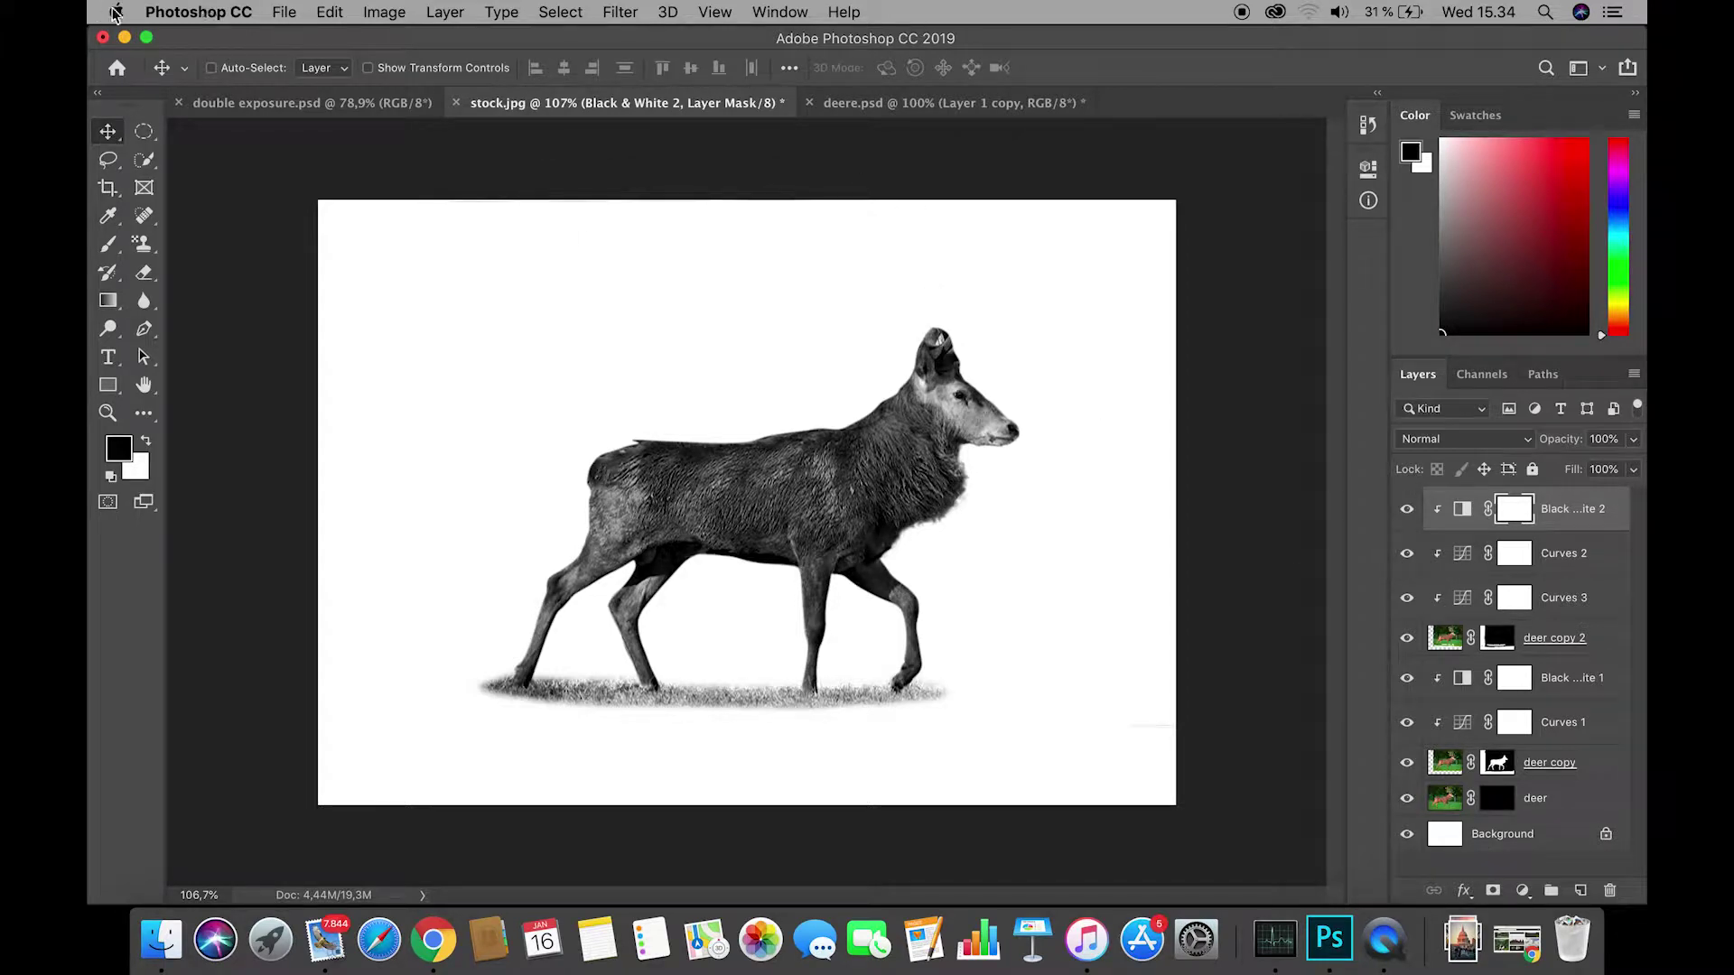
{"action": "left_click", "coordinate": [285, 12]}
{"action": "left_click", "coordinate": [300, 54]}
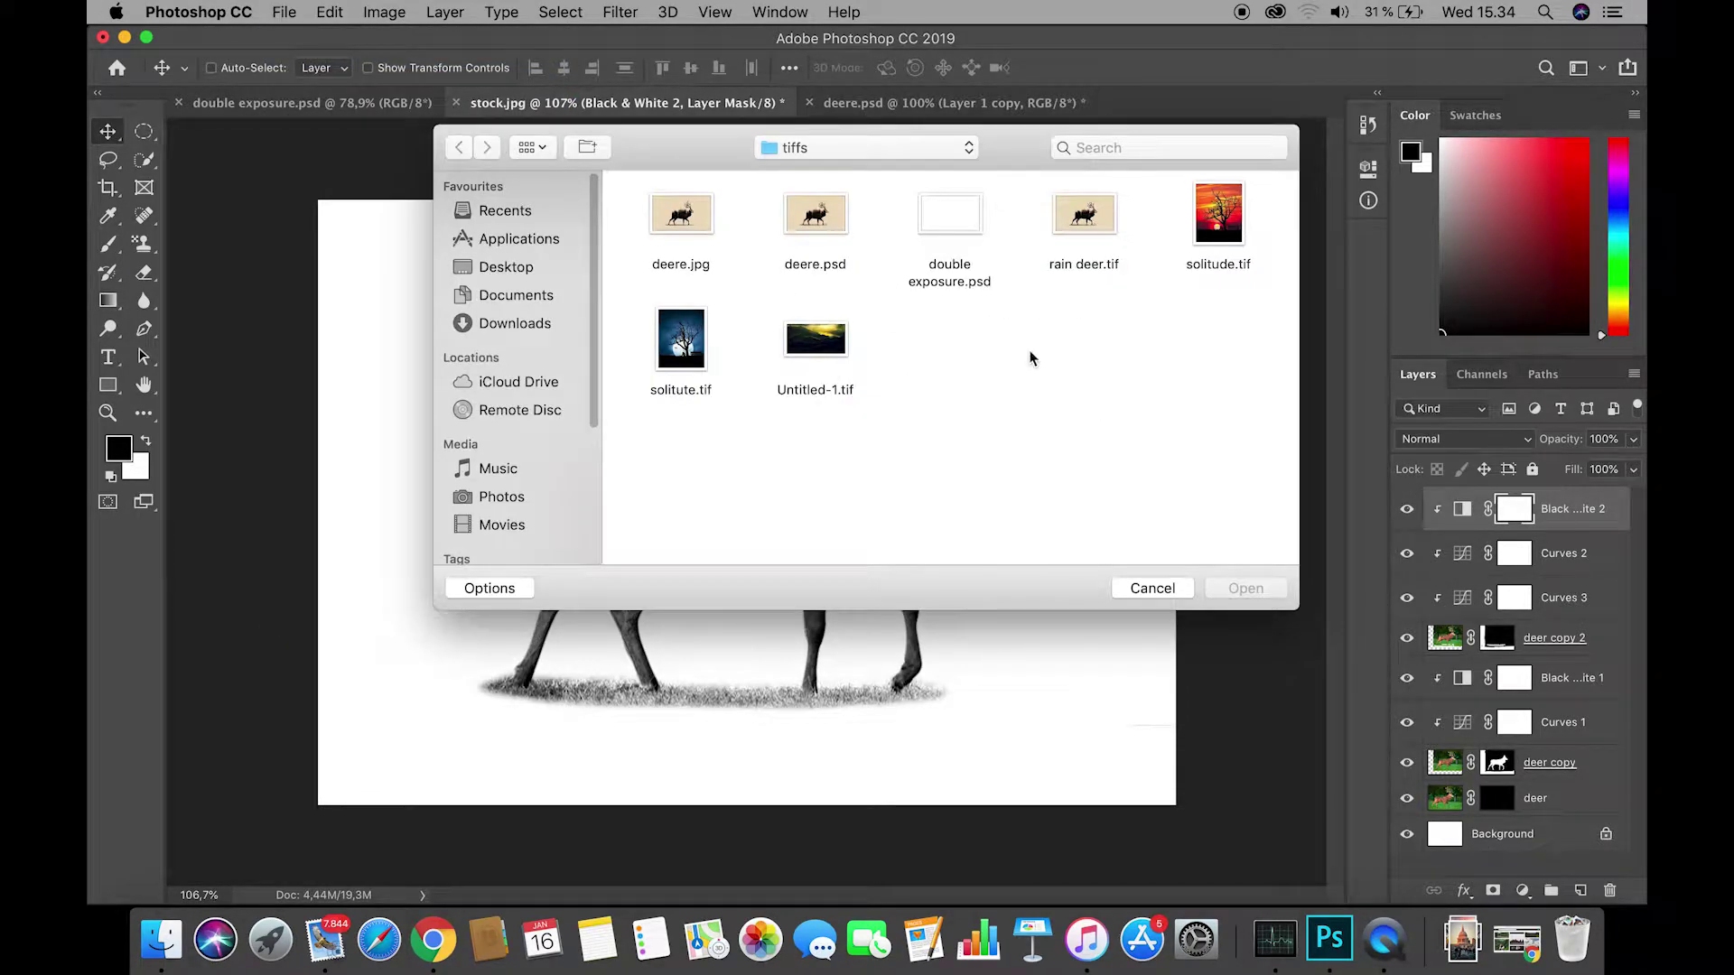
{"action": "left_click", "coordinate": [881, 151]}
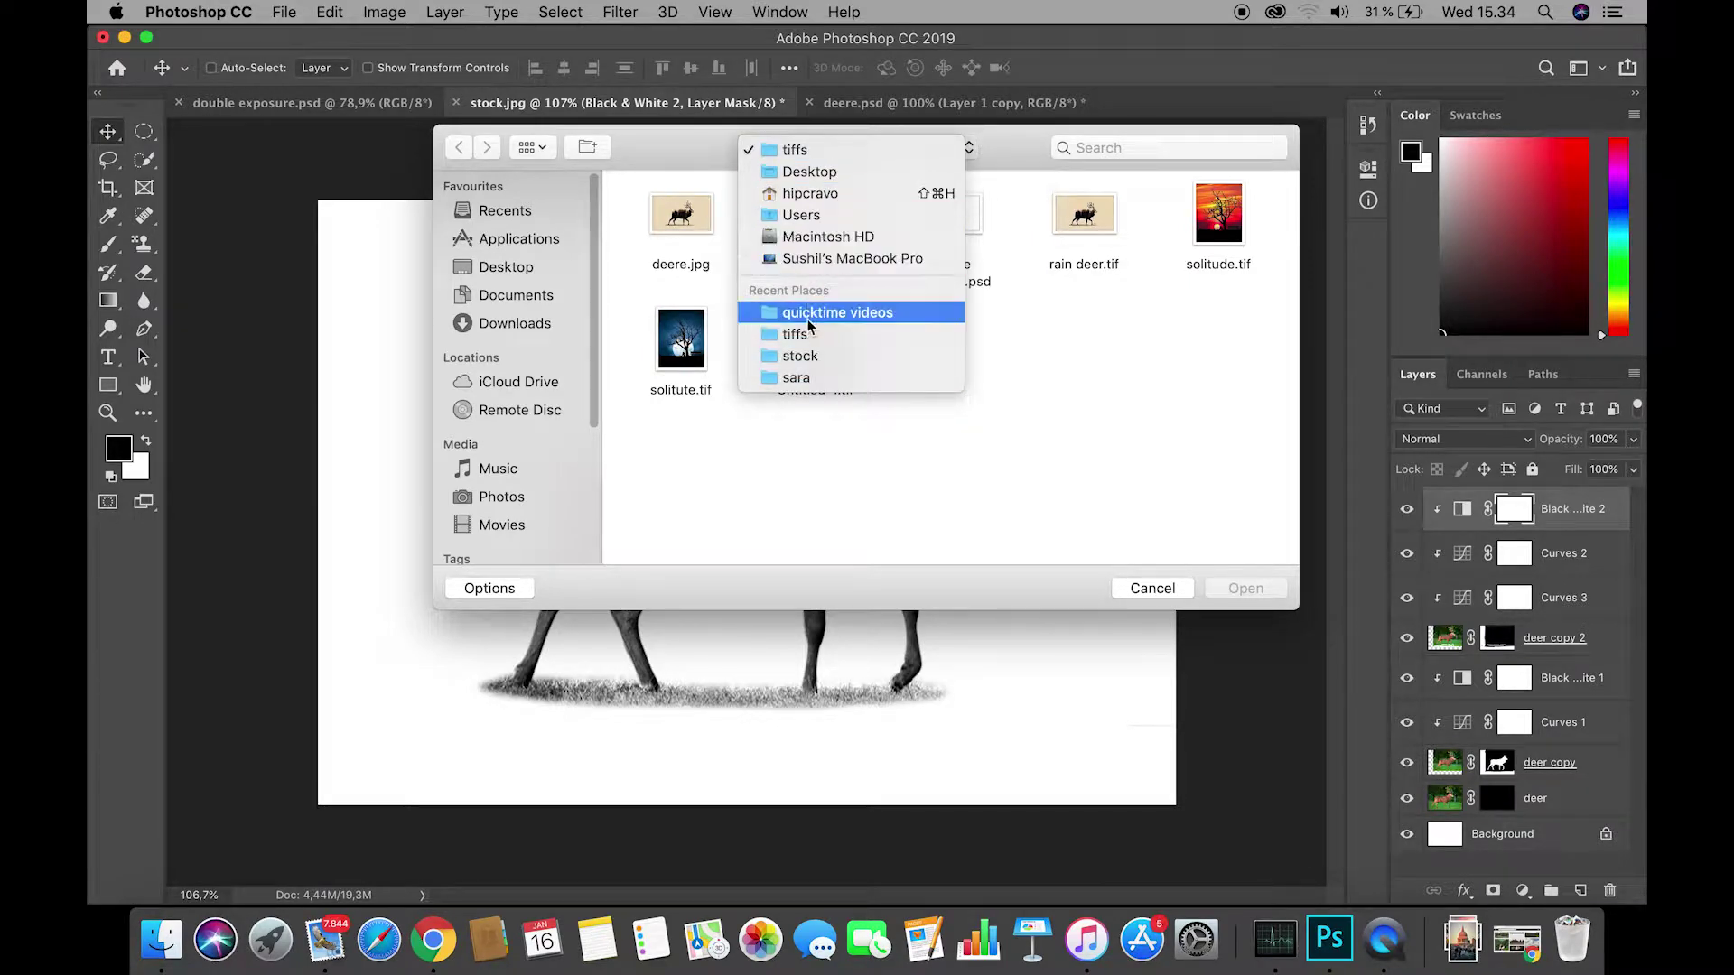
{"action": "left_click", "coordinate": [817, 356]}
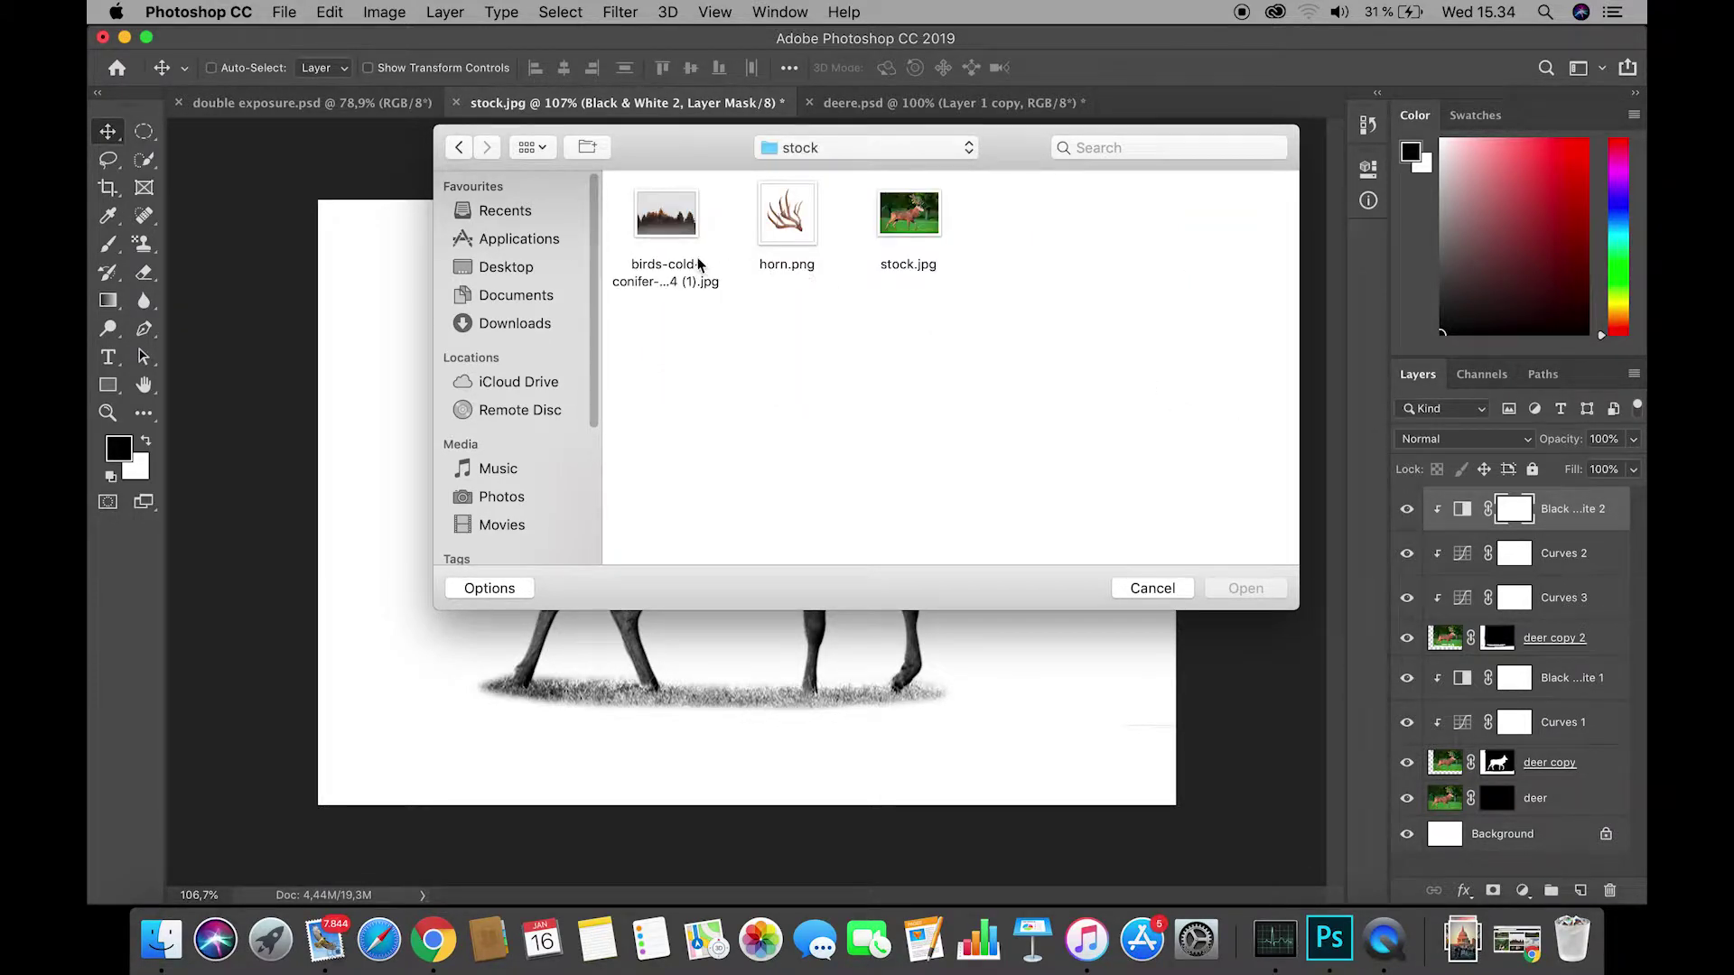
{"action": "double_click", "coordinate": [775, 213]}
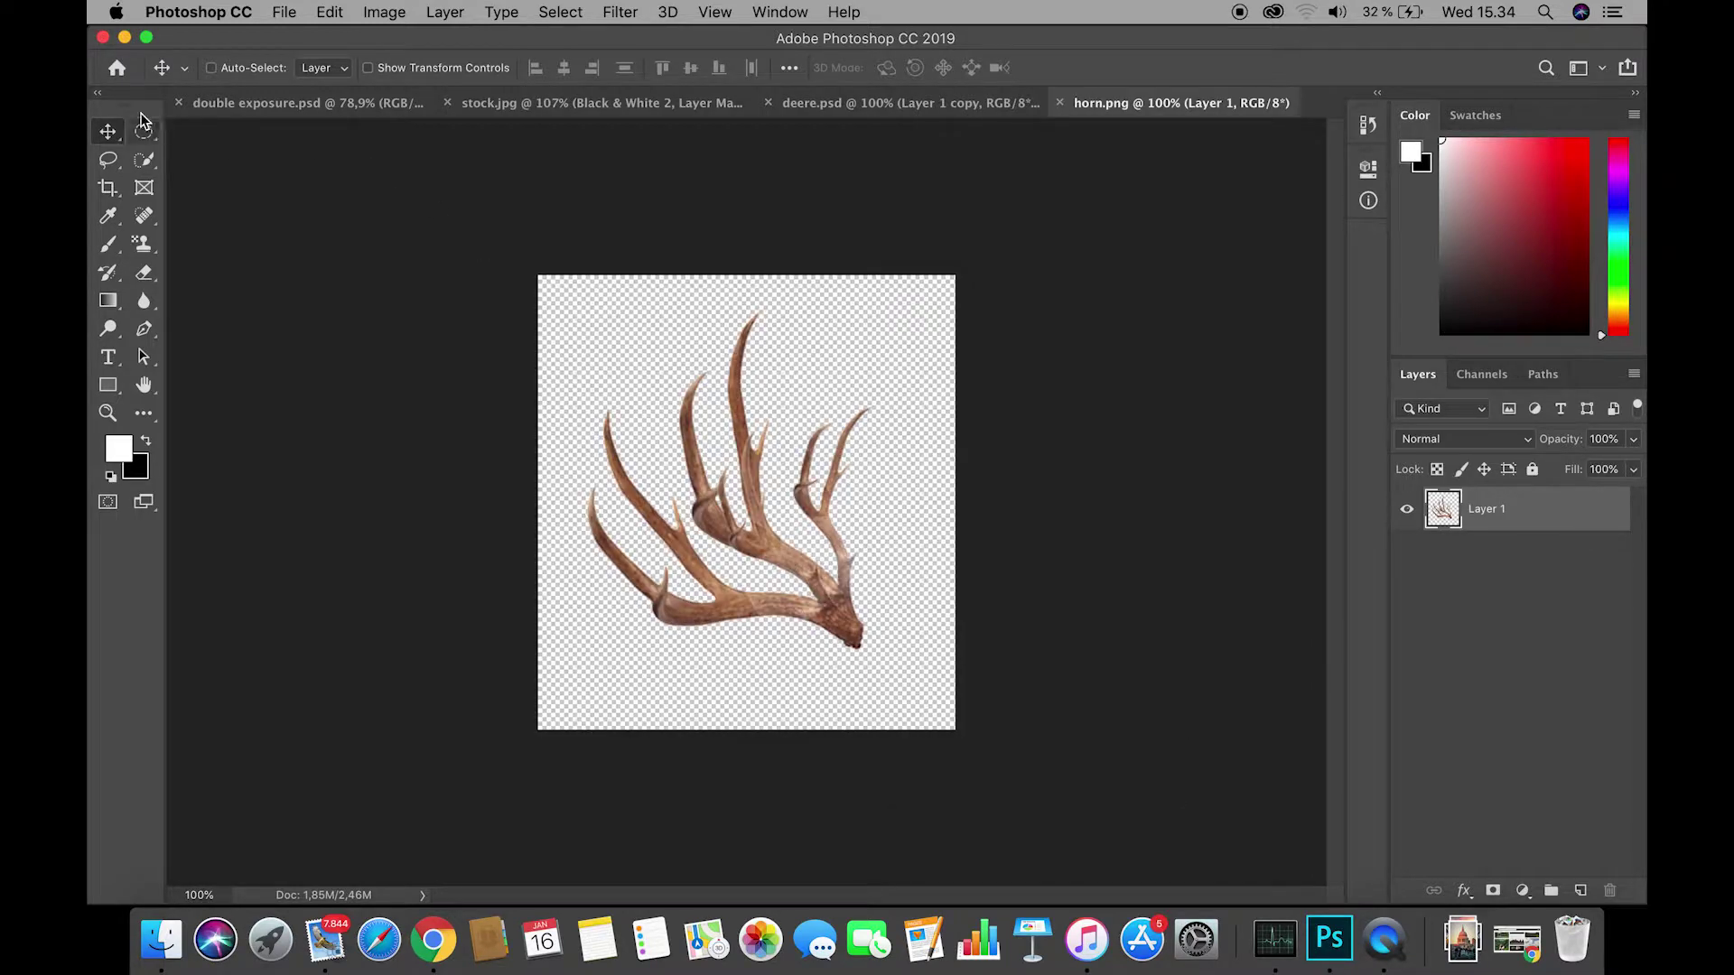
{"action": "left_click_drag", "start_coordinate": [840, 592], "coordinate": [630, 108]}
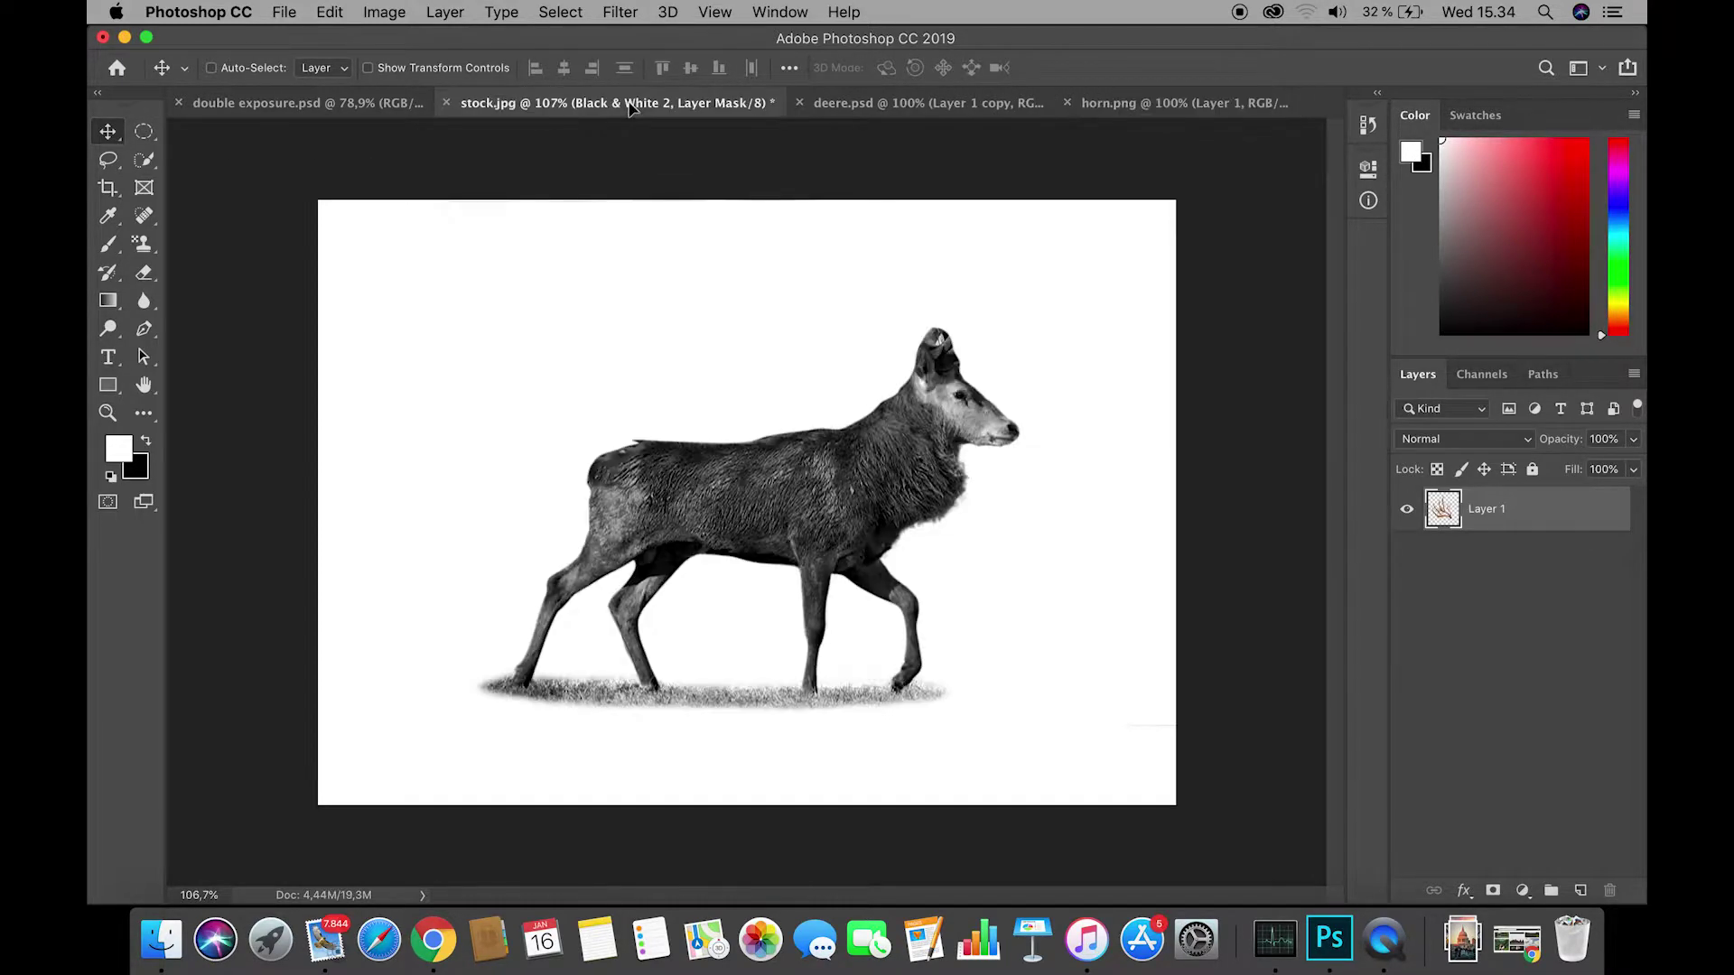
{"action": "left_click_drag", "start_coordinate": [934, 358], "coordinate": [935, 359]}
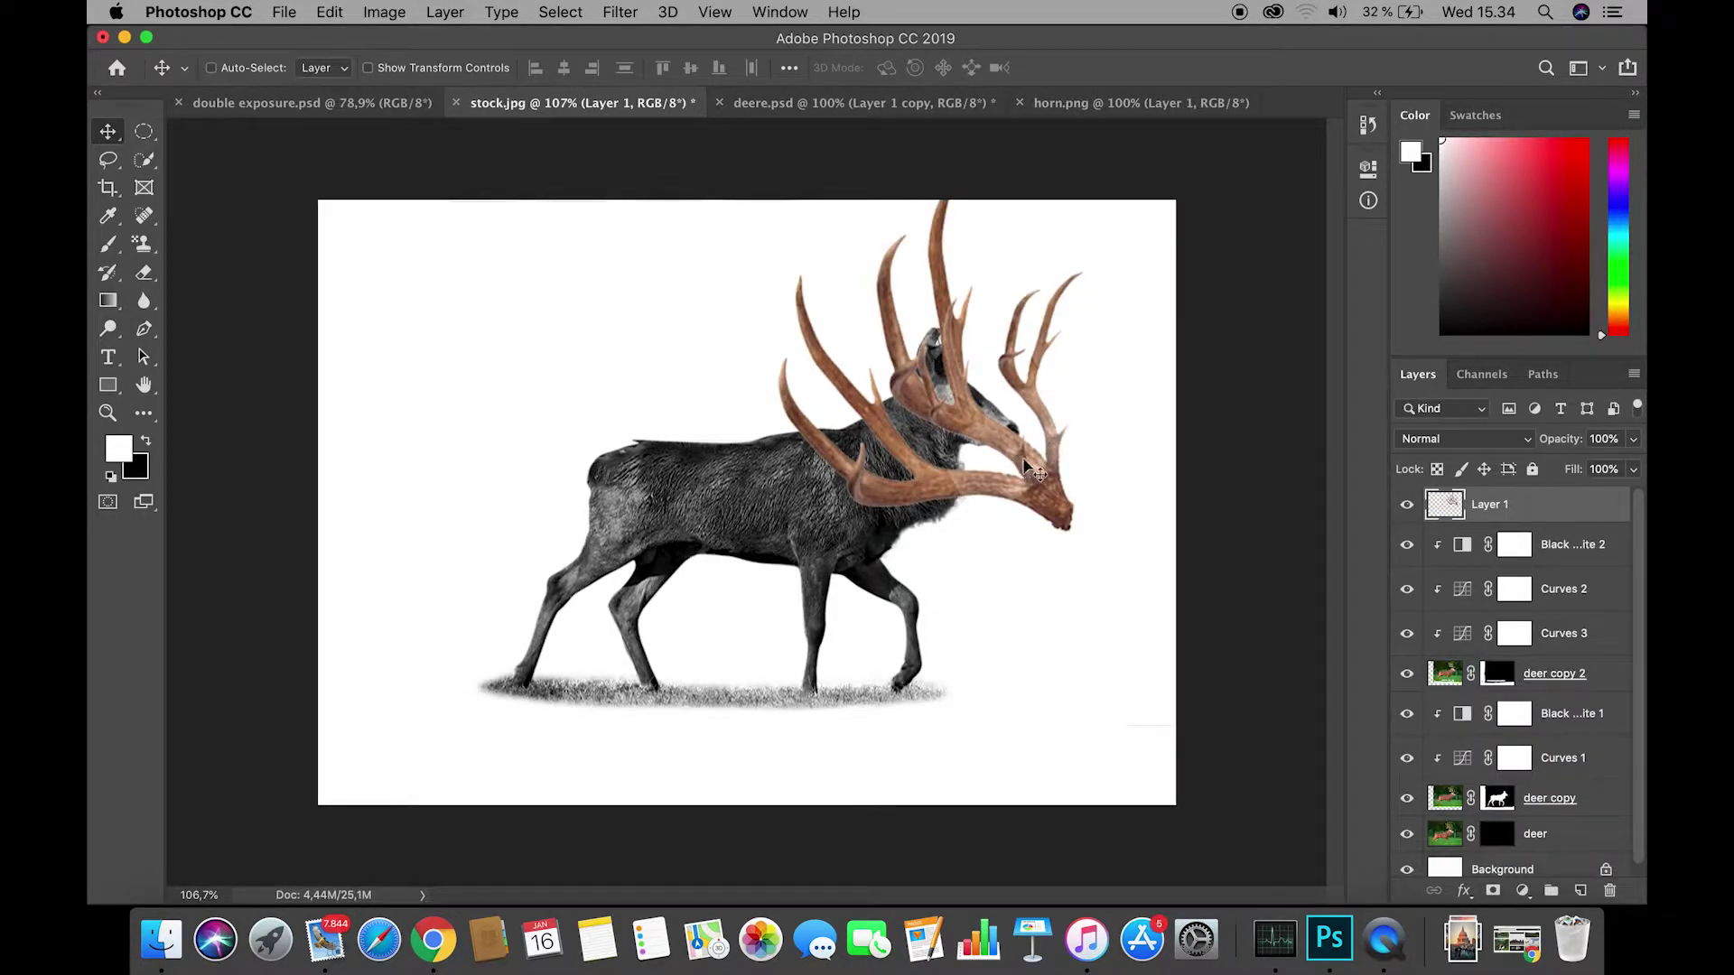
Scale the antlers to 52.68% and place them over the deer's chest below its head.
{"action": "left_click_drag", "start_coordinate": [1025, 461], "coordinate": [962, 522]}
{"action": "key", "text": "ctrl+t"}
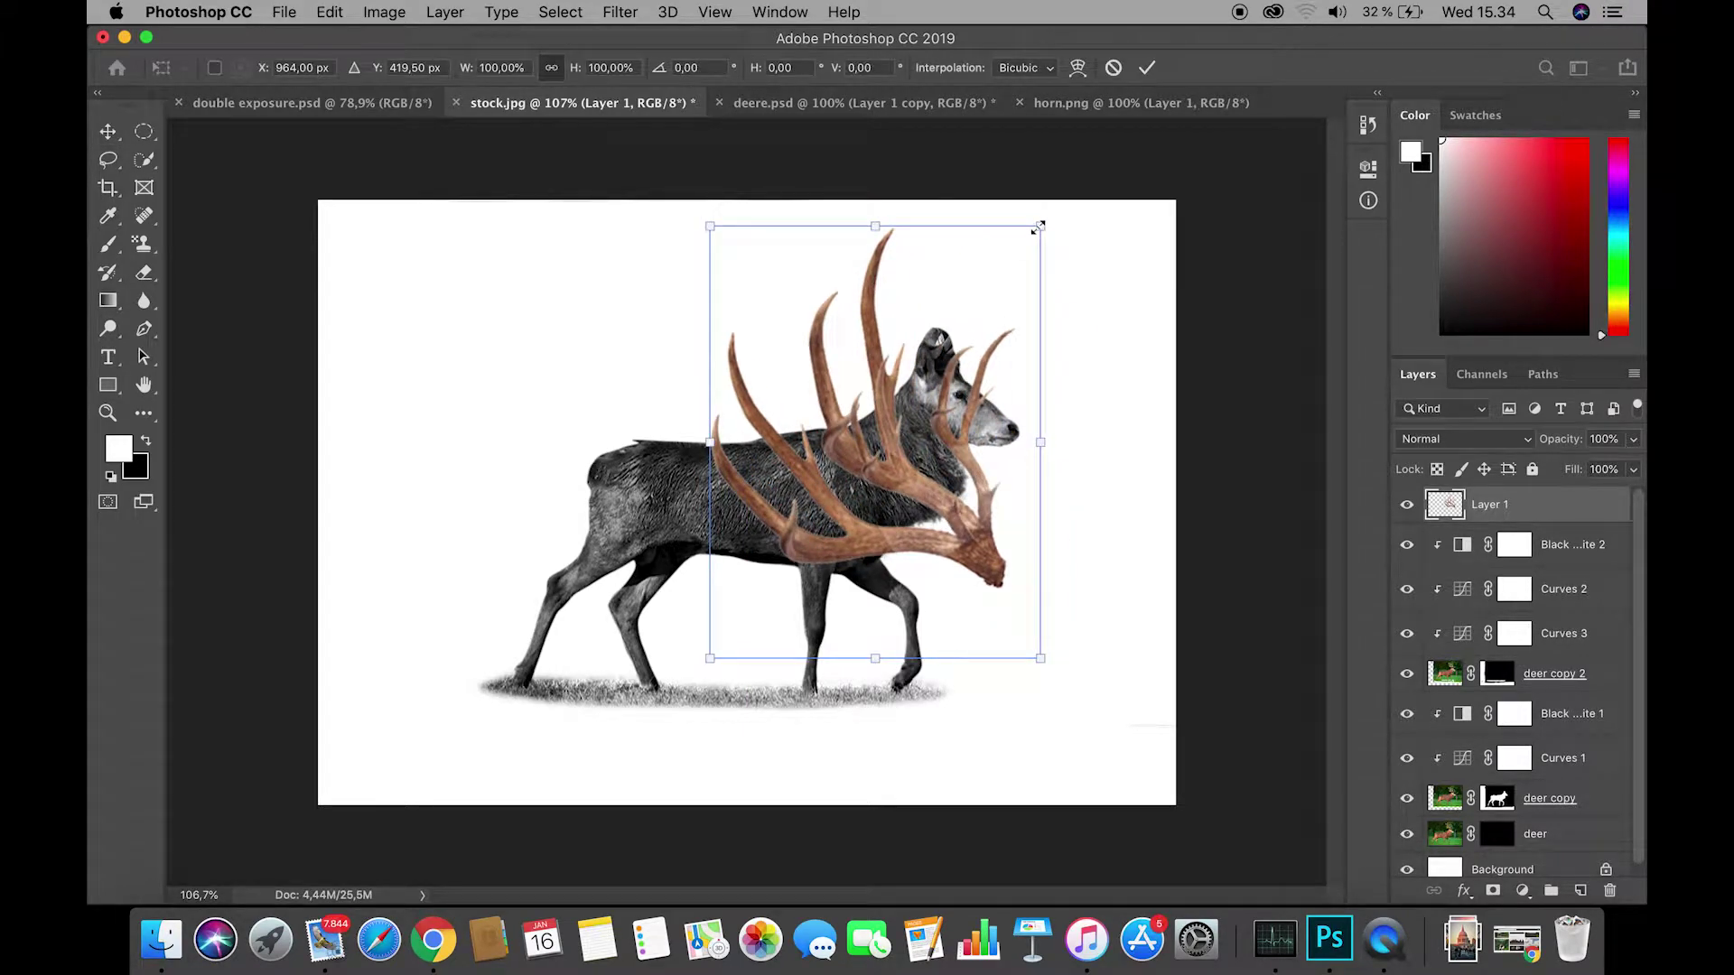
{"action": "left_click_drag", "start_coordinate": [1039, 227], "coordinate": [975, 300]}
{"action": "left_click_drag", "start_coordinate": [911, 482], "coordinate": [922, 363]}
{"action": "left_click_drag", "start_coordinate": [995, 183], "coordinate": [973, 209]}
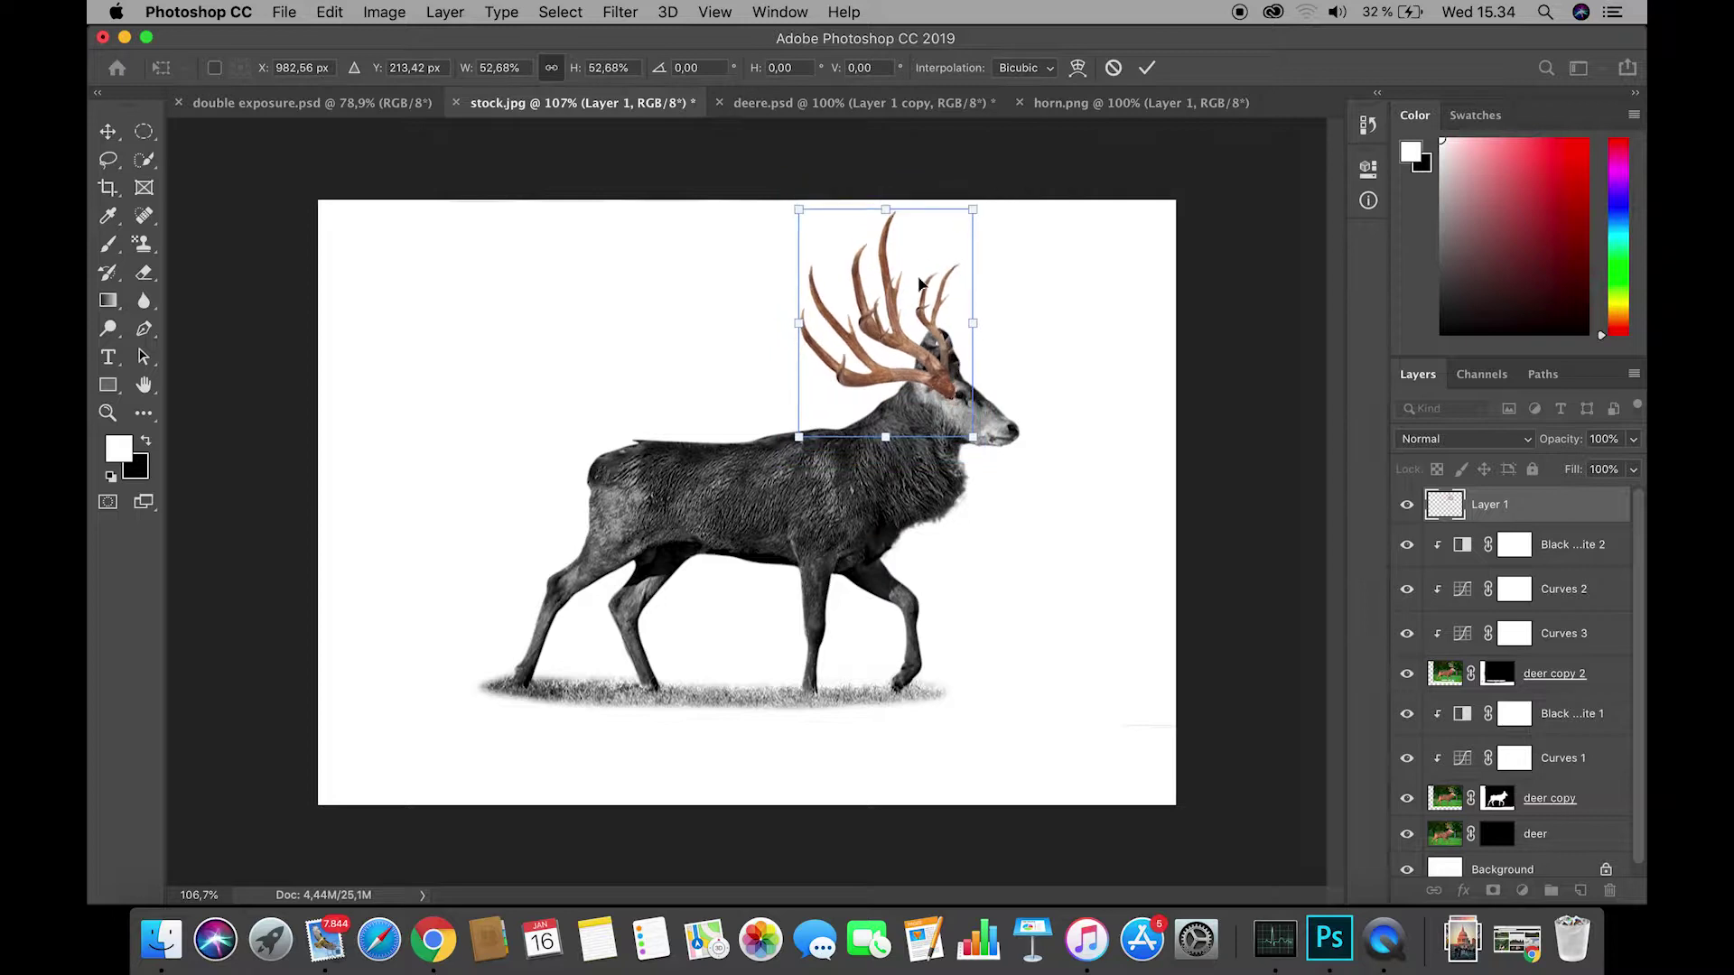
{"action": "left_click_drag", "start_coordinate": [919, 284], "coordinate": [923, 250]}
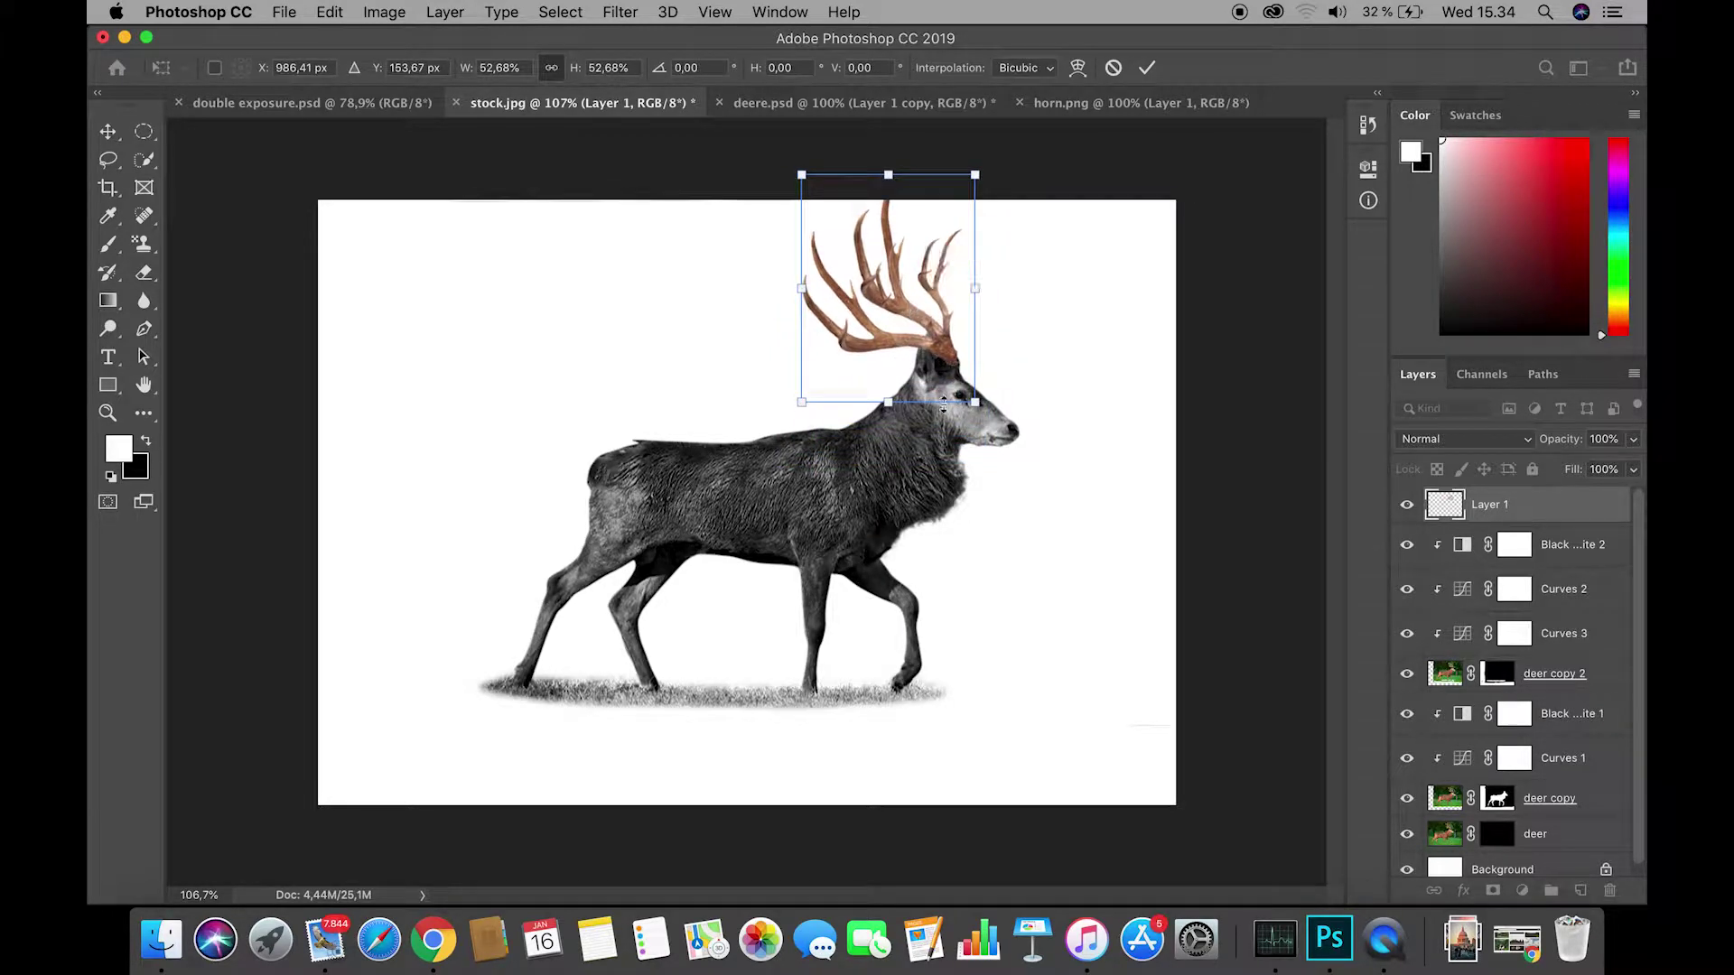
{"action": "left_click_drag", "start_coordinate": [944, 341], "coordinate": [979, 491]}
{"action": "key", "text": "Return"}
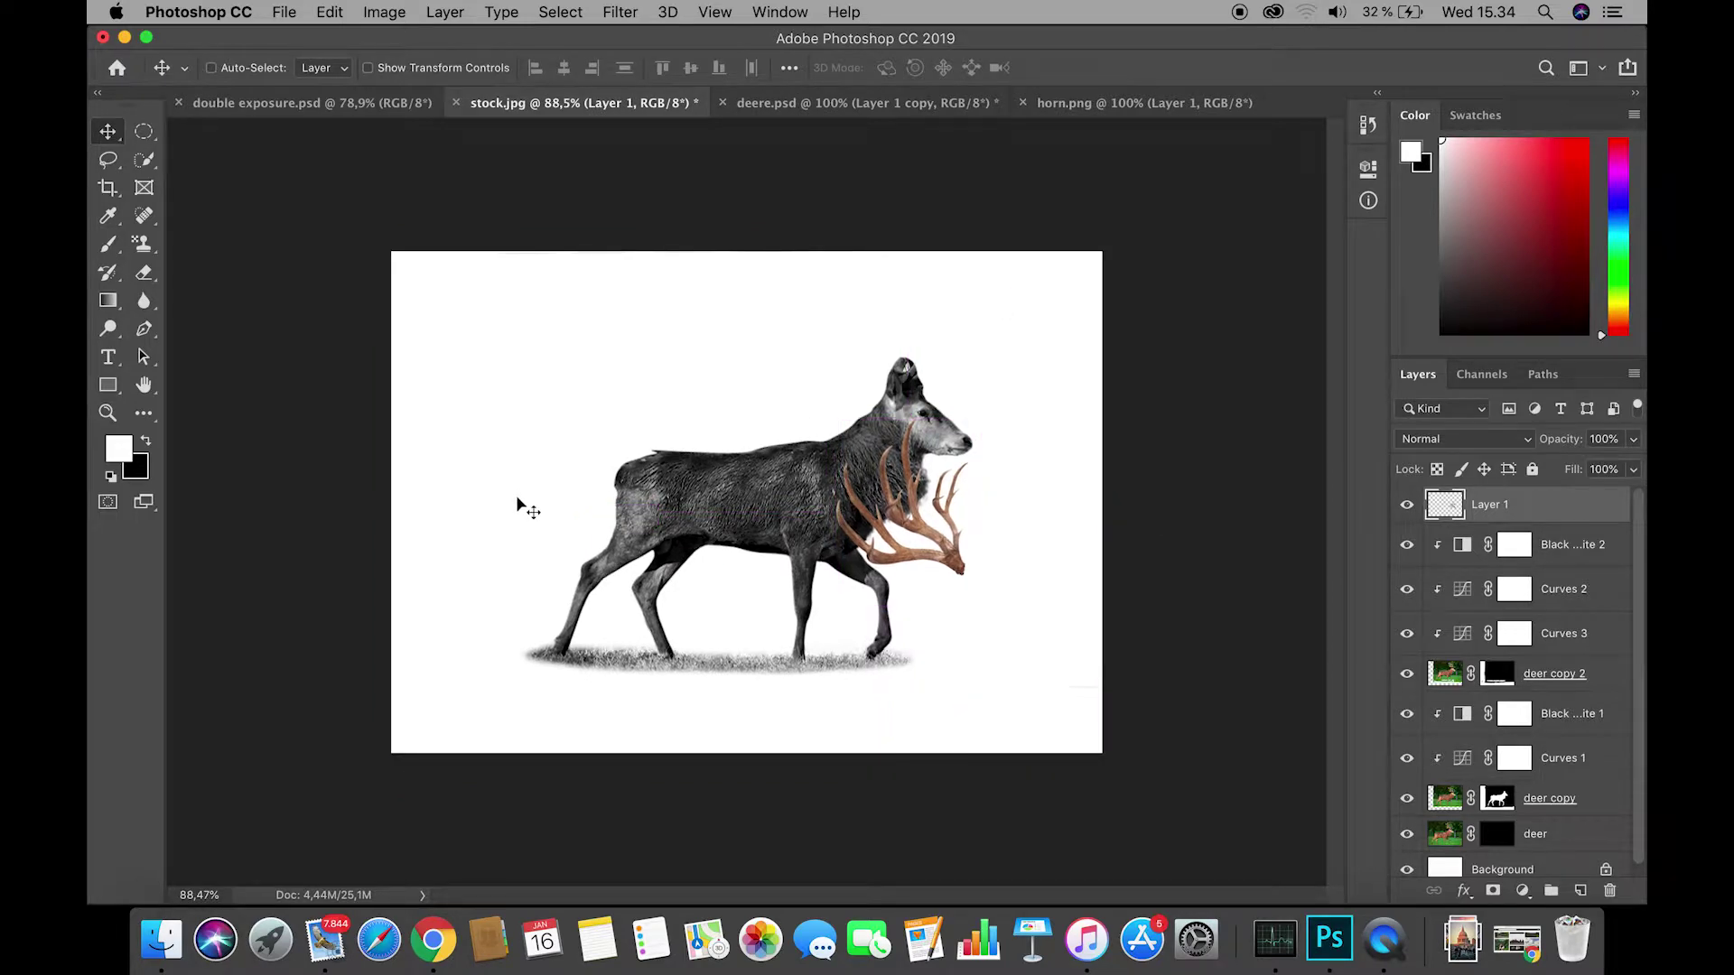
Extend the canvas upward and to the right with the Crop tool, and fill the Background layer with white.
{"action": "key", "text": "c"}
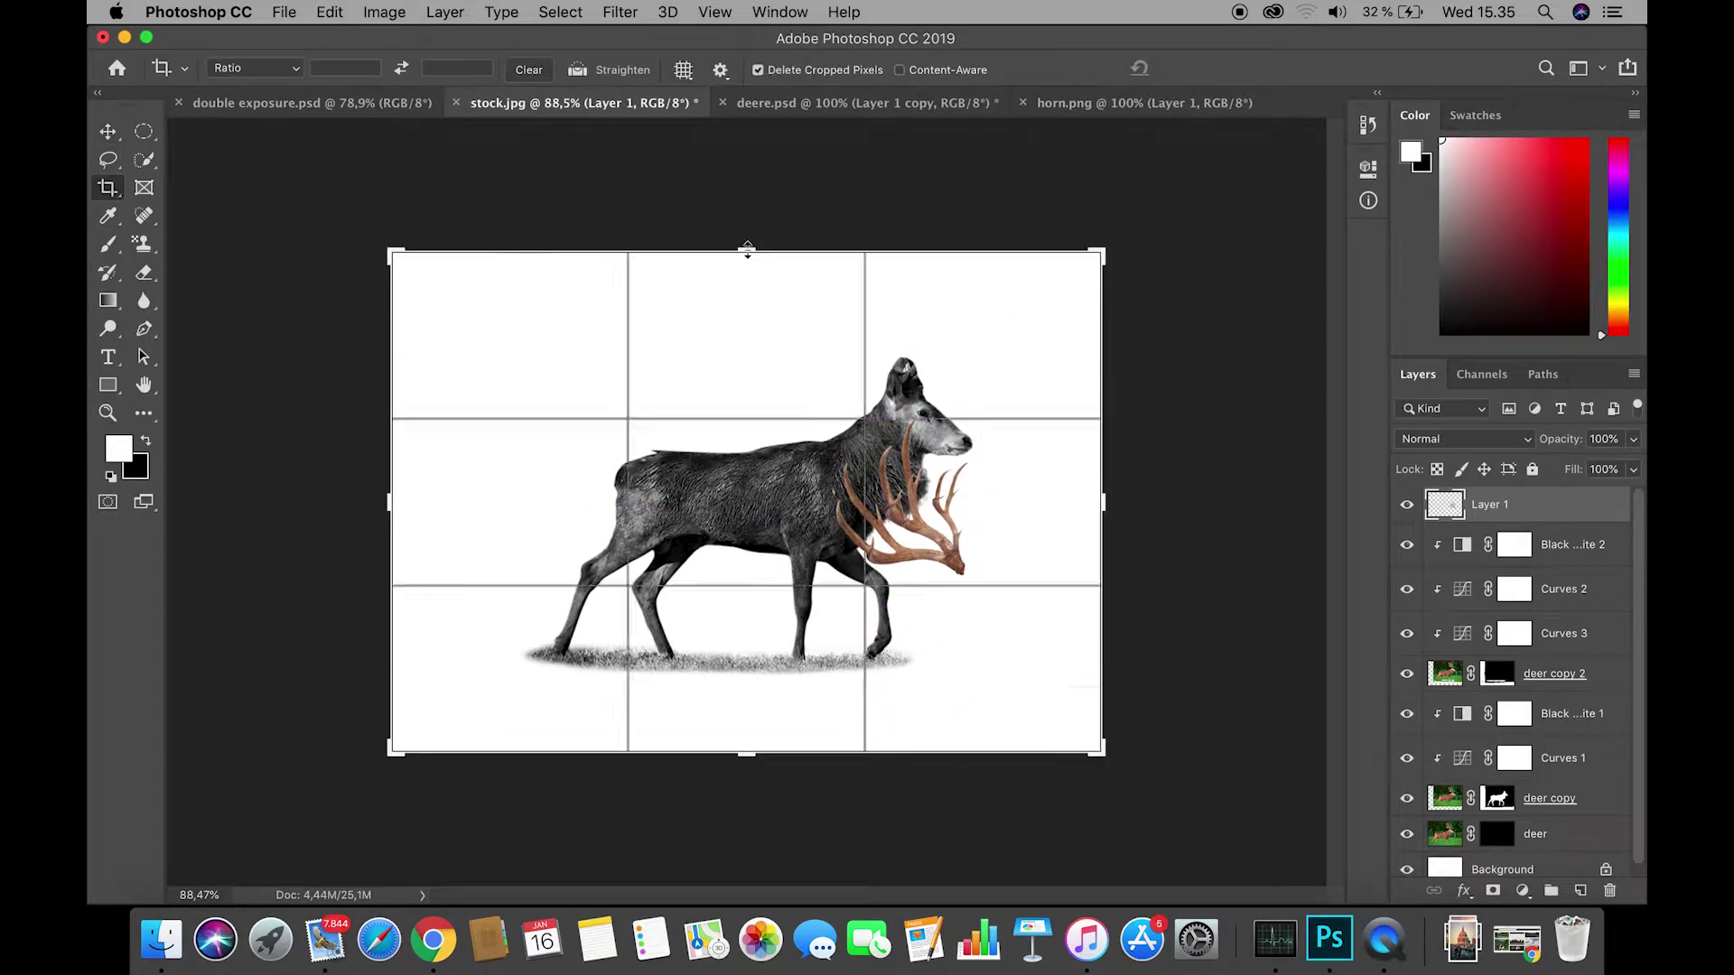
{"action": "left_click_drag", "start_coordinate": [747, 250], "coordinate": [747, 222]}
{"action": "left_click_drag", "start_coordinate": [1103, 501], "coordinate": [1138, 500]}
{"action": "key", "text": "Return"}
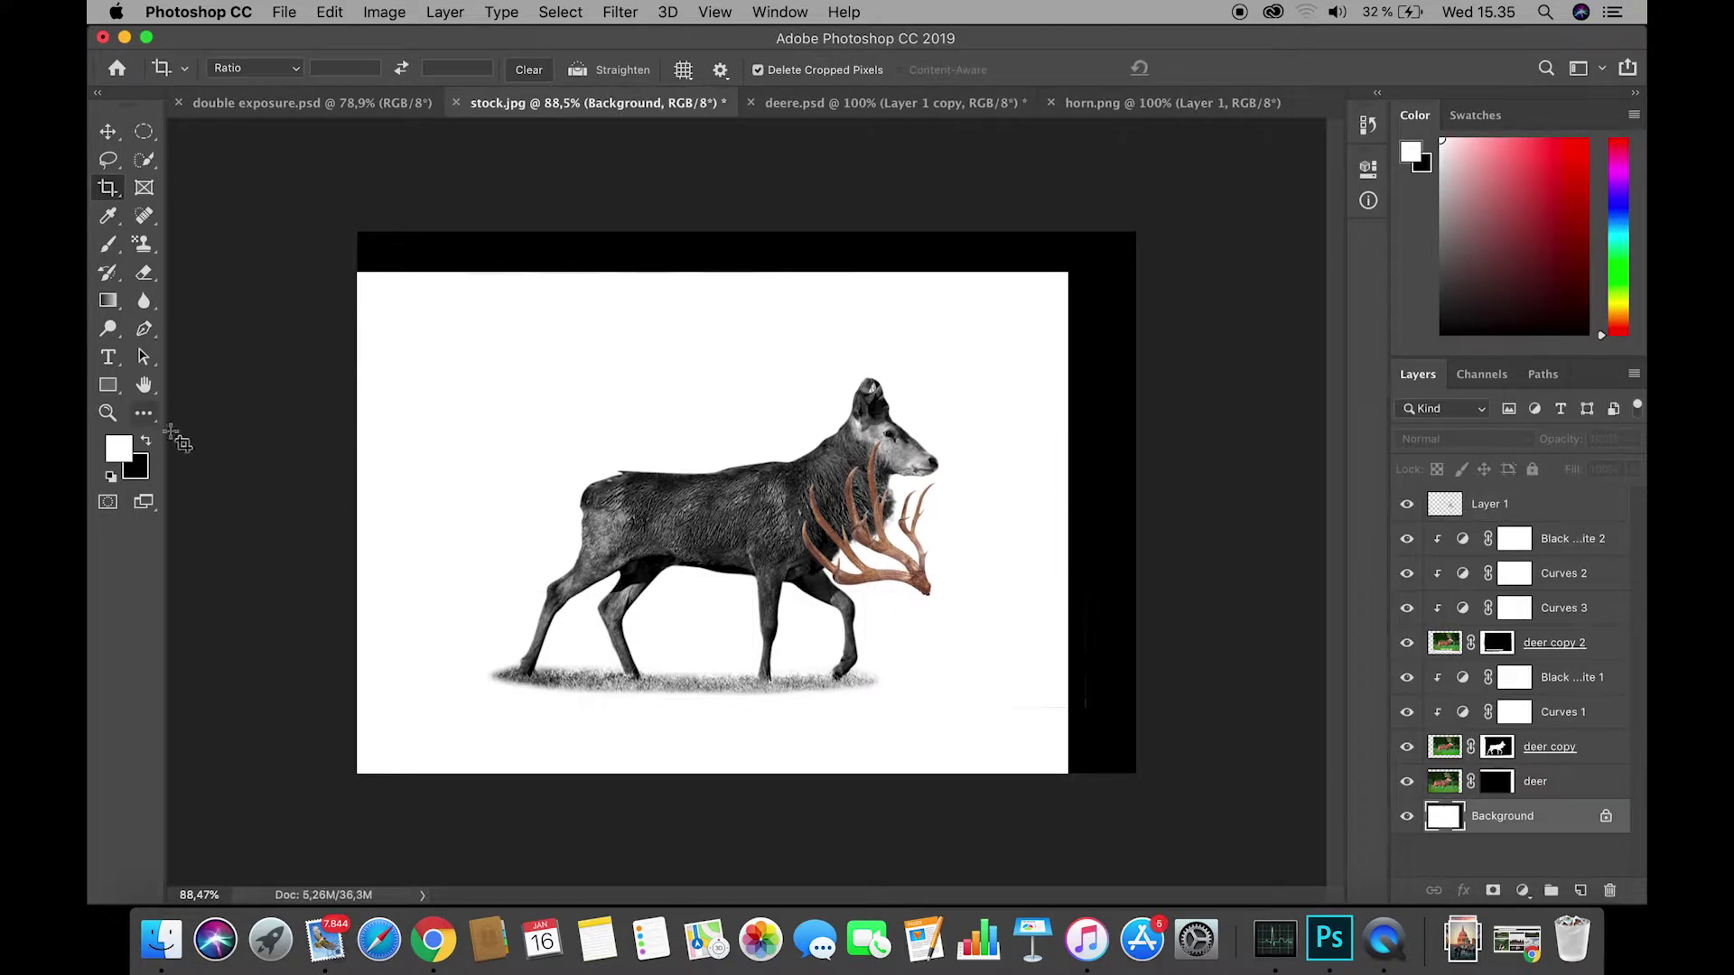
{"action": "key", "text": "super+BackSpace"}
{"action": "key", "text": "alt+BackSpace"}
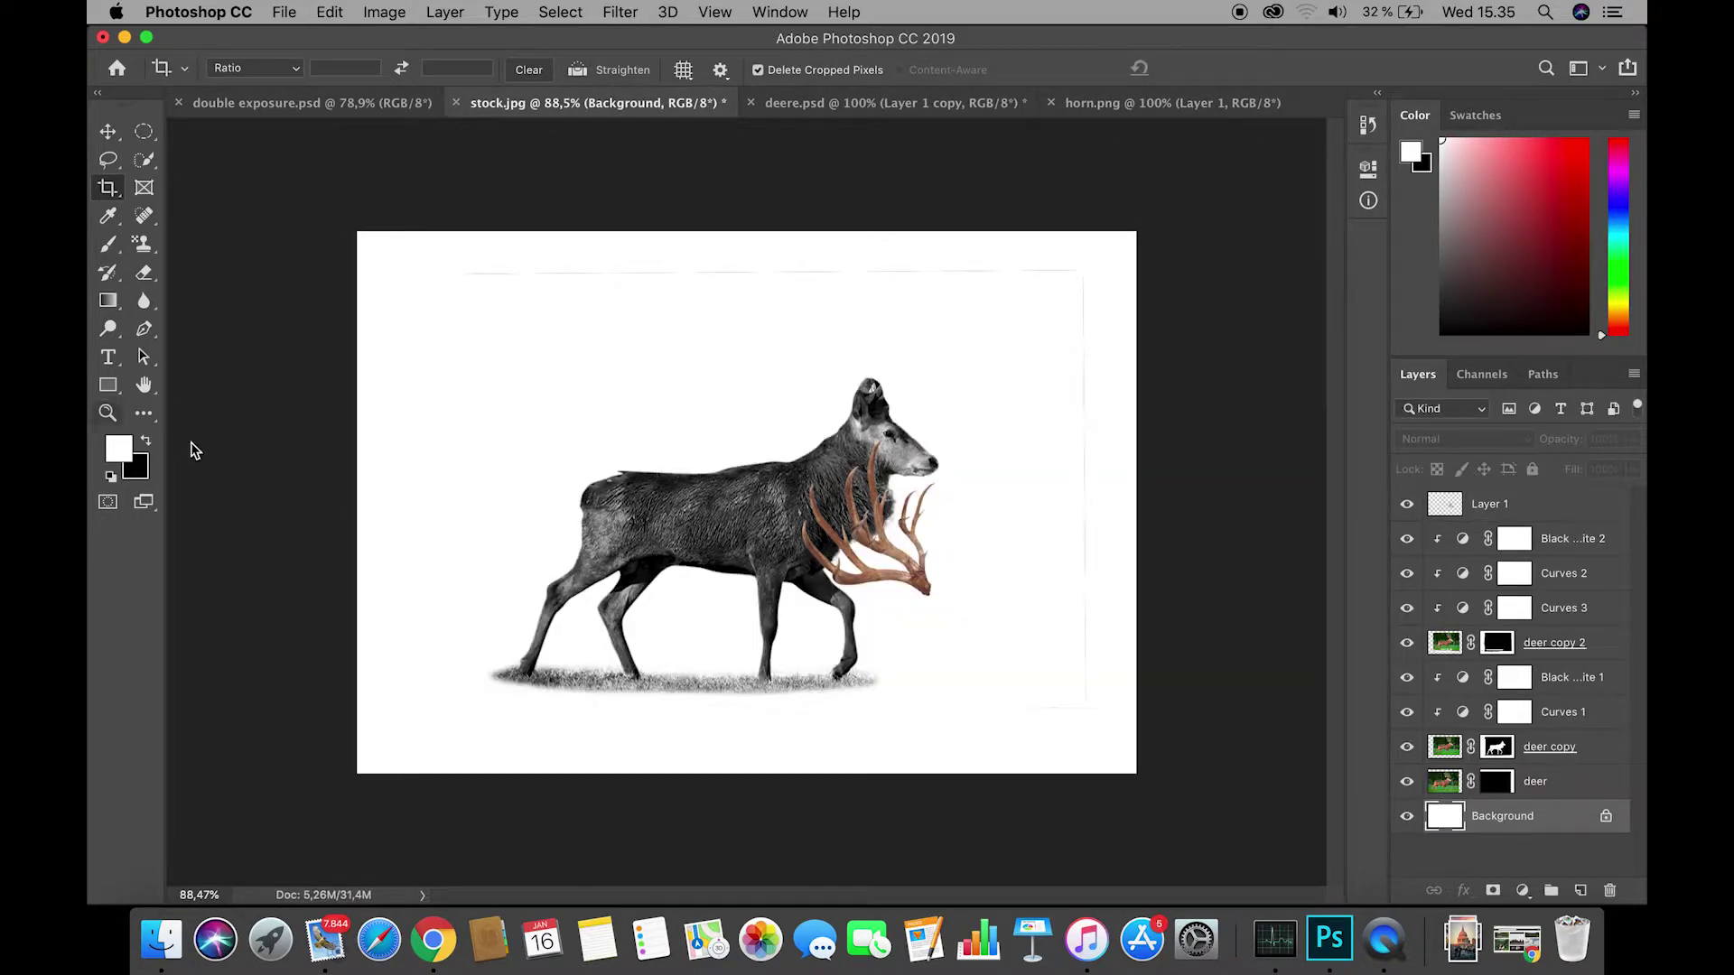
{"action": "scroll", "coordinate": [686, 555], "scroll_direction": "up", "scroll_amount": 2}
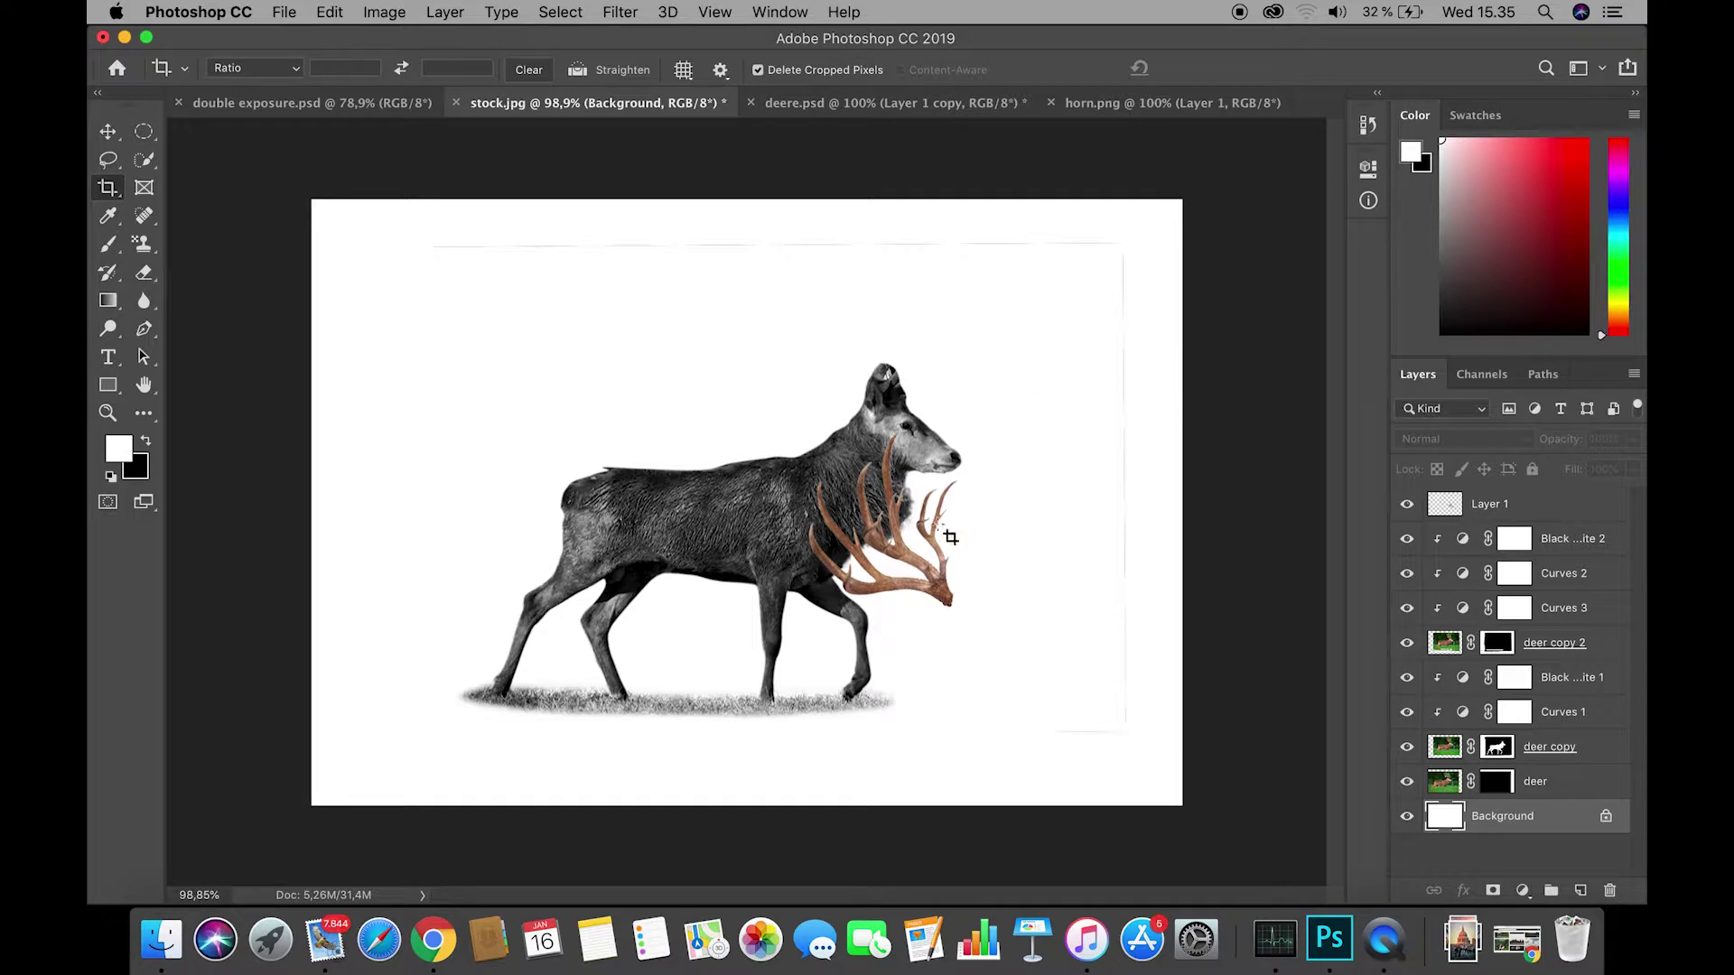
Select the antler layer, Layer 1, and move the antlers onto the top of the deer's head.
{"action": "key", "text": "v"}
{"action": "left_click_drag", "start_coordinate": [899, 411], "coordinate": [904, 416]}
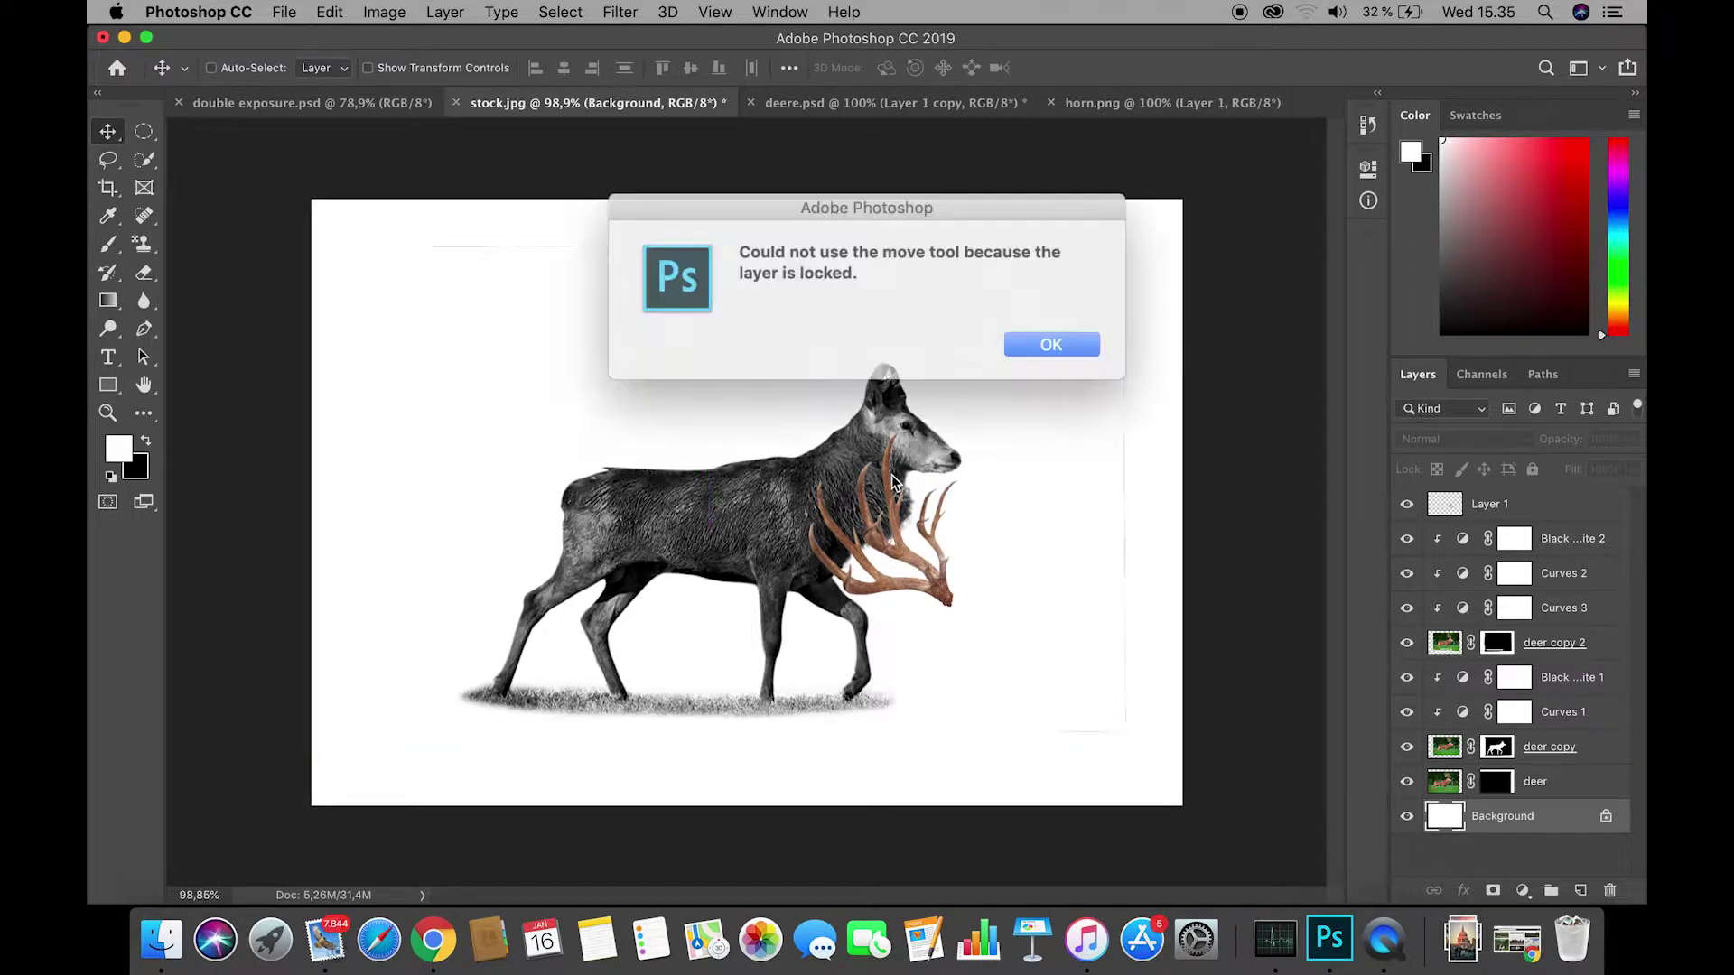
{"action": "left_click", "coordinate": [1060, 344]}
{"action": "left_click", "coordinate": [1467, 507]}
{"action": "left_click_drag", "start_coordinate": [941, 571], "coordinate": [900, 390]}
{"action": "scroll", "coordinate": [891, 377], "scroll_direction": "up", "scroll_amount": 5}
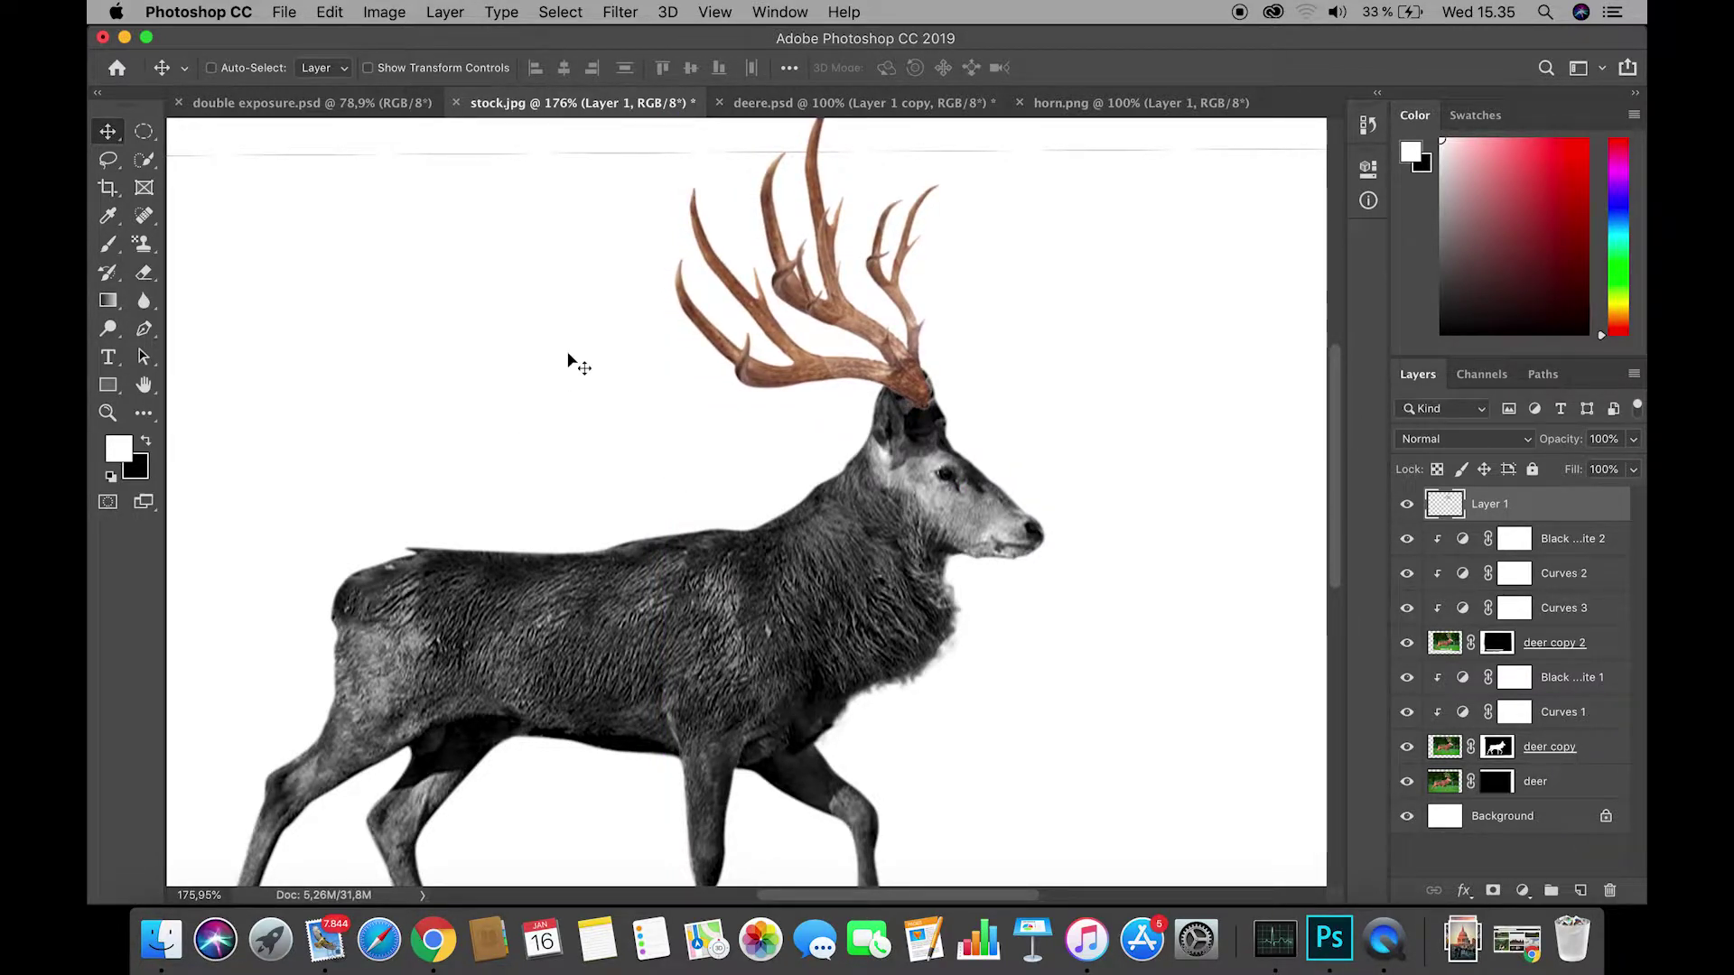
Rotate the antlers slightly counterclockwise with Free Transform and fit their base to the deer's head.
{"action": "key", "text": "super+t"}
{"action": "key", "text": "Escape"}
{"action": "key", "text": "super+t"}
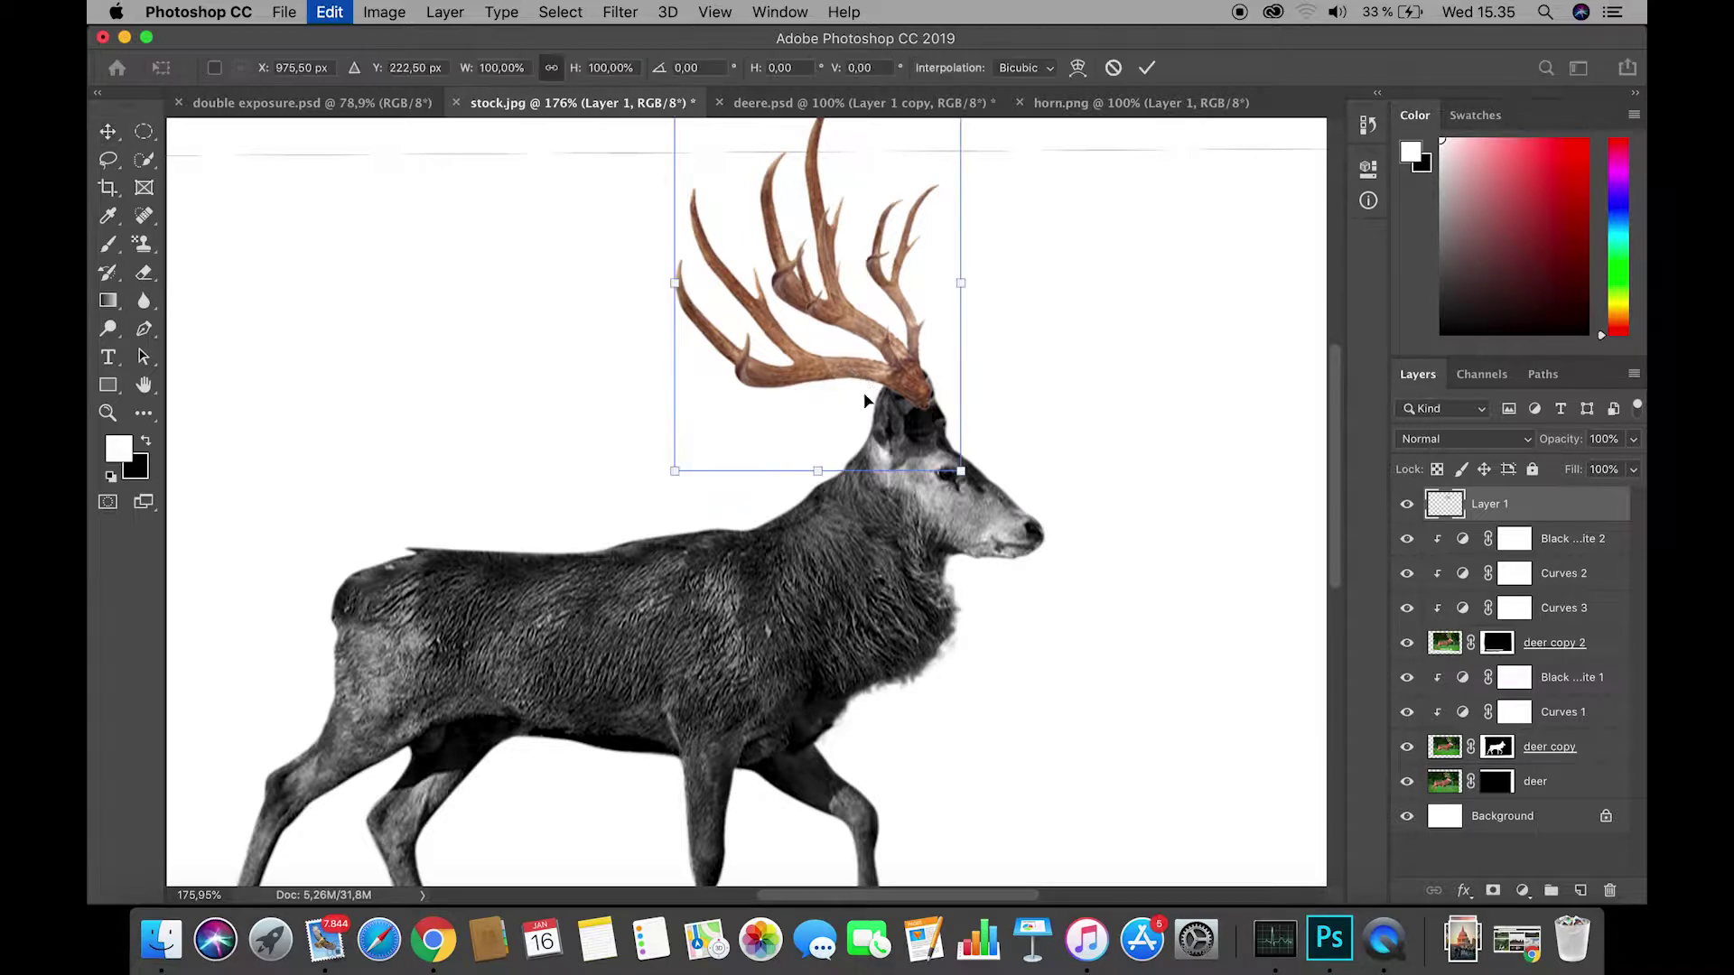
{"action": "left_click_drag", "start_coordinate": [914, 510], "coordinate": [959, 447]}
{"action": "left_click_drag", "start_coordinate": [903, 396], "coordinate": [895, 369]}
{"action": "key", "text": "Return"}
{"action": "left_click_drag", "start_coordinate": [1072, 375], "coordinate": [1042, 380]}
{"action": "left_click_drag", "start_coordinate": [1151, 434], "coordinate": [1146, 444]}
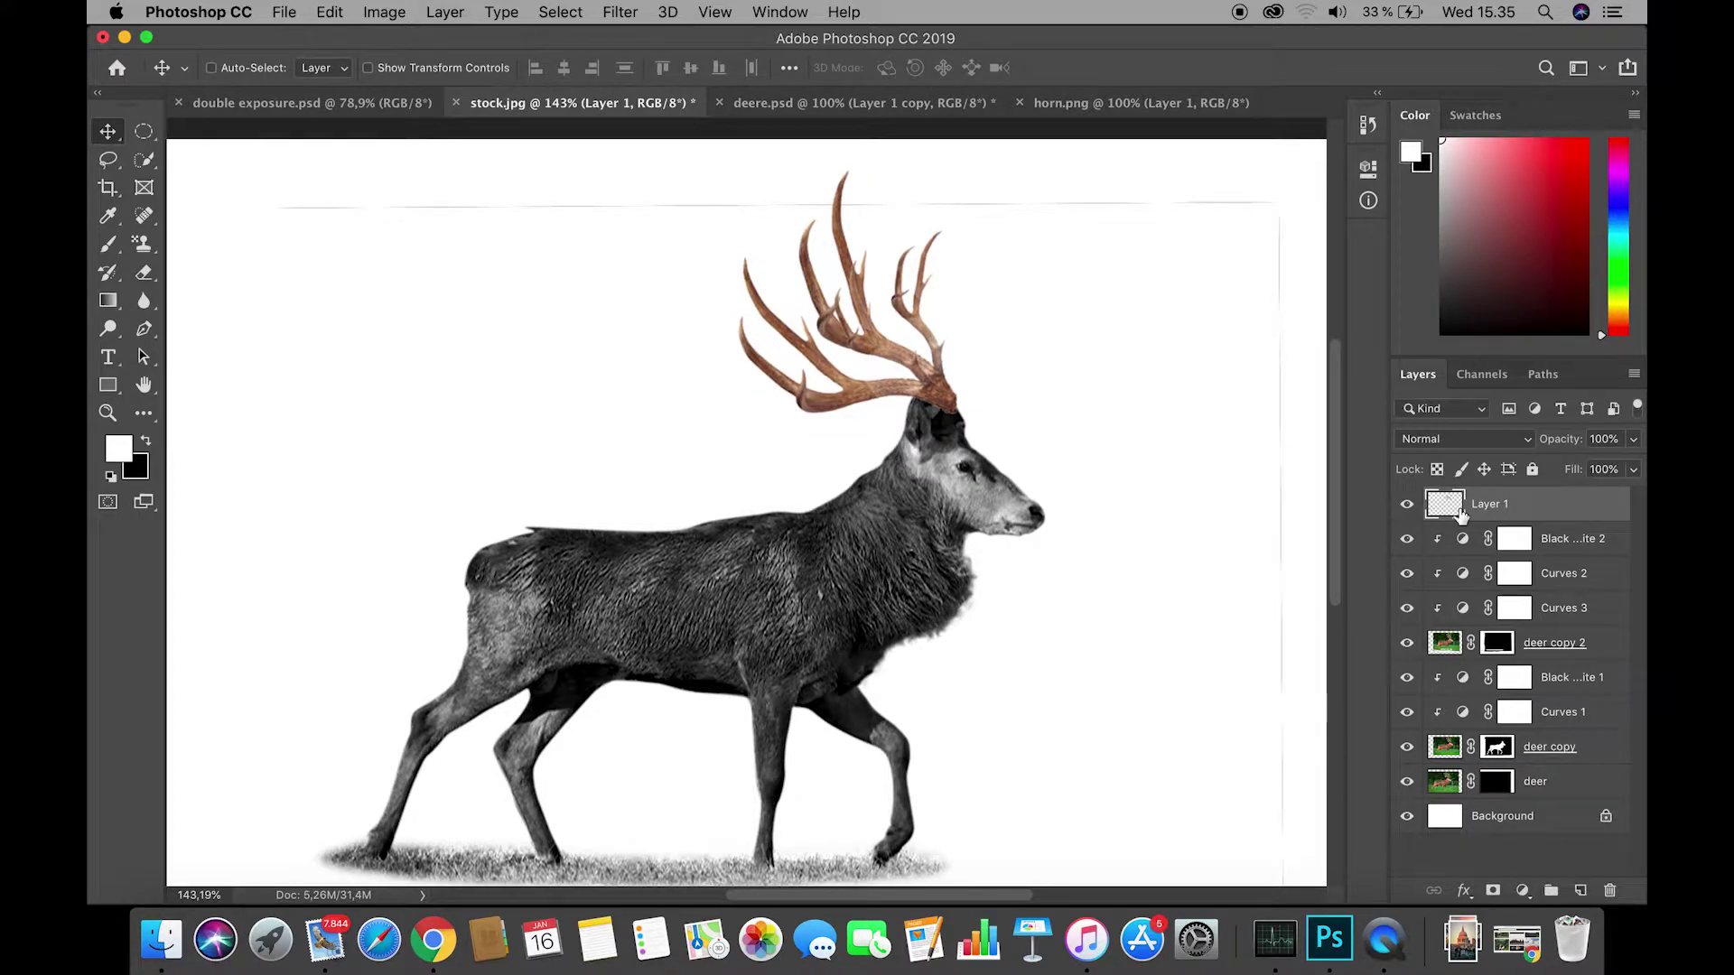
Try to apply the grass adjustments to the antlers by placing Layer 1 unclipped beneath Curves 3.
{"action": "left_click_drag", "start_coordinate": [1461, 513], "coordinate": [1521, 616]}
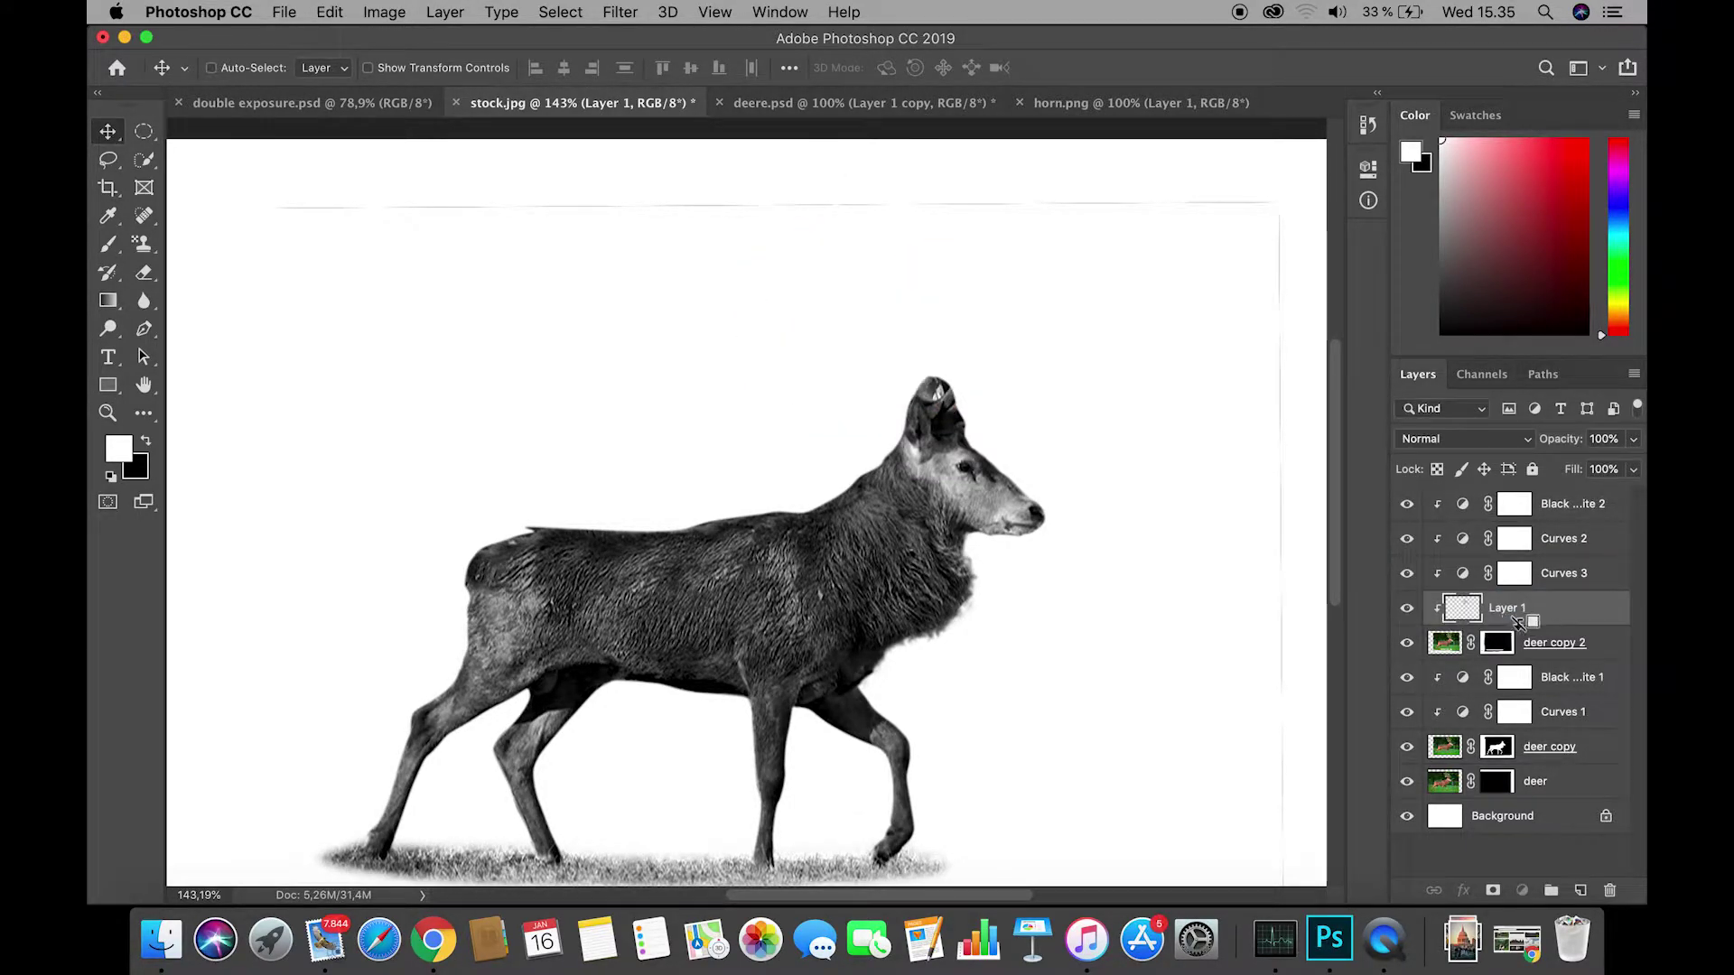
{"action": "left_click", "coordinate": [1522, 623], "text": "alt"}
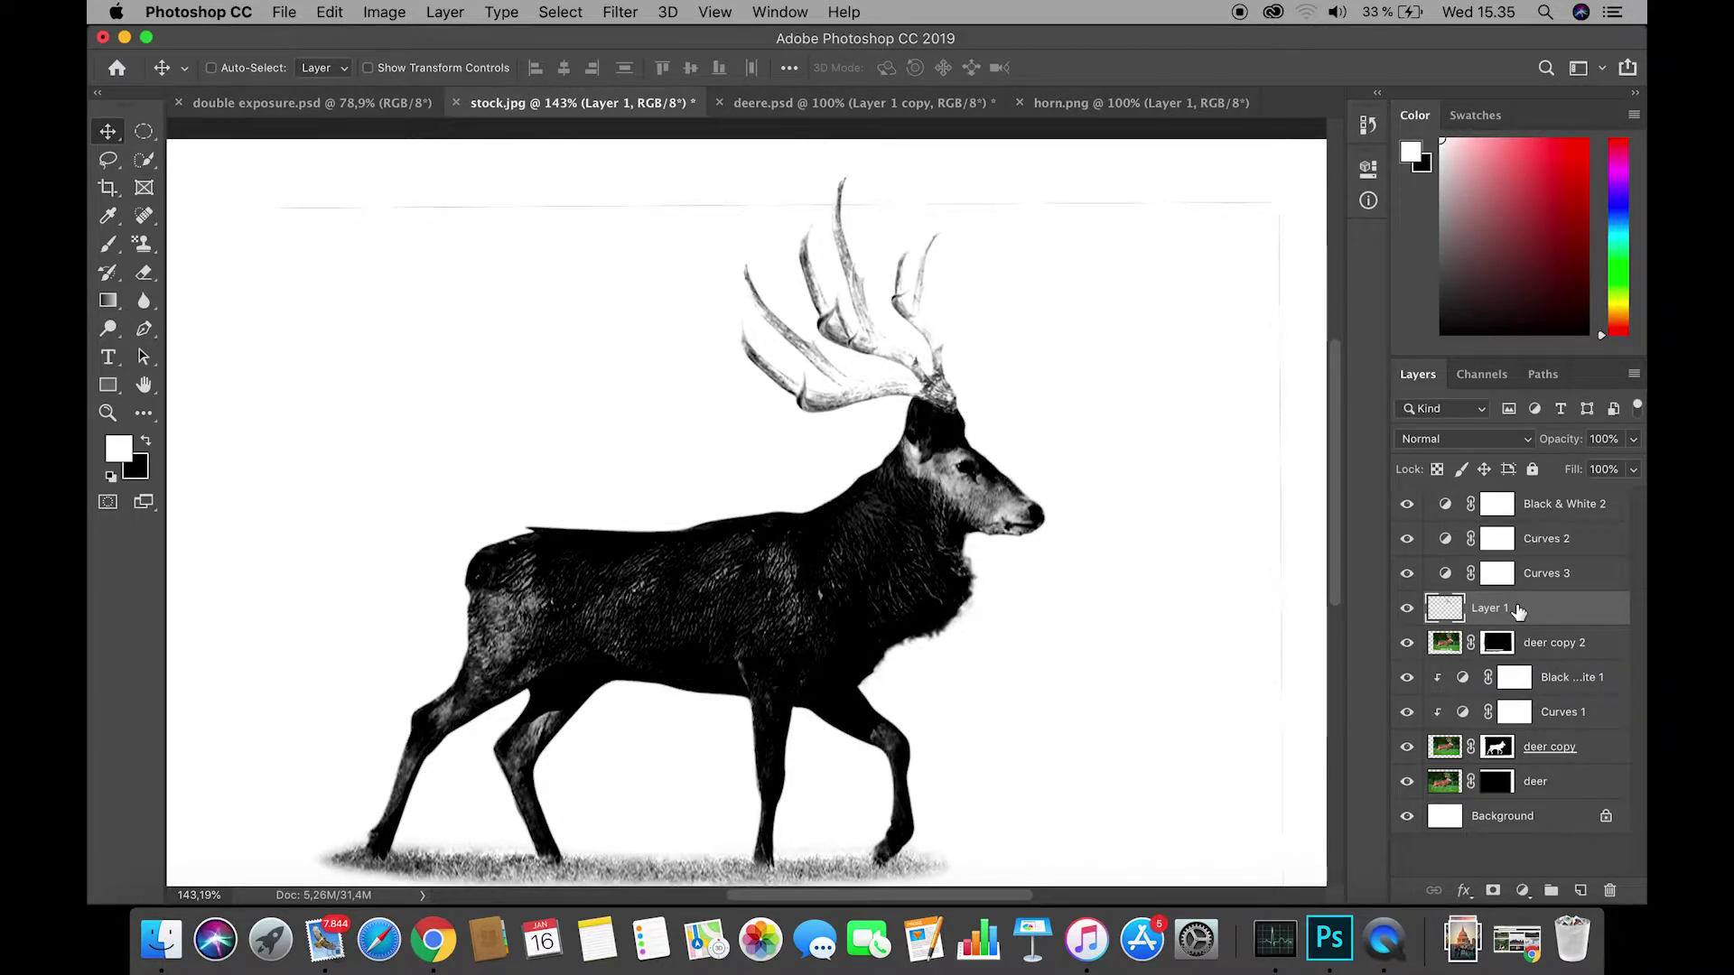
{"action": "left_click", "coordinate": [1520, 614], "text": "alt"}
{"action": "left_click_drag", "start_coordinate": [1528, 611], "coordinate": [1525, 494]}
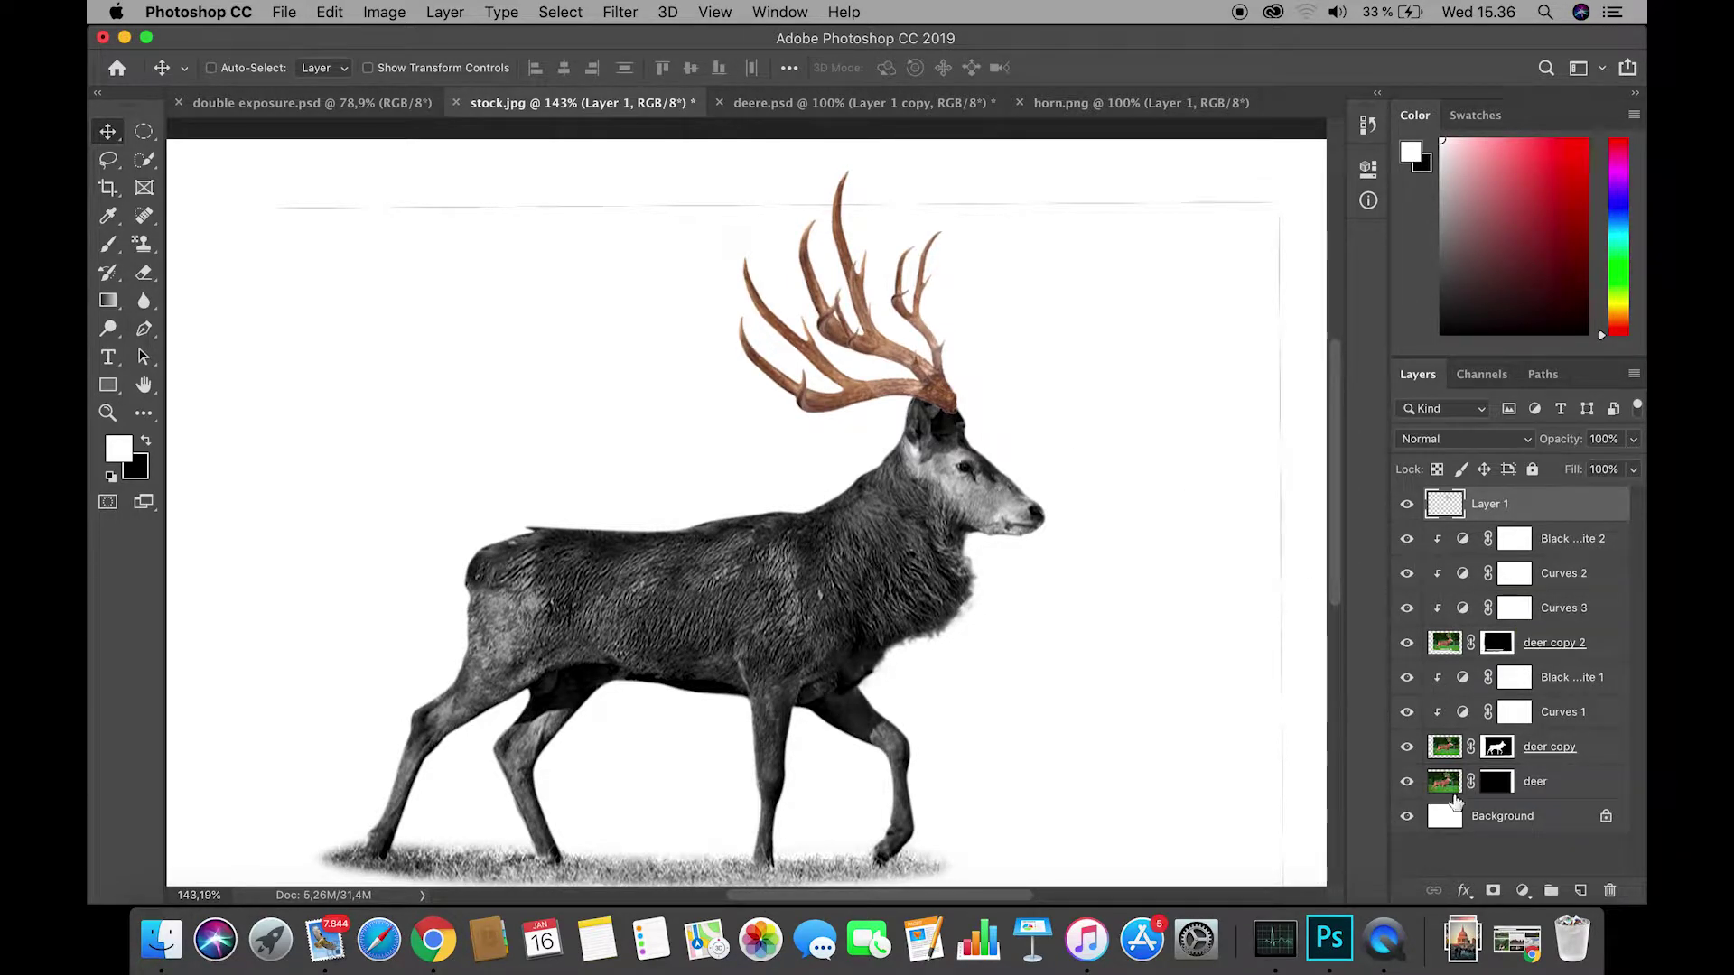
Add a Curves adjustment clipped to the antler layer, moving the black point inward and pulling the midtones down to darken it.
{"action": "left_click", "coordinate": [1527, 891]}
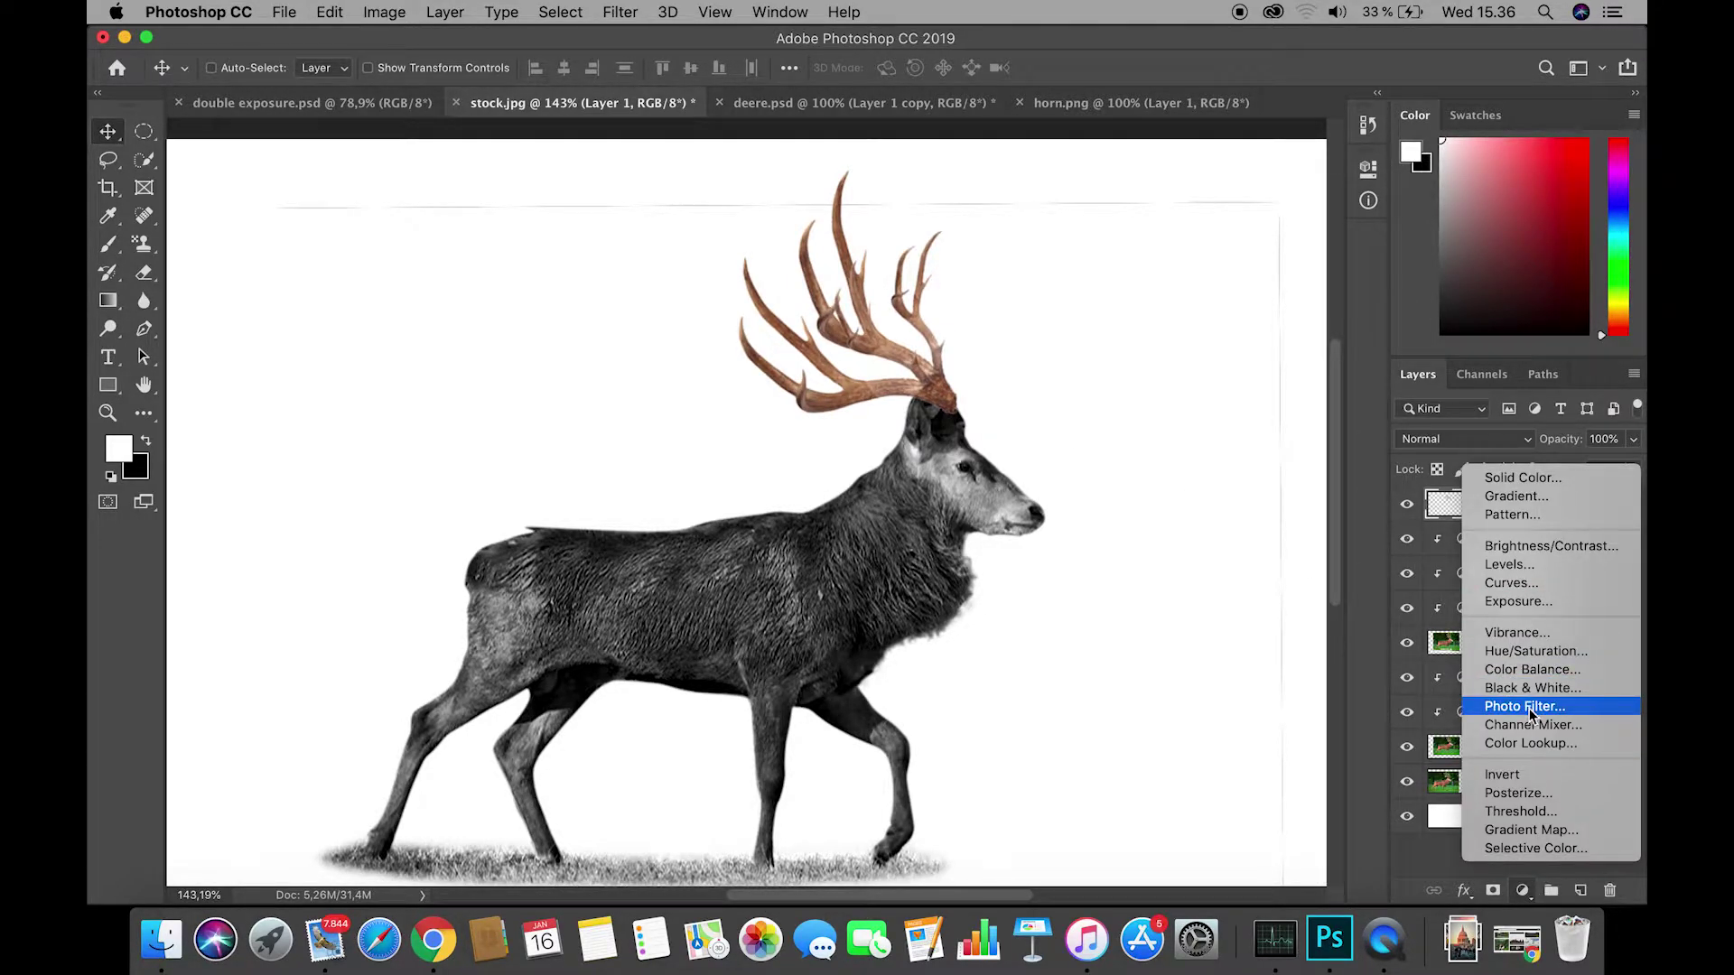
{"action": "left_click", "coordinate": [1511, 582]}
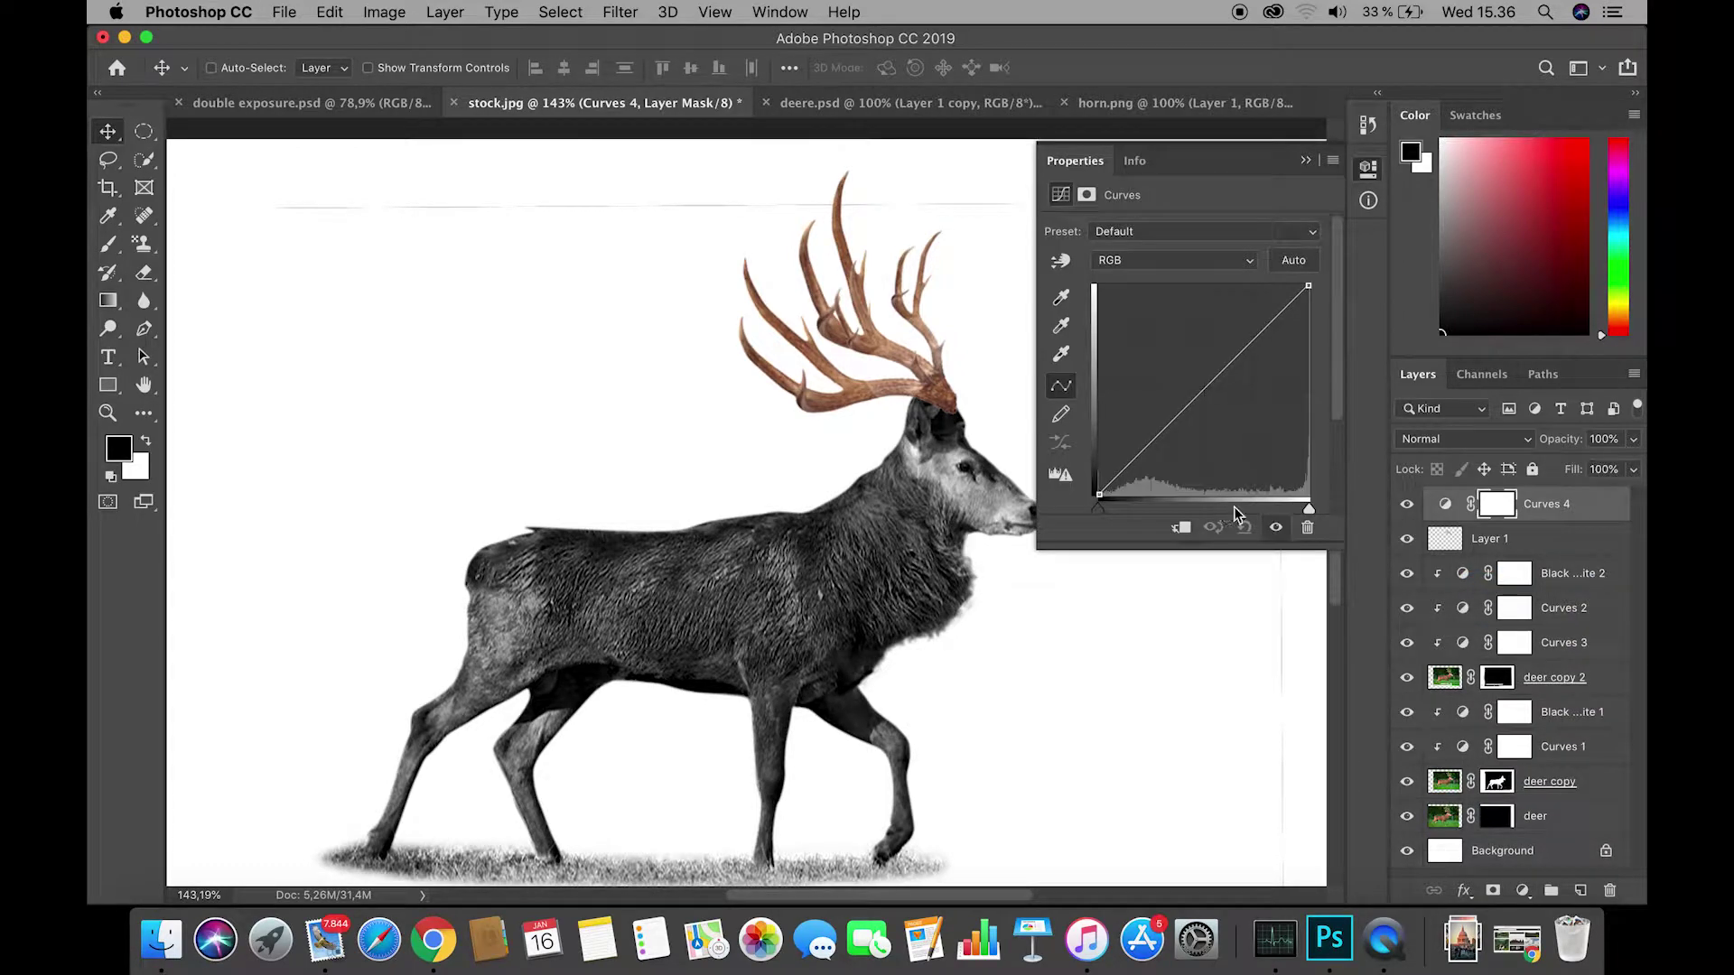
{"action": "left_click_drag", "start_coordinate": [1098, 491], "coordinate": [1138, 495]}
{"action": "key", "text": "super+alt+g"}
{"action": "left_click_drag", "start_coordinate": [1198, 423], "coordinate": [1224, 427]}
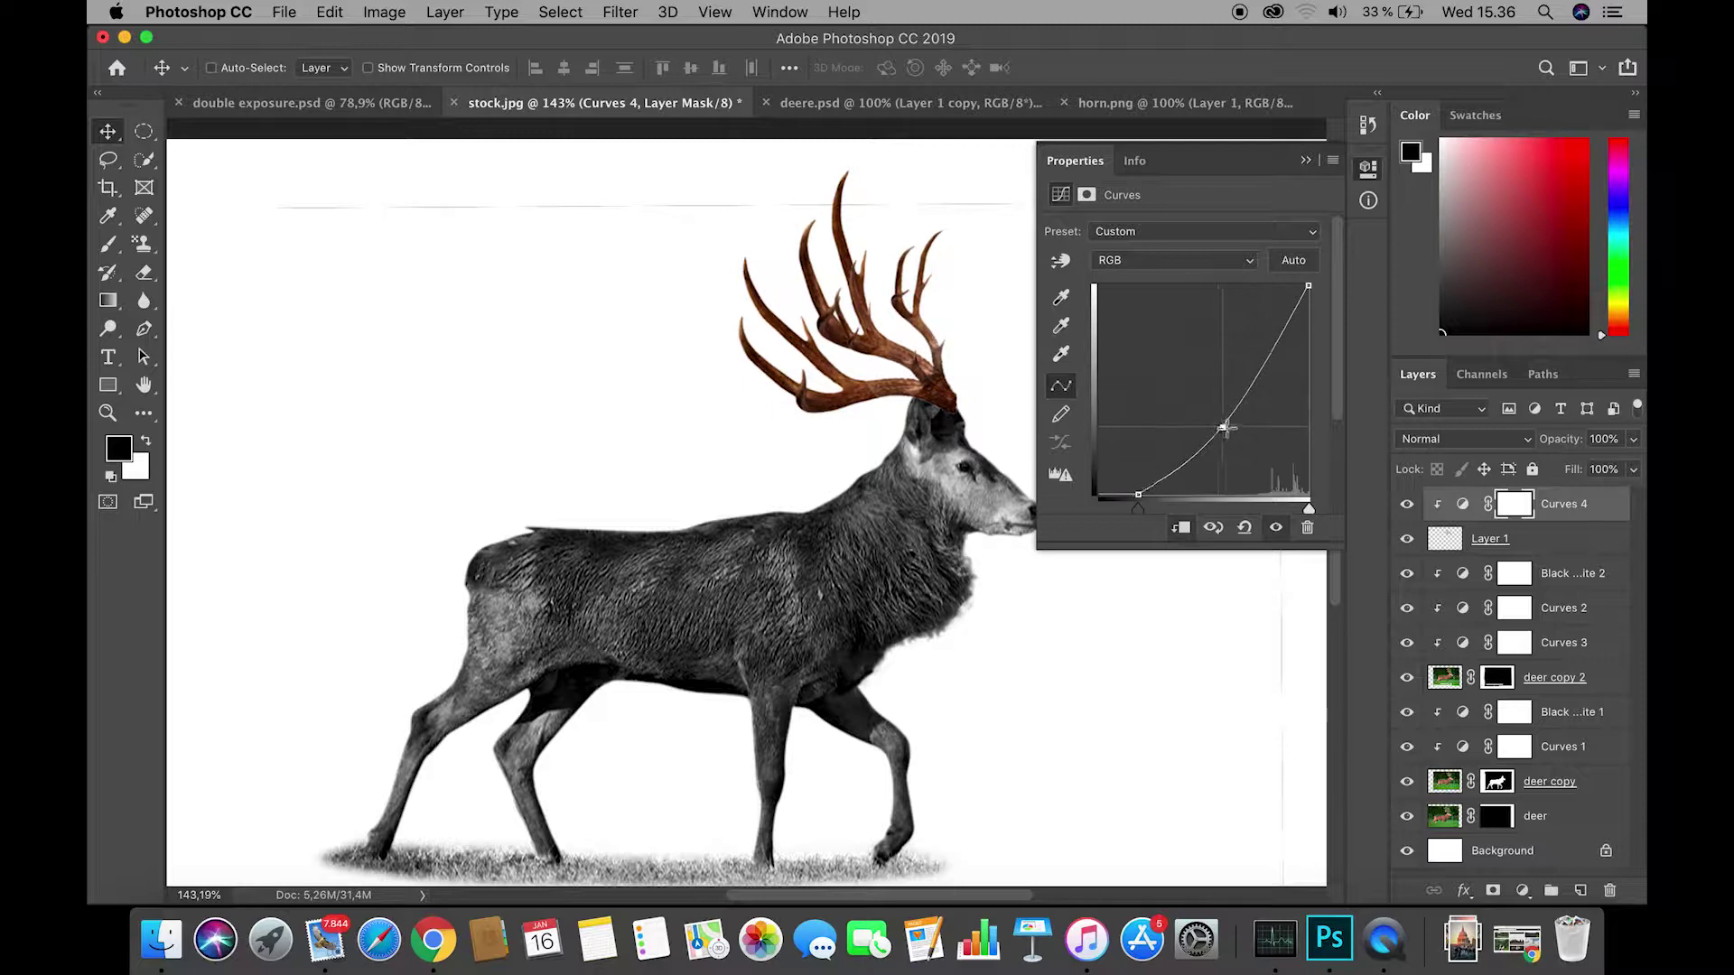
{"action": "left_click", "coordinate": [1307, 162]}
{"action": "key", "text": "super"}
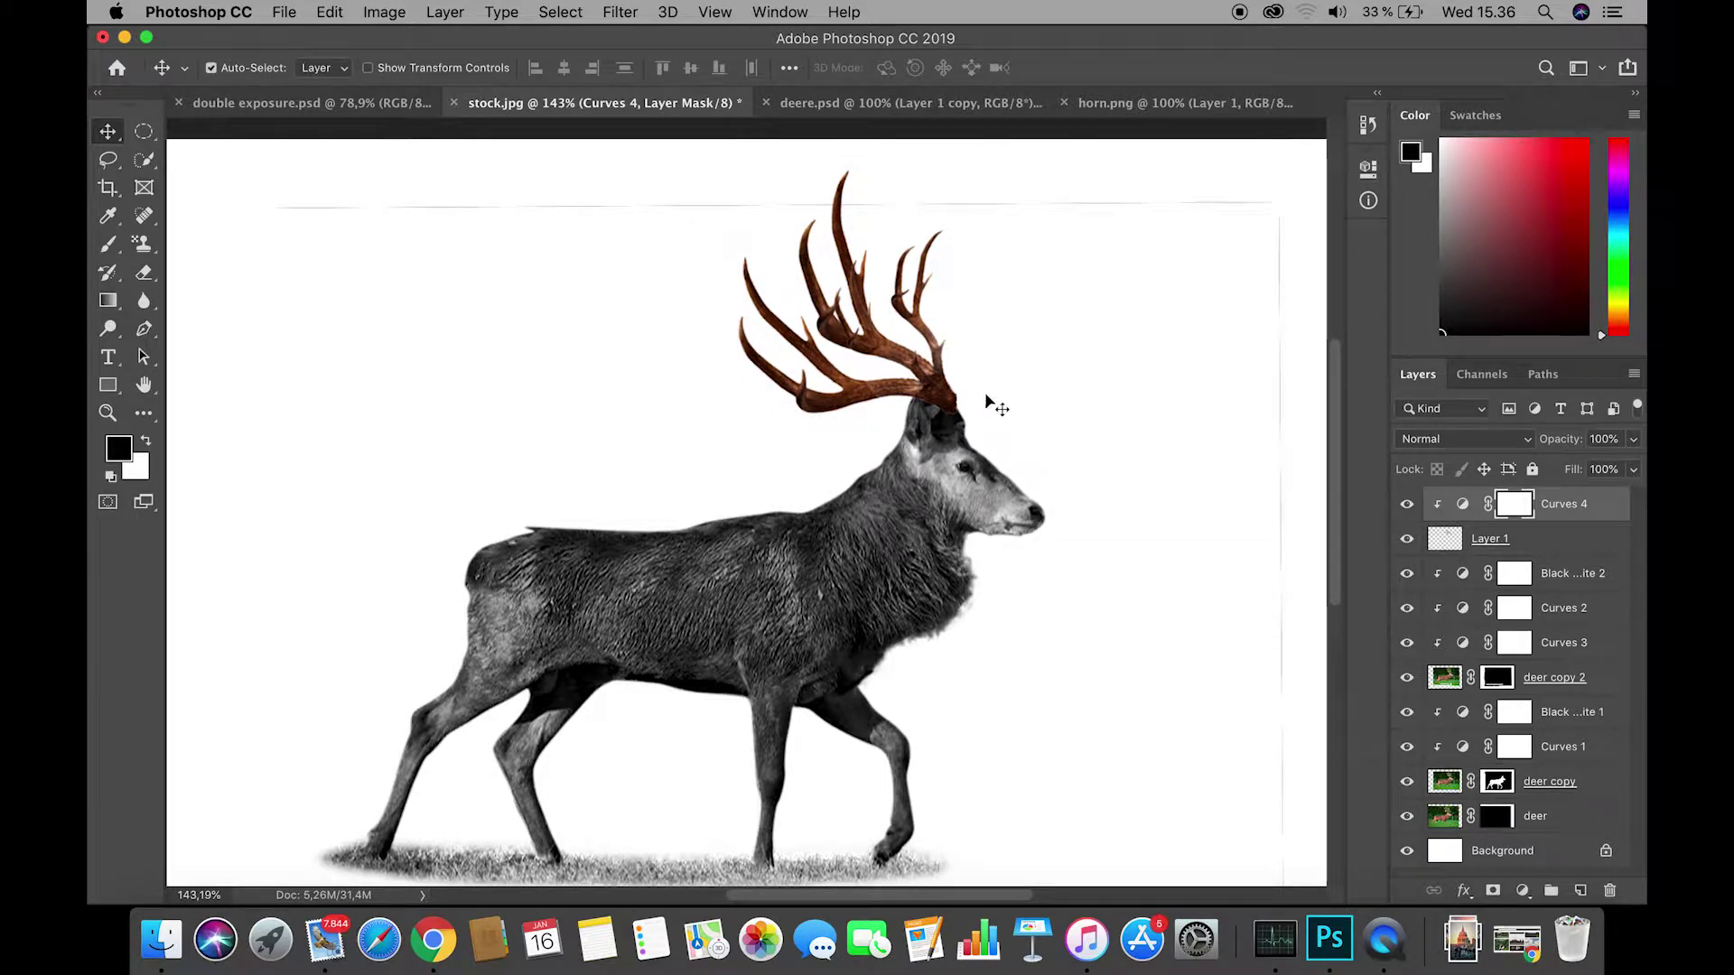
Rotate the antlers on Layer 1 slightly clockwise so they stand more upright, keeping their base on the deer's head.
{"action": "left_click", "coordinate": [1456, 543]}
{"action": "key", "text": "super+t"}
{"action": "key", "text": "Escape"}
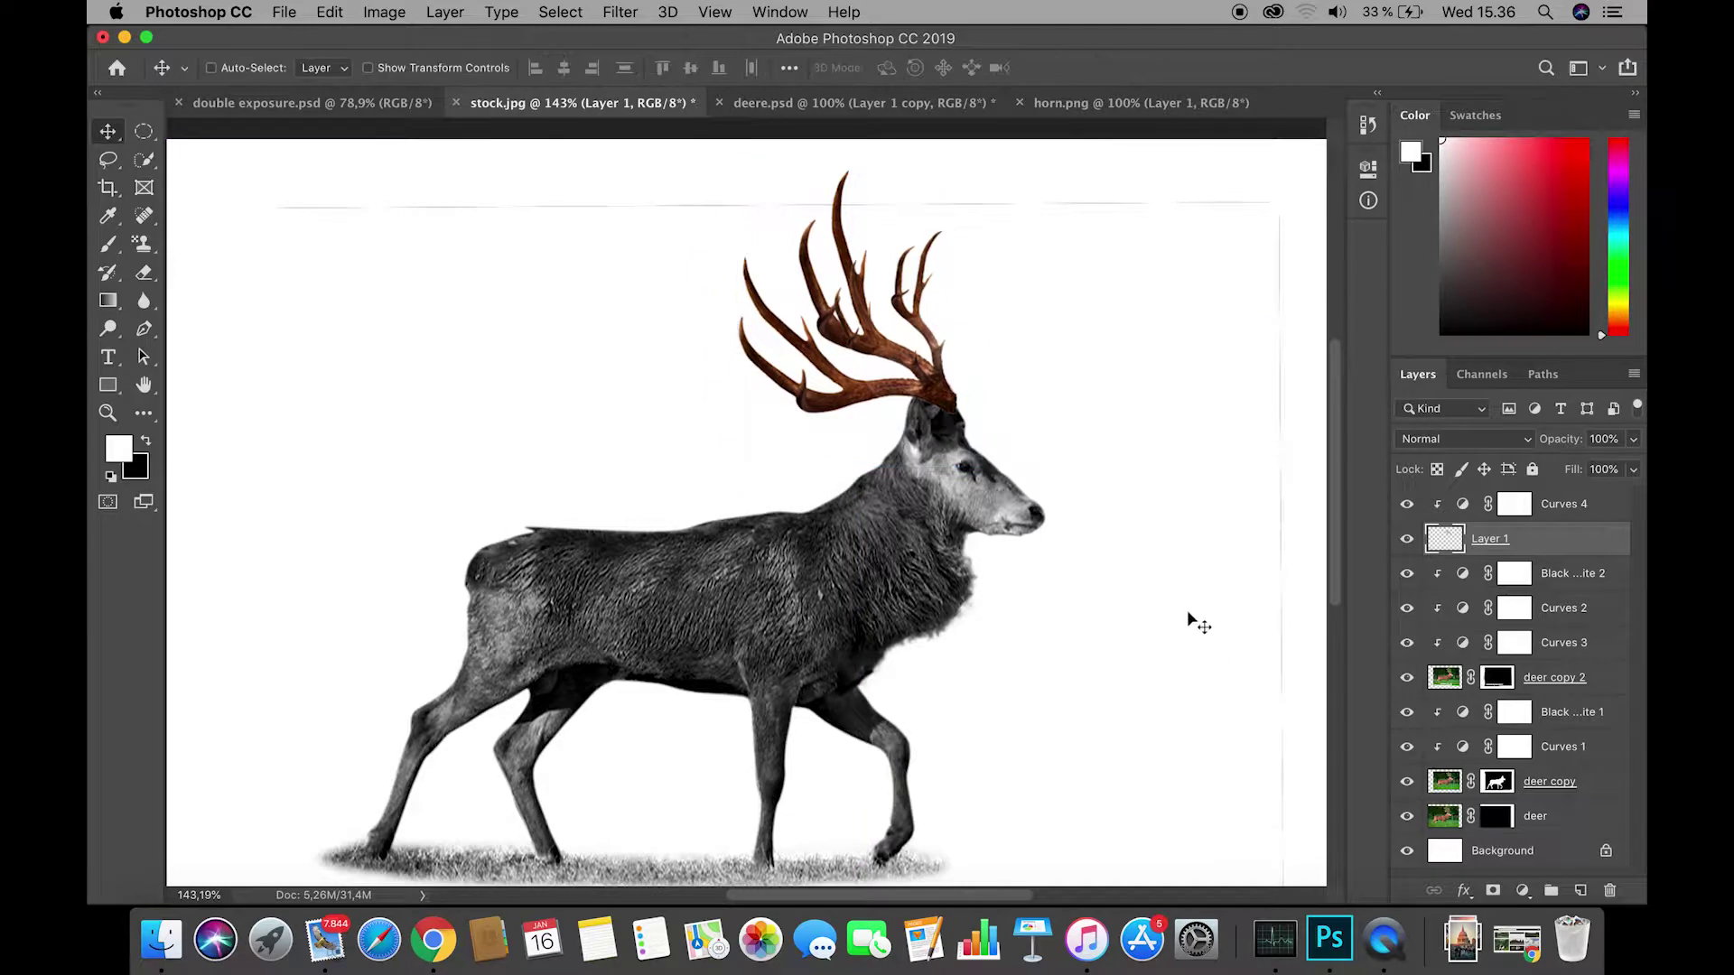
{"action": "key", "text": "super+t"}
{"action": "mouse_move", "coordinate": [970, 432]}
{"action": "left_mouse_down"}
{"action": "mouse_move", "coordinate": [955, 513]}
{"action": "mouse_move", "coordinate": [953, 405]}
{"action": "left_mouse_up"}
{"action": "key", "text": "Return"}
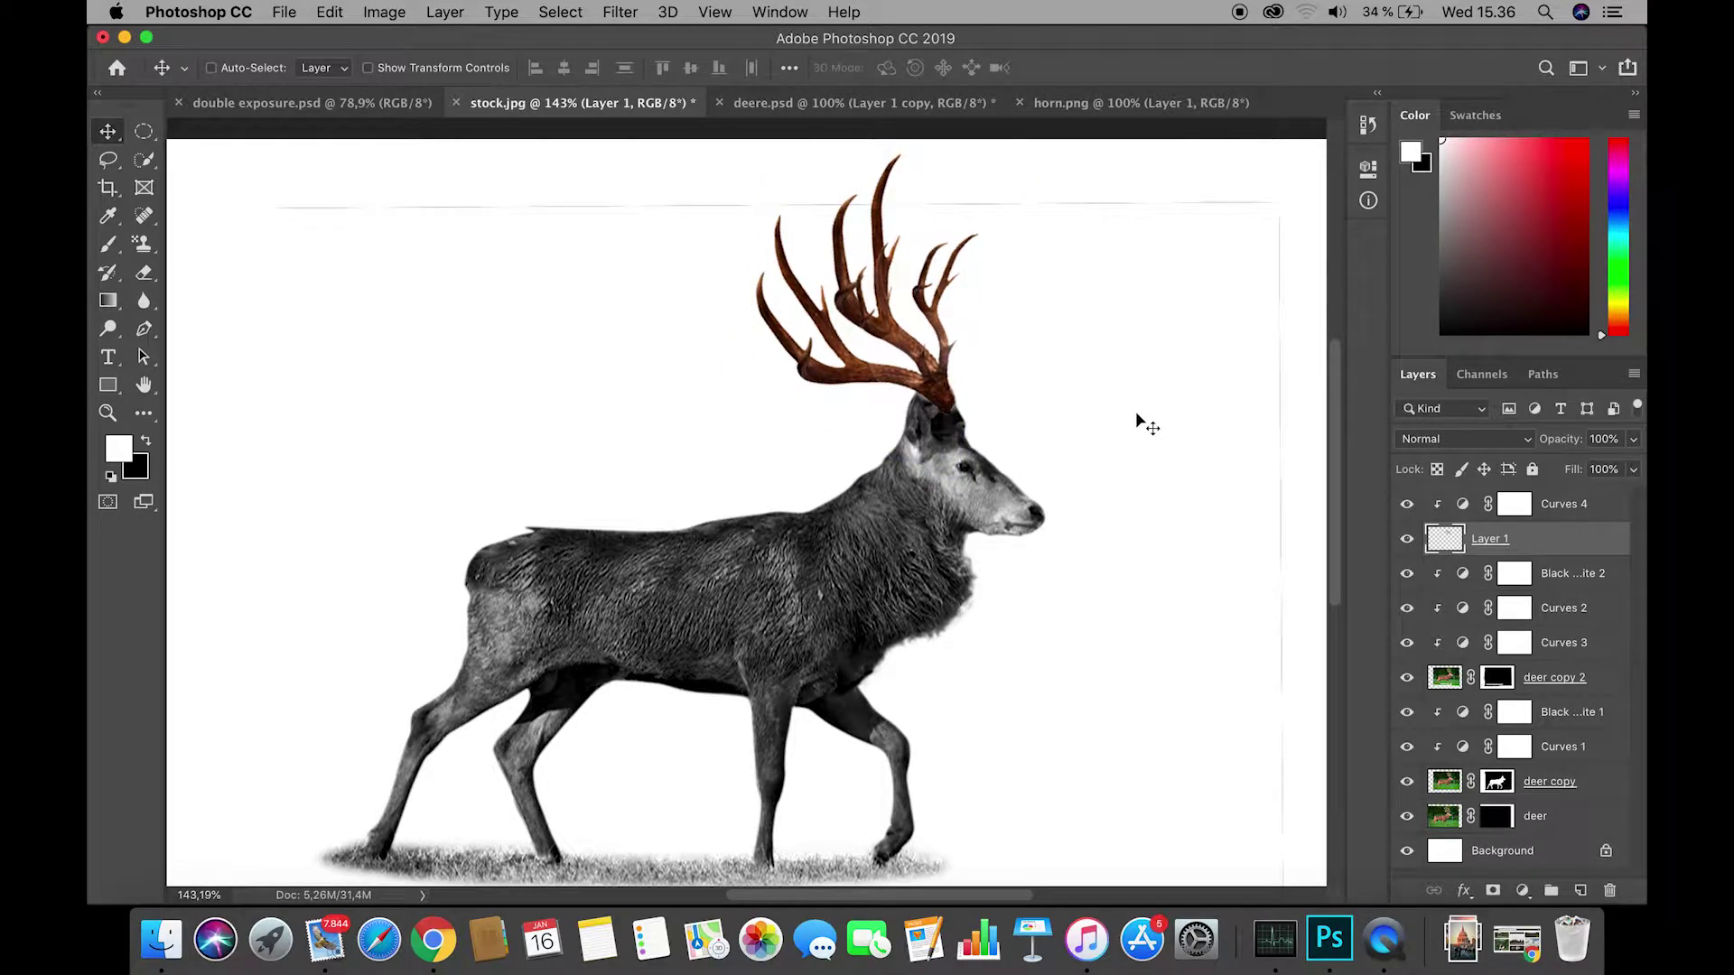
Undo the antlers' last rotation and pull down the midtones of Curves 4 to darken the antlers further.
{"action": "key", "text": "super+z"}
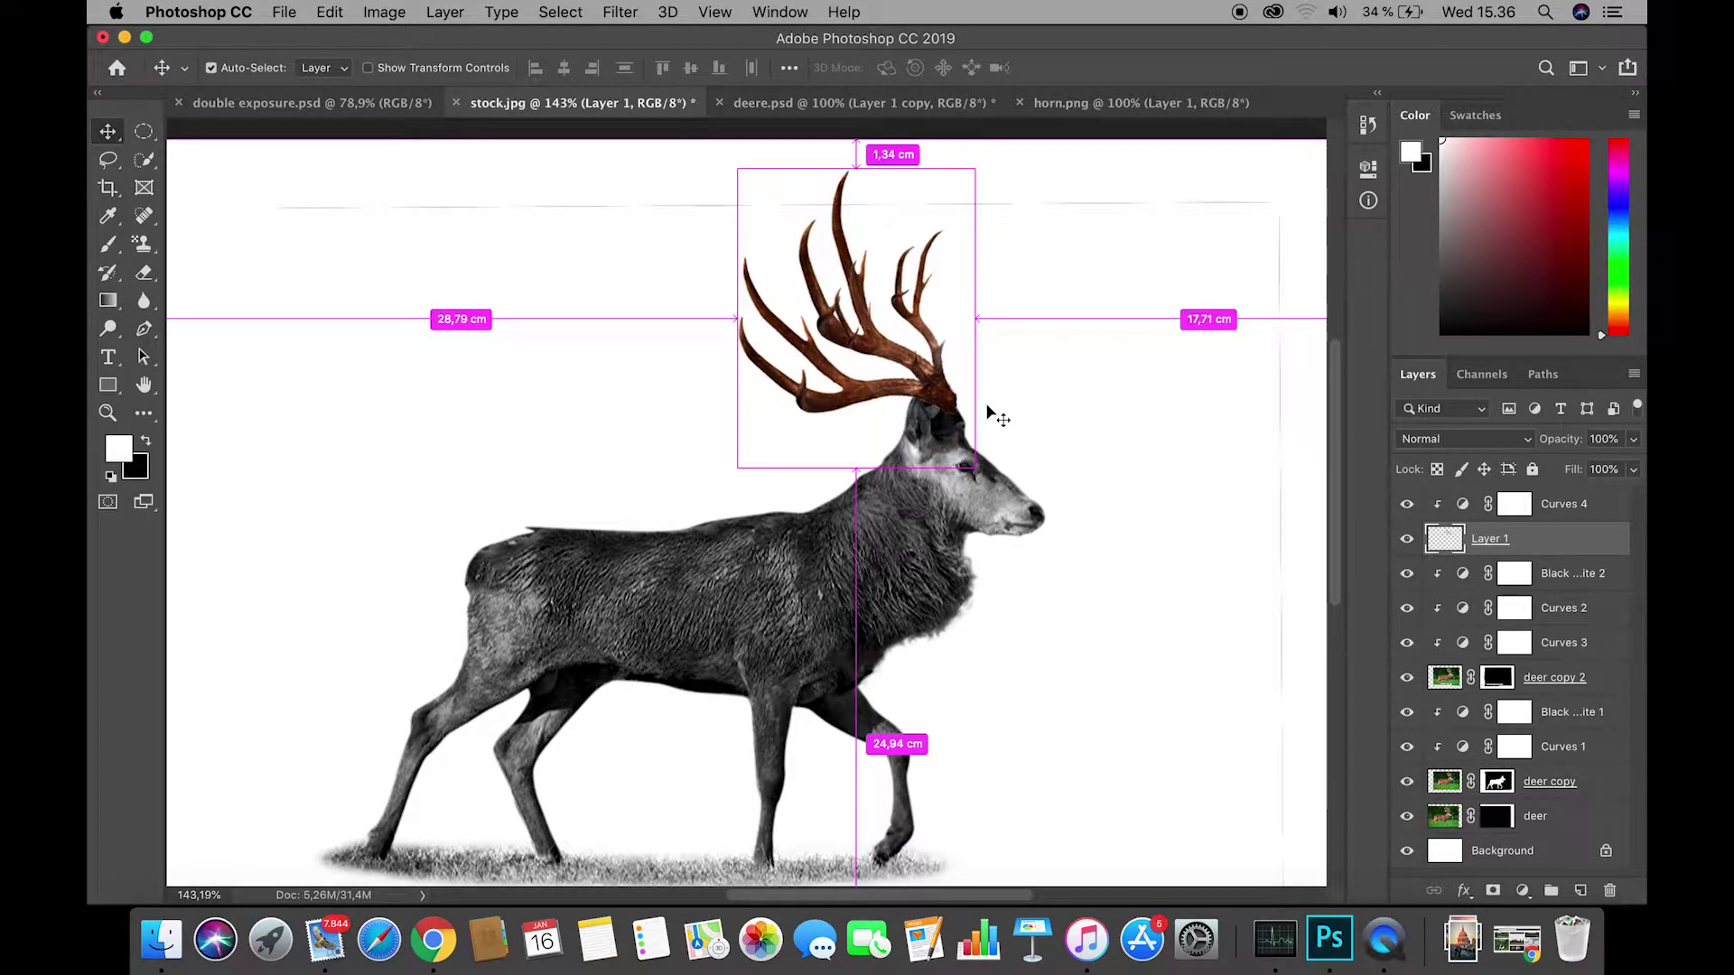
{"action": "double_click", "coordinate": [1463, 505]}
{"action": "left_click_drag", "start_coordinate": [1198, 413], "coordinate": [1219, 438]}
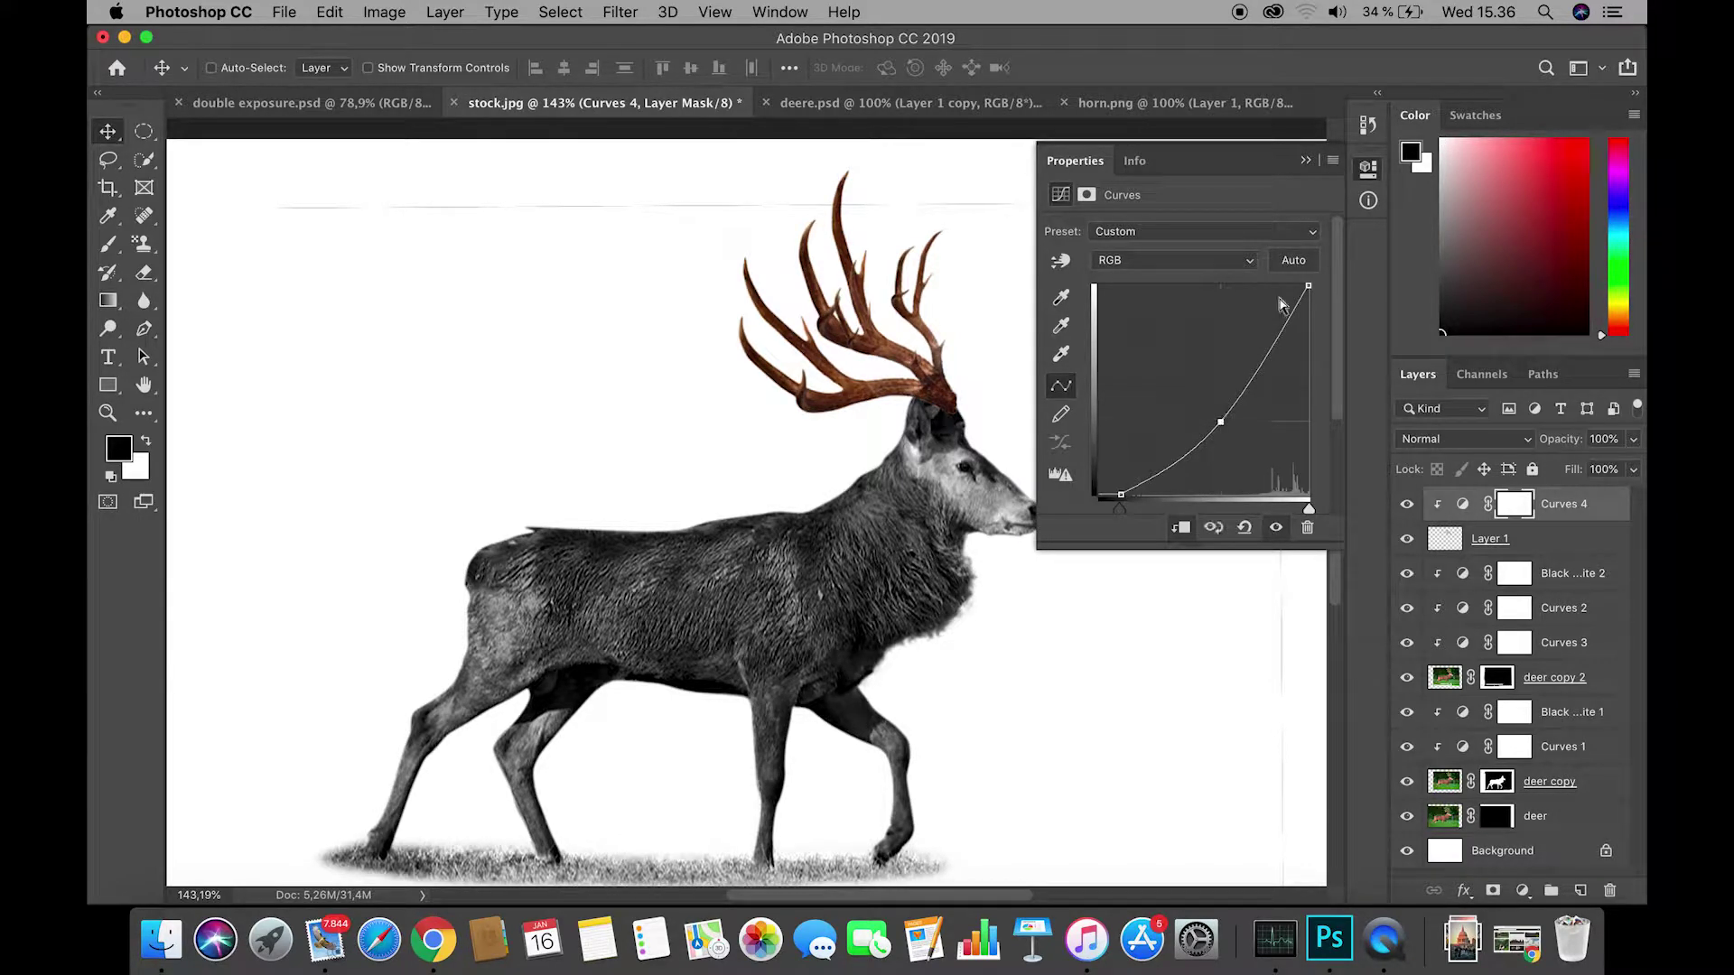
{"action": "left_click", "coordinate": [1306, 159]}
Rotate the antlers on Layer 1 about 5.2° clockwise and shift them up about 0.44 cm onto the deer's head.
{"action": "key", "text": "super+t"}
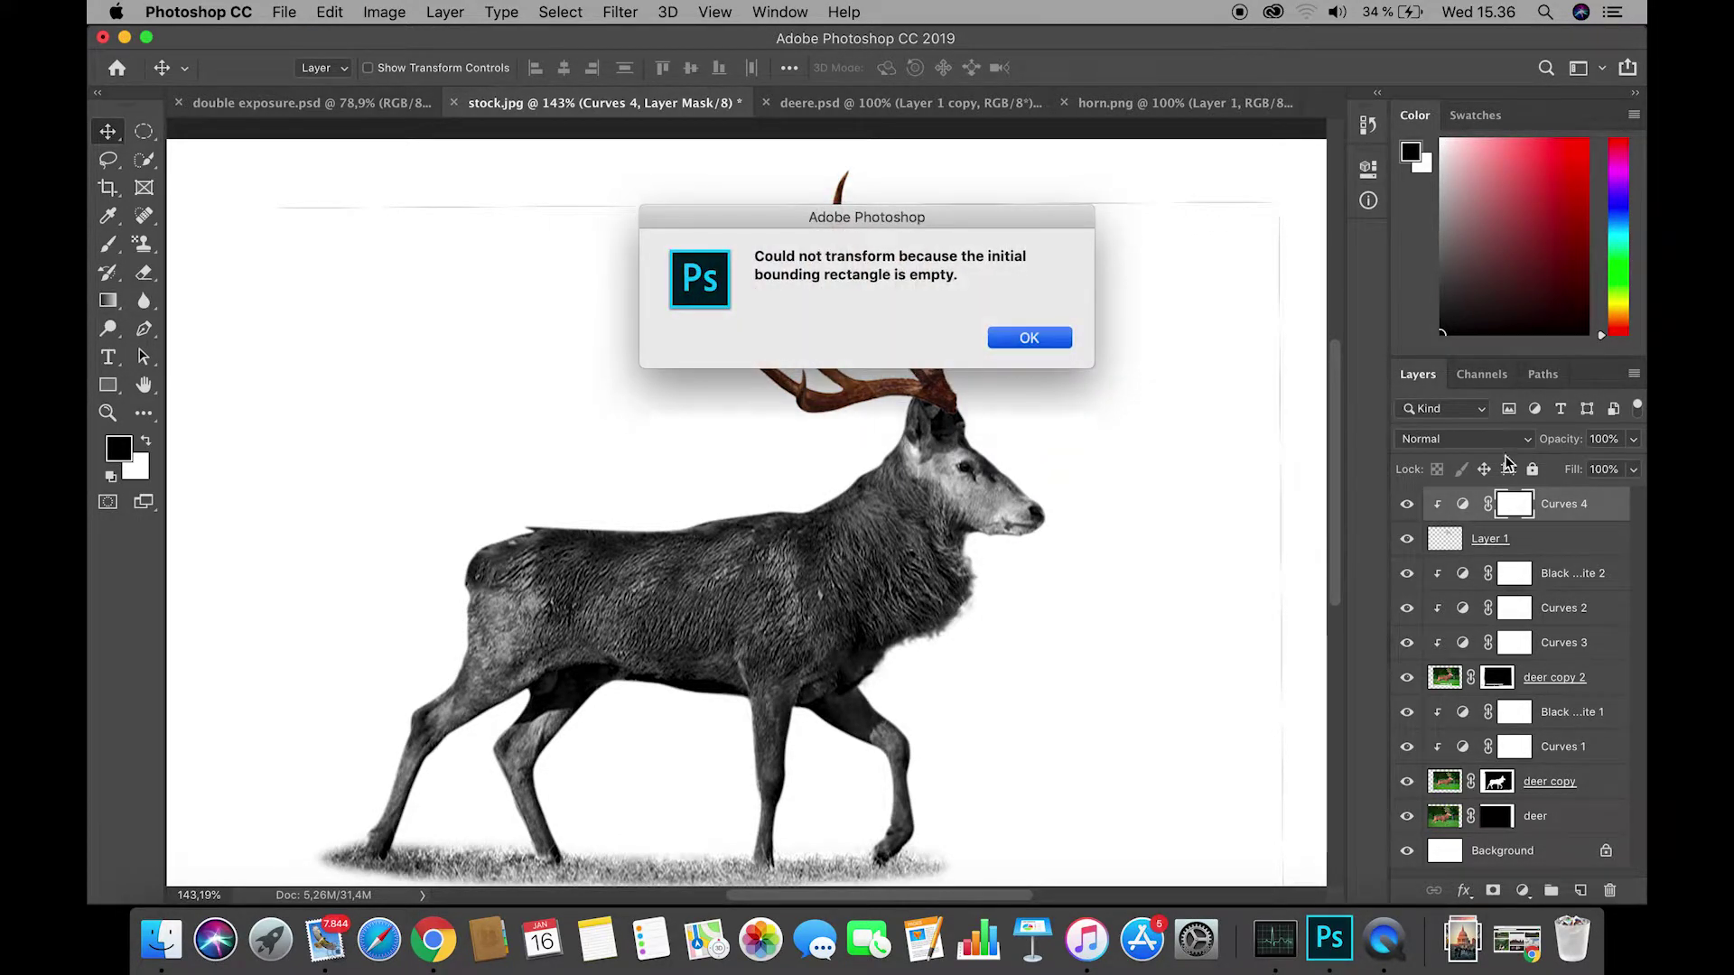
{"action": "left_click", "coordinate": [1038, 340]}
{"action": "left_click", "coordinate": [1491, 538]}
{"action": "key", "text": "super+t"}
{"action": "left_click_drag", "start_coordinate": [1024, 492], "coordinate": [1008, 504]}
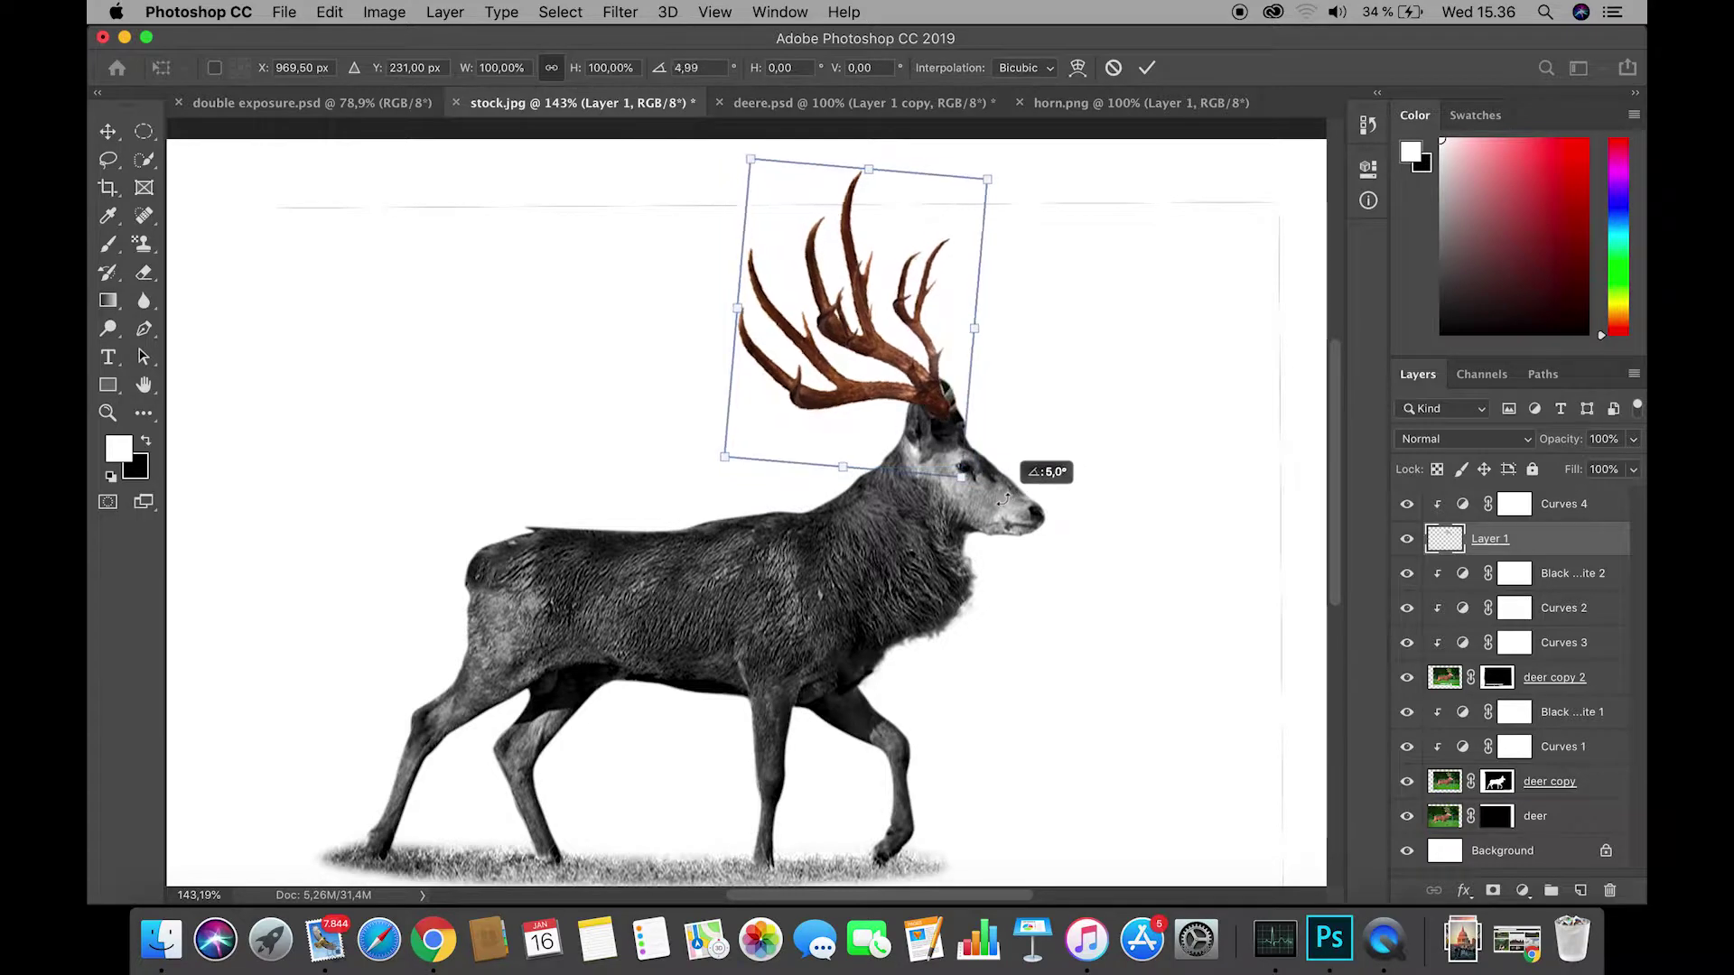
{"action": "left_click_drag", "start_coordinate": [923, 409], "coordinate": [925, 397]}
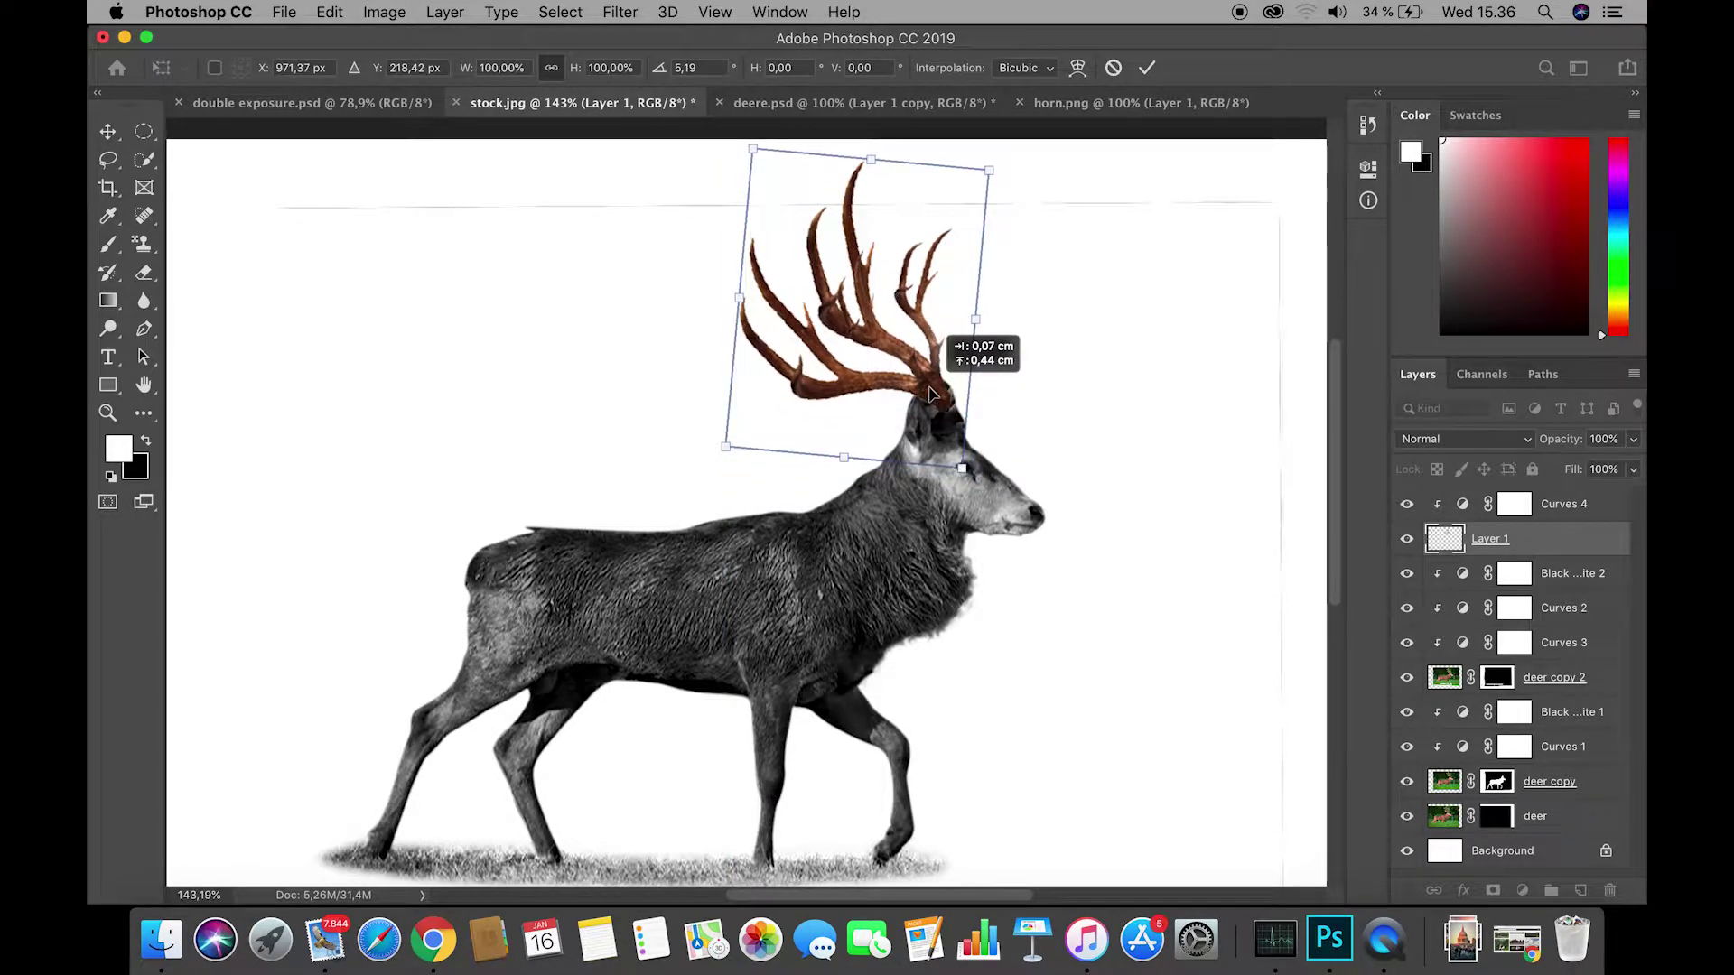
{"action": "key", "text": "Return"}
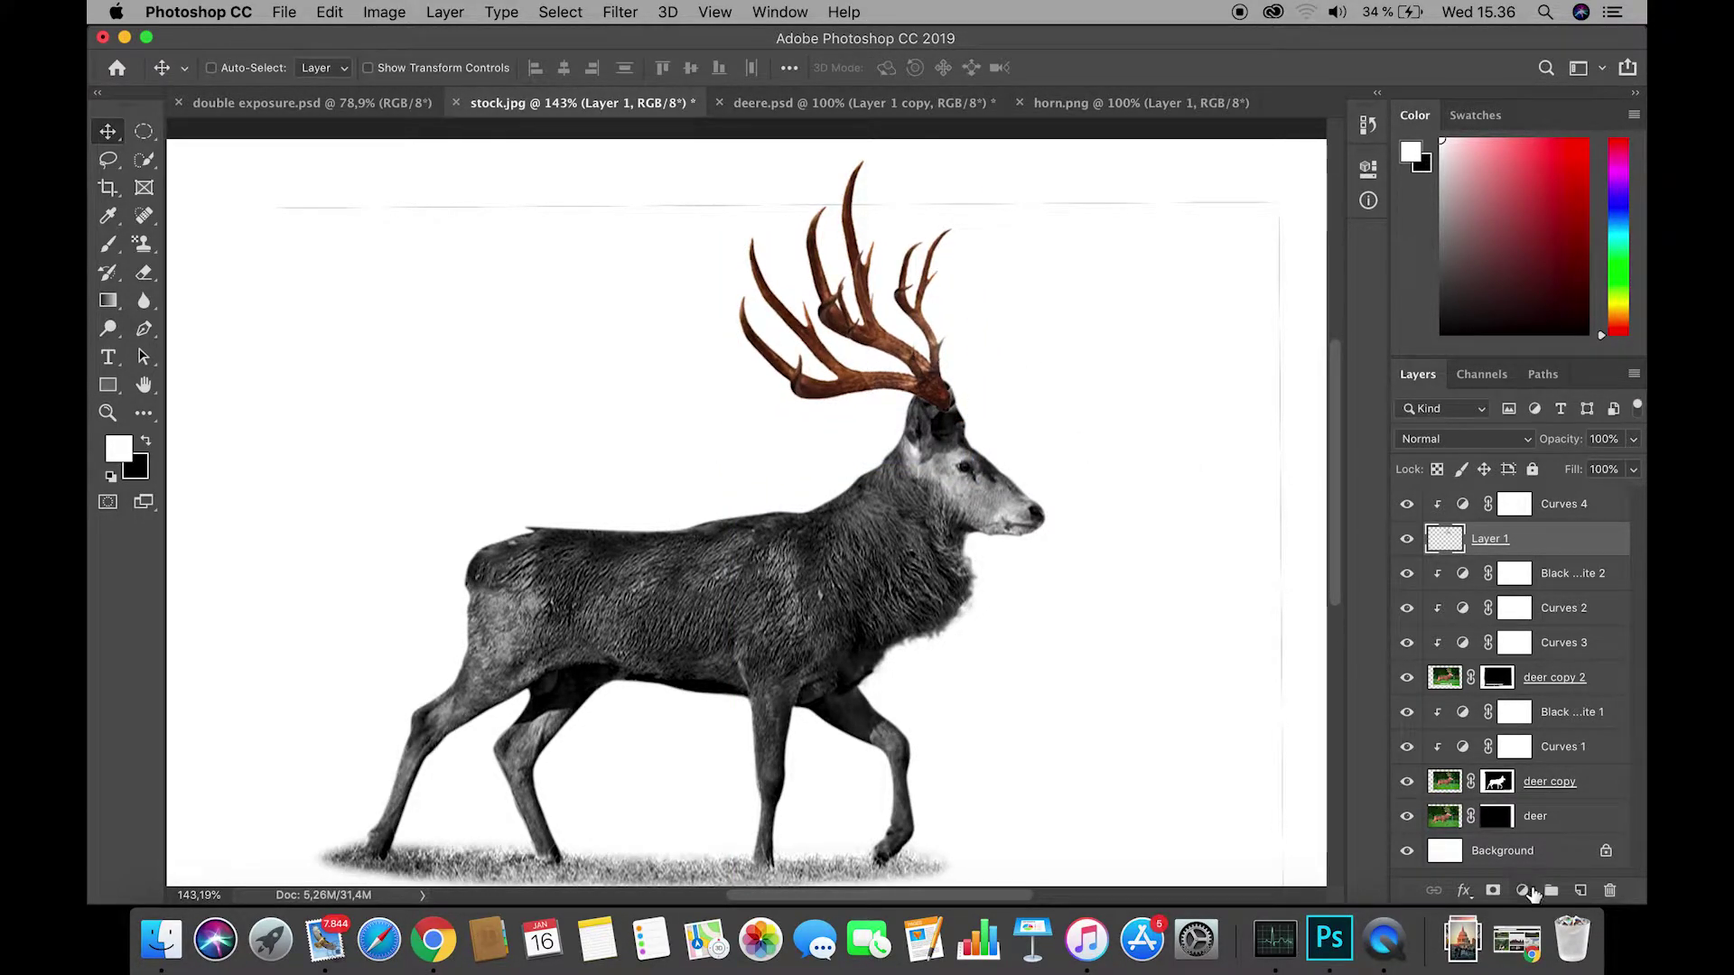
Add a Black & White adjustment clipped to the antler layer beneath Curves 4 and fine-tune its colour mix.
{"action": "left_click", "coordinate": [1523, 891]}
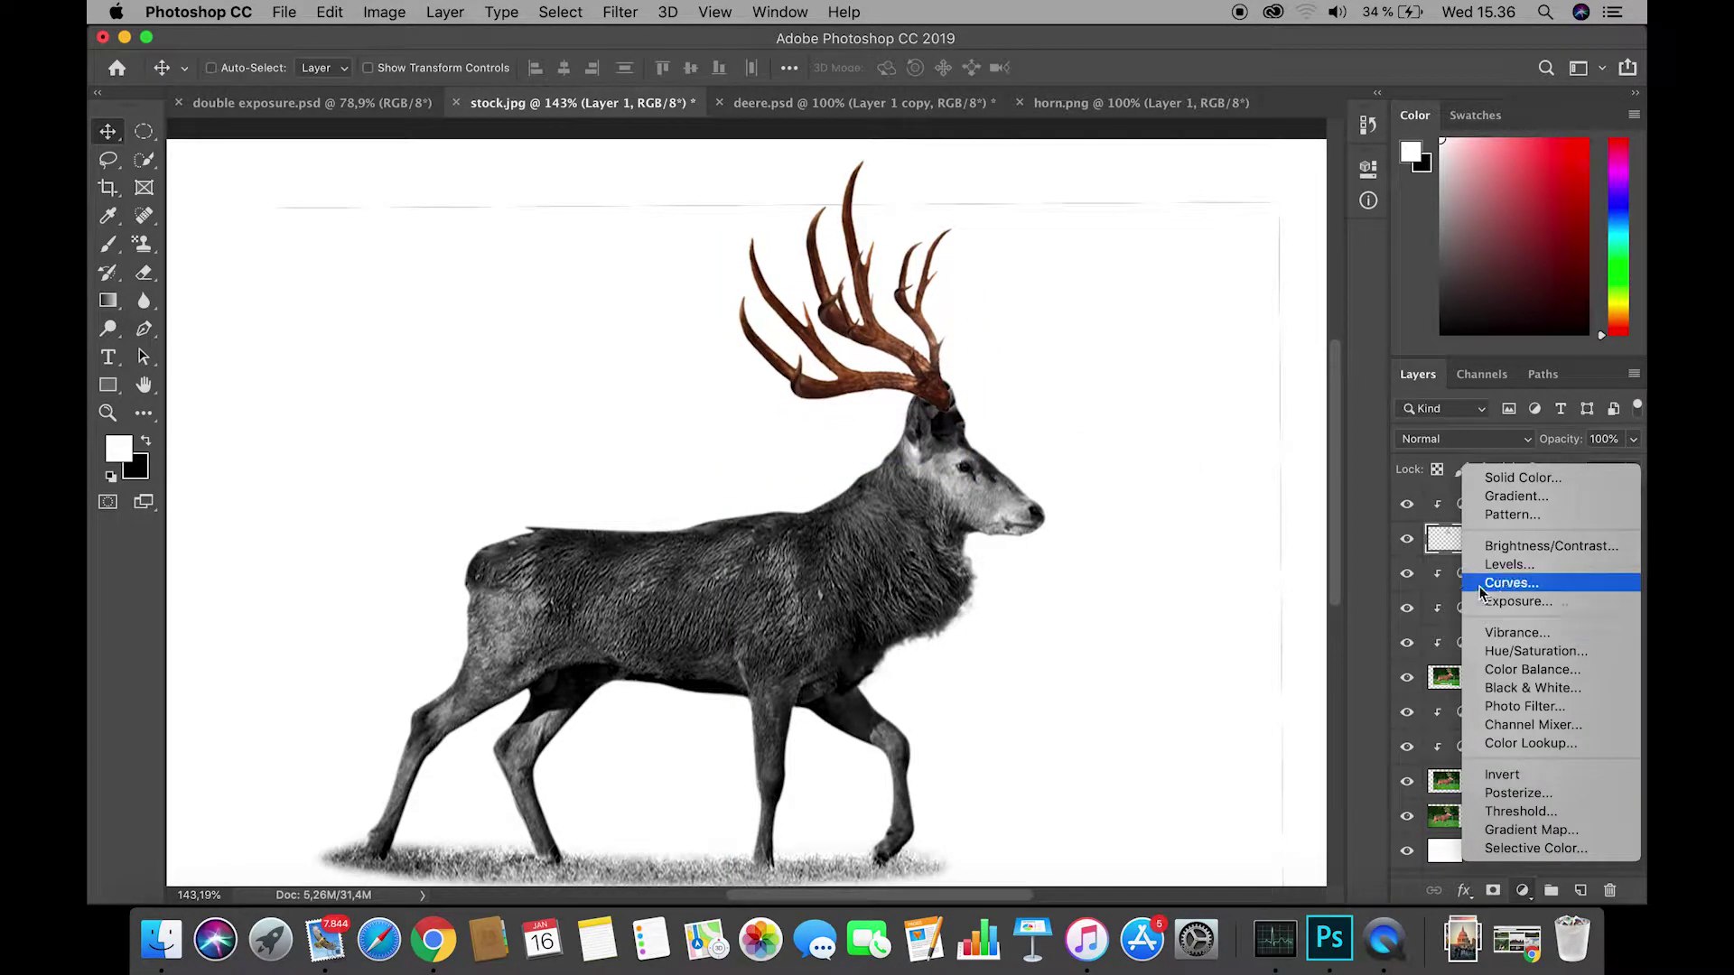
{"action": "left_click", "coordinate": [1555, 685]}
{"action": "mouse_move", "coordinate": [1183, 314]}
{"action": "left_mouse_down"}
{"action": "mouse_move", "coordinate": [1109, 300]}
{"action": "mouse_move", "coordinate": [1238, 309]}
{"action": "mouse_move", "coordinate": [1183, 312]}
{"action": "mouse_move", "coordinate": [1162, 356]}
{"action": "mouse_move", "coordinate": [1235, 354]}
{"action": "mouse_move", "coordinate": [1160, 318]}
{"action": "left_mouse_up"}
{"action": "left_click", "coordinate": [1305, 160]}
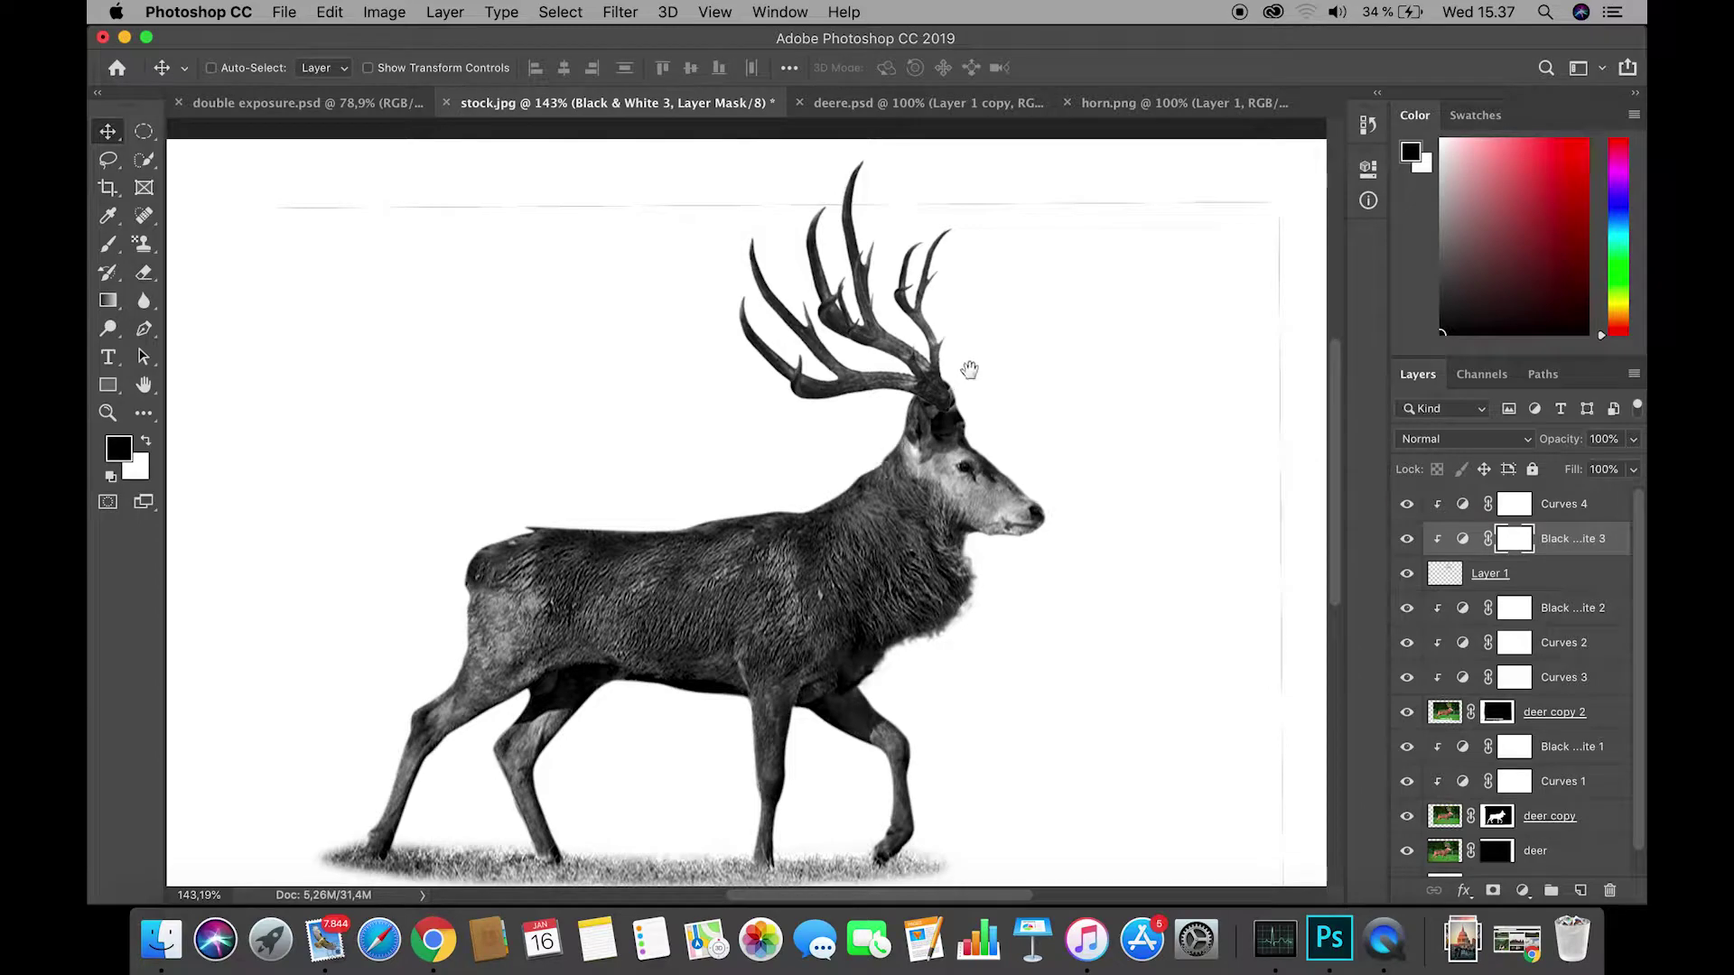
Add a mask to Layer 1 and paint black over the antlers' base, using a brush at 84% opacity, 79% flow and 80% smoothing.
{"action": "left_click_drag", "start_coordinate": [955, 387], "coordinate": [1075, 415]}
{"action": "left_click", "coordinate": [1539, 578]}
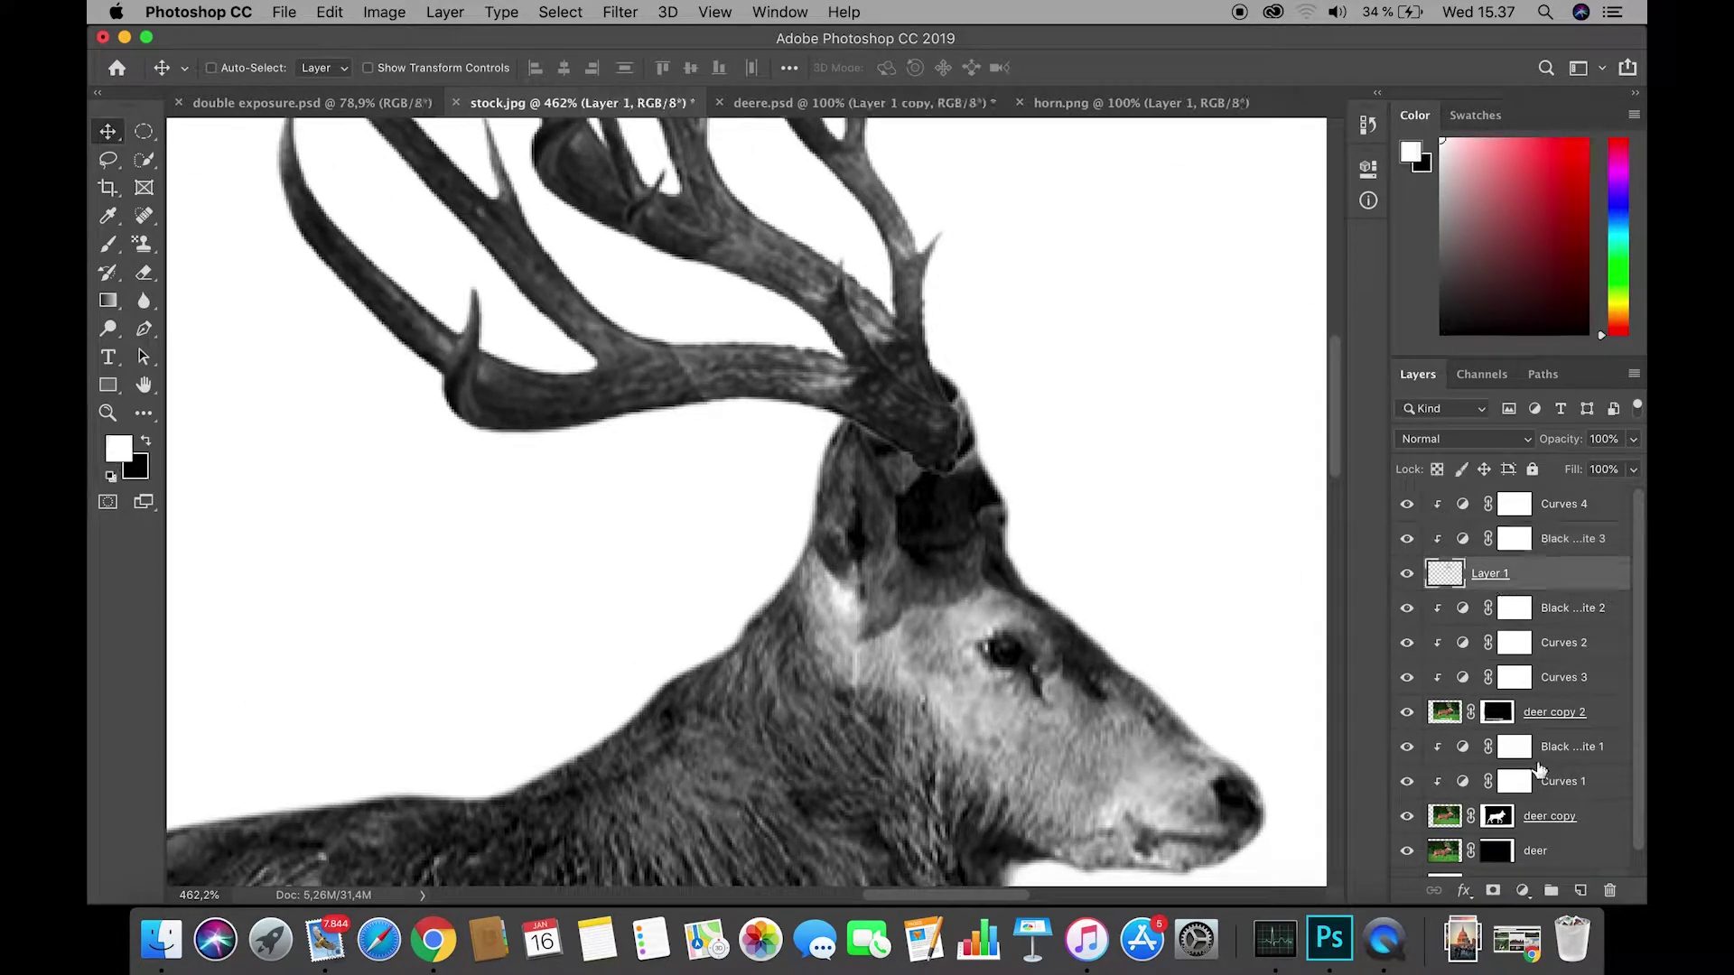
{"action": "left_click", "coordinate": [1495, 891]}
{"action": "key", "text": "b"}
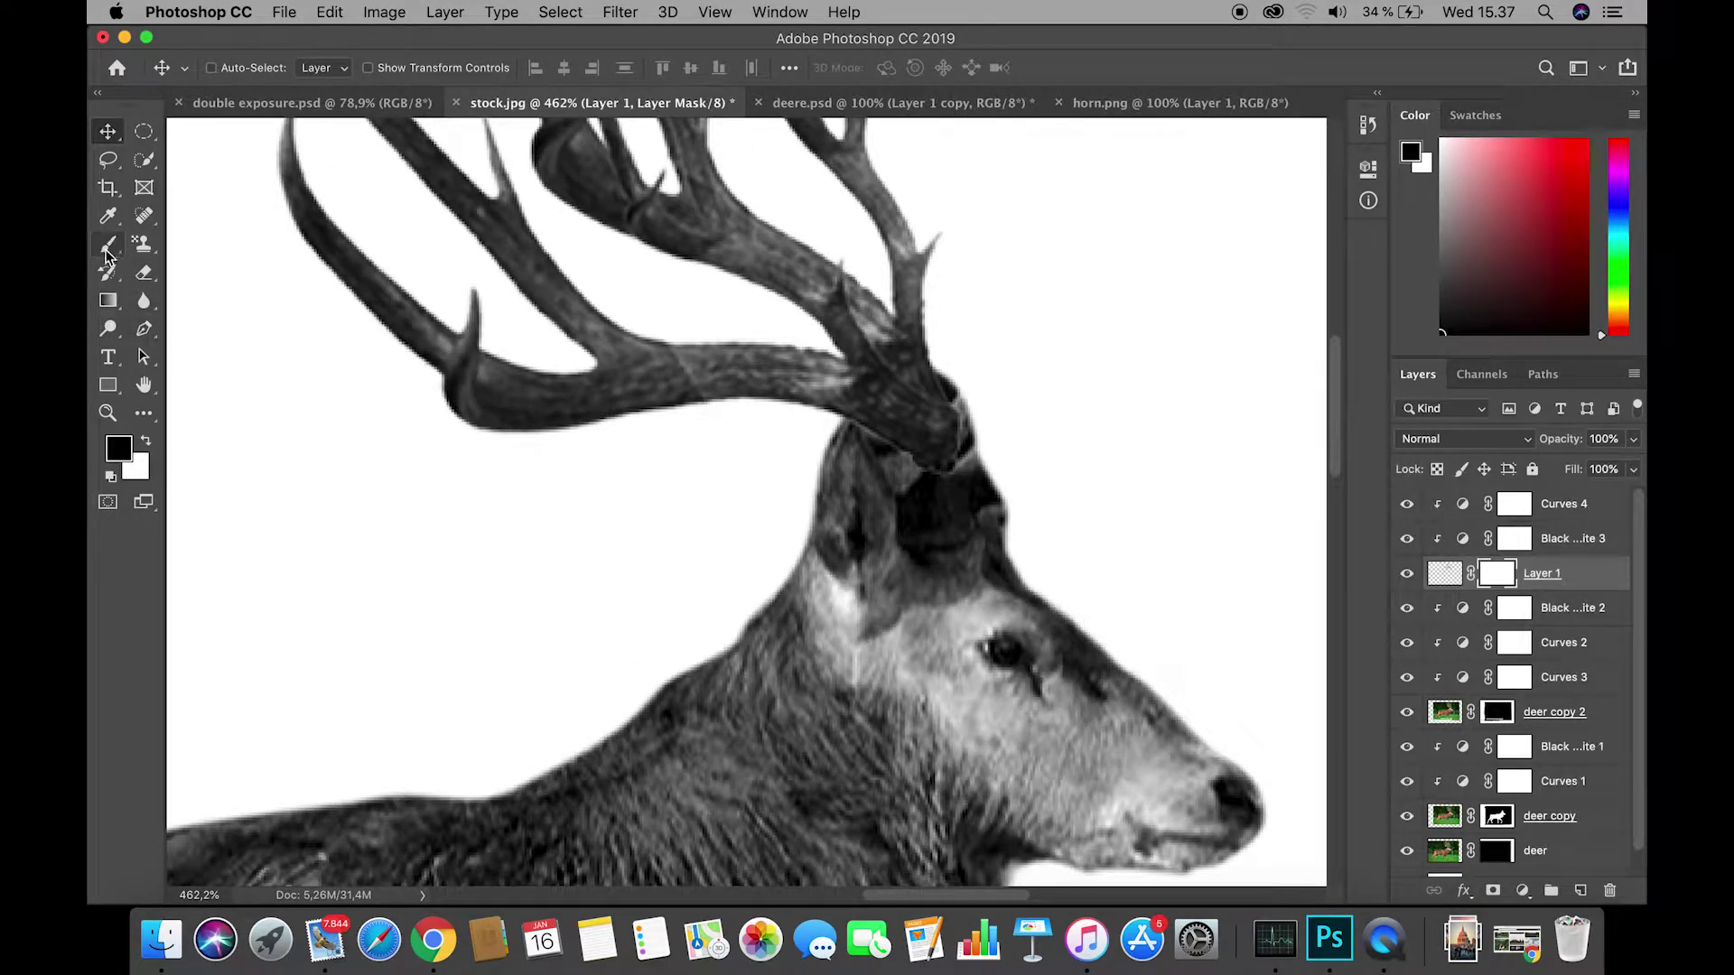
{"action": "key", "text": "x"}
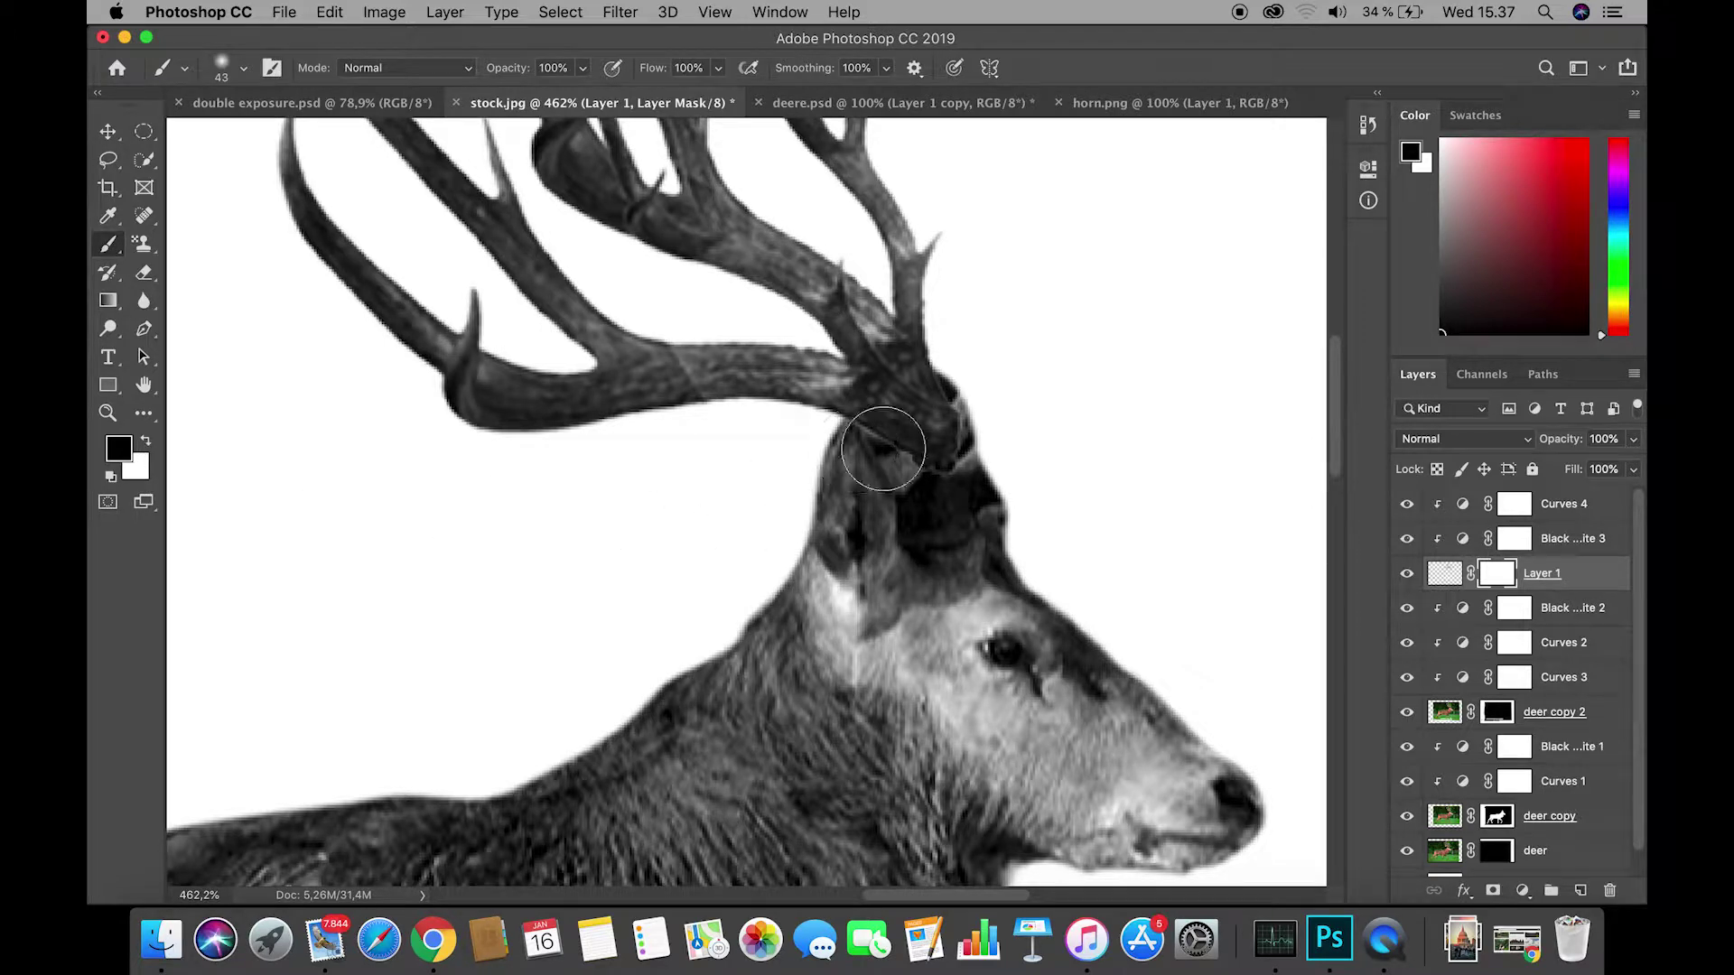
{"action": "mouse_move", "coordinate": [883, 445]}
{"action": "left_mouse_down"}
{"action": "mouse_move", "coordinate": [917, 495]}
{"action": "mouse_move", "coordinate": [948, 425]}
{"action": "left_mouse_up"}
{"action": "left_click_drag", "start_coordinate": [659, 69], "coordinate": [637, 71]}
{"action": "left_click_drag", "start_coordinate": [800, 70], "coordinate": [782, 71]}
{"action": "left_click_drag", "start_coordinate": [522, 69], "coordinate": [508, 70]}
{"action": "mouse_move", "coordinate": [930, 464]}
{"action": "left_mouse_down"}
{"action": "mouse_move", "coordinate": [920, 430]}
{"action": "mouse_move", "coordinate": [930, 500]}
{"action": "mouse_move", "coordinate": [898, 456]}
{"action": "mouse_move", "coordinate": [897, 470]}
{"action": "mouse_move", "coordinate": [894, 413]}
{"action": "mouse_move", "coordinate": [928, 508]}
{"action": "mouse_move", "coordinate": [939, 452]}
{"action": "left_mouse_up"}
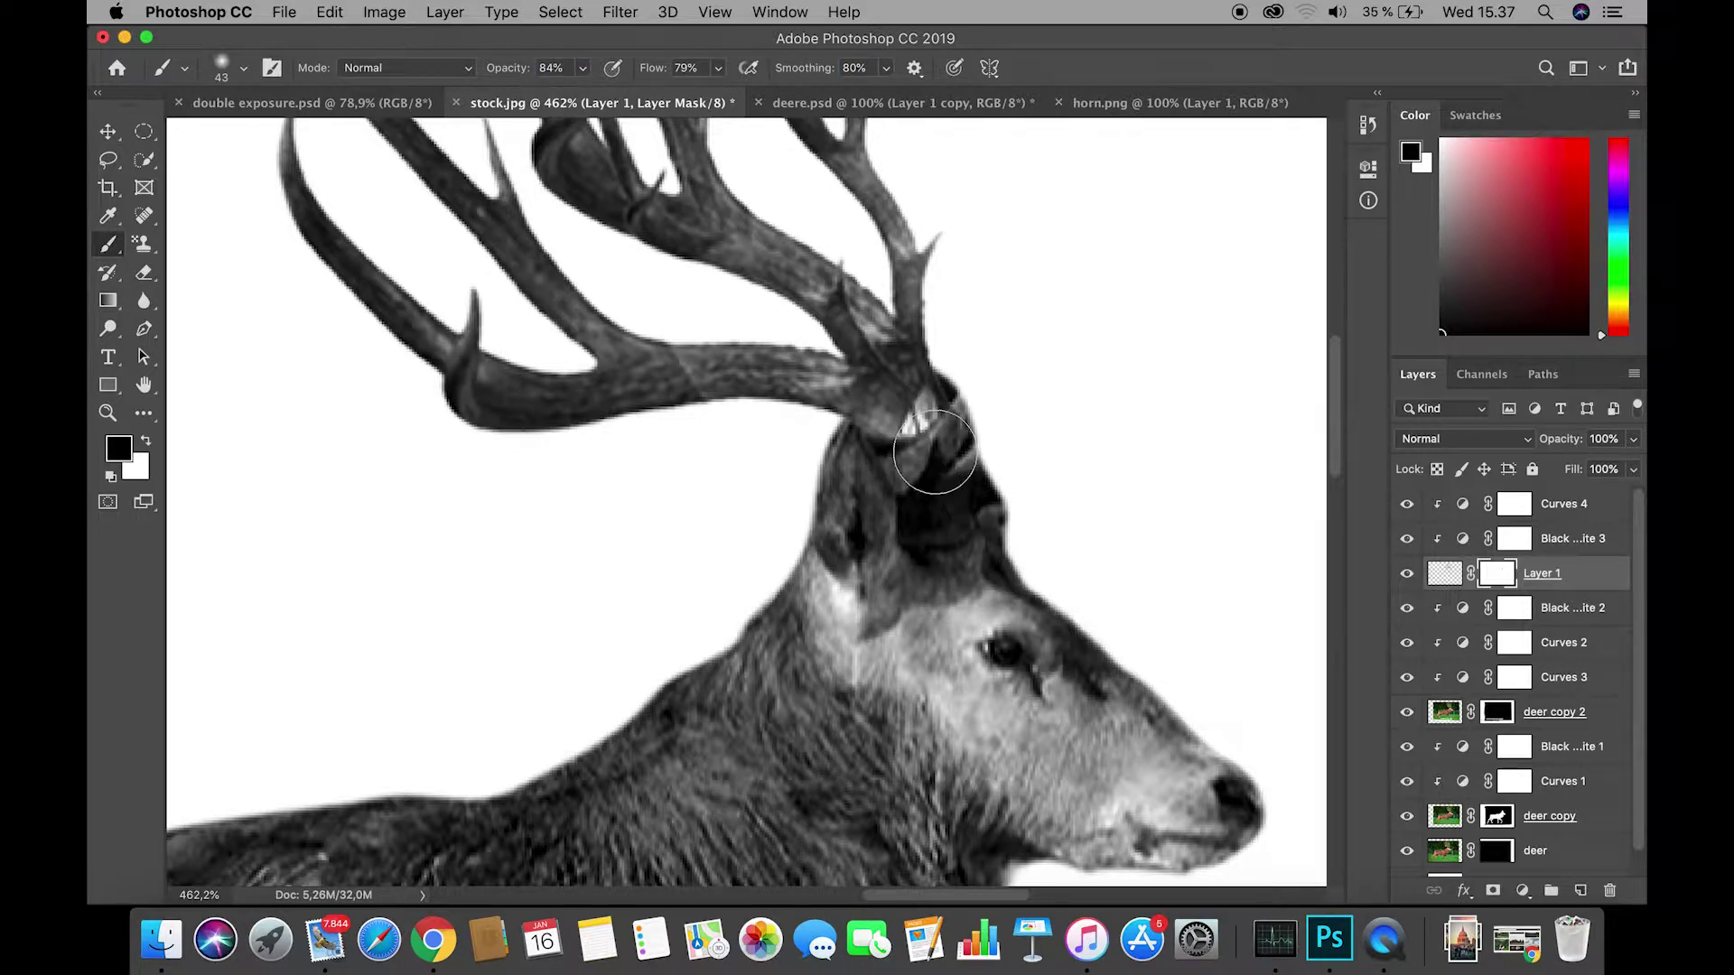
Paint white on the Layer 1 mask to restore the antlers' base, and undo the last brush edits there.
{"action": "left_click", "coordinate": [144, 443]}
{"action": "mouse_move", "coordinate": [962, 533]}
{"action": "left_mouse_down"}
{"action": "mouse_move", "coordinate": [913, 387]}
{"action": "mouse_move", "coordinate": [921, 424]}
{"action": "left_mouse_up"}
{"action": "scroll", "coordinate": [1084, 469], "scroll_direction": "down", "scroll_amount": 5}
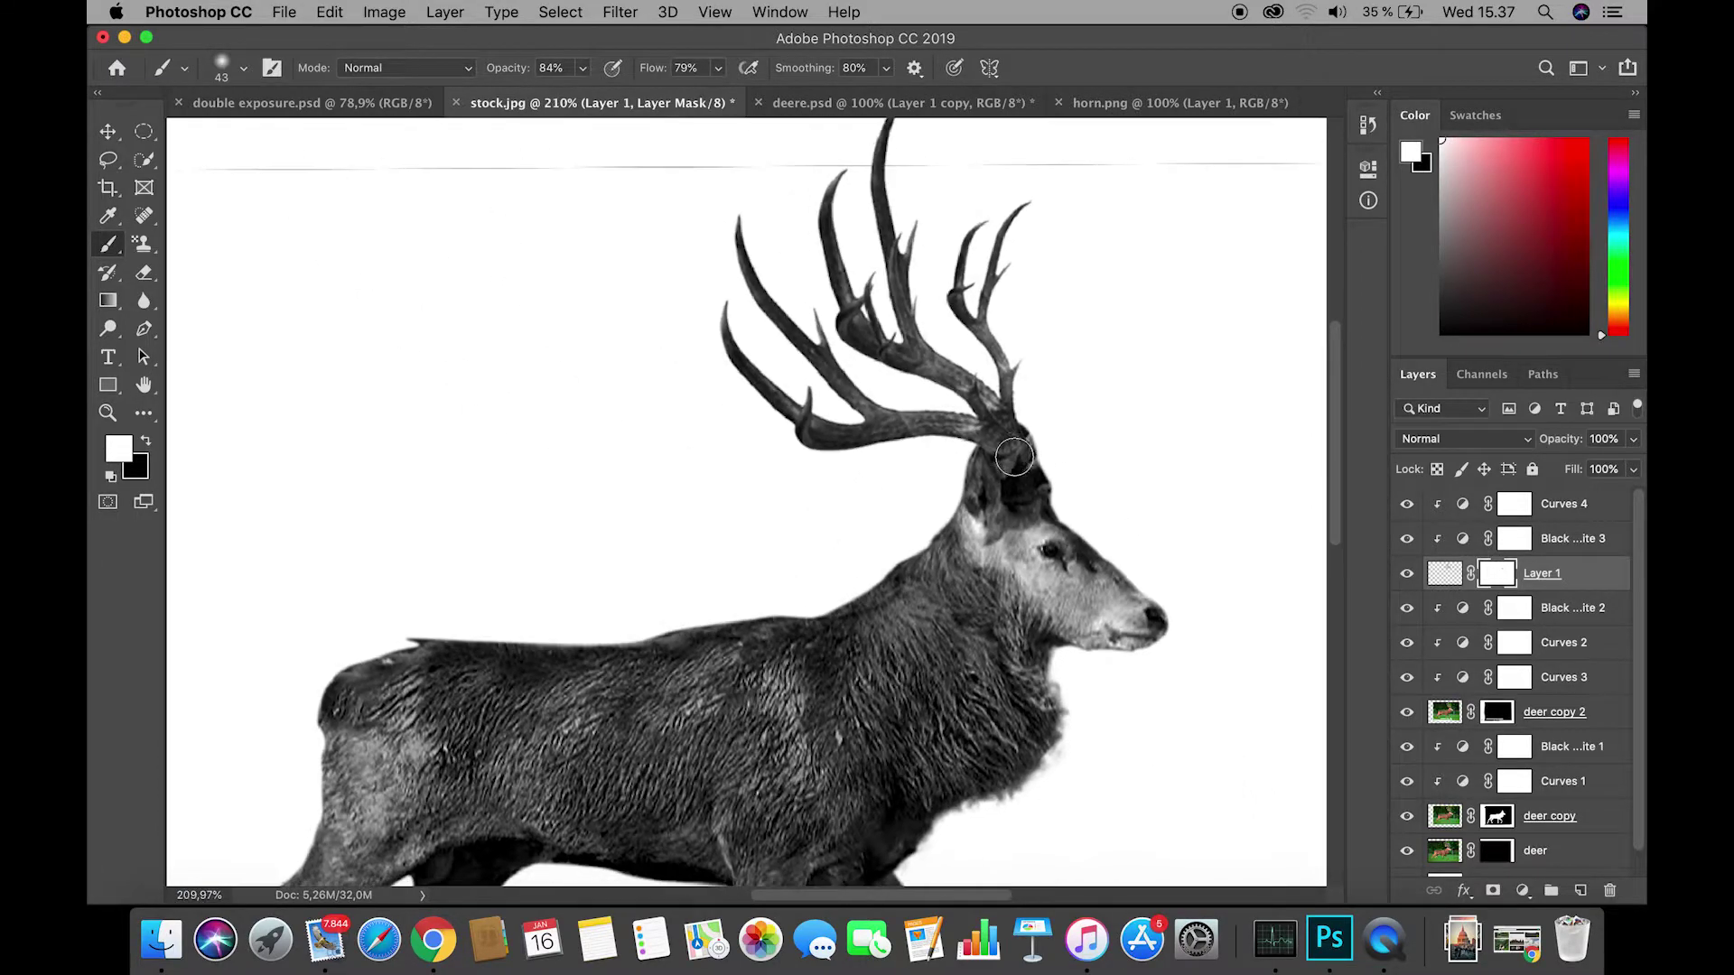
{"action": "key", "text": "x"}
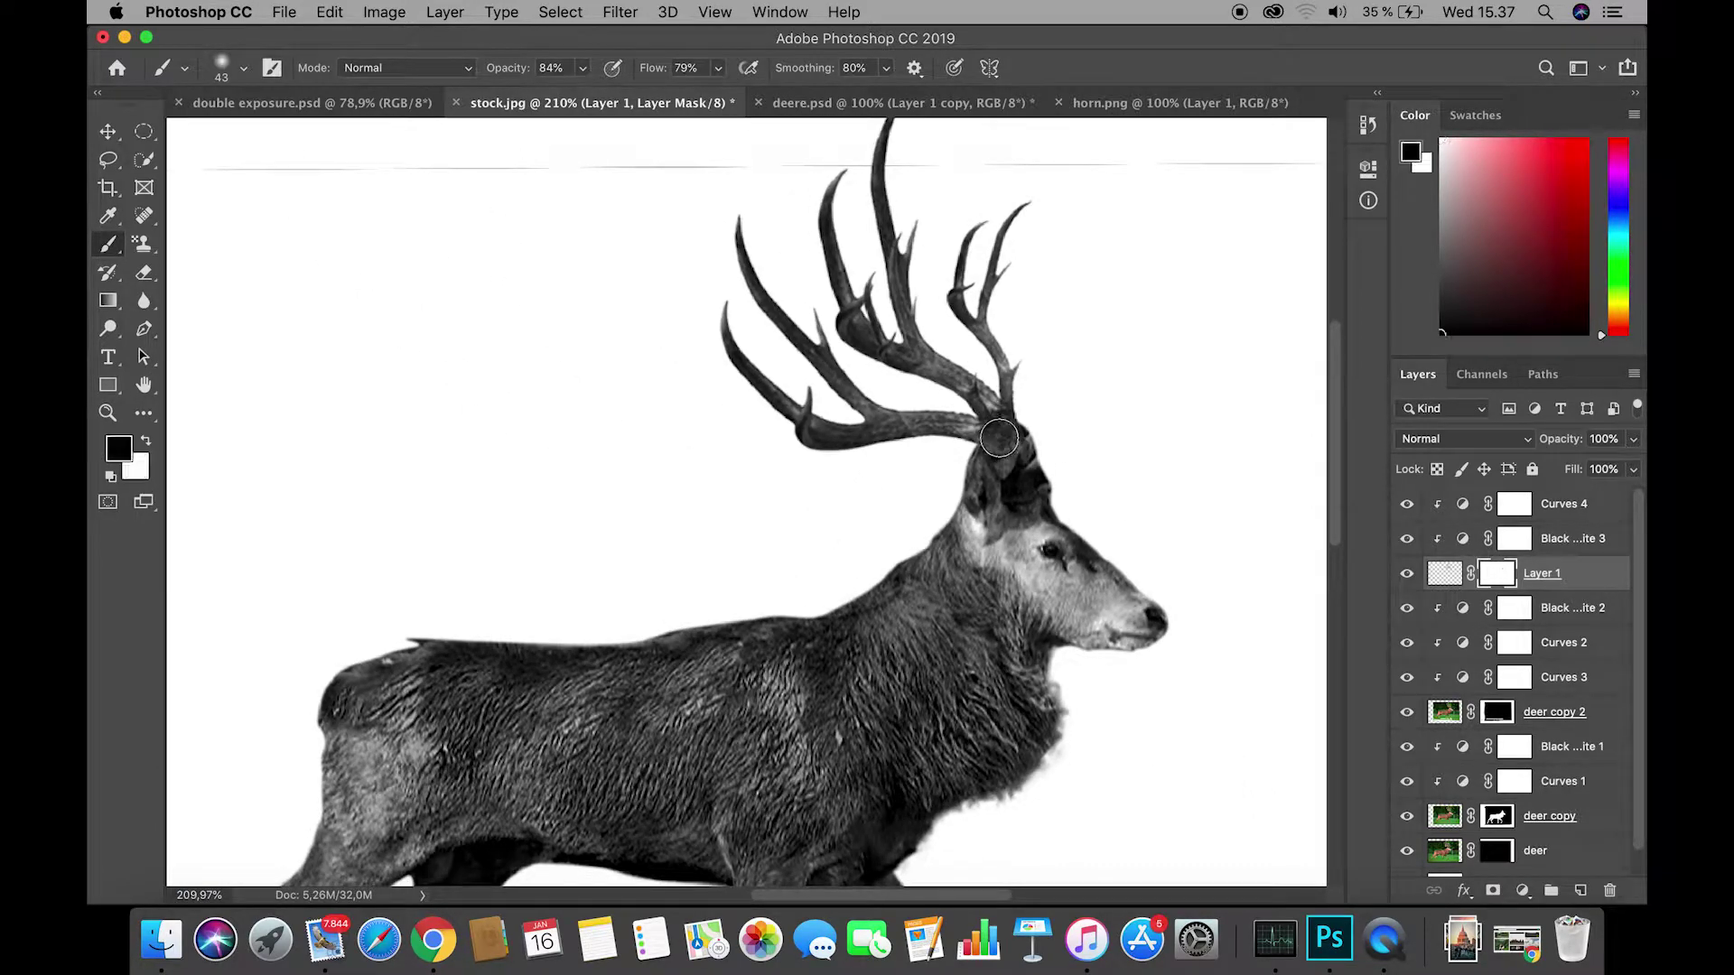
{"action": "key", "text": "super+z"}
{"action": "key", "text": "super+z"}
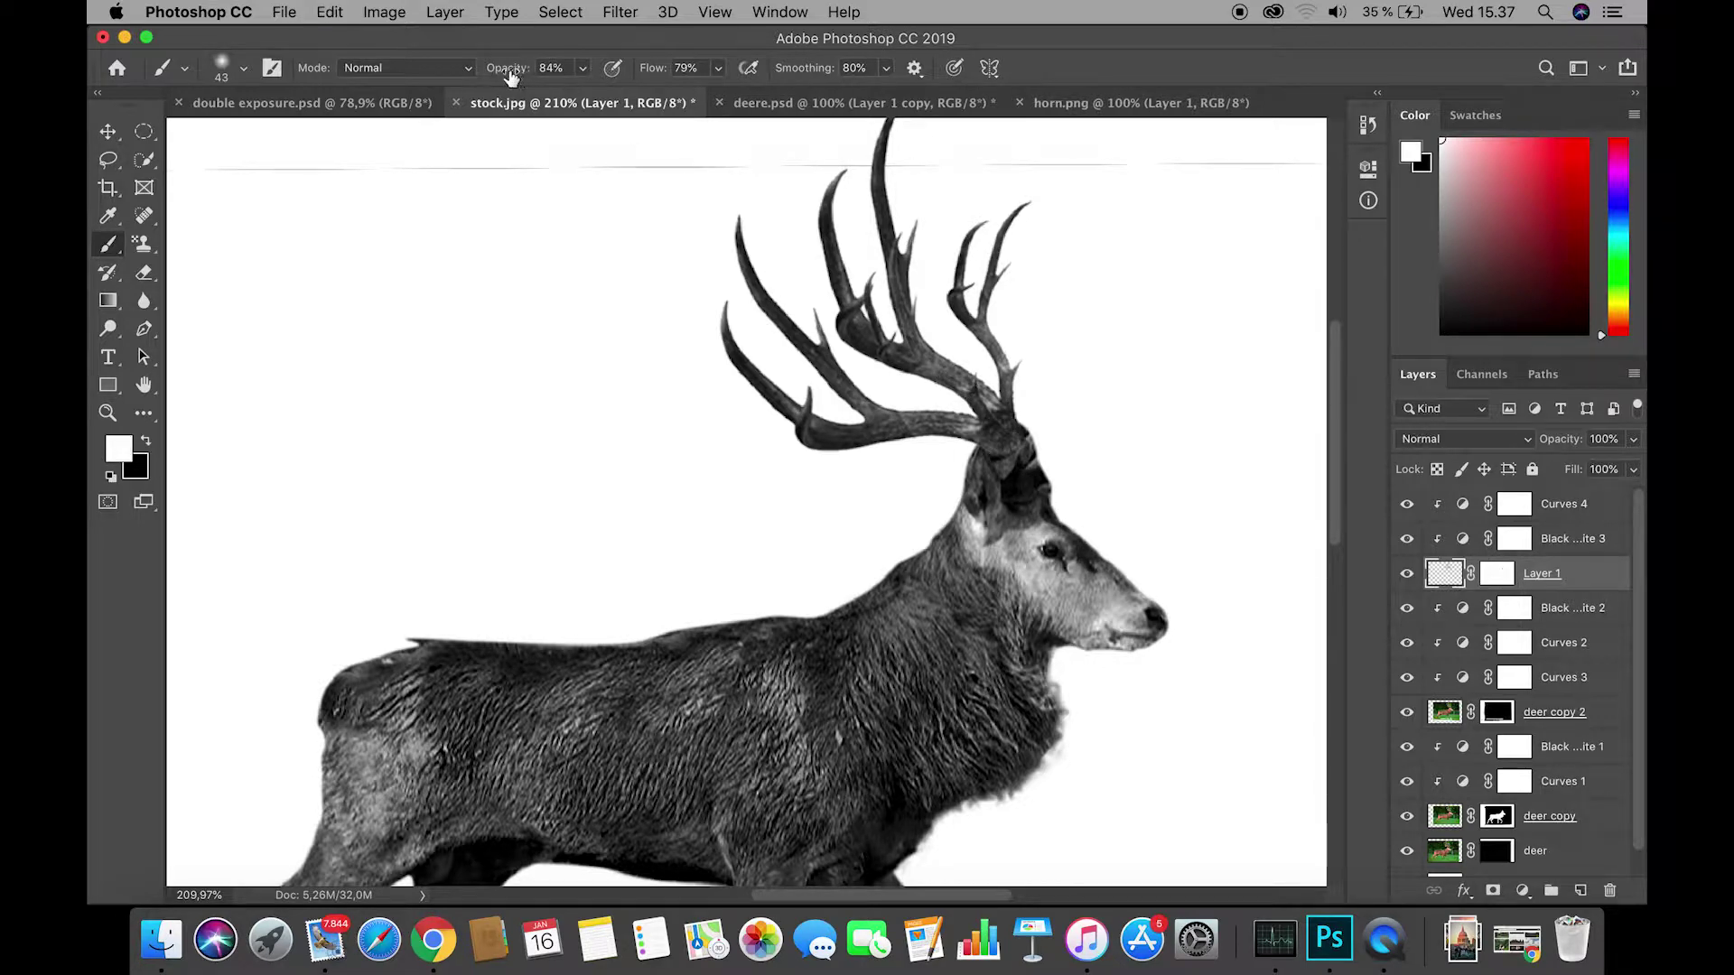
Try to touch up the antlers' base with the brush at 32% opacity, 31% flow and 33% smoothing.
{"action": "left_click_drag", "start_coordinate": [511, 74], "coordinate": [480, 72]}
{"action": "left_click_drag", "start_coordinate": [659, 74], "coordinate": [632, 73]}
{"action": "left_click_drag", "start_coordinate": [784, 73], "coordinate": [732, 73]}
{"action": "left_click_drag", "start_coordinate": [503, 70], "coordinate": [482, 70]}
{"action": "left_click_drag", "start_coordinate": [654, 71], "coordinate": [634, 71]}
{"action": "mouse_move", "coordinate": [1019, 441]}
{"action": "left_mouse_down"}
{"action": "mouse_move", "coordinate": [1001, 422]}
{"action": "mouse_move", "coordinate": [997, 470]}
{"action": "left_mouse_up"}
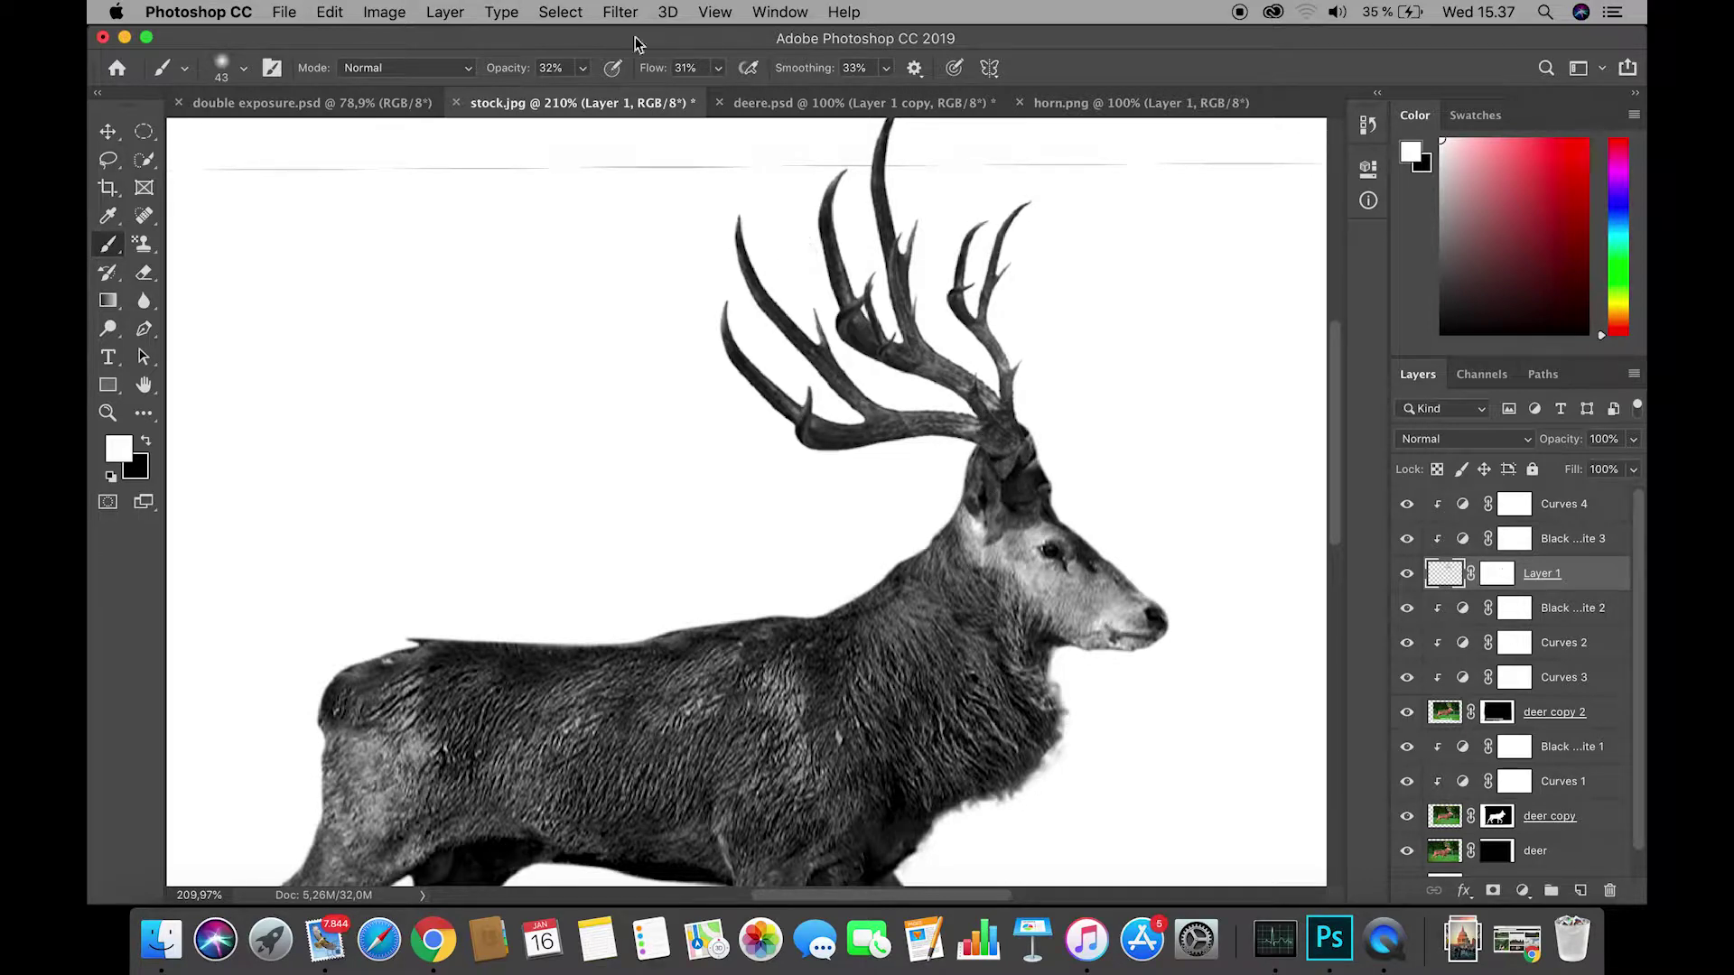
{"action": "key", "text": "v"}
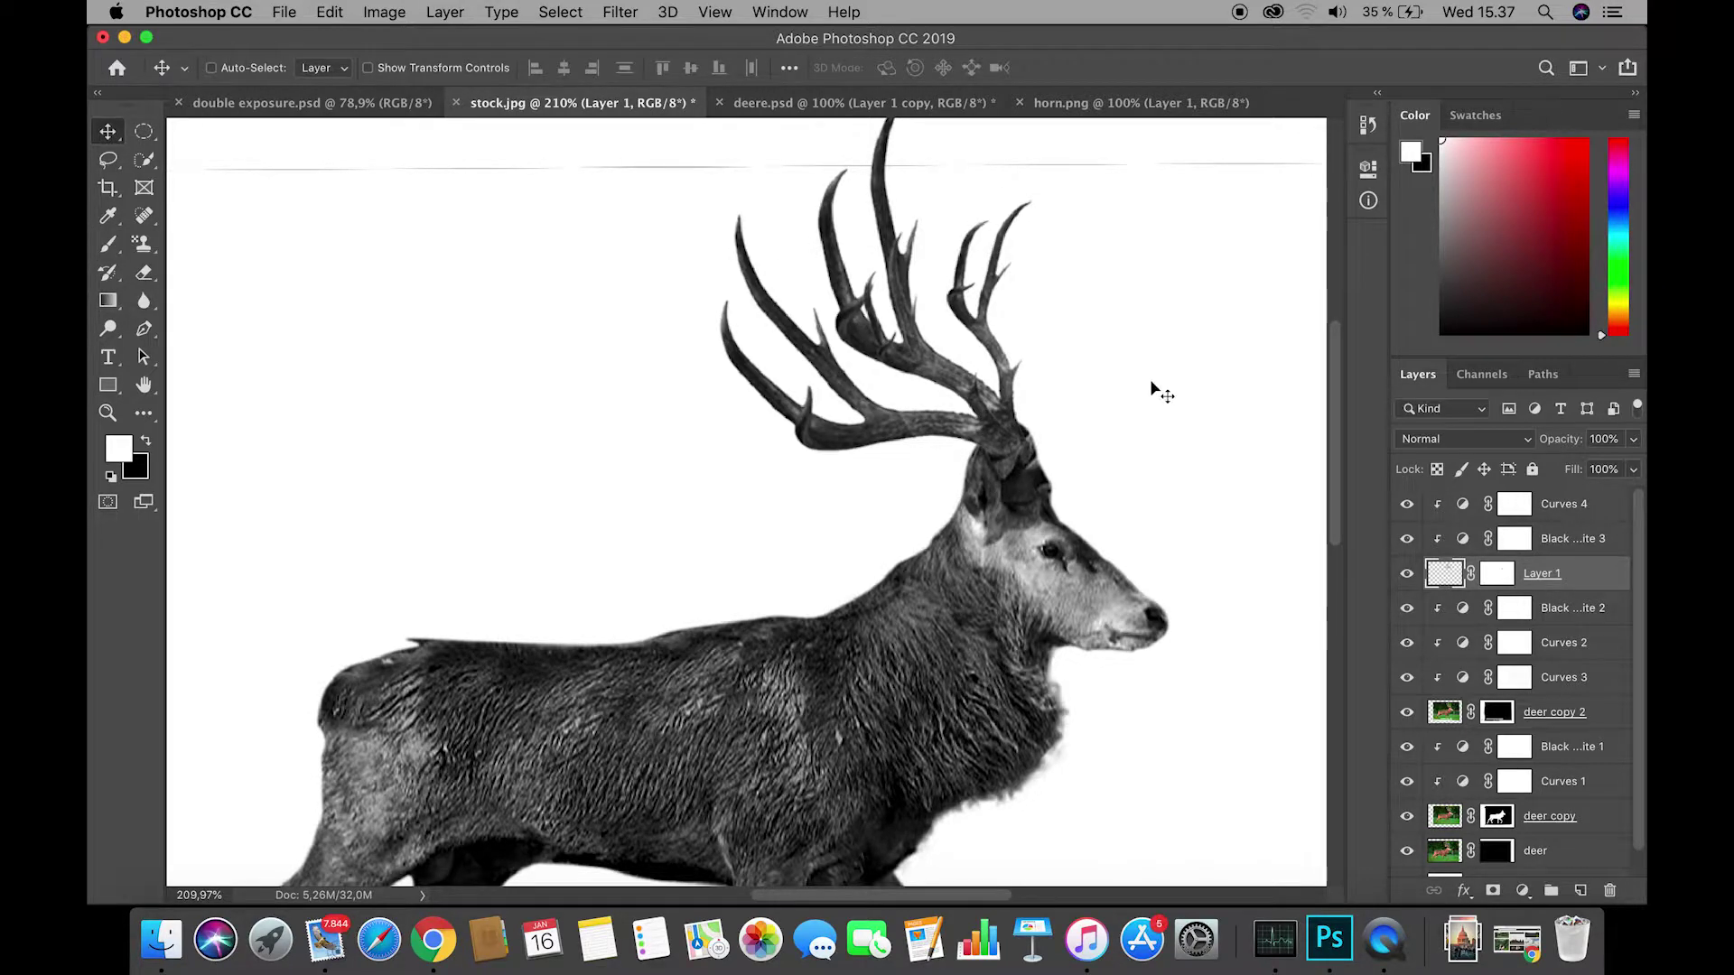
Group the deer copy layer with its clipped Curves 1 and Black & White 1 adjustments.
{"action": "scroll", "coordinate": [1135, 398], "scroll_direction": "down", "scroll_amount": 5}
{"action": "scroll", "coordinate": [1078, 344], "scroll_direction": "down", "scroll_amount": 3}
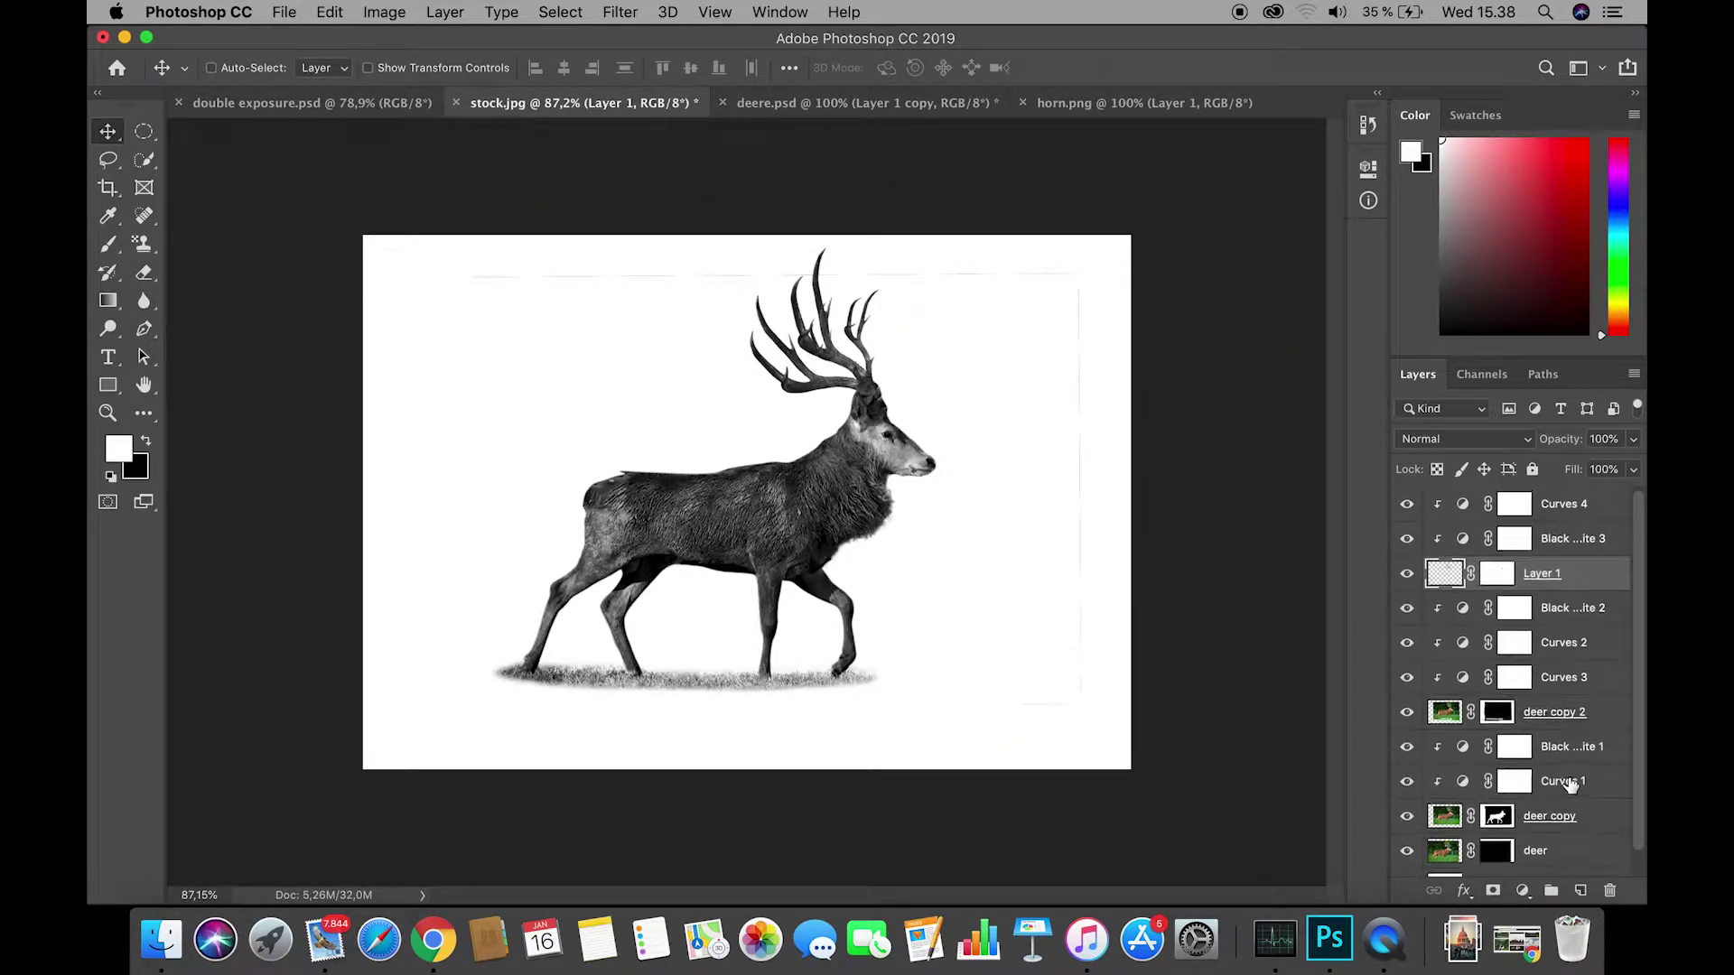
{"action": "scroll", "coordinate": [1572, 783], "scroll_direction": "down", "scroll_amount": 1}
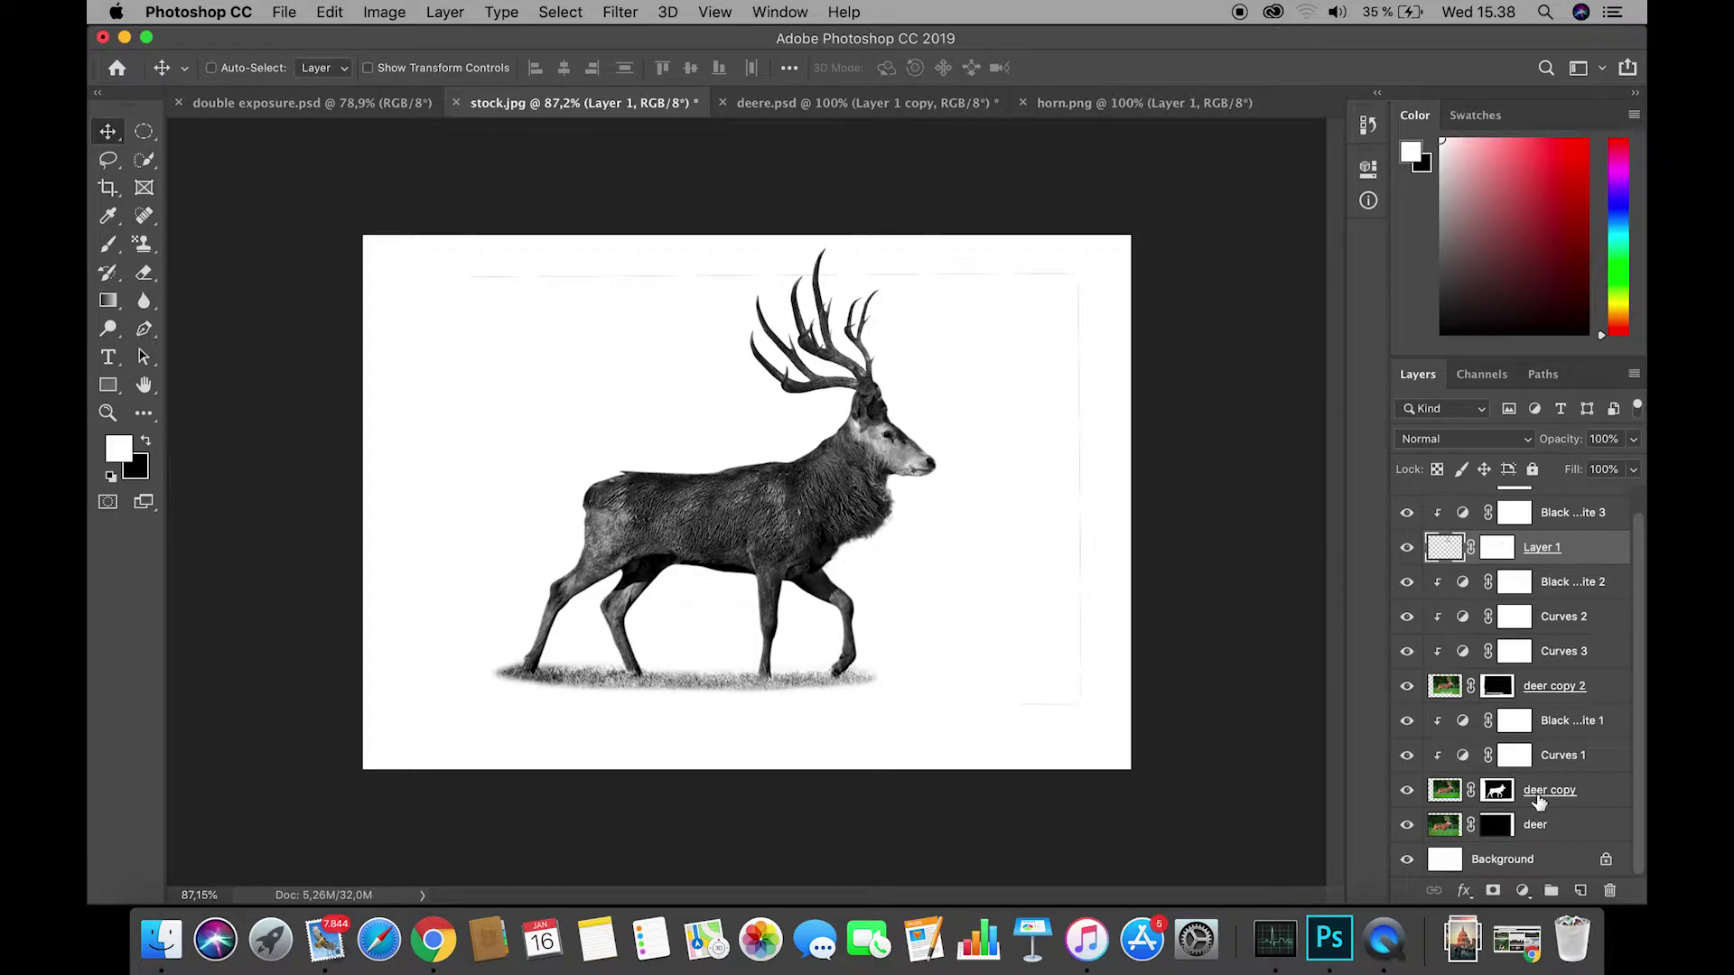
{"action": "left_click", "coordinate": [1547, 793]}
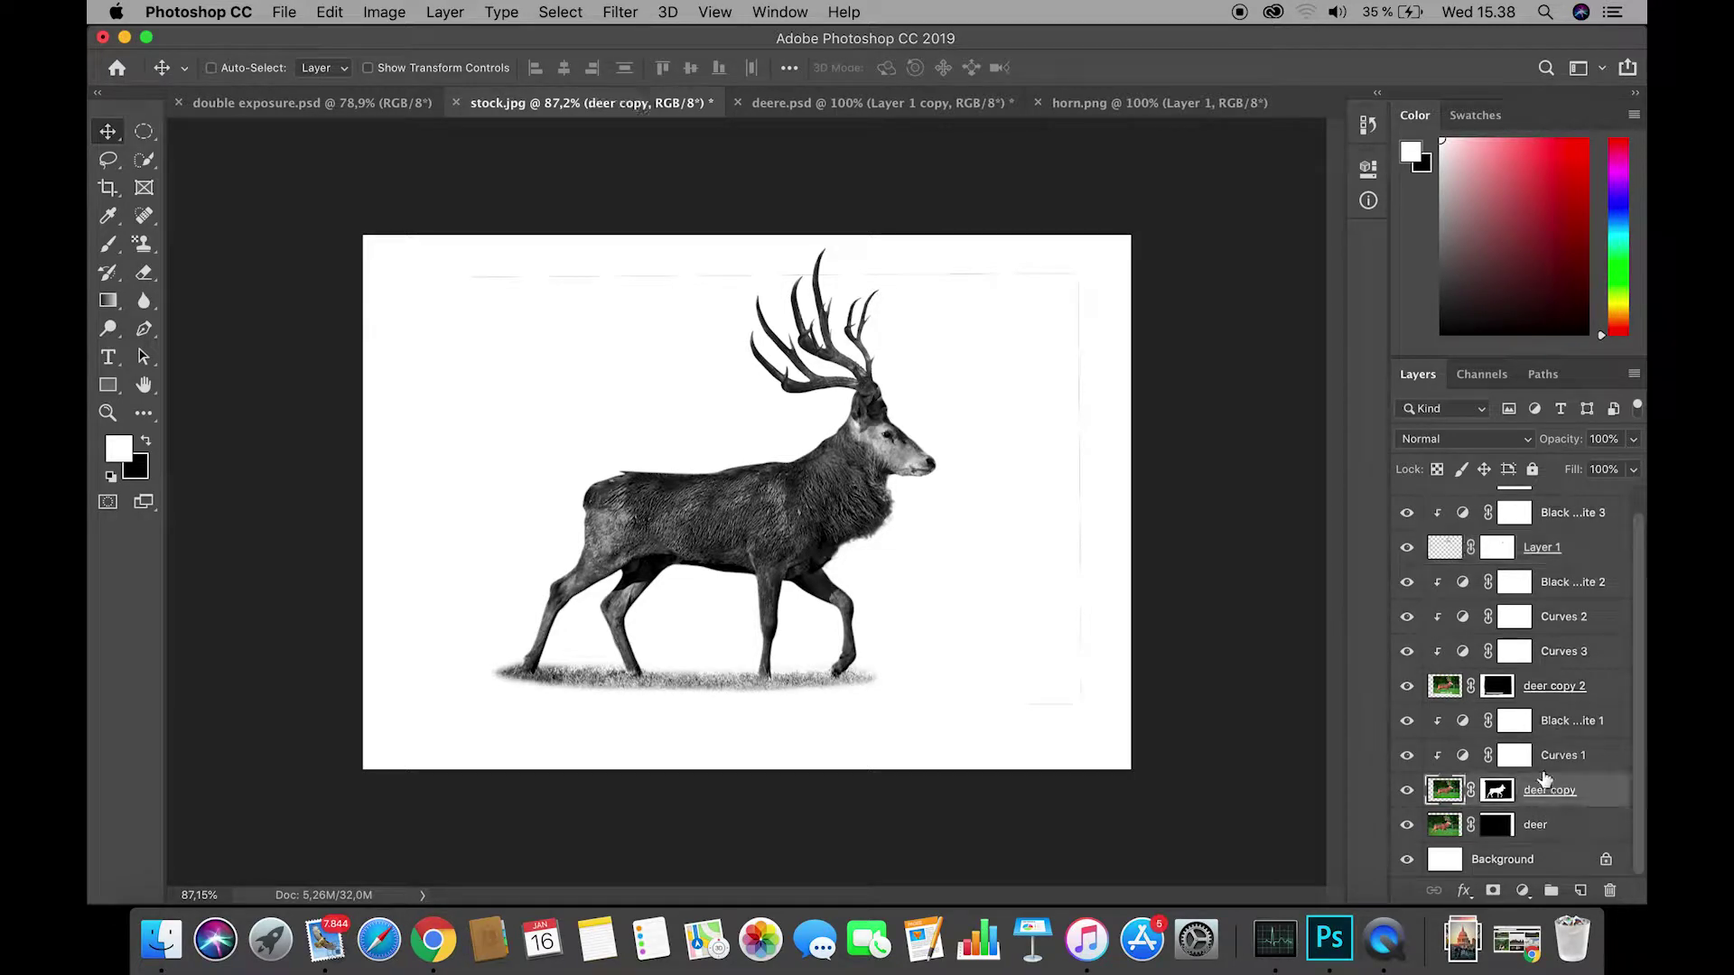
{"action": "left_click", "coordinate": [1554, 723], "text": "shift"}
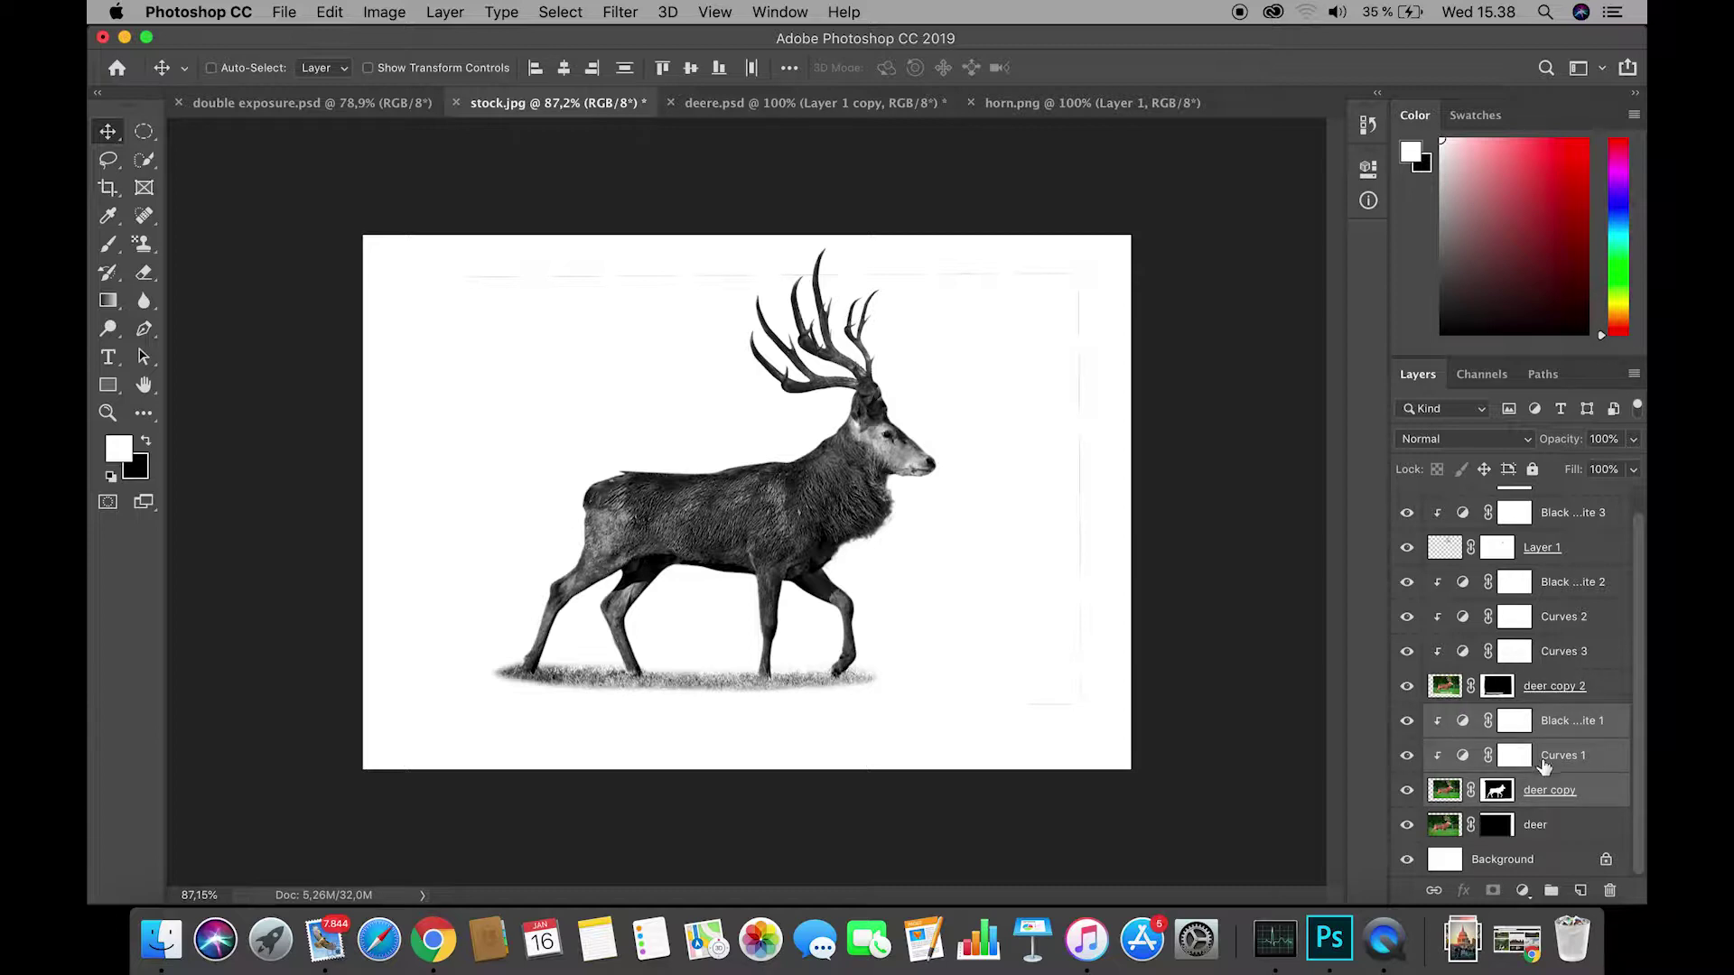
{"action": "left_click_drag", "start_coordinate": [1468, 786], "coordinate": [1552, 889]}
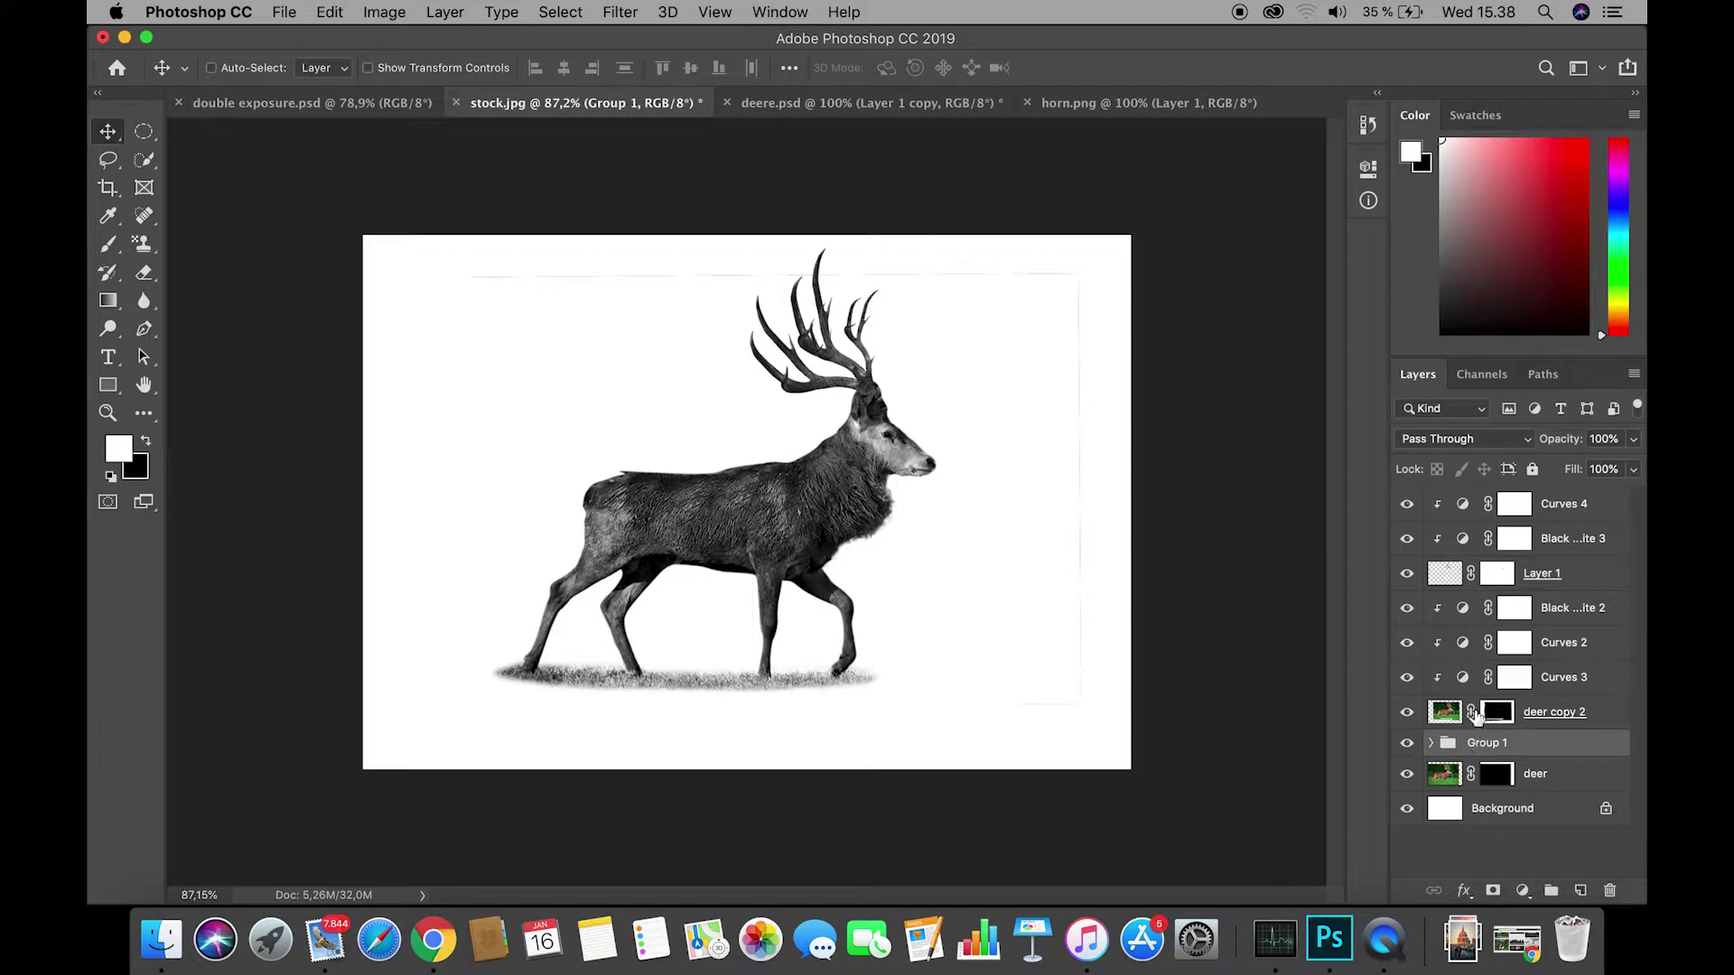
Group deer copy 2 with its three clipped adjustments, and group Layer 1 with Black & White 3 and Curves 4.
{"action": "left_click", "coordinate": [1492, 713]}
{"action": "left_click", "coordinate": [1555, 611], "text": "shift"}
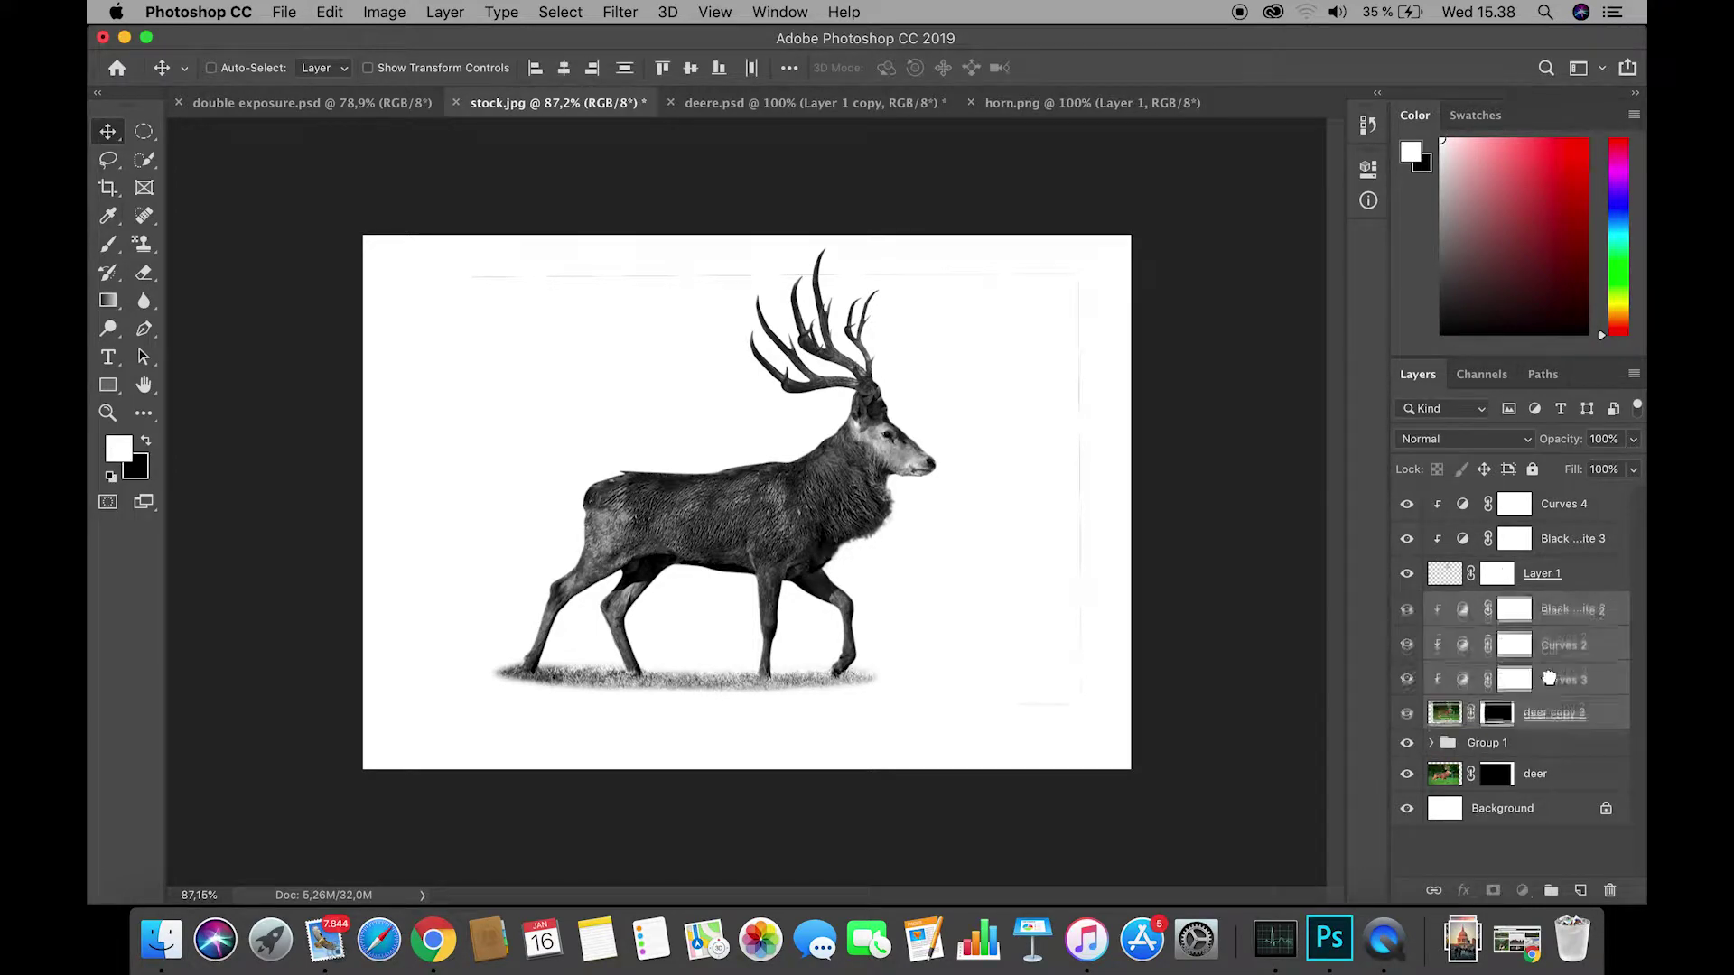
{"action": "left_click_drag", "start_coordinate": [1556, 611], "coordinate": [1551, 890]}
{"action": "left_click", "coordinate": [1529, 579]}
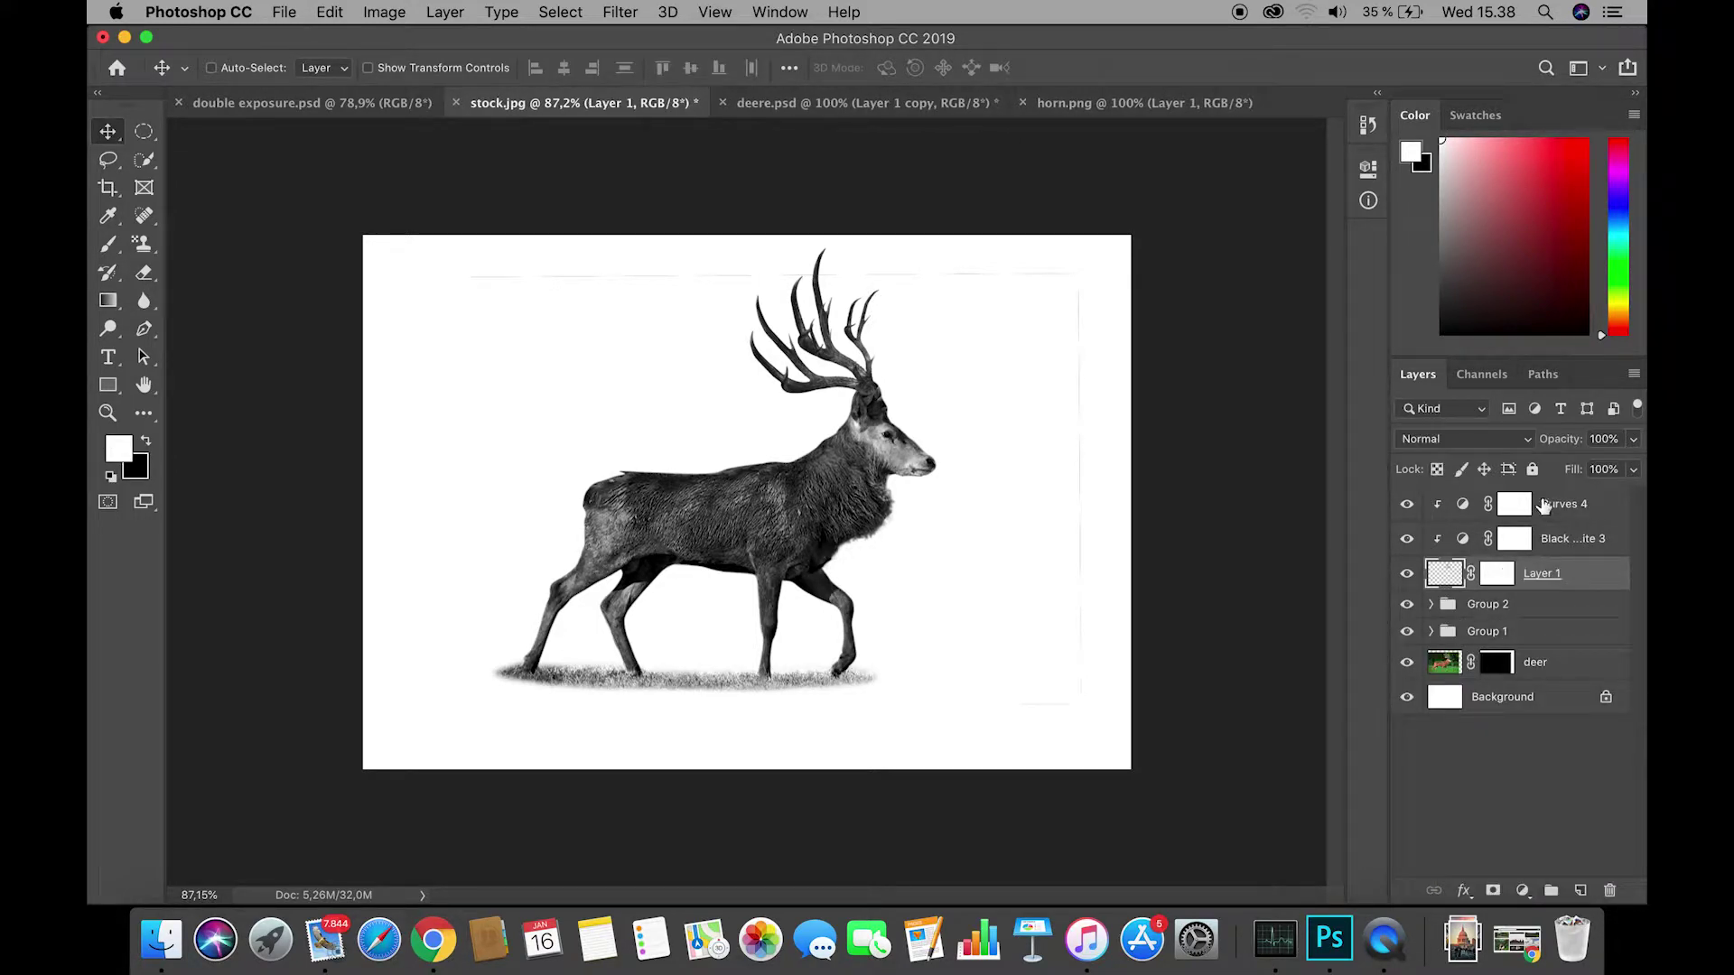
{"action": "left_click", "coordinate": [1542, 507], "text": "shift"}
{"action": "left_click_drag", "start_coordinate": [1538, 541], "coordinate": [1555, 891]}
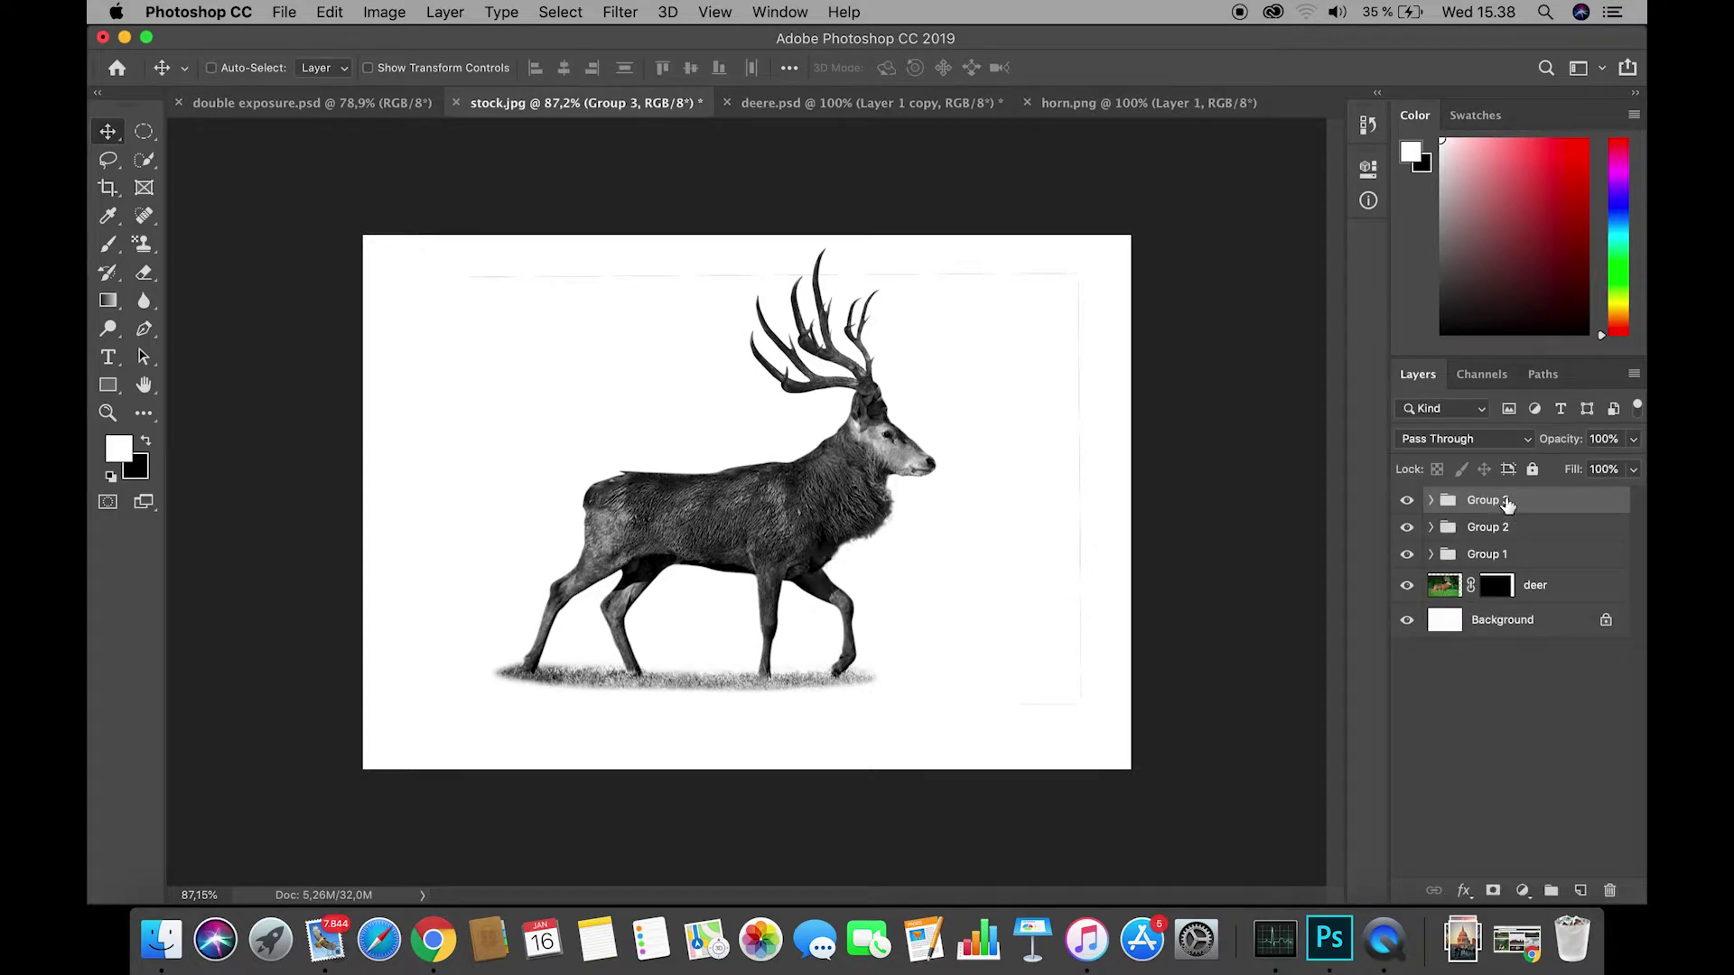
Rename the antler group to horn, the grass group to shadow and the deer body group to deer.
{"action": "type", "text": "horn"}
{"action": "key", "text": "Return"}
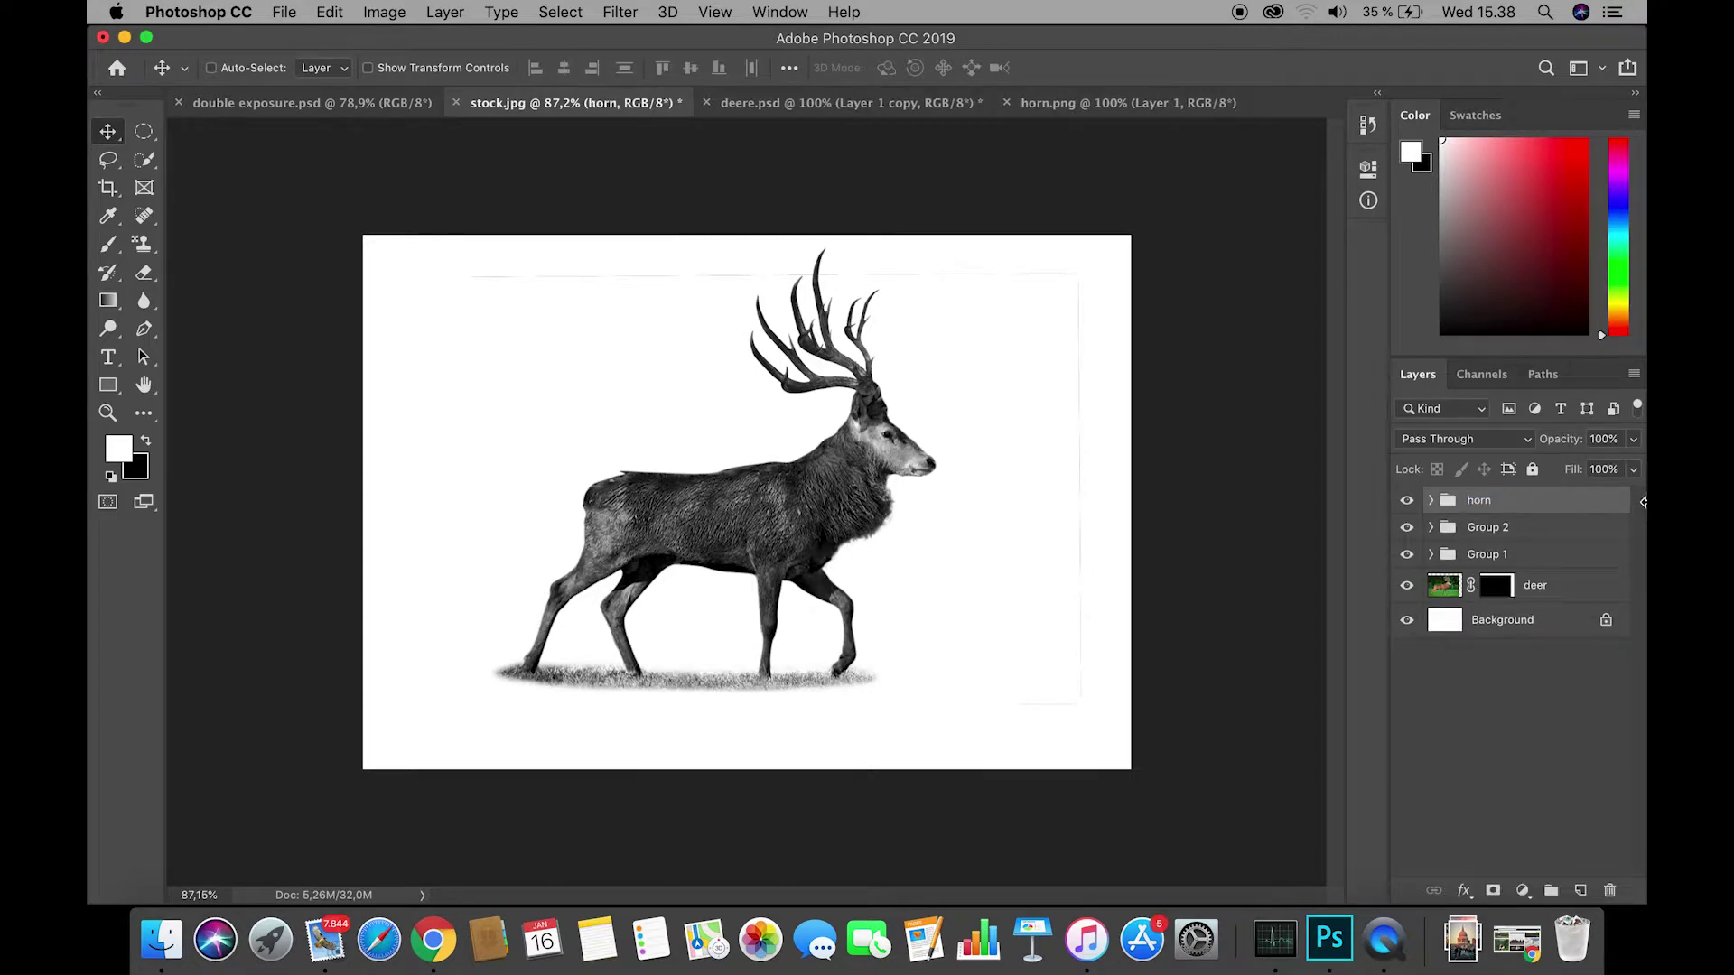
{"action": "double_click", "coordinate": [1515, 521]}
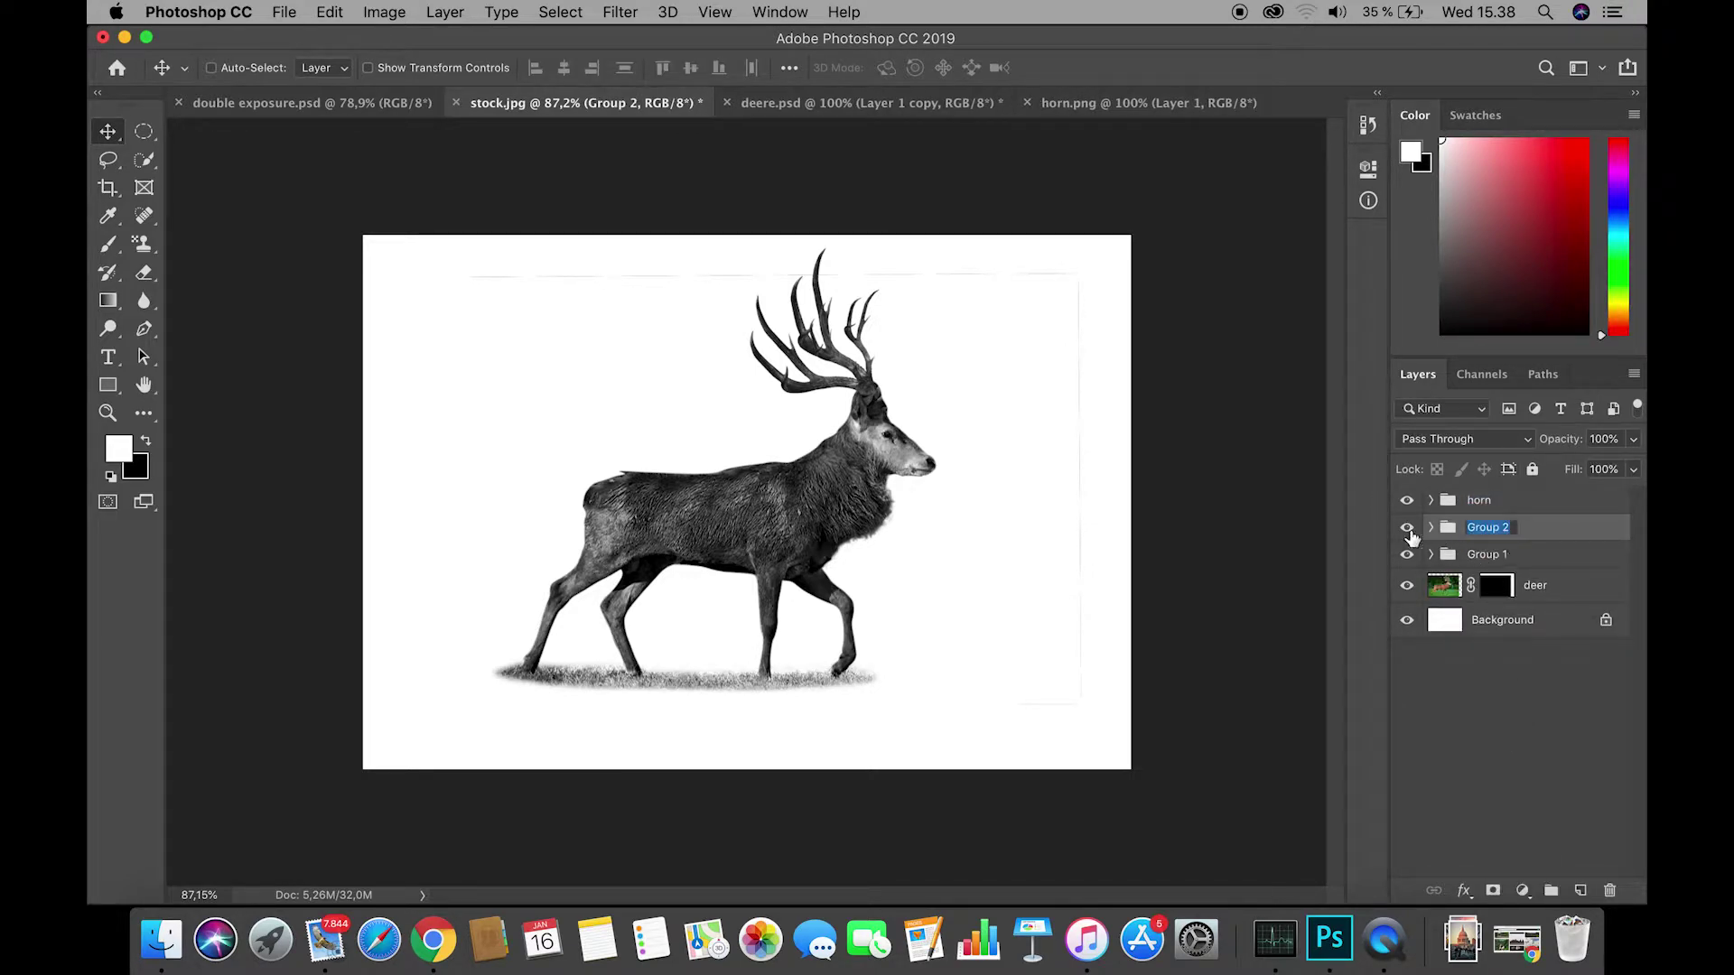
{"action": "left_click", "coordinate": [1408, 529]}
{"action": "left_click", "coordinate": [1407, 529]}
{"action": "type", "text": "shadow"}
{"action": "key", "text": "Return"}
{"action": "double_click", "coordinate": [1488, 555]}
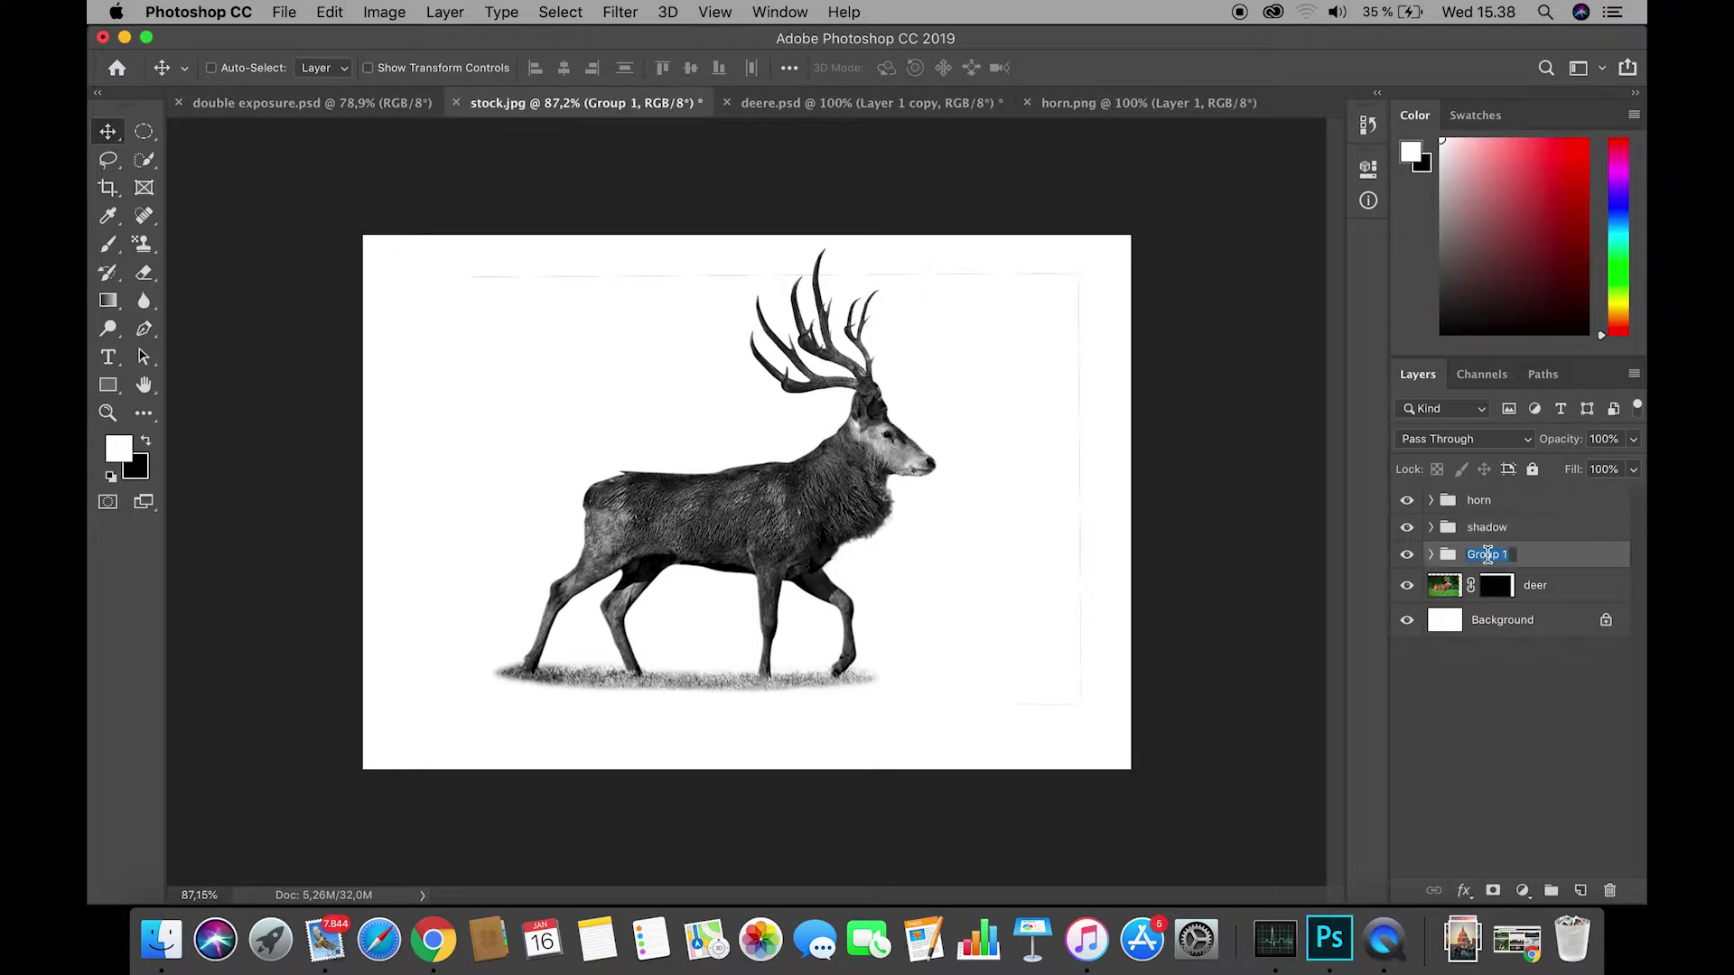
{"action": "type", "text": "deer"}
{"action": "key", "text": "Return"}
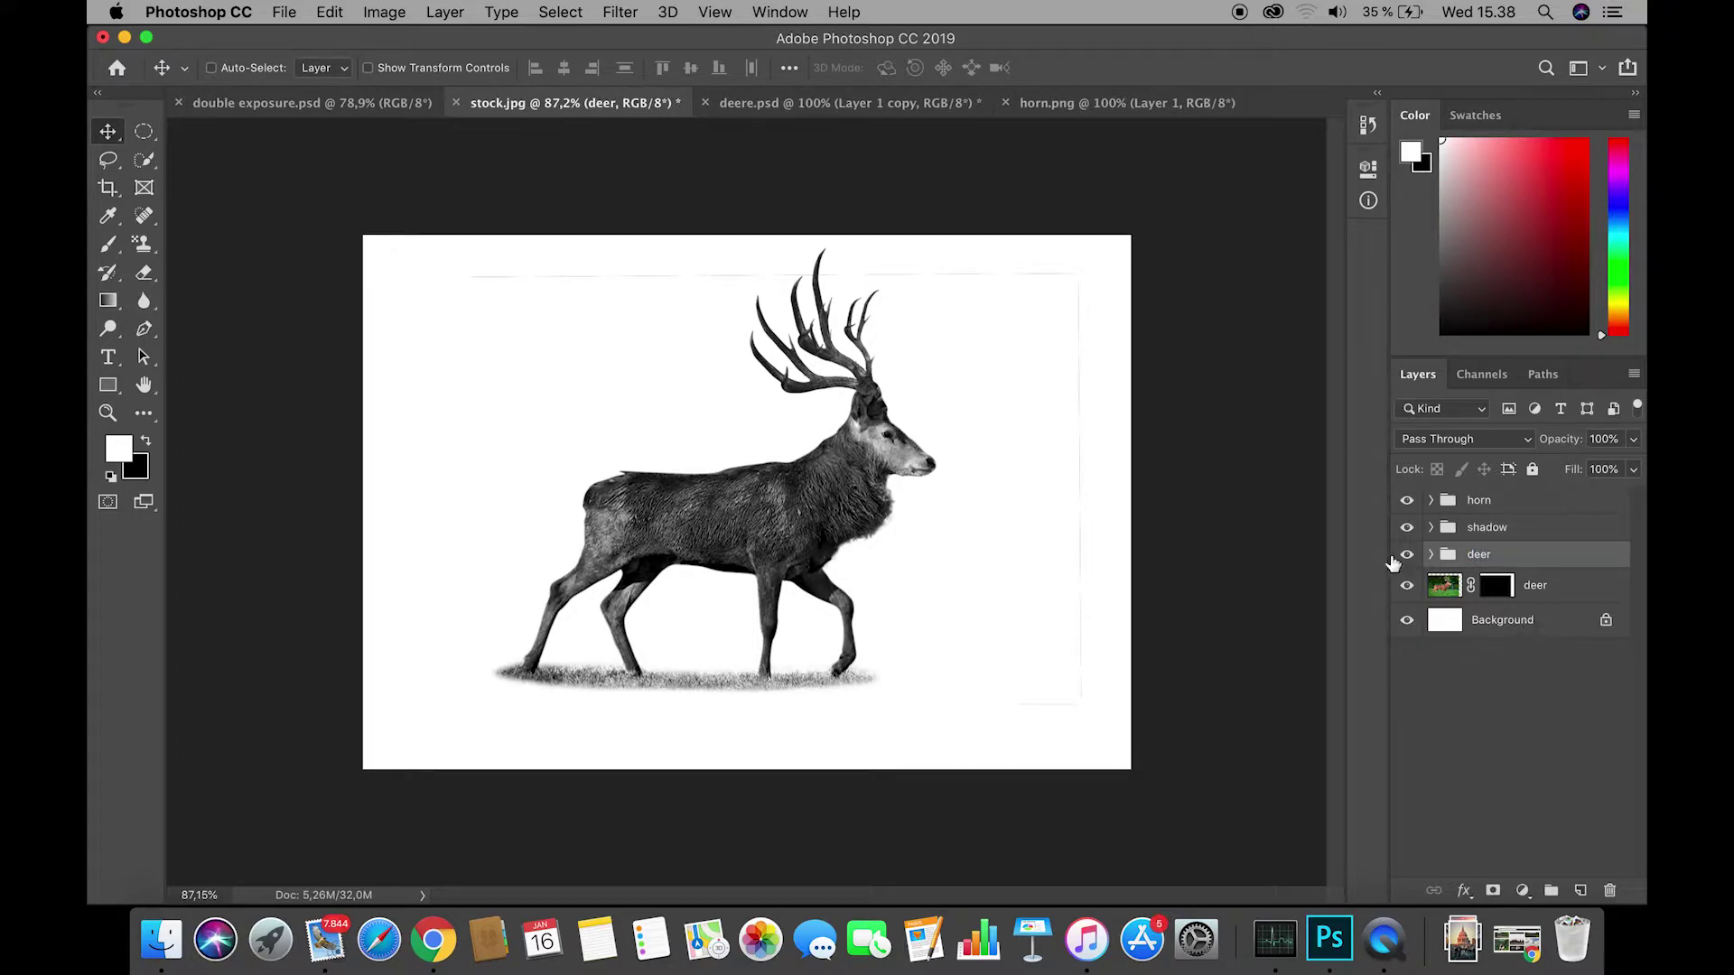
Toggle the visibility of the deer, shadow and horn groups to find the source of the thin stray lines around the deer.
{"action": "left_click", "coordinate": [1405, 555]}
{"action": "left_click", "coordinate": [1405, 554]}
{"action": "left_click", "coordinate": [1406, 555]}
{"action": "left_click", "coordinate": [1405, 555]}
{"action": "left_click", "coordinate": [1406, 529]}
{"action": "left_click", "coordinate": [1407, 529]}
{"action": "left_click", "coordinate": [1406, 528]}
{"action": "left_click", "coordinate": [1406, 528]}
{"action": "left_click", "coordinate": [1406, 501]}
{"action": "left_click", "coordinate": [1406, 500]}
{"action": "left_click", "coordinate": [1405, 528]}
{"action": "left_click", "coordinate": [1446, 536]}
Paint out the stray border lines on the deer copy 2 mask with a black 73 px brush at 56% hardness, 100% opacity and 100% flow.
{"action": "left_click", "coordinate": [1433, 529]}
{"action": "left_click", "coordinate": [1514, 662]}
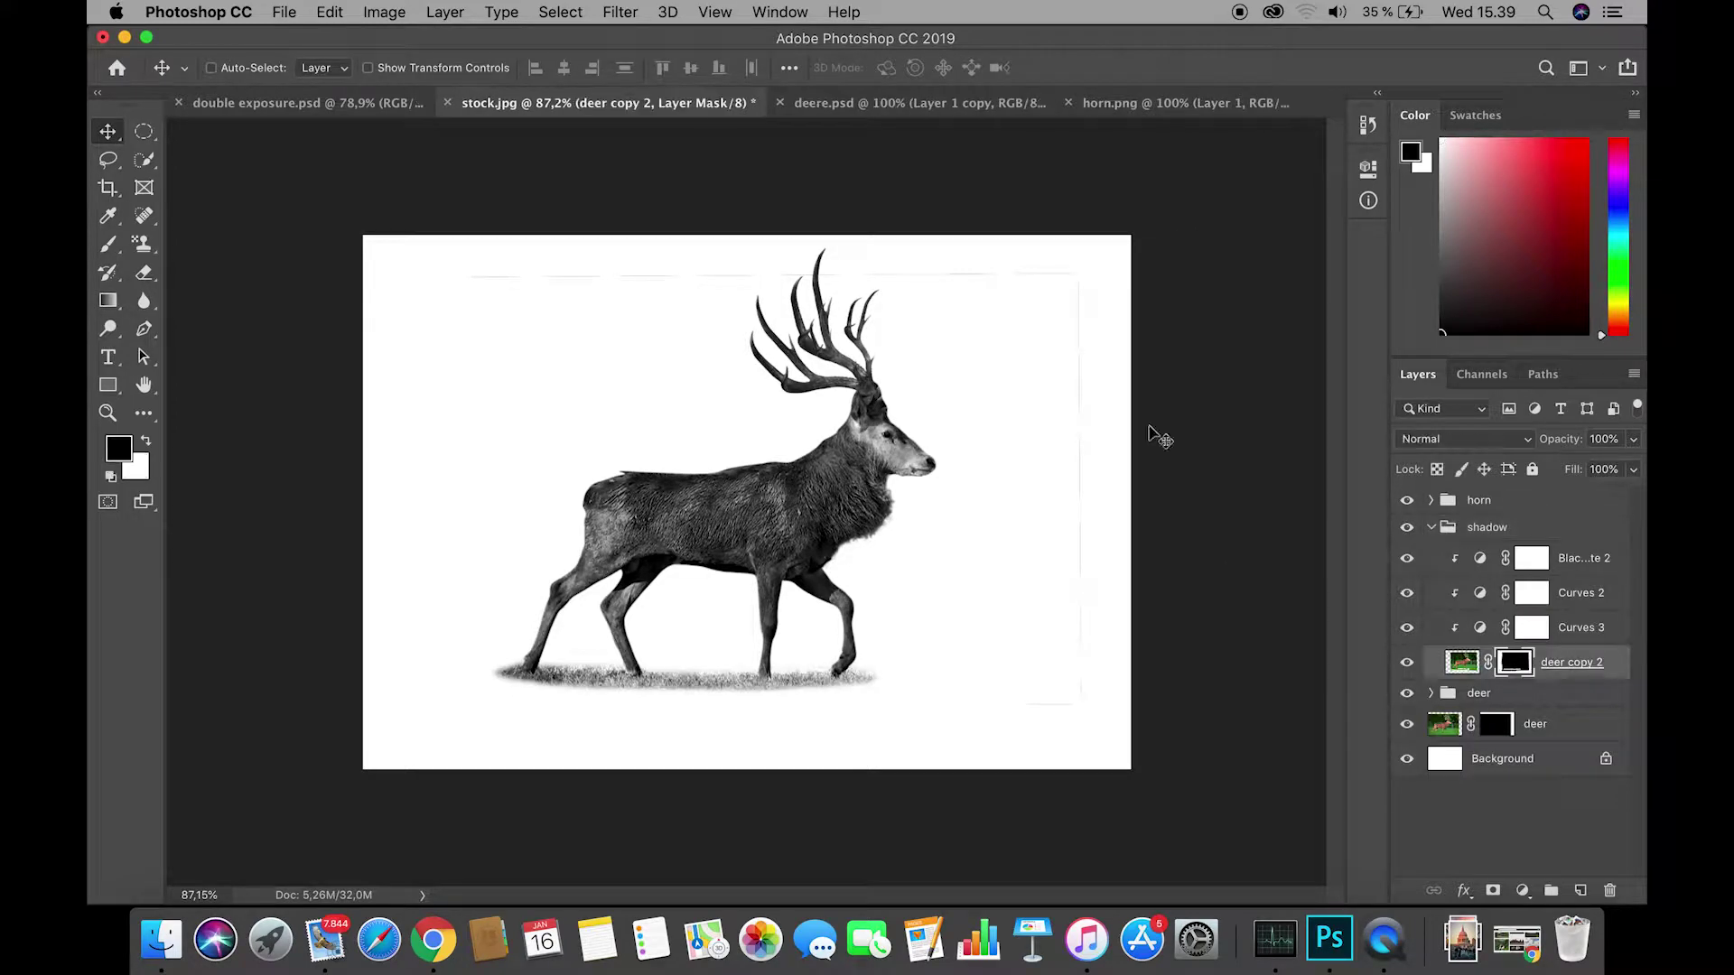
{"action": "key", "text": "b"}
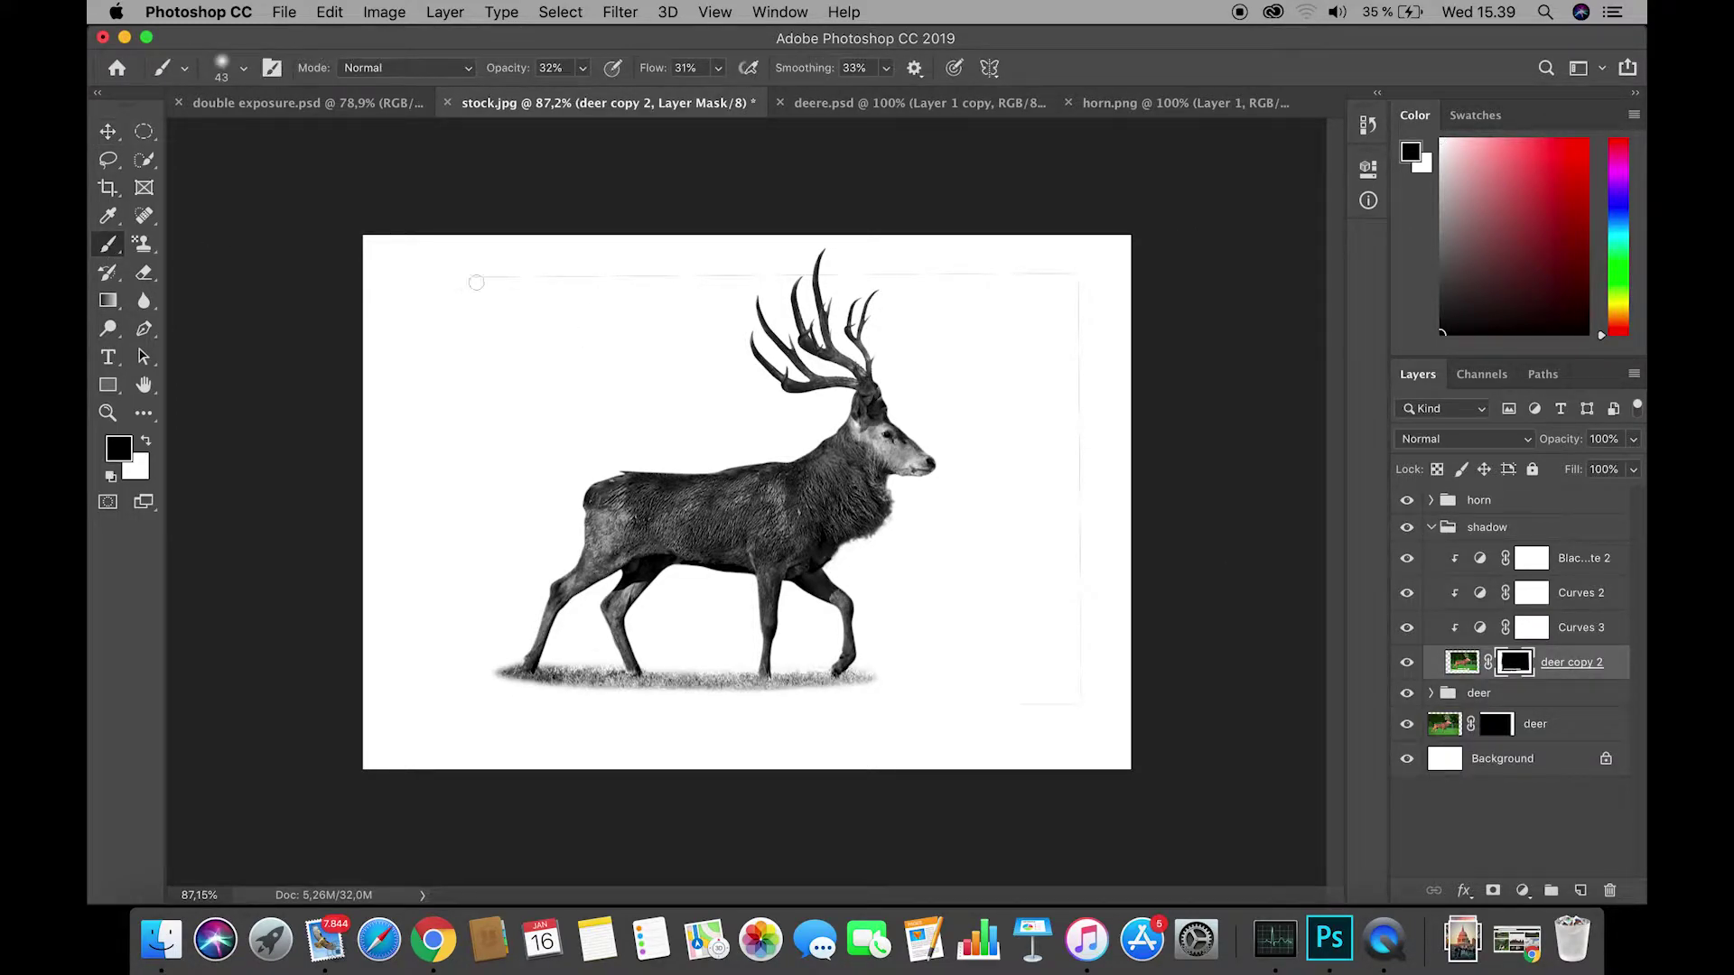
{"action": "left_click_drag", "start_coordinate": [521, 72], "coordinate": [1165, 117]}
{"action": "right_click", "coordinate": [546, 273]}
{"action": "left_click_drag", "start_coordinate": [653, 375], "coordinate": [728, 372]}
{"action": "left_click_drag", "start_coordinate": [684, 327], "coordinate": [745, 323]}
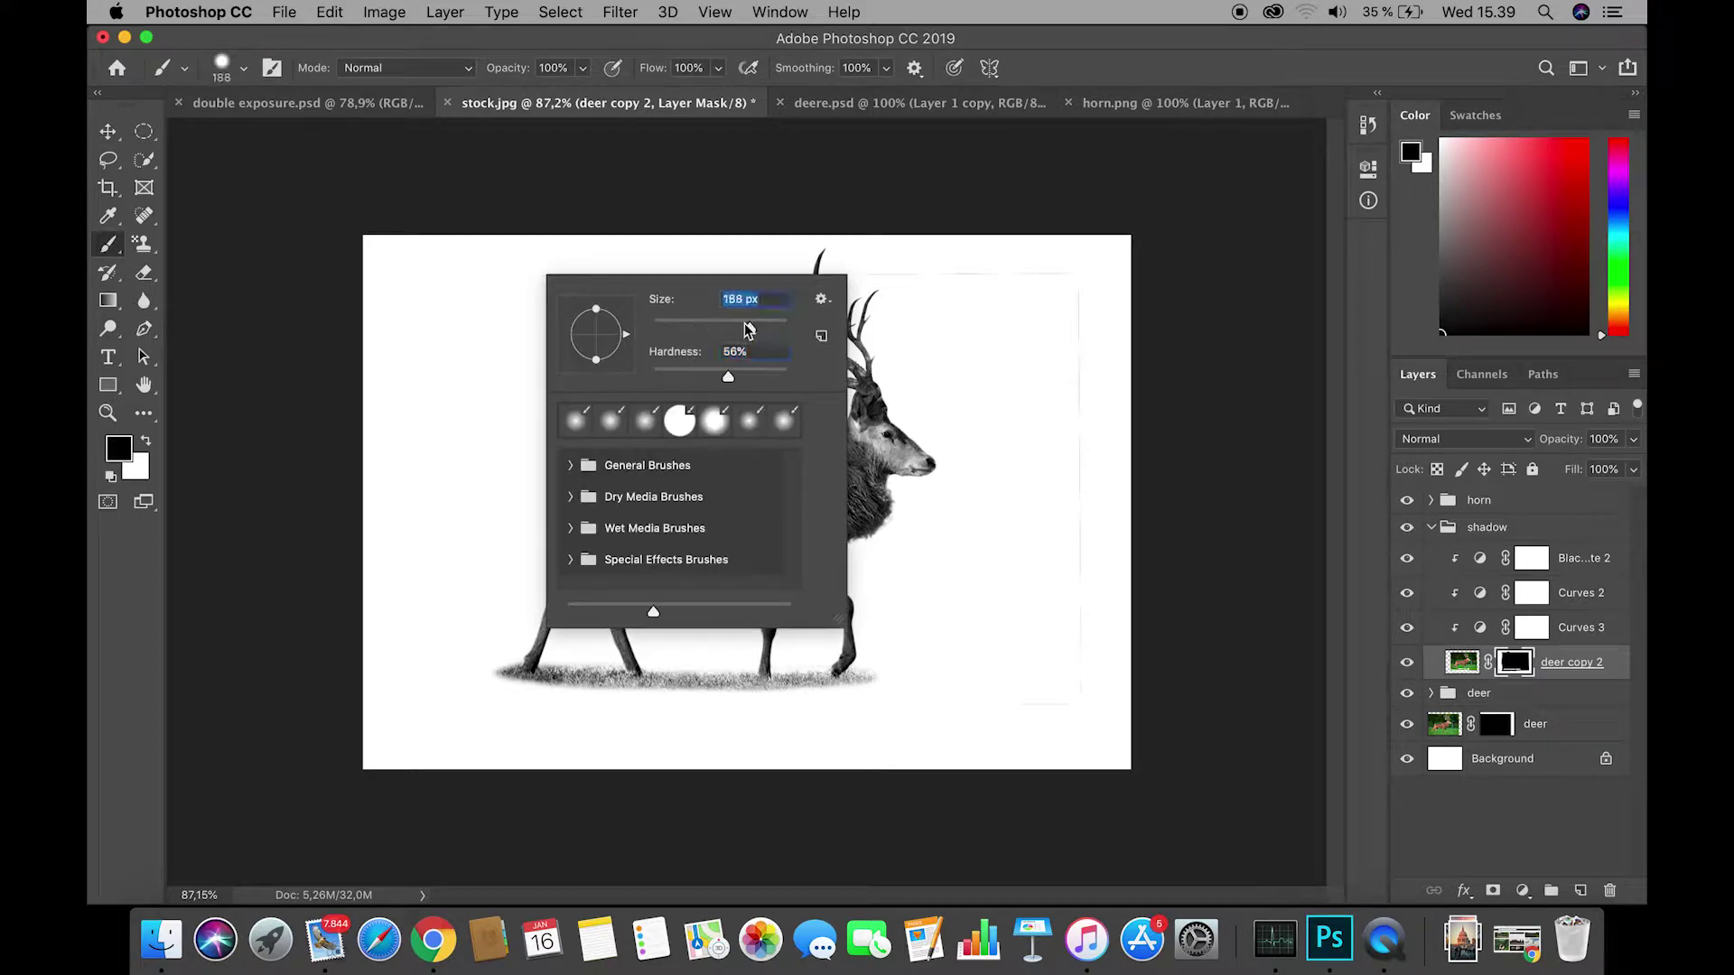
{"action": "key", "text": "Return"}
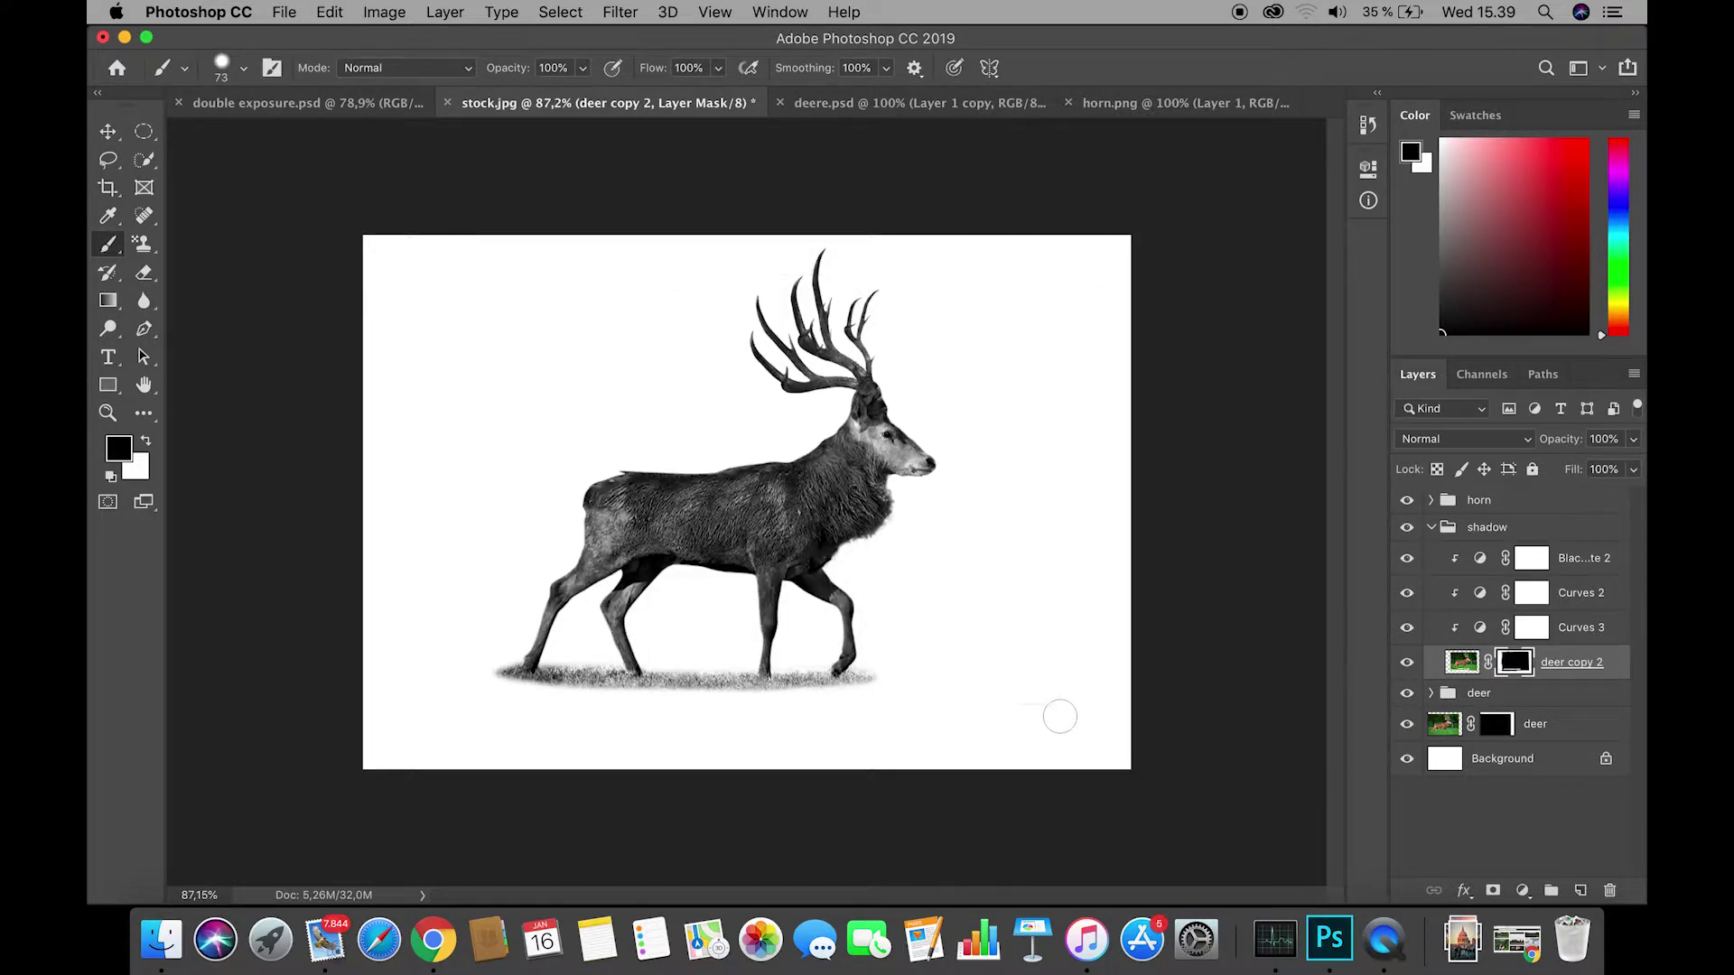
{"action": "left_click", "coordinate": [108, 132]}
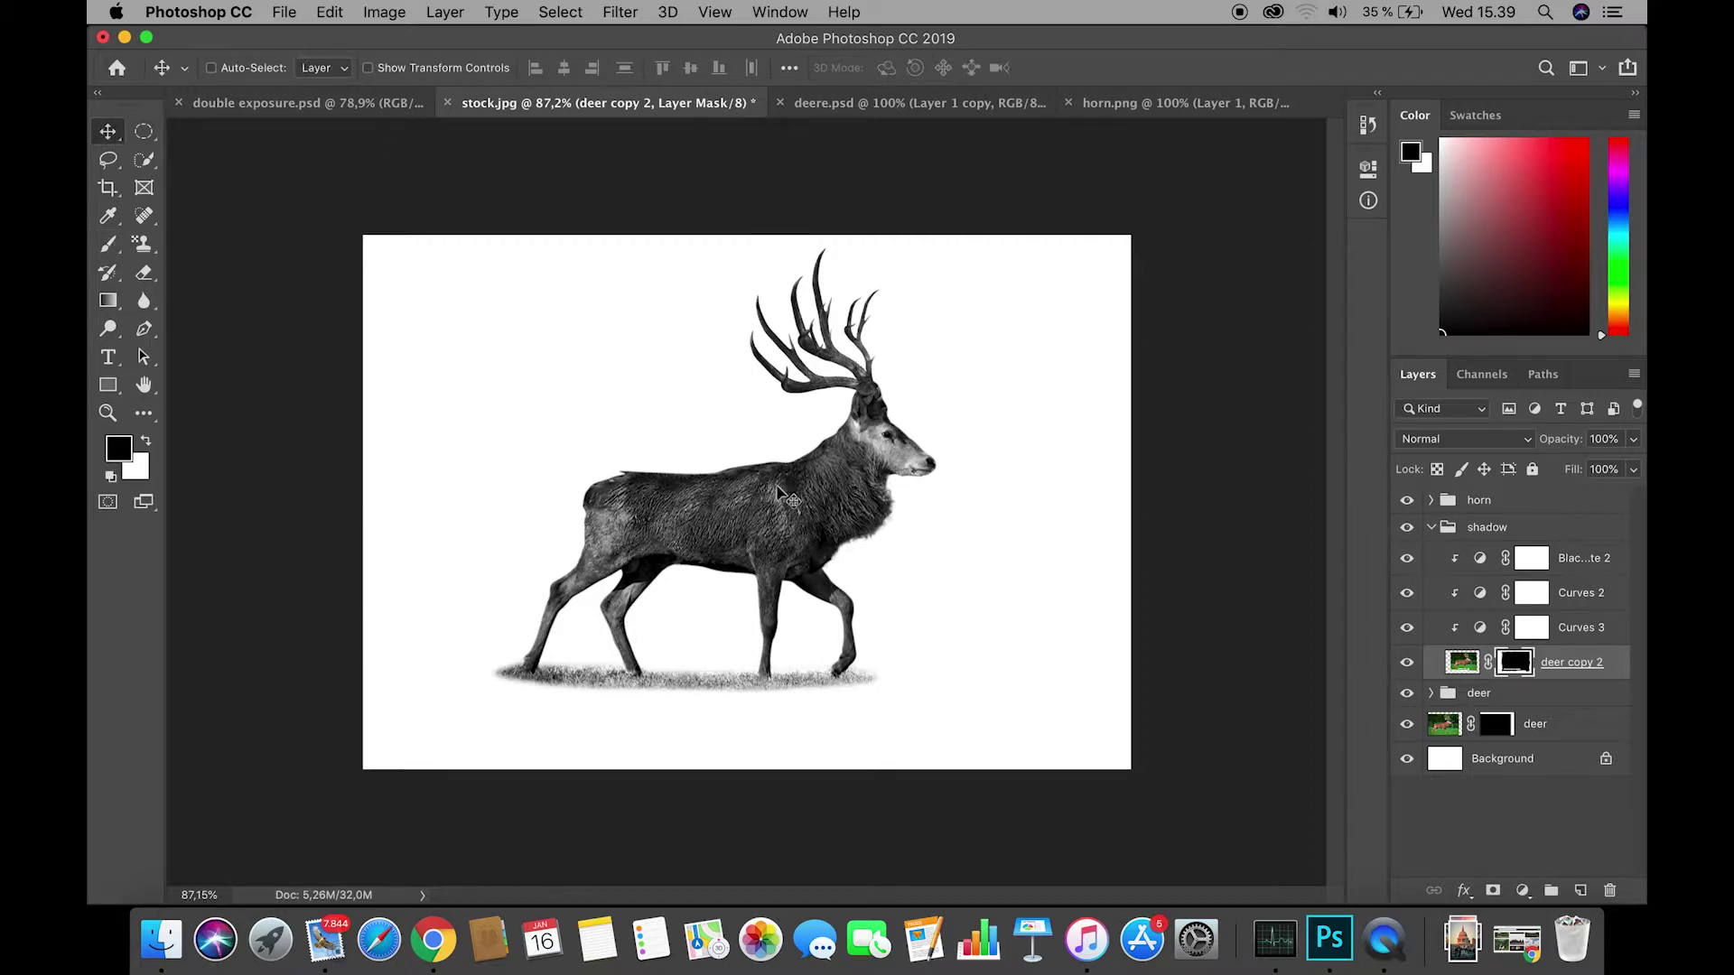
Collapse the shadow group, select the horn, shadow and deer groups together and reposition the whole deer near the canvas centre.
{"action": "left_click", "coordinate": [1430, 527]}
{"action": "left_click", "coordinate": [1481, 499]}
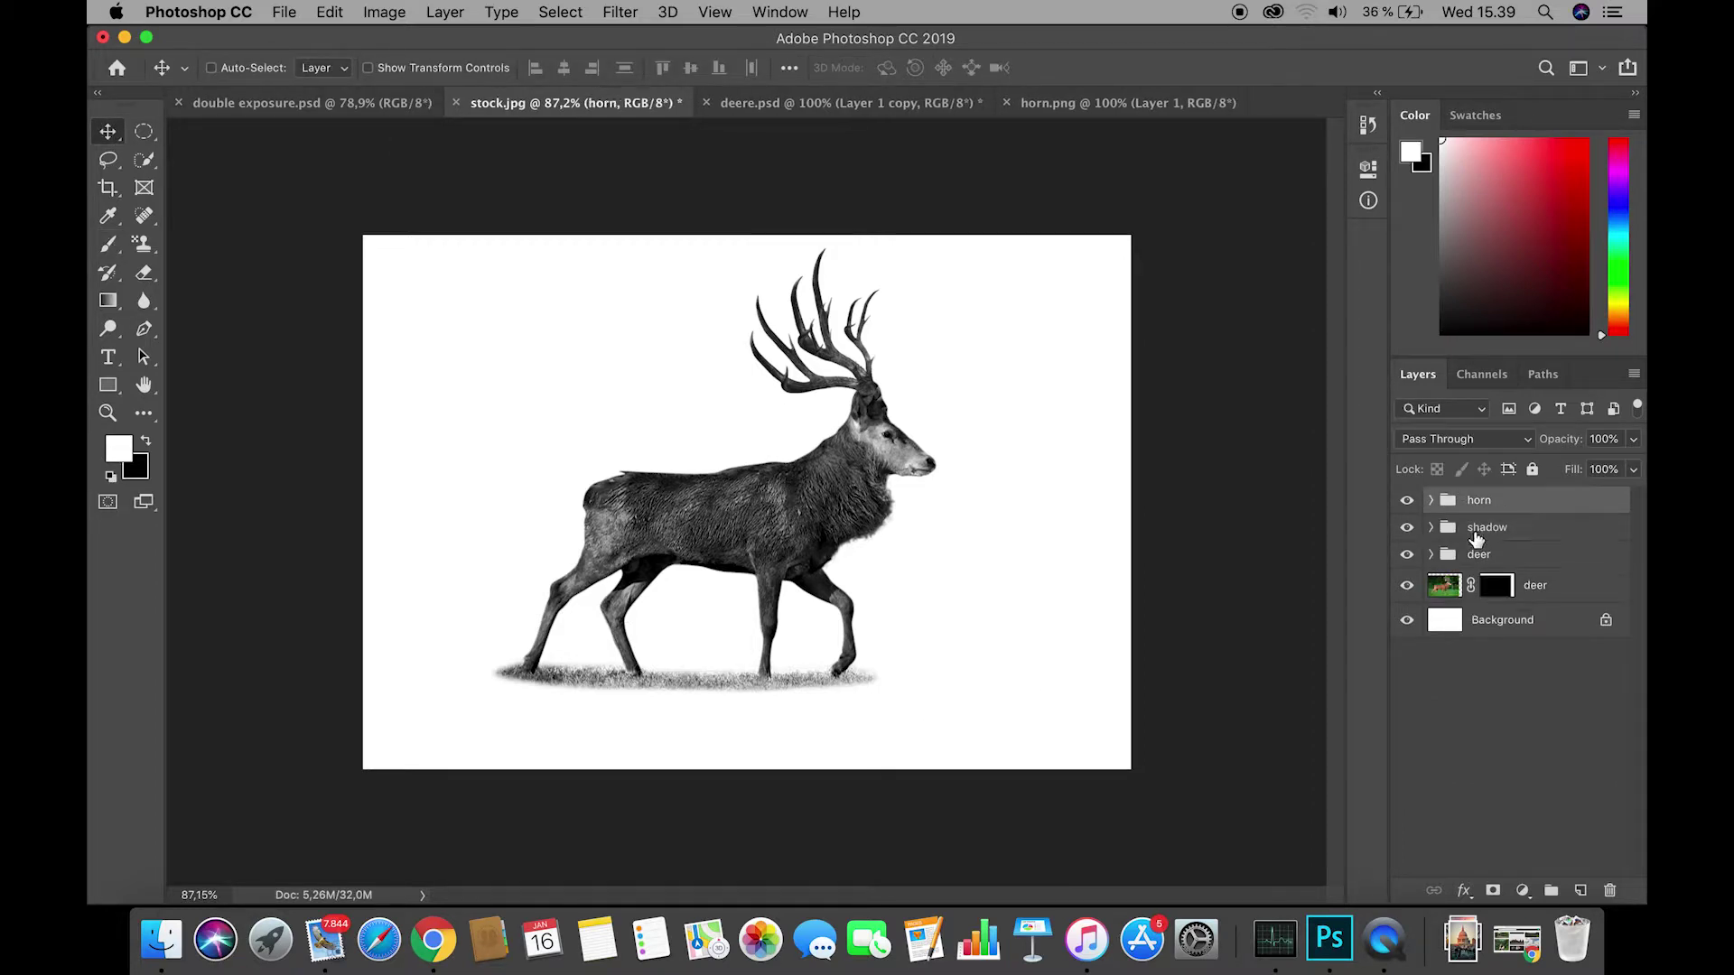
{"action": "left_click", "coordinate": [1479, 554], "text": "shift"}
{"action": "left_click_drag", "start_coordinate": [797, 516], "coordinate": [850, 520]}
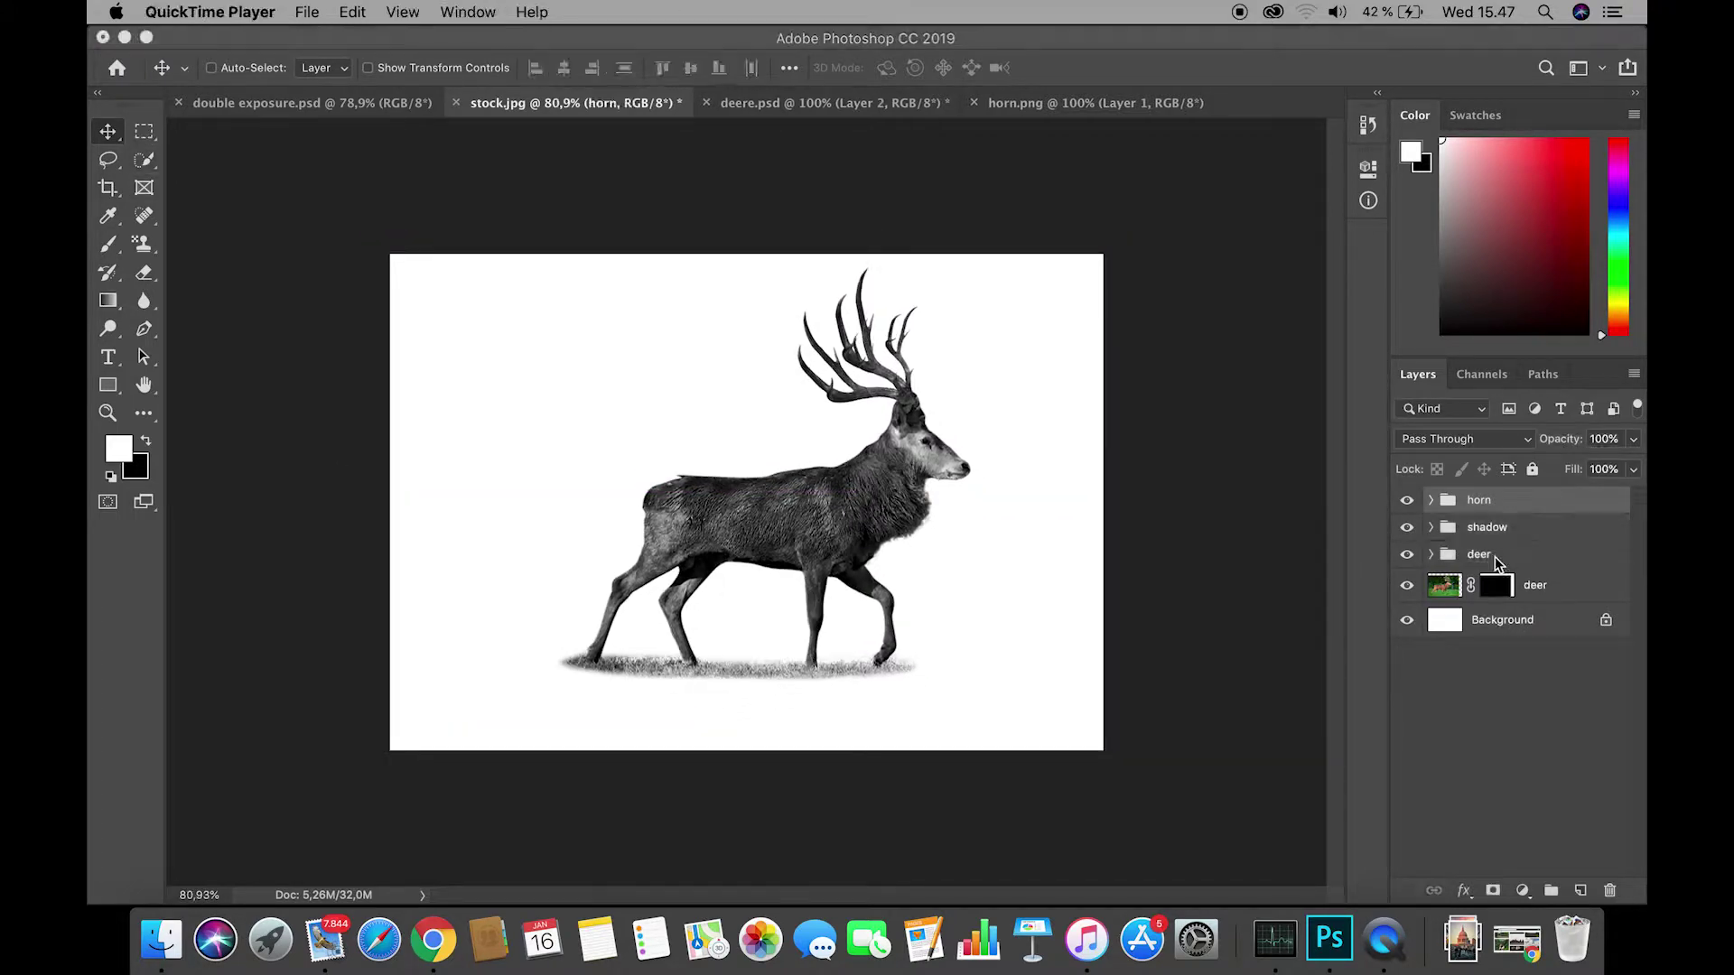
{"action": "left_click_drag", "start_coordinate": [960, 501], "coordinate": [849, 513]}
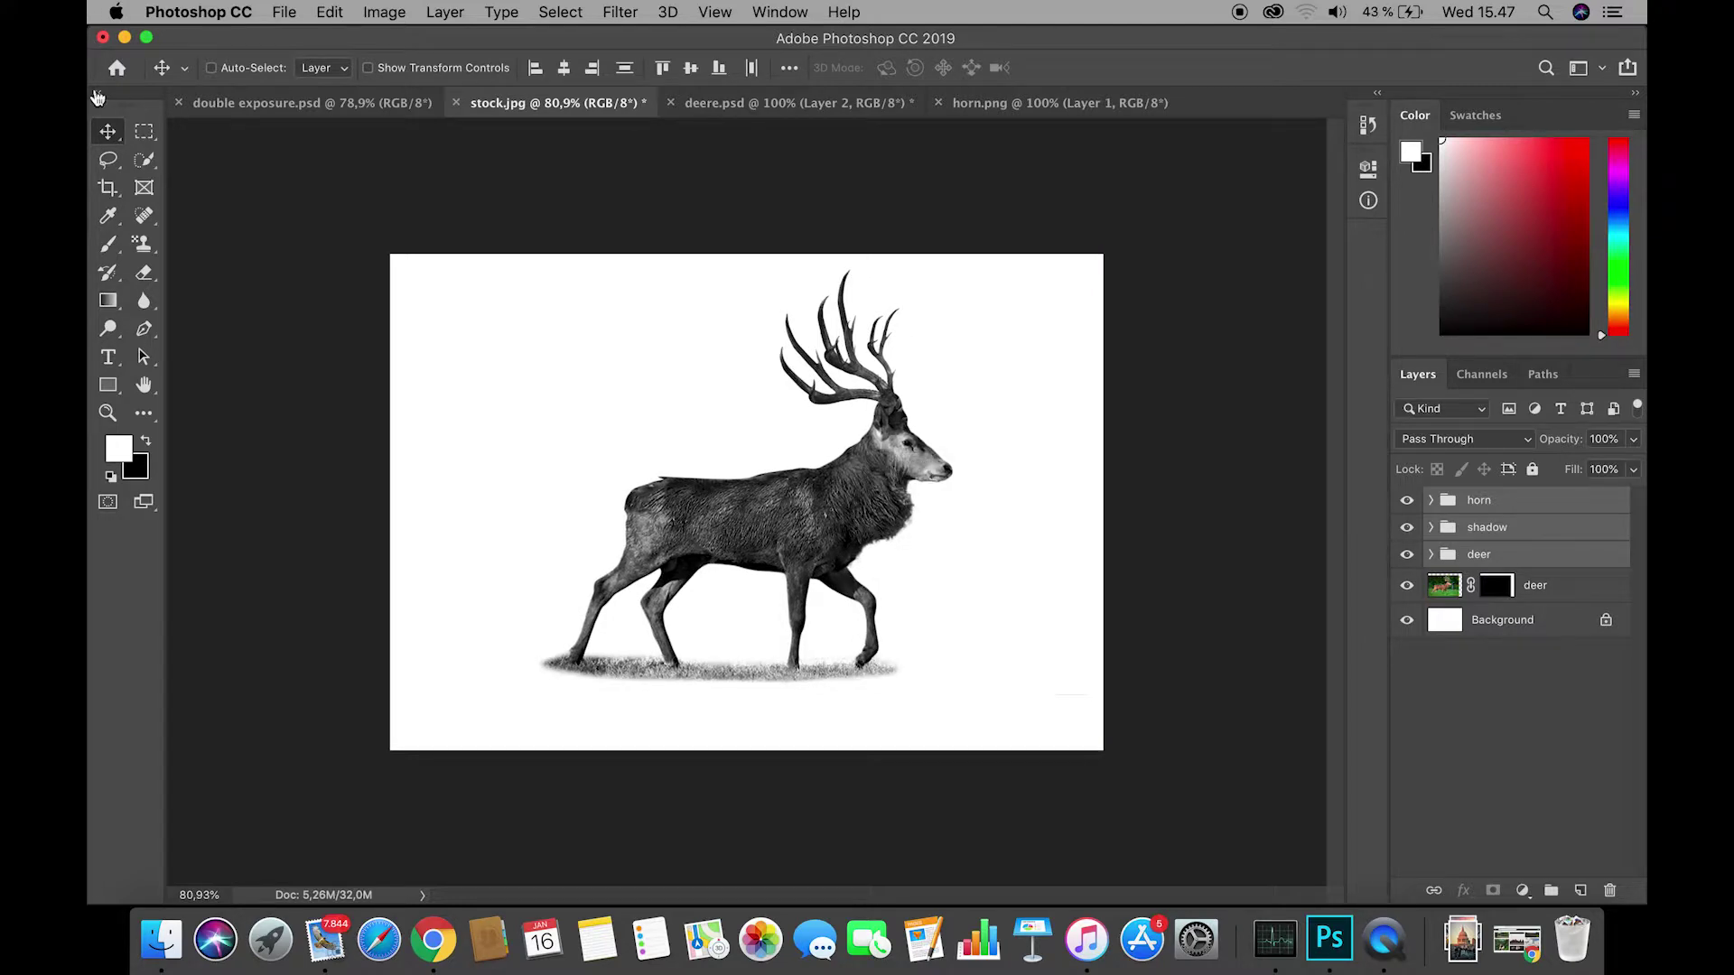
Open tree.jpg from the stock folder and bring the forest image into stock.jpg above the horn group.
{"action": "left_click", "coordinate": [291, 20]}
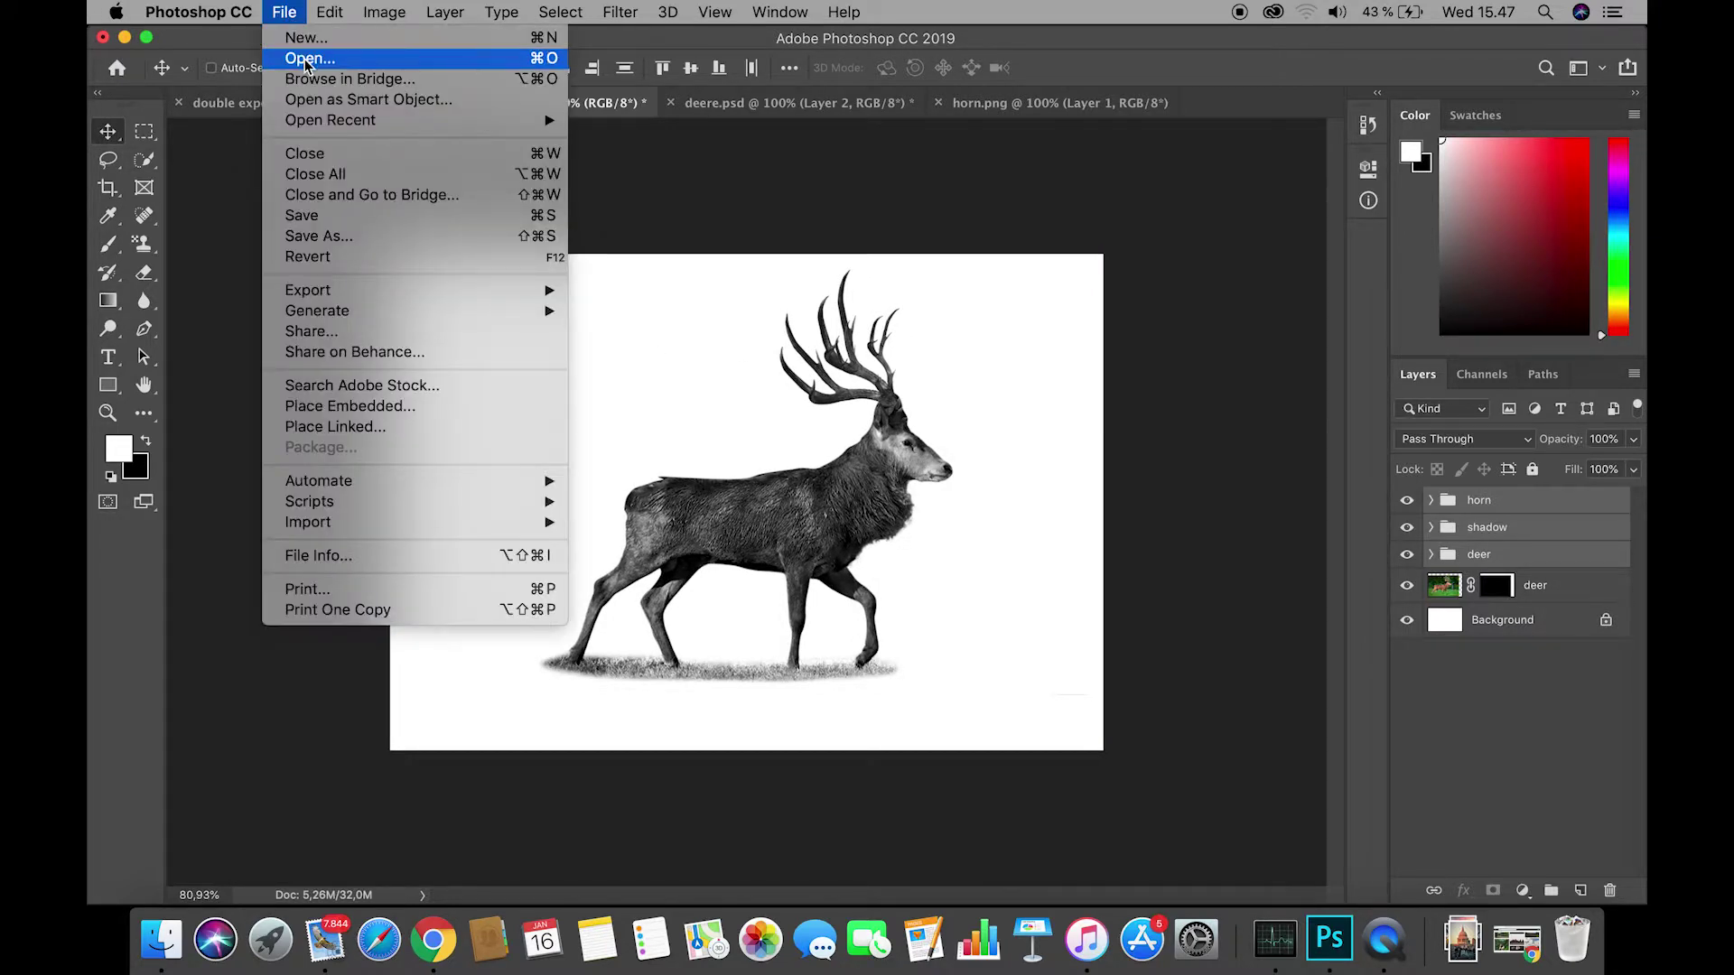
{"action": "left_click", "coordinate": [305, 59]}
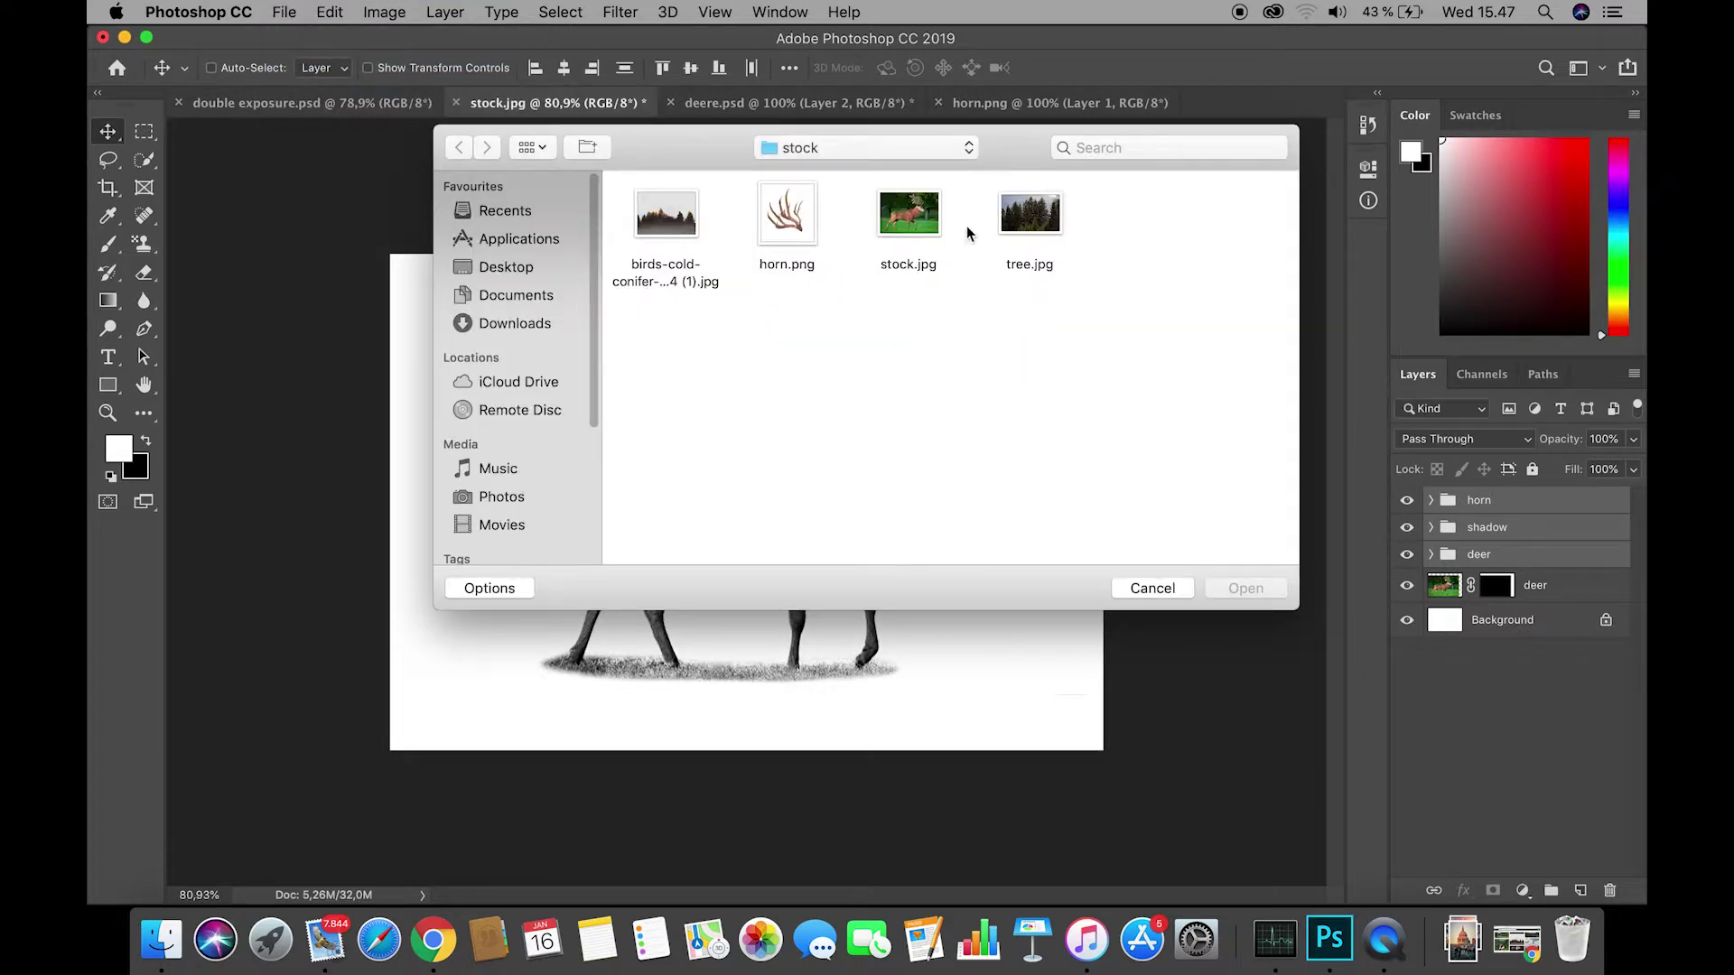
{"action": "left_click", "coordinate": [1029, 219]}
{"action": "left_click", "coordinate": [1246, 588]}
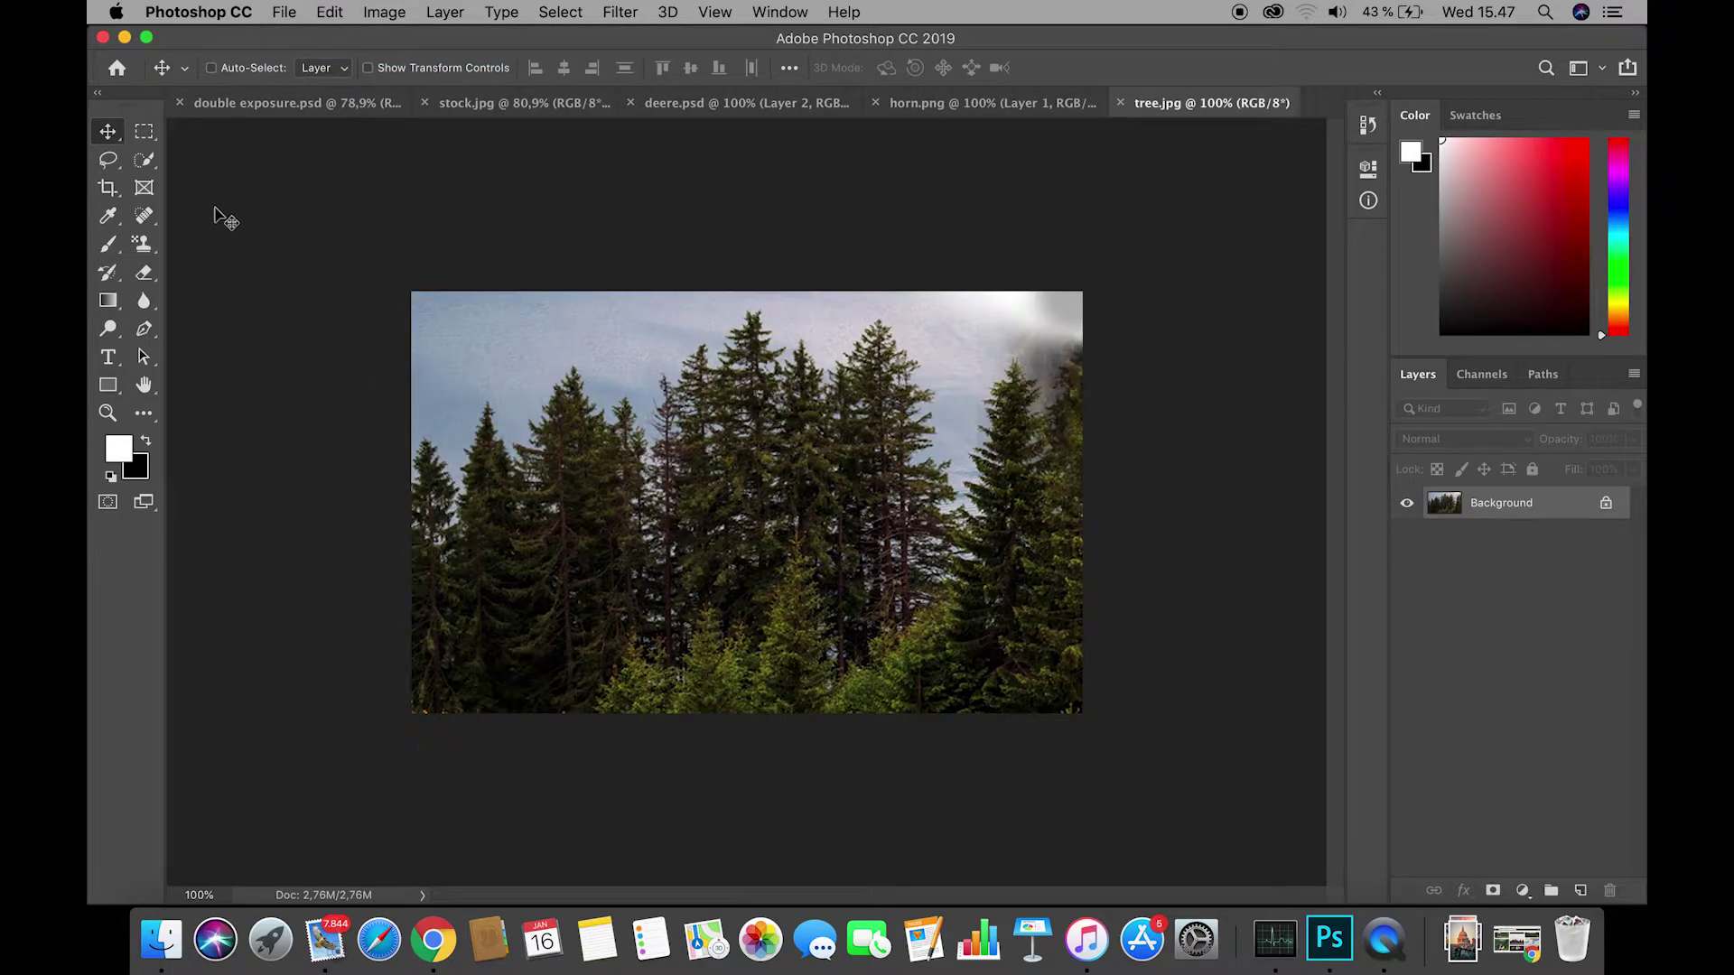
{"action": "left_click_drag", "start_coordinate": [772, 456], "coordinate": [913, 519]}
Scale the forest layer to 58.51%, lower its opacity to 67% and position it over the deer's body.
{"action": "key", "text": "super+t"}
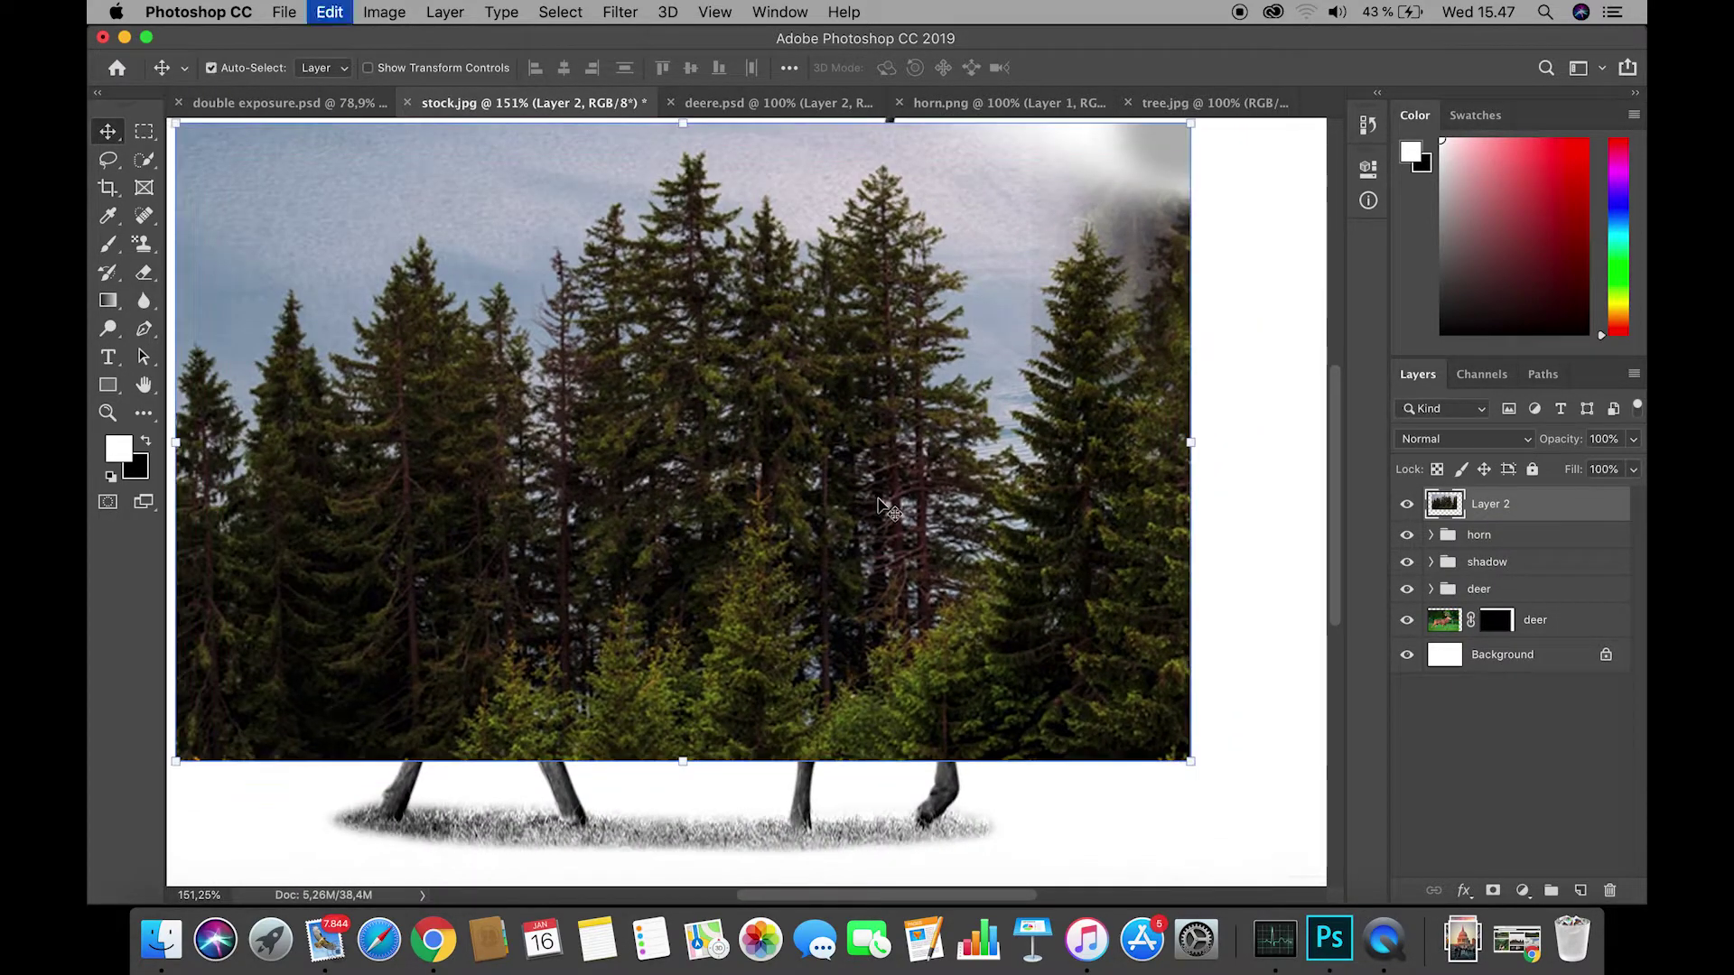
{"action": "left_click_drag", "start_coordinate": [1187, 754], "coordinate": [767, 515]}
{"action": "key", "text": "super+z"}
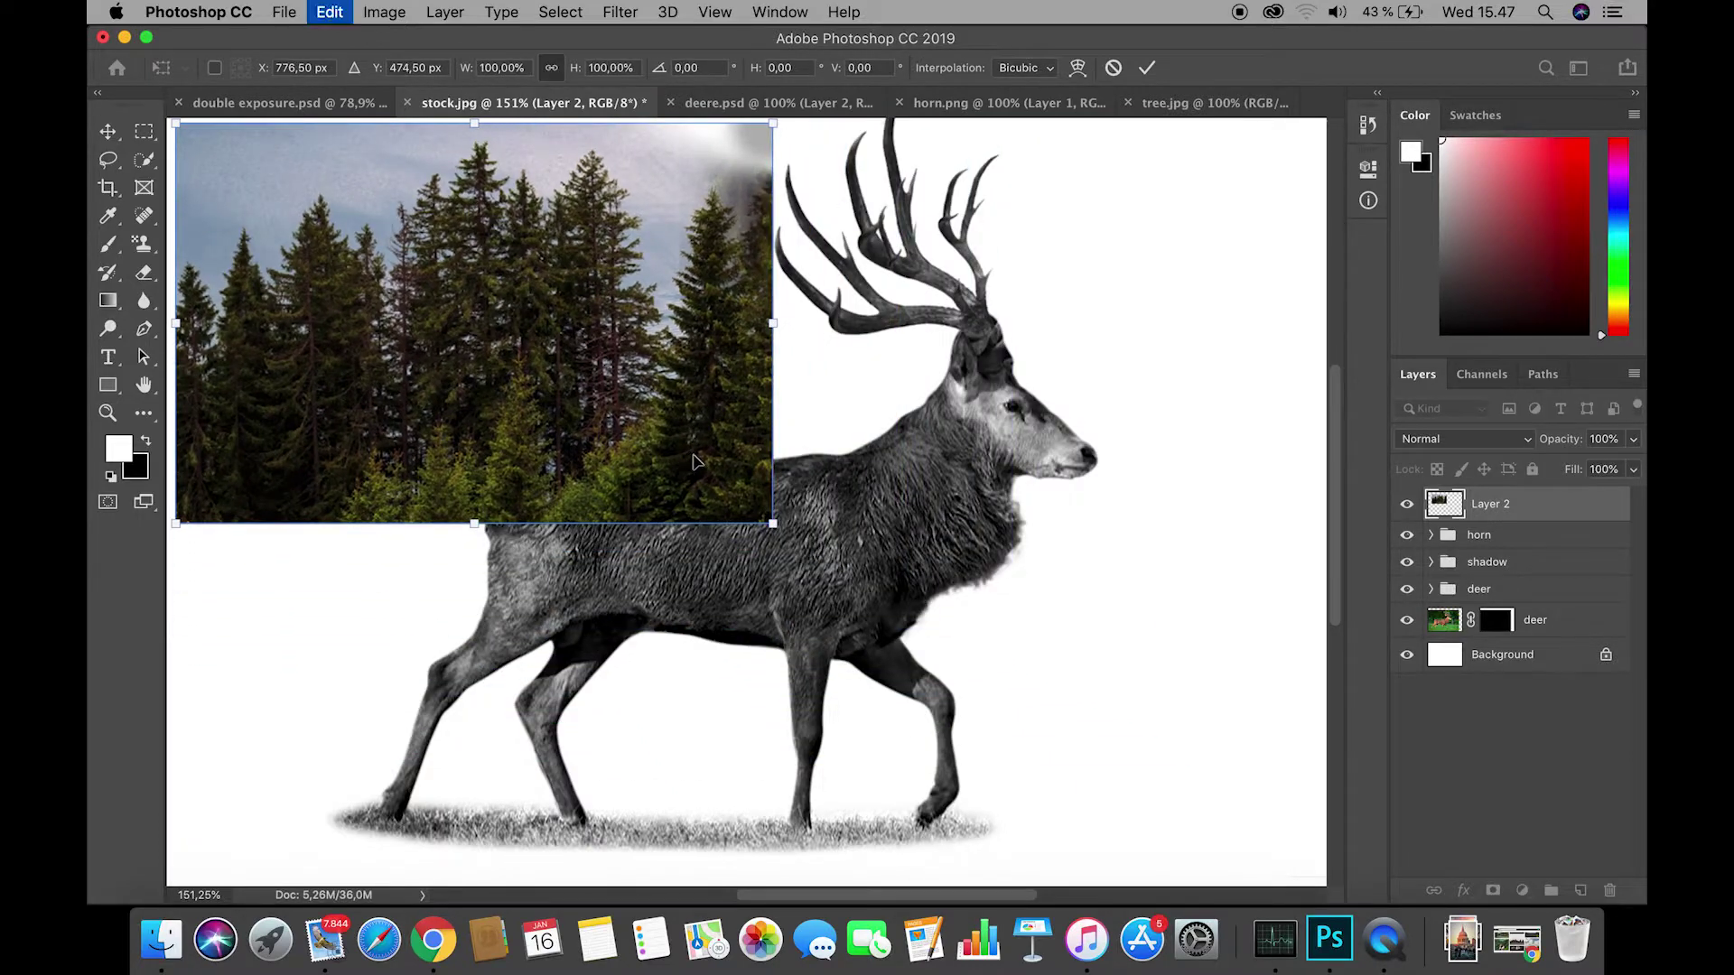
{"action": "left_click_drag", "start_coordinate": [1205, 766], "coordinate": [767, 497]}
{"action": "left_click_drag", "start_coordinate": [560, 349], "coordinate": [856, 501]}
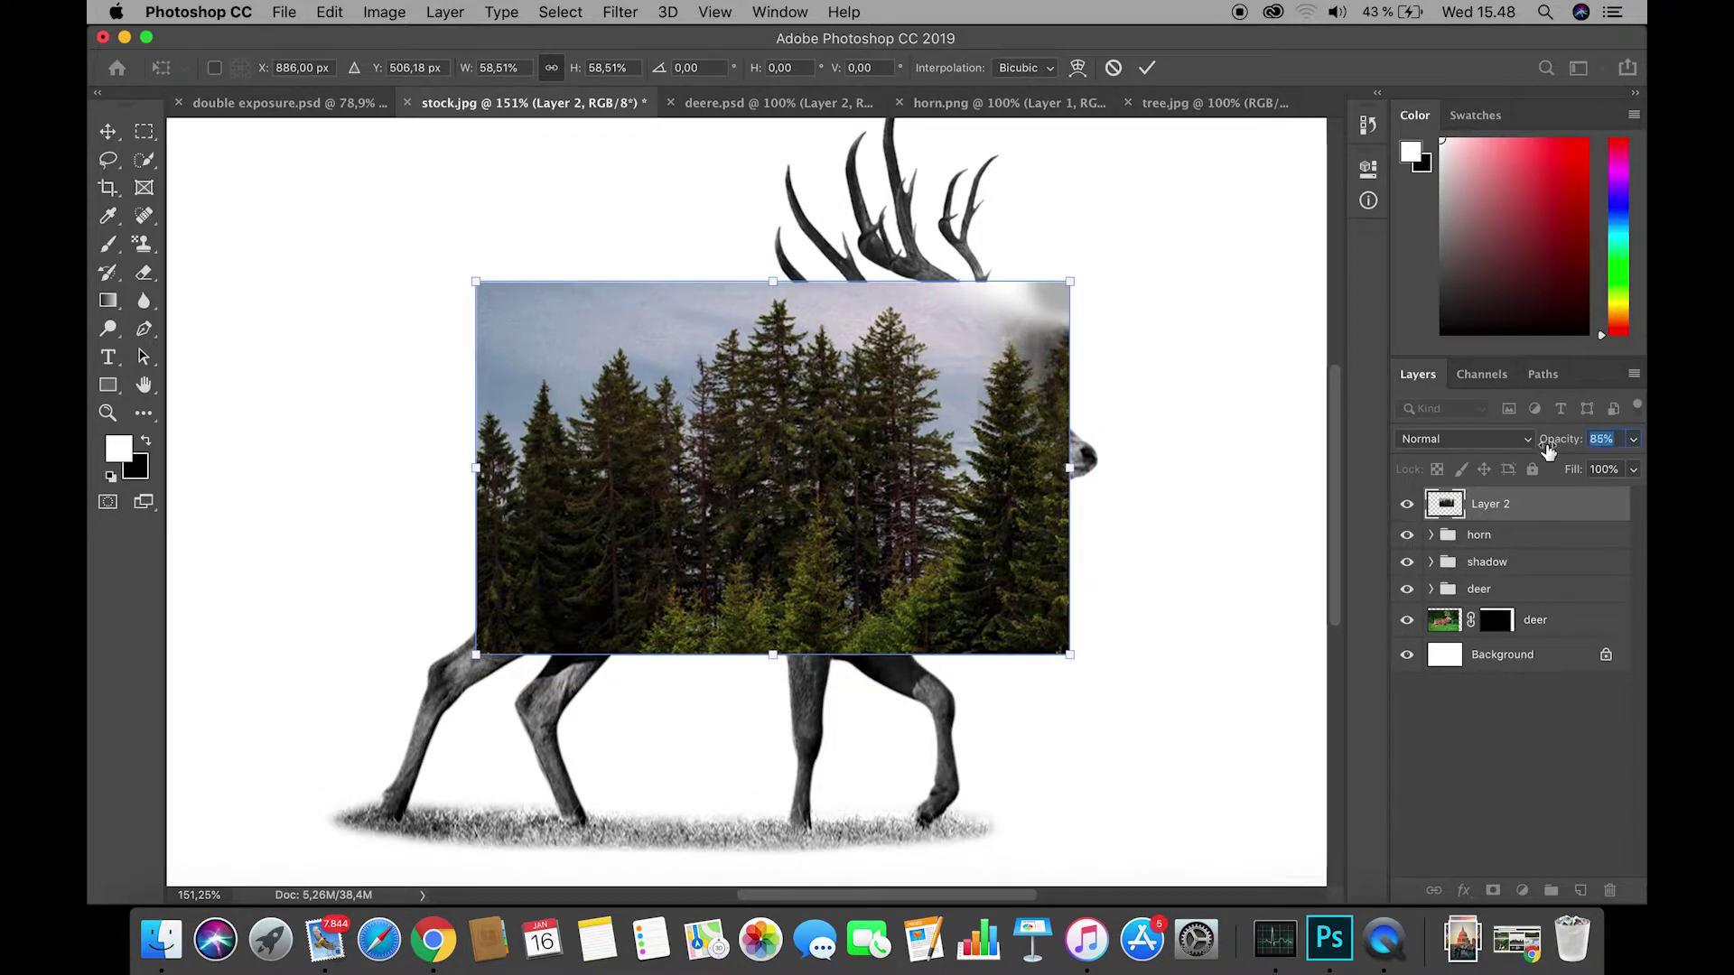
{"action": "left_click_drag", "start_coordinate": [1537, 441], "coordinate": [1528, 459]}
{"action": "left_click_drag", "start_coordinate": [896, 439], "coordinate": [867, 474]}
{"action": "key", "text": "Return"}
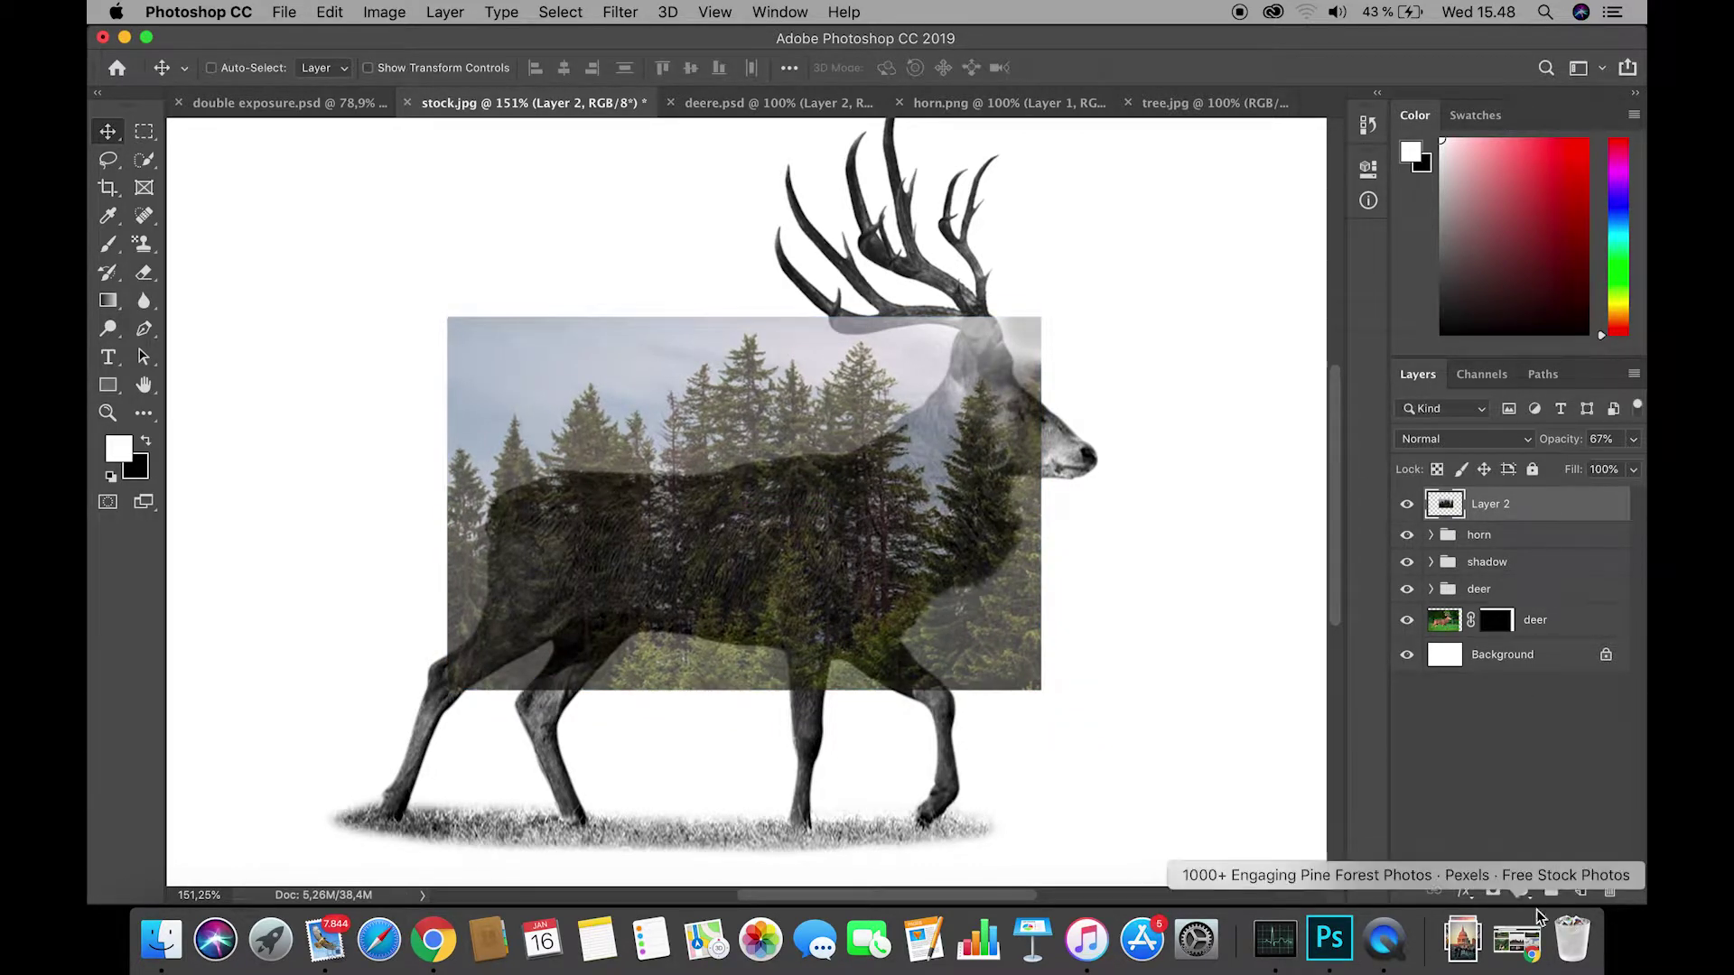
Add a mask to Layer 2 and fade the forest's upper sky with a black 95 px brush at 0% hardness.
{"action": "left_click", "coordinate": [1493, 891]}
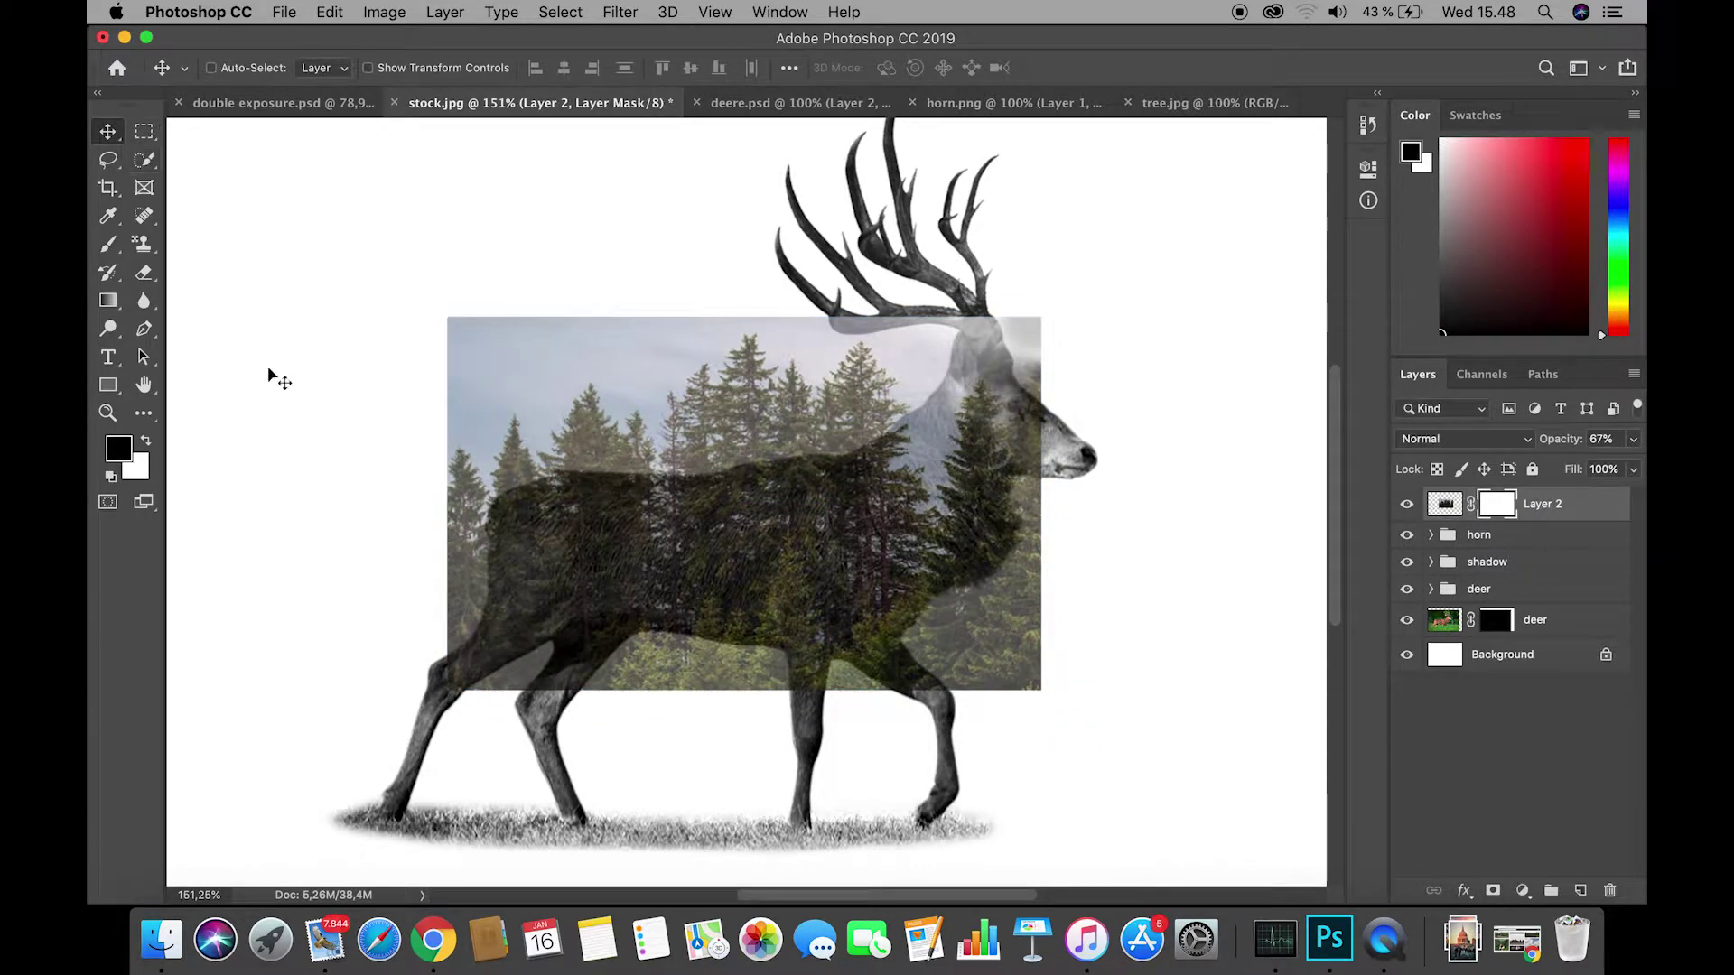
{"action": "left_click", "coordinate": [107, 244]}
{"action": "right_click", "coordinate": [548, 400]}
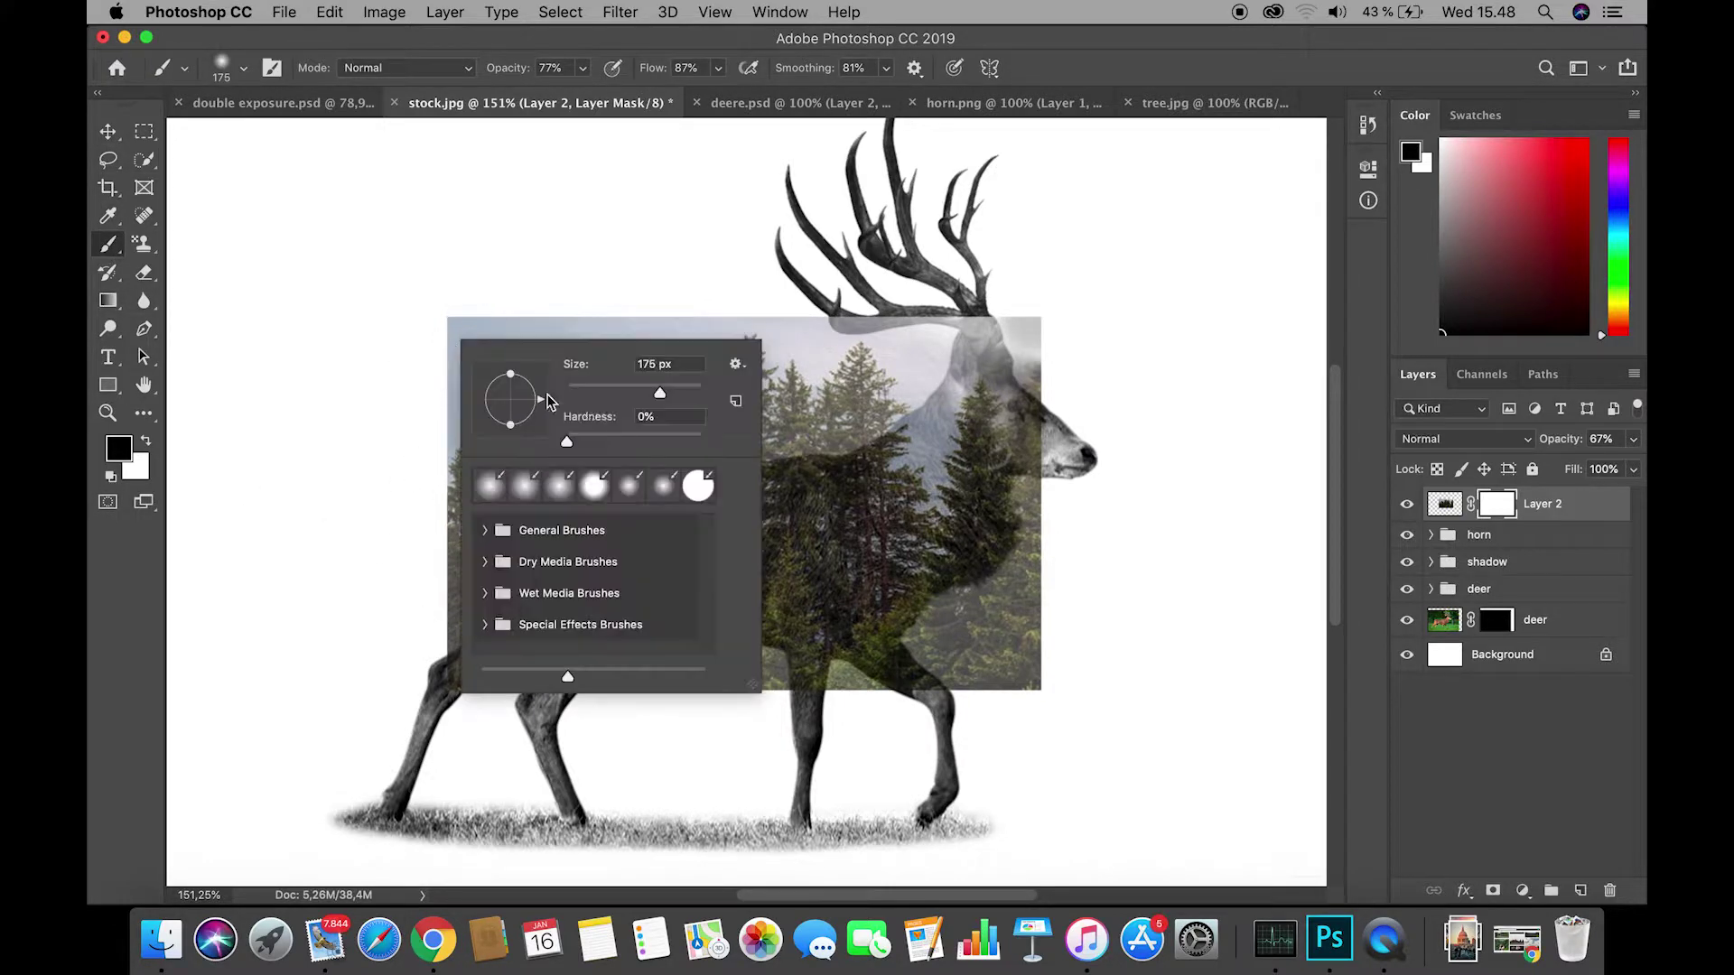
{"action": "left_click_drag", "start_coordinate": [649, 397], "coordinate": [630, 395]}
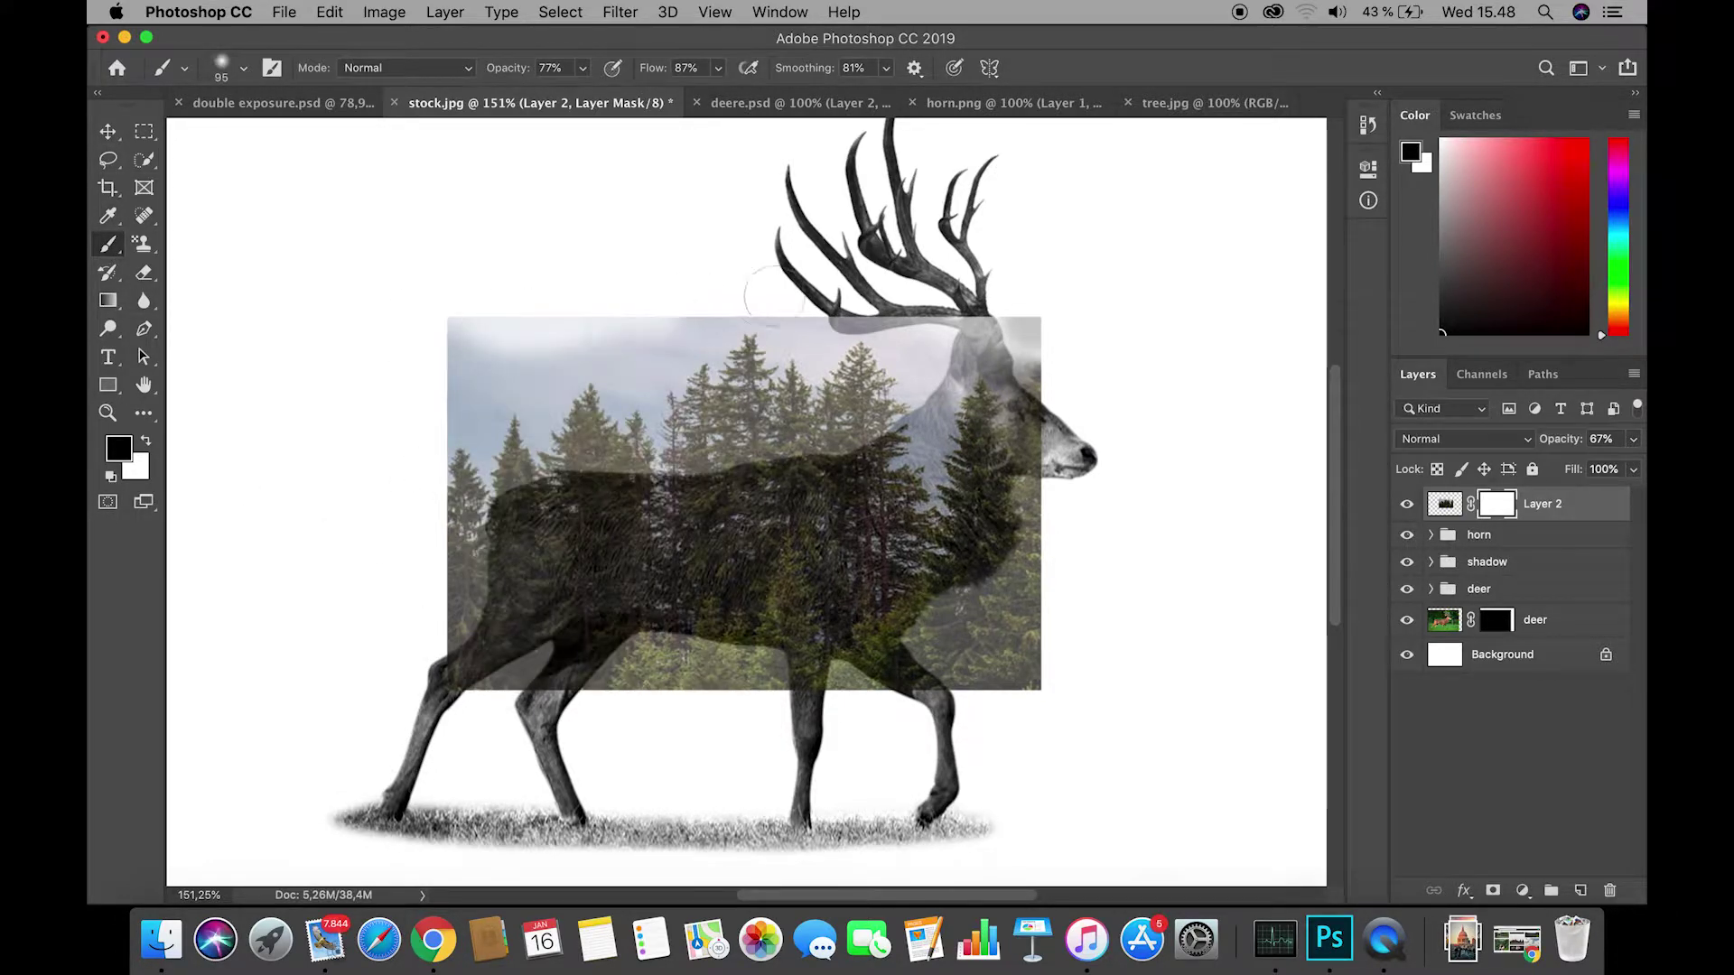
{"action": "mouse_move", "coordinate": [434, 357]}
{"action": "left_mouse_down"}
{"action": "mouse_move", "coordinate": [479, 356]}
{"action": "mouse_move", "coordinate": [533, 314]}
{"action": "left_mouse_up"}
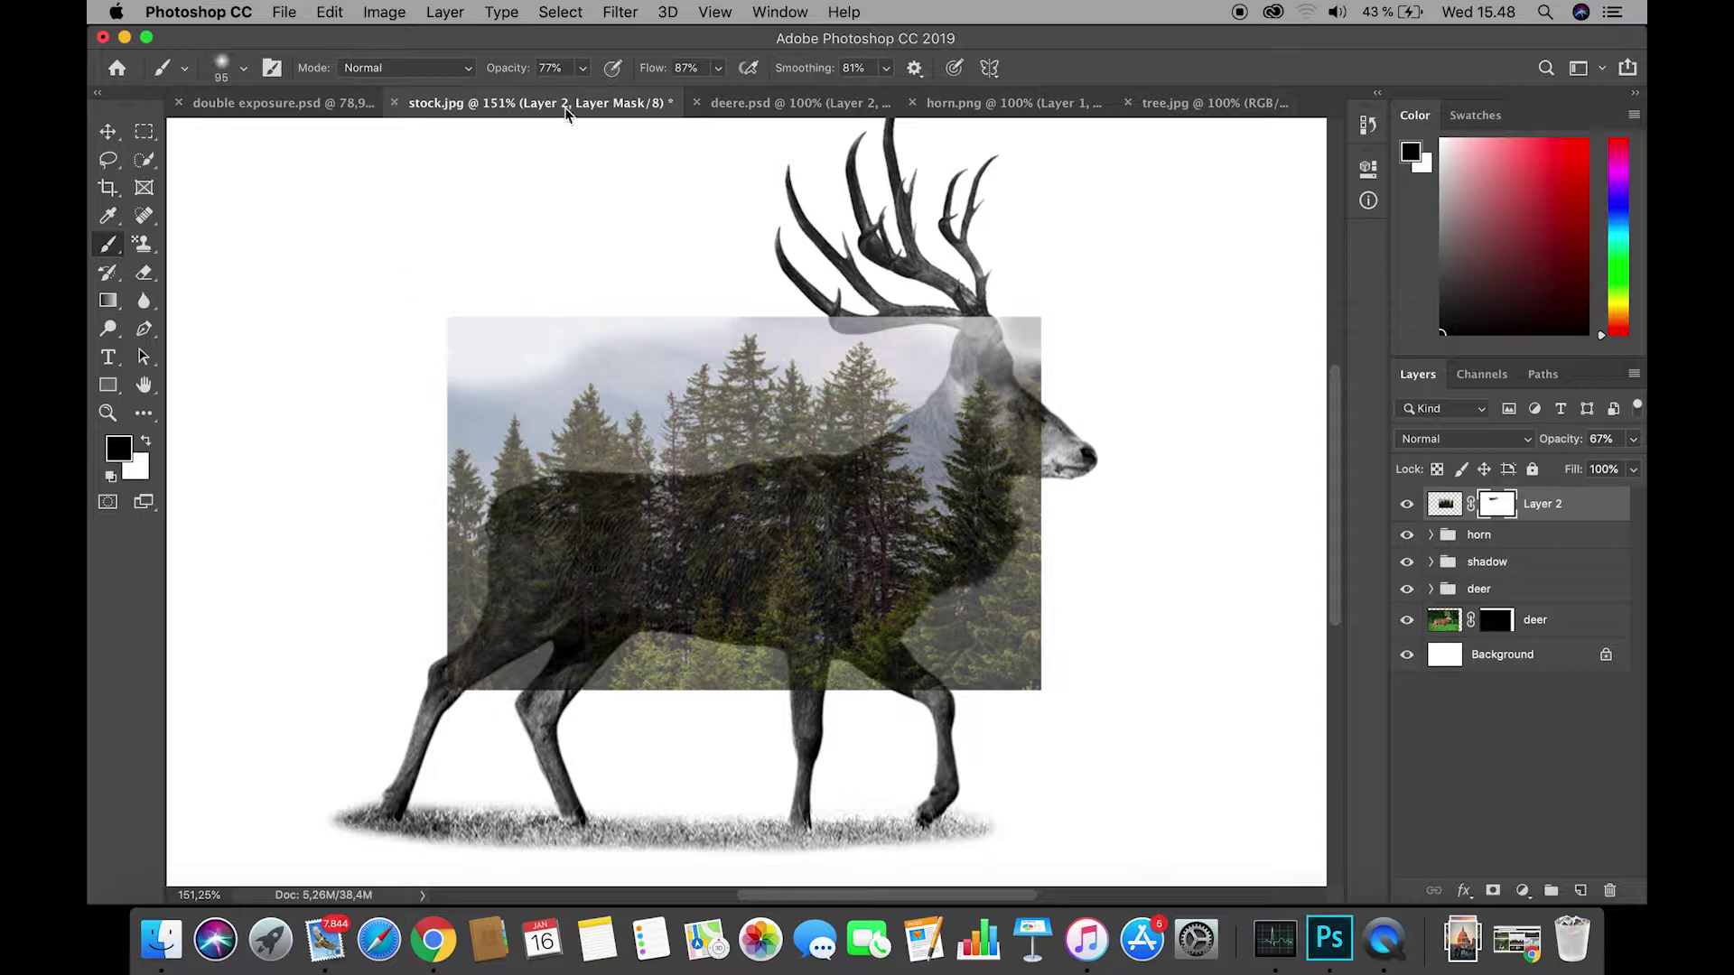
Set the brush's opacity, flow and smoothing to 100% and mask out the sky above and behind the deer's back.
{"action": "key", "text": "0"}
{"action": "left_click_drag", "start_coordinate": [810, 79], "coordinate": [847, 80]}
{"action": "left_click_drag", "start_coordinate": [650, 326], "coordinate": [445, 331]}
{"action": "mouse_move", "coordinate": [618, 322]}
{"action": "left_mouse_down"}
{"action": "mouse_move", "coordinate": [781, 288]}
{"action": "mouse_move", "coordinate": [450, 332]}
{"action": "mouse_move", "coordinate": [485, 312]}
{"action": "left_mouse_up"}
{"action": "mouse_move", "coordinate": [416, 405]}
{"action": "left_mouse_down"}
{"action": "mouse_move", "coordinate": [419, 453]}
{"action": "mouse_move", "coordinate": [443, 346]}
{"action": "mouse_move", "coordinate": [422, 476]}
{"action": "mouse_move", "coordinate": [436, 424]}
{"action": "mouse_move", "coordinate": [476, 391]}
{"action": "mouse_move", "coordinate": [418, 600]}
{"action": "left_mouse_up"}
Set the brush to 71 px and 39% hardness and mask out the forest outside the rump, belly, chest and face.
{"action": "right_click", "coordinate": [403, 542]}
{"action": "left_click", "coordinate": [566, 642]}
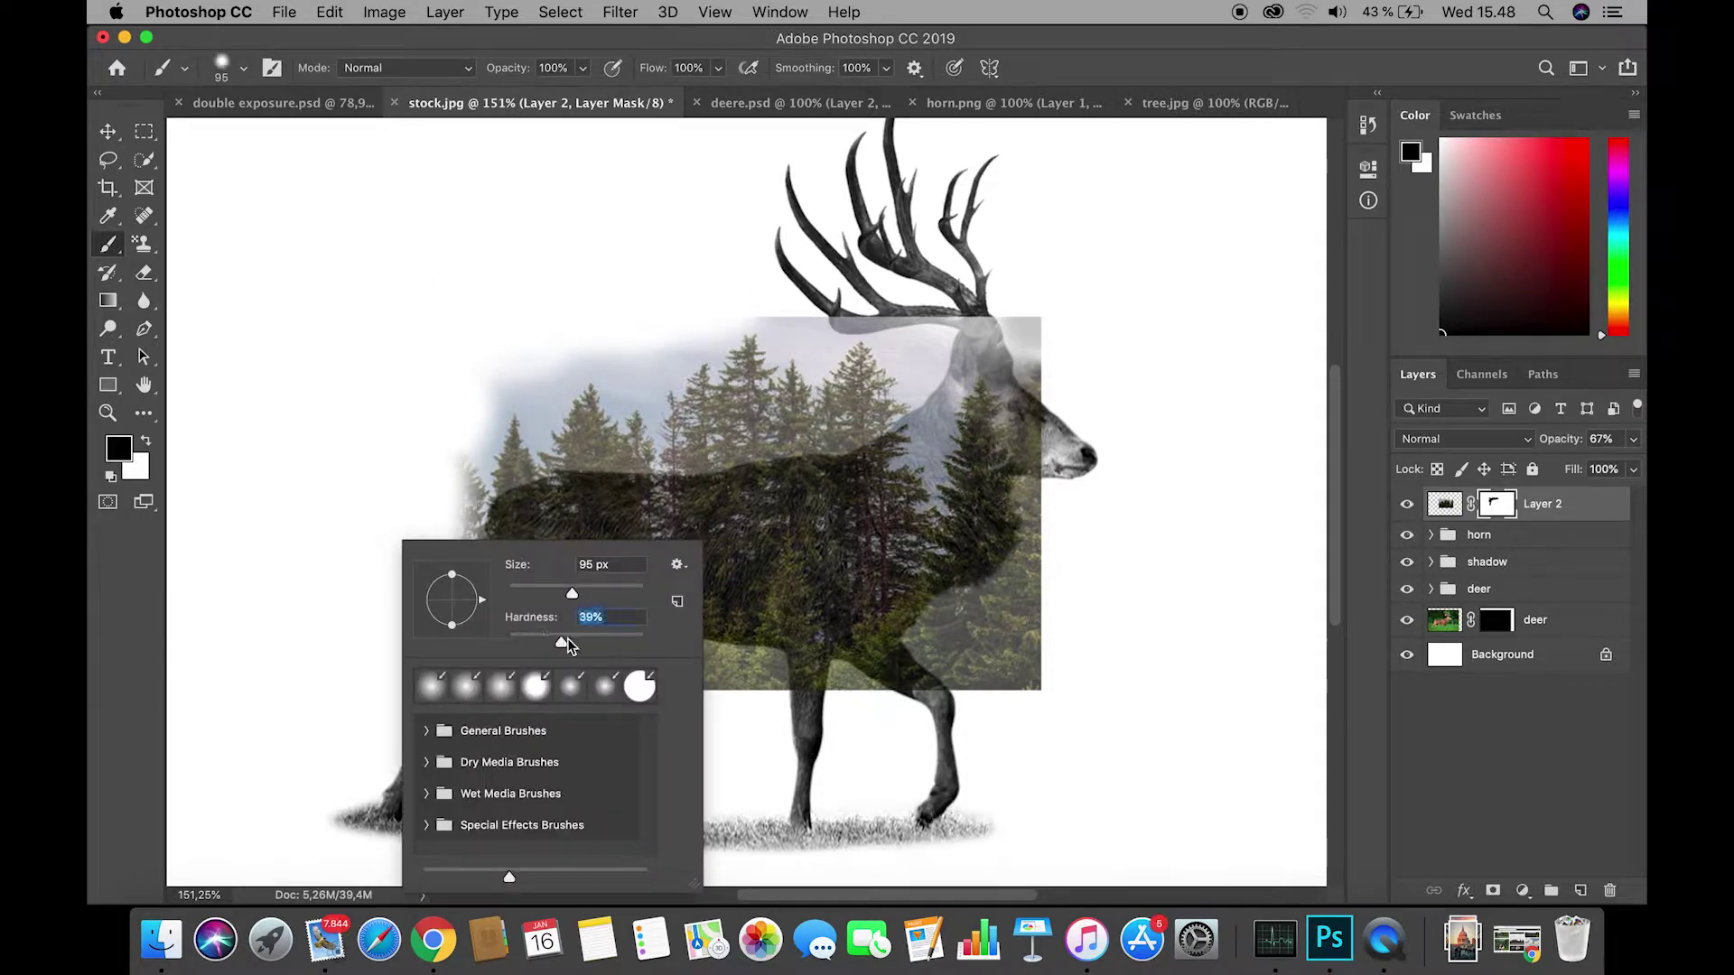
{"action": "left_click_drag", "start_coordinate": [573, 595], "coordinate": [563, 596]}
{"action": "mouse_move", "coordinate": [427, 471]}
{"action": "left_mouse_down"}
{"action": "mouse_move", "coordinate": [463, 587]}
{"action": "mouse_move", "coordinate": [428, 698]}
{"action": "mouse_move", "coordinate": [434, 667]}
{"action": "mouse_move", "coordinate": [456, 696]}
{"action": "mouse_move", "coordinate": [1056, 711]}
{"action": "mouse_move", "coordinate": [970, 509]}
{"action": "mouse_move", "coordinate": [1062, 491]}
{"action": "mouse_move", "coordinate": [1052, 573]}
{"action": "mouse_move", "coordinate": [1033, 567]}
{"action": "mouse_move", "coordinate": [898, 667]}
{"action": "mouse_move", "coordinate": [615, 690]}
{"action": "mouse_move", "coordinate": [690, 662]}
{"action": "mouse_move", "coordinate": [780, 688]}
{"action": "mouse_move", "coordinate": [928, 692]}
{"action": "mouse_move", "coordinate": [1056, 630]}
{"action": "mouse_move", "coordinate": [1019, 705]}
{"action": "mouse_move", "coordinate": [1013, 617]}
{"action": "left_mouse_up"}
{"action": "mouse_move", "coordinate": [1005, 309]}
{"action": "left_mouse_down"}
{"action": "mouse_move", "coordinate": [975, 316]}
{"action": "mouse_move", "coordinate": [1048, 370]}
{"action": "mouse_move", "coordinate": [1064, 418]}
{"action": "left_mouse_up"}
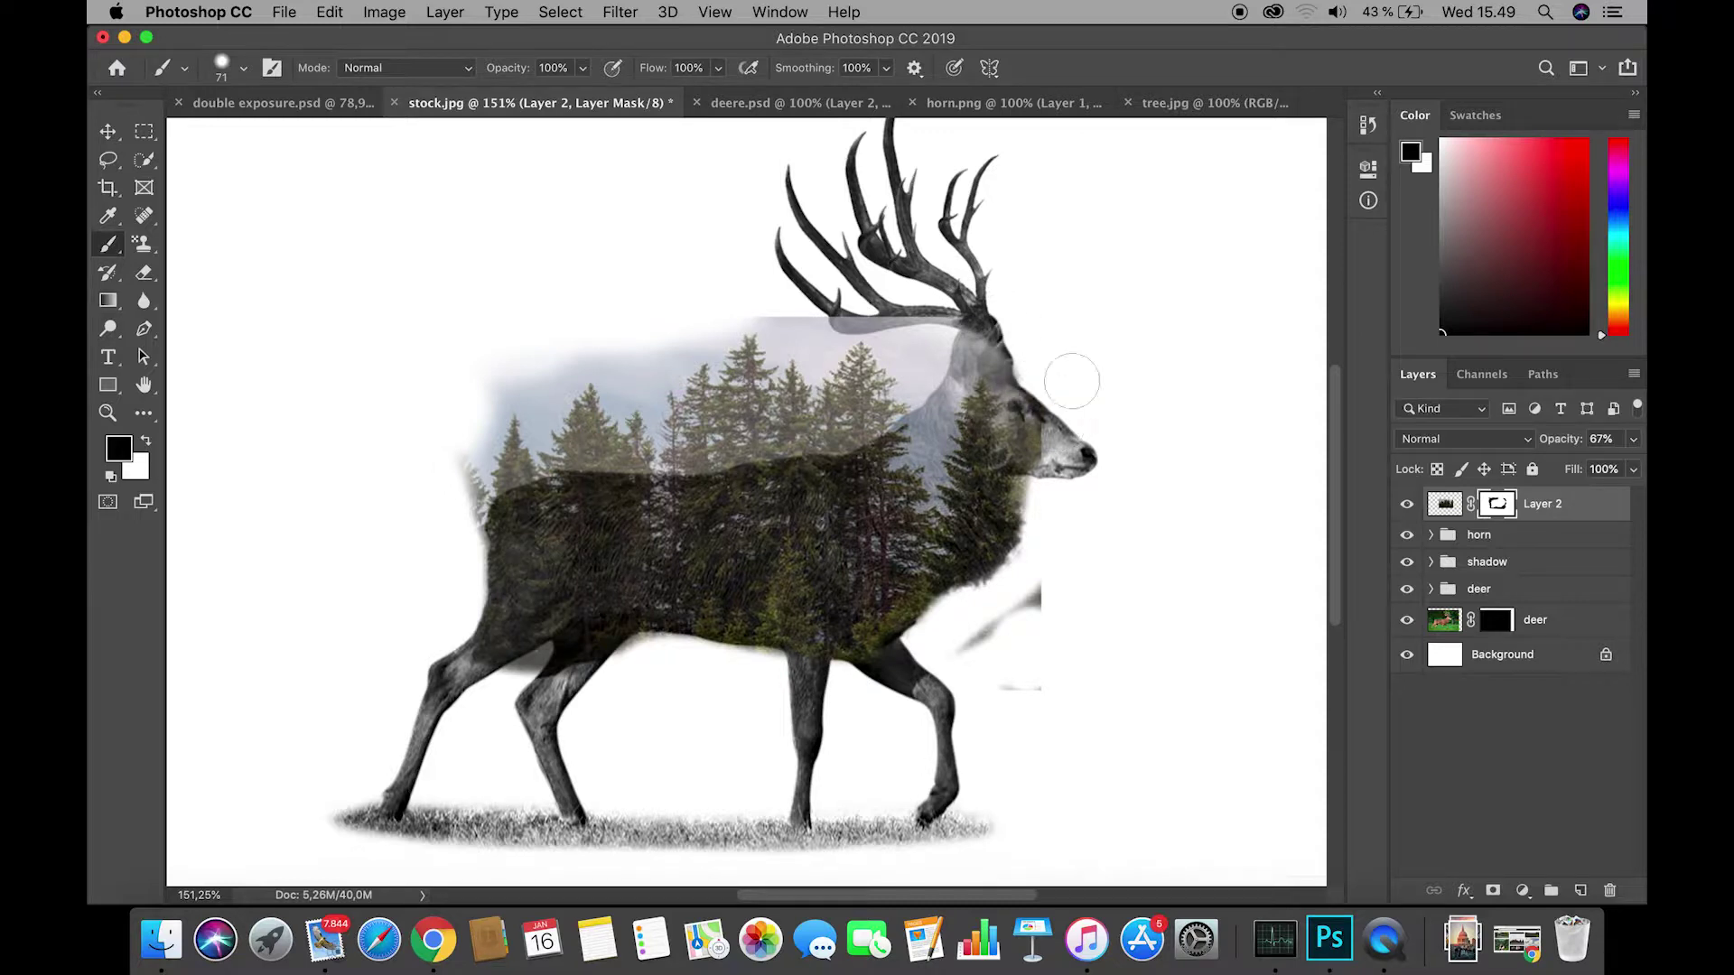
Soften the brush to 13% hardness and mask out the leftover forest around the muzzle, throat and chest.
{"action": "right_click", "coordinate": [1074, 380]}
{"action": "left_click", "coordinate": [1209, 485]}
{"action": "left_click", "coordinate": [1055, 392]}
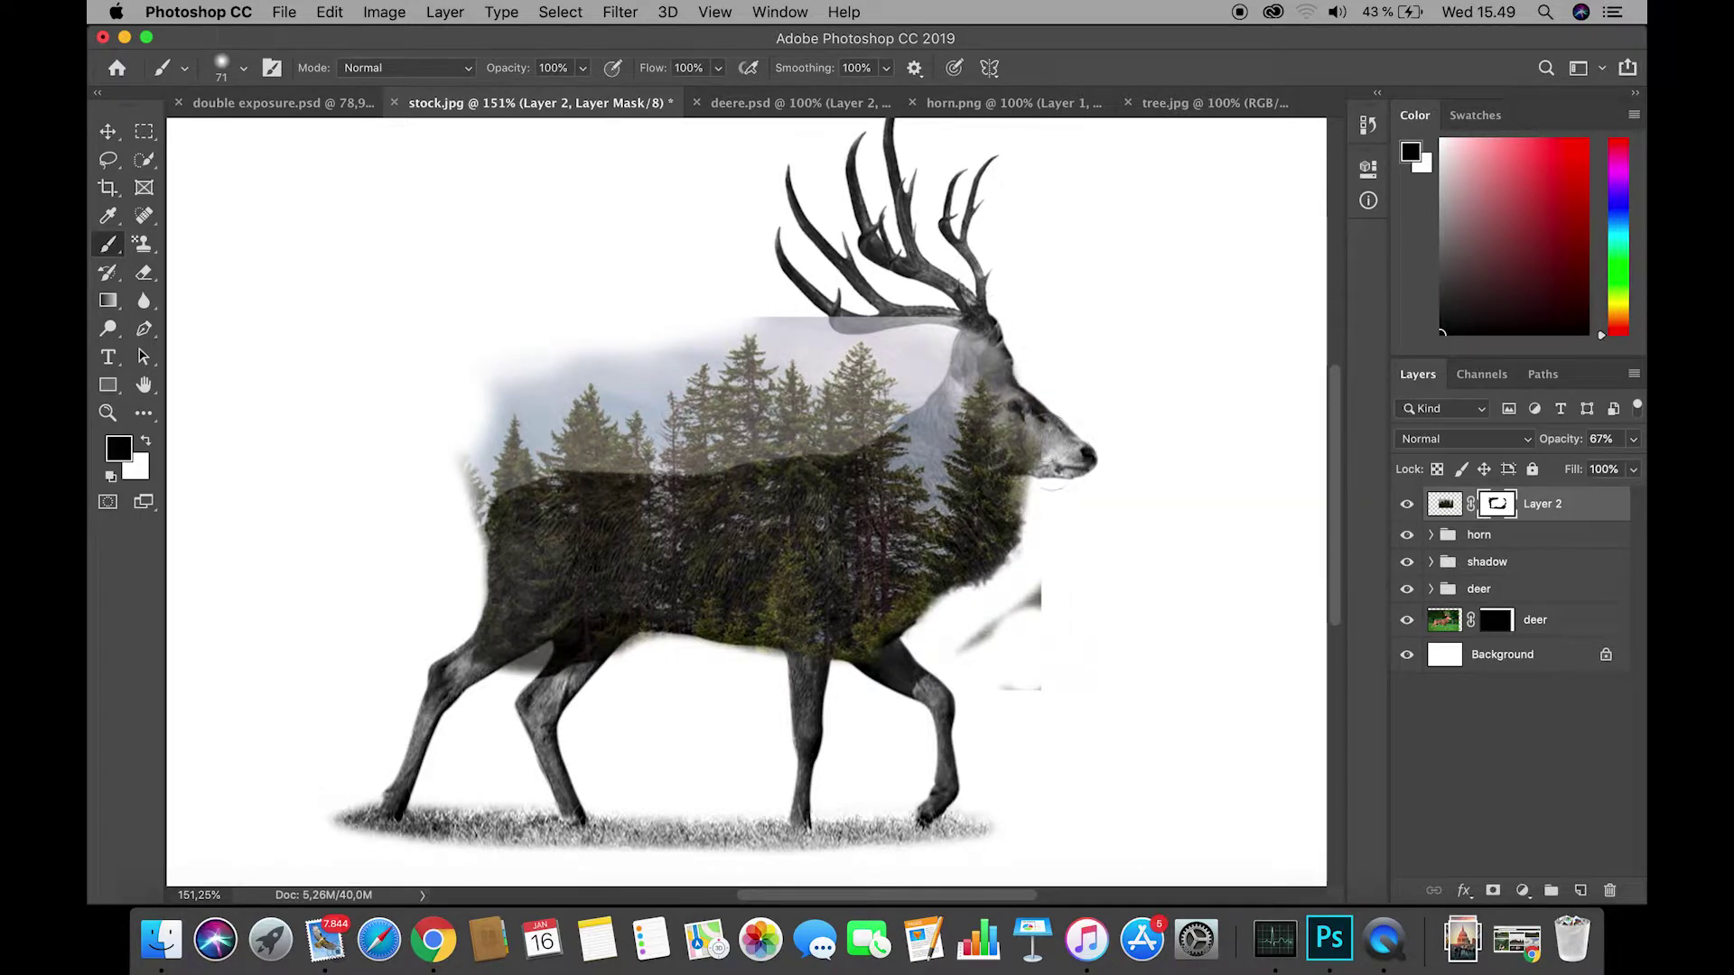
{"action": "mouse_move", "coordinate": [1053, 452]}
{"action": "left_mouse_down"}
{"action": "mouse_move", "coordinate": [1044, 403]}
{"action": "mouse_move", "coordinate": [1037, 507]}
{"action": "left_mouse_up"}
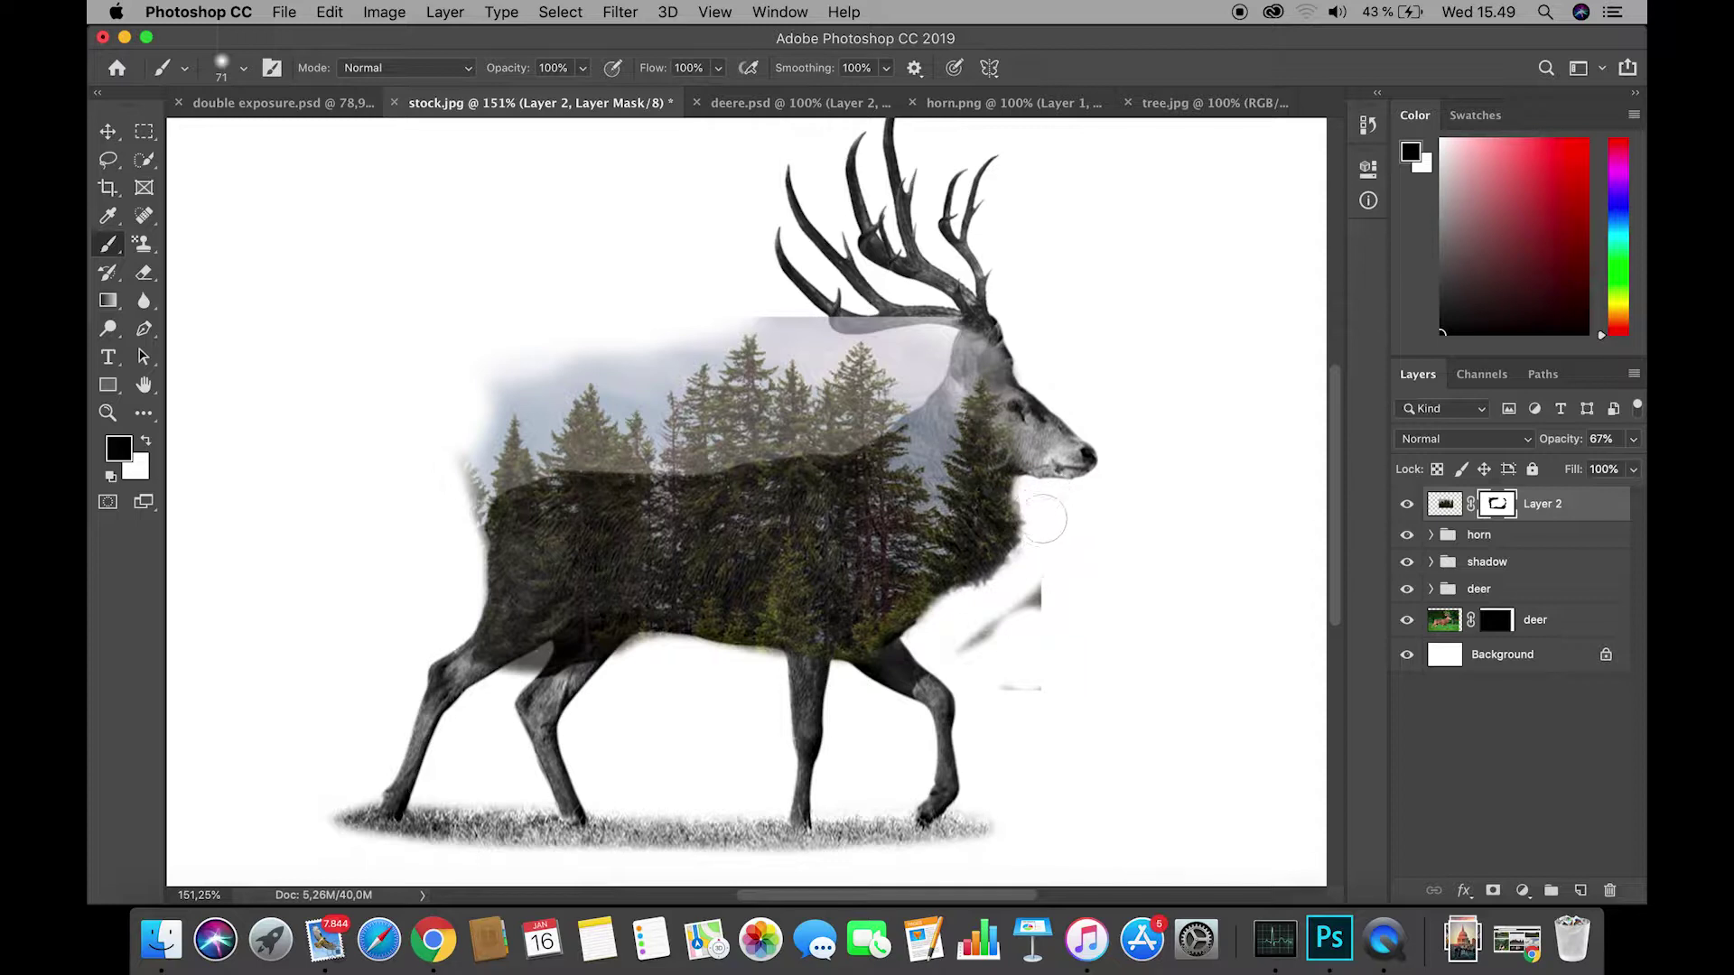
{"action": "left_click_drag", "start_coordinate": [1070, 552], "coordinate": [966, 646]}
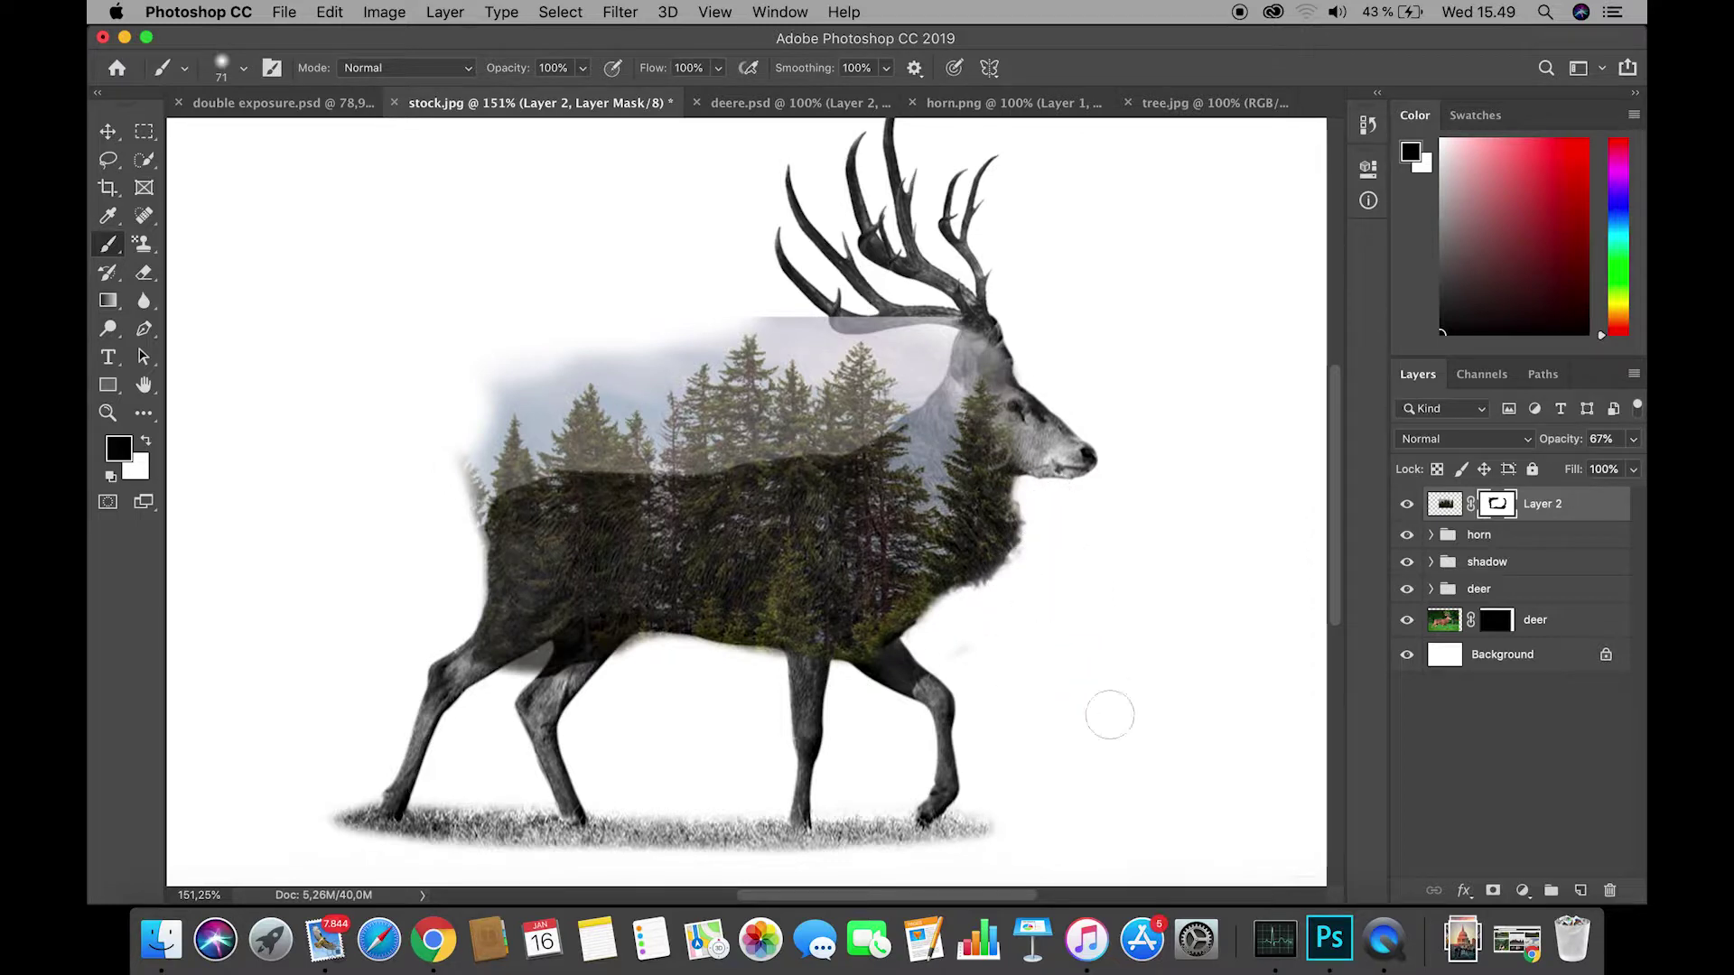
Mask out the forest spill around the rump, antlers and head, raising the forest layer's opacity to 100%.
{"action": "mouse_move", "coordinate": [487, 613]}
{"action": "left_mouse_down"}
{"action": "mouse_move", "coordinate": [598, 665]}
{"action": "mouse_move", "coordinate": [653, 664]}
{"action": "mouse_move", "coordinate": [367, 648]}
{"action": "mouse_move", "coordinate": [529, 677]}
{"action": "left_mouse_up"}
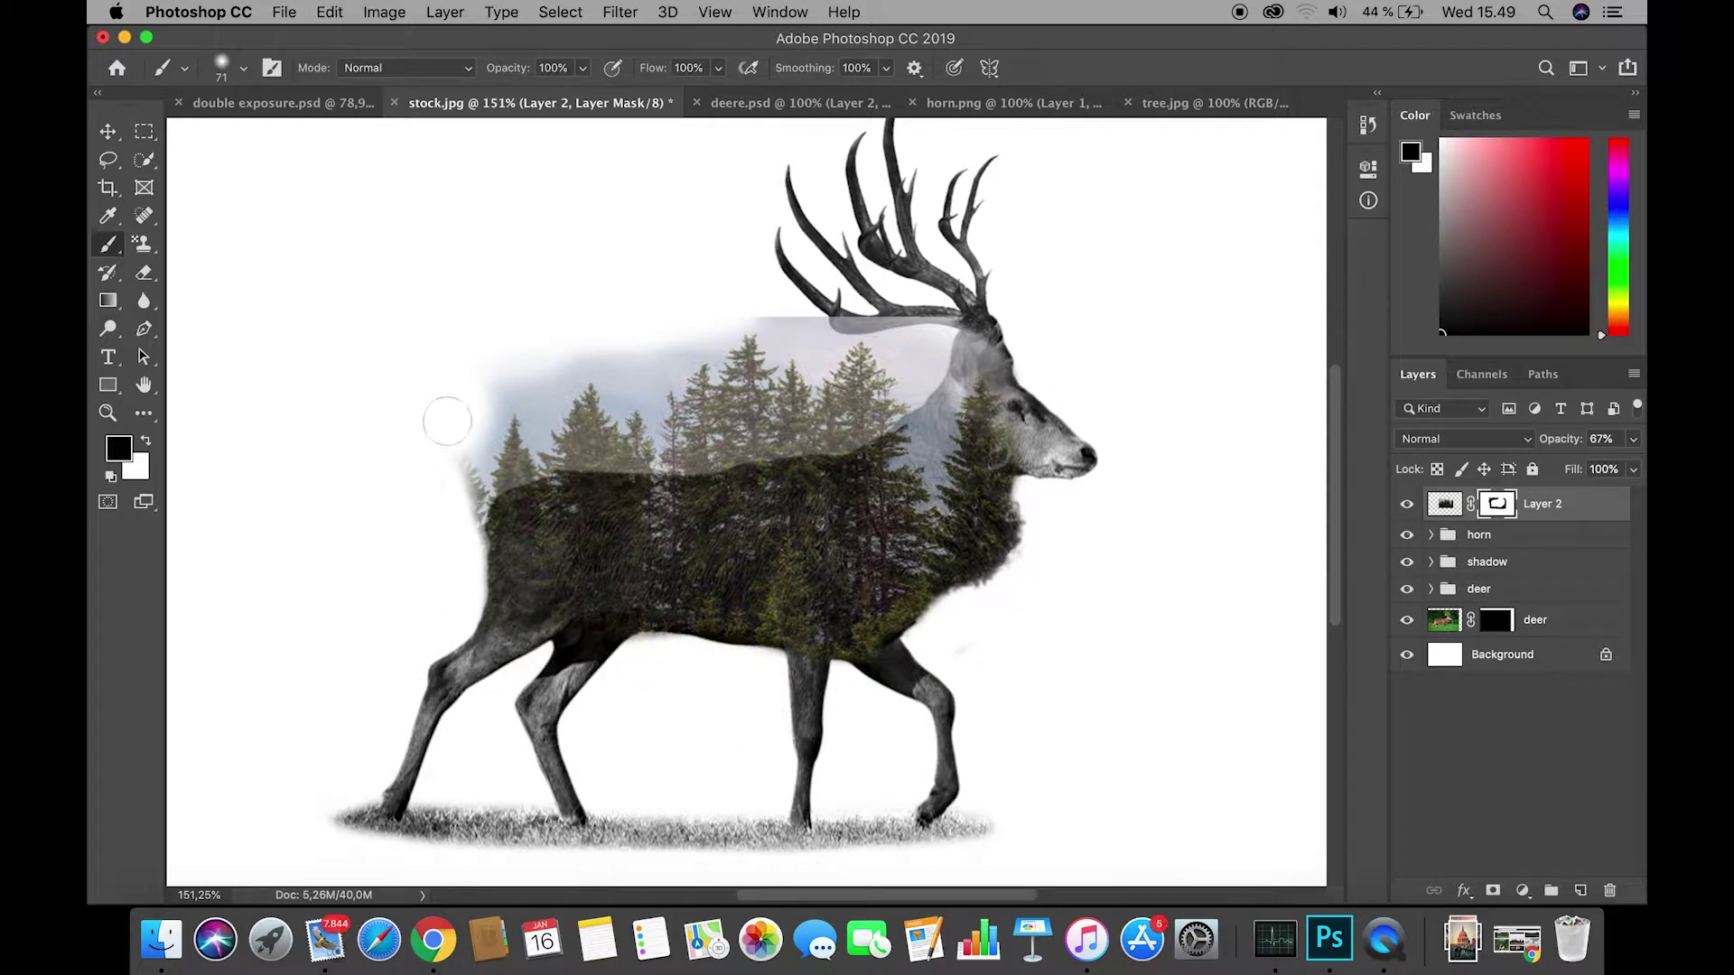
{"action": "left_click_drag", "start_coordinate": [462, 499], "coordinate": [461, 551]}
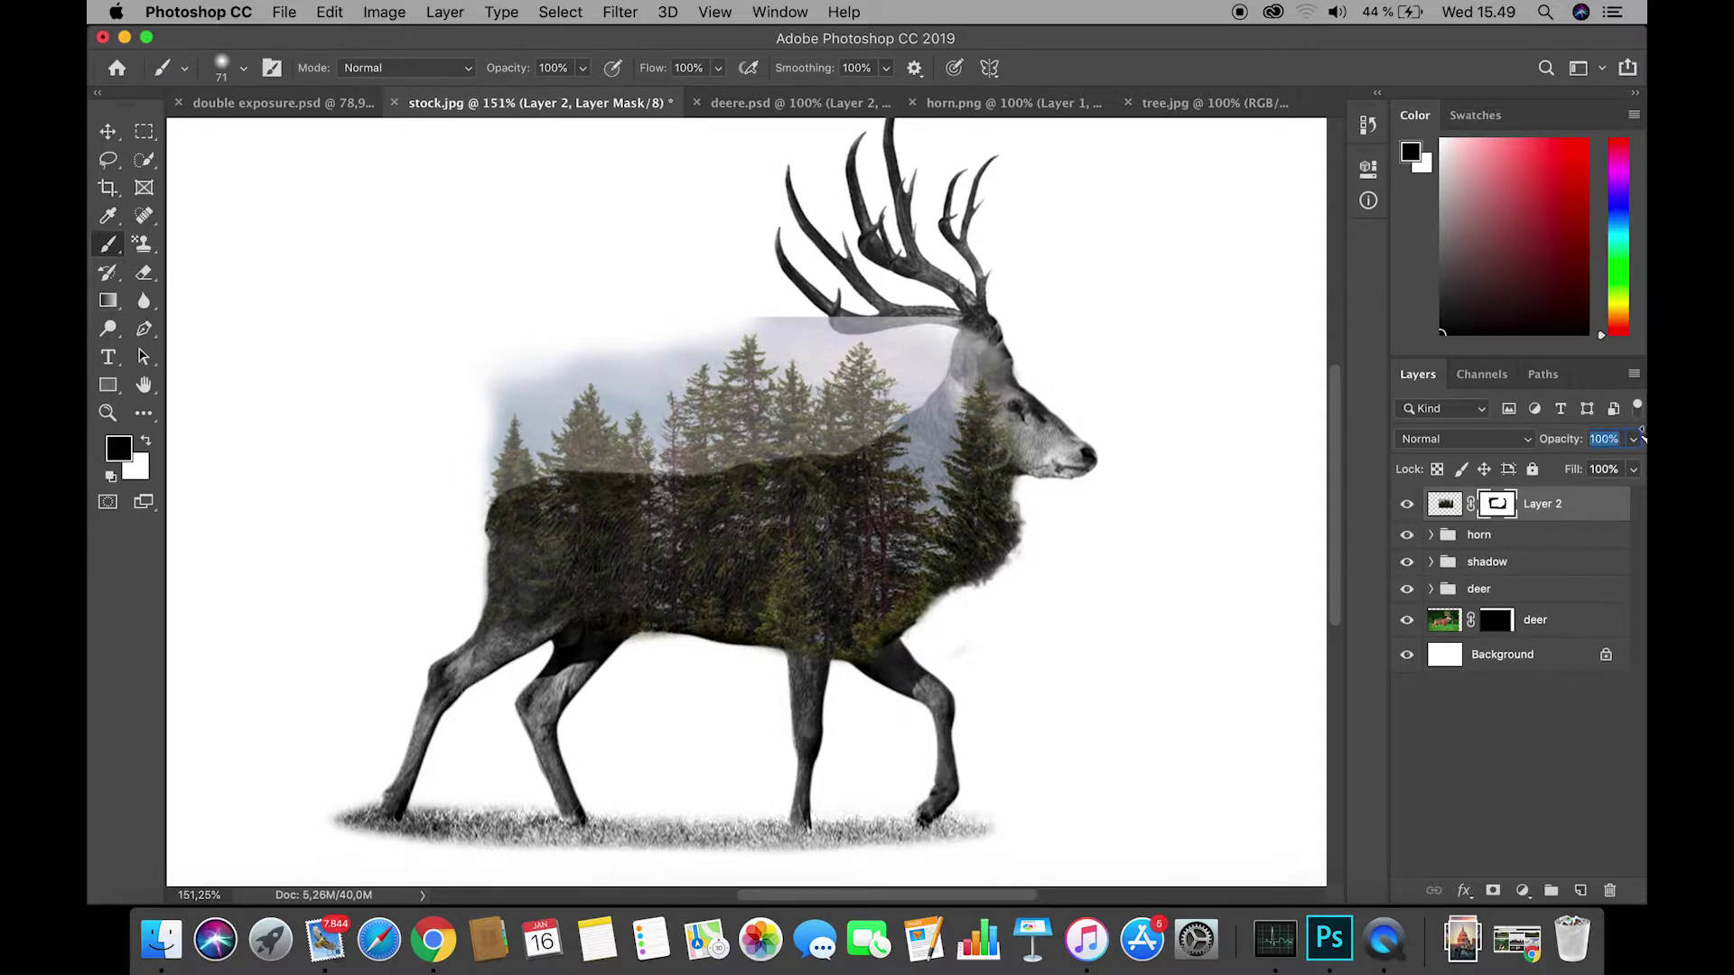
{"action": "left_click_drag", "start_coordinate": [1557, 438], "coordinate": [1643, 435]}
{"action": "mouse_move", "coordinate": [777, 316]}
{"action": "left_mouse_down"}
{"action": "mouse_move", "coordinate": [971, 329]}
{"action": "mouse_move", "coordinate": [944, 344]}
{"action": "mouse_move", "coordinate": [1016, 334]}
{"action": "mouse_move", "coordinate": [1030, 379]}
{"action": "left_mouse_up"}
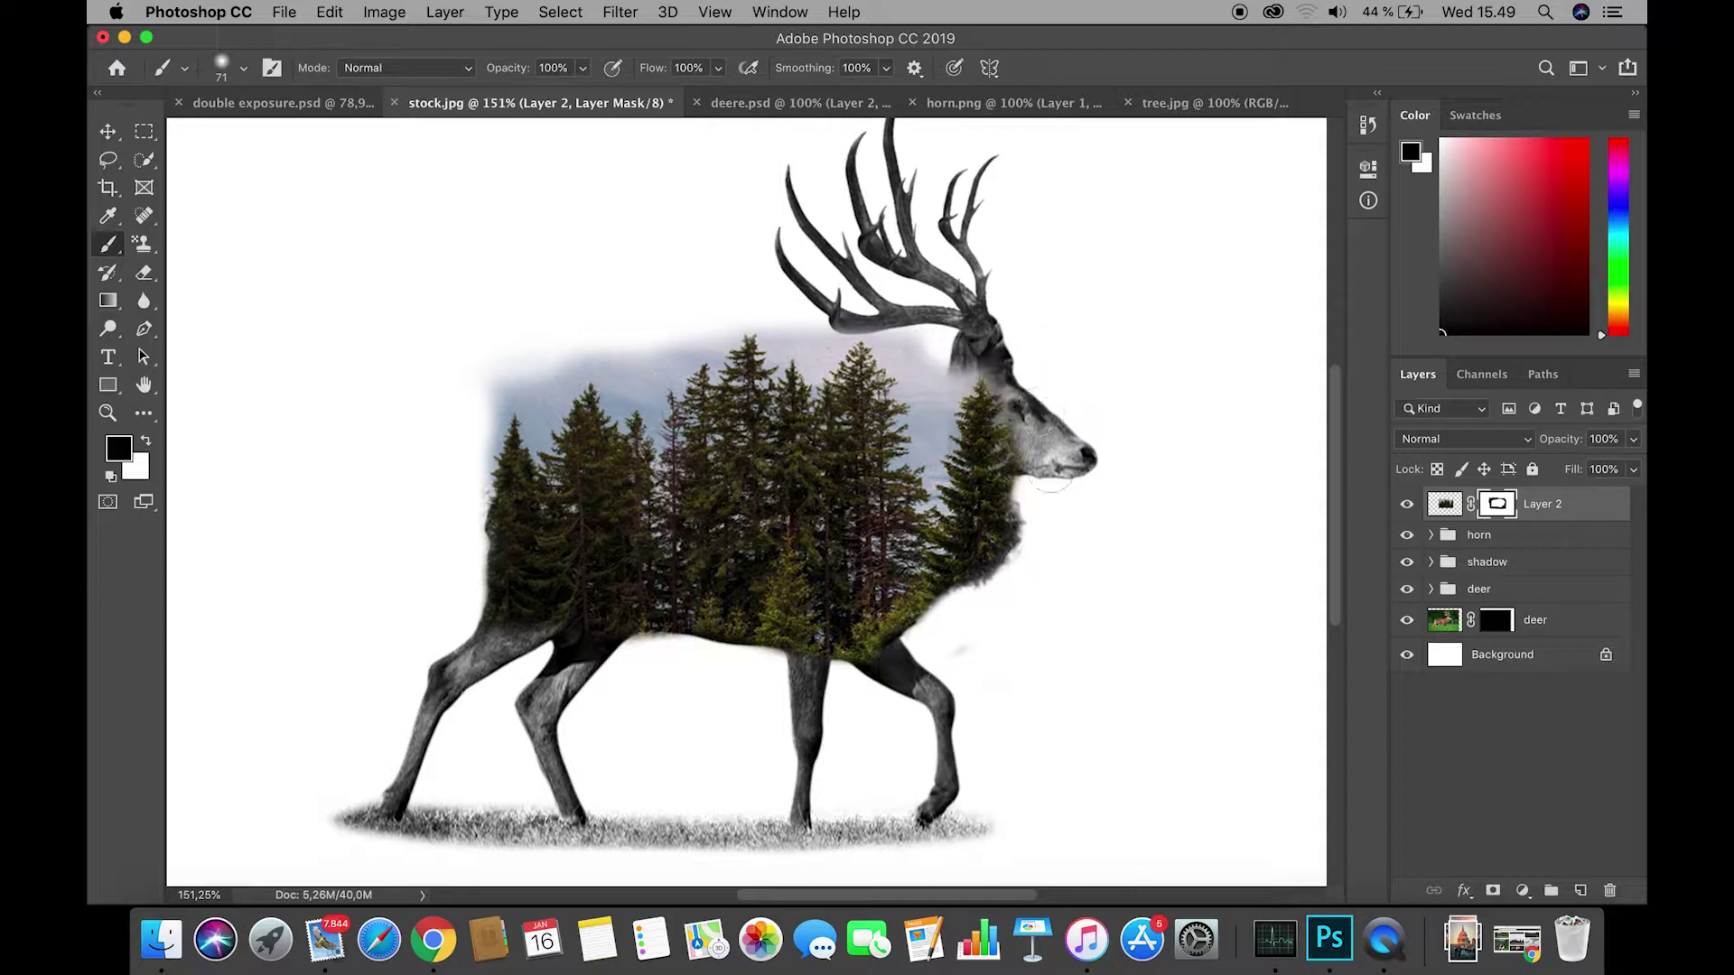
Clip a Black & White adjustment to the forest layer and lower its colour values to darken the trees.
{"action": "left_click", "coordinate": [1523, 893]}
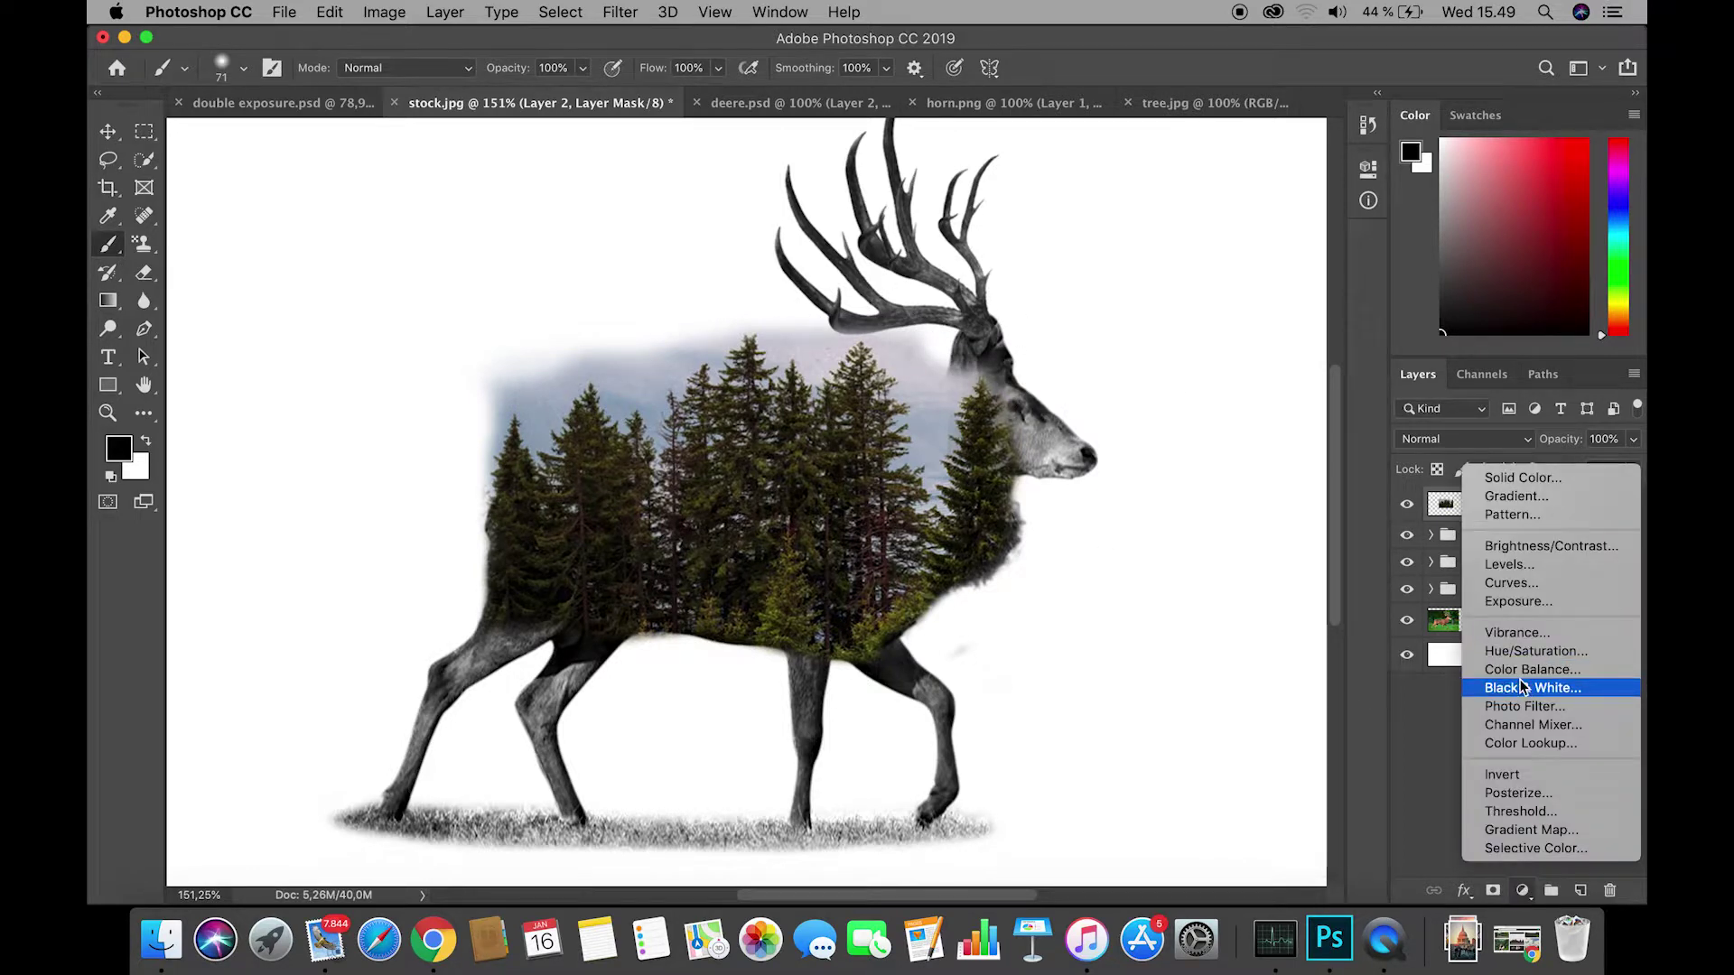
{"action": "left_click", "coordinate": [1515, 684]}
{"action": "left_click", "coordinate": [1181, 528]}
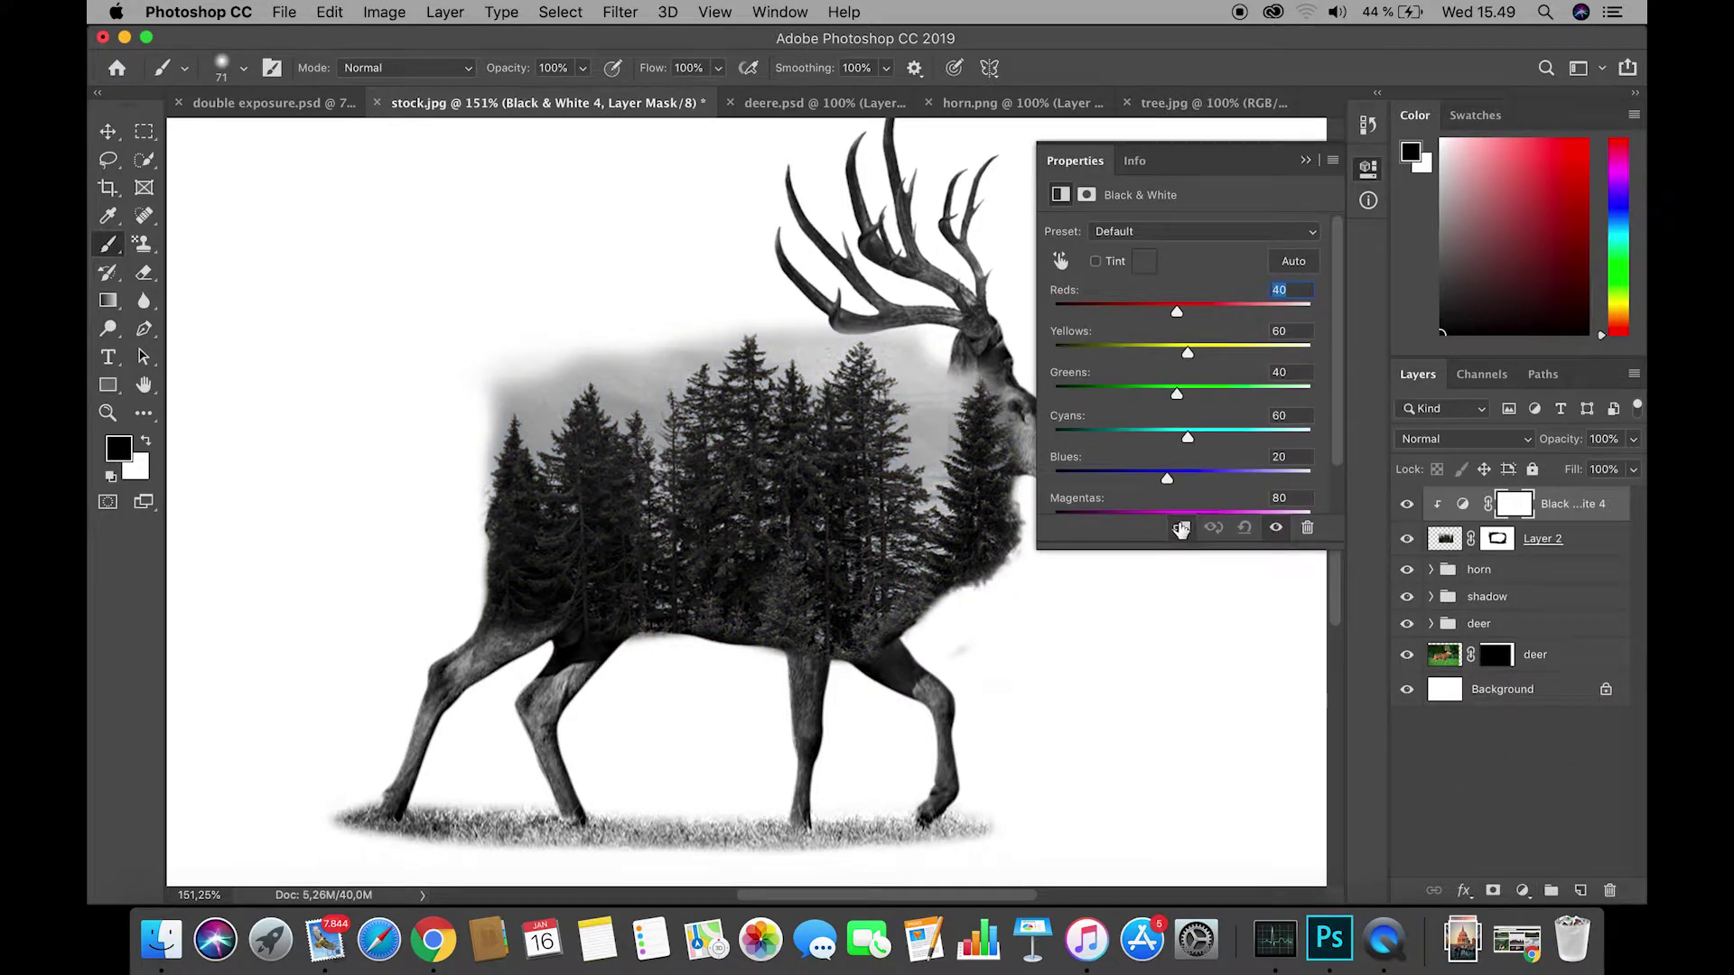
{"action": "mouse_move", "coordinate": [1157, 352]}
{"action": "left_mouse_down"}
{"action": "mouse_move", "coordinate": [1195, 351]}
{"action": "mouse_move", "coordinate": [1158, 353]}
{"action": "mouse_move", "coordinate": [1253, 303]}
{"action": "mouse_move", "coordinate": [1087, 339]}
{"action": "mouse_move", "coordinate": [1133, 332]}
{"action": "left_mouse_up"}
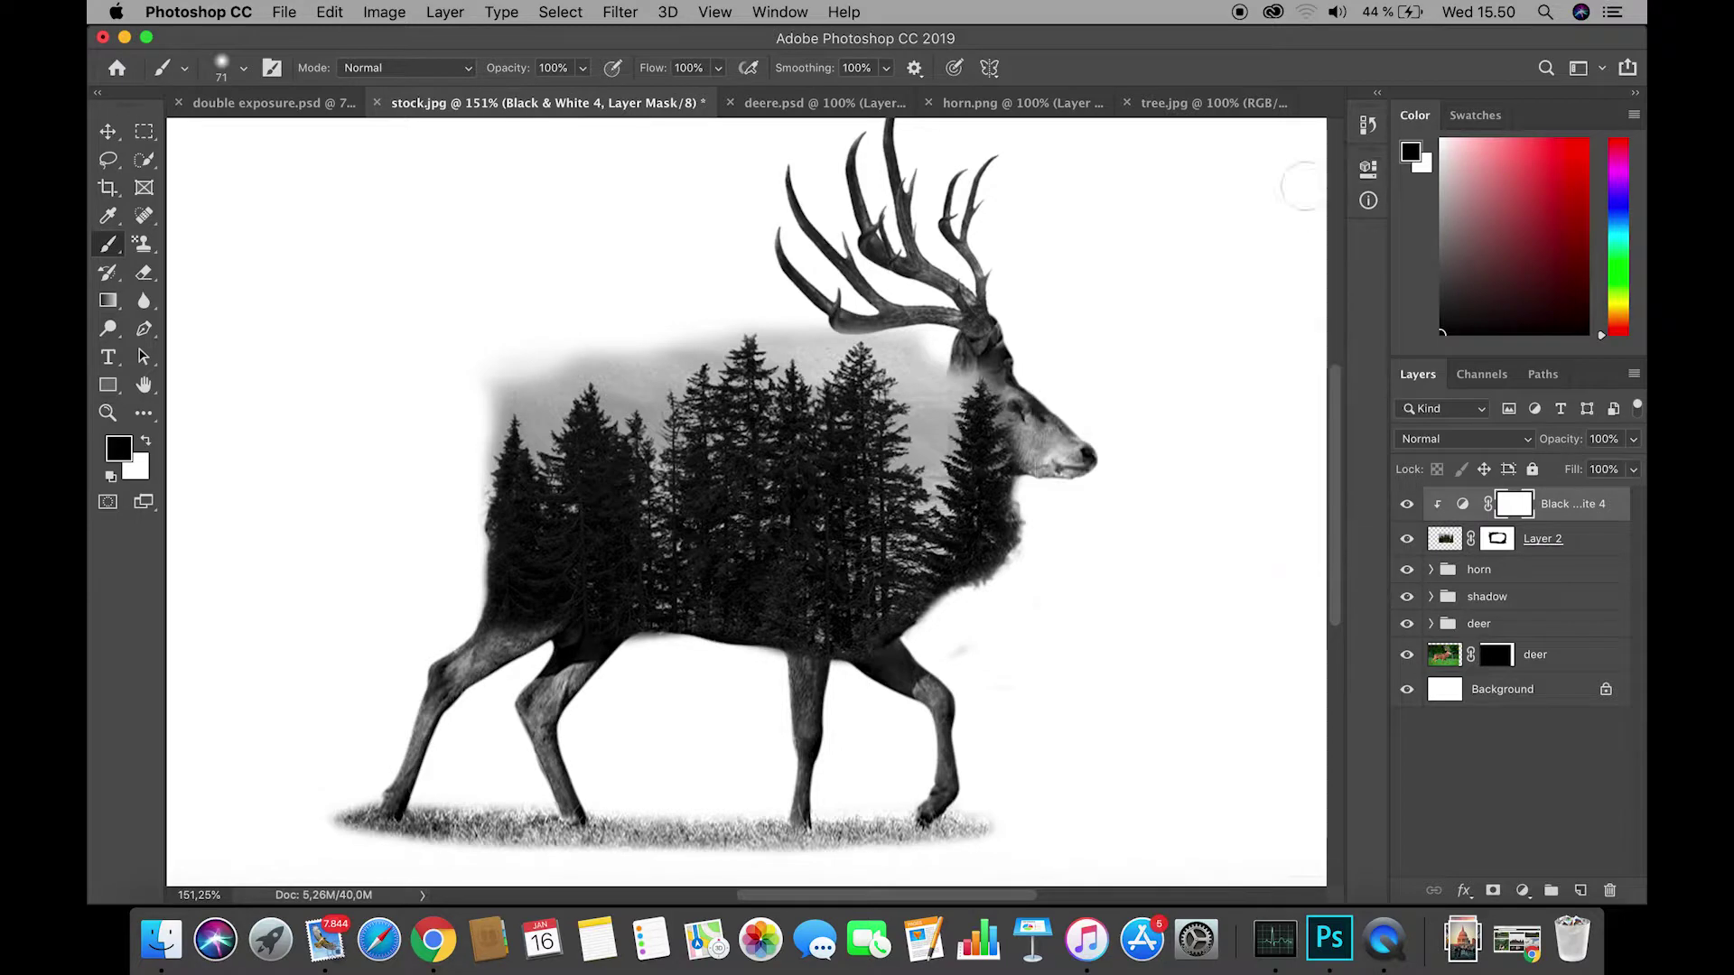
{"action": "left_click", "coordinate": [1306, 163]}
Trim the grey sky above the rear trees on Layer 2's mask with the black brush.
{"action": "left_click", "coordinate": [1497, 540]}
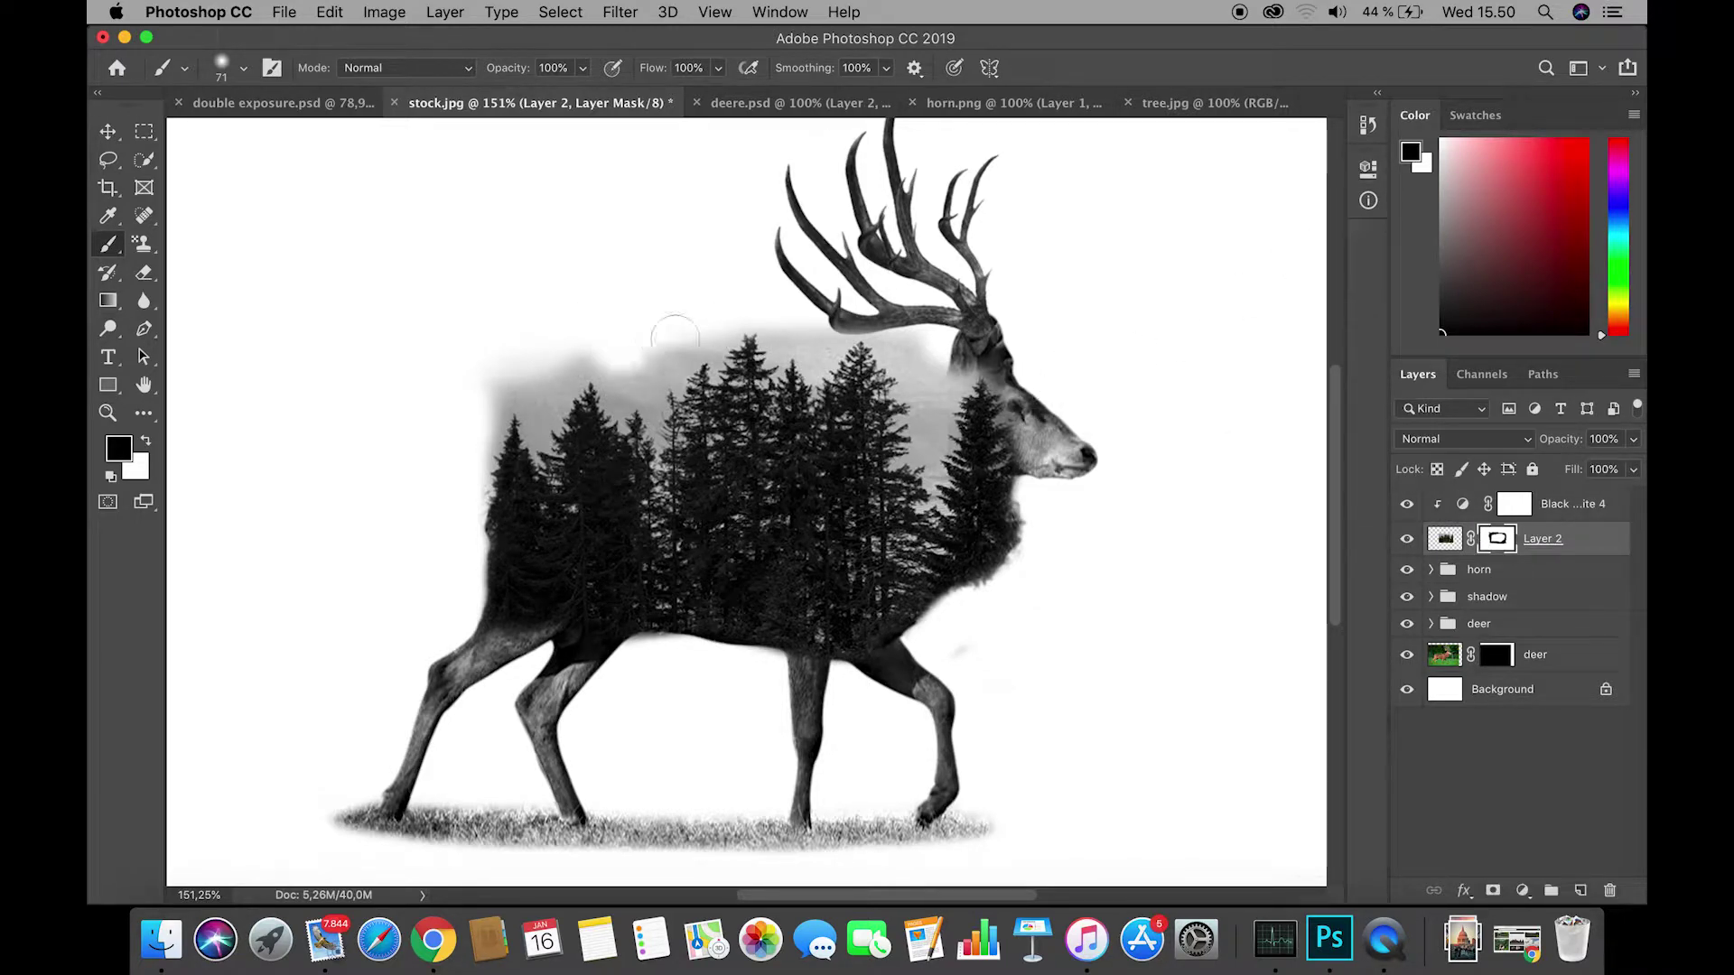
{"action": "mouse_move", "coordinate": [574, 345]}
{"action": "left_mouse_down"}
{"action": "mouse_move", "coordinate": [447, 399]}
{"action": "mouse_move", "coordinate": [501, 368]}
{"action": "mouse_move", "coordinate": [429, 488]}
{"action": "left_mouse_up"}
{"action": "scroll", "coordinate": [1116, 442], "scroll_direction": "down", "scroll_amount": 3}
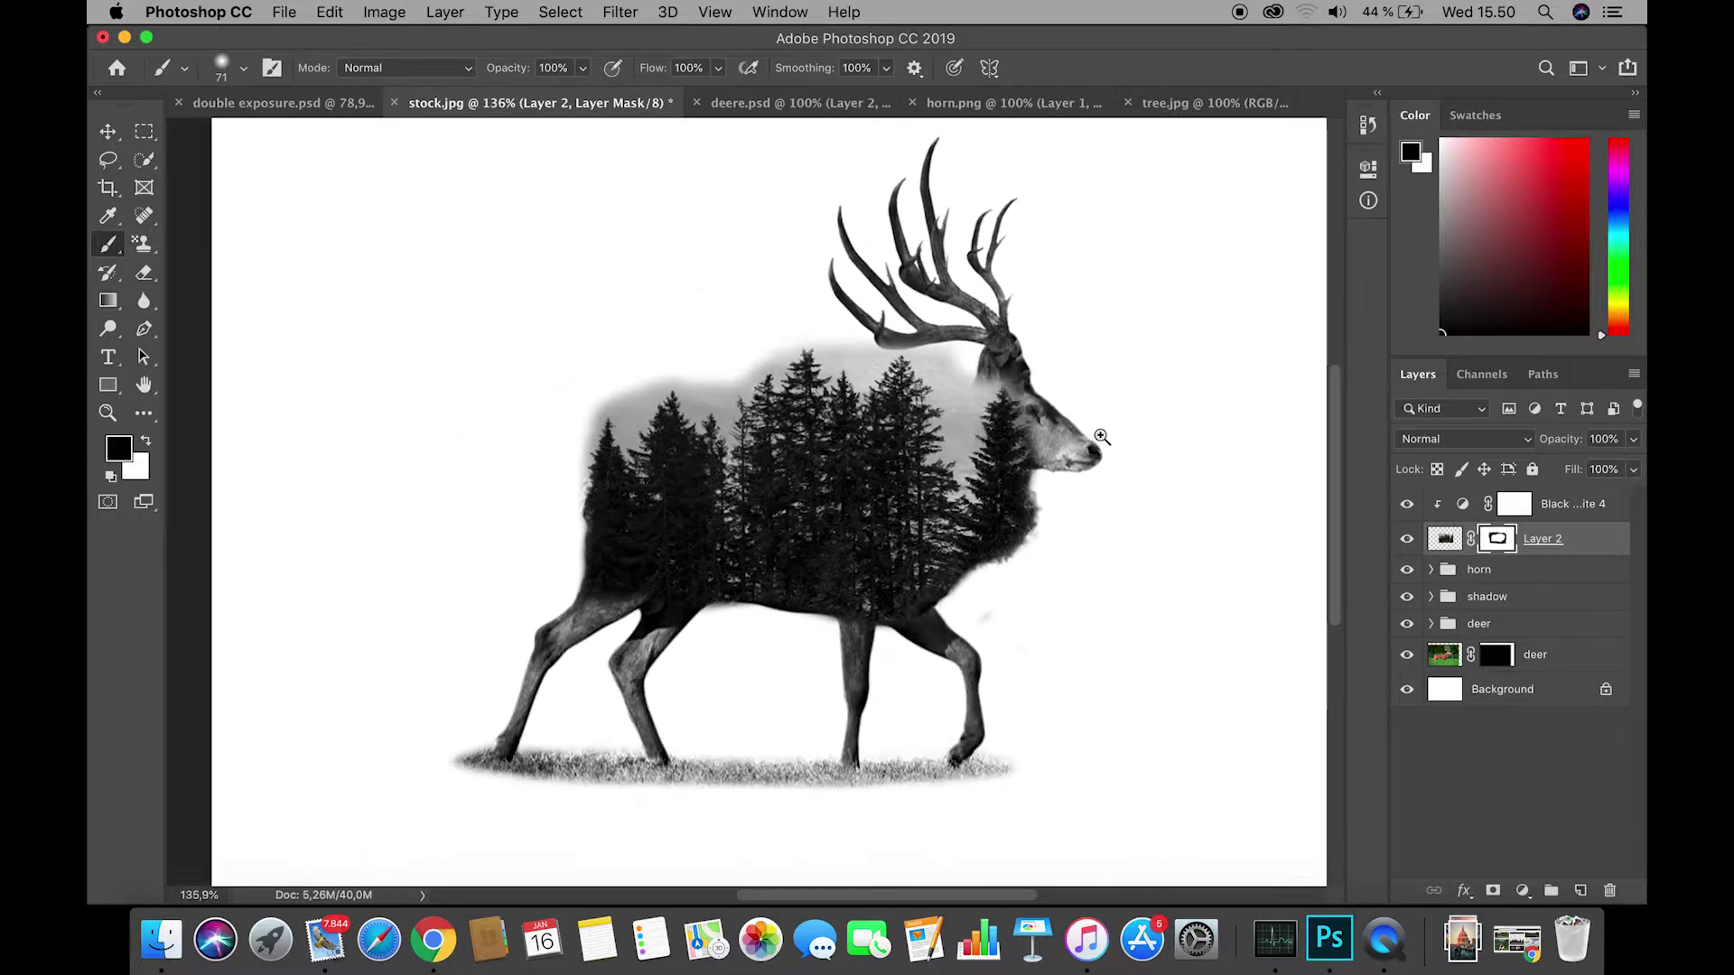
{"action": "scroll", "coordinate": [619, 411], "scroll_direction": "up", "scroll_amount": 2}
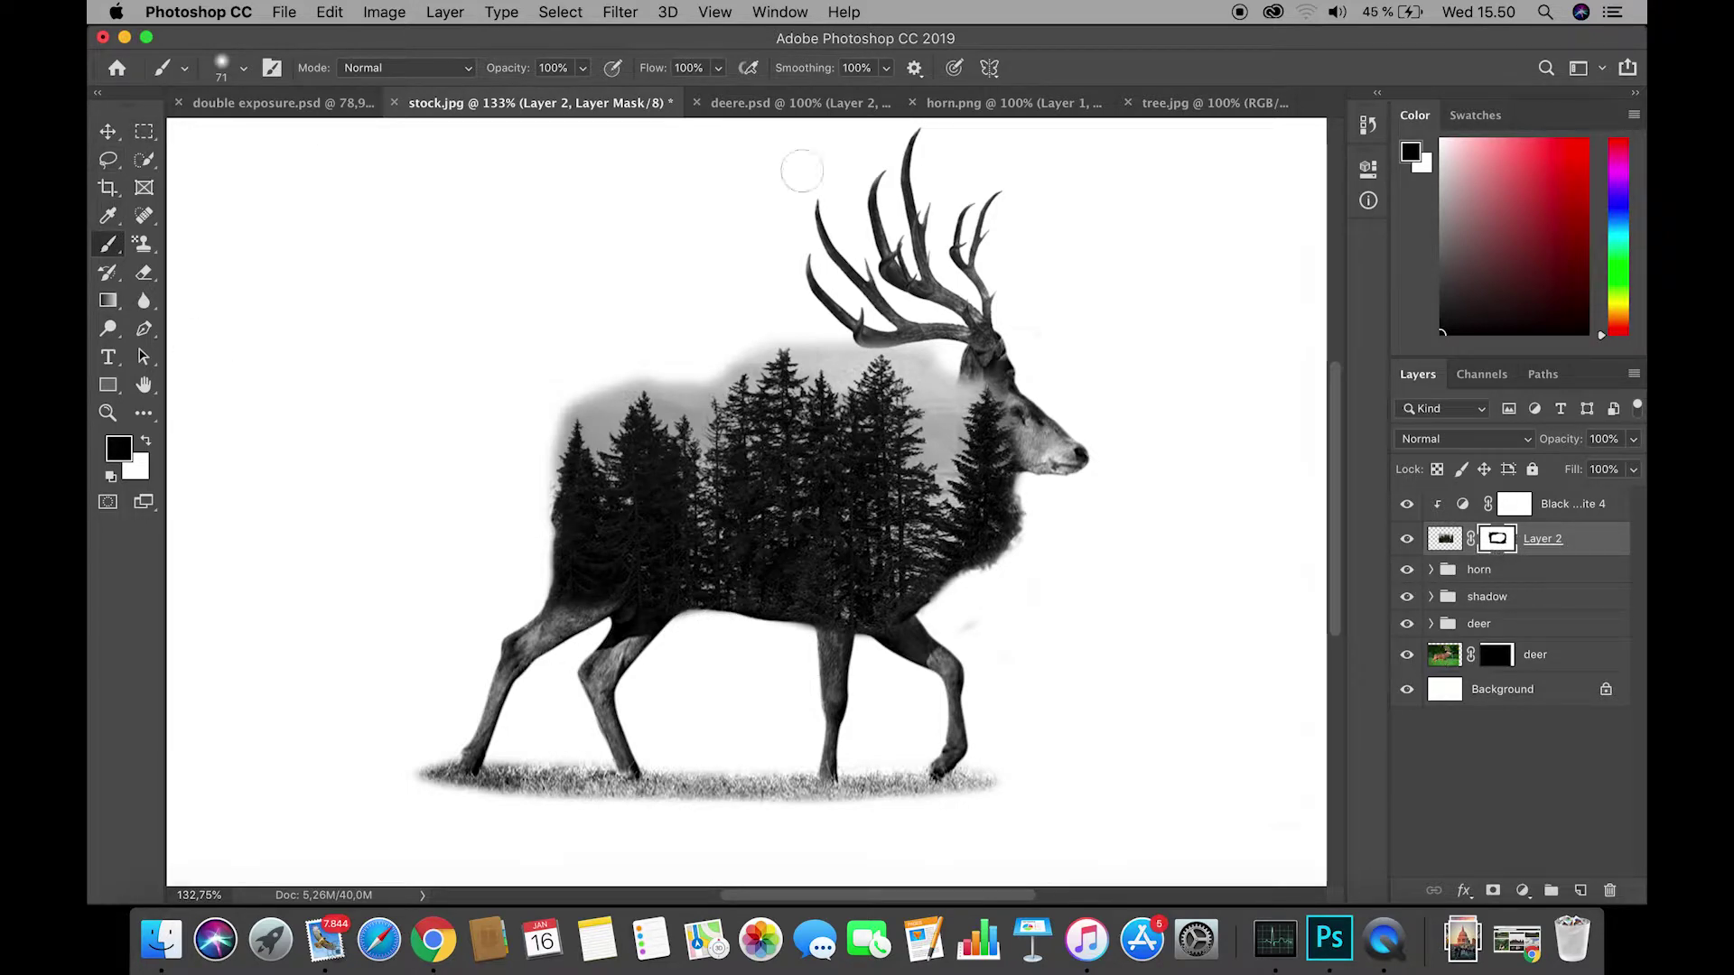
Blend the lower trees into the deer's body on the mask with a soft 140 px brush at 49% opacity, 47% flow and 52% smoothing.
{"action": "left_click_drag", "start_coordinate": [820, 78], "coordinate": [782, 78]}
{"action": "left_click_drag", "start_coordinate": [664, 74], "coordinate": [462, 77]}
{"action": "right_click", "coordinate": [471, 579]}
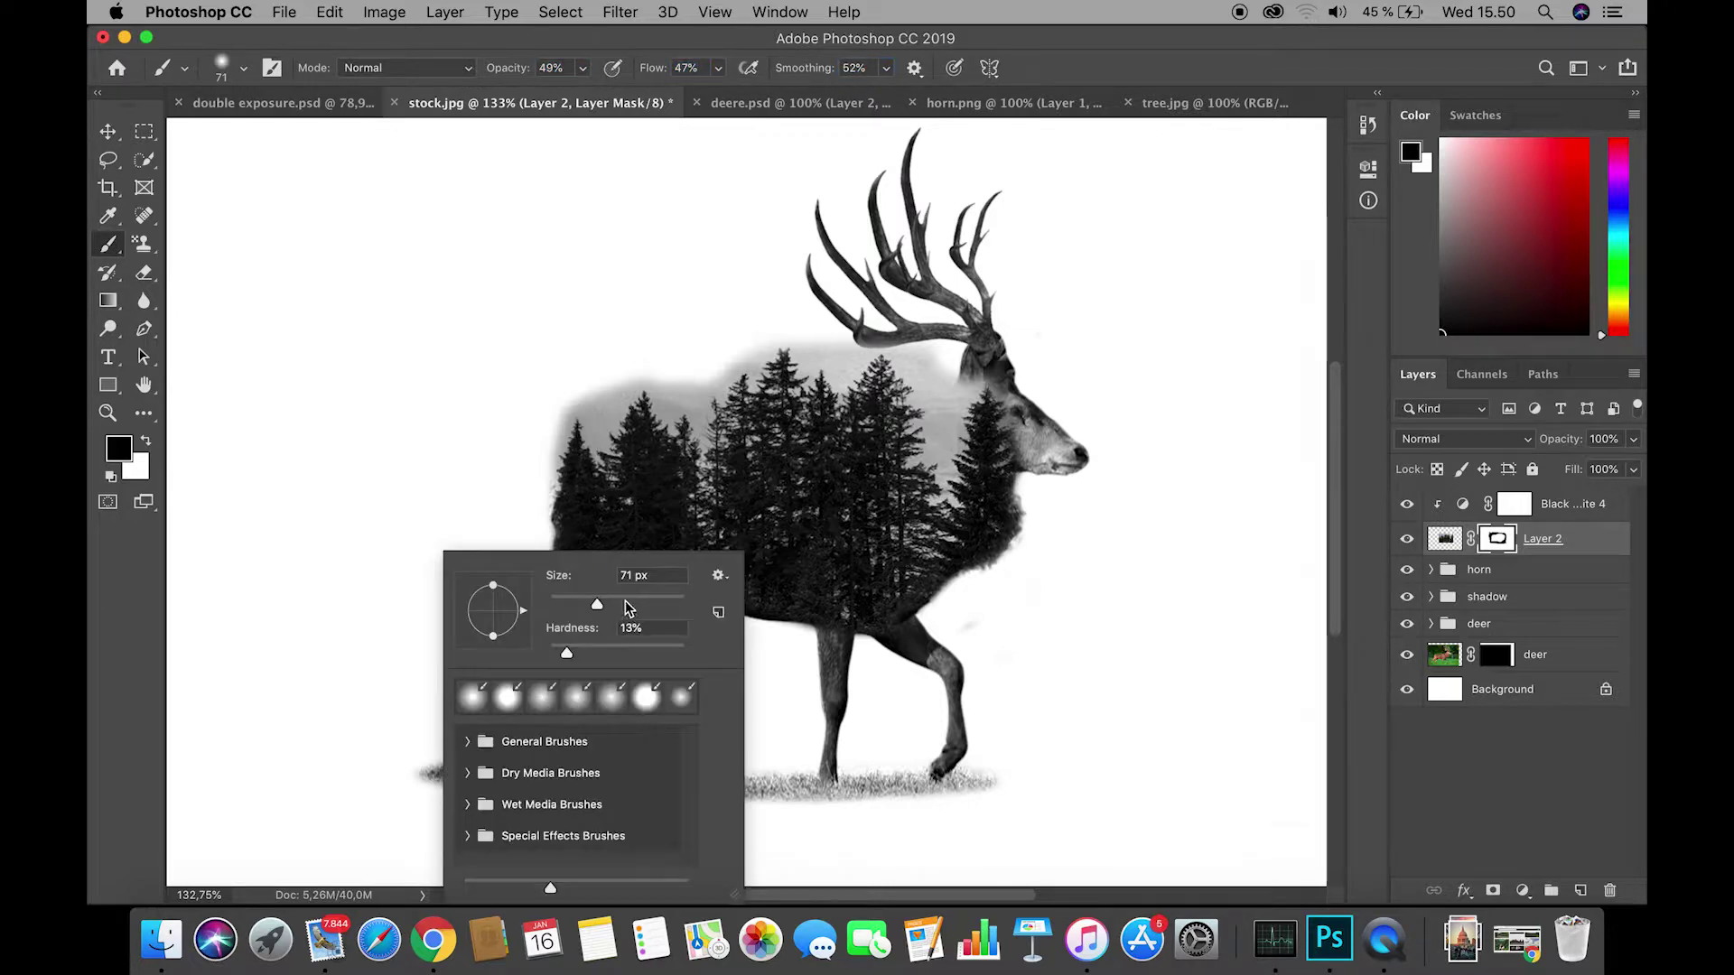
{"action": "left_click", "coordinate": [627, 603]}
{"action": "left_click_drag", "start_coordinate": [566, 651], "coordinate": [497, 634]}
{"action": "left_click", "coordinate": [404, 579]}
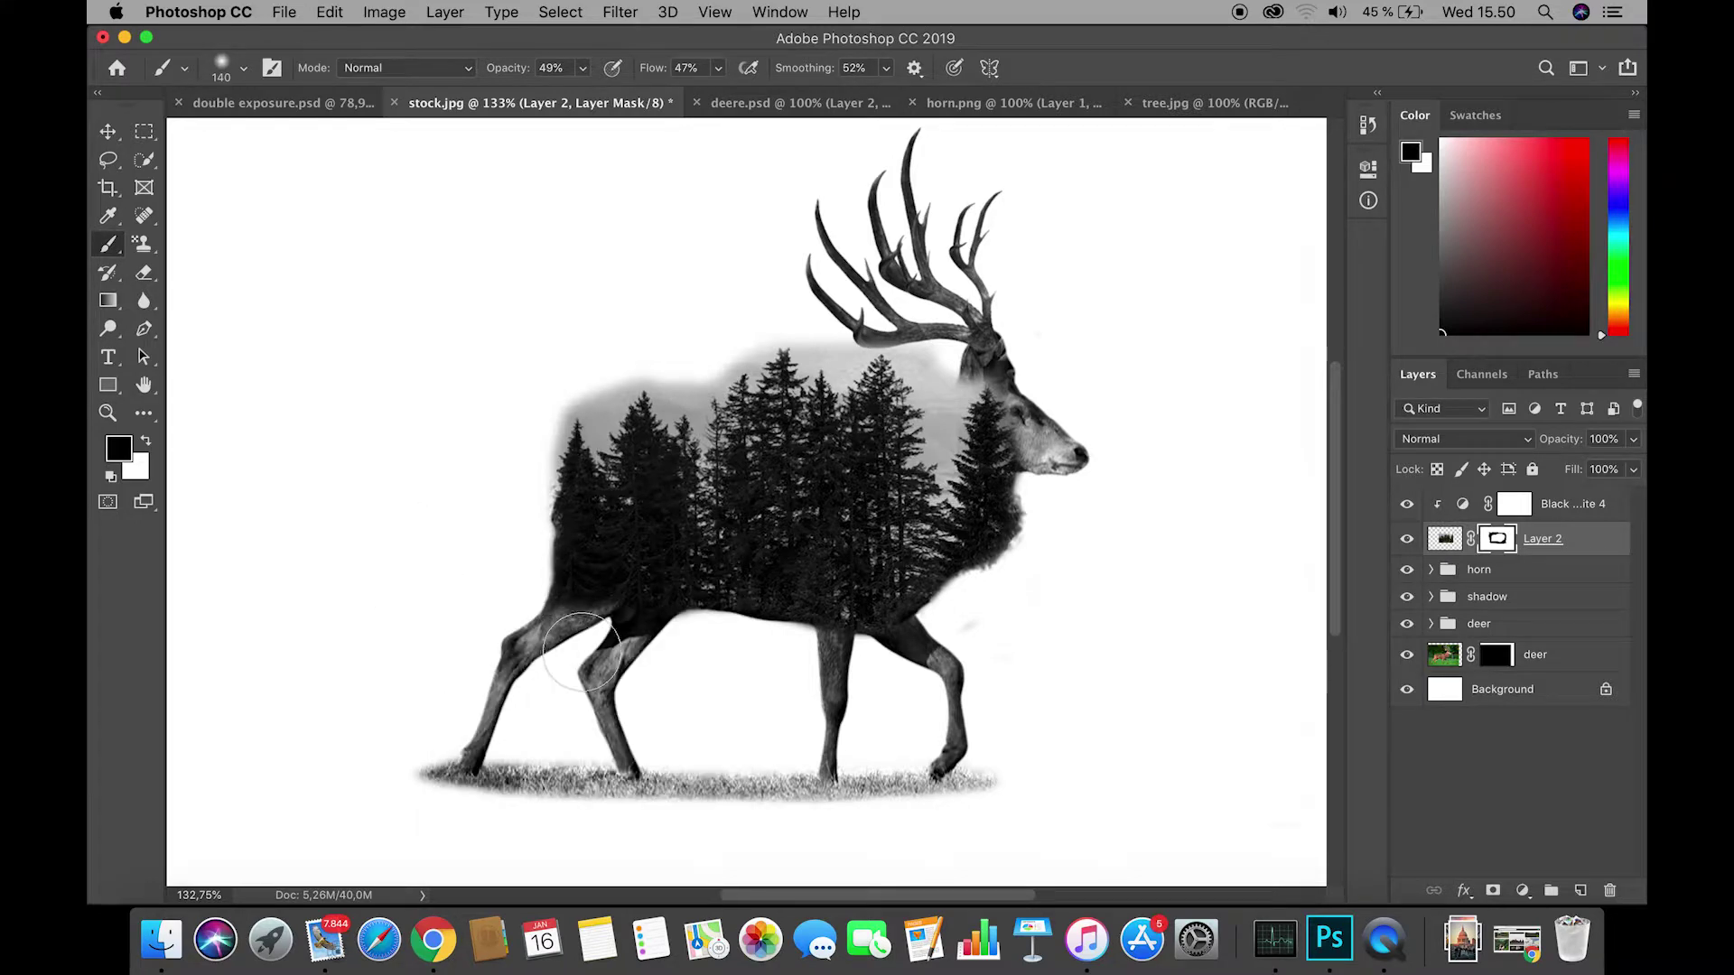
{"action": "mouse_move", "coordinate": [1030, 631]}
{"action": "left_mouse_down"}
{"action": "mouse_move", "coordinate": [713, 592]}
{"action": "mouse_move", "coordinate": [484, 616]}
{"action": "mouse_move", "coordinate": [1084, 579]}
{"action": "mouse_move", "coordinate": [648, 580]}
{"action": "mouse_move", "coordinate": [894, 603]}
{"action": "mouse_move", "coordinate": [388, 648]}
{"action": "mouse_move", "coordinate": [1026, 561]}
{"action": "mouse_move", "coordinate": [994, 489]}
{"action": "mouse_move", "coordinate": [1039, 542]}
{"action": "mouse_move", "coordinate": [698, 564]}
{"action": "mouse_move", "coordinate": [984, 488]}
{"action": "mouse_move", "coordinate": [533, 535]}
{"action": "mouse_move", "coordinate": [650, 503]}
{"action": "mouse_move", "coordinate": [542, 532]}
{"action": "left_mouse_up"}
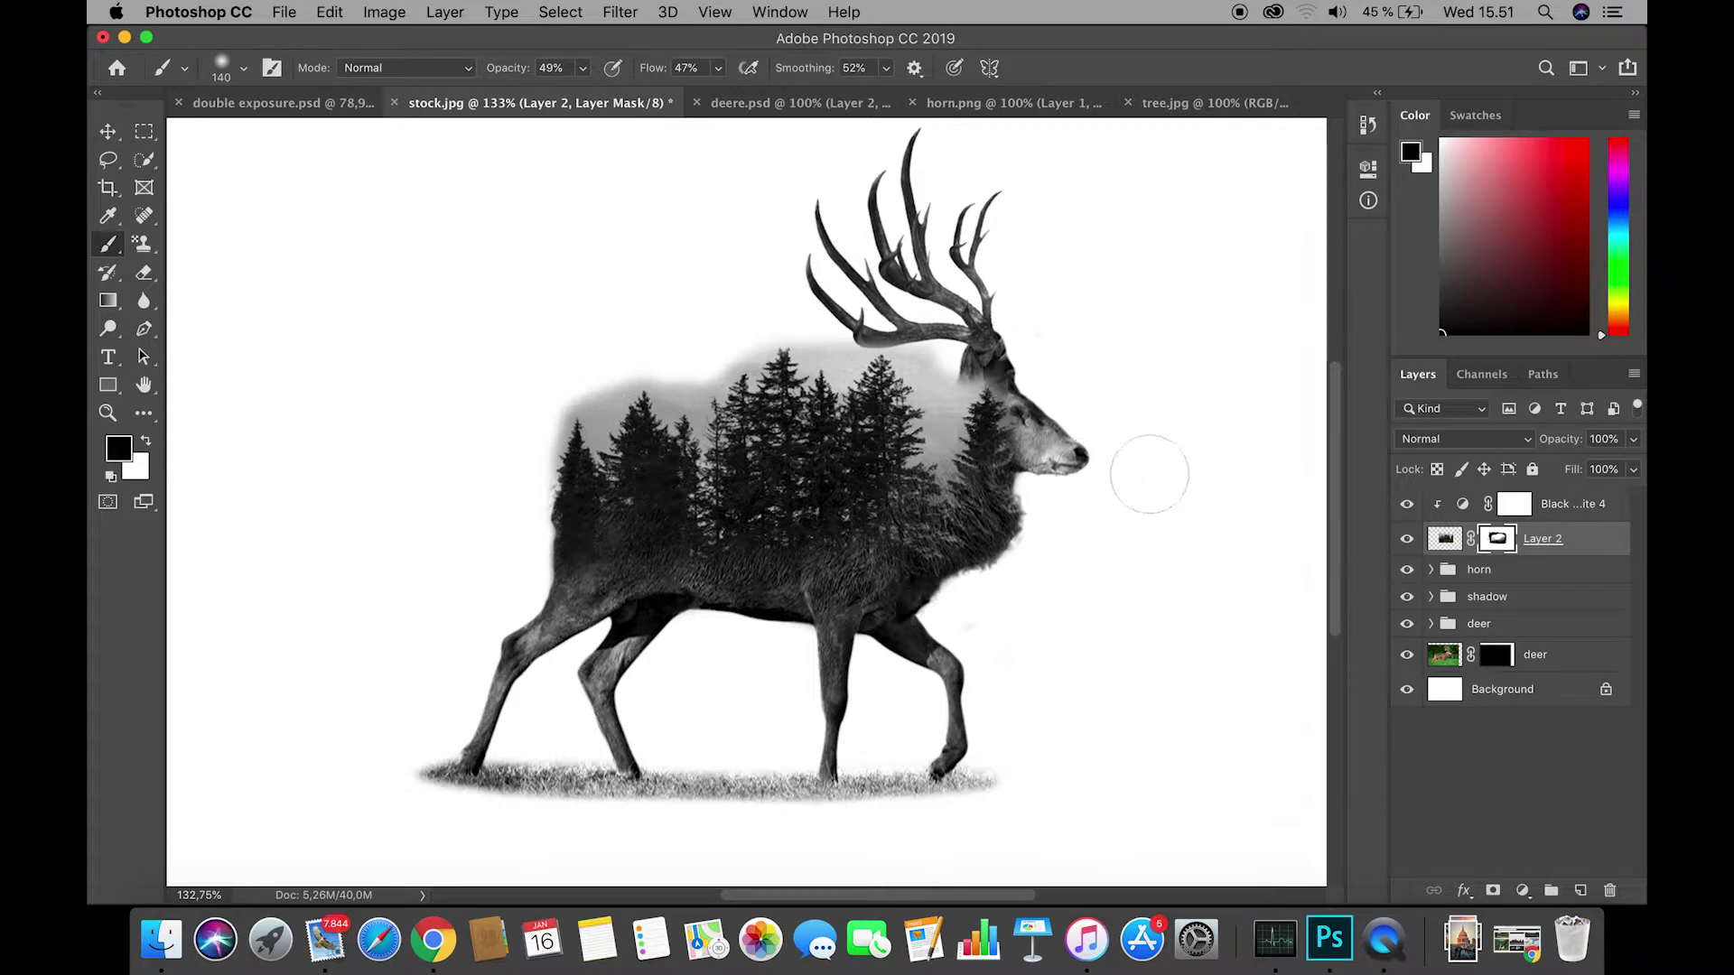
Add a Curves adjustment above Black & White 4, clip it to the forest layer and raise its RGB curve to whiten the sky.
{"action": "left_click", "coordinate": [1464, 506]}
{"action": "left_click", "coordinate": [1552, 891]}
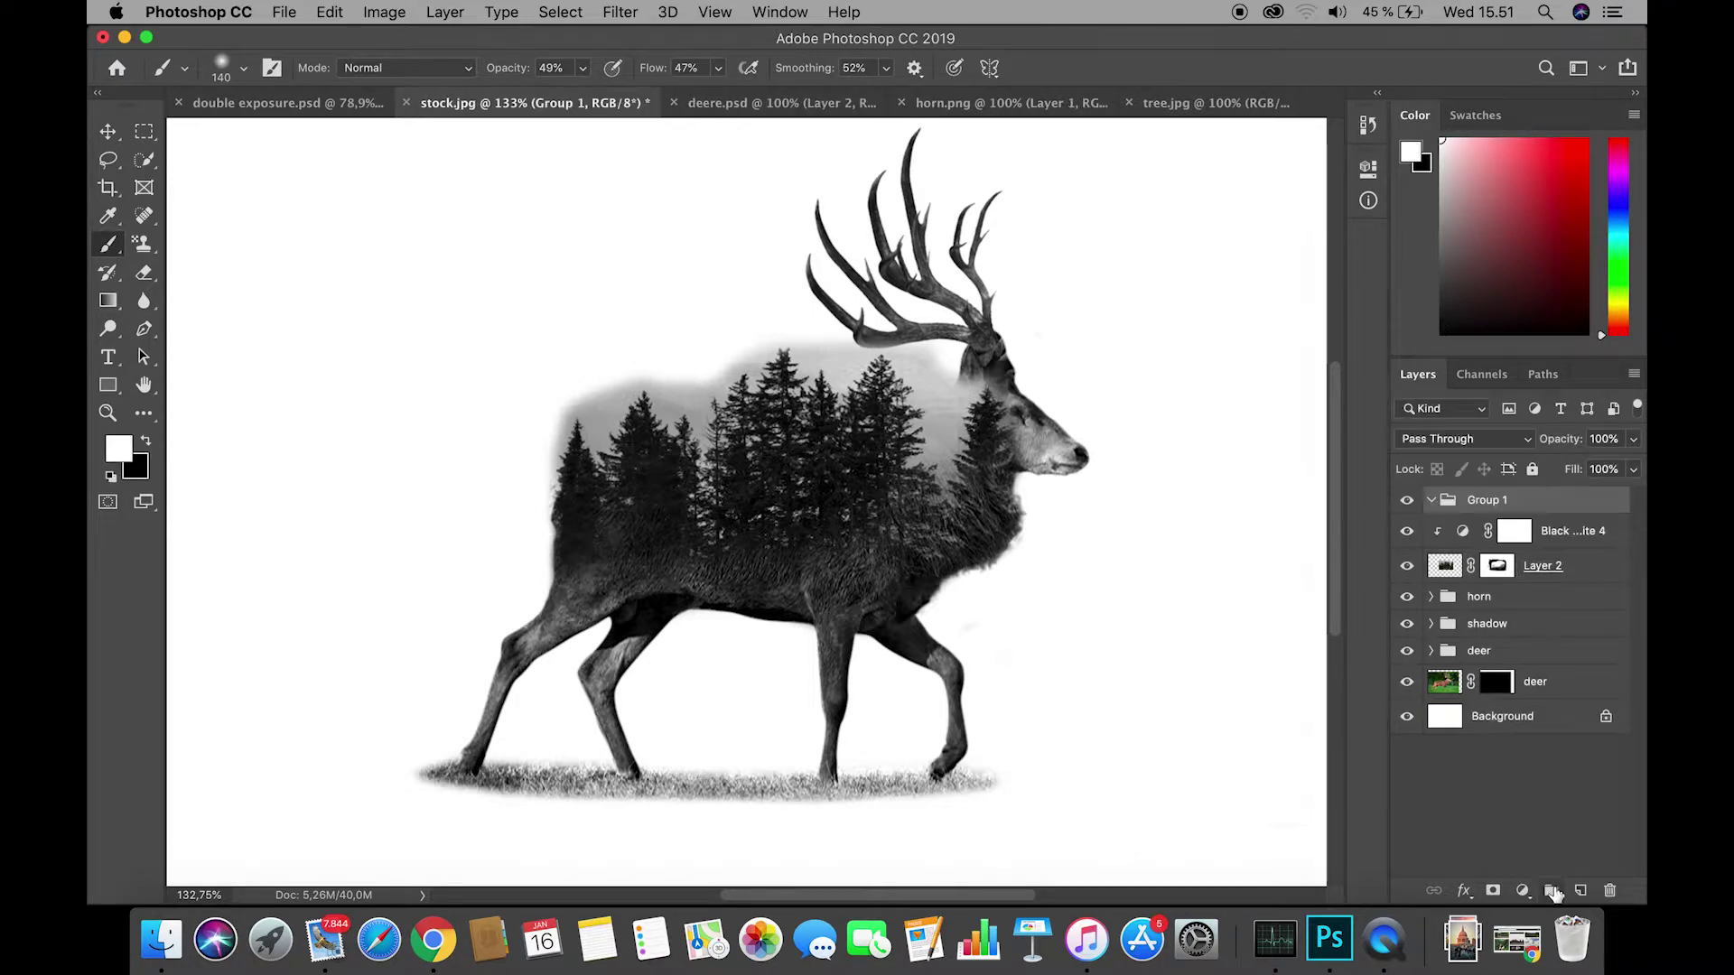
{"action": "key", "text": "super+z"}
{"action": "left_click", "coordinate": [1523, 890]}
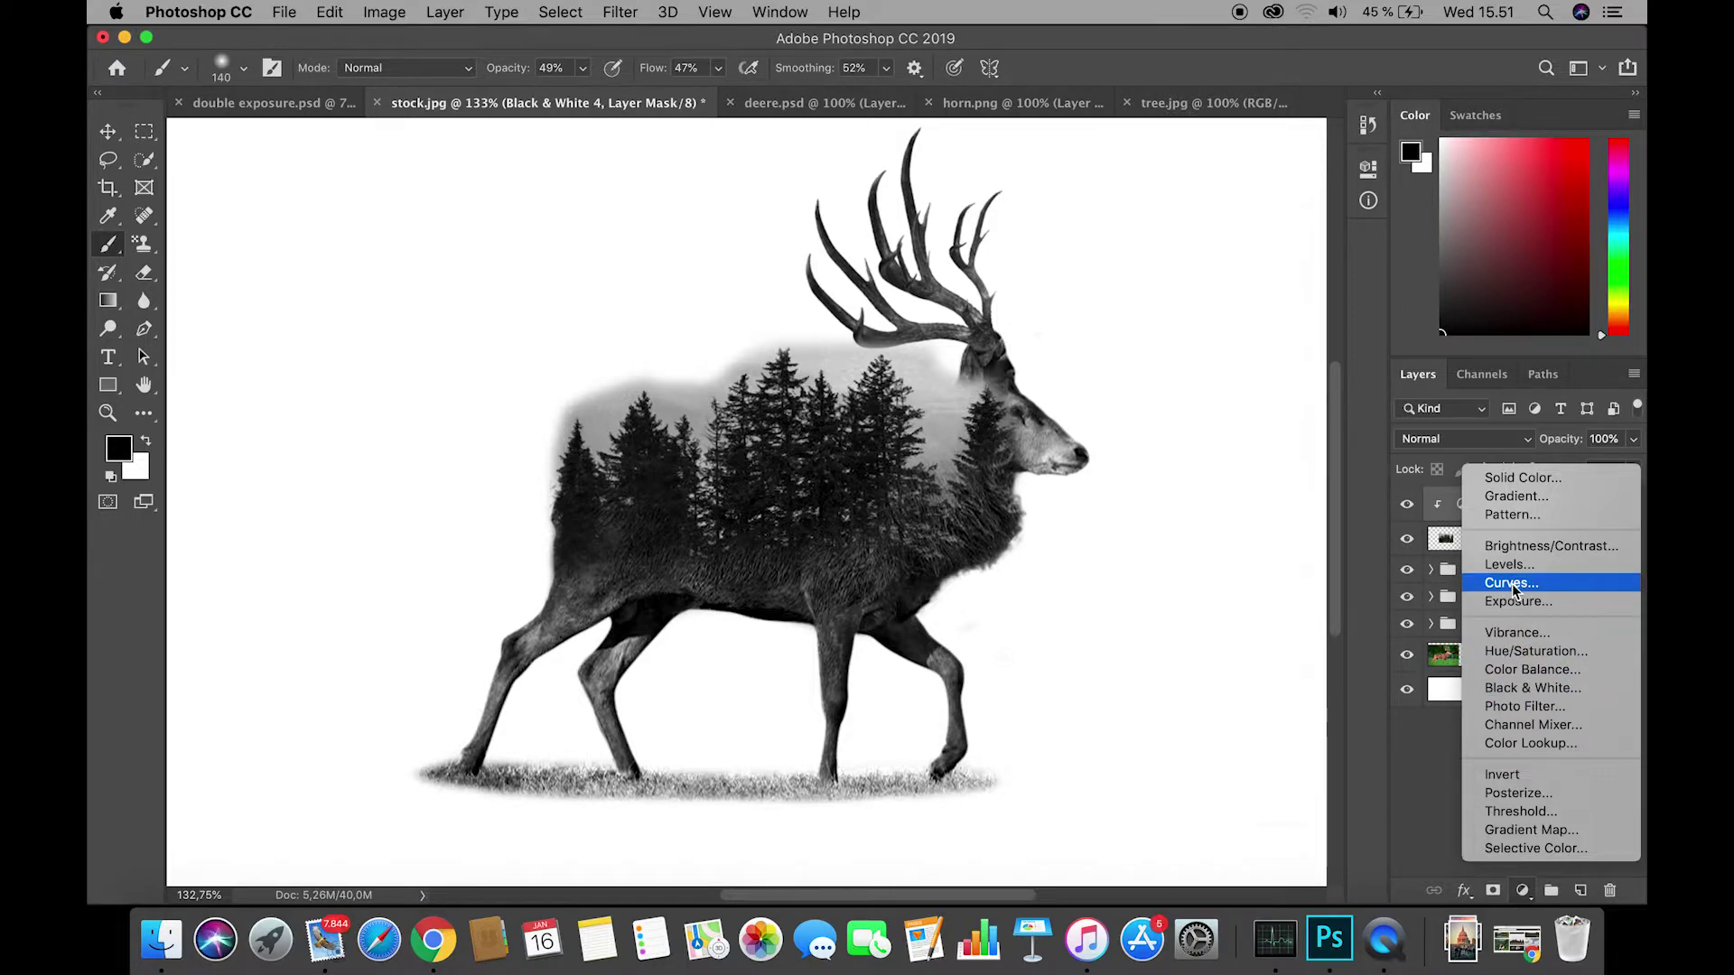
{"action": "left_click", "coordinate": [1511, 583]}
{"action": "left_click_drag", "start_coordinate": [1115, 471], "coordinate": [1087, 496]}
{"action": "left_click", "coordinate": [1185, 530]}
{"action": "left_click_drag", "start_coordinate": [1203, 393], "coordinate": [1175, 328]}
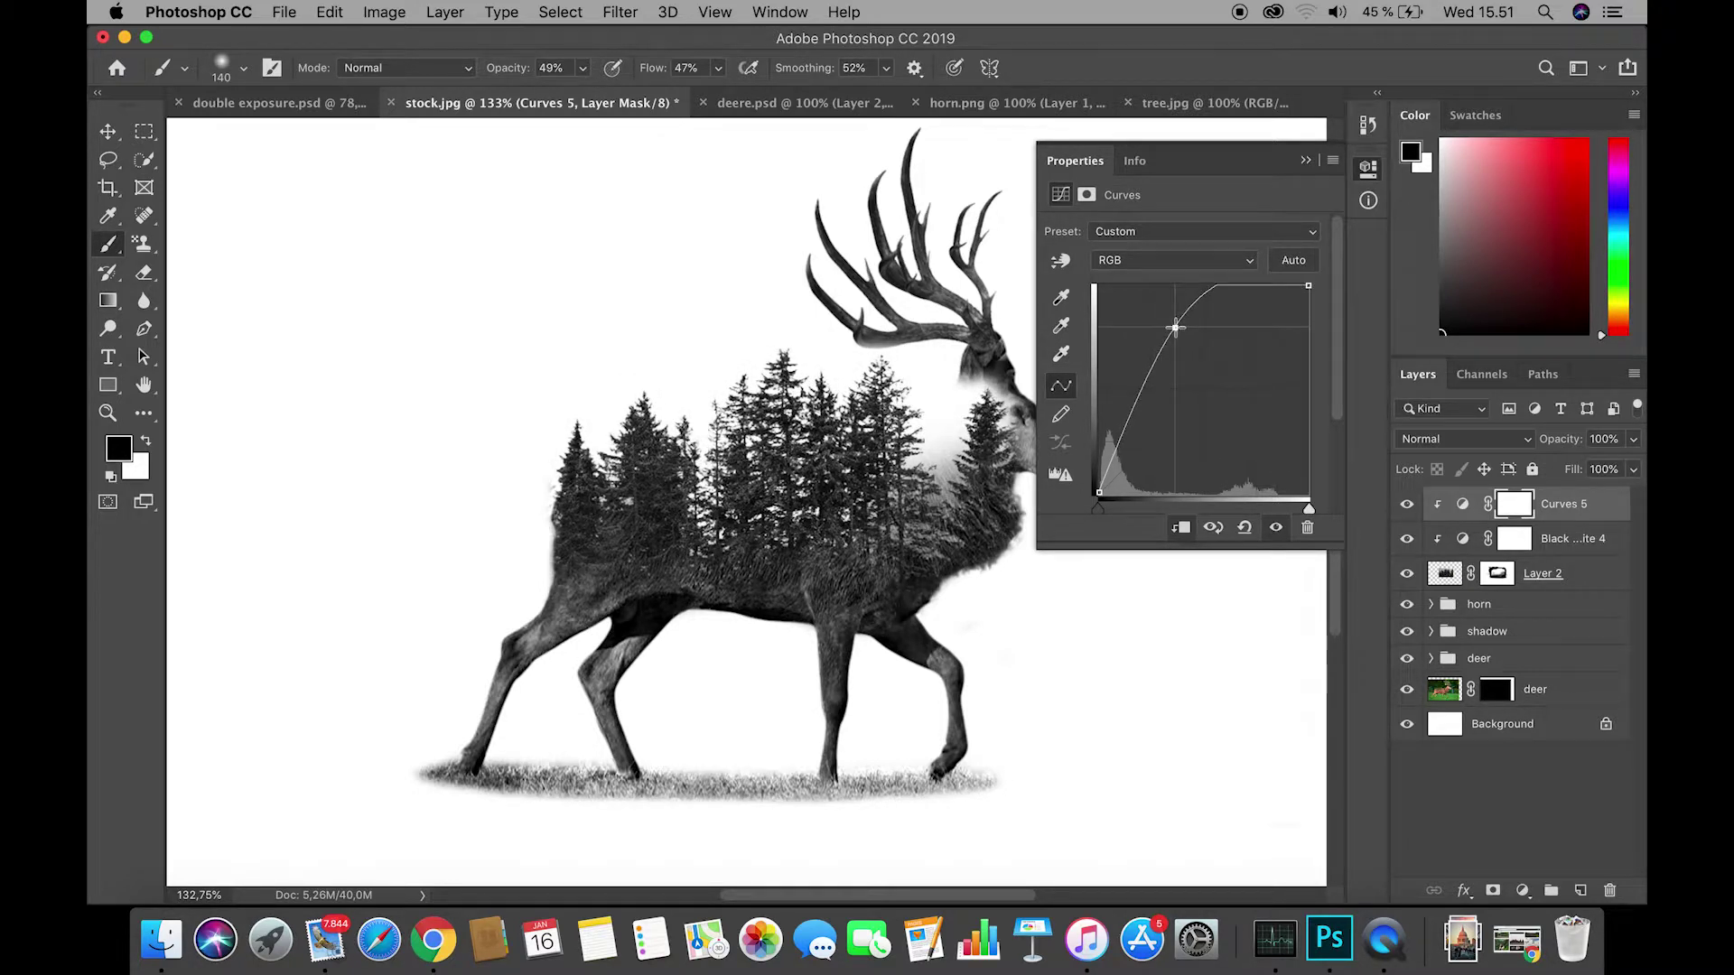
{"action": "left_click", "coordinate": [1305, 159]}
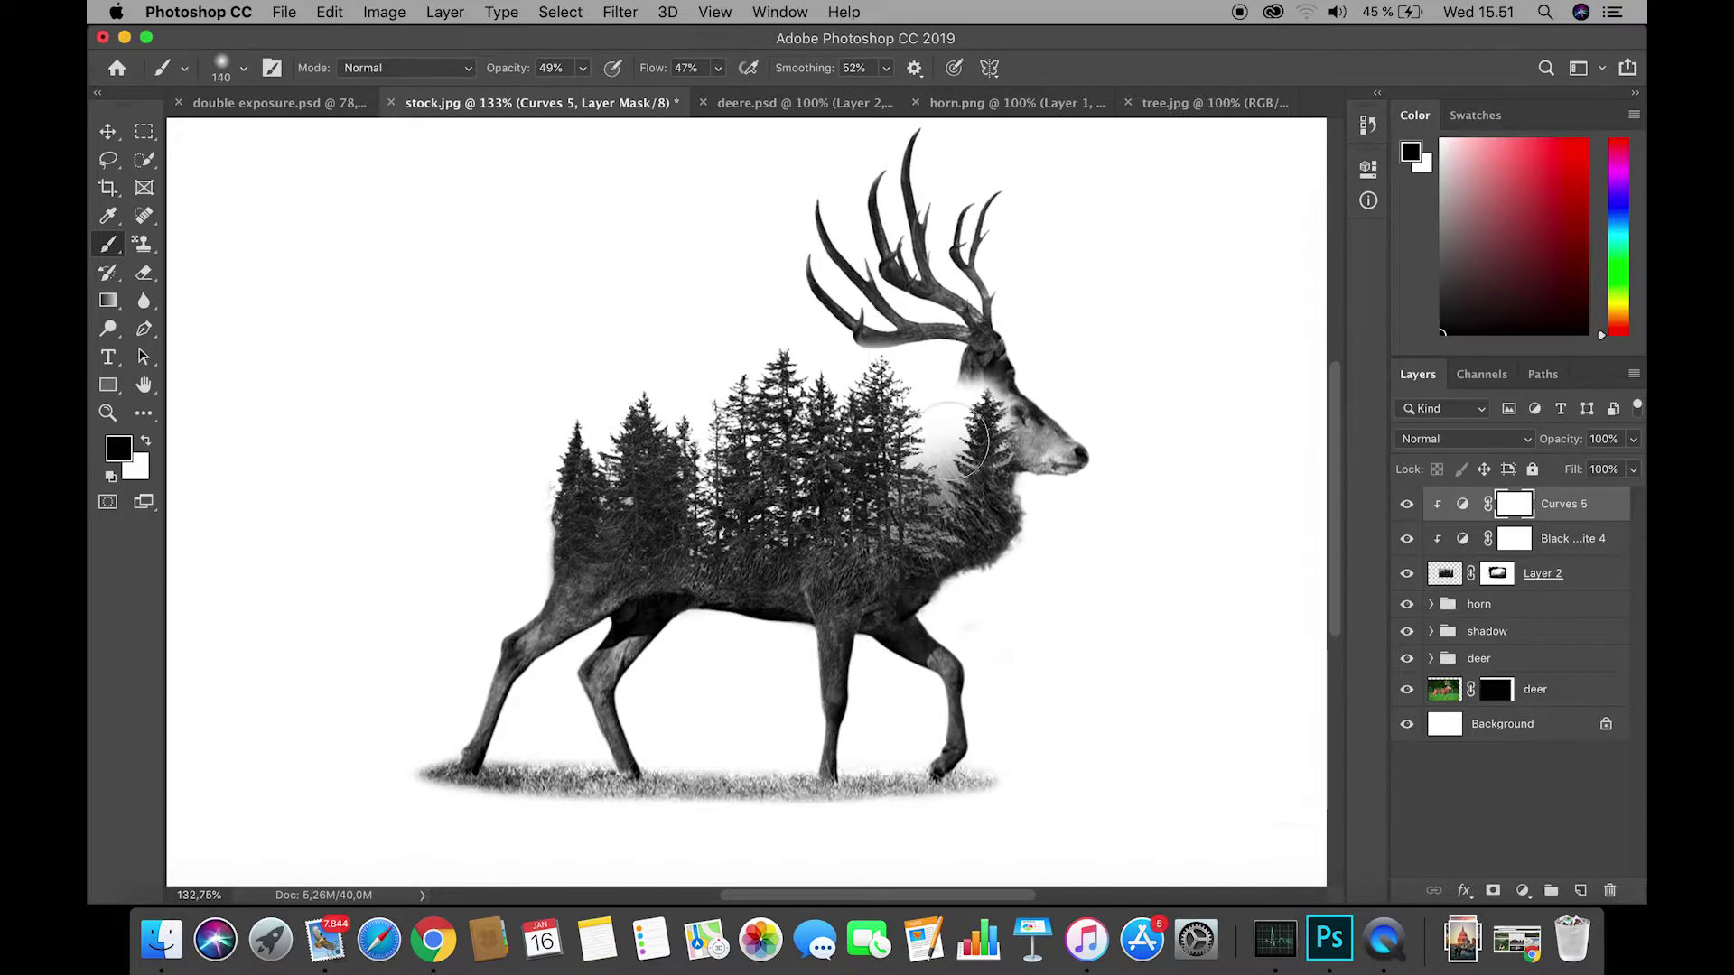
Patch the pale gap behind the tree at the deer's neck on Layer 2's image with a copy of that tree, then deselect.
{"action": "mouse_move", "coordinate": [927, 529]}
{"action": "left_mouse_down"}
{"action": "mouse_move", "coordinate": [987, 565]}
{"action": "mouse_move", "coordinate": [987, 538]}
{"action": "left_mouse_up"}
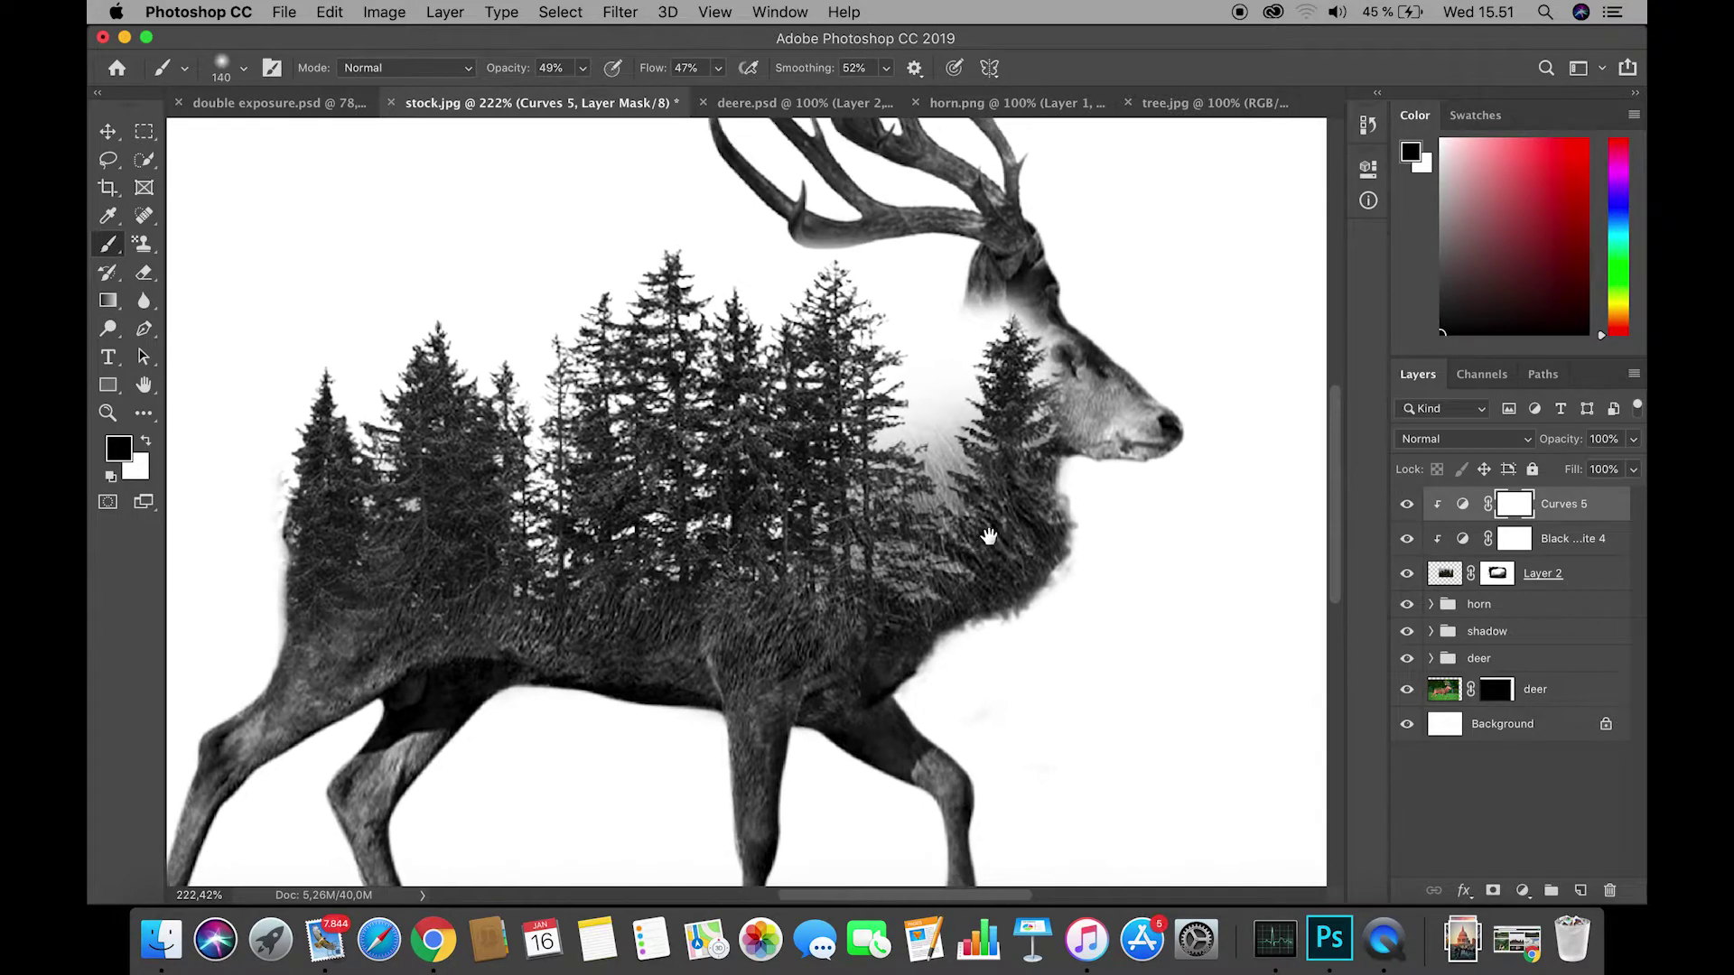
{"action": "left_click_drag", "start_coordinate": [1035, 450], "coordinate": [989, 459]}
{"action": "left_click", "coordinate": [108, 132]}
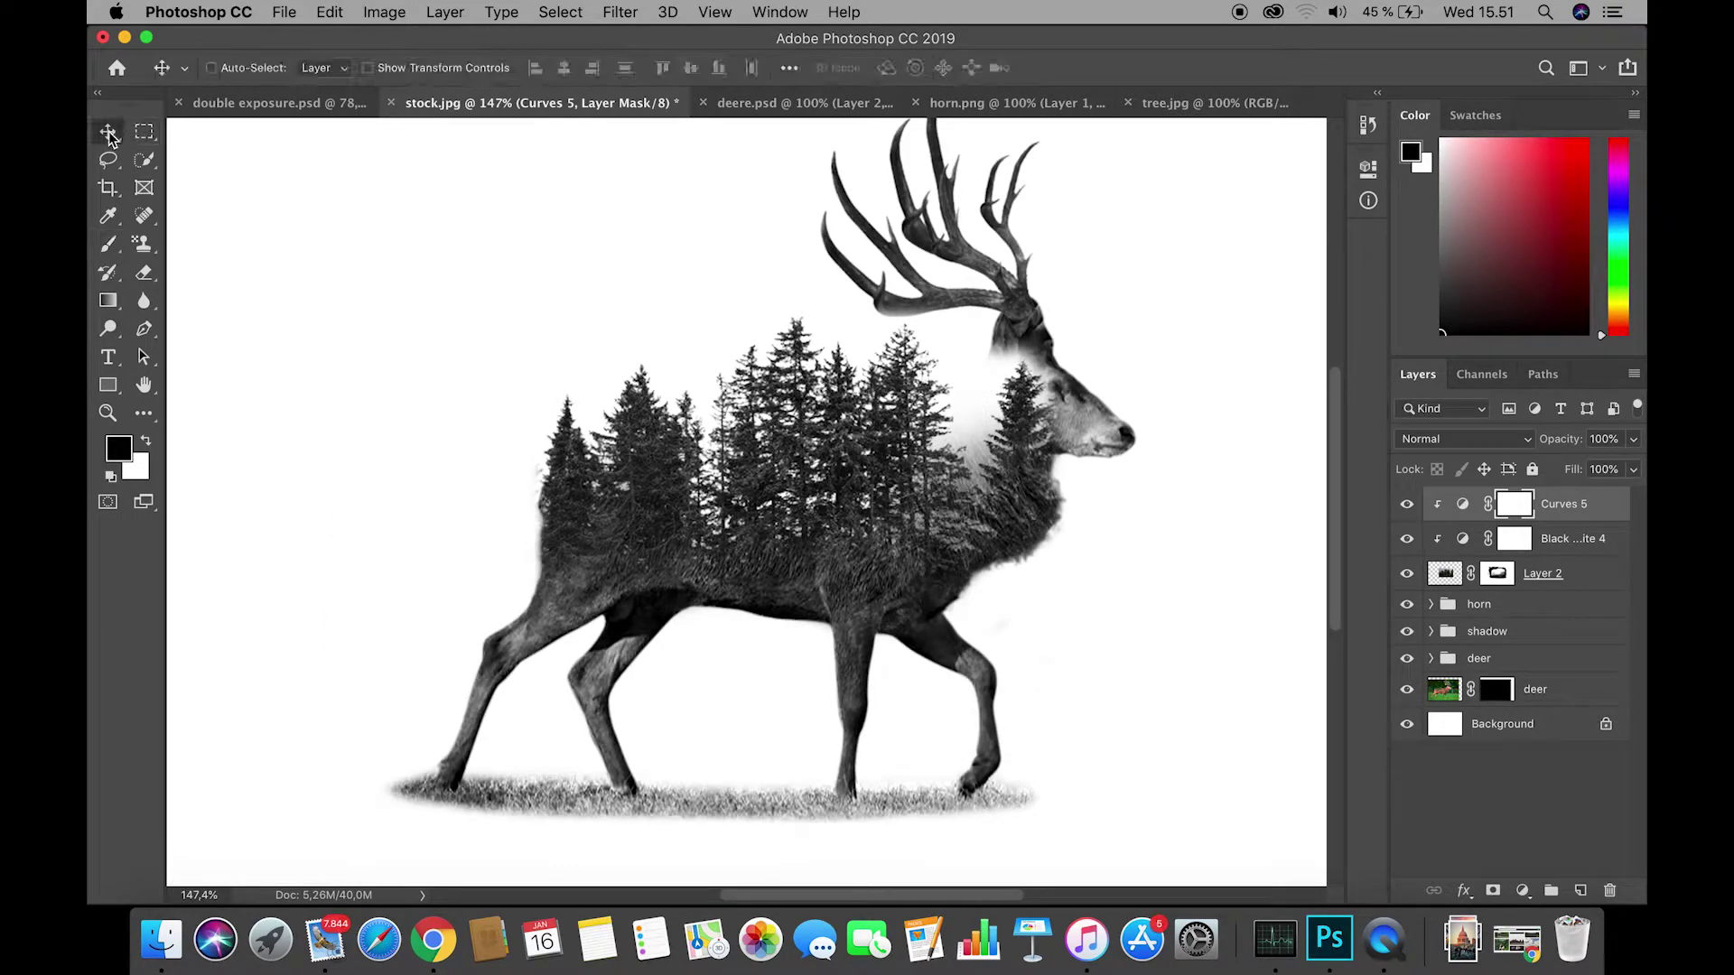
{"action": "left_click", "coordinate": [1489, 582]}
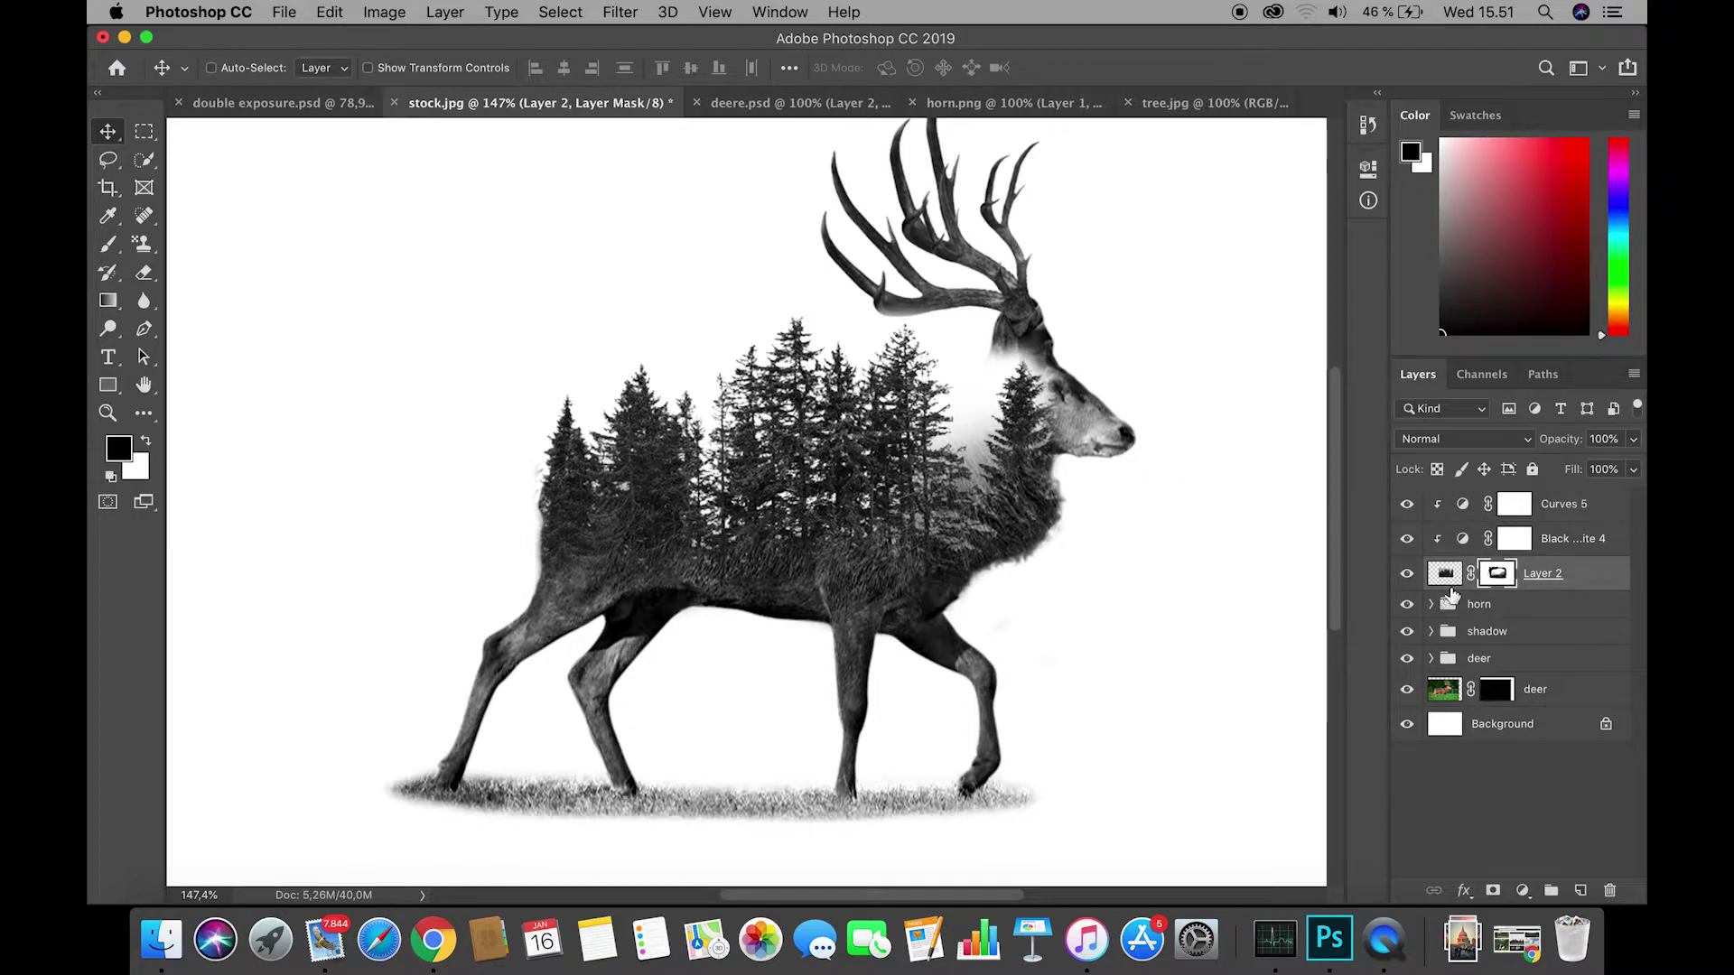
{"action": "left_click", "coordinate": [1441, 575]}
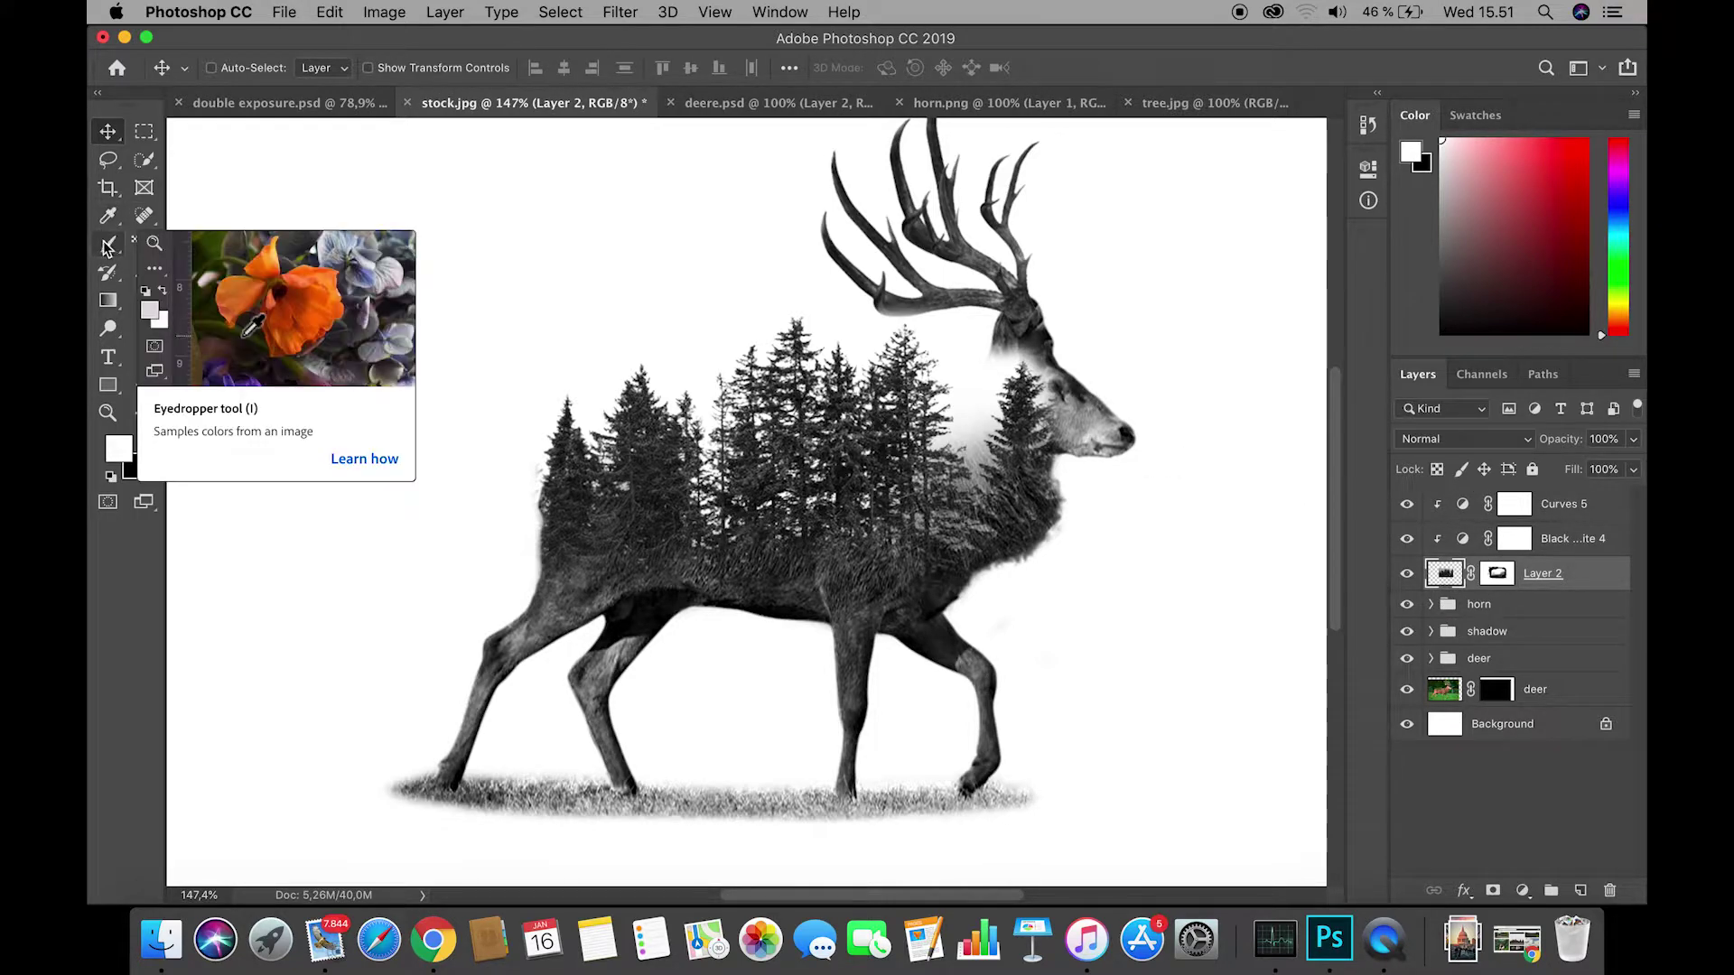
{"action": "left_click", "coordinate": [144, 215]}
{"action": "left_click", "coordinate": [242, 256]}
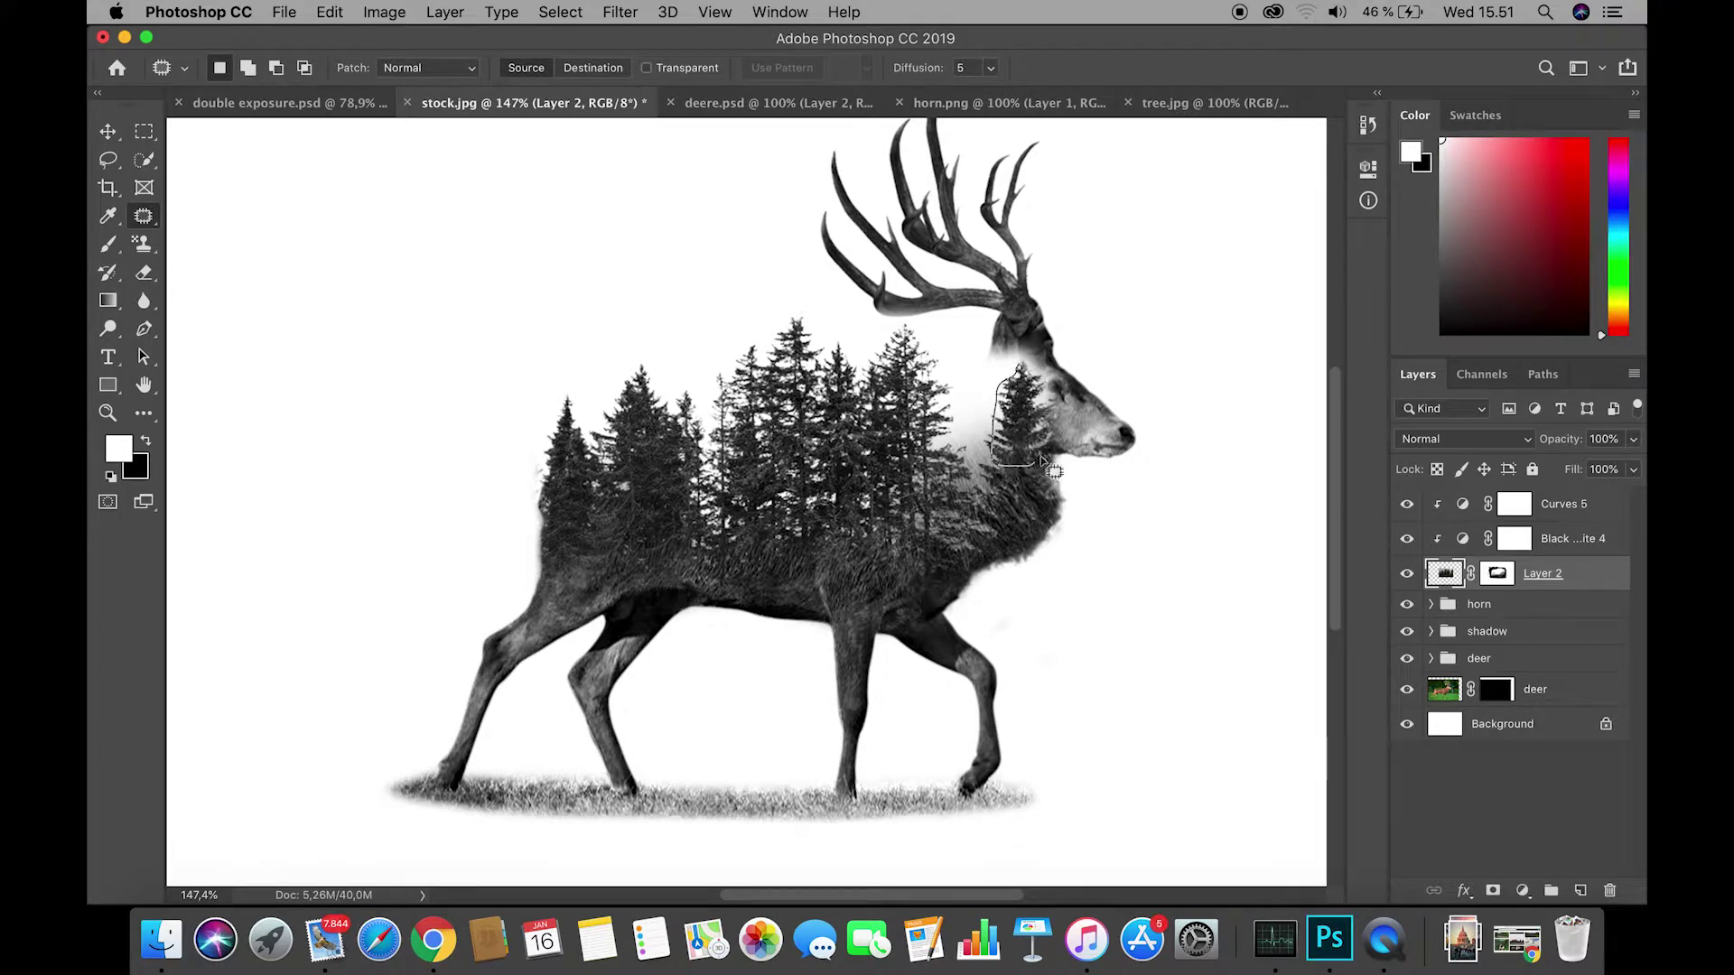
{"action": "left_click_drag", "start_coordinate": [1026, 363], "coordinate": [1022, 359]}
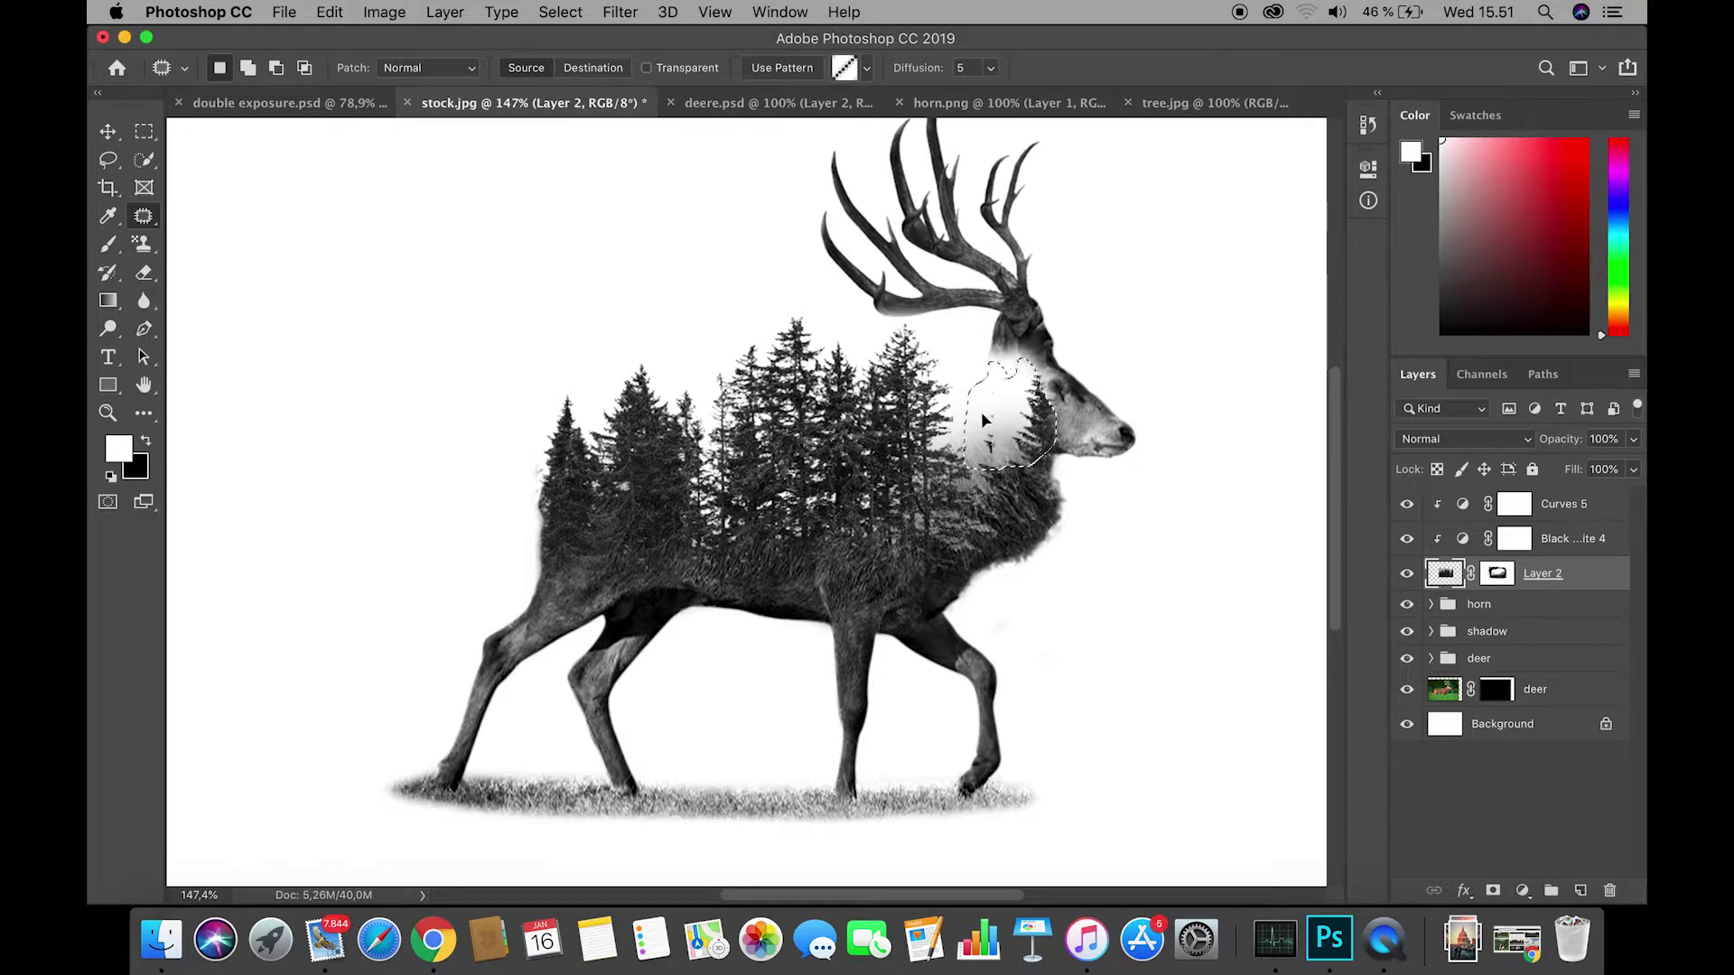
{"action": "left_click", "coordinate": [1066, 421]}
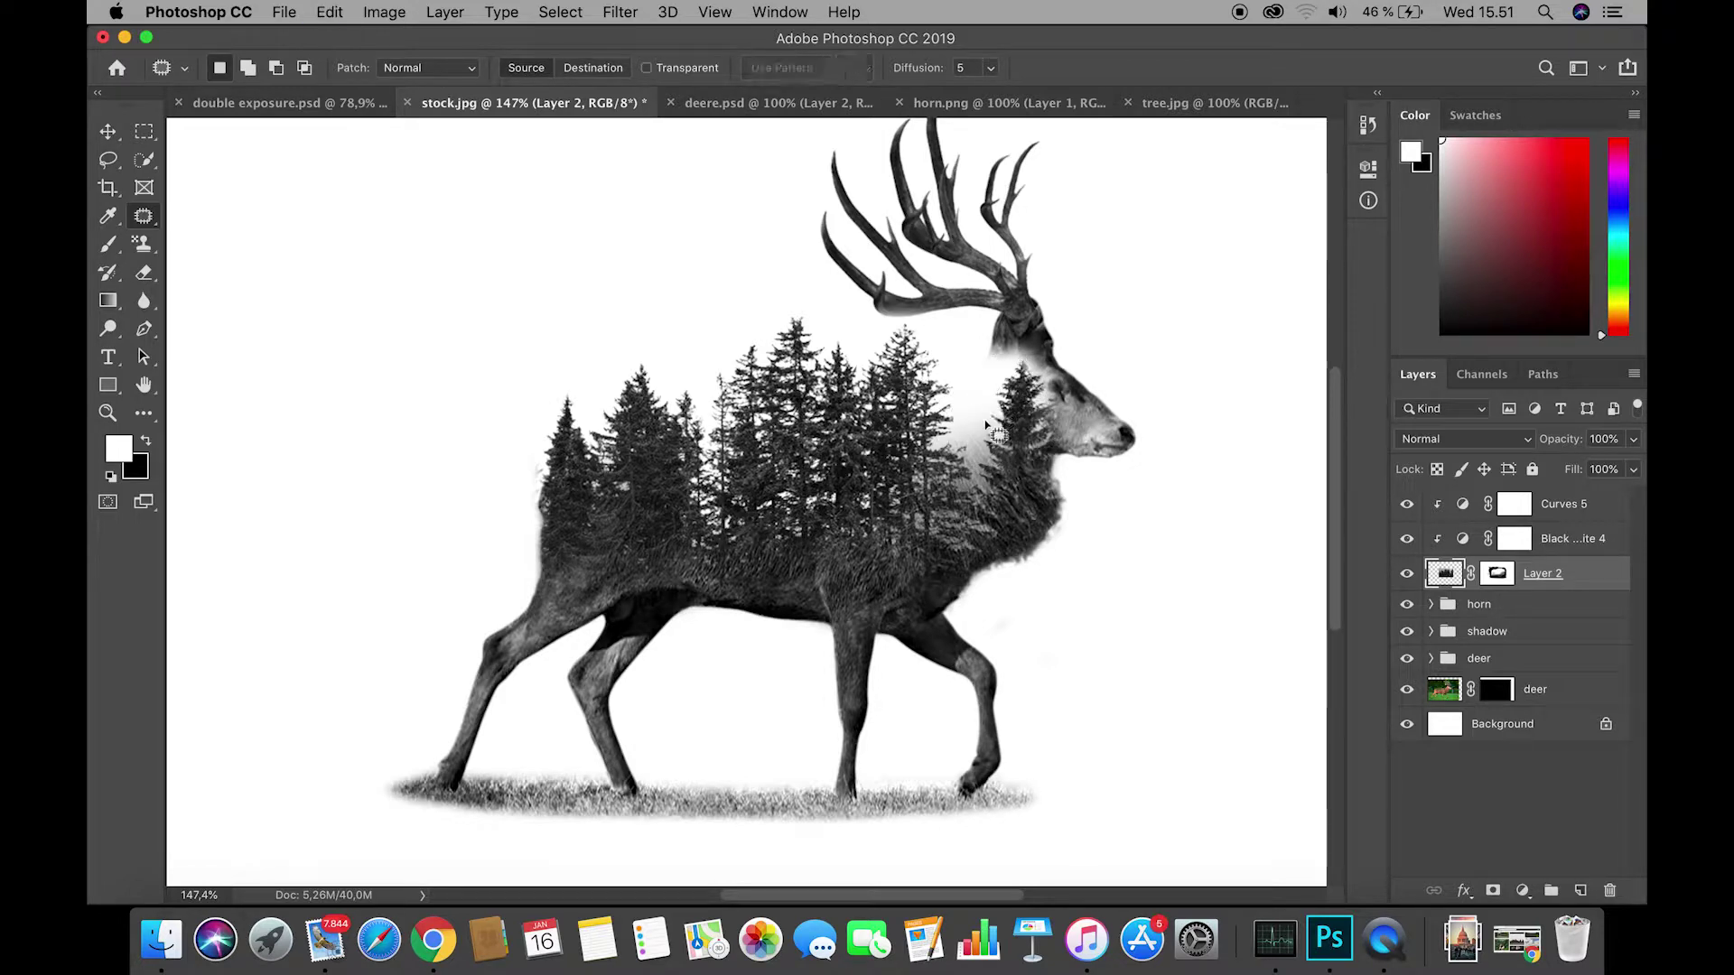
{"action": "mouse_move", "coordinate": [947, 398]}
{"action": "left_mouse_down"}
{"action": "mouse_move", "coordinate": [979, 350]}
{"action": "mouse_move", "coordinate": [1005, 437]}
{"action": "mouse_move", "coordinate": [973, 477]}
{"action": "mouse_move", "coordinate": [945, 453]}
{"action": "mouse_move", "coordinate": [1021, 422]}
{"action": "left_mouse_up"}
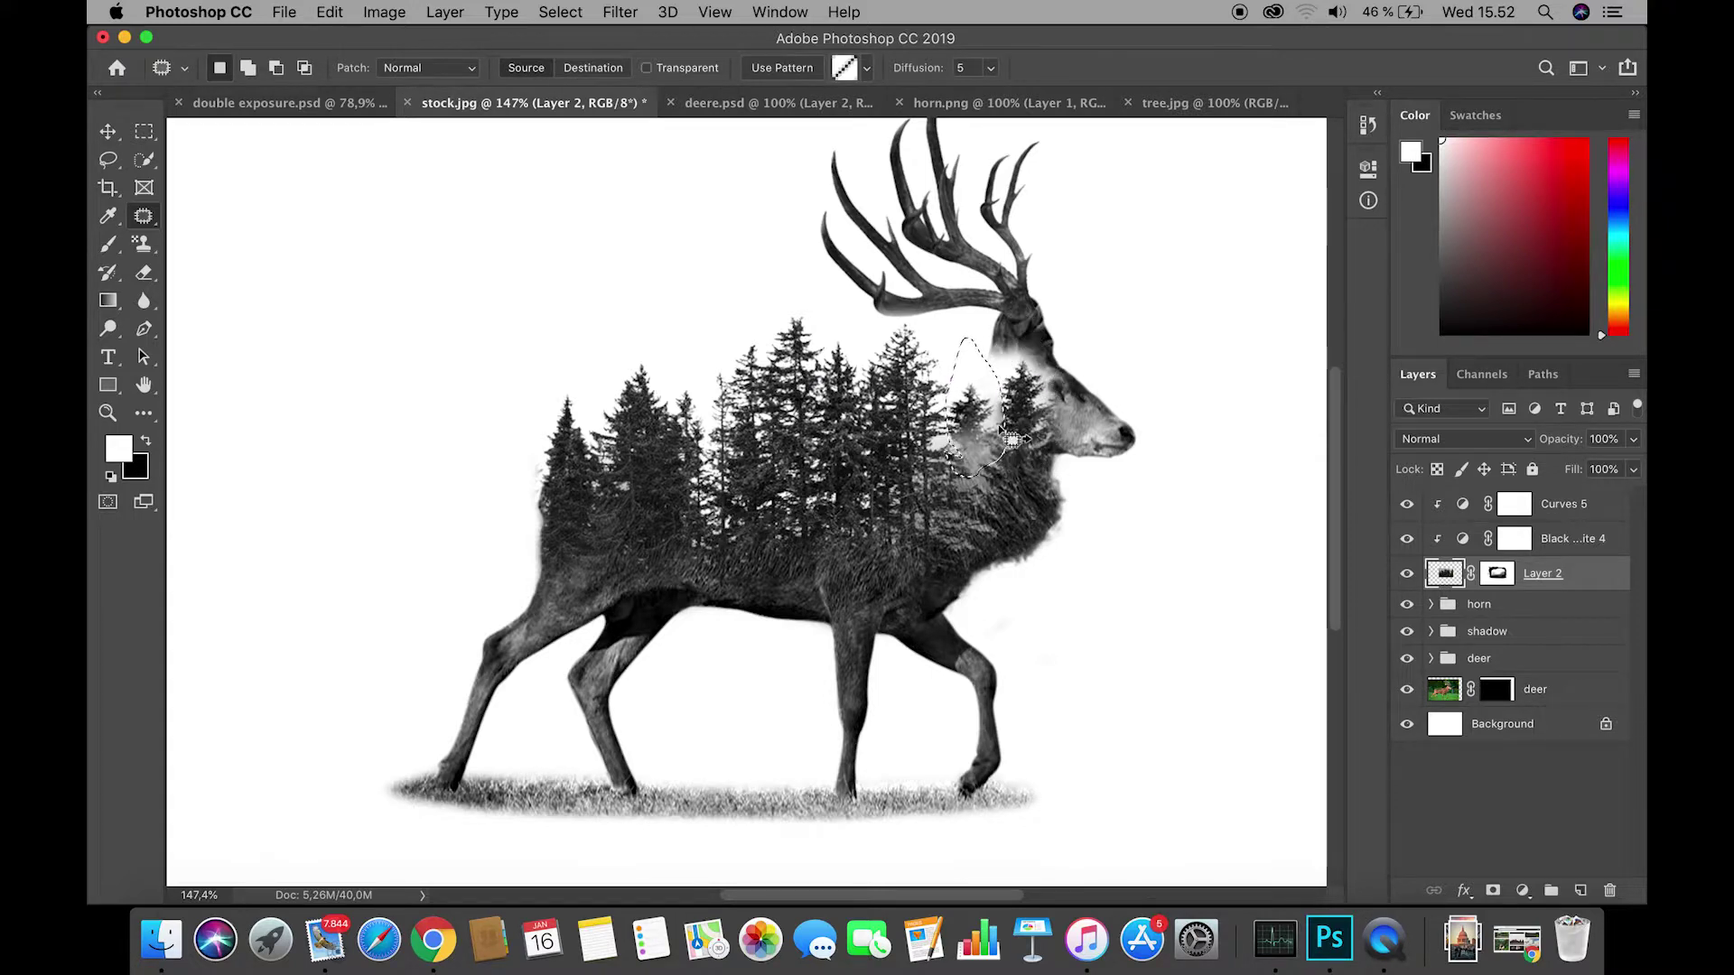
{"action": "key", "text": "super+d"}
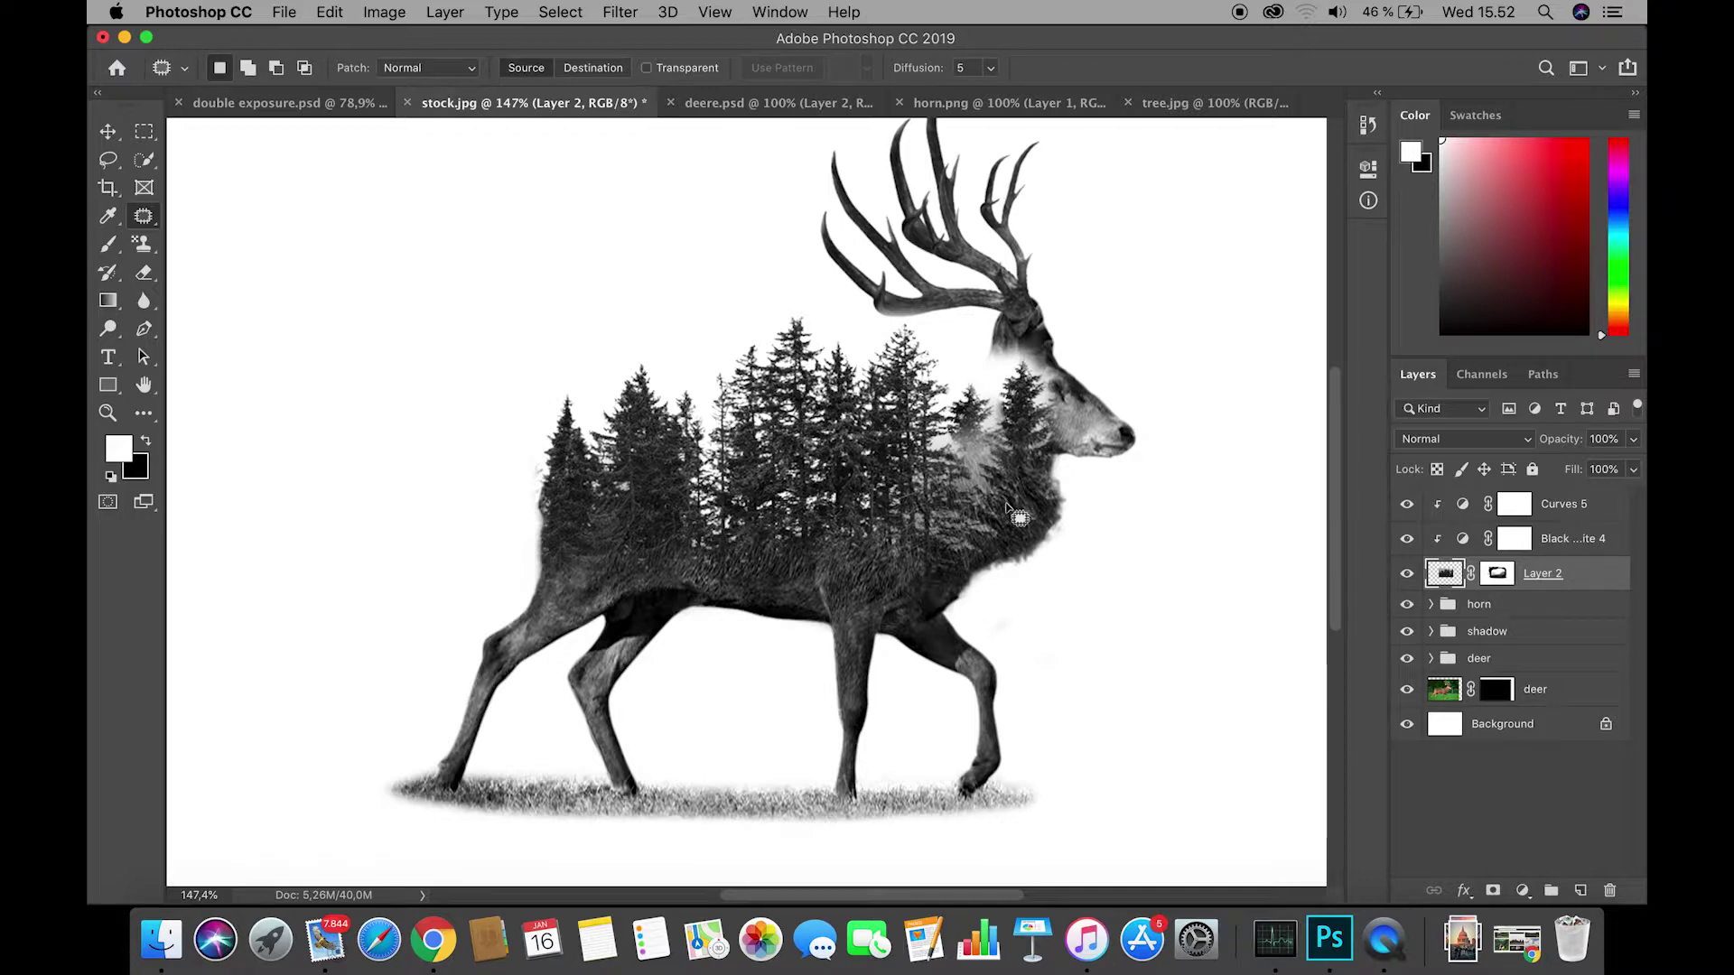
Try to patch the sky gap between the rear trees on Layer 2 with the tree beside the deer's head.
{"action": "mouse_move", "coordinate": [727, 390]}
{"action": "left_mouse_down"}
{"action": "mouse_move", "coordinate": [686, 372]}
{"action": "mouse_move", "coordinate": [689, 390]}
{"action": "mouse_move", "coordinate": [1002, 434]}
{"action": "mouse_move", "coordinate": [990, 408]}
{"action": "mouse_move", "coordinate": [1046, 391]}
{"action": "left_mouse_up"}
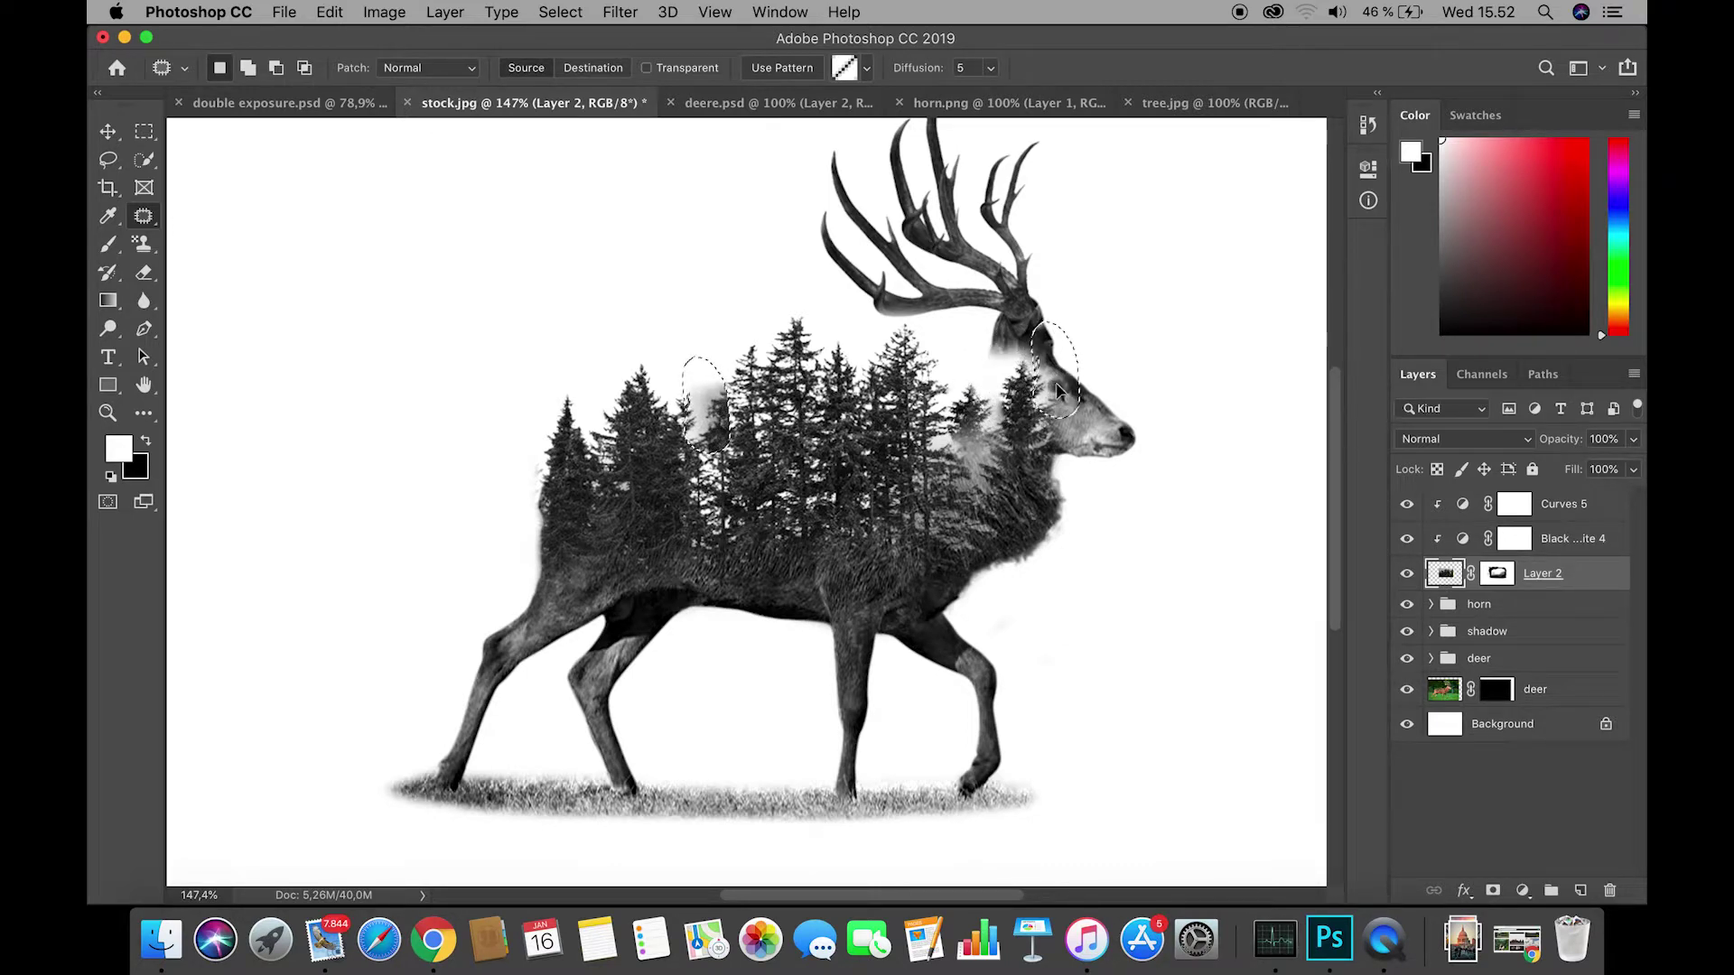
{"action": "mouse_move", "coordinate": [580, 434]}
{"action": "left_mouse_down"}
{"action": "mouse_move", "coordinate": [579, 383]}
{"action": "mouse_move", "coordinate": [559, 427]}
{"action": "left_mouse_up"}
{"action": "key", "text": "super+d"}
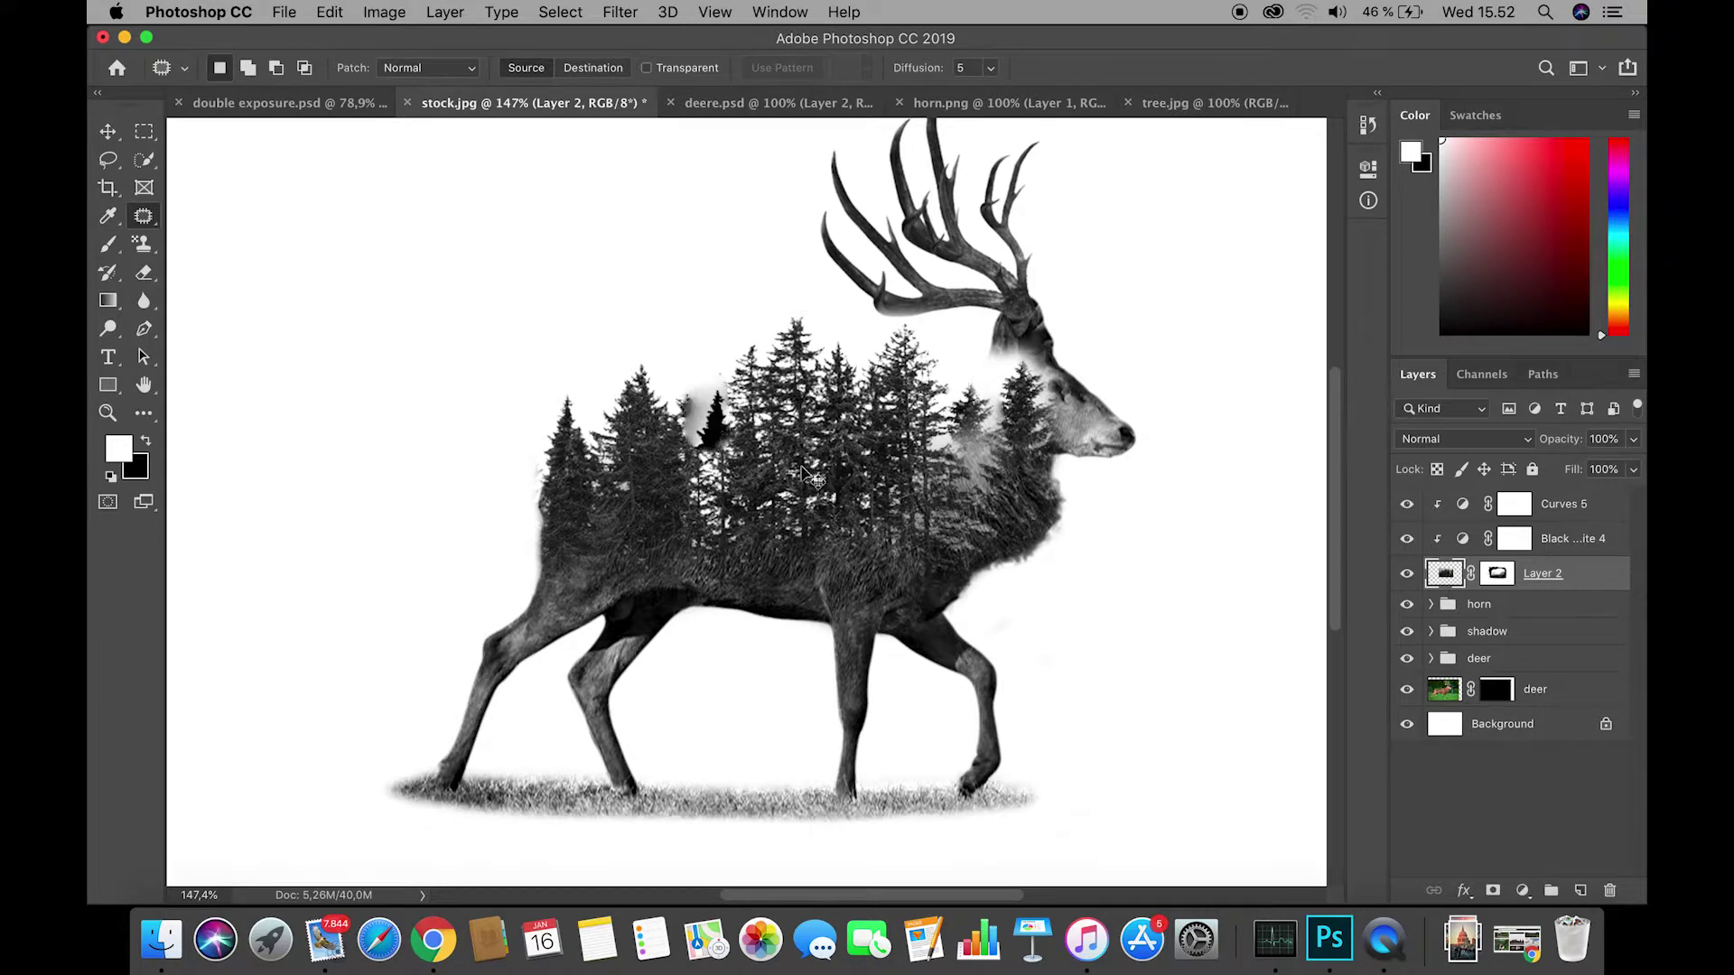
{"action": "left_click_drag", "start_coordinate": [714, 450], "coordinate": [739, 442]}
{"action": "left_click_drag", "start_coordinate": [1073, 410], "coordinate": [1048, 384]}
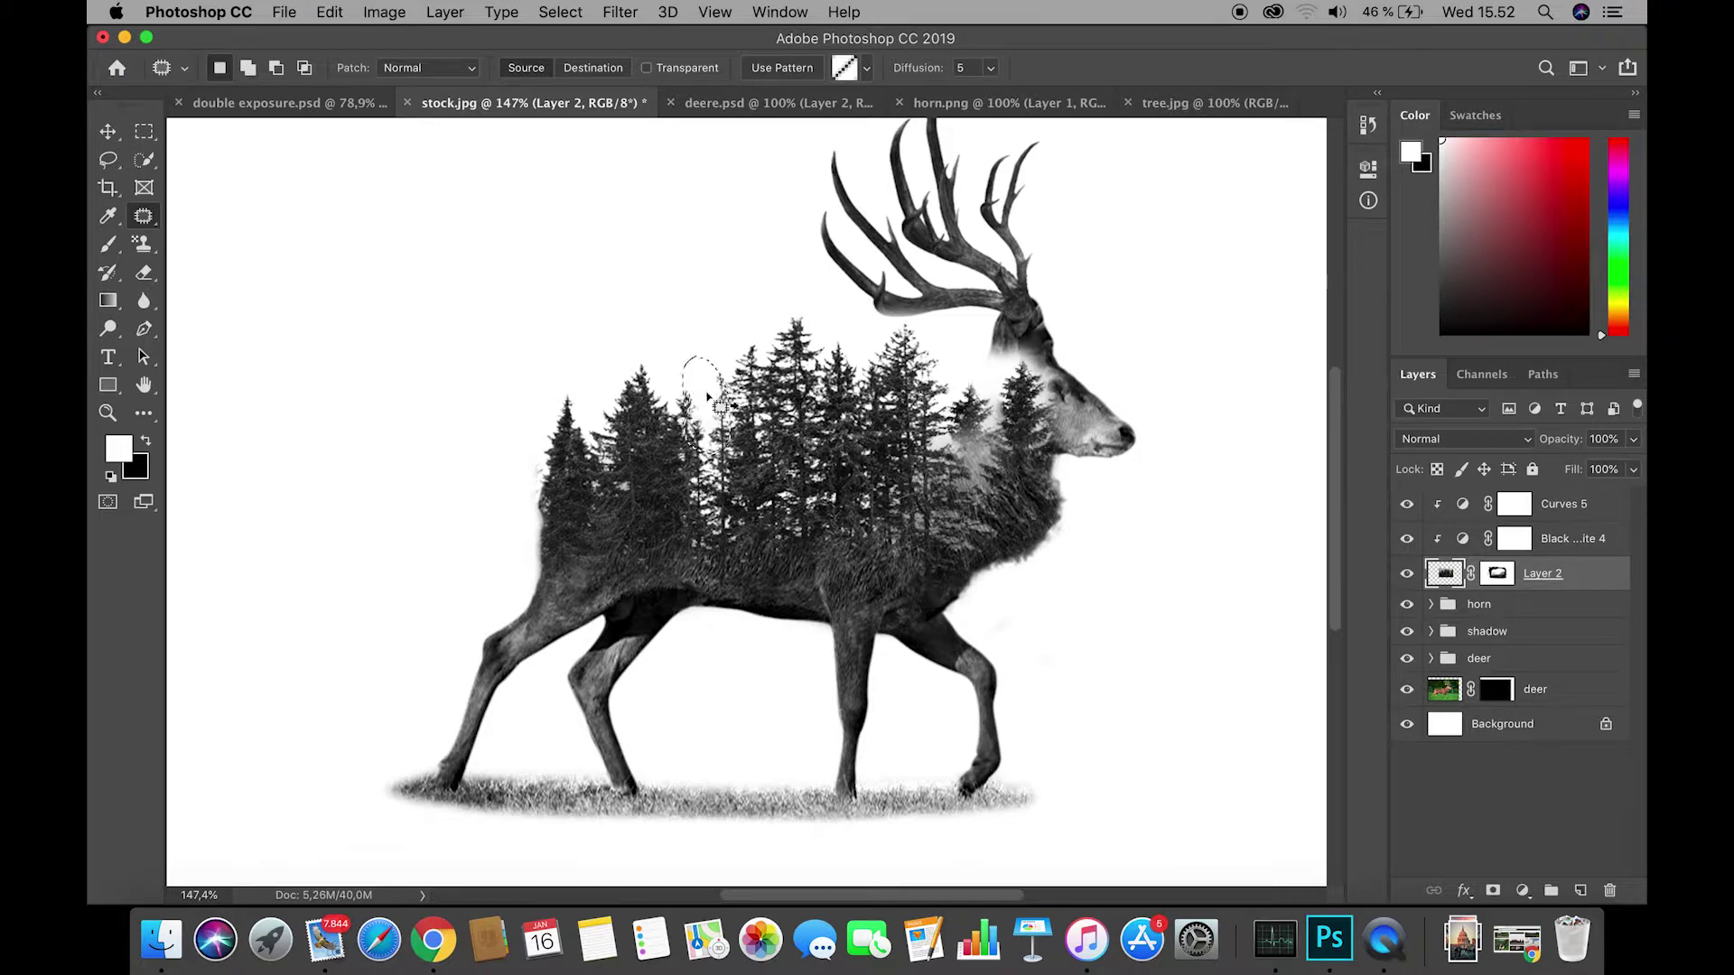
{"action": "left_click_drag", "start_coordinate": [978, 348], "coordinate": [988, 360]}
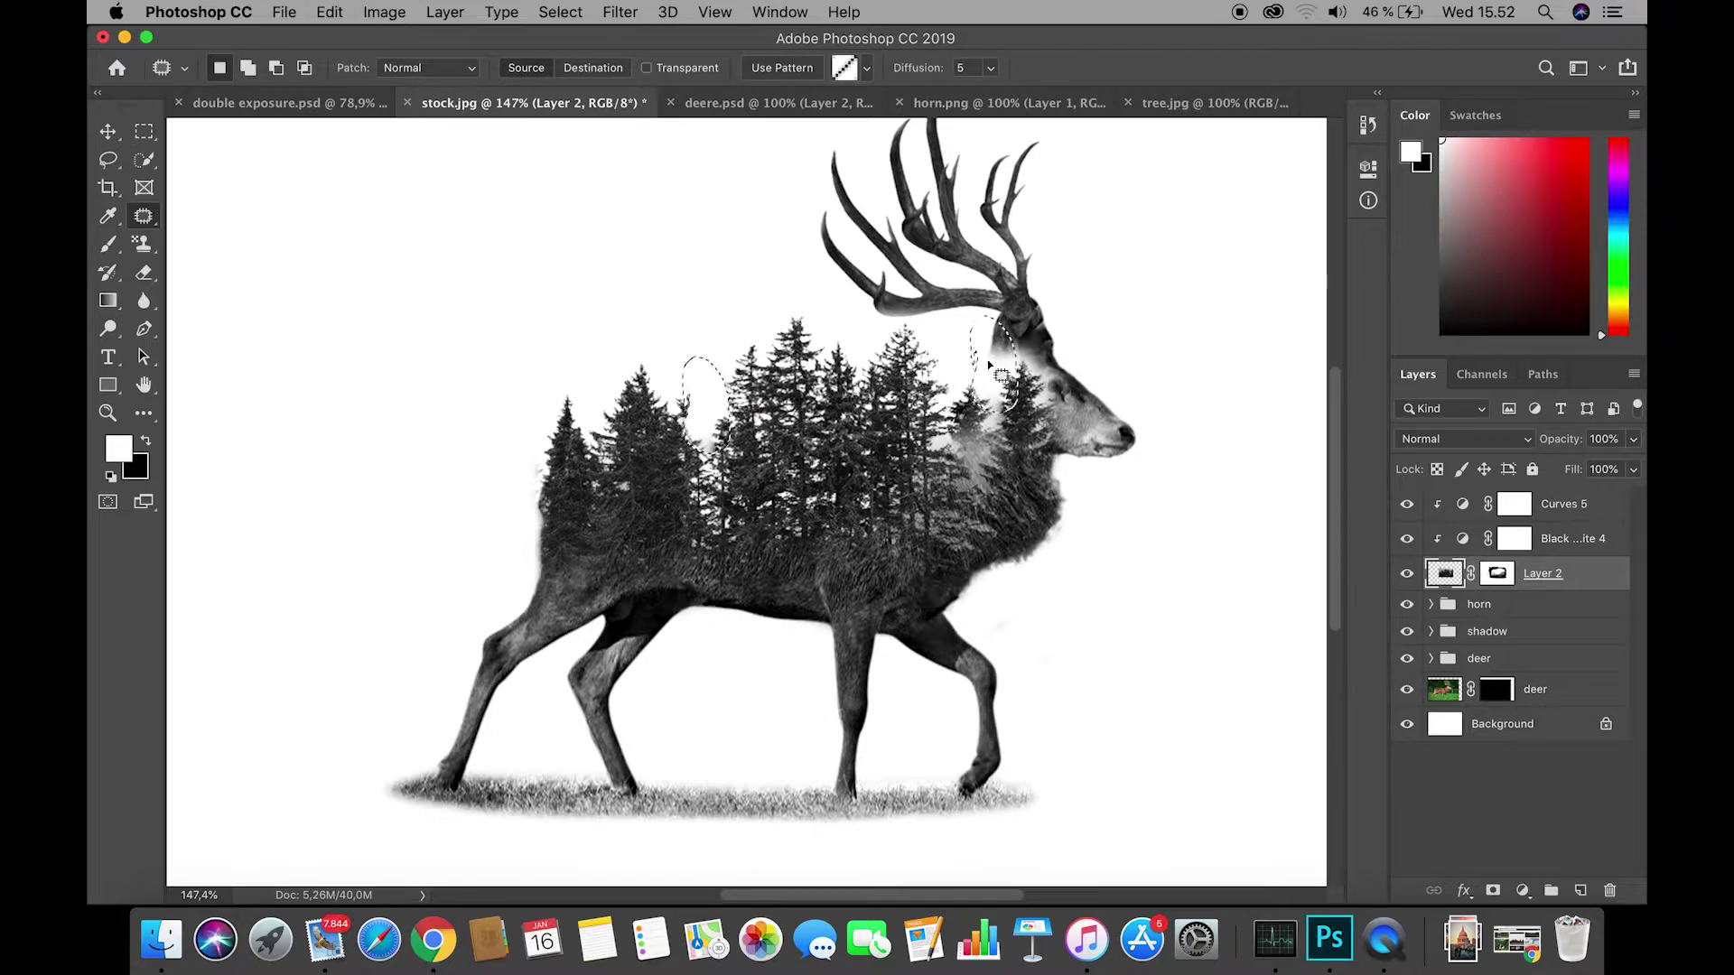
{"action": "key", "text": "super+d"}
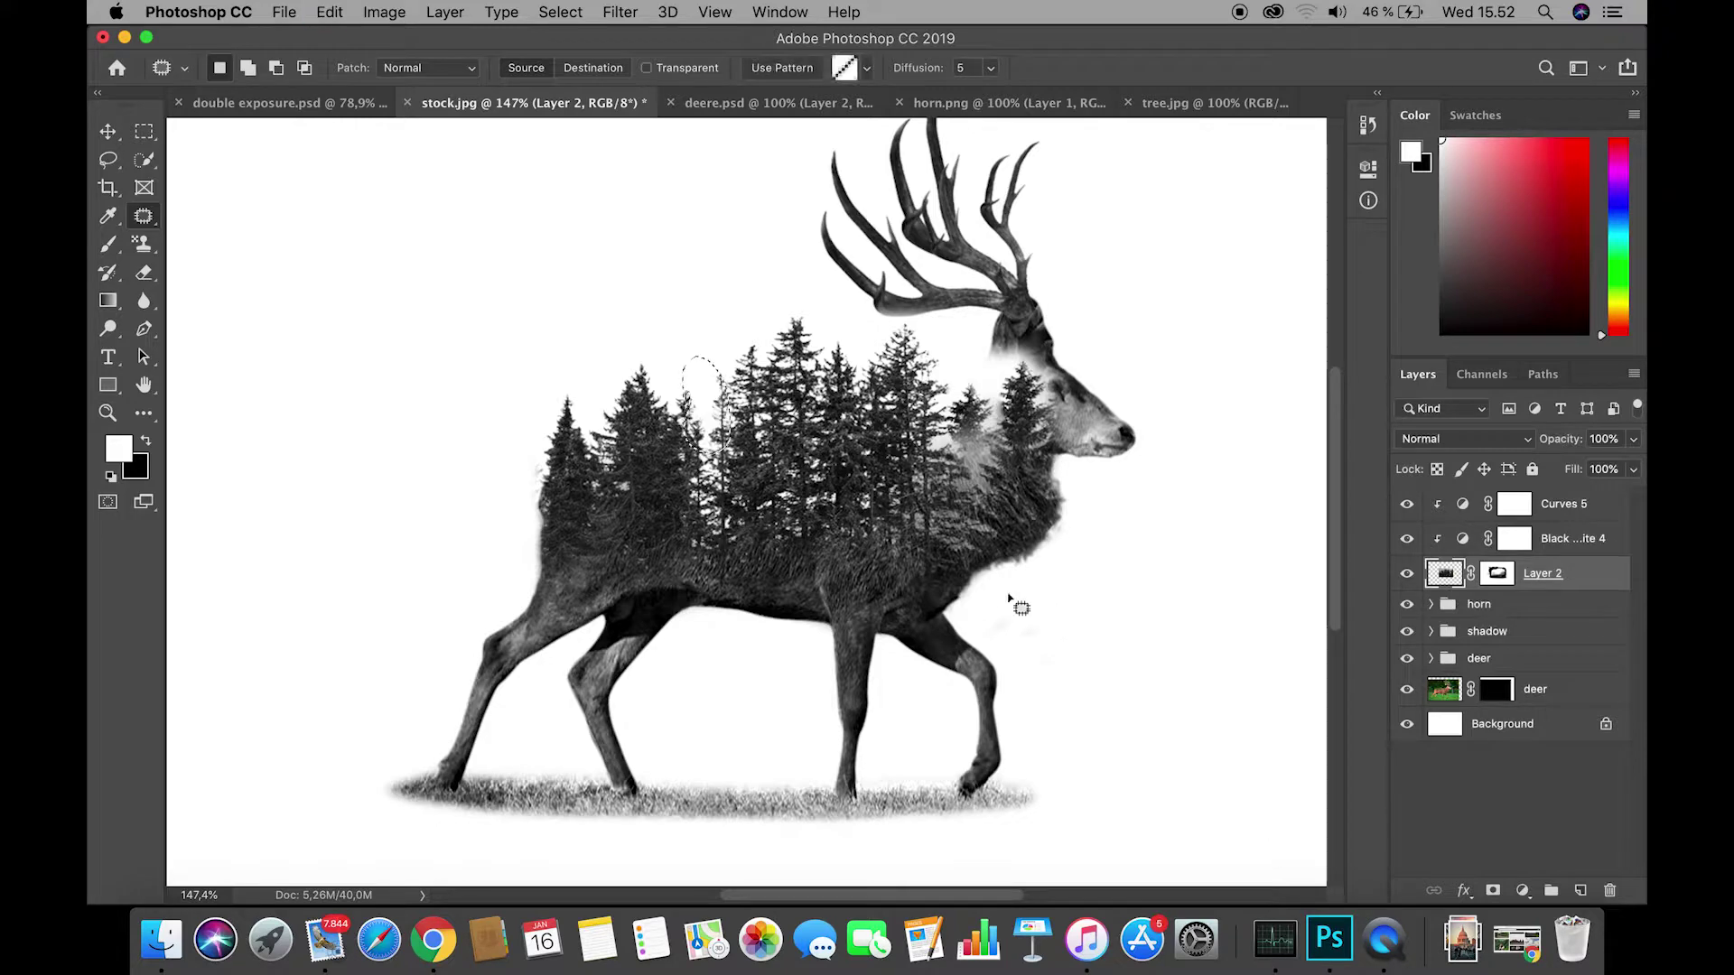
Reveal the deer's lower ear and upper neck edge on Layer 2's mask with a soft 46 px black brush.
{"action": "scroll", "coordinate": [1053, 439], "scroll_direction": "down", "scroll_amount": 3}
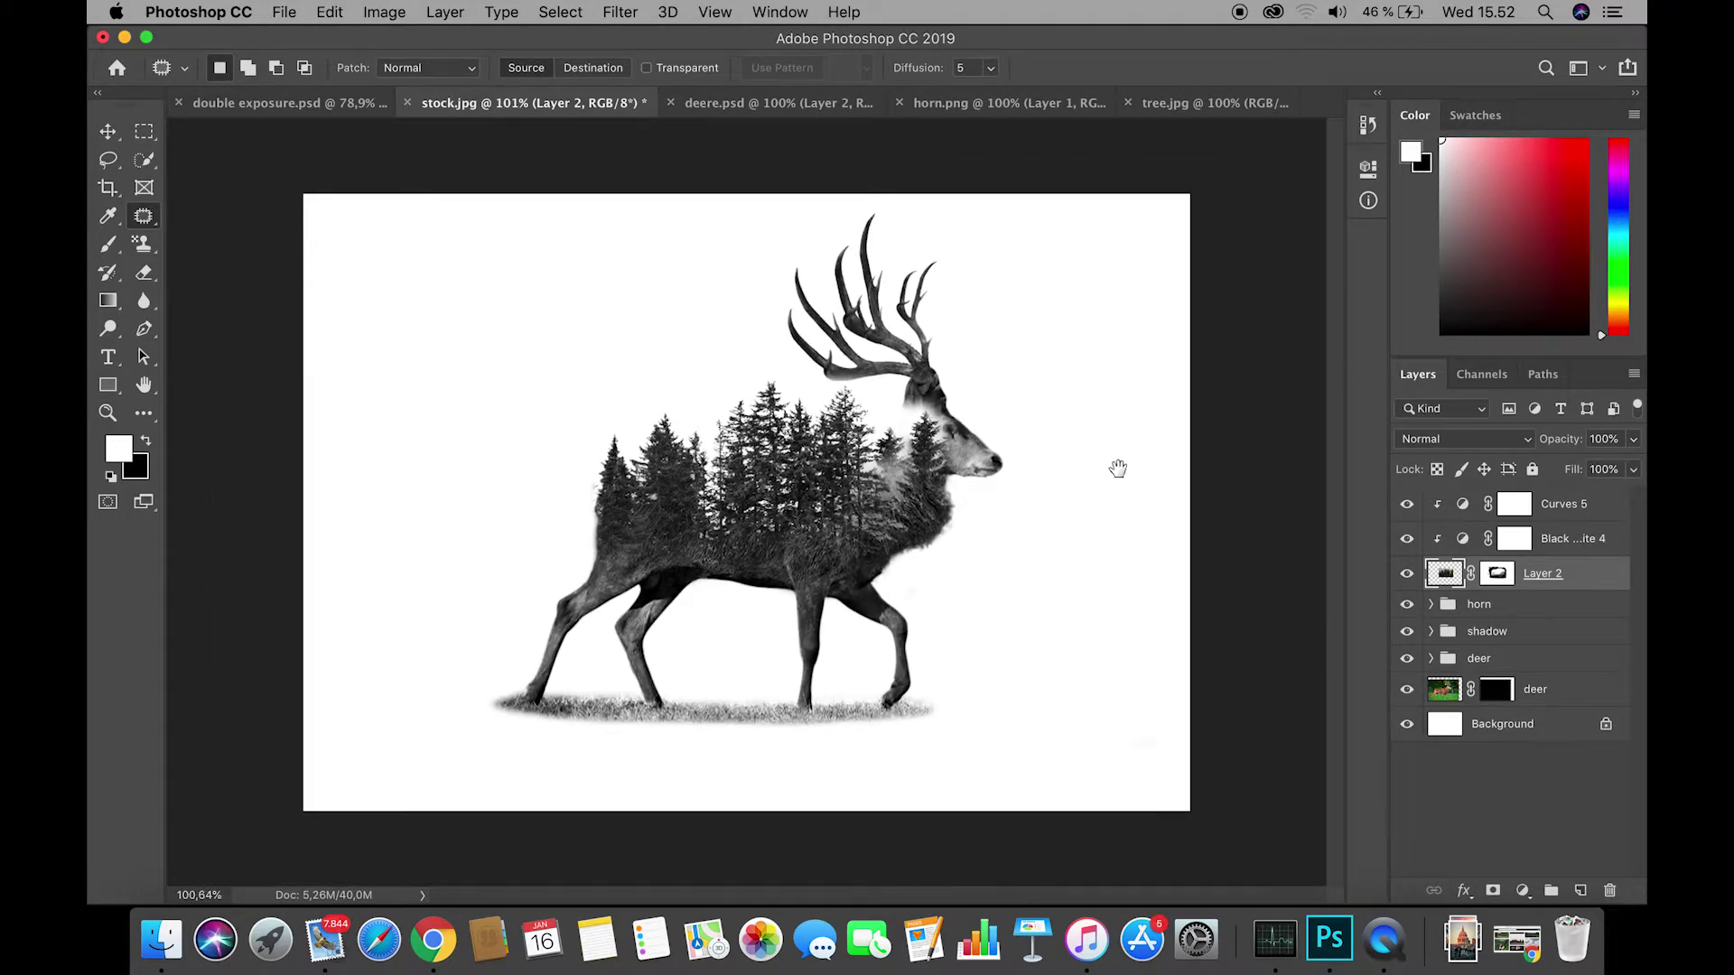
{"action": "left_click", "coordinate": [1499, 574]}
{"action": "key", "text": "b"}
{"action": "key", "text": "x"}
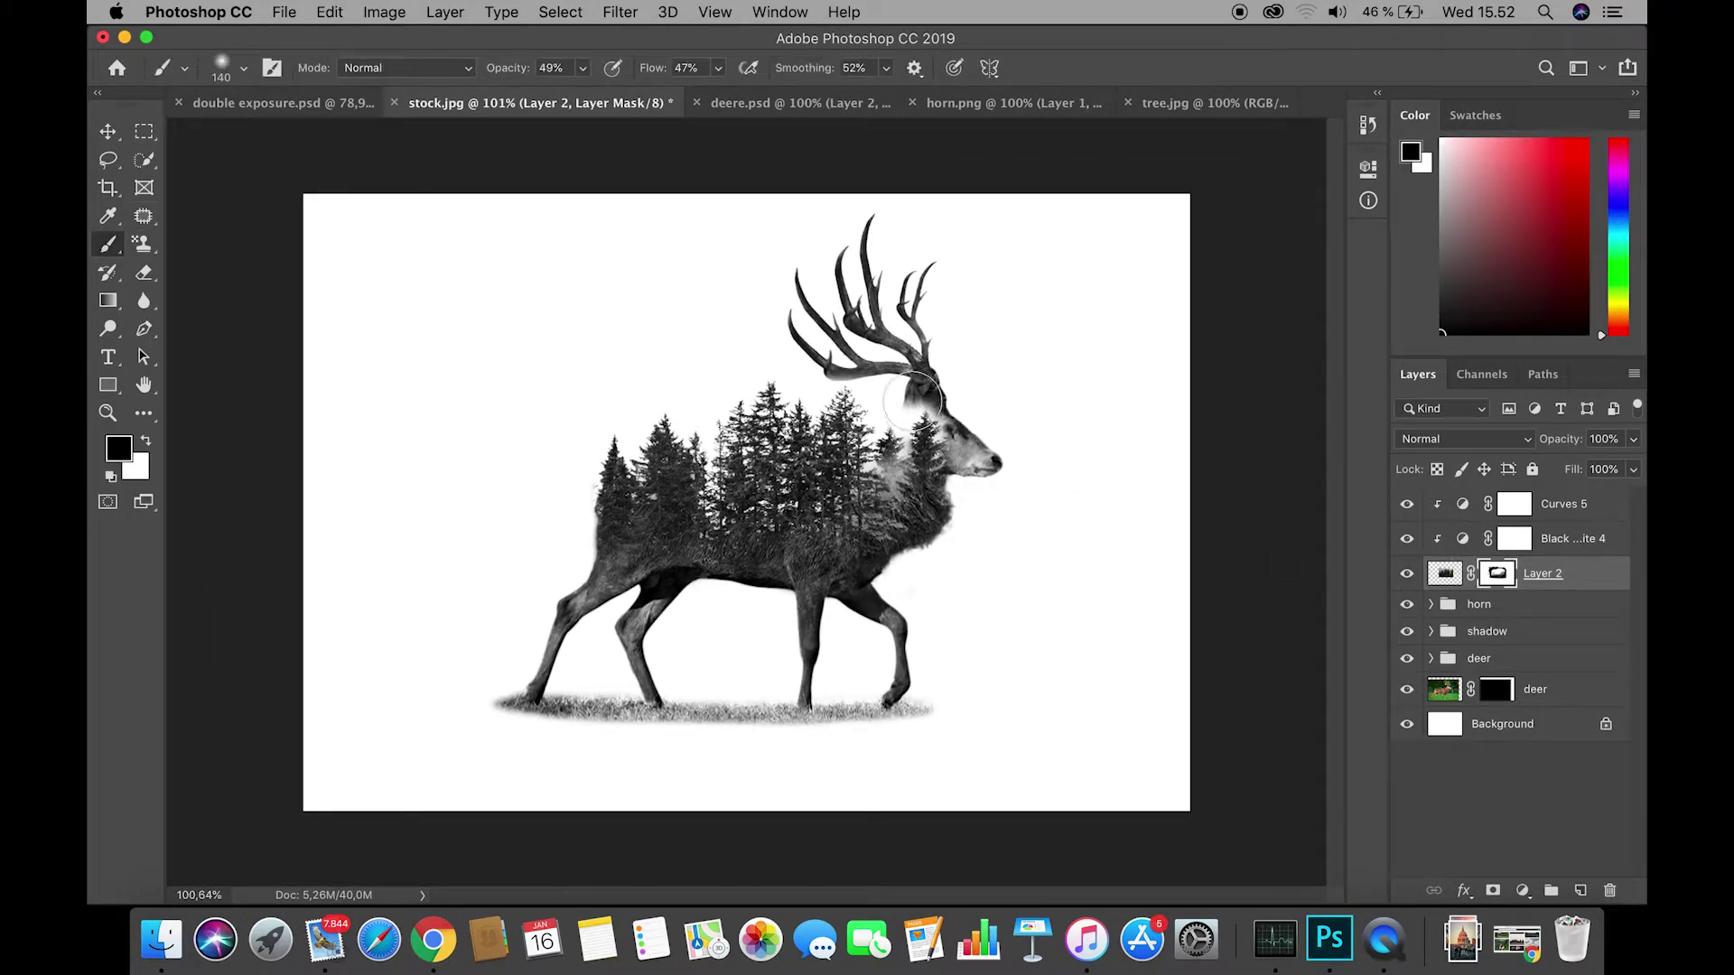
{"action": "scroll", "coordinate": [901, 394], "scroll_direction": "up", "scroll_amount": 5}
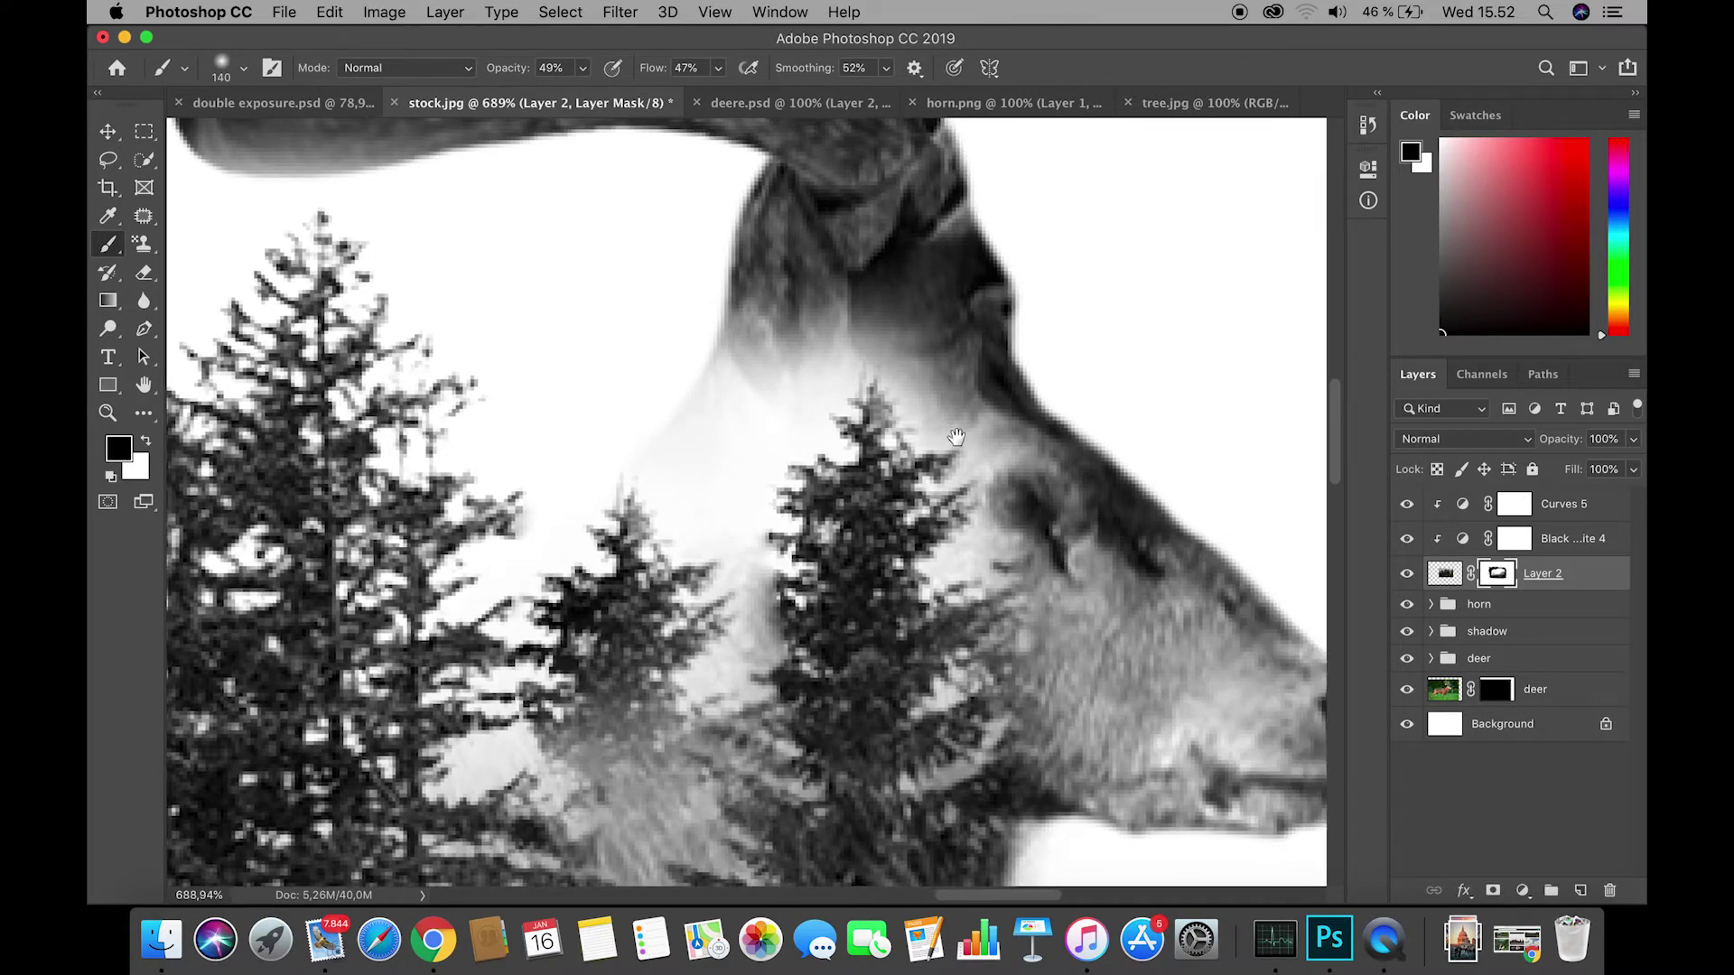
{"action": "key", "text": "p"}
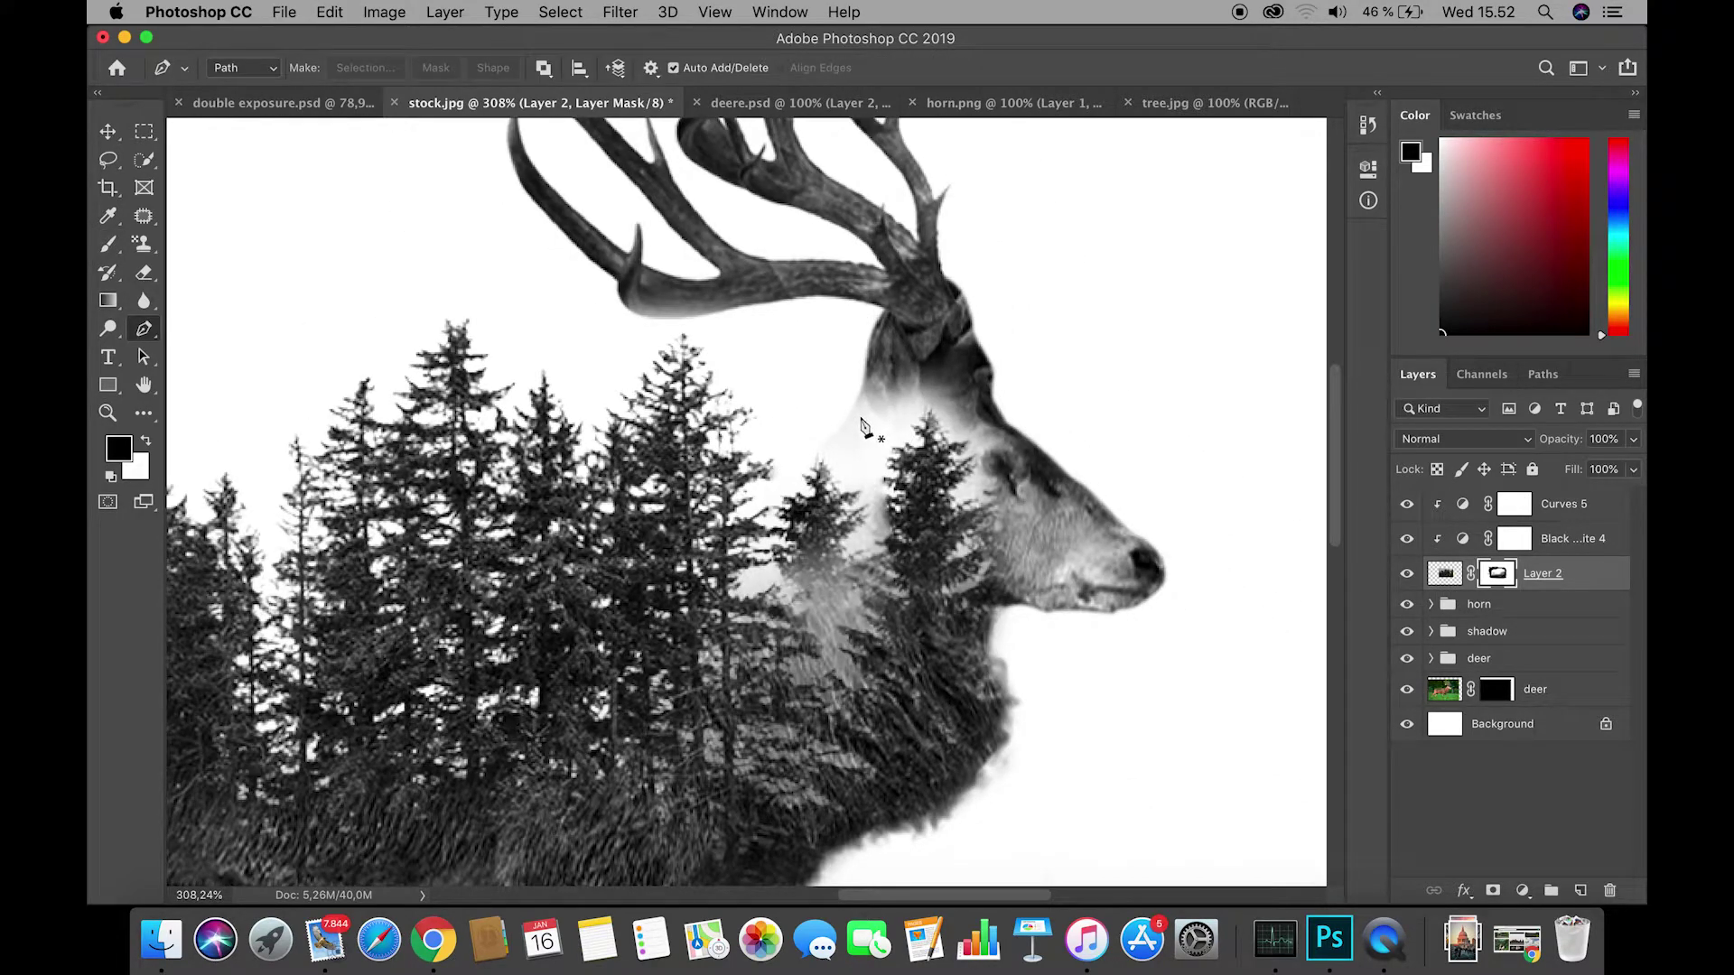
{"action": "key", "text": "b"}
{"action": "right_click", "coordinate": [869, 407]}
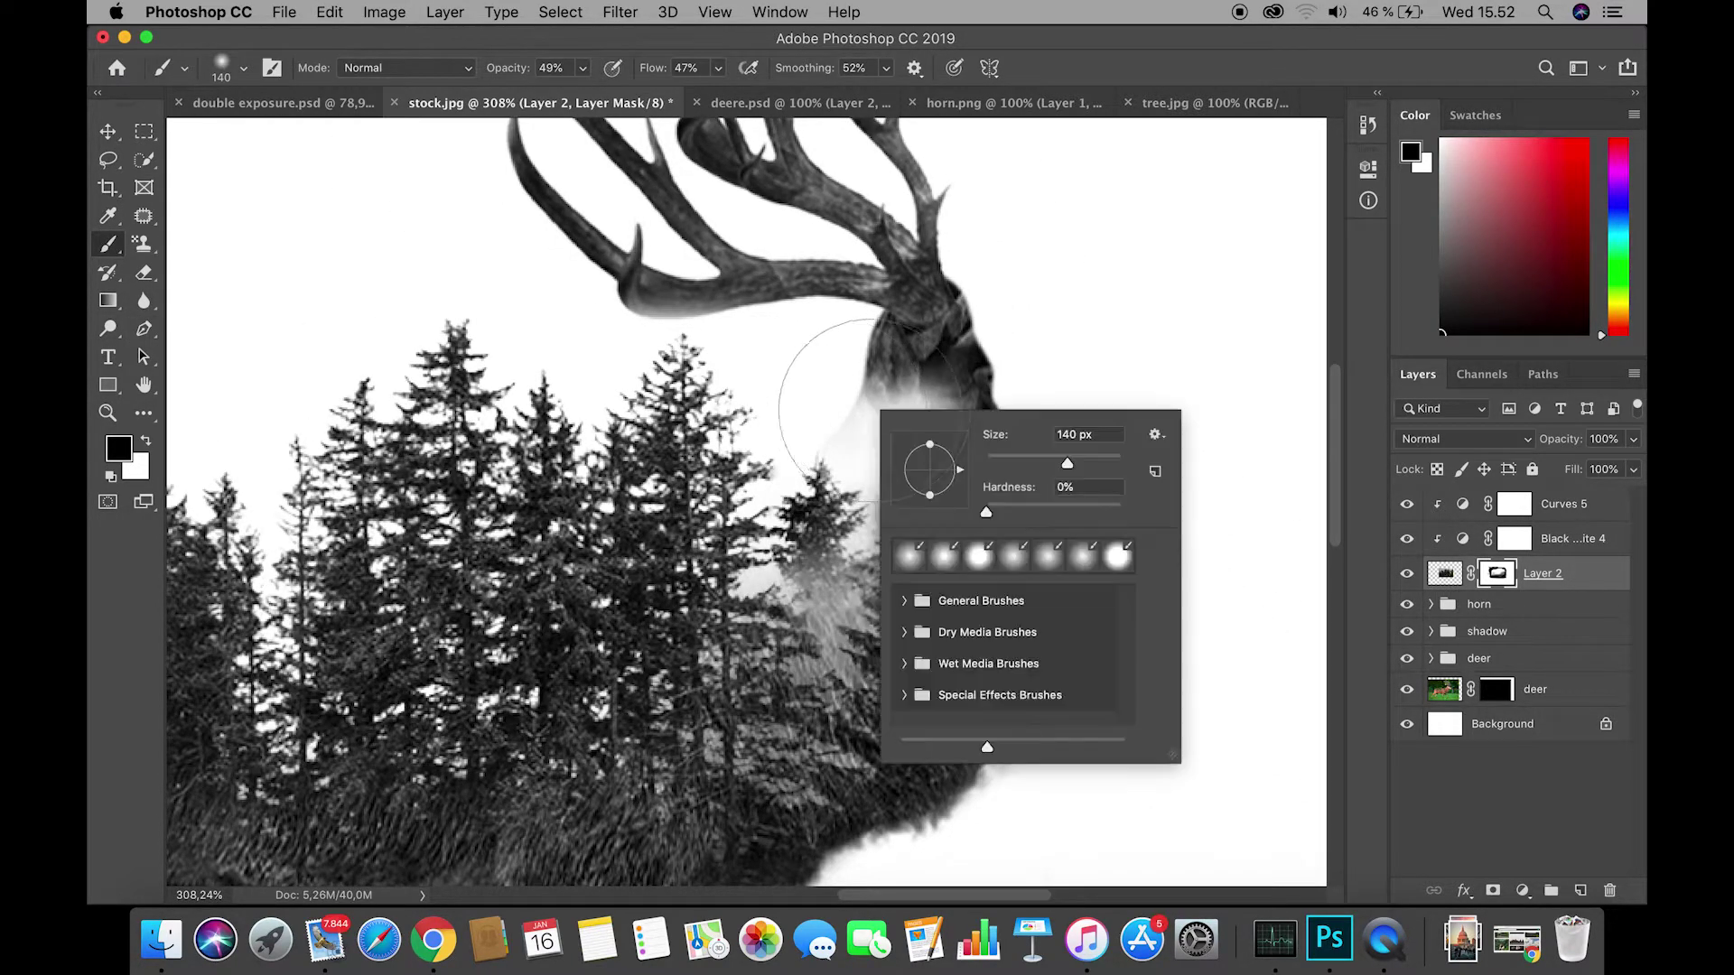
{"action": "left_click_drag", "start_coordinate": [1053, 463], "coordinate": [1024, 471]}
{"action": "mouse_move", "coordinate": [841, 394]}
{"action": "left_mouse_down"}
{"action": "mouse_move", "coordinate": [899, 421]}
{"action": "mouse_move", "coordinate": [943, 370]}
{"action": "mouse_move", "coordinate": [993, 478]}
{"action": "left_mouse_up"}
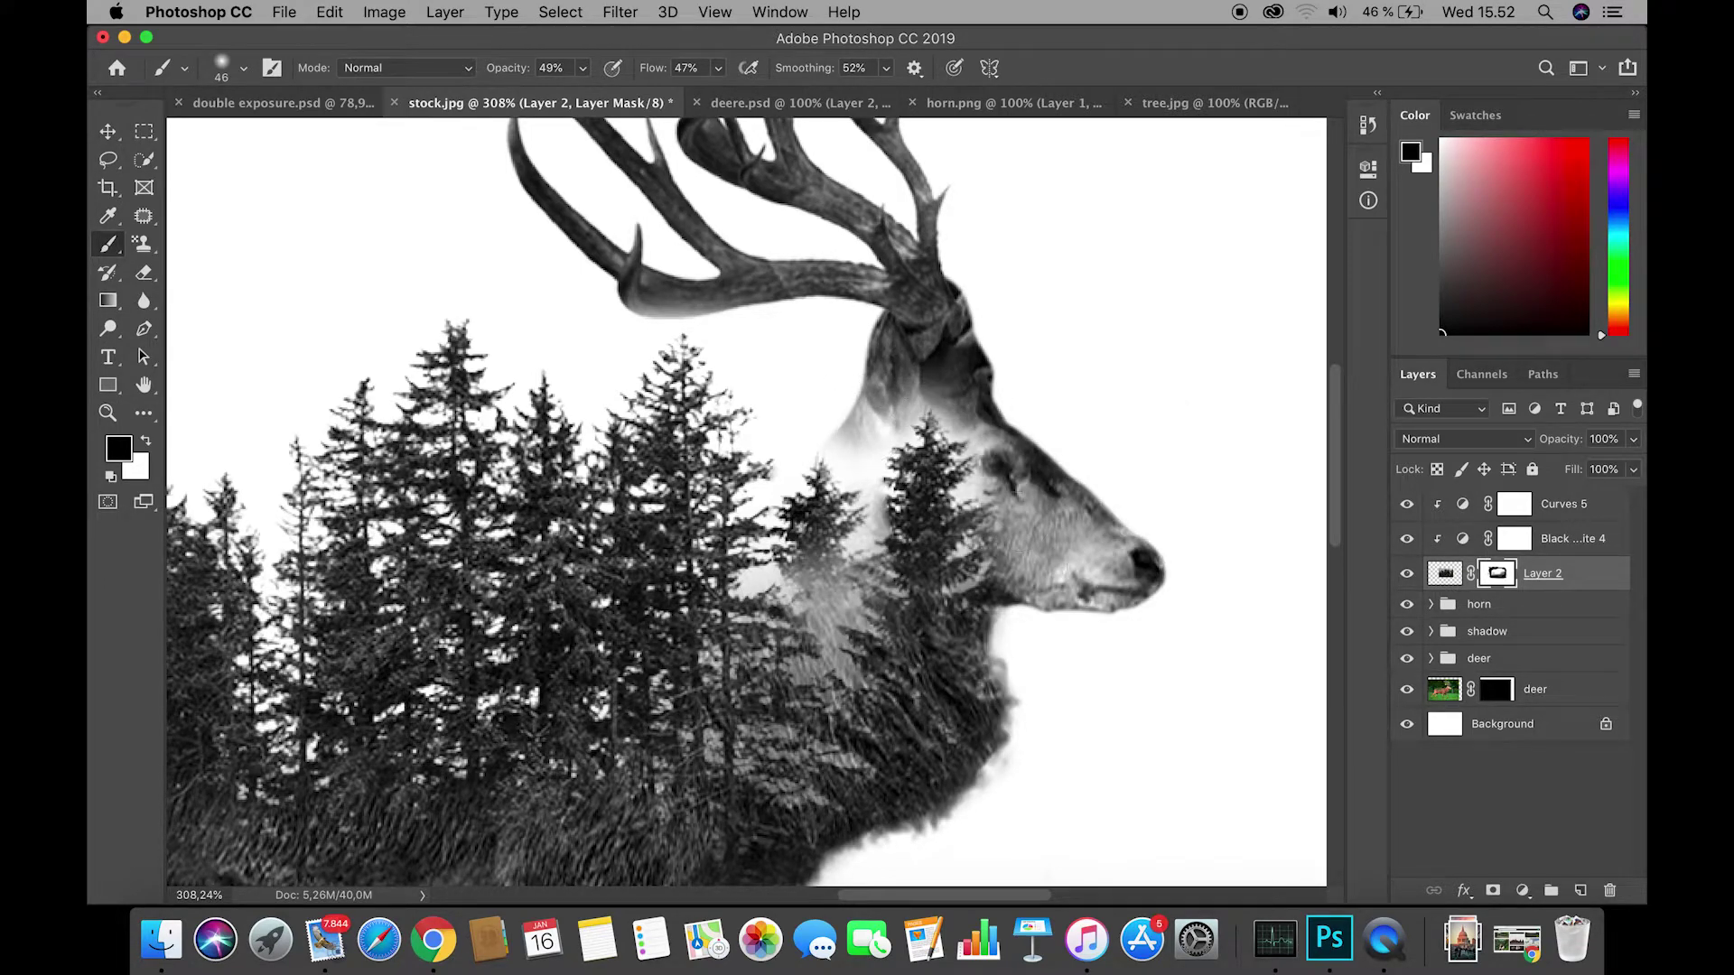
{"action": "mouse_move", "coordinate": [815, 444]}
{"action": "left_mouse_down"}
{"action": "mouse_move", "coordinate": [802, 475]}
{"action": "mouse_move", "coordinate": [736, 486]}
{"action": "mouse_move", "coordinate": [728, 524]}
{"action": "left_mouse_up"}
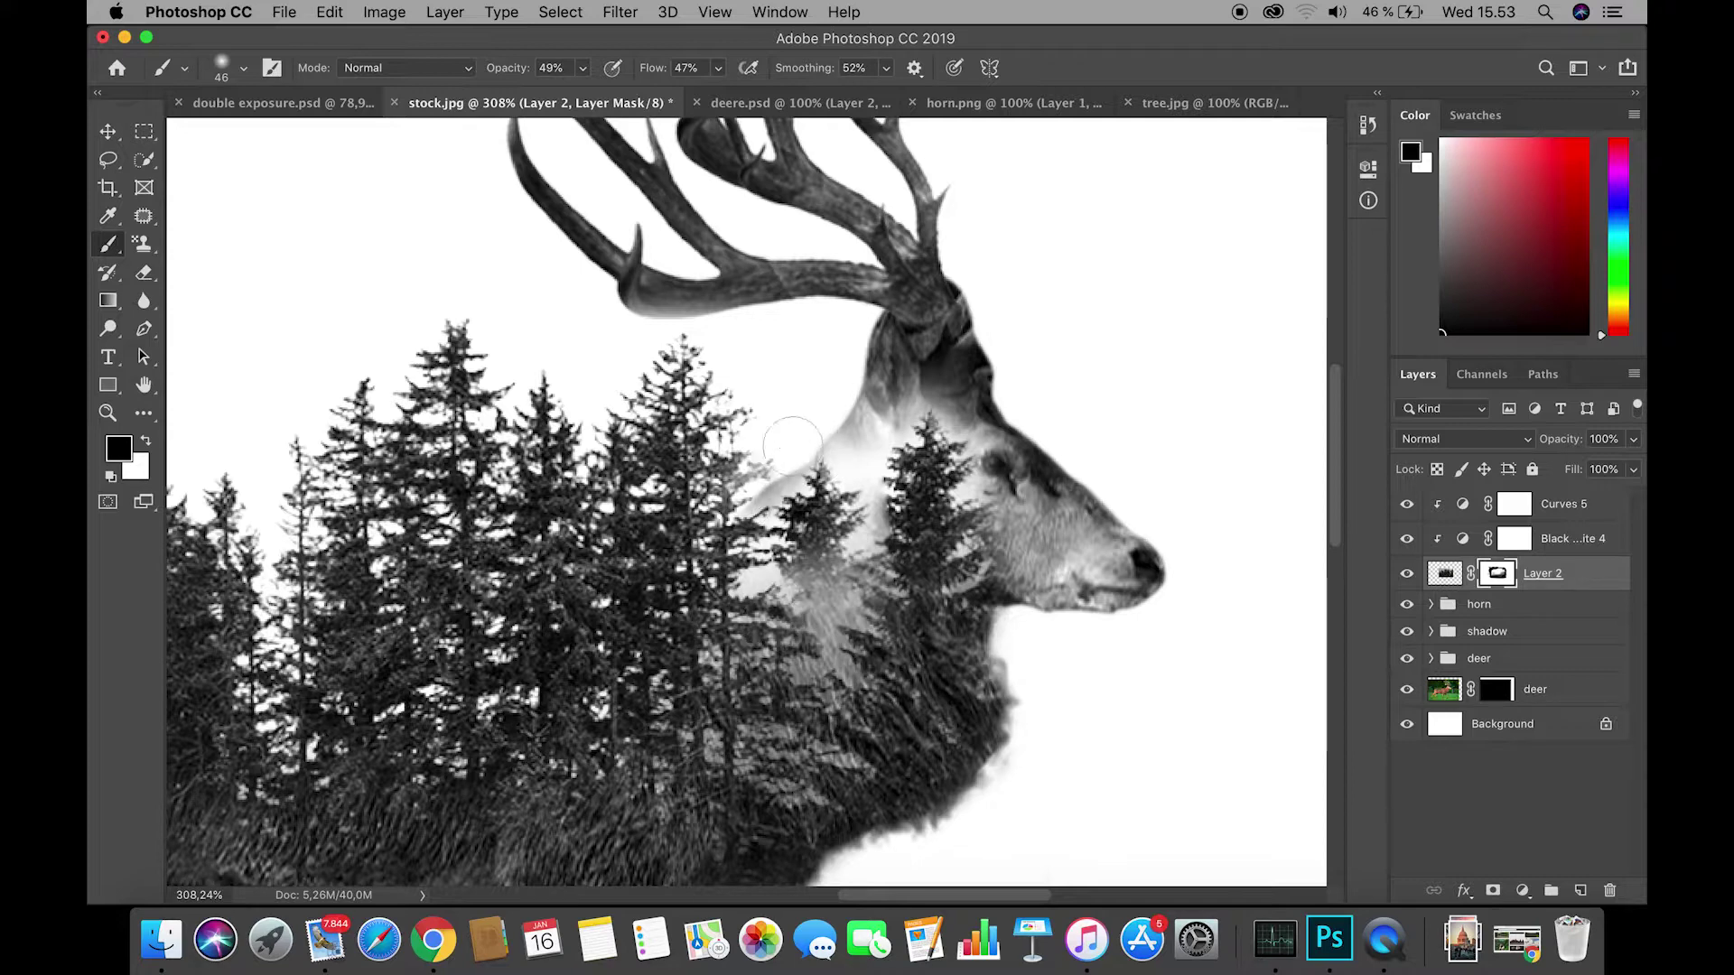
{"action": "mouse_move", "coordinate": [957, 451]}
{"action": "left_mouse_down"}
{"action": "mouse_move", "coordinate": [847, 447]}
{"action": "mouse_move", "coordinate": [923, 449]}
{"action": "left_mouse_up"}
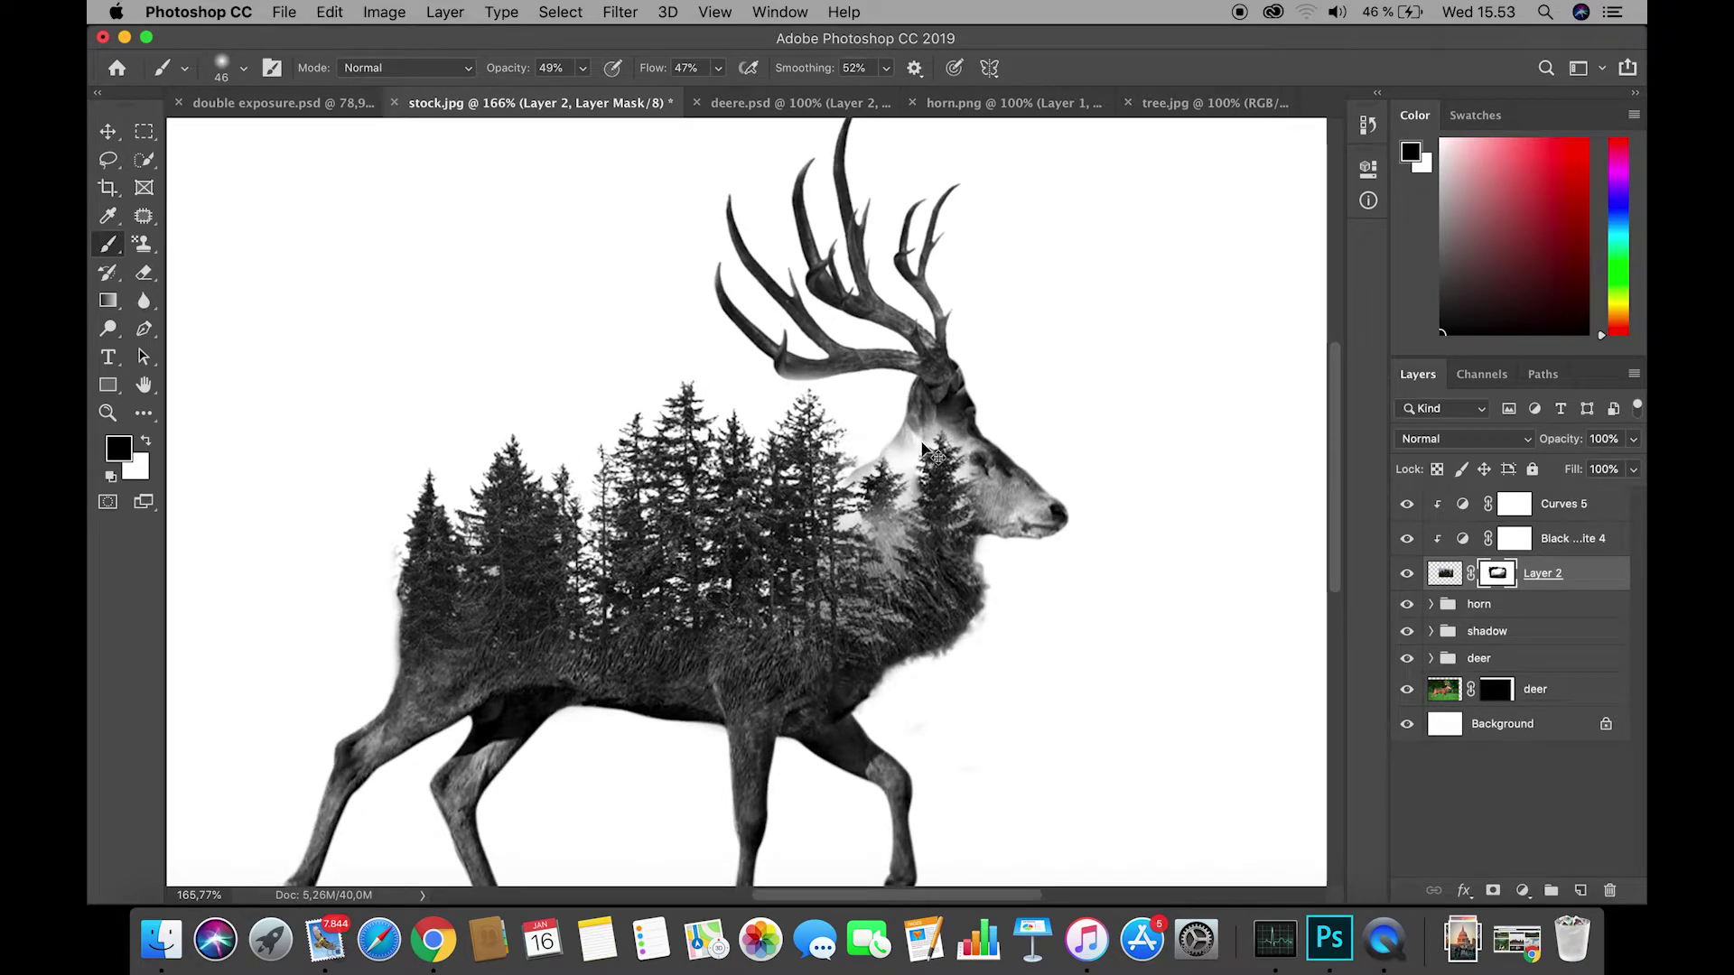
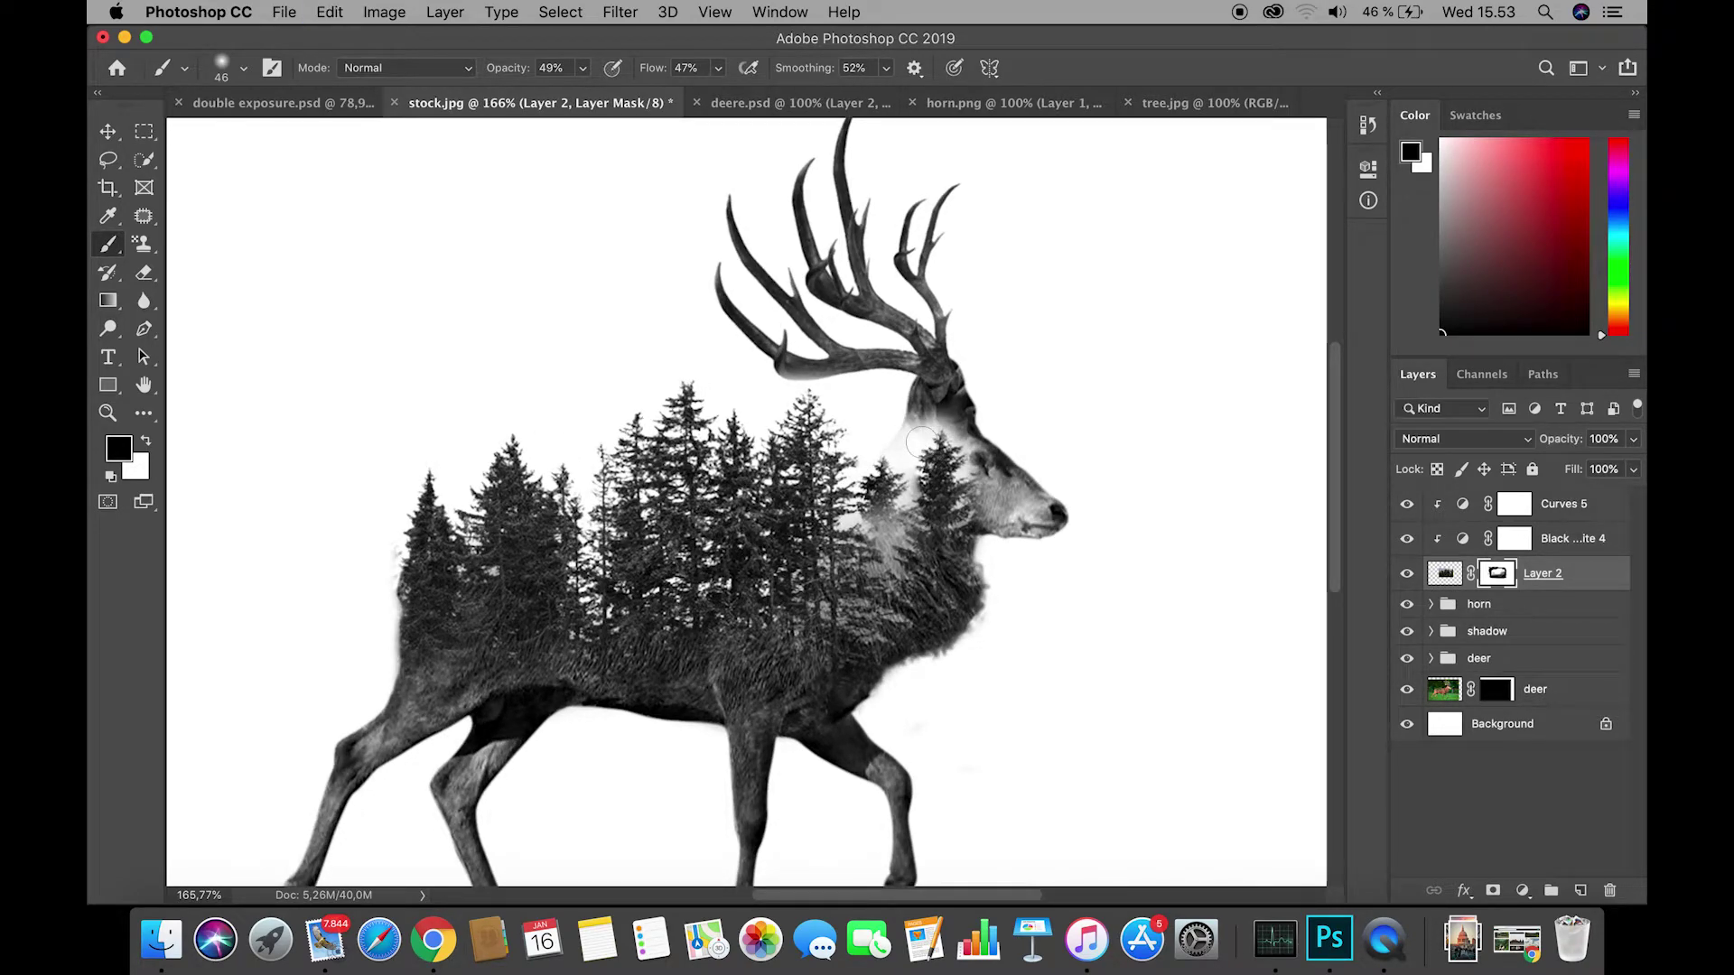
Patch the small tree behind the deer's neck on Layer 2's image, sampling the taller front tree, and deselect.
{"action": "left_click", "coordinate": [144, 215]}
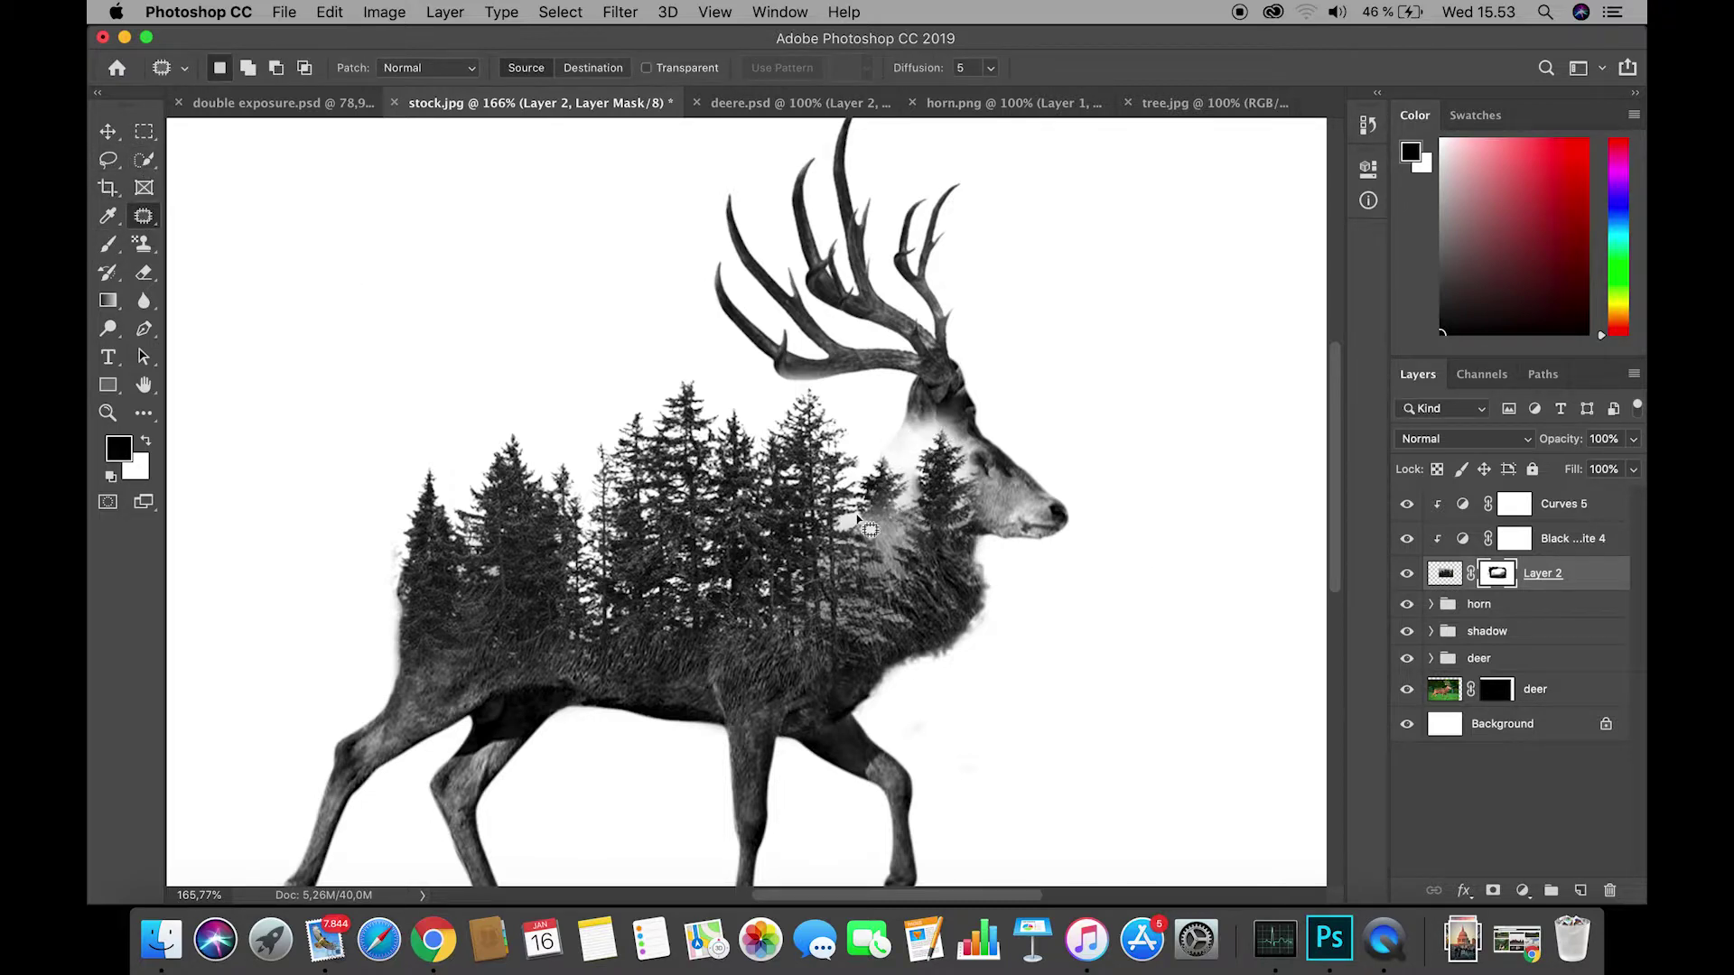
{"action": "mouse_move", "coordinate": [911, 453]}
{"action": "left_mouse_down"}
{"action": "mouse_move", "coordinate": [894, 540]}
{"action": "mouse_move", "coordinate": [863, 522]}
{"action": "left_mouse_up"}
{"action": "left_click_drag", "start_coordinate": [892, 513], "coordinate": [960, 518]}
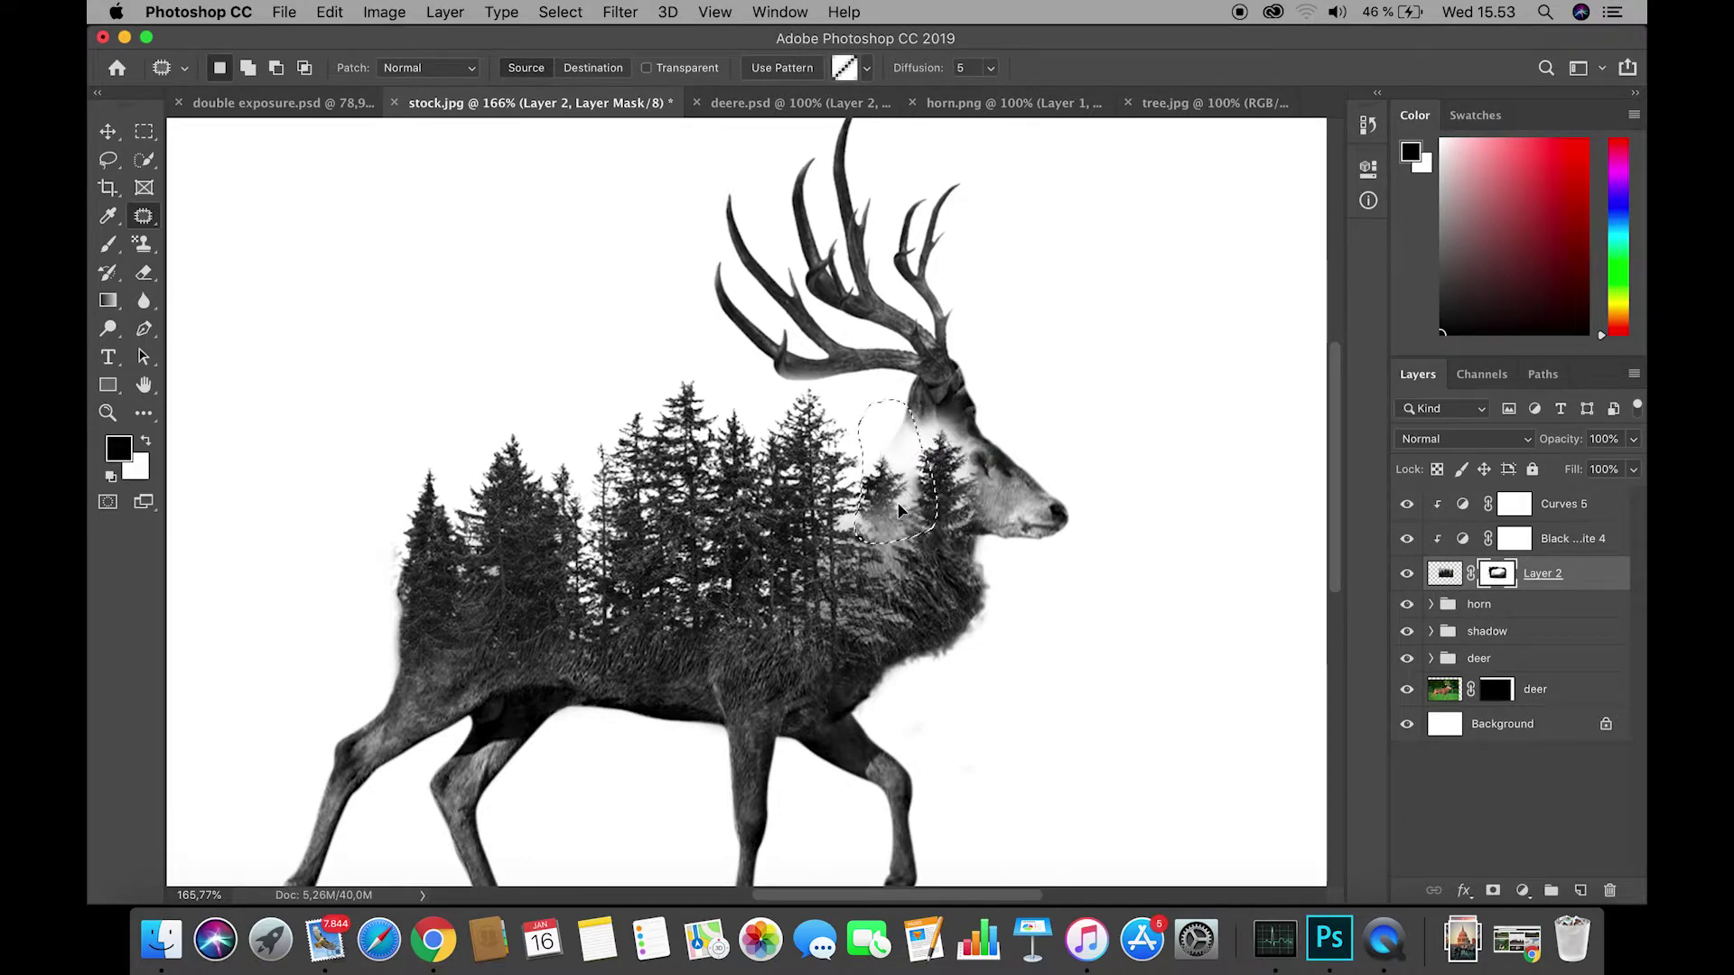
{"action": "left_click", "coordinate": [1449, 579]}
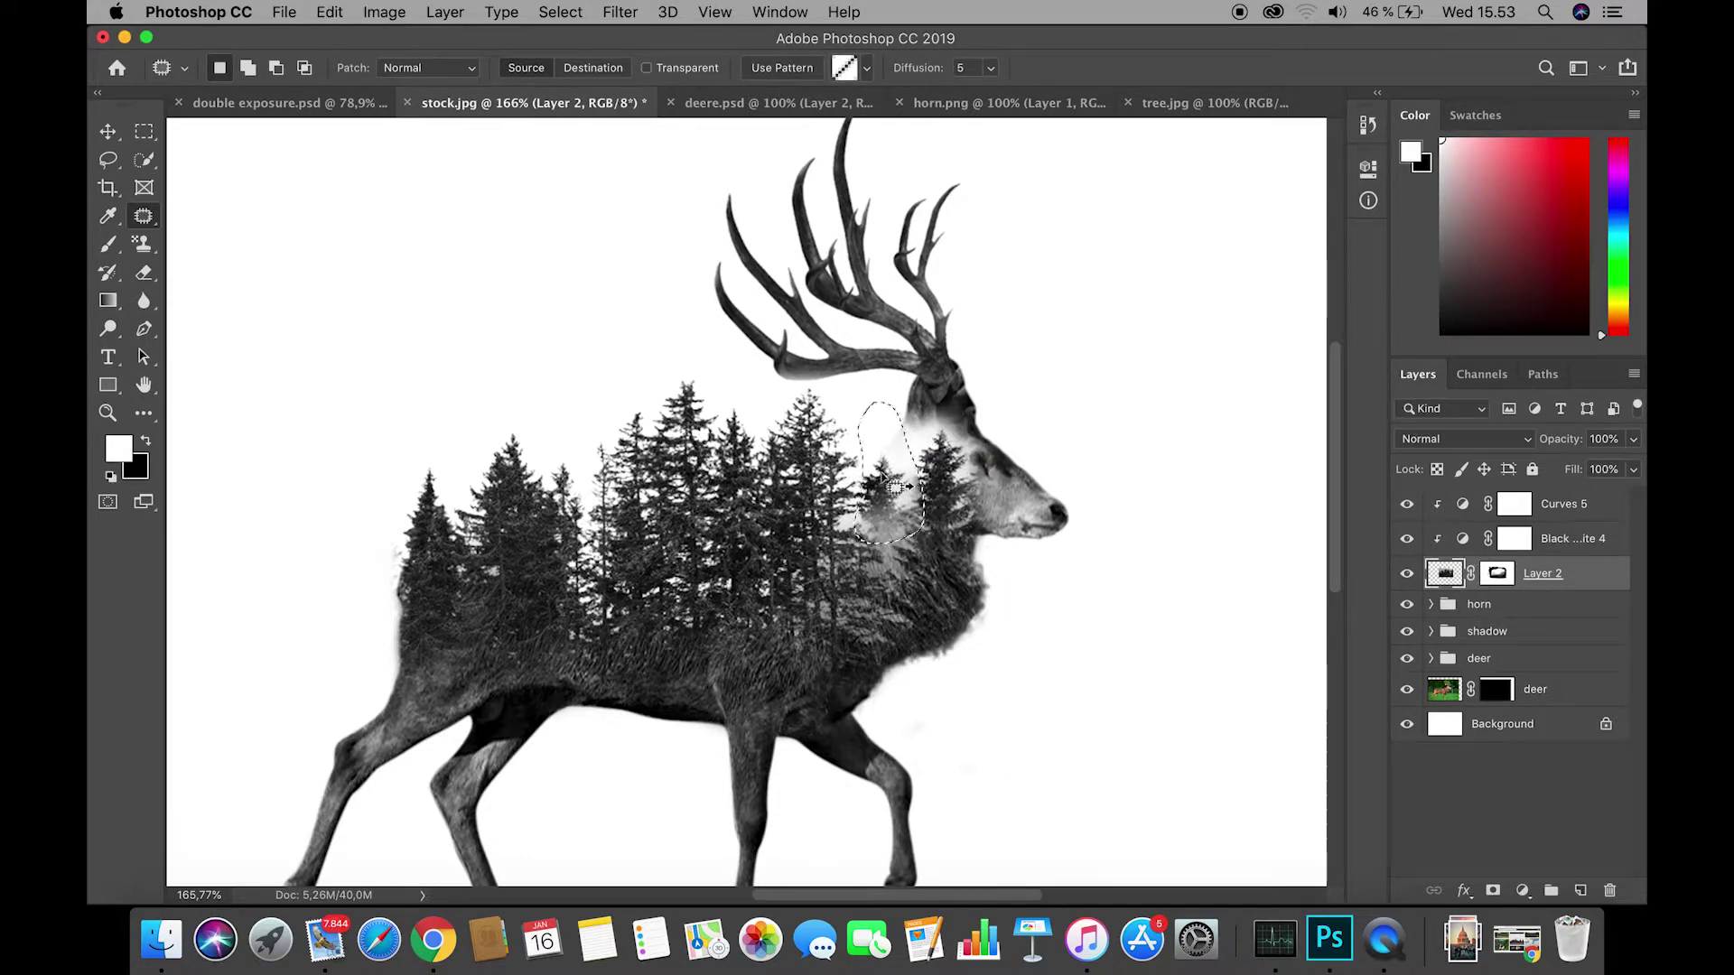
{"action": "left_click_drag", "start_coordinate": [888, 486], "coordinate": [941, 510]}
{"action": "key", "text": "super+d"}
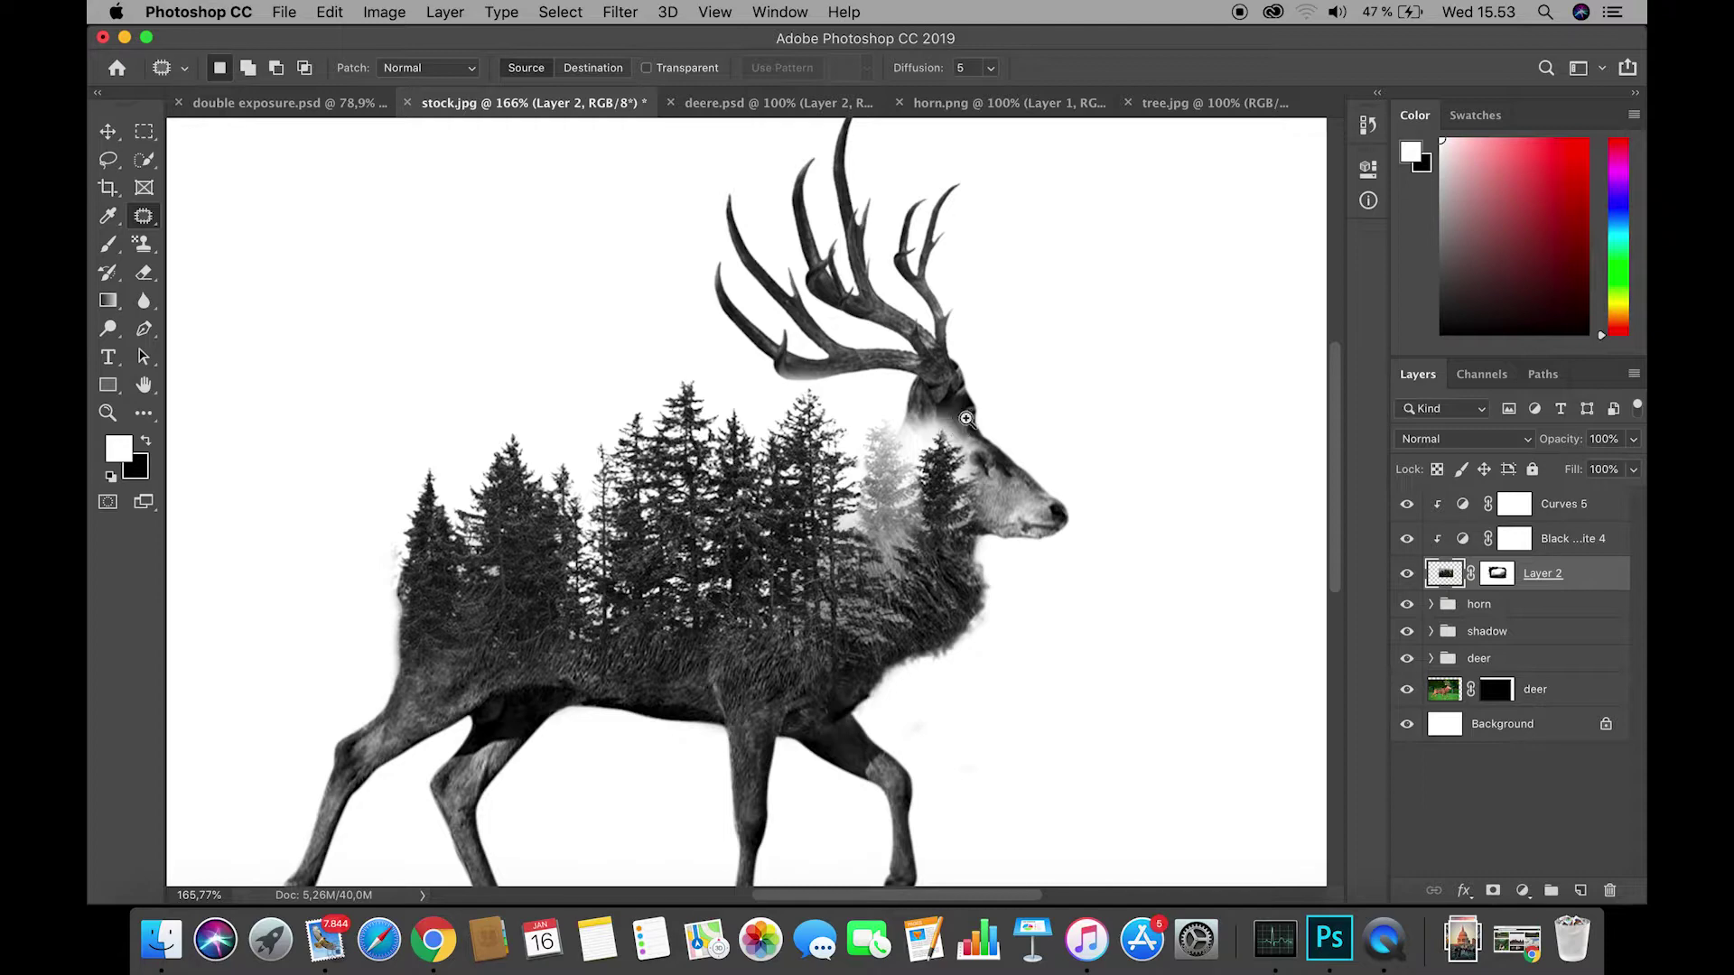
{"action": "scroll", "coordinate": [946, 416], "scroll_direction": "down", "scroll_amount": 5}
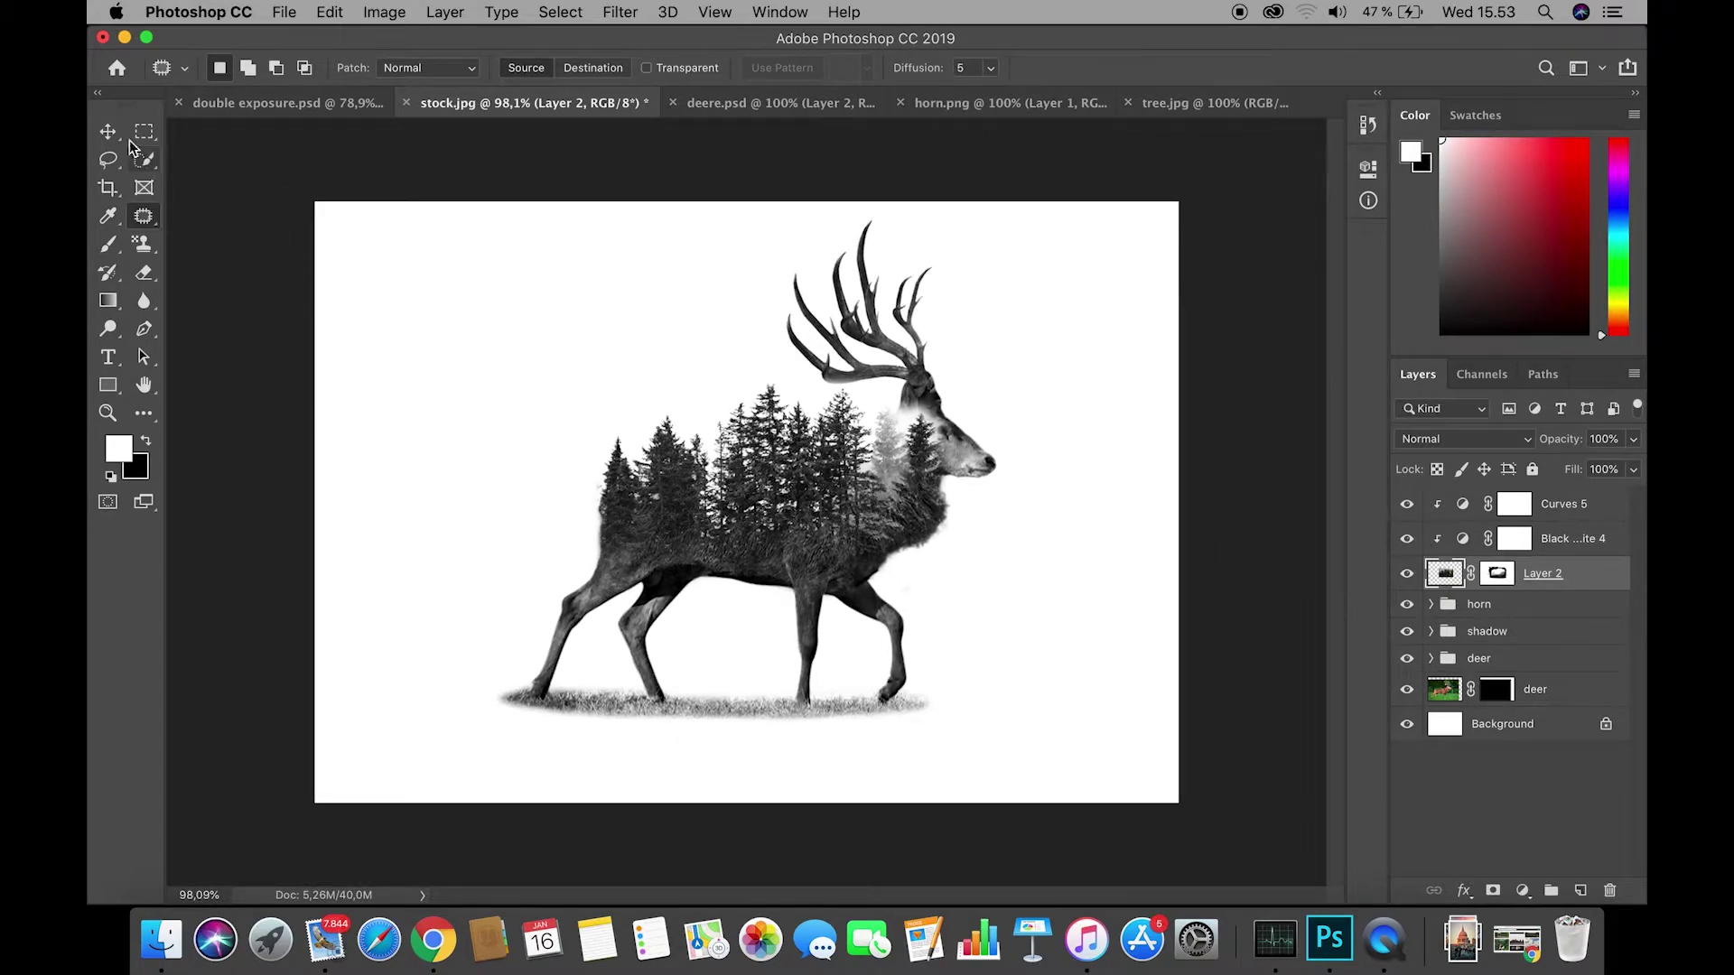
{"action": "key", "text": "v"}
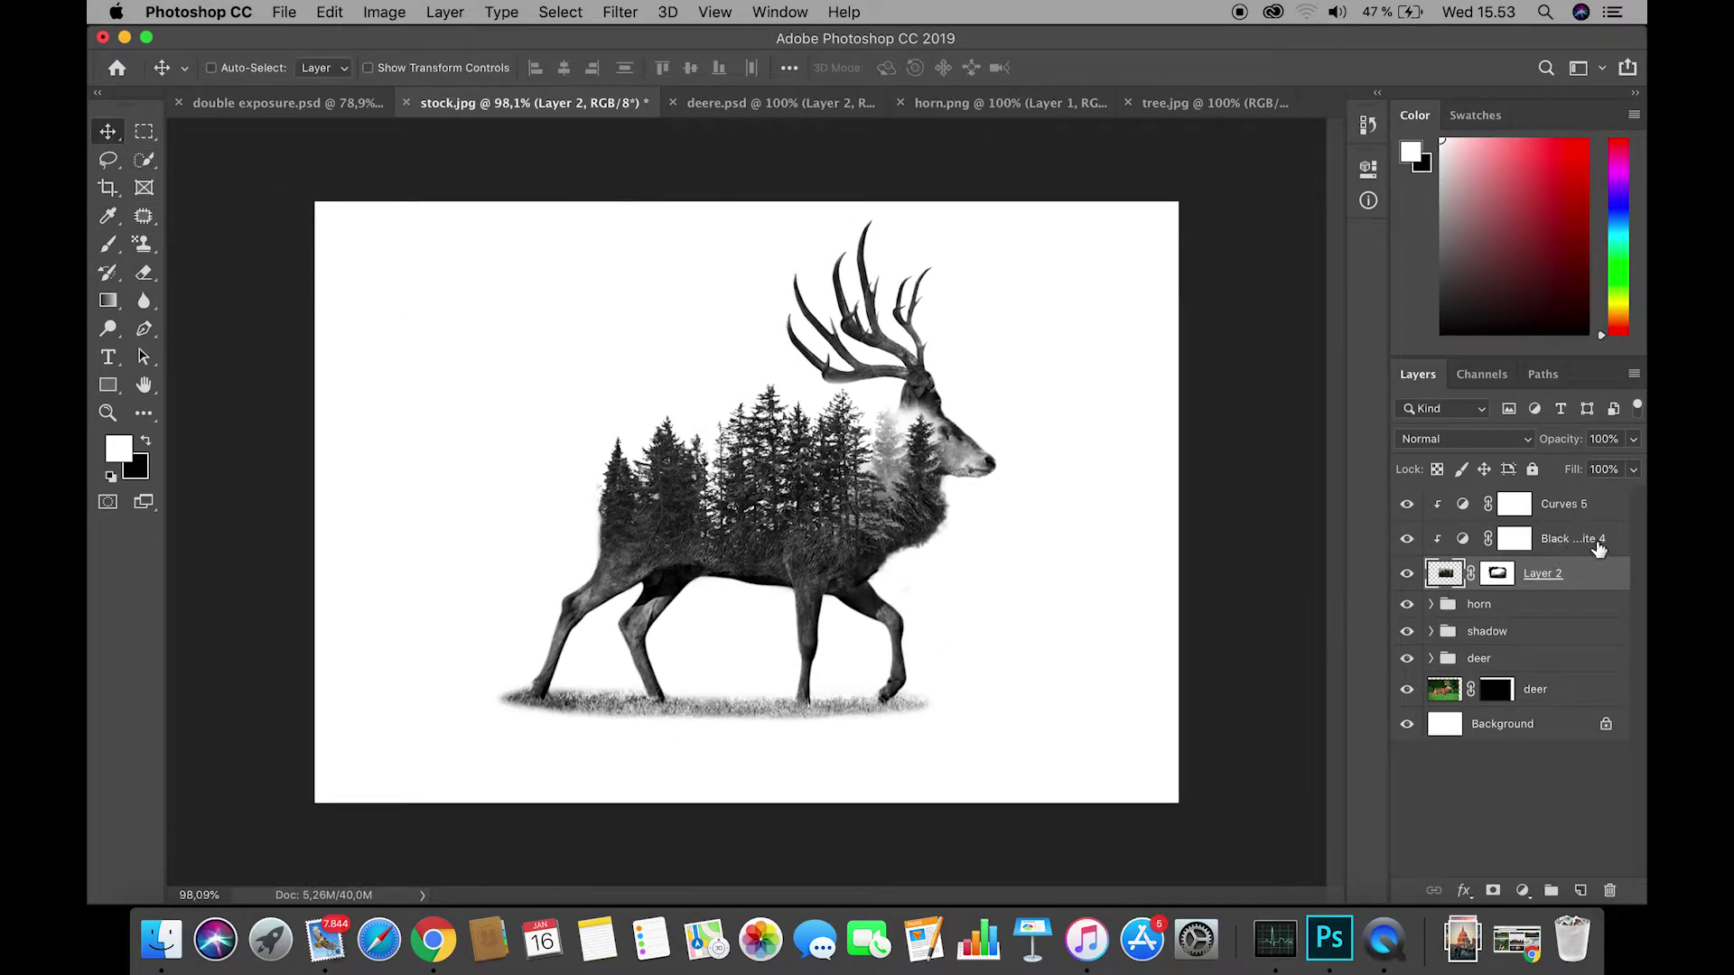
{"action": "left_click", "coordinate": [1549, 522], "text": "shift"}
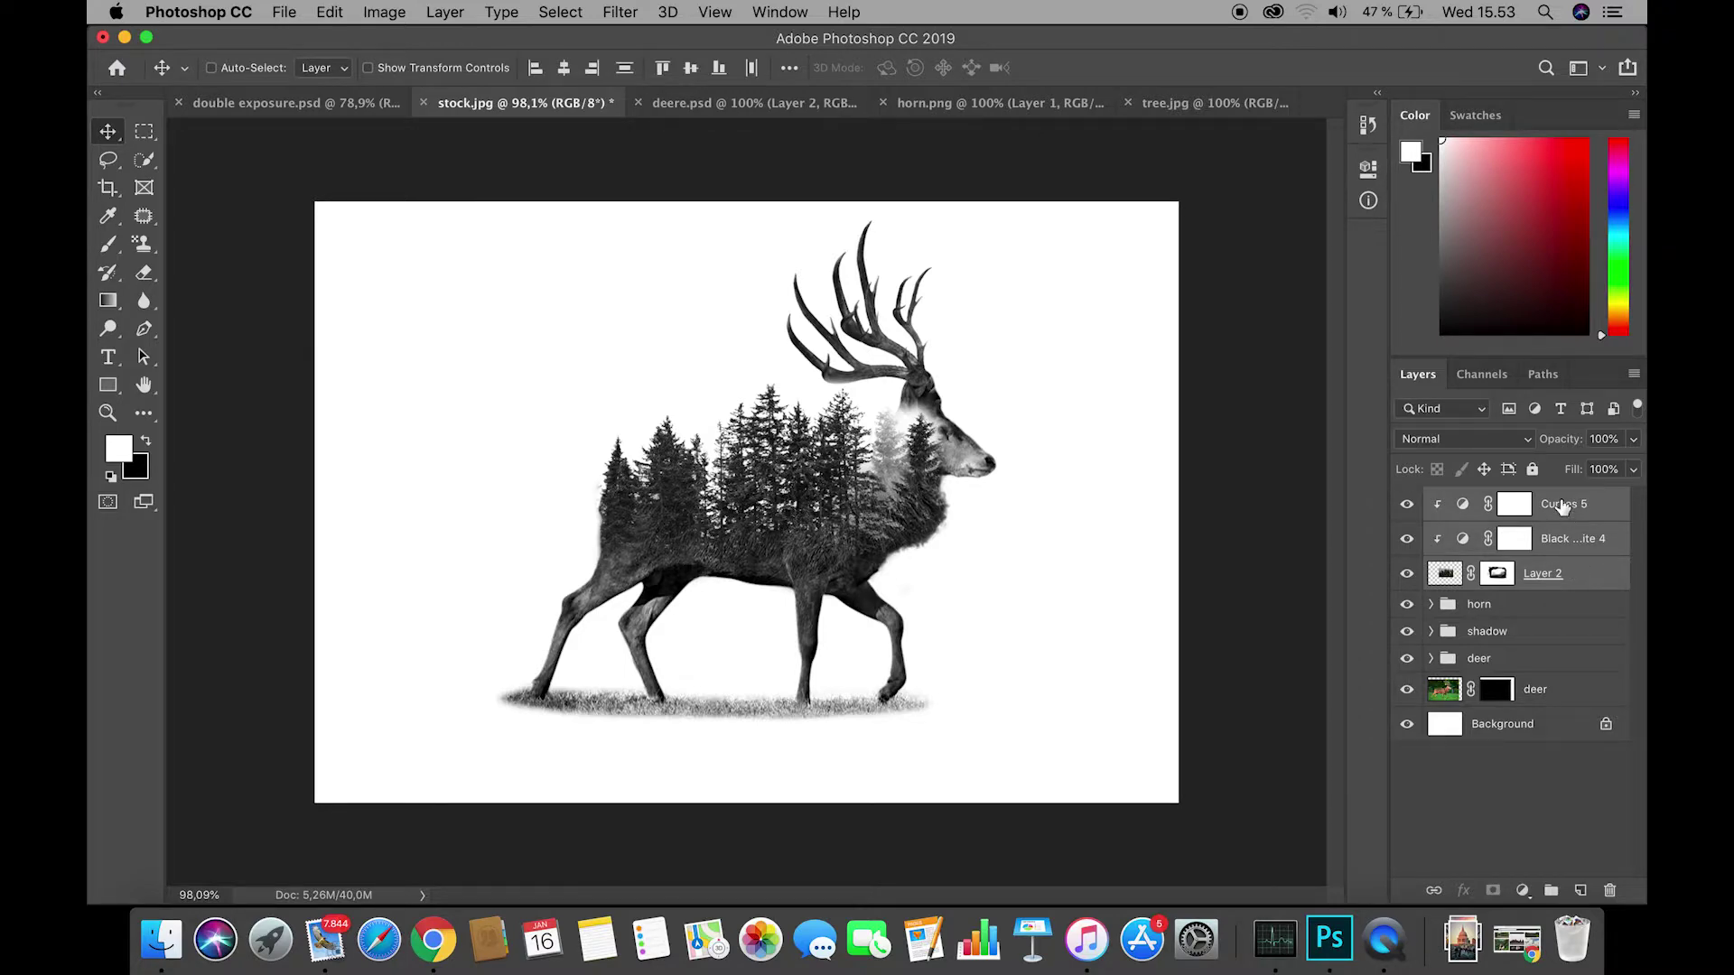
{"action": "left_click", "coordinate": [1562, 508]}
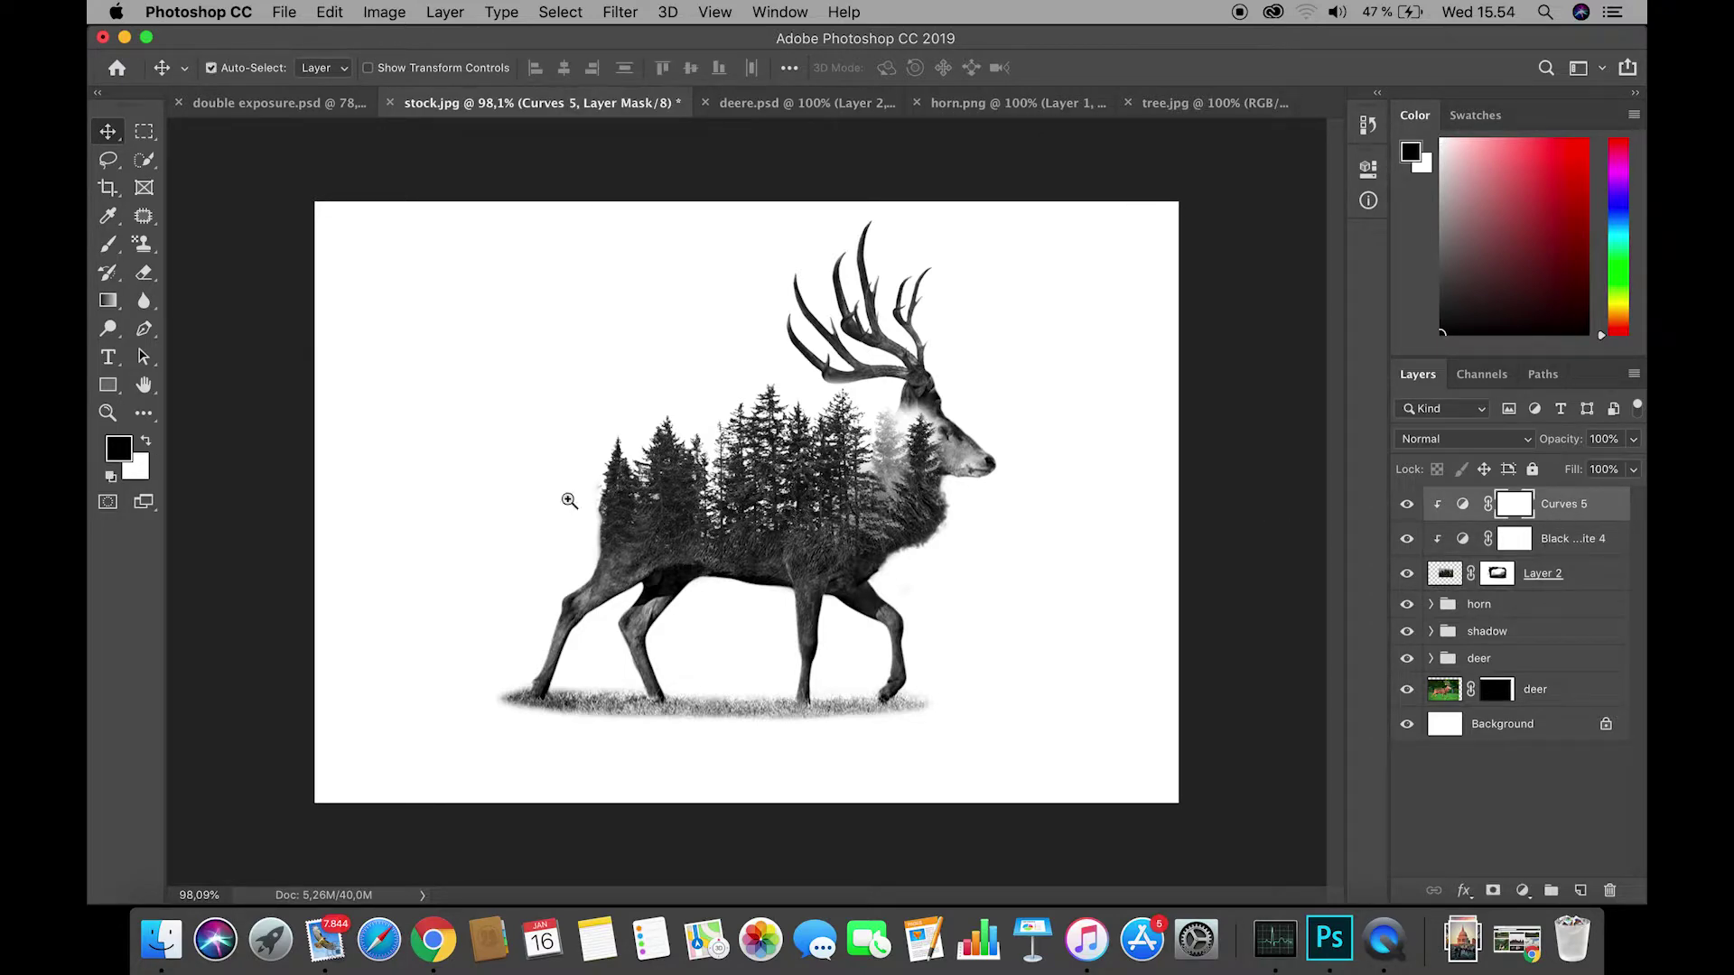
Clean up the faint fringe beside the rearmost tree above the rump on Layer 2's mask with the 46 px black brush.
{"action": "left_click", "coordinate": [569, 500], "text": "super"}
{"action": "left_click", "coordinate": [1497, 574]}
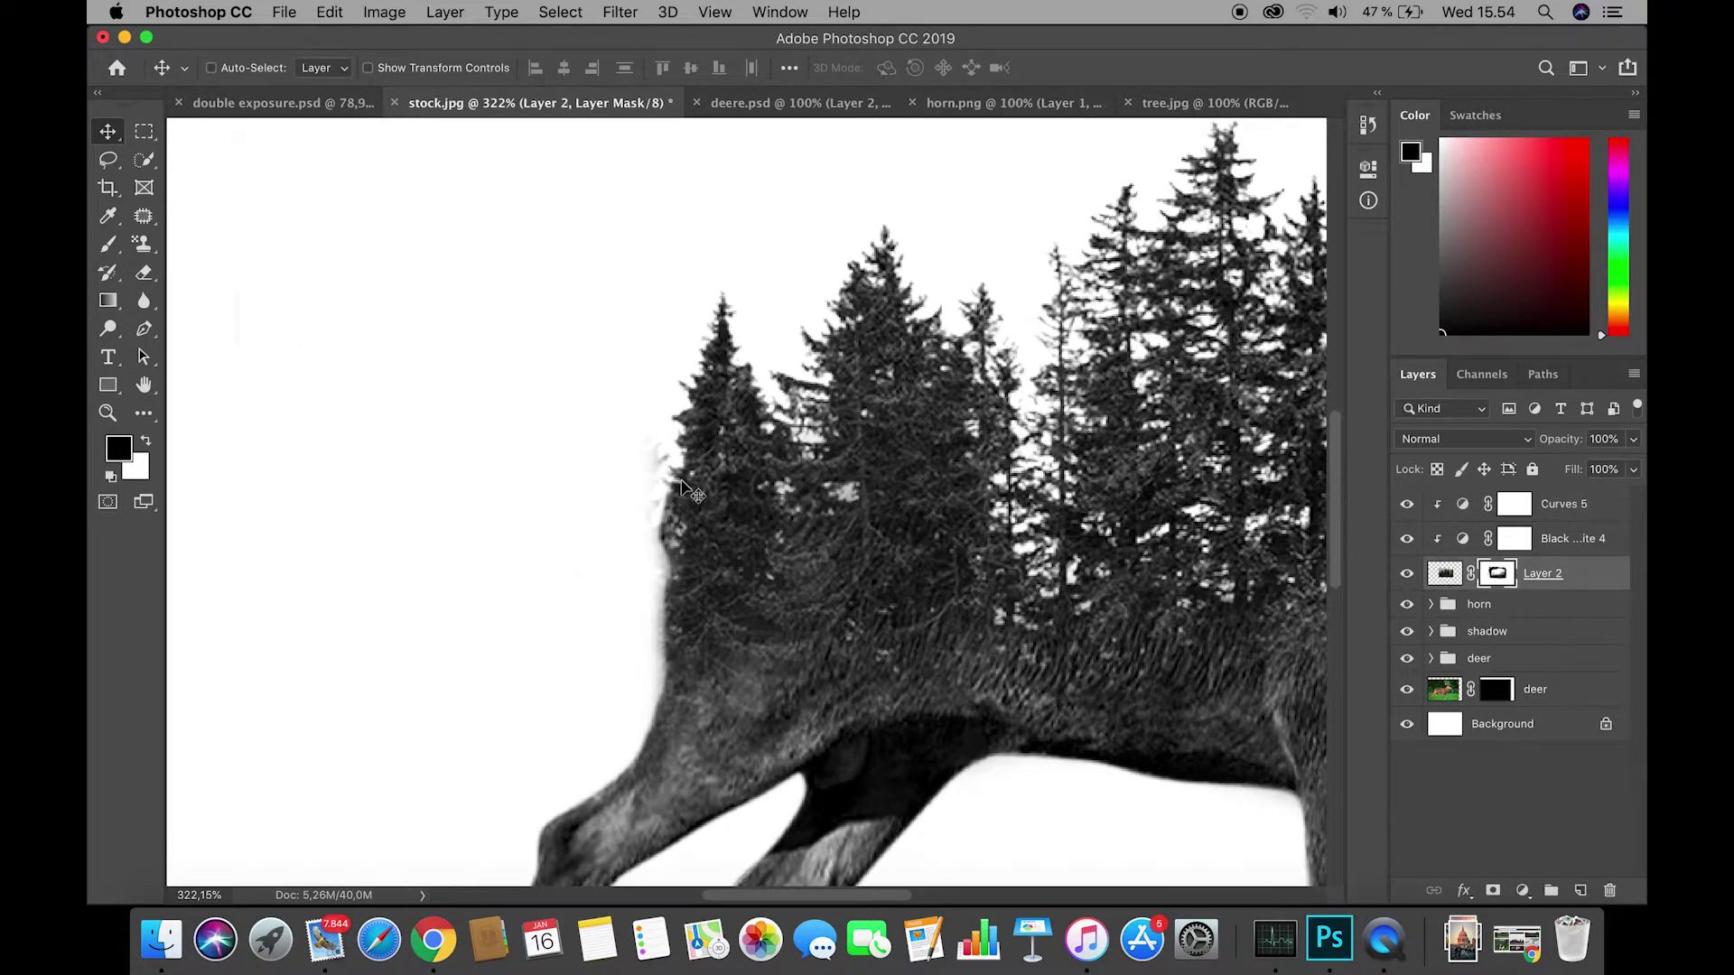
{"action": "key", "text": "b"}
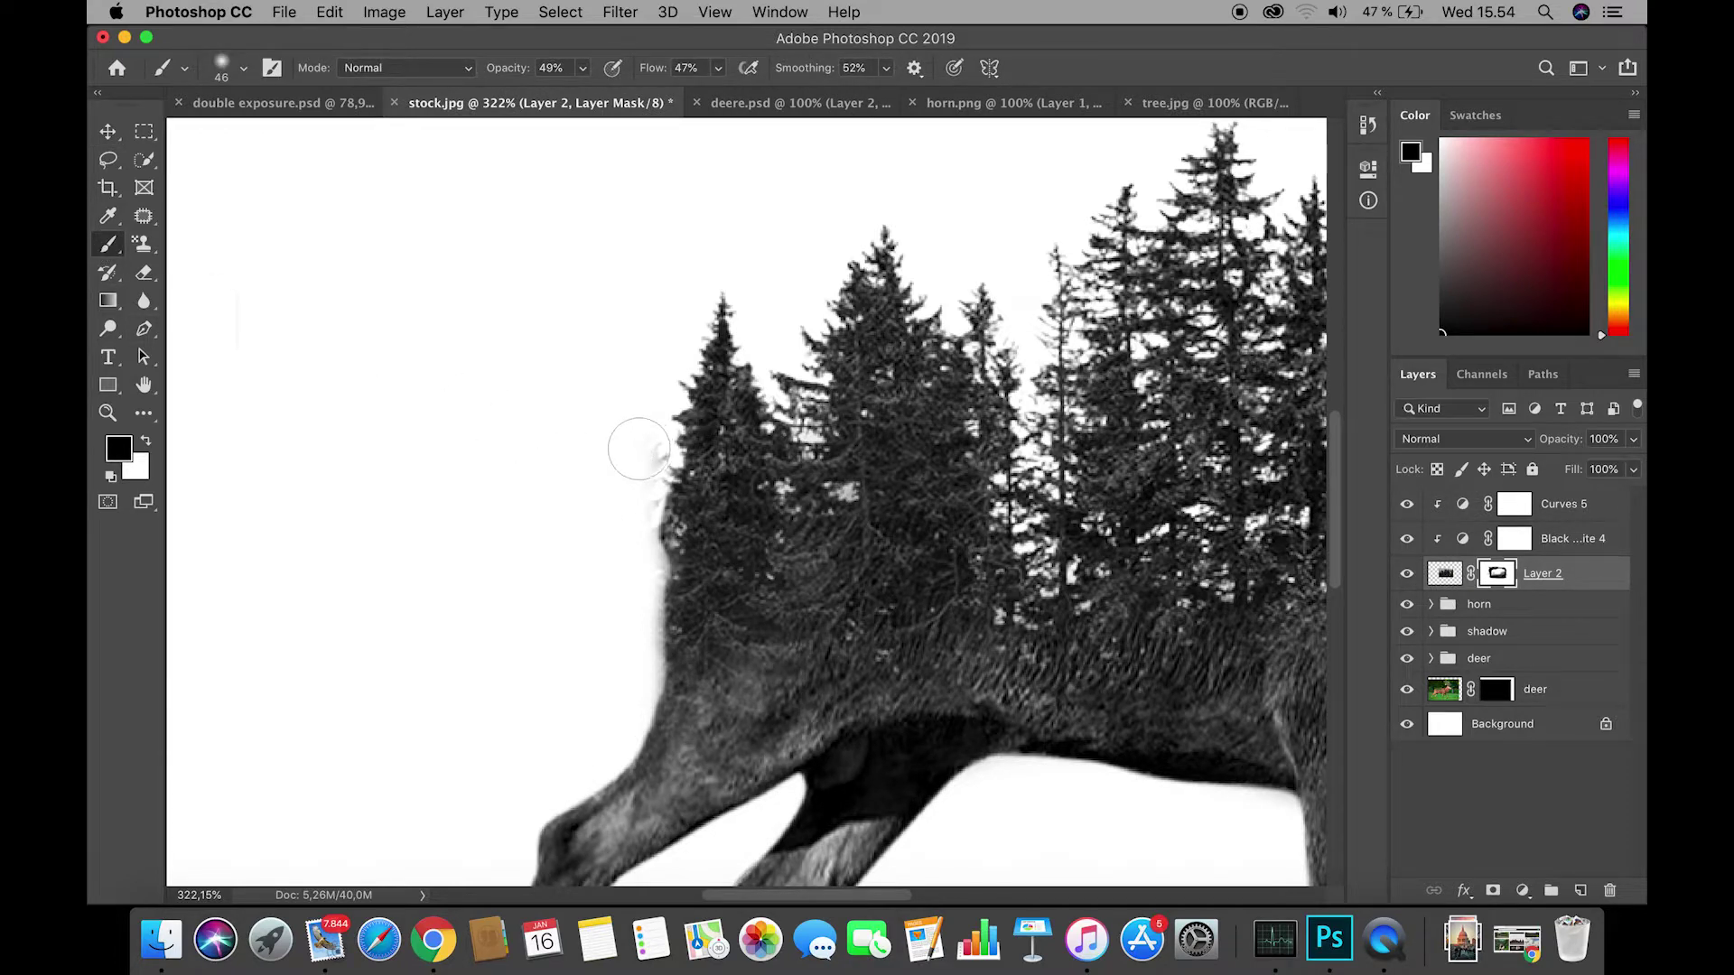
{"action": "left_click_drag", "start_coordinate": [646, 457], "coordinate": [624, 581]}
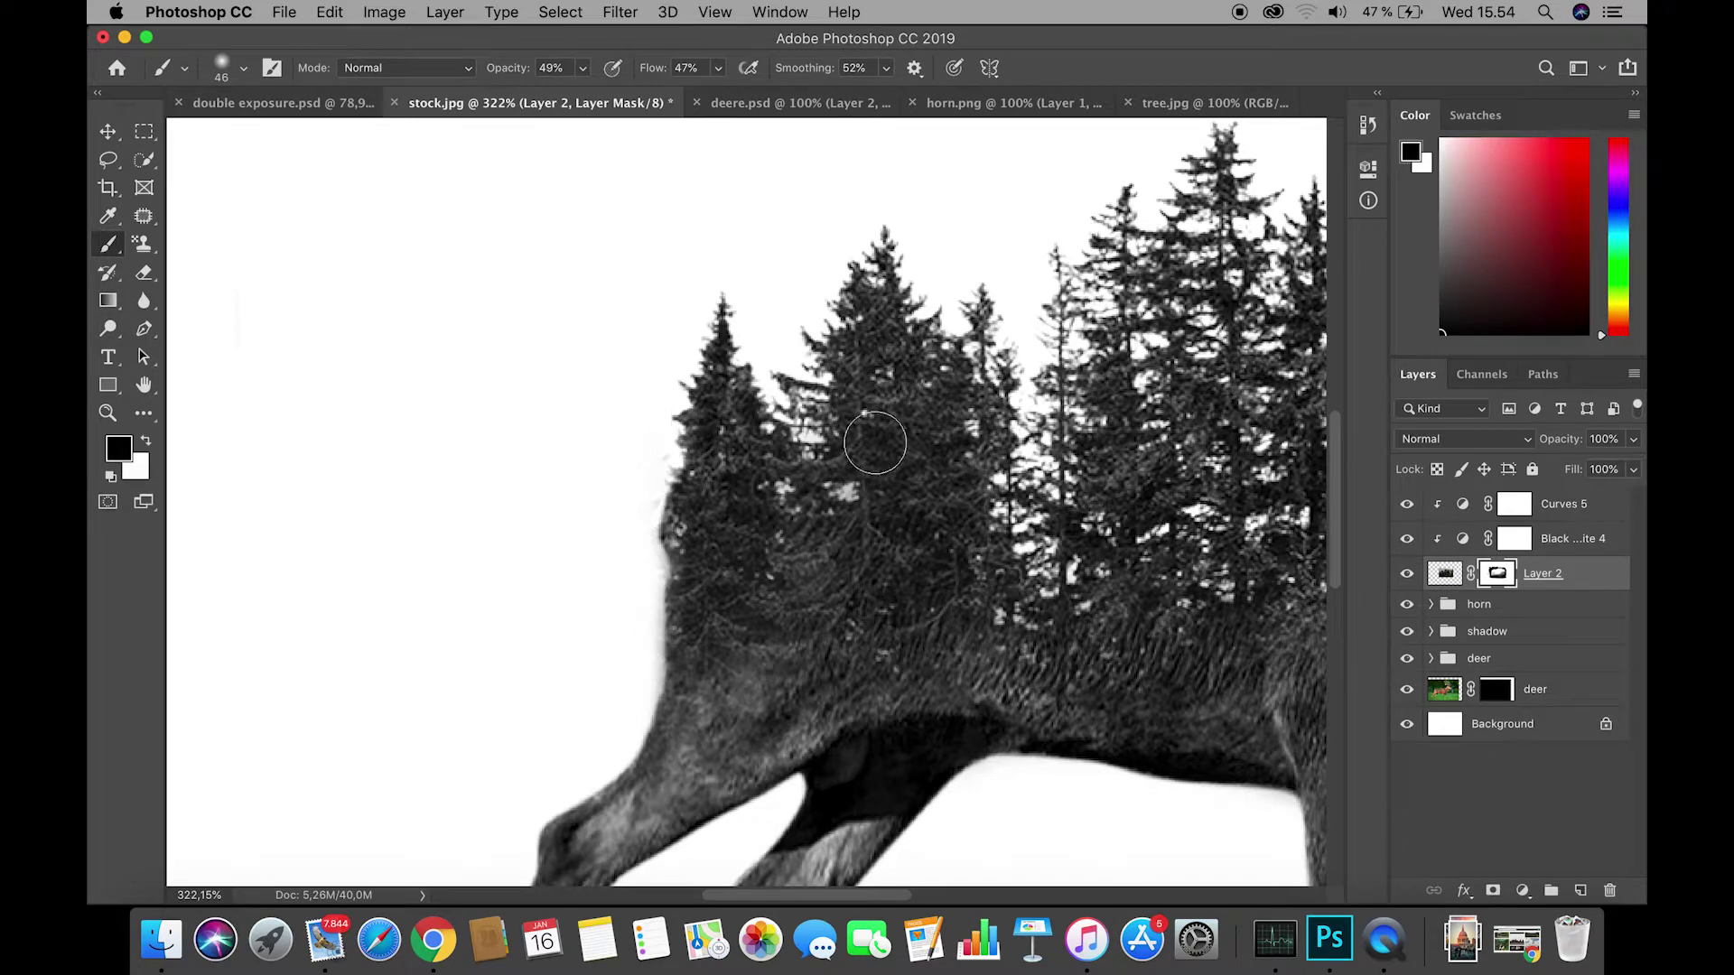
{"action": "key", "text": "v"}
{"action": "scroll", "coordinate": [901, 458], "scroll_direction": "down", "scroll_amount": 5}
{"action": "left_click_drag", "start_coordinate": [902, 458], "coordinate": [891, 503]}
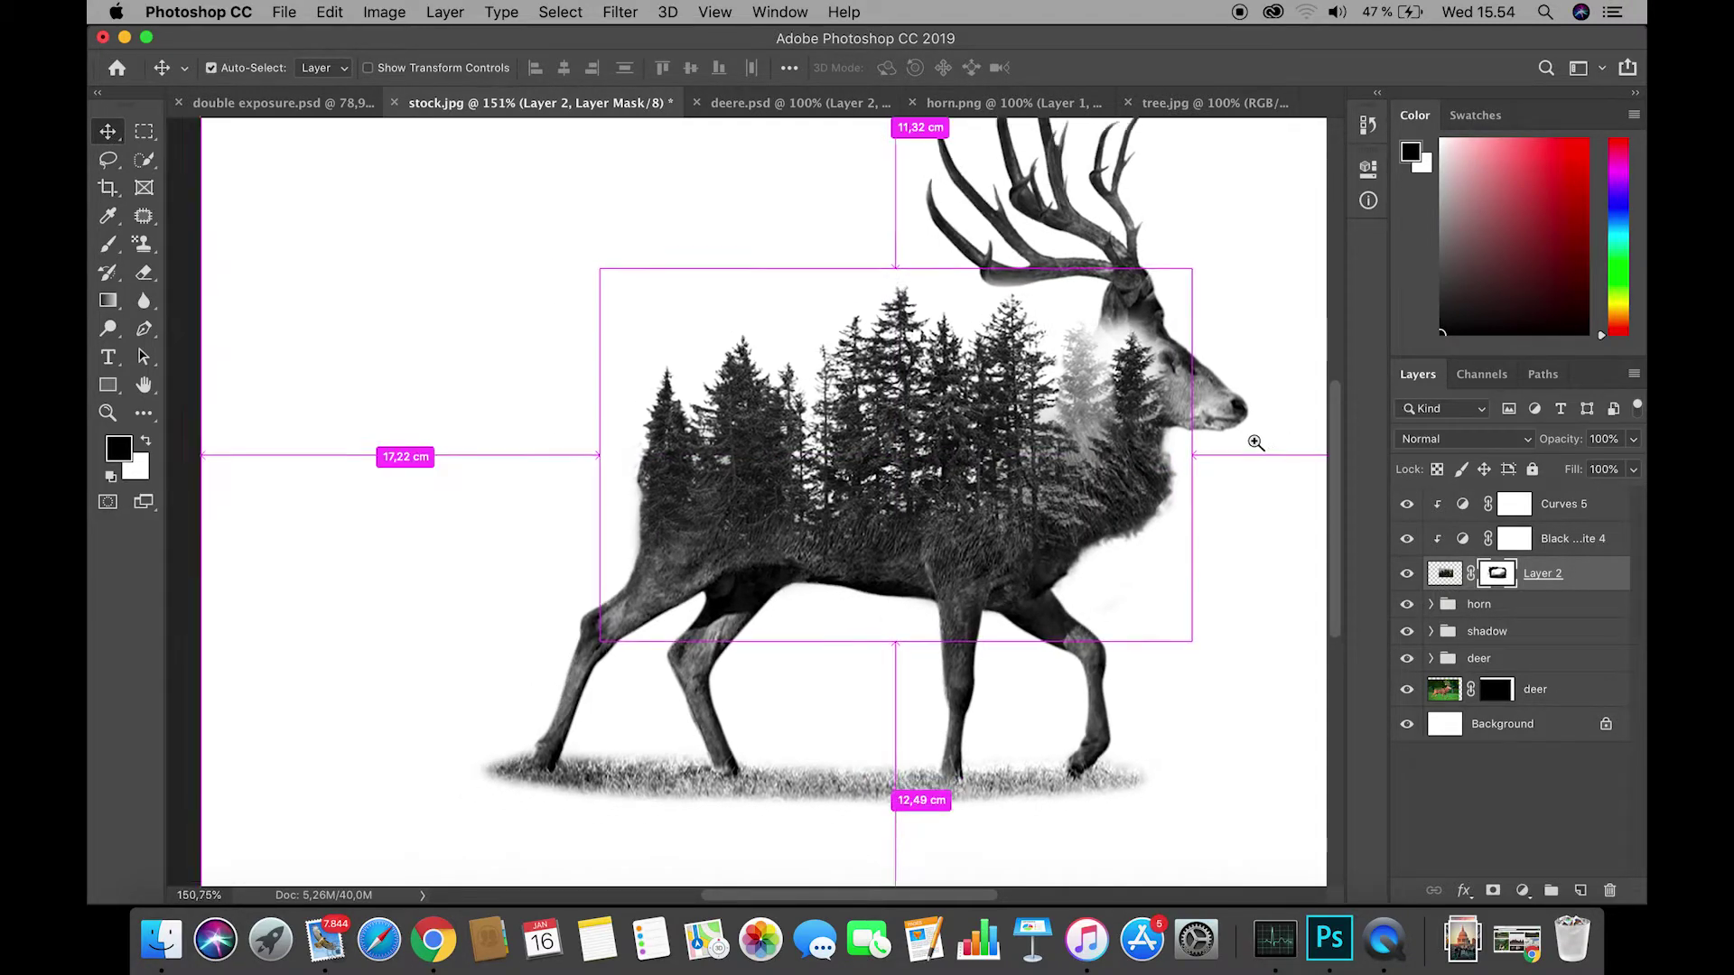
Bring the birds-cold-conifer photo into stock.jpg as an unclipped layer at the top of the layer stack.
{"action": "scroll", "coordinate": [1250, 437], "scroll_direction": "down", "scroll_amount": 3}
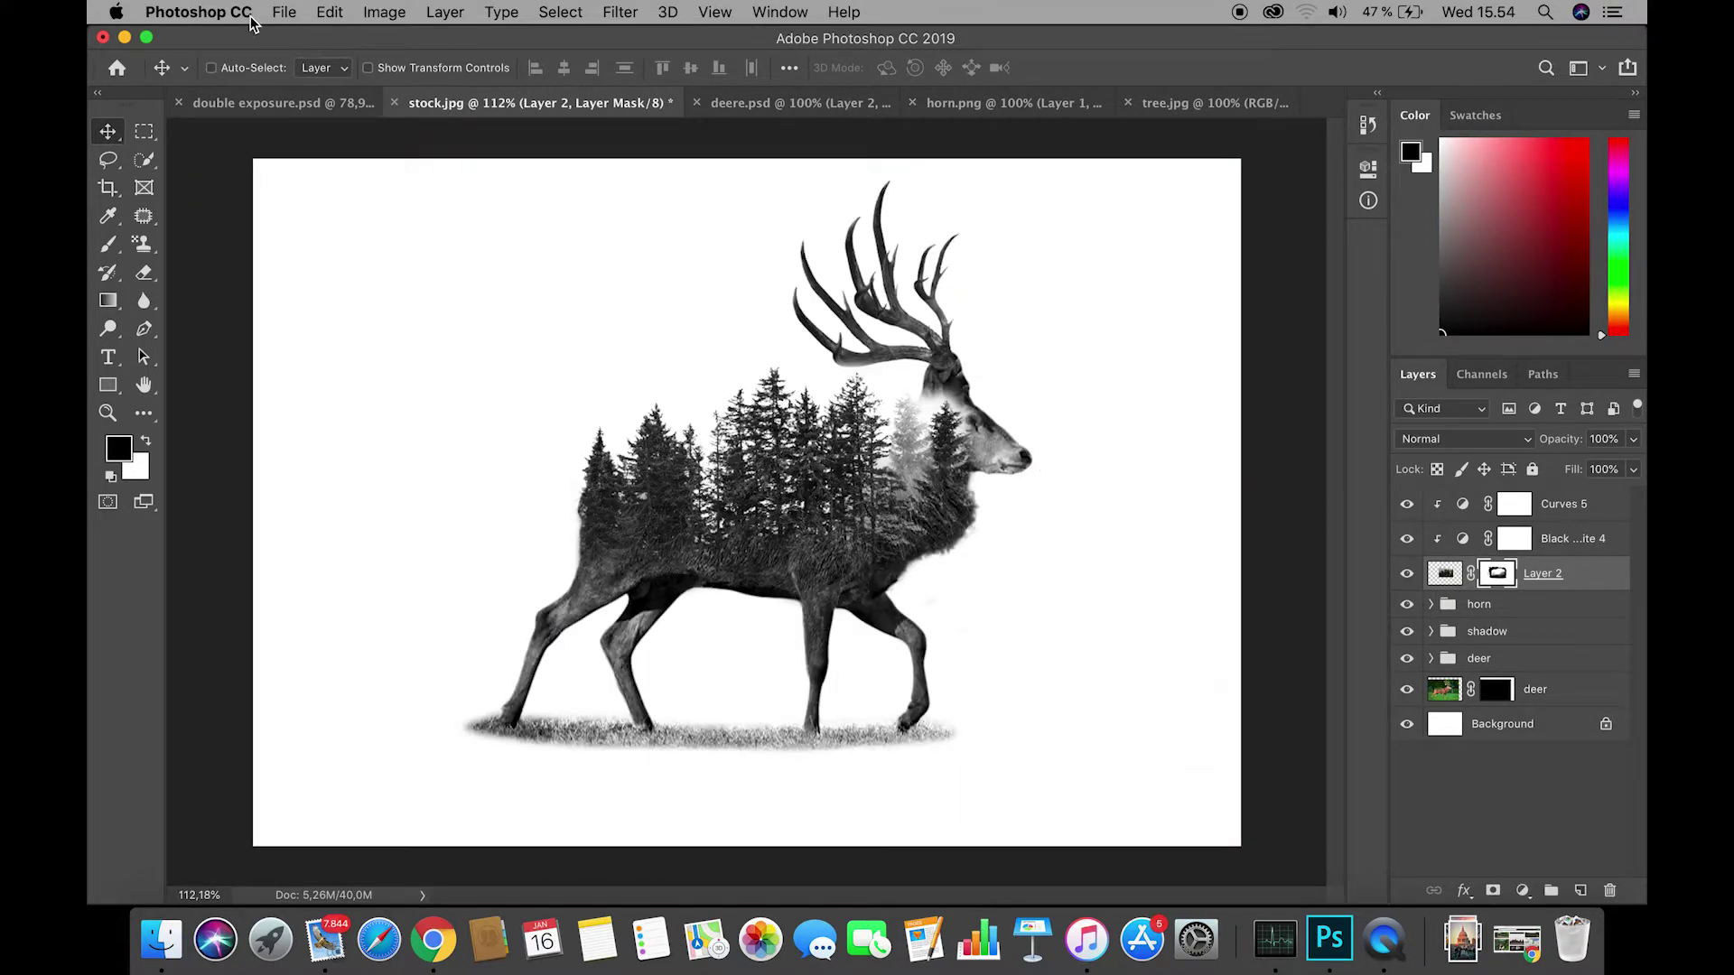
{"action": "left_click", "coordinate": [284, 12]}
{"action": "left_click", "coordinate": [298, 56]}
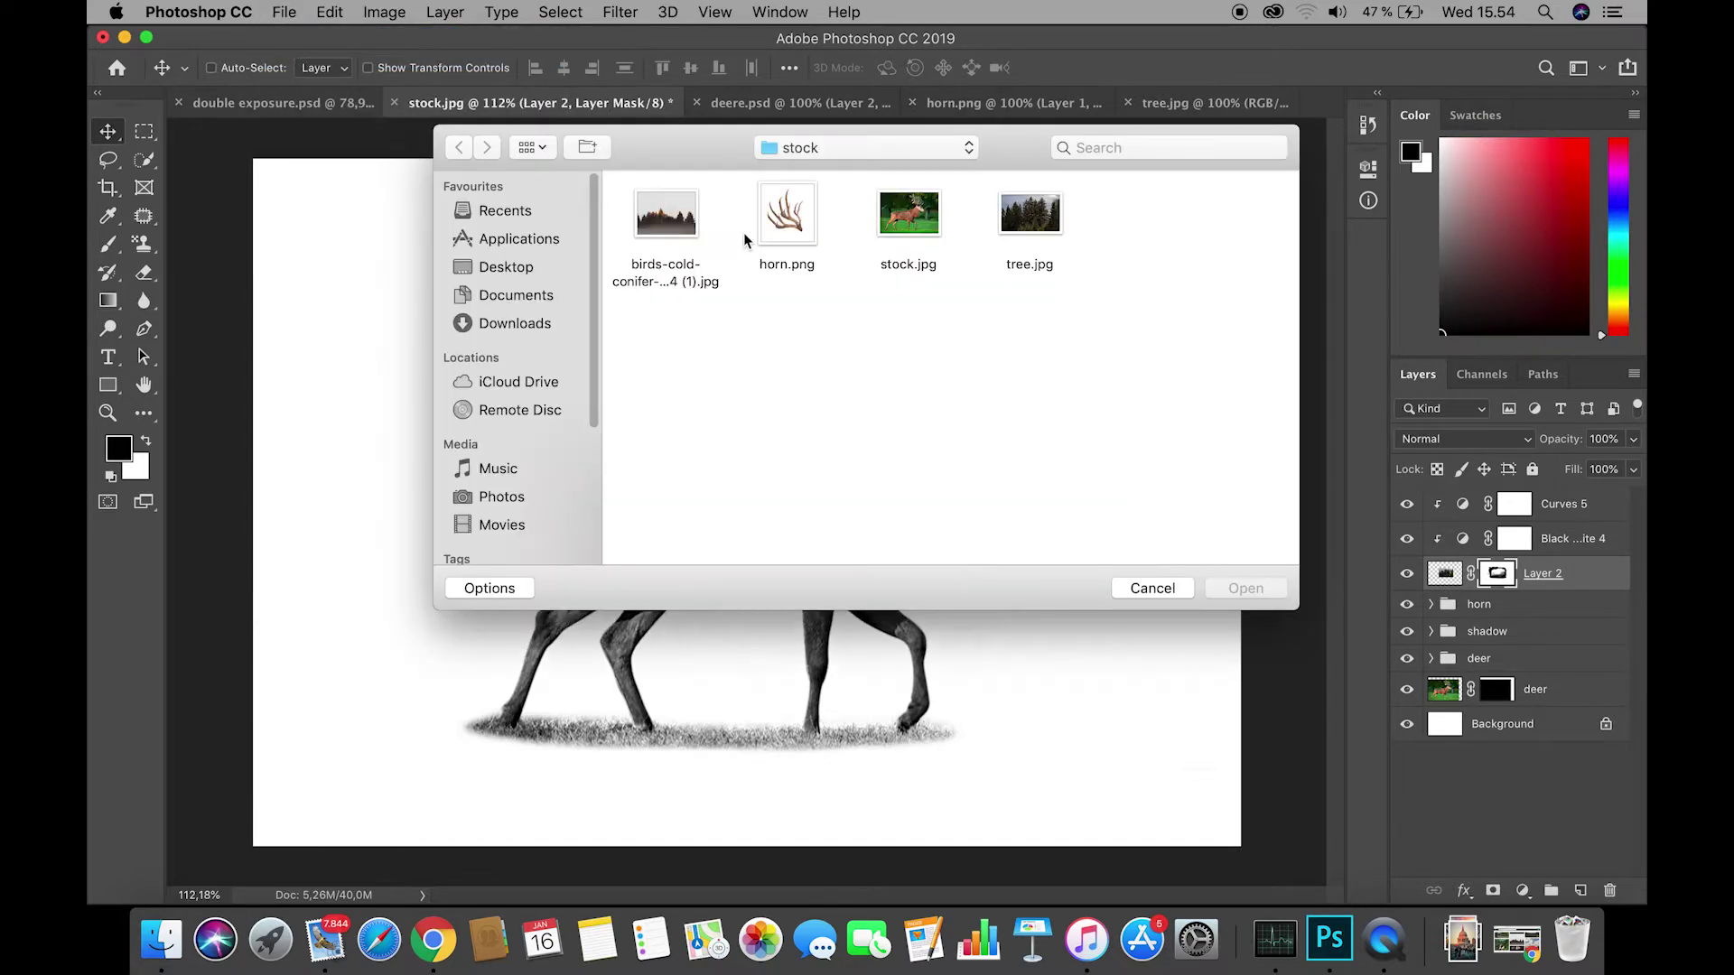
{"action": "double_click", "coordinate": [664, 224]}
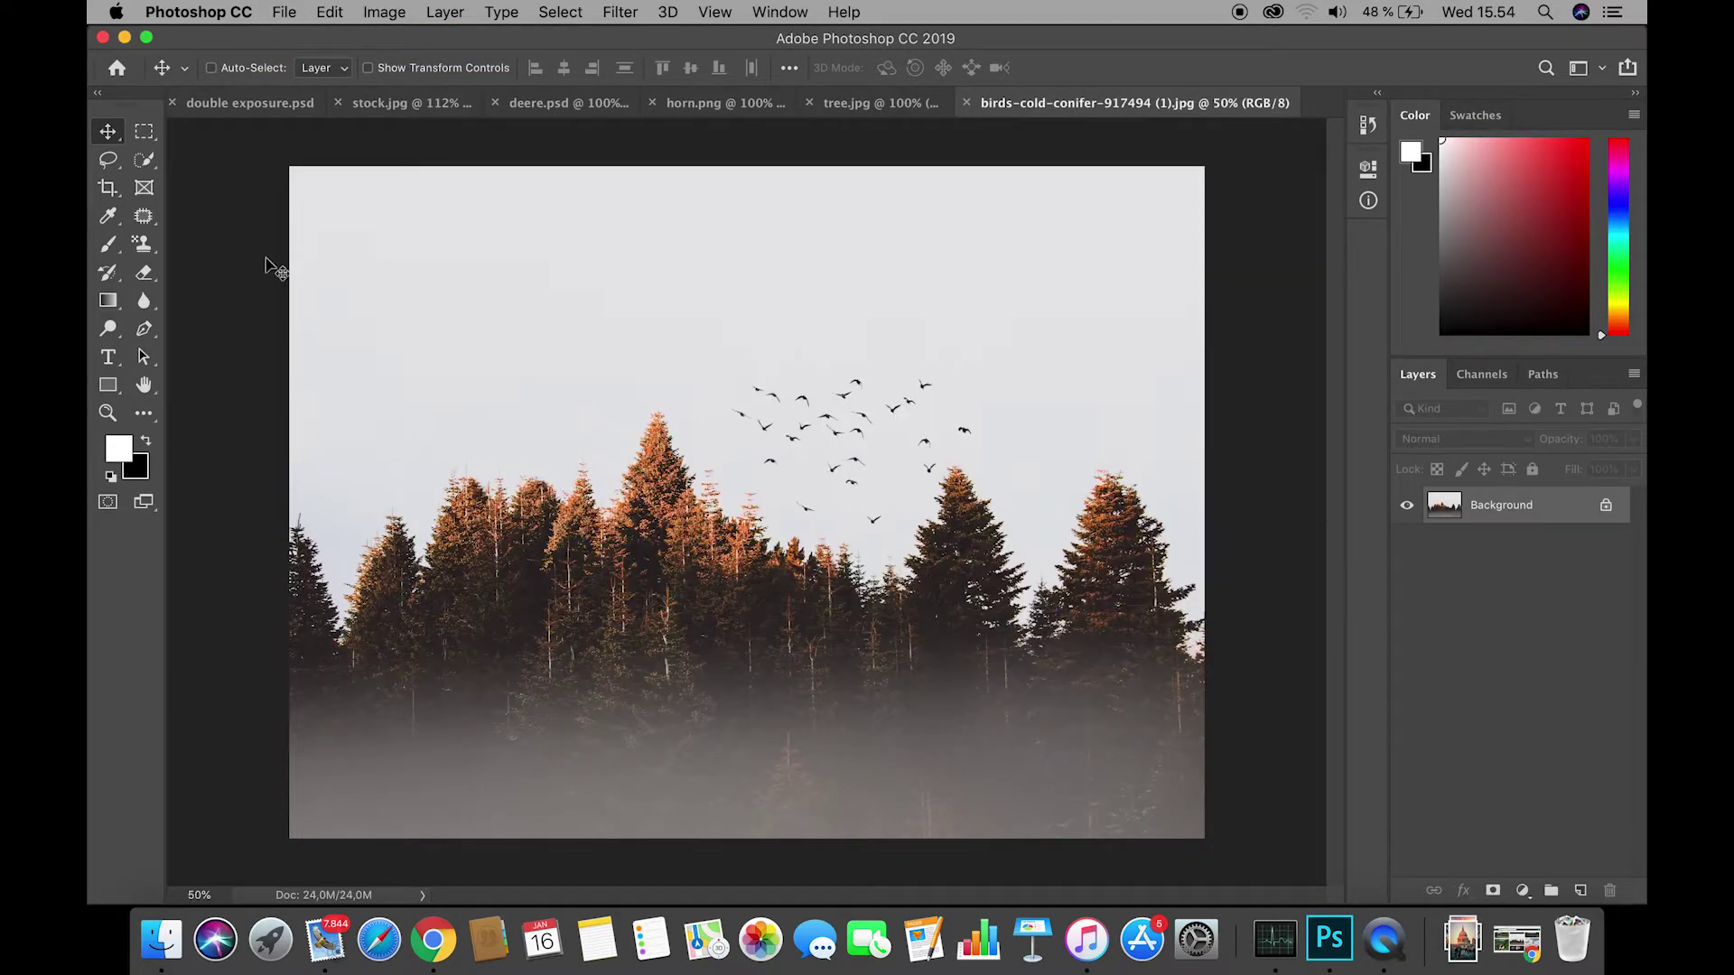
{"action": "left_click_drag", "start_coordinate": [1007, 483], "coordinate": [714, 465]}
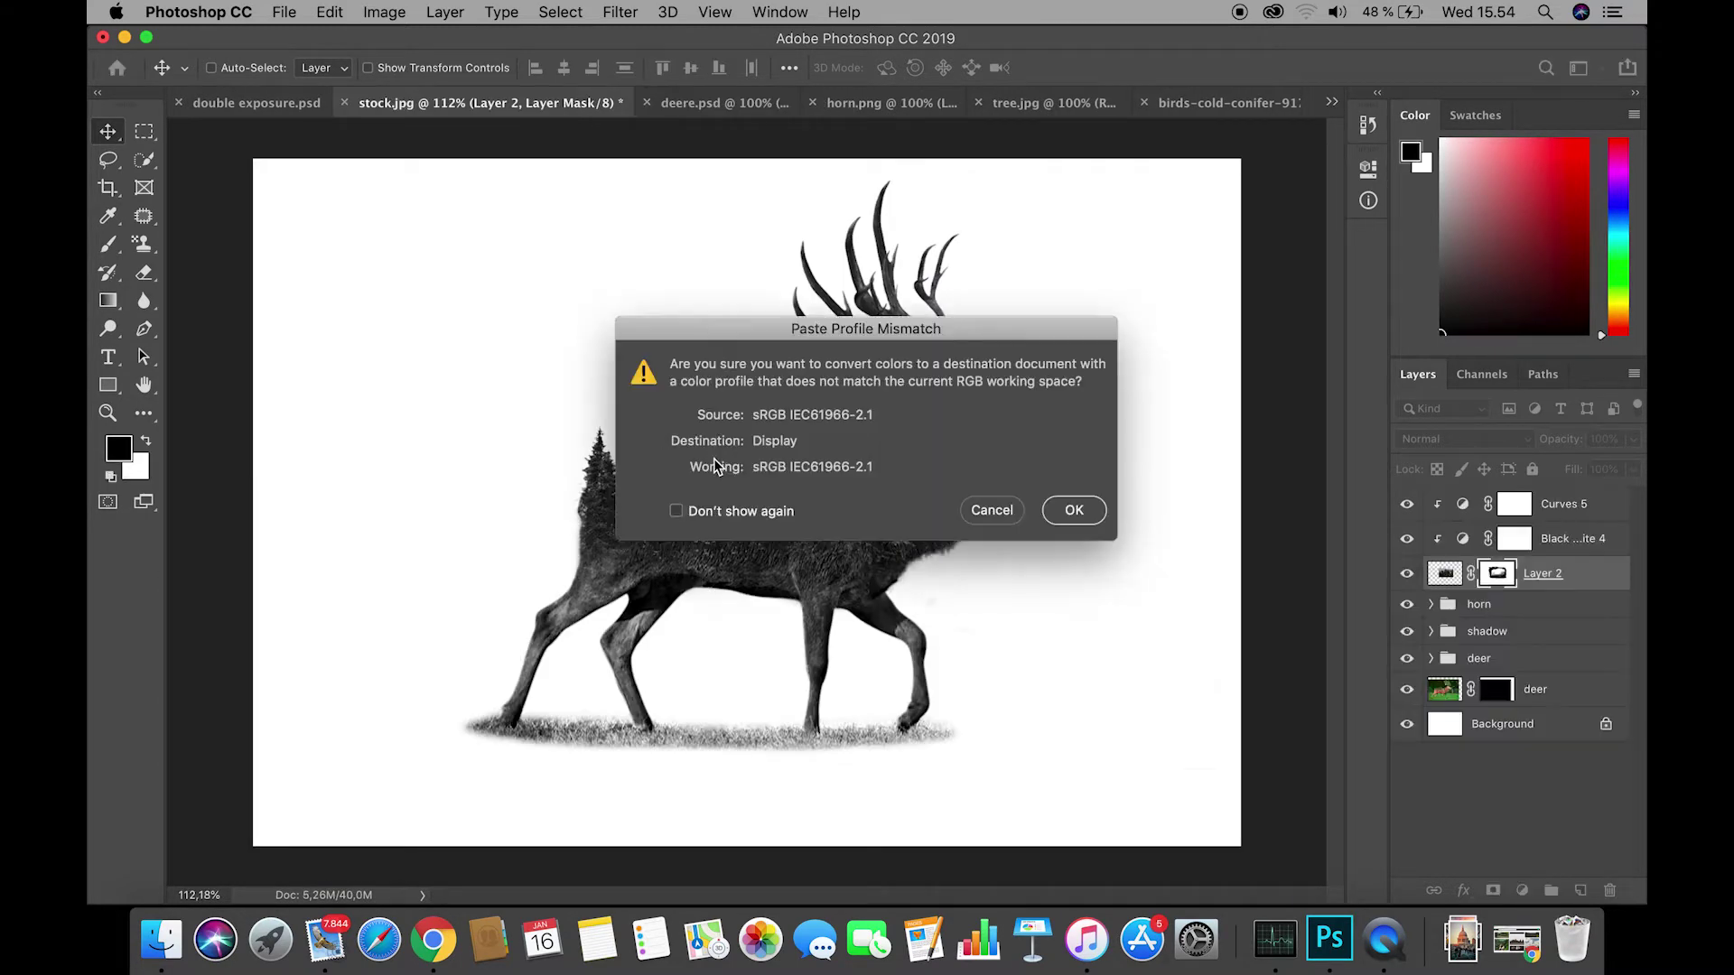
{"action": "left_click", "coordinate": [1059, 513]}
{"action": "left_click_drag", "start_coordinate": [1465, 583], "coordinate": [1465, 503]}
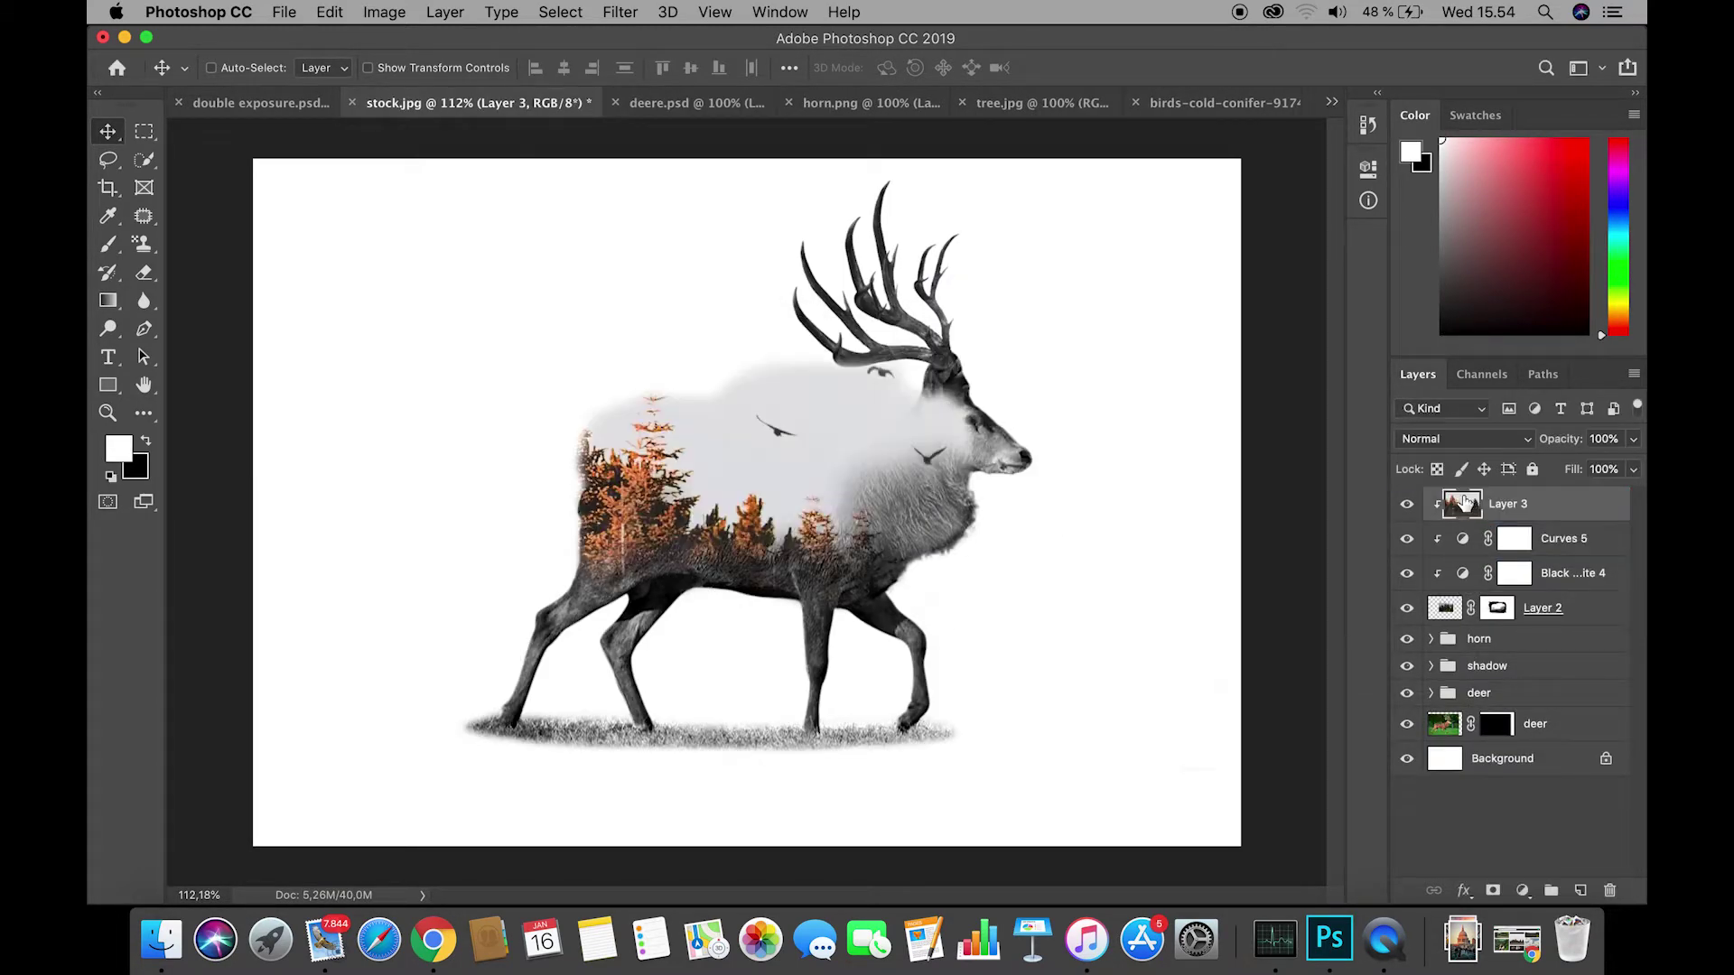
{"action": "left_click", "coordinate": [1509, 514], "text": "alt"}
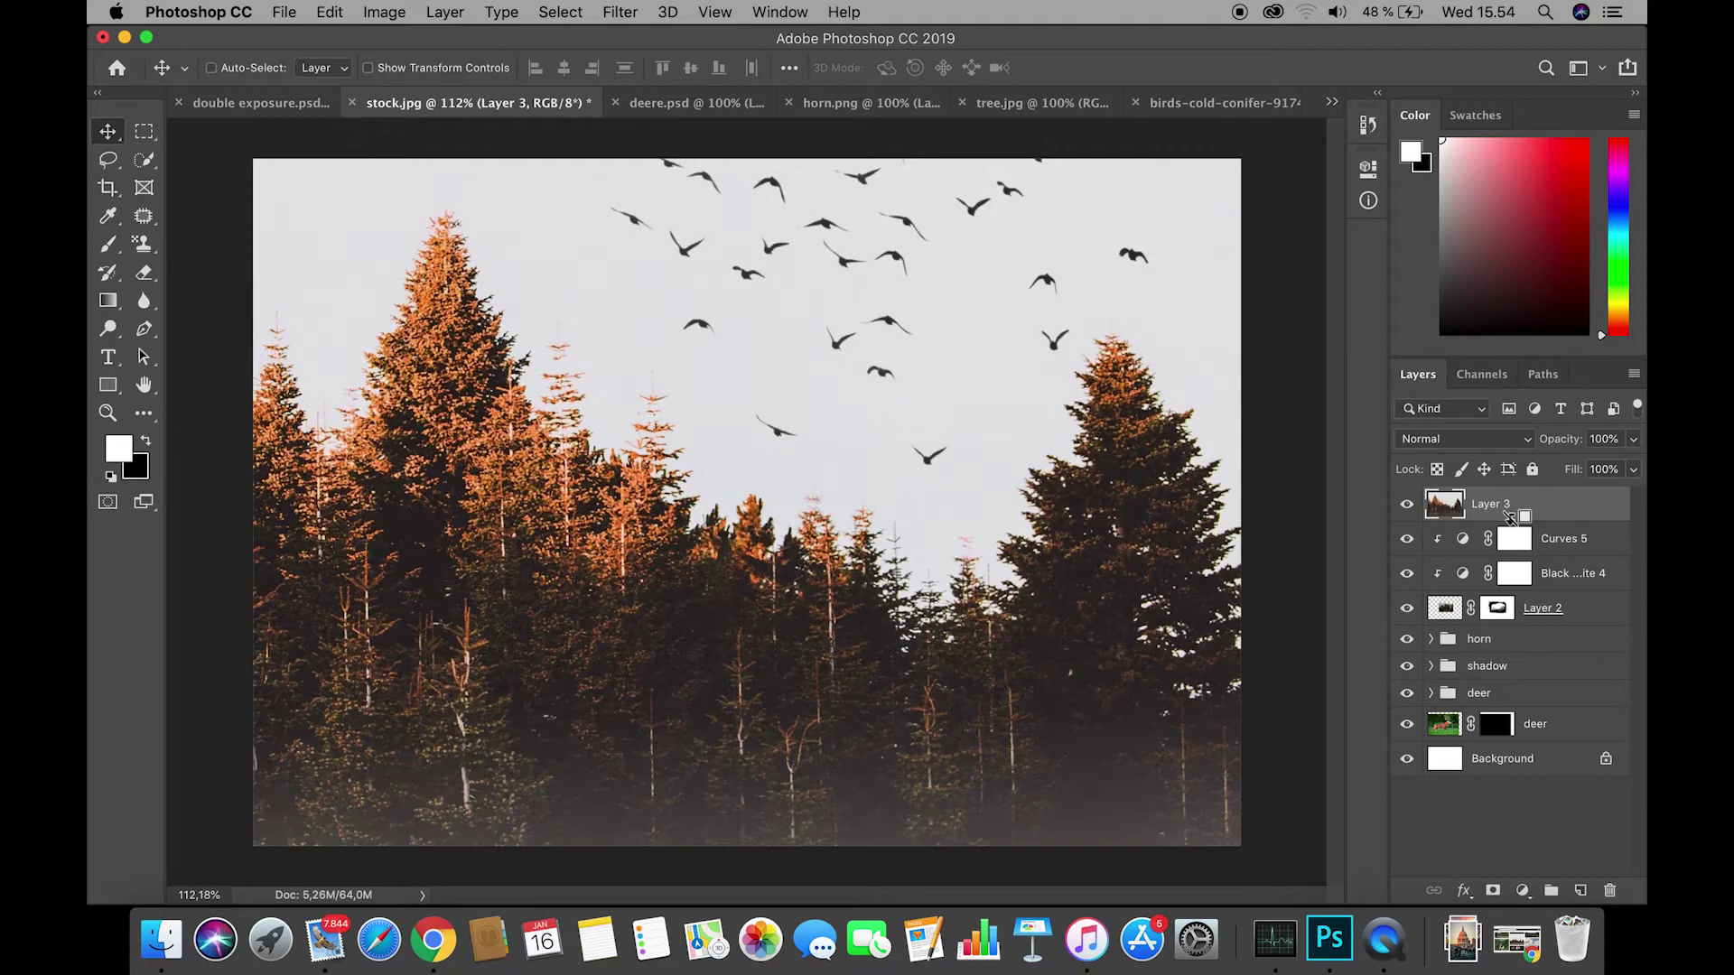
Scale the birds photo on Layer 3 down to about half the canvas width, over the deer's body.
{"action": "key", "text": "super+t"}
{"action": "key", "text": "super+0"}
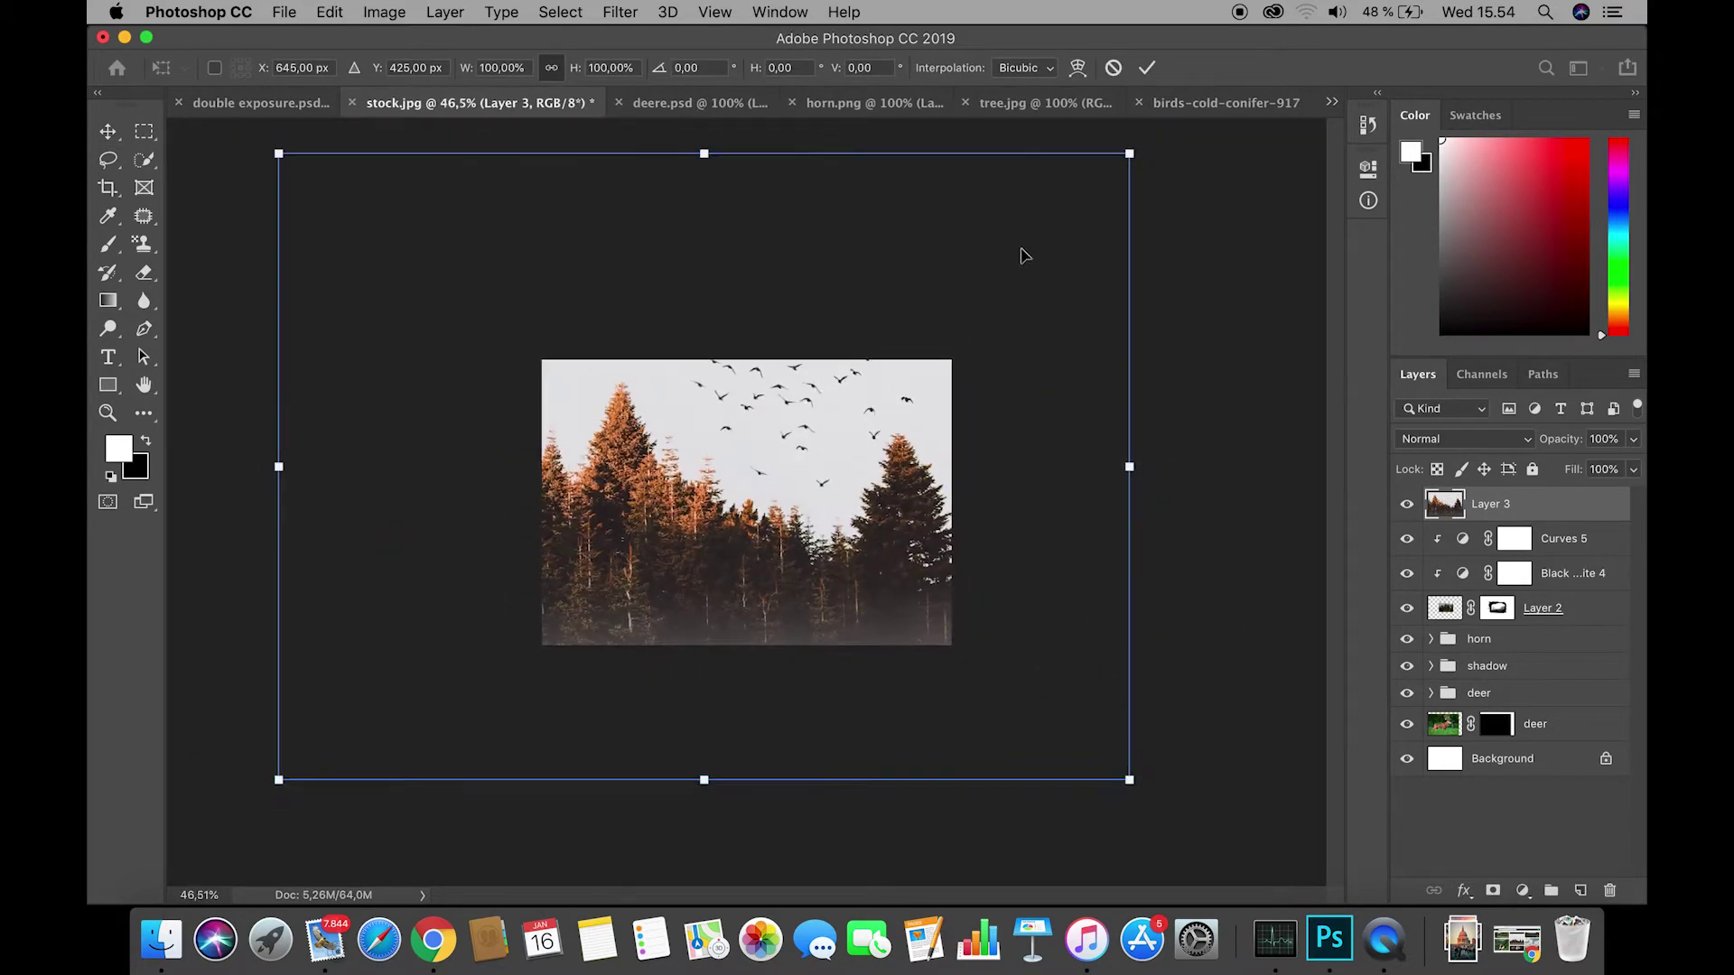
{"action": "left_click_drag", "start_coordinate": [1131, 156], "coordinate": [810, 416]}
{"action": "key", "text": "Return"}
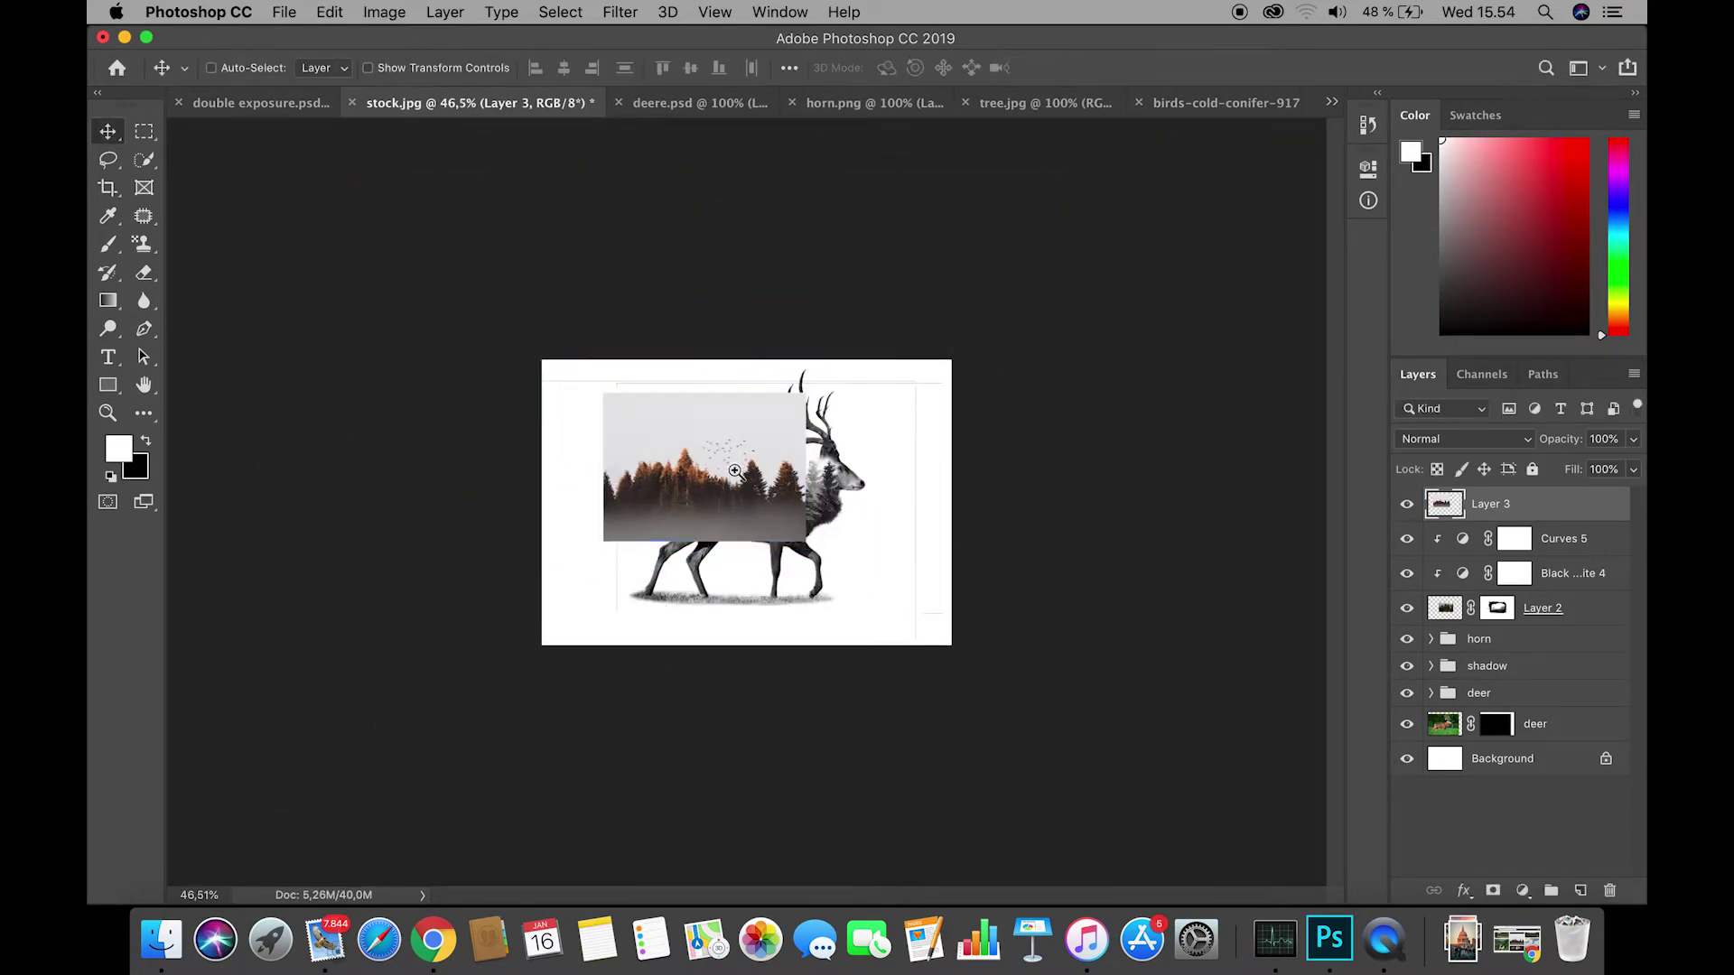
{"action": "left_click_drag", "start_coordinate": [757, 468], "coordinate": [816, 455]}
{"action": "left_click_drag", "start_coordinate": [723, 494], "coordinate": [746, 426]}
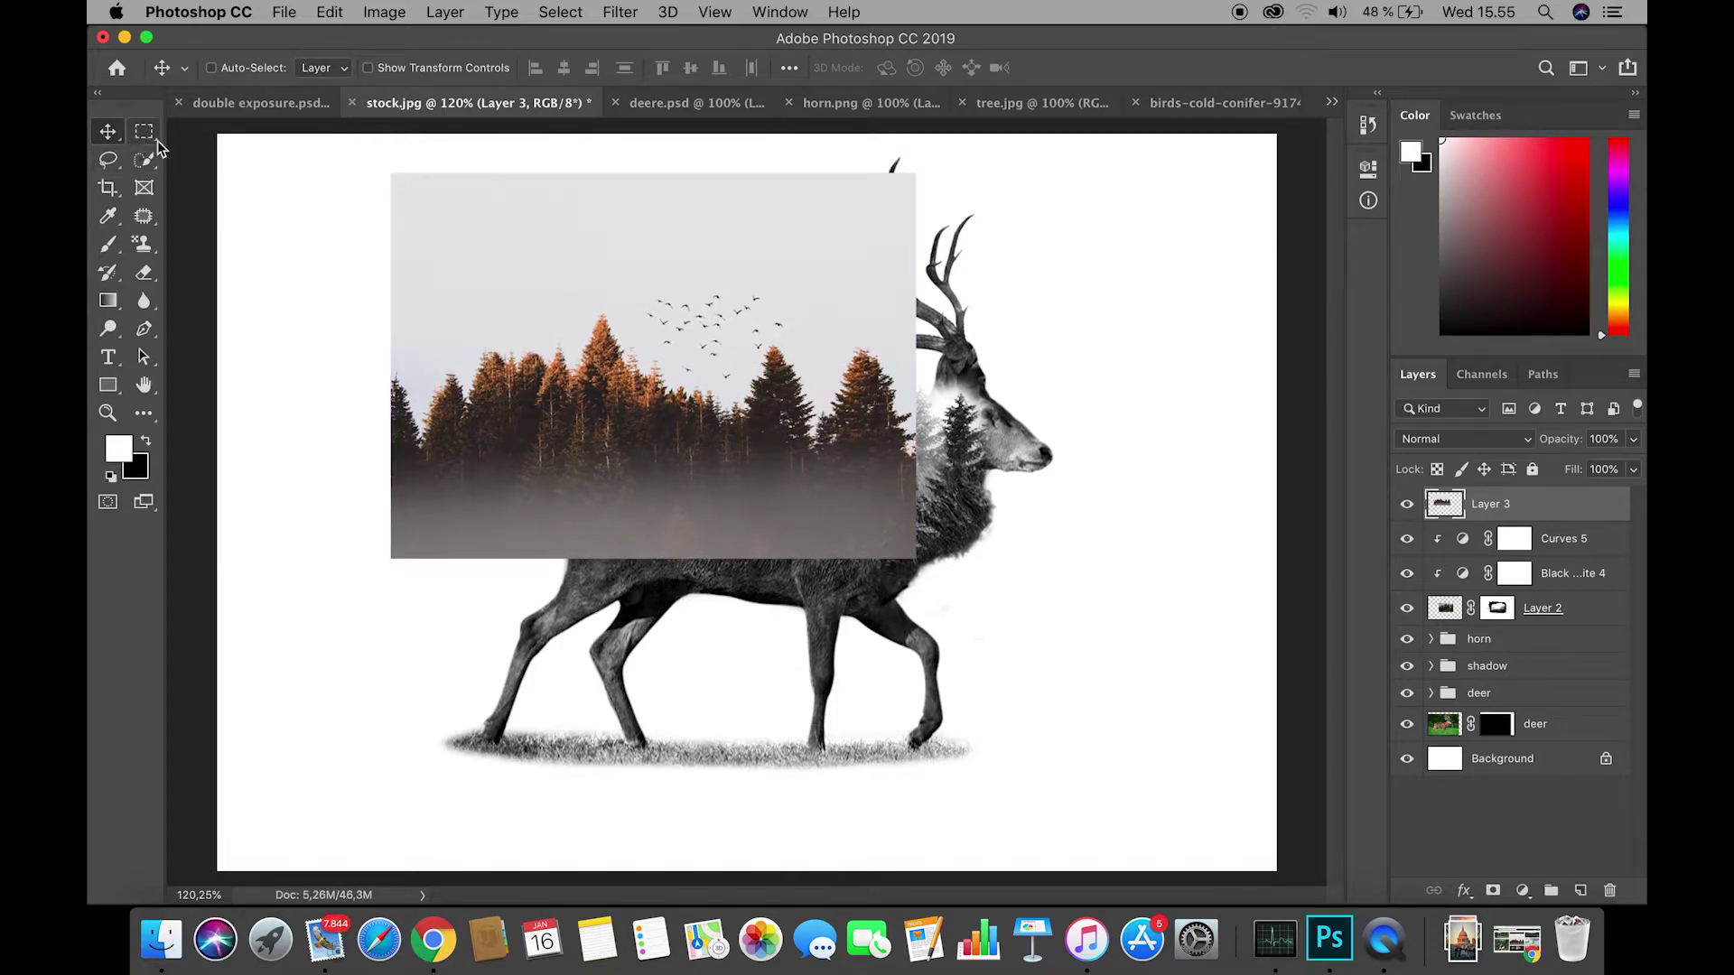
Position Layer 3 so its birds sit just above the deer's trees, using 37% opacity as a guide, and restore 100% opacity.
{"action": "left_click_drag", "start_coordinate": [788, 342], "coordinate": [789, 397]}
{"action": "left_click_drag", "start_coordinate": [1551, 447], "coordinate": [1489, 448]}
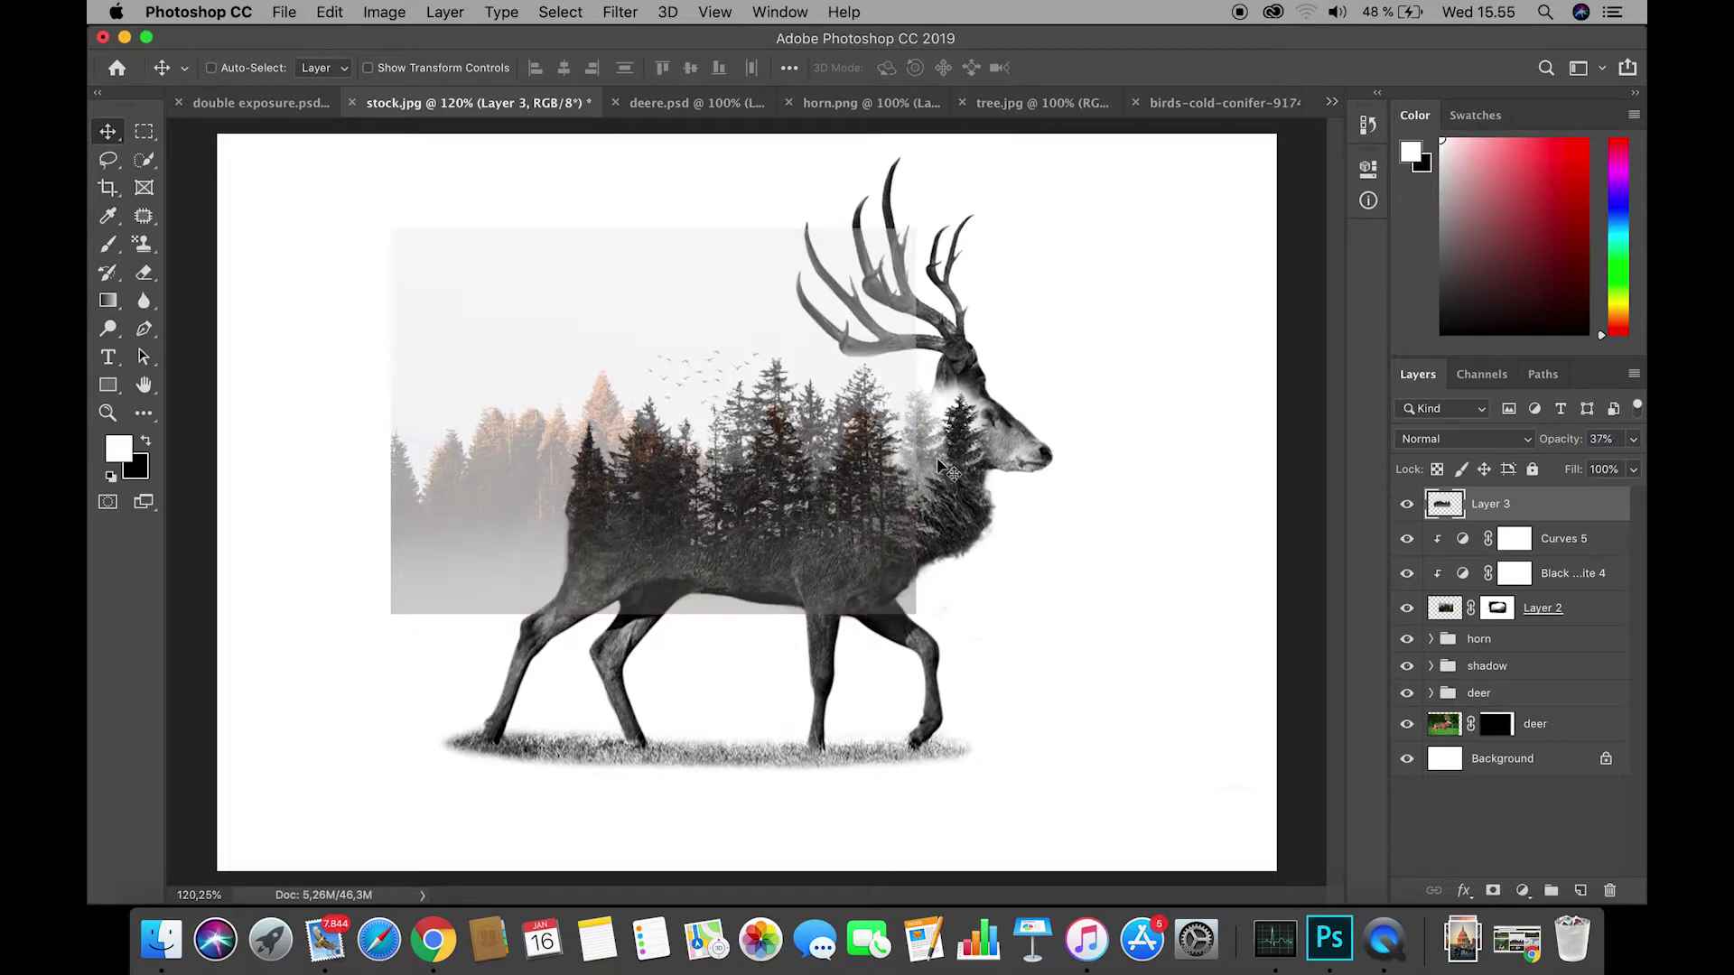
{"action": "mouse_move", "coordinate": [833, 423]}
{"action": "left_mouse_down"}
{"action": "mouse_move", "coordinate": [846, 399]}
{"action": "mouse_move", "coordinate": [812, 416]}
{"action": "left_mouse_up"}
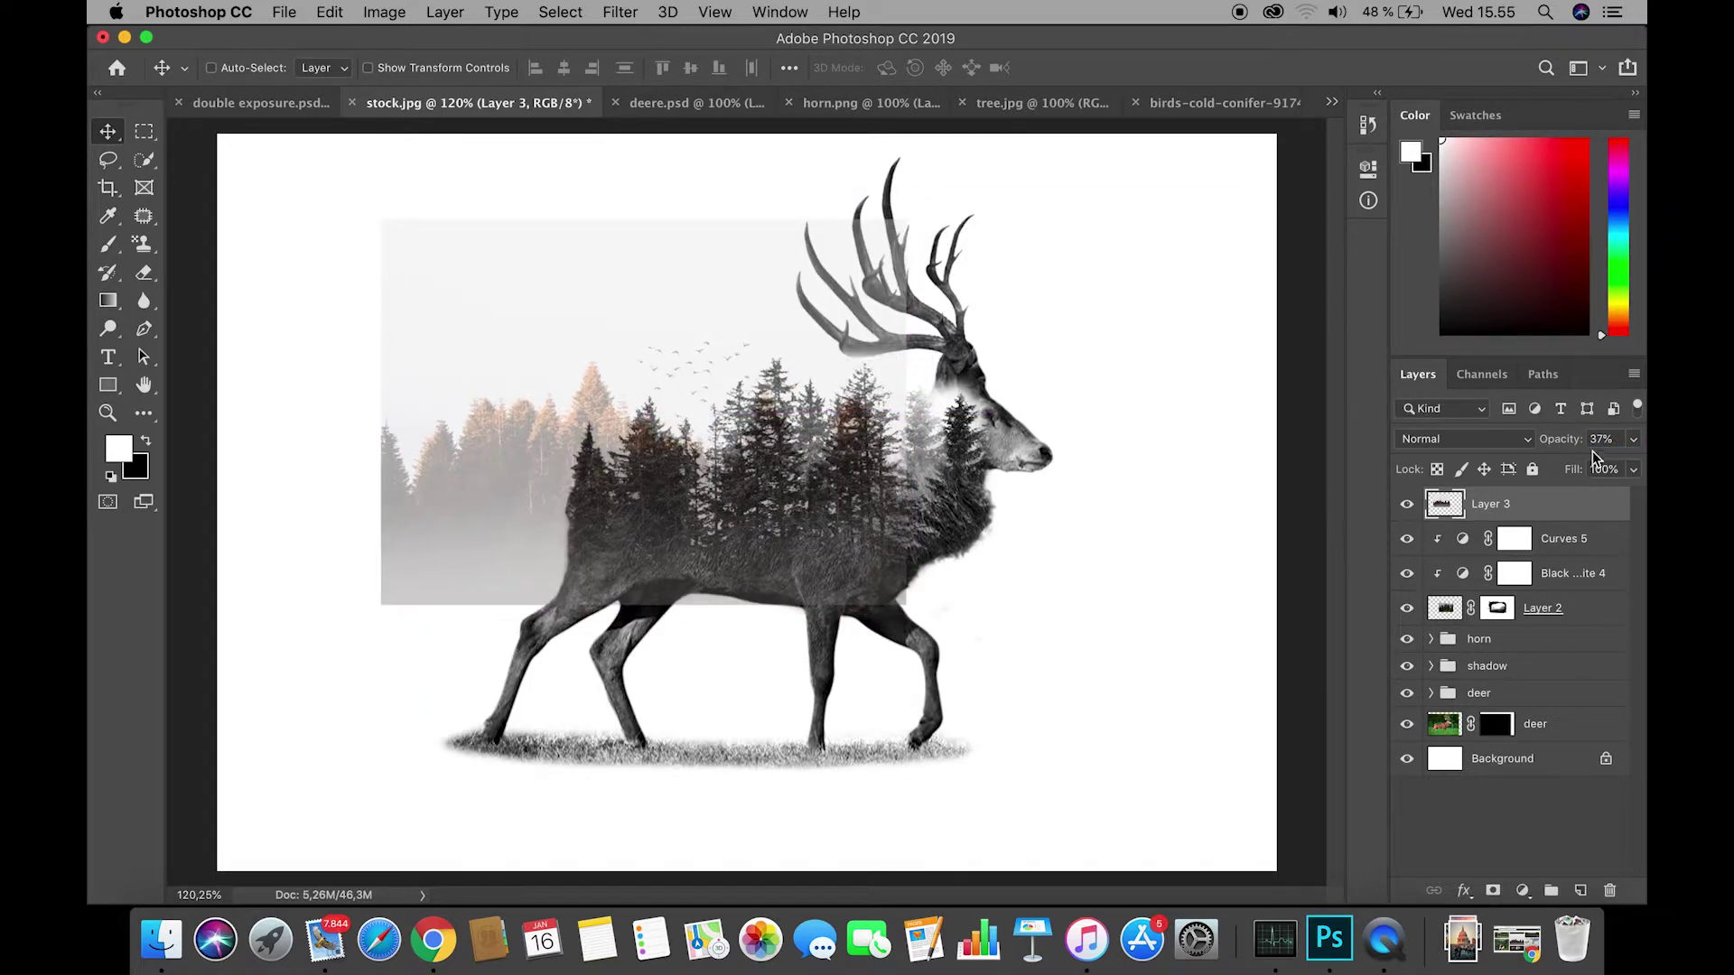
{"action": "key", "text": "Return"}
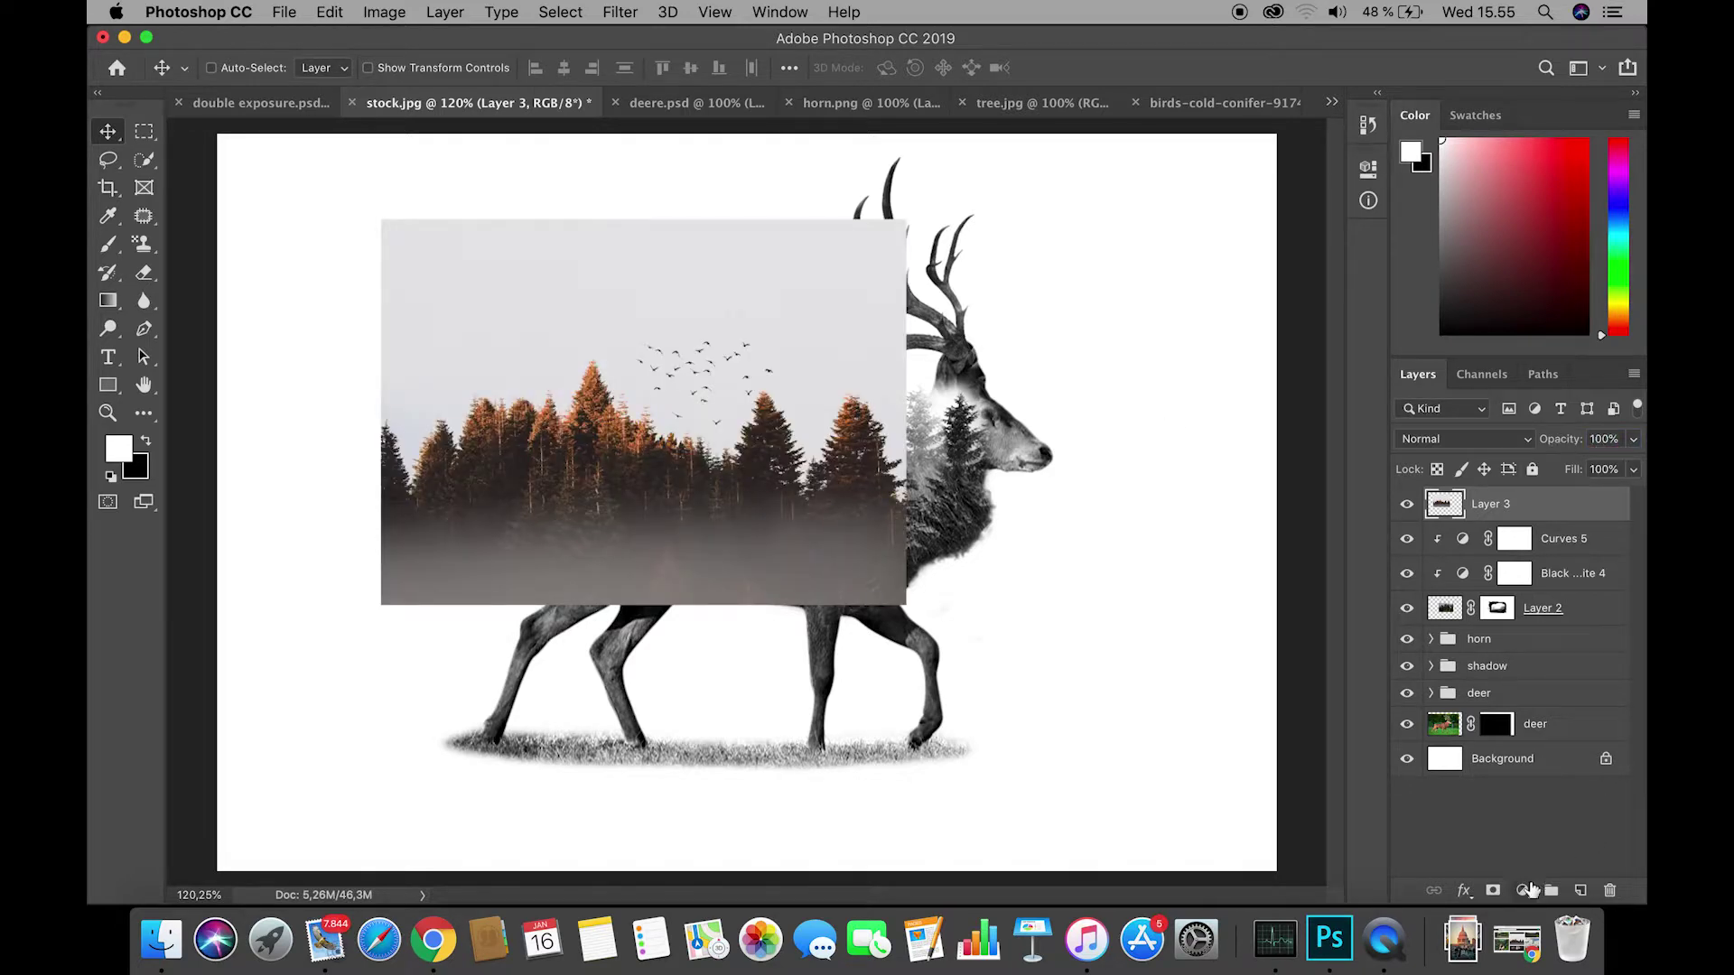
Hide Layer 3 with an inverted mask and reveal the birds above the trees with a soft 182 px white brush.
{"action": "left_click", "coordinate": [1493, 891]}
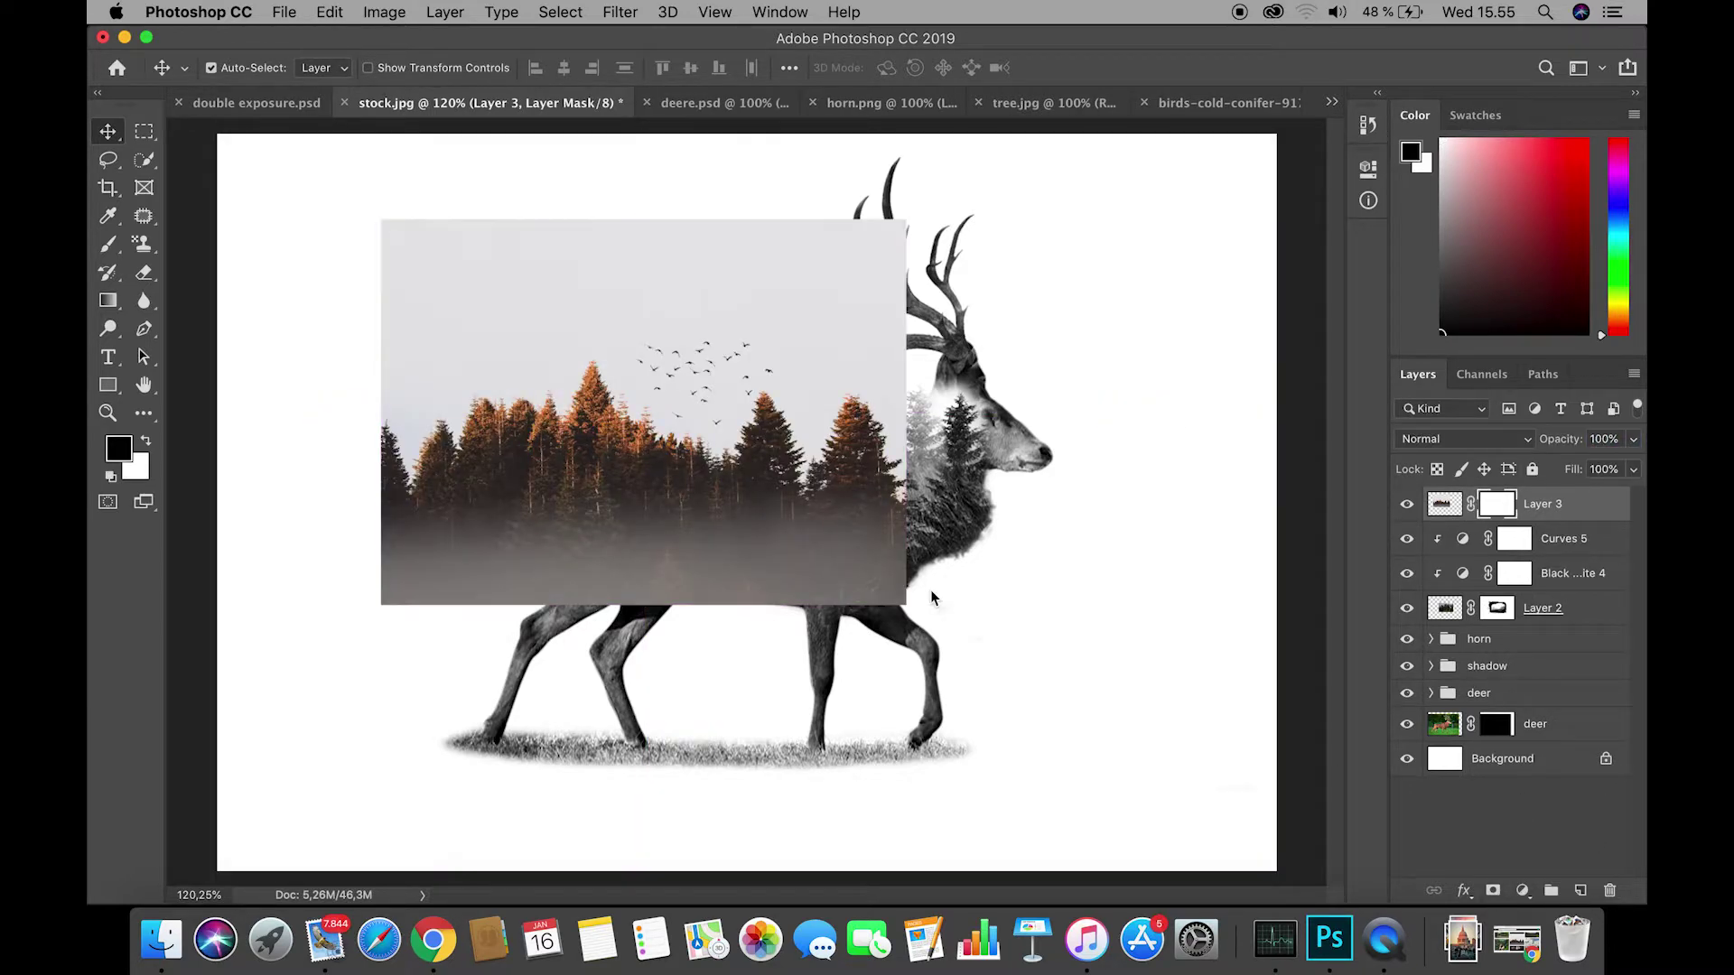
{"action": "key", "text": "super+i"}
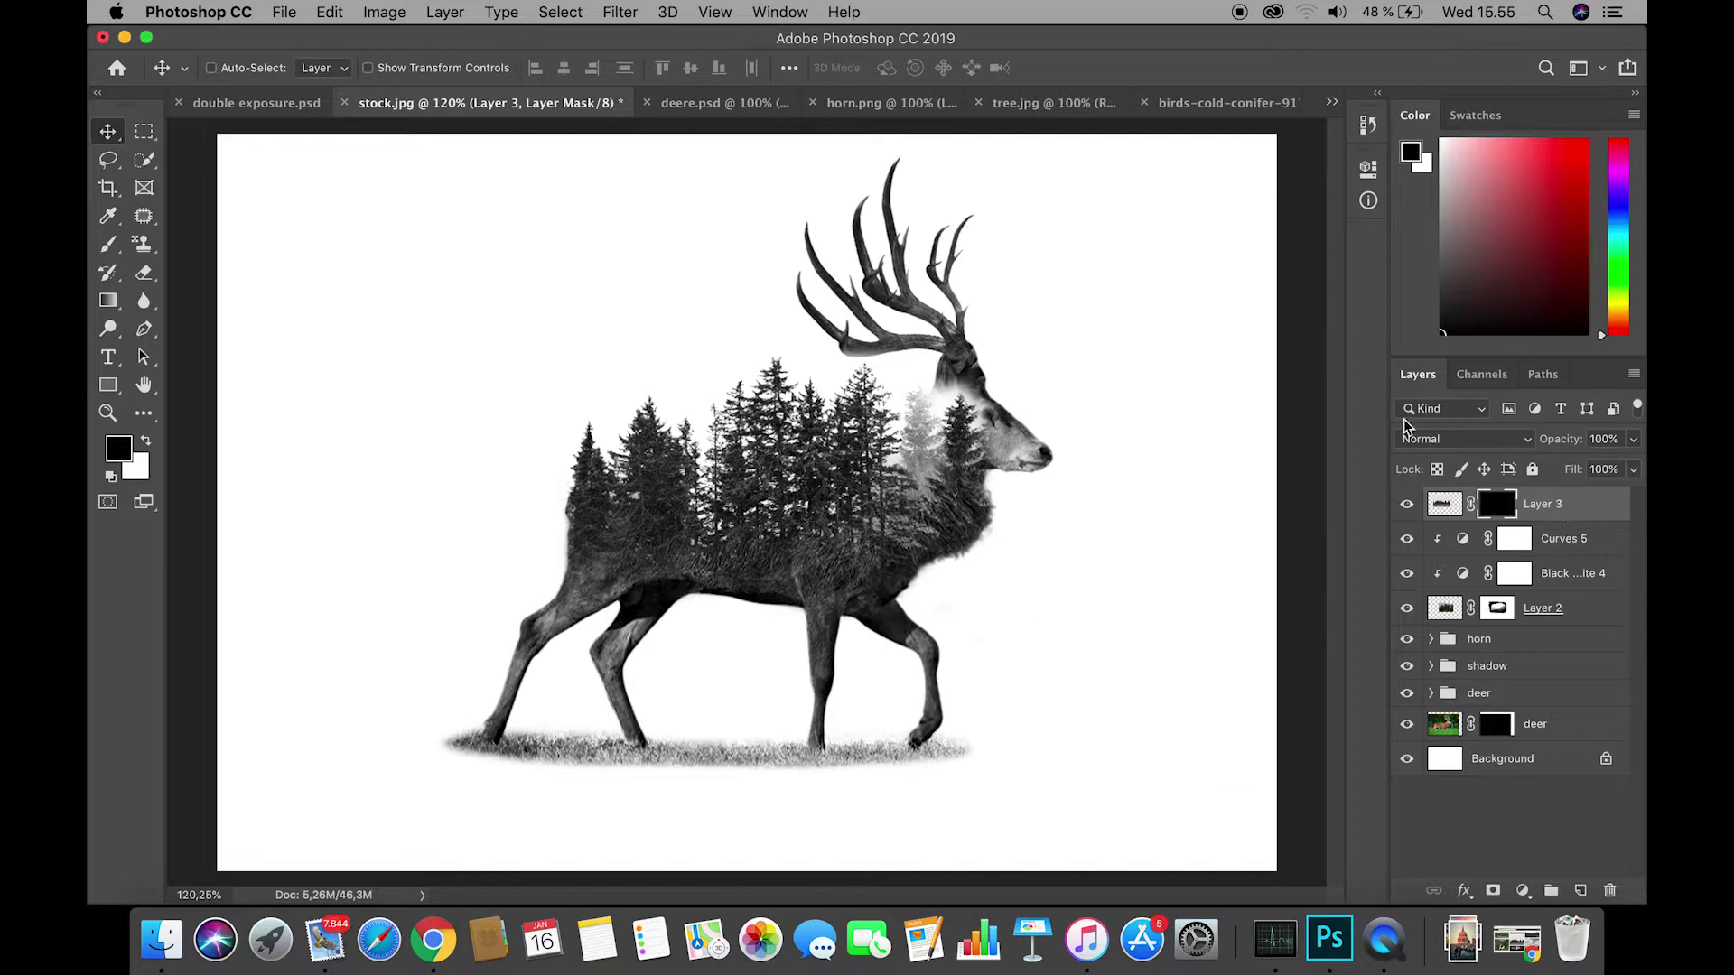
{"action": "left_click", "coordinate": [108, 244]}
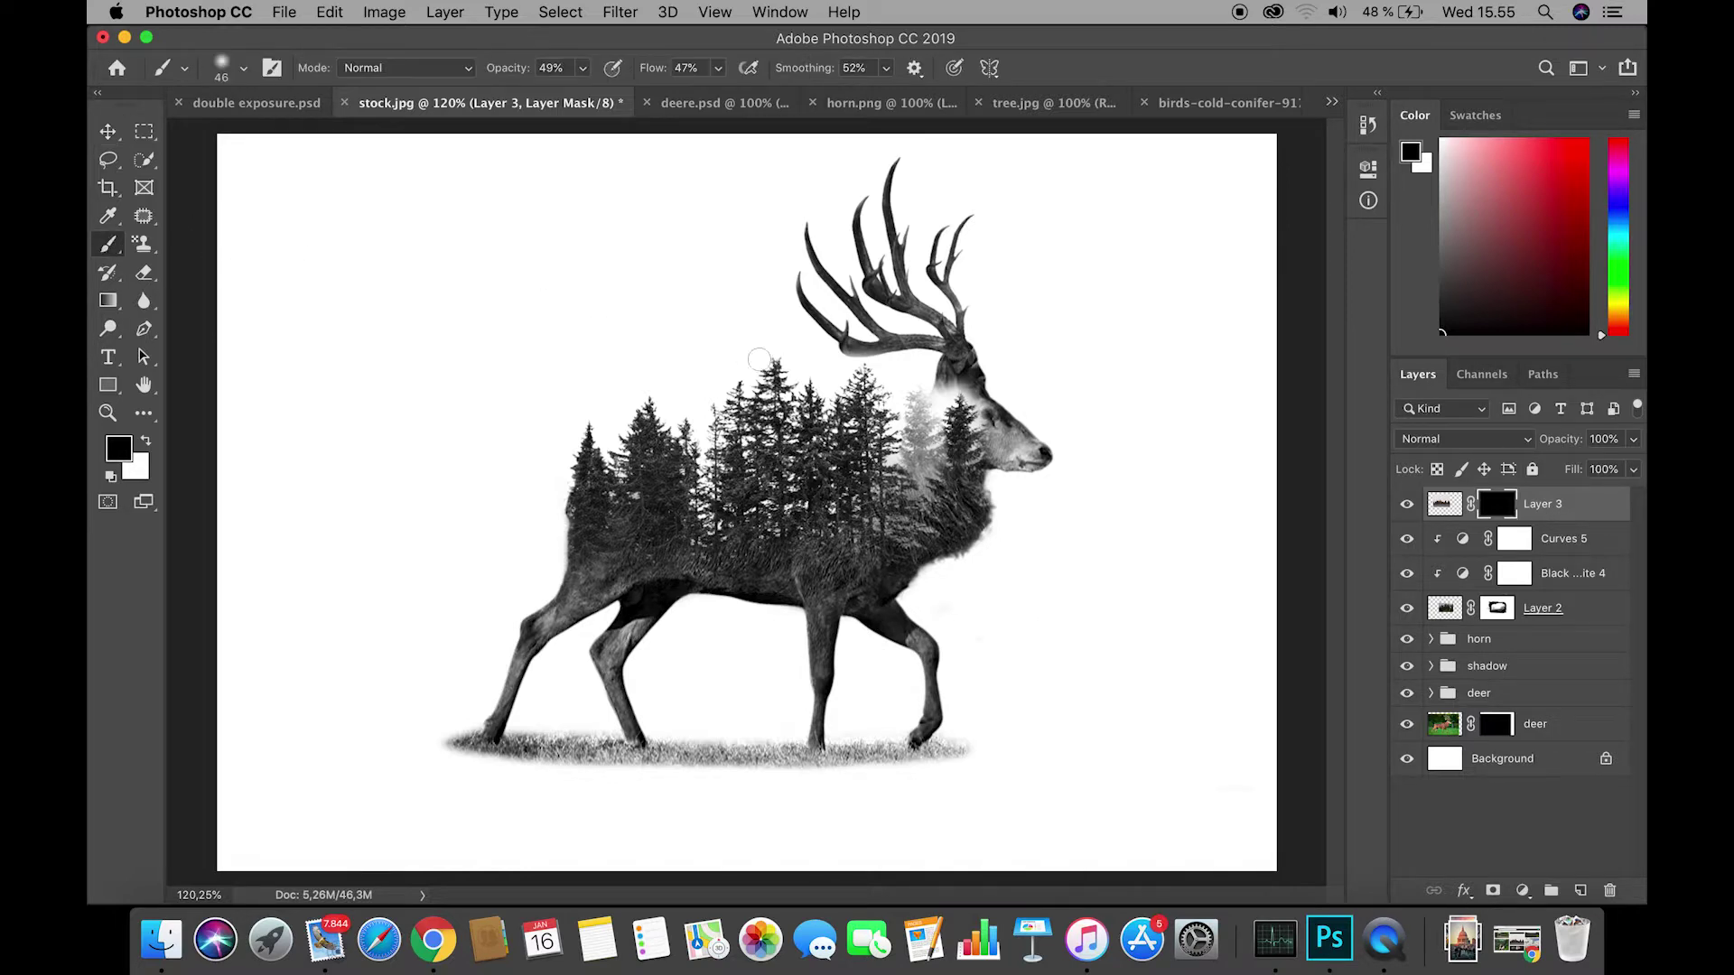
{"action": "right_click", "coordinate": [698, 365]}
{"action": "left_click", "coordinate": [899, 411]}
{"action": "left_click", "coordinate": [676, 351]}
{"action": "left_click", "coordinate": [145, 440]}
{"action": "mouse_move", "coordinate": [695, 366]}
{"action": "left_mouse_down"}
{"action": "mouse_move", "coordinate": [769, 327]}
{"action": "mouse_move", "coordinate": [708, 361]}
{"action": "mouse_move", "coordinate": [632, 334]}
{"action": "left_mouse_up"}
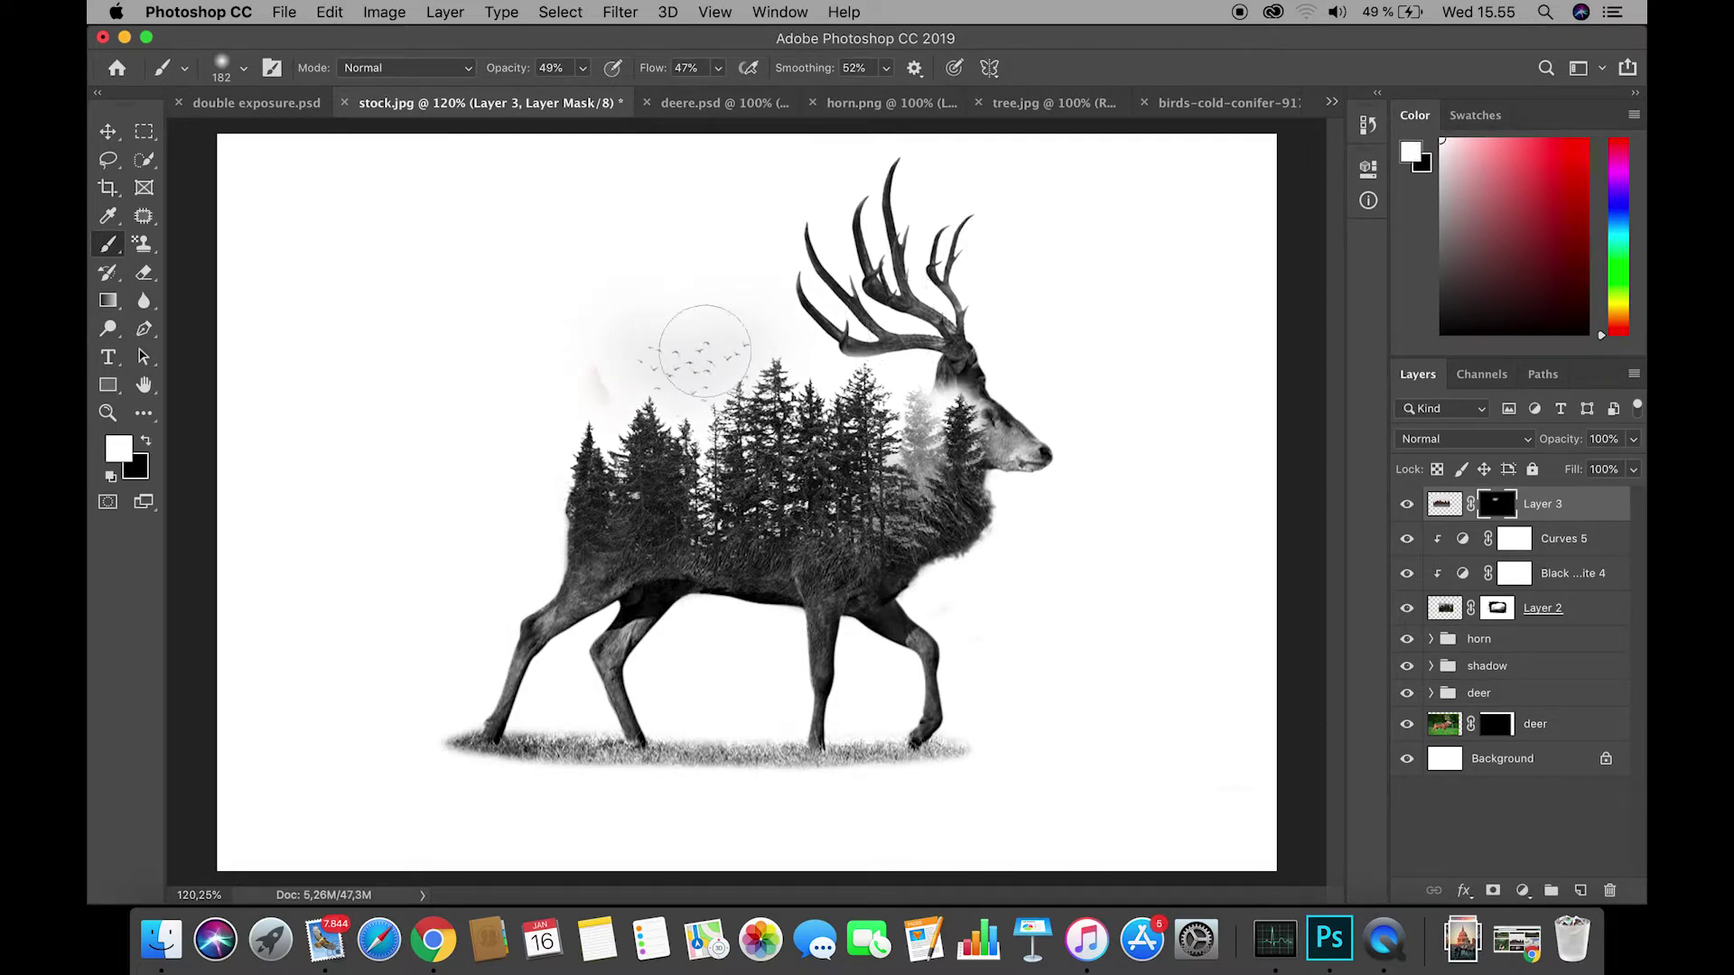
Mask out the faint reddish tree beside the birds on Layer 3's mask with a 78 px black brush.
{"action": "scroll", "coordinate": [678, 366], "scroll_direction": "up", "scroll_amount": 6}
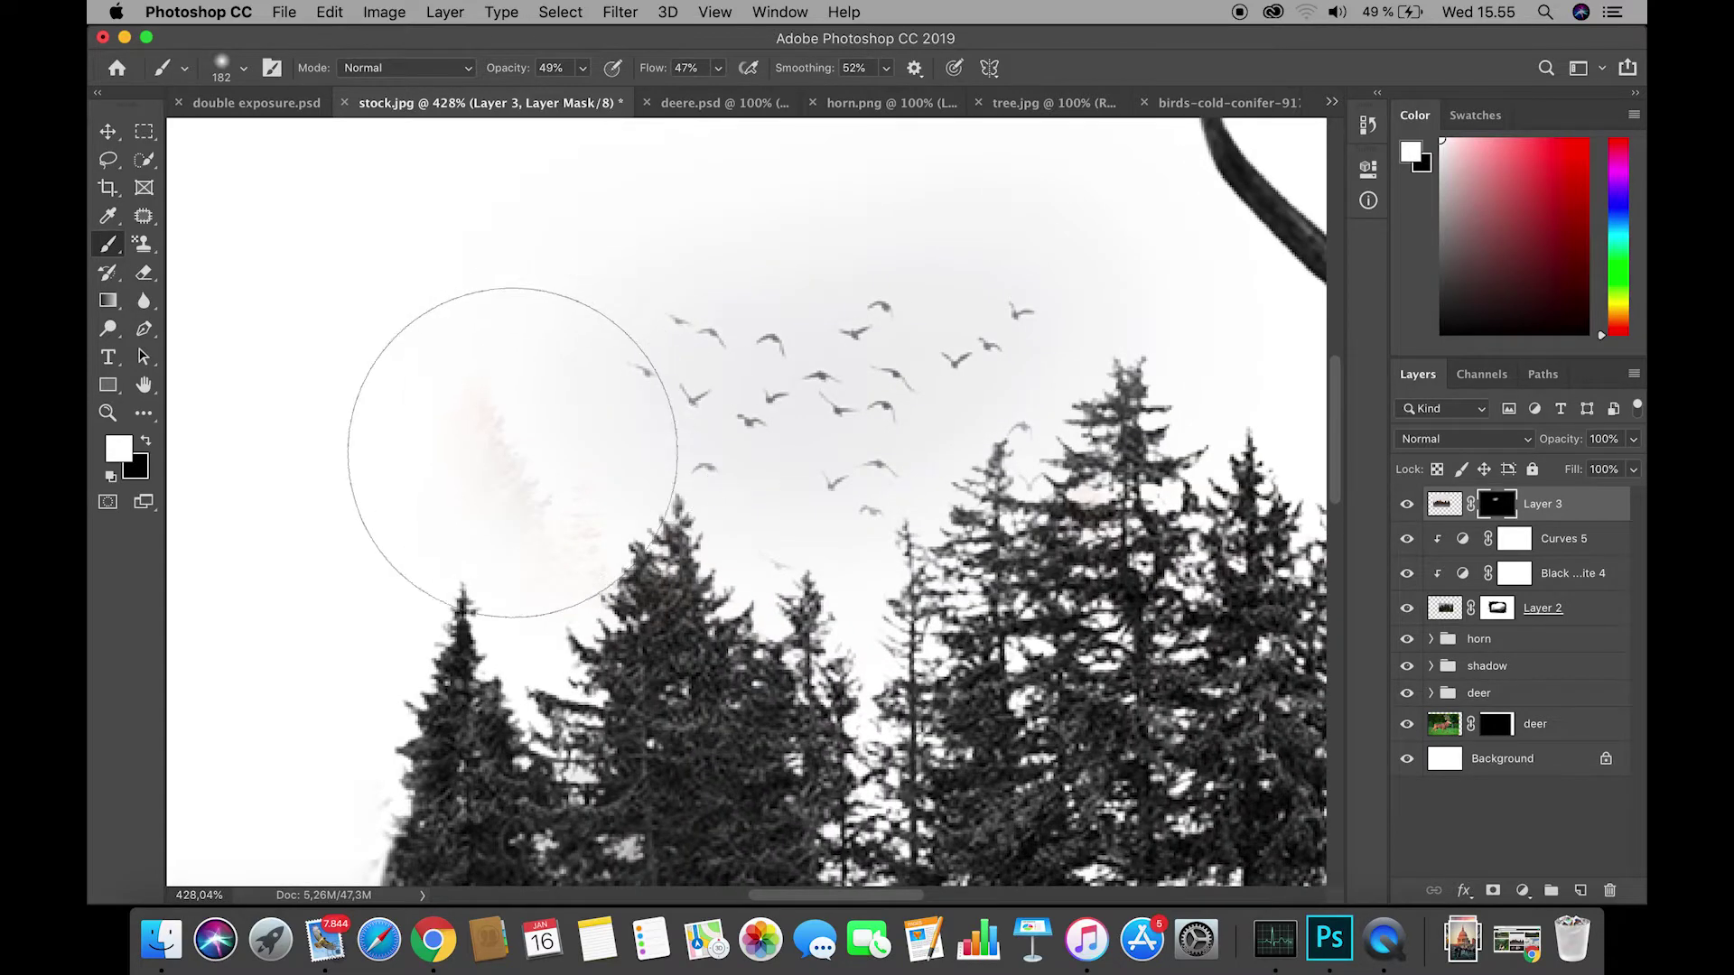
{"action": "left_click", "coordinate": [146, 441]}
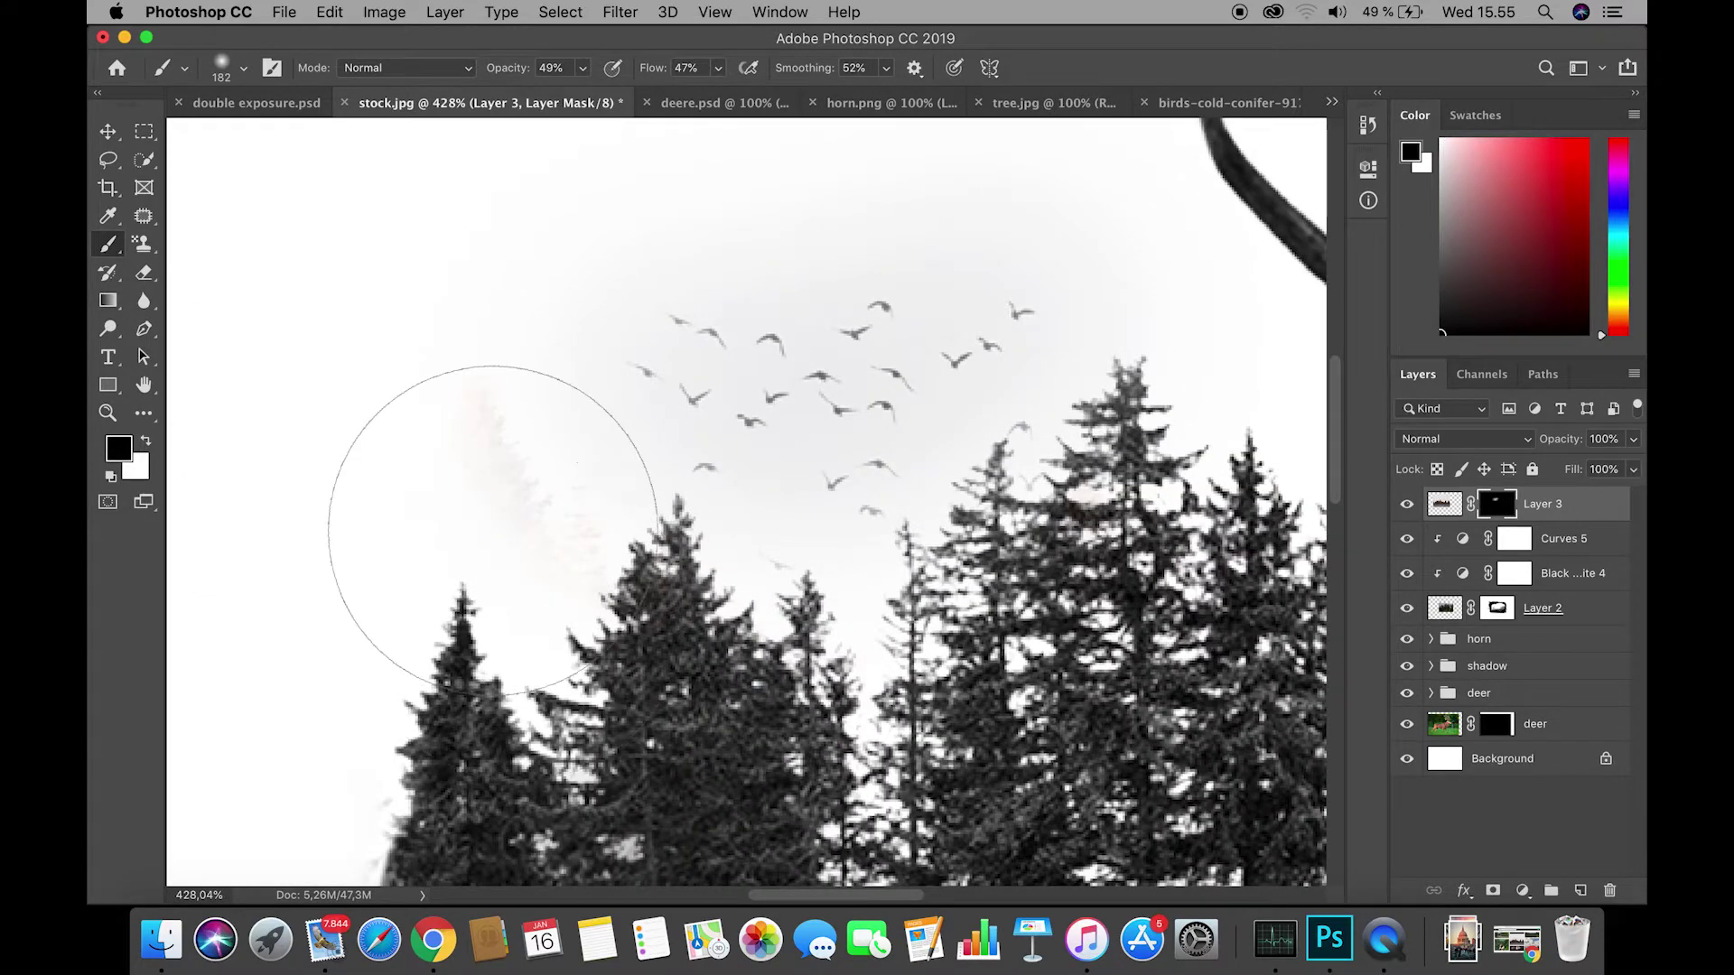
{"action": "right_click", "coordinate": [498, 509]}
{"action": "left_click", "coordinate": [657, 551]}
{"action": "mouse_move", "coordinate": [533, 477]}
{"action": "left_mouse_down"}
{"action": "mouse_move", "coordinate": [467, 392]}
{"action": "mouse_move", "coordinate": [517, 498]}
{"action": "mouse_move", "coordinate": [490, 376]}
{"action": "mouse_move", "coordinate": [492, 559]}
{"action": "left_mouse_up"}
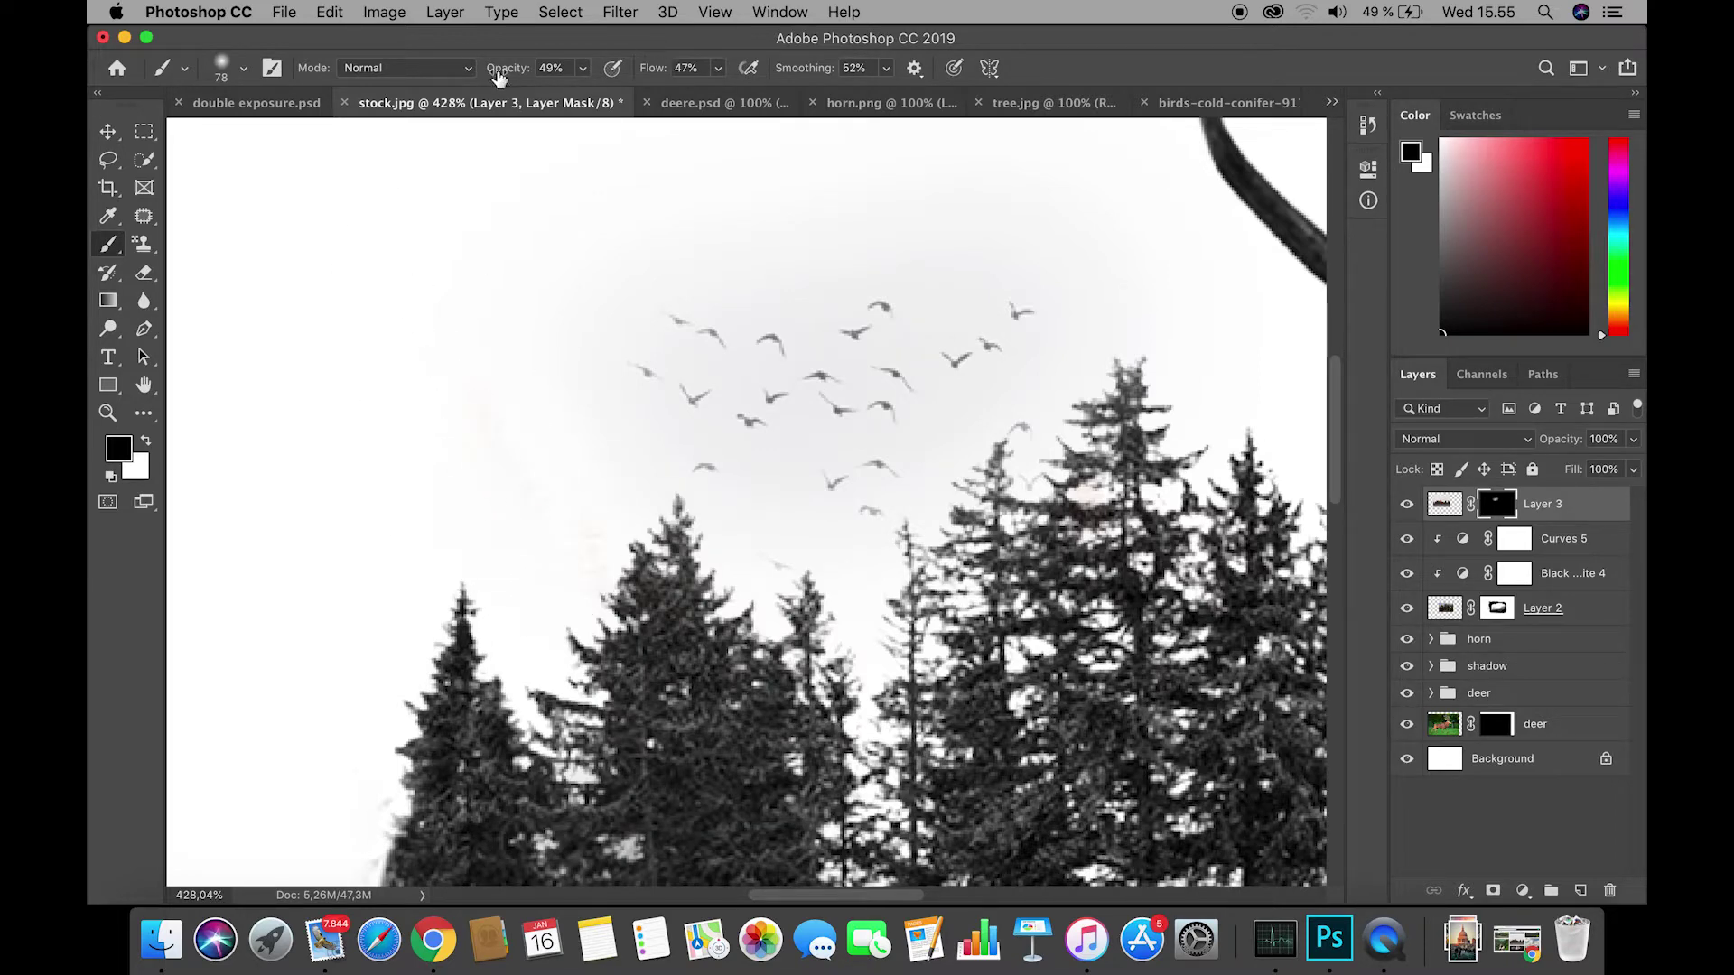
Reveal the flock fully on Layer 3's mask with the white brush at 100% opacity, flow and smoothing.
{"action": "left_click_drag", "start_coordinate": [506, 68], "coordinate": [644, 77]}
{"action": "left_click_drag", "start_coordinate": [820, 72], "coordinate": [1038, 81]}
{"action": "scroll", "coordinate": [836, 290], "scroll_direction": "right", "scroll_amount": 5}
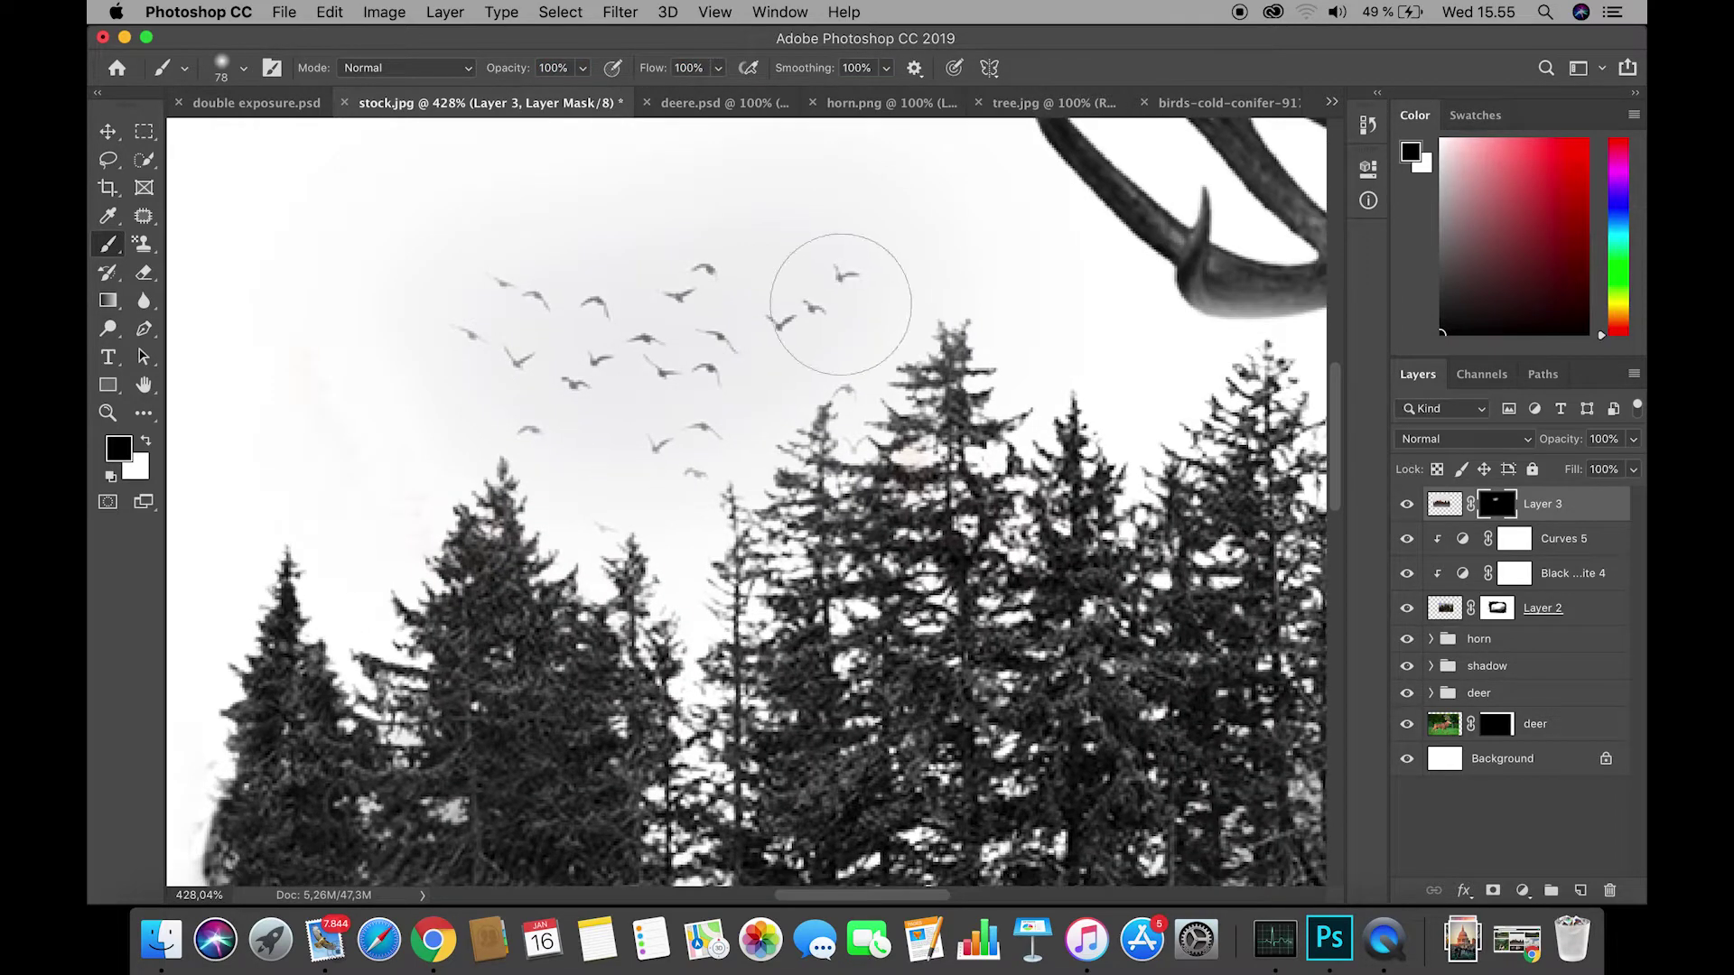
{"action": "key", "text": "x"}
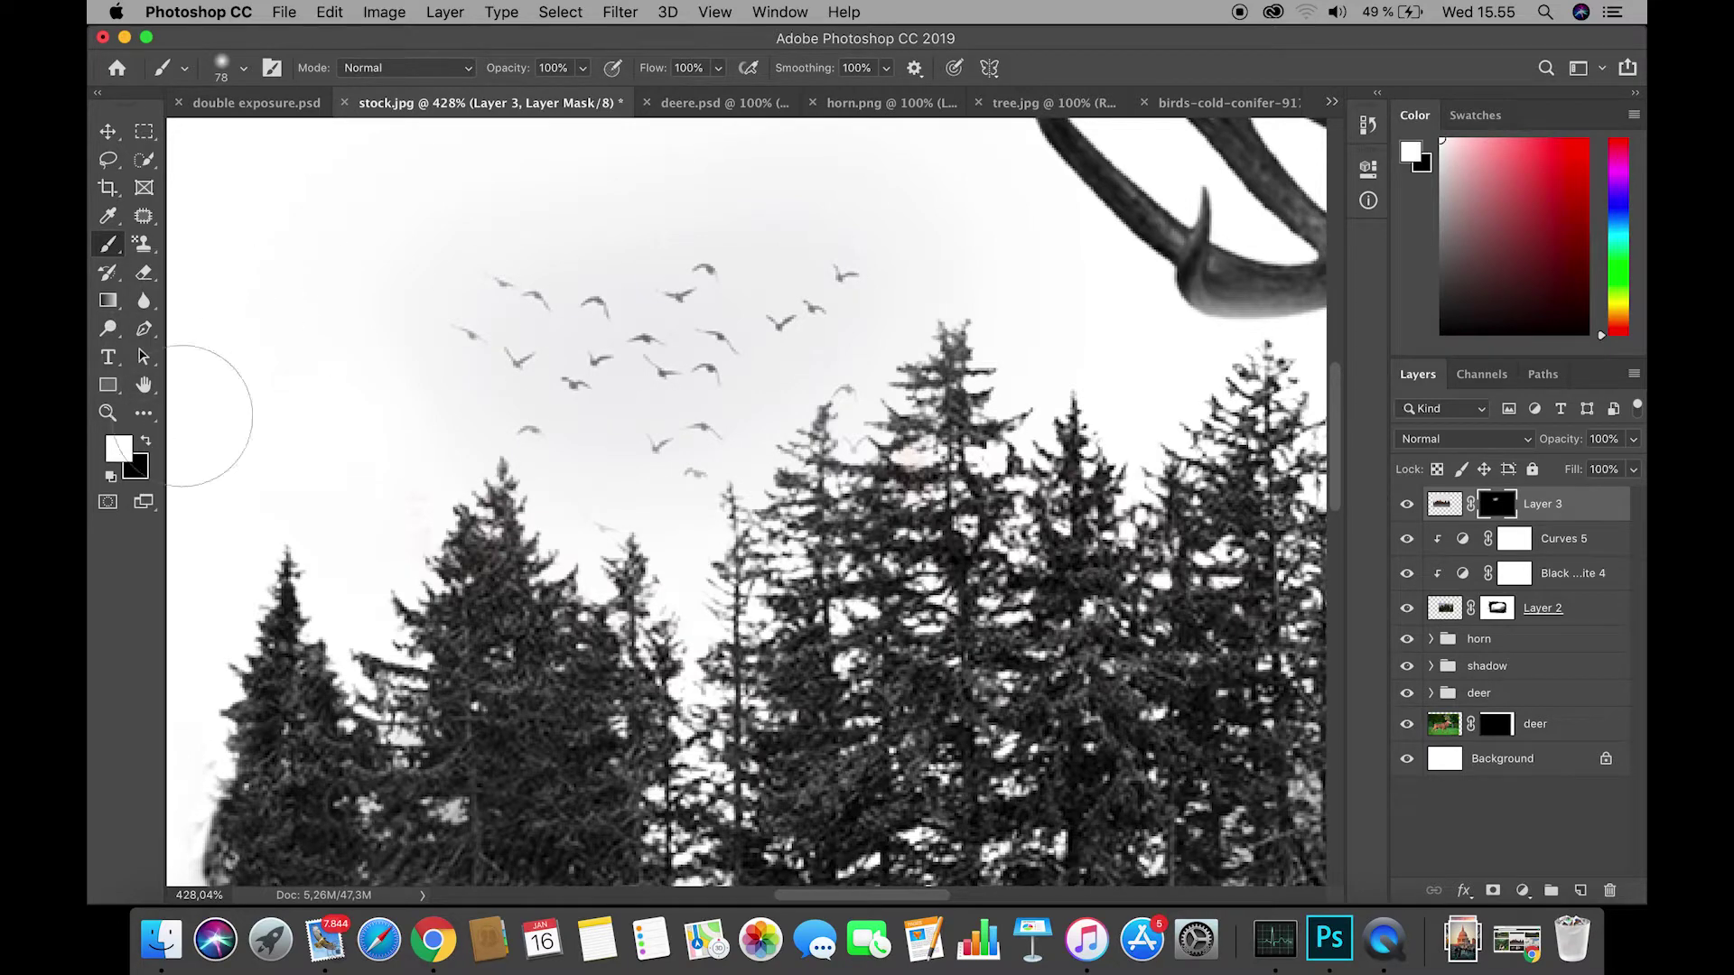
{"action": "left_click_drag", "start_coordinate": [479, 312], "coordinate": [548, 406]}
{"action": "mouse_move", "coordinate": [737, 321]}
{"action": "left_mouse_down"}
{"action": "mouse_move", "coordinate": [685, 436]}
{"action": "mouse_move", "coordinate": [559, 511]}
{"action": "mouse_move", "coordinate": [816, 279]}
{"action": "mouse_move", "coordinate": [867, 298]}
{"action": "left_mouse_up"}
{"action": "key", "text": "super+0"}
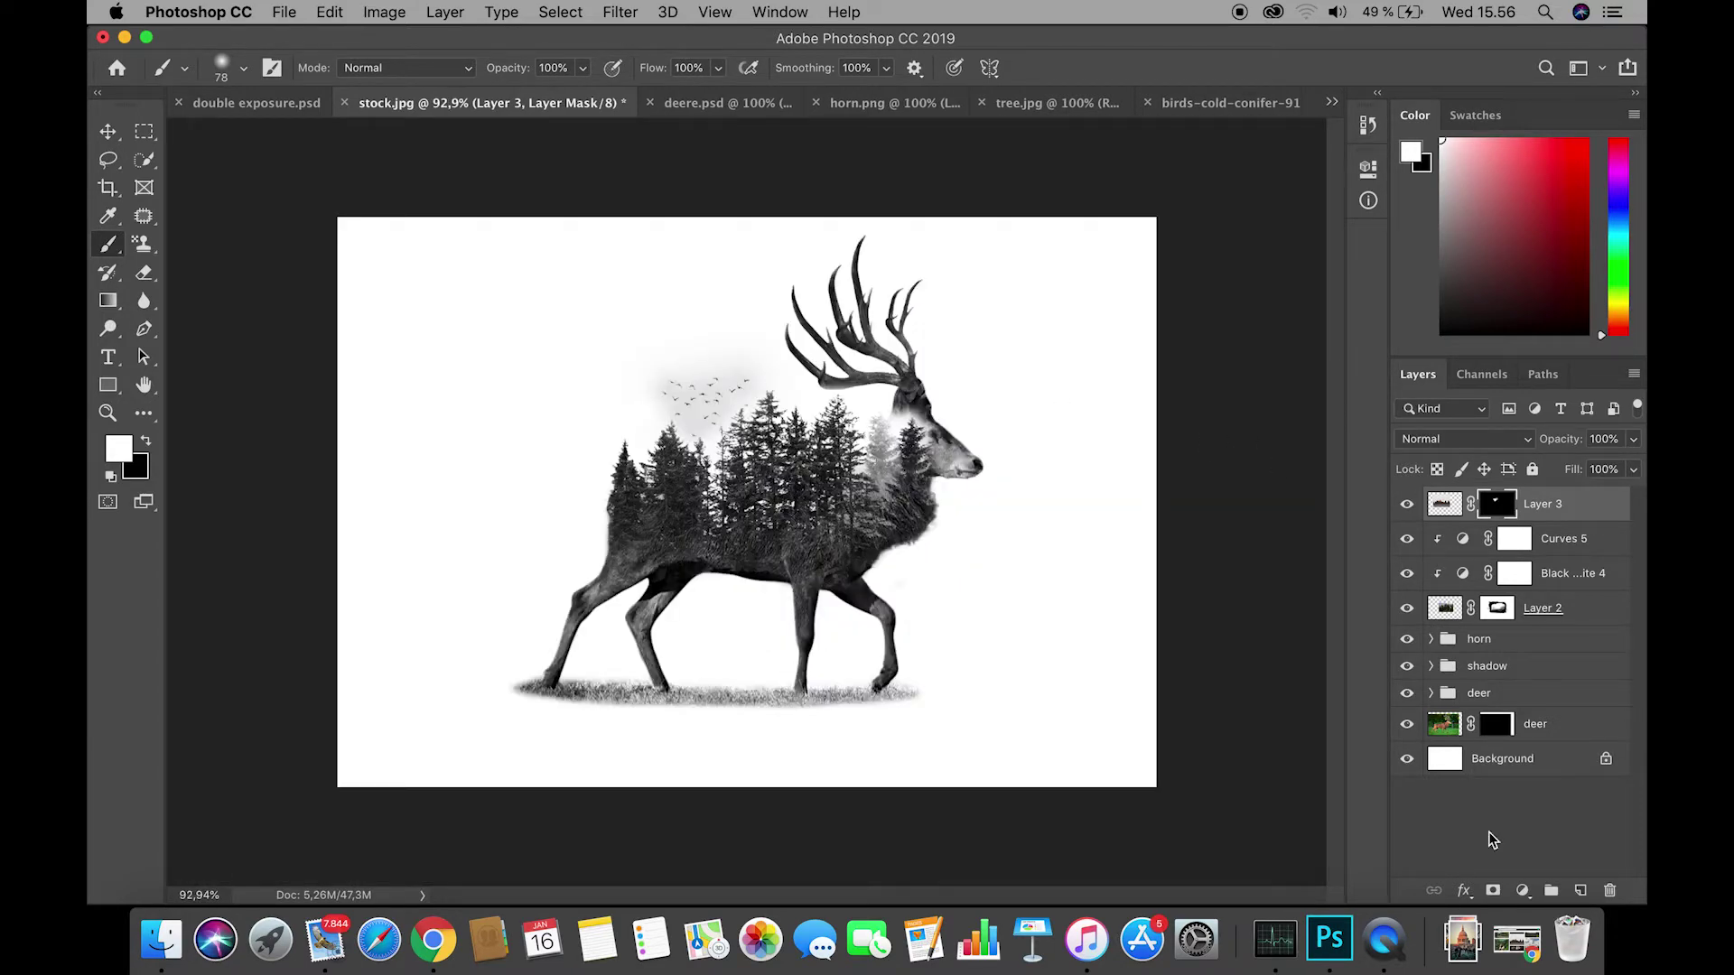
Add a Curves adjustment clipped to Layer 3, raising the midtones to whiten the sky and moving the black point inward.
{"action": "left_click", "coordinate": [1523, 891]}
{"action": "left_click", "coordinate": [1512, 585]}
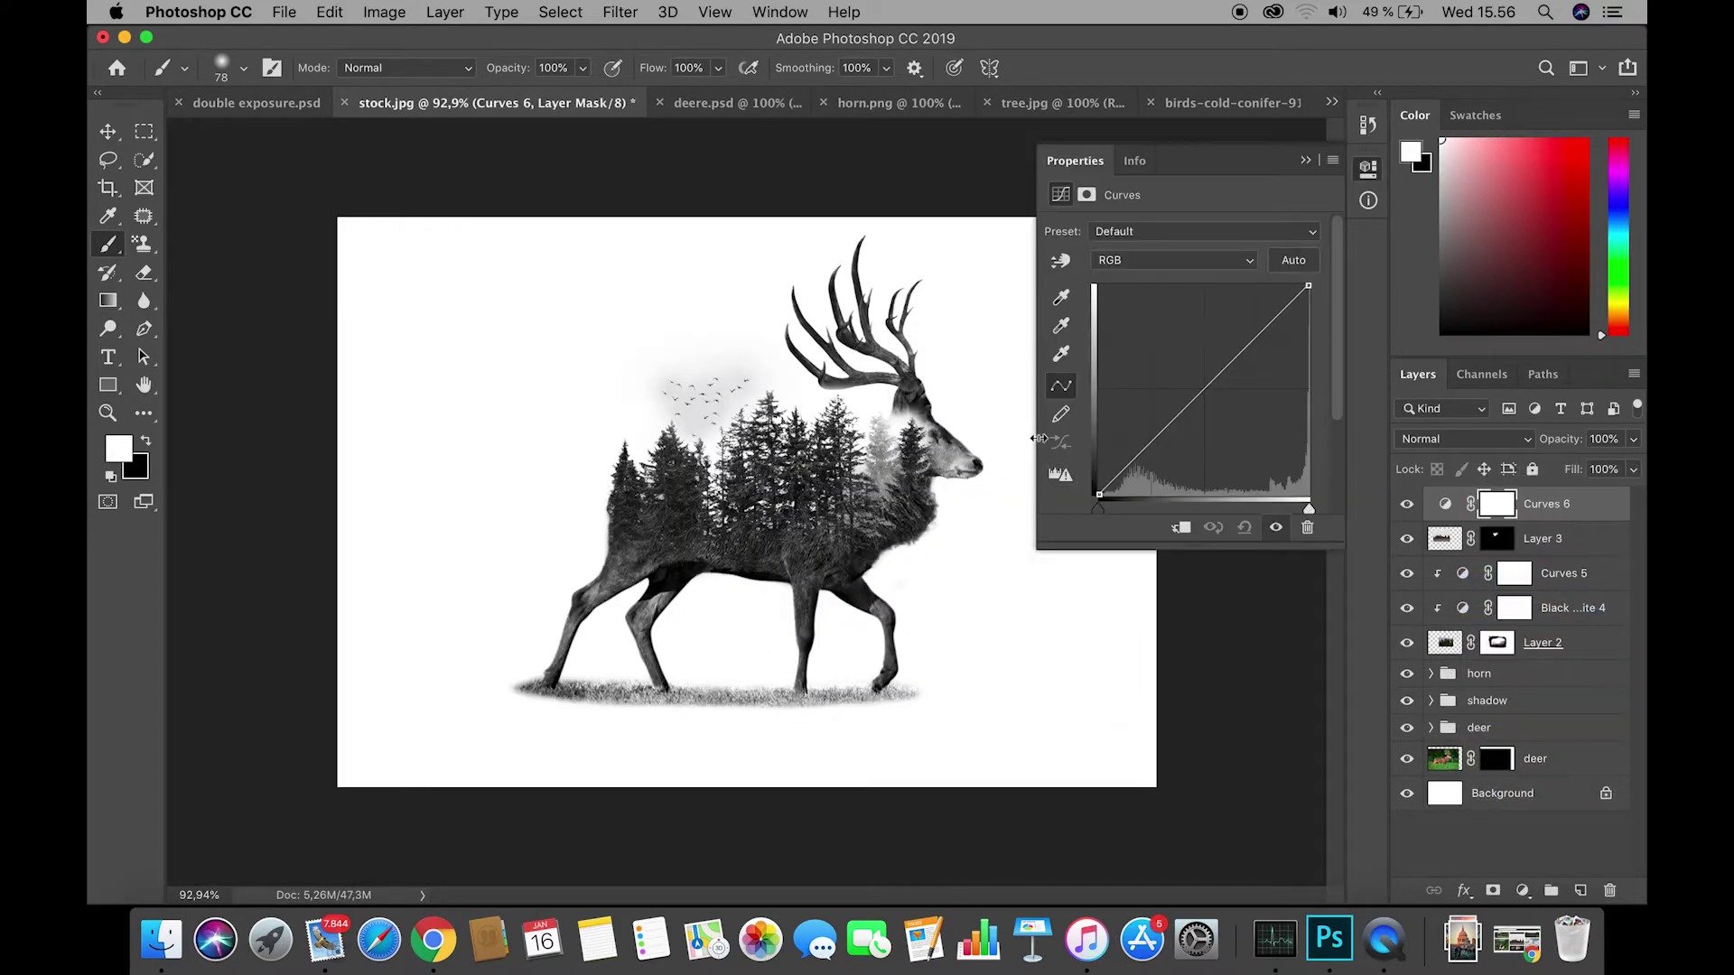
{"action": "left_click_drag", "start_coordinate": [1194, 399], "coordinate": [1184, 356]}
{"action": "left_click", "coordinate": [1181, 528]}
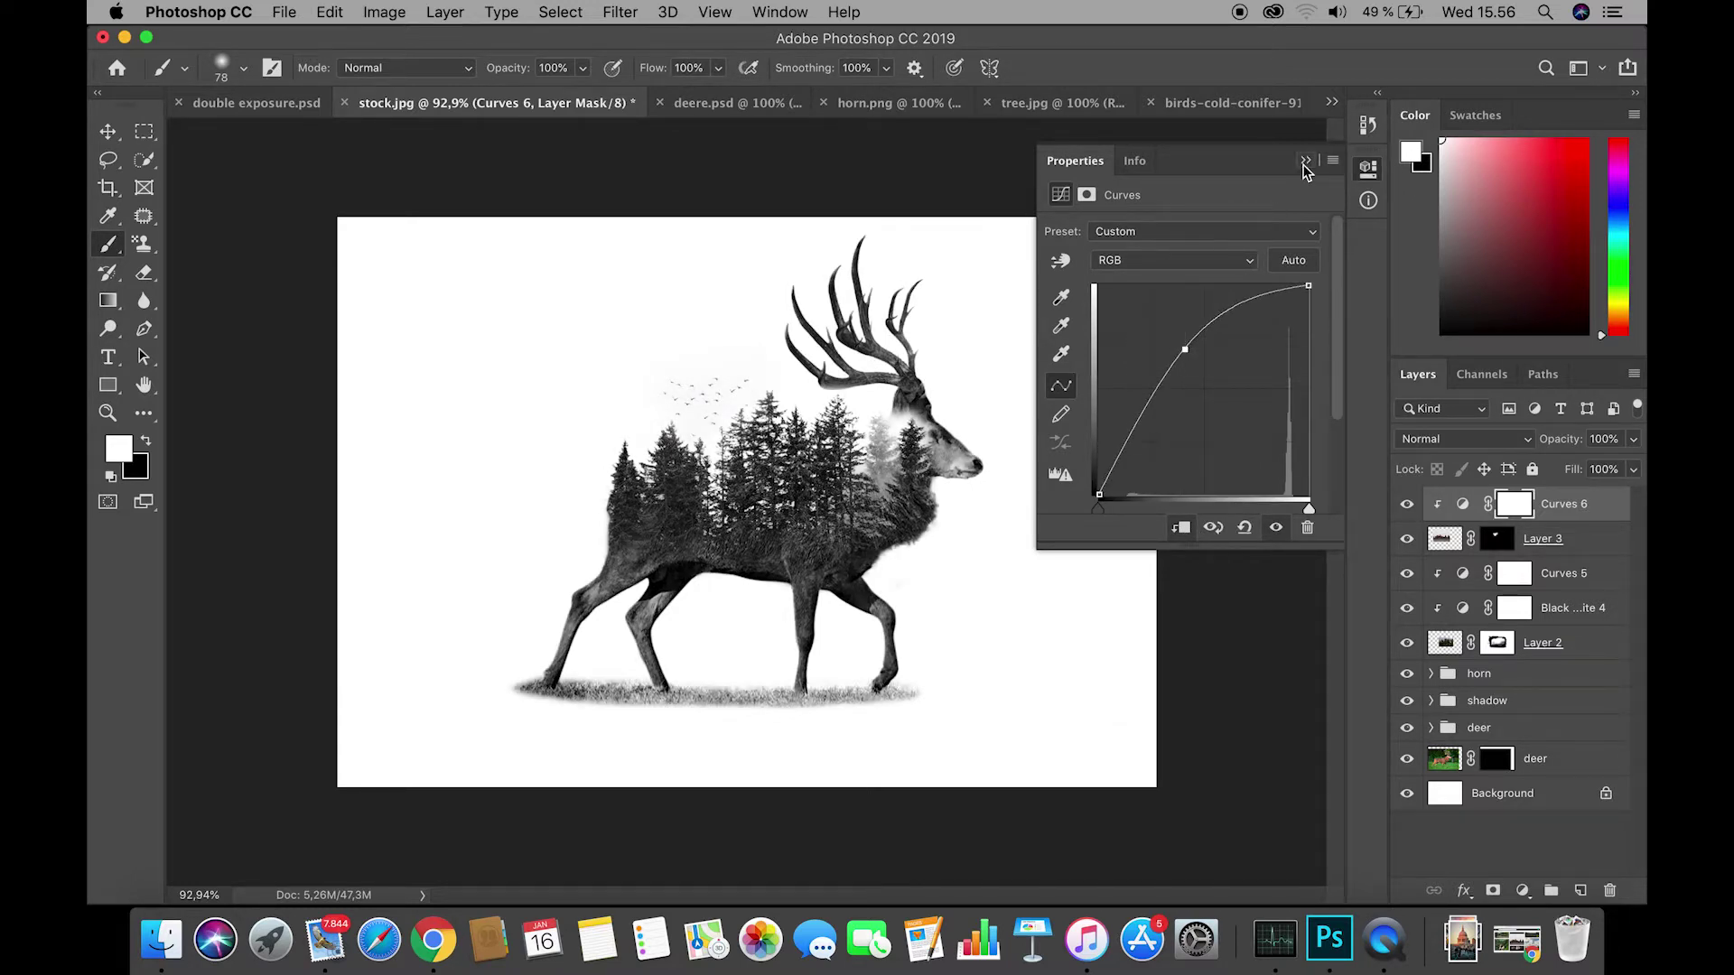
{"action": "left_click", "coordinate": [1305, 160]}
{"action": "double_click", "coordinate": [1463, 505]}
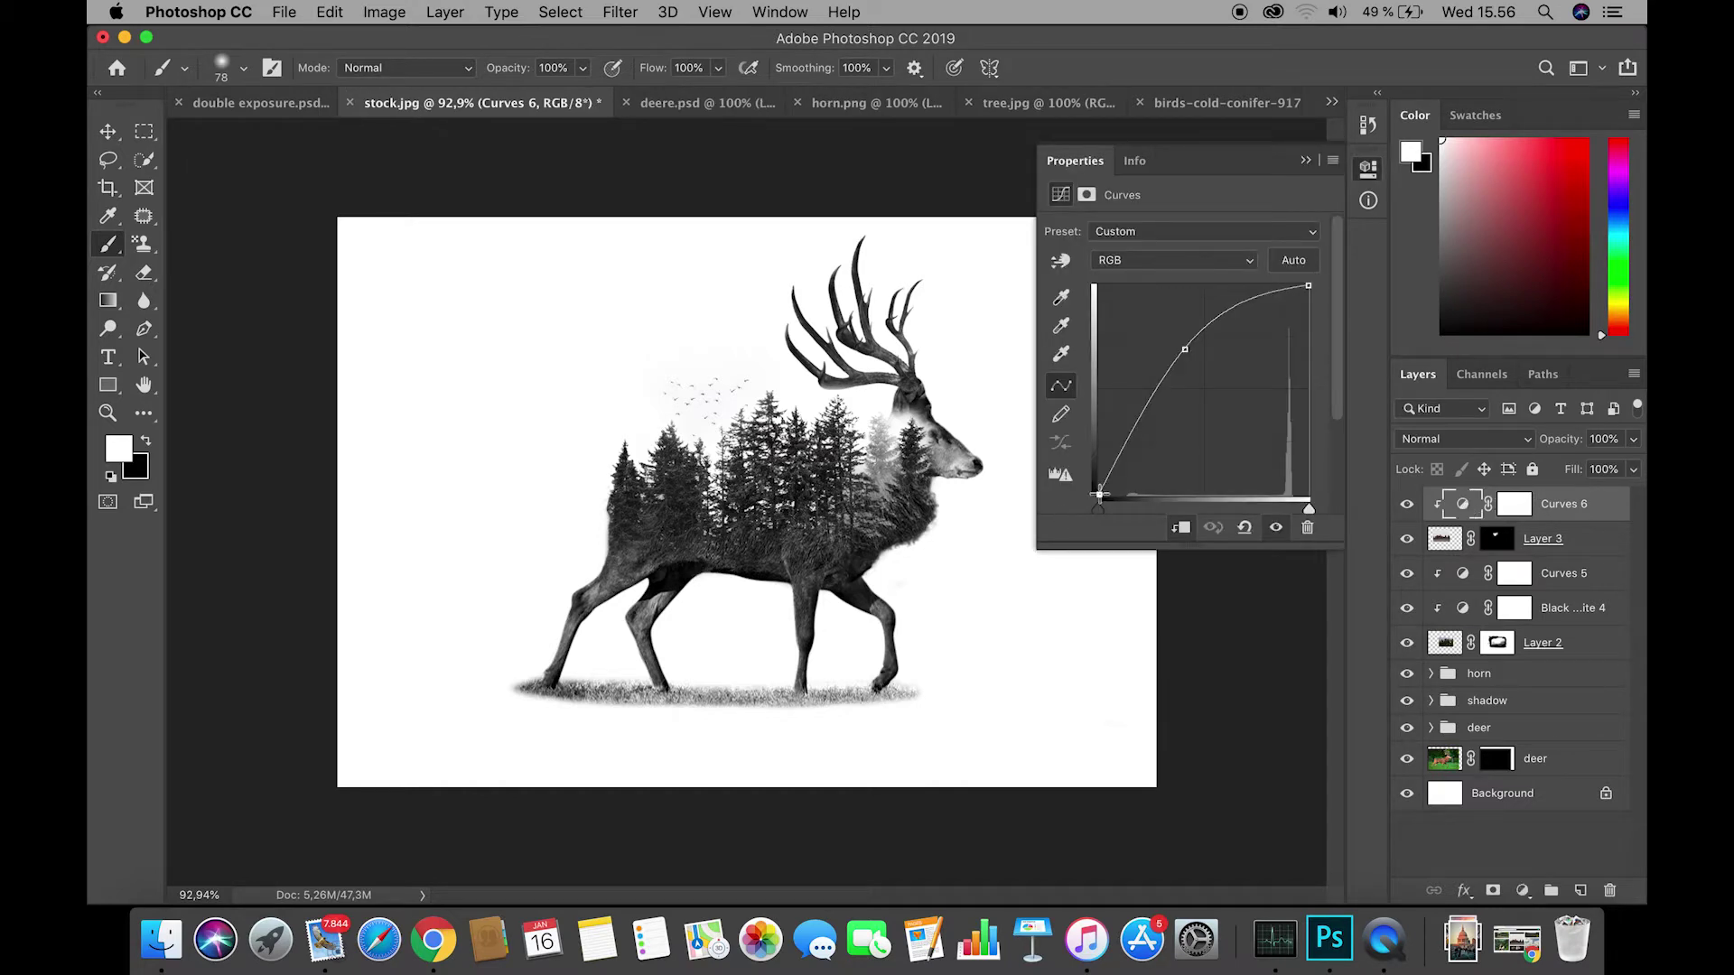
{"action": "left_click_drag", "start_coordinate": [1099, 494], "coordinate": [1125, 495]}
{"action": "left_click", "coordinate": [1305, 159]}
Add a Black & White adjustment clipped to Layer 3 and adjust its color sliders.
{"action": "left_click", "coordinate": [1523, 891]}
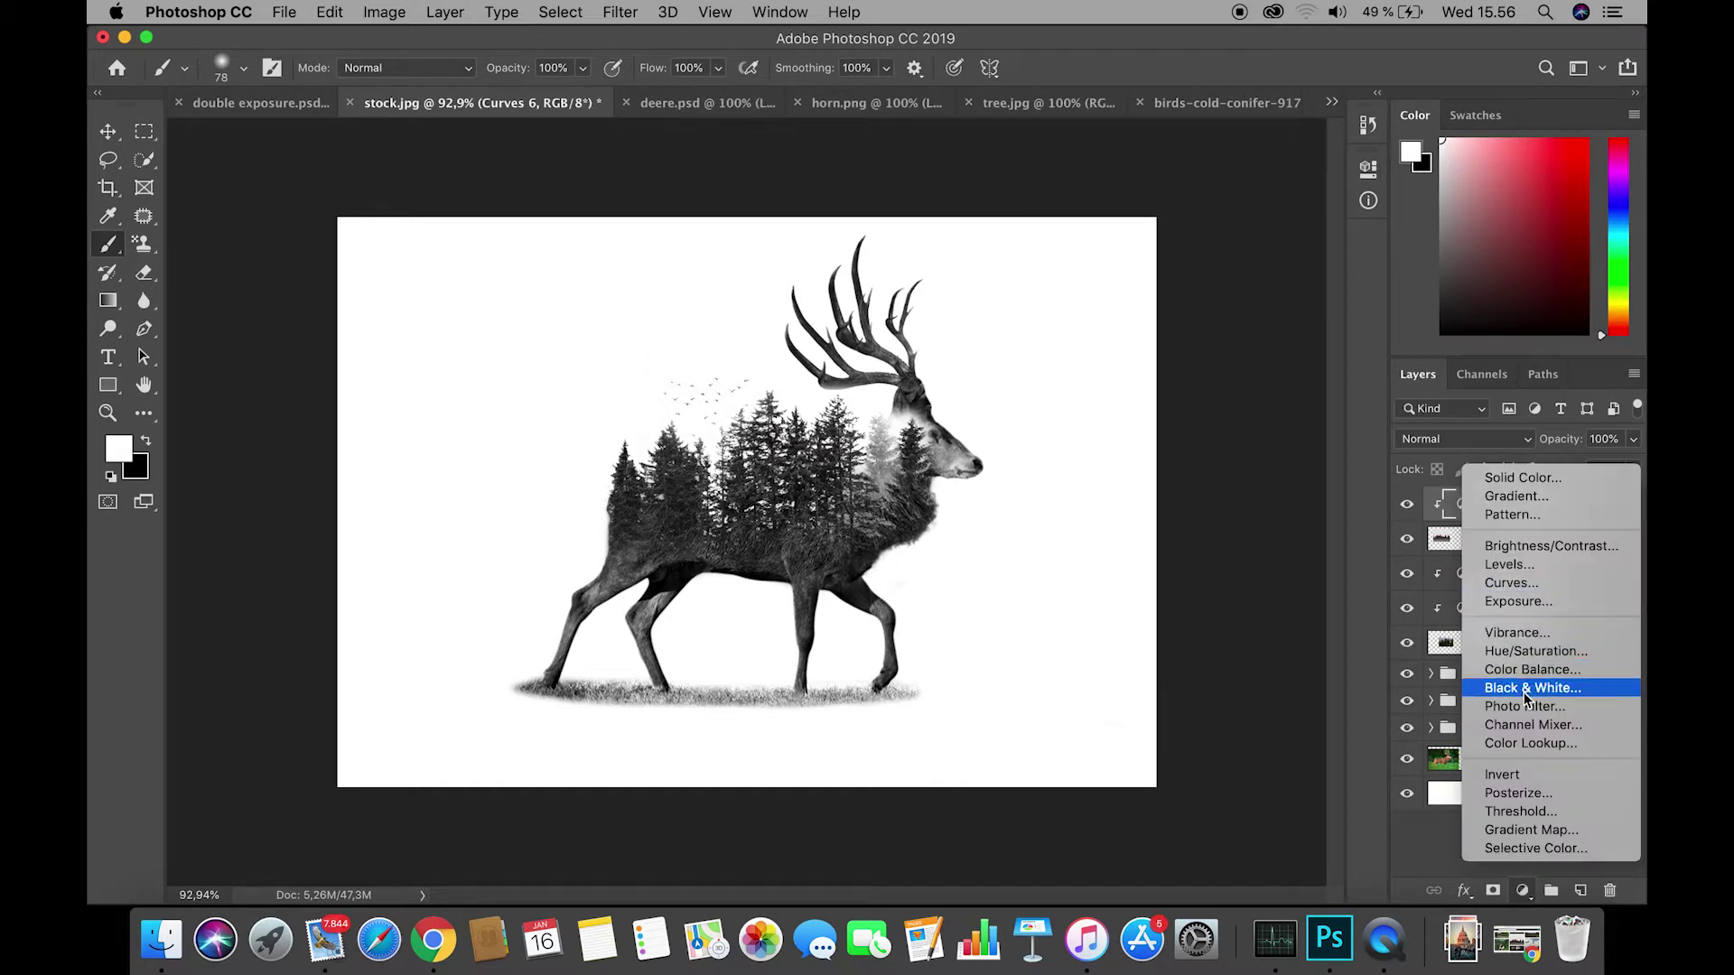
{"action": "left_click", "coordinate": [1525, 692]}
{"action": "left_click_drag", "start_coordinate": [1177, 311], "coordinate": [1498, 282]}
{"action": "left_click_drag", "start_coordinate": [1183, 352], "coordinate": [1261, 404]}
{"action": "left_click", "coordinate": [1306, 160]}
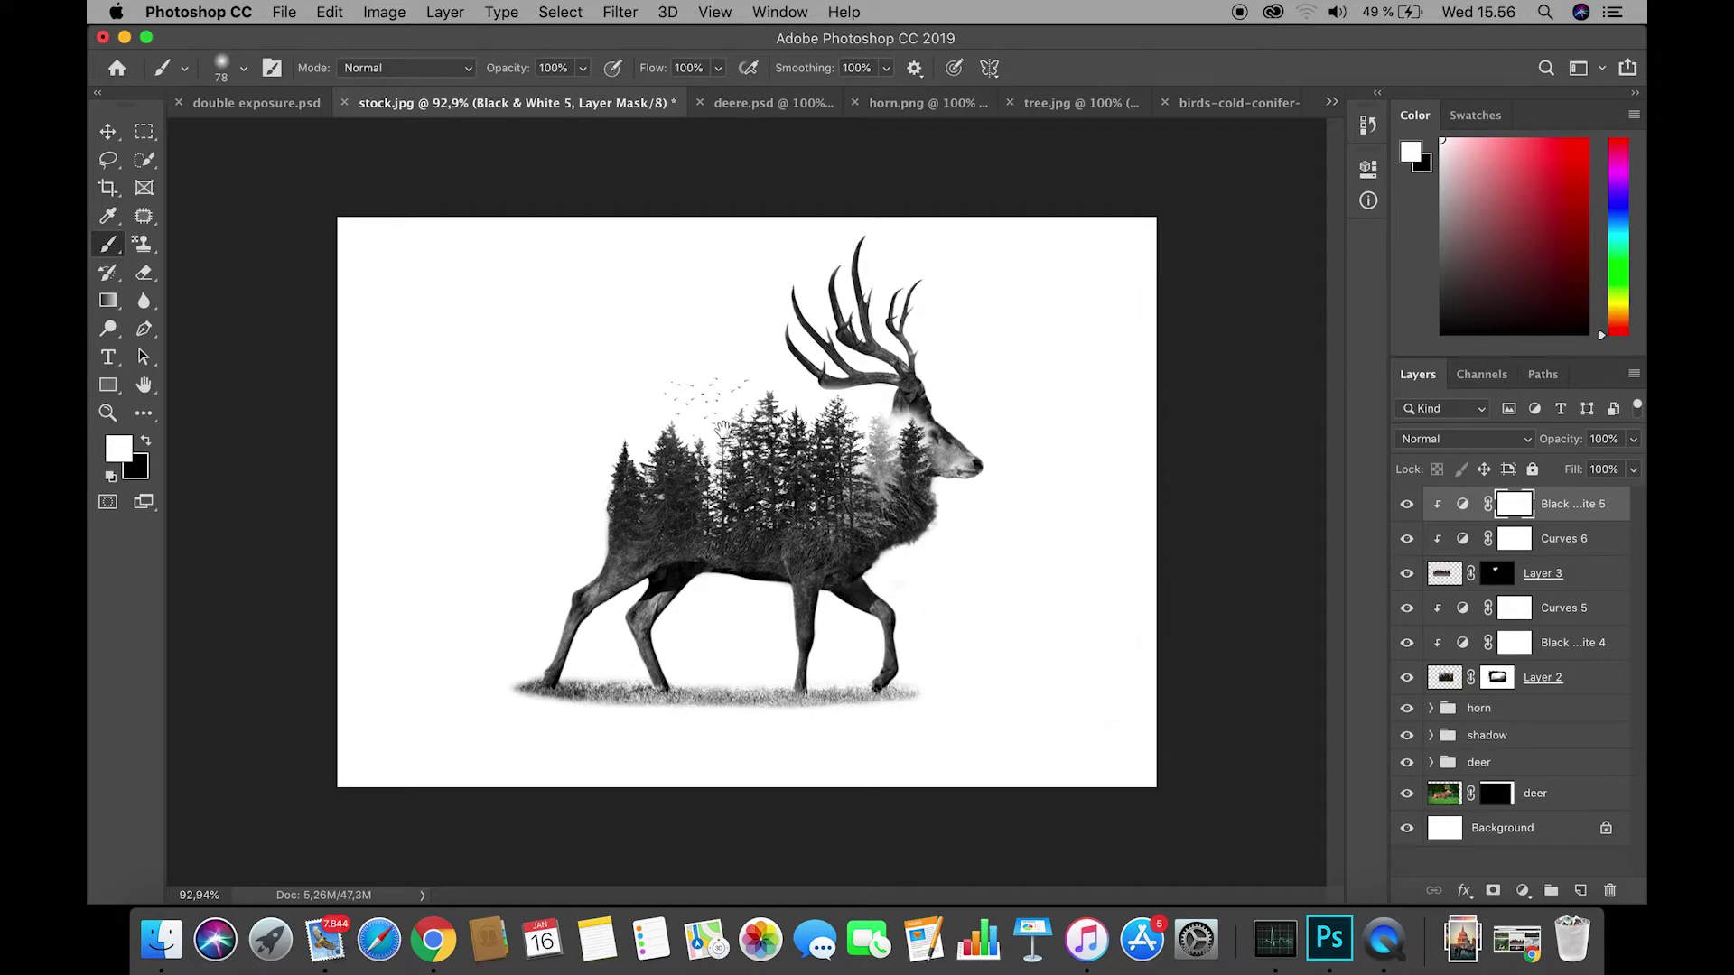
{"action": "scroll", "coordinate": [723, 397], "scroll_direction": "up", "scroll_amount": 5}
{"action": "scroll", "coordinate": [1044, 458], "scroll_direction": "down", "scroll_amount": 5}
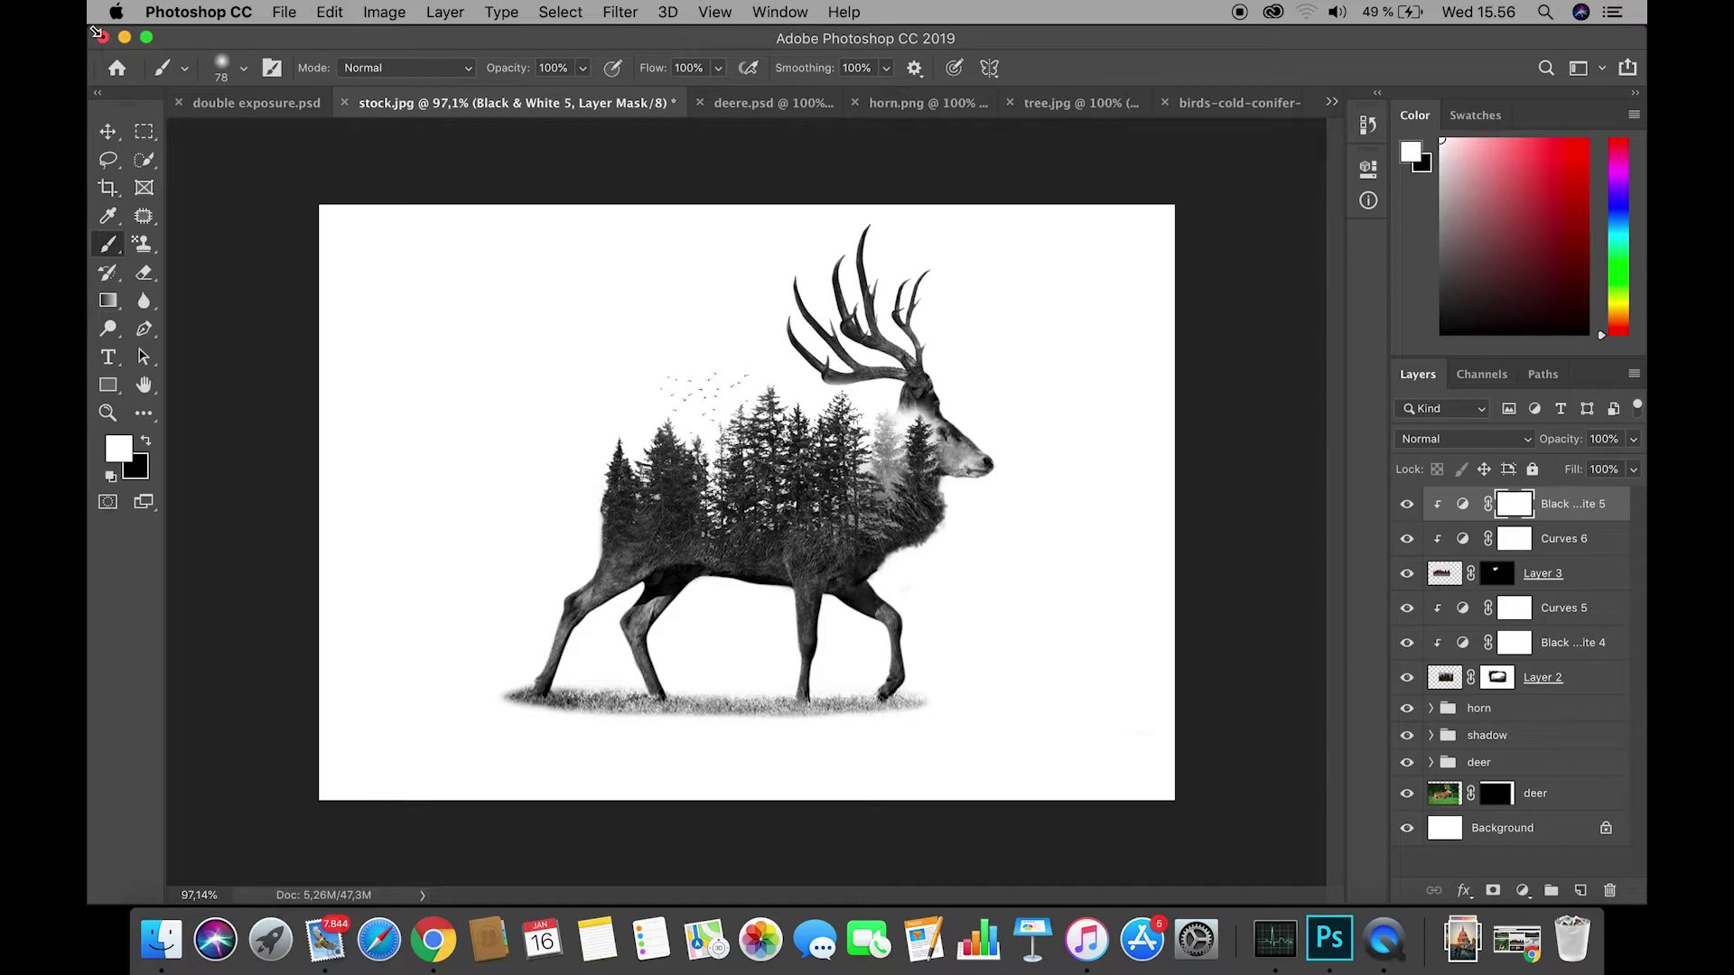
{"action": "left_click", "coordinate": [108, 133]}
{"action": "left_click_drag", "start_coordinate": [994, 447], "coordinate": [974, 453]}
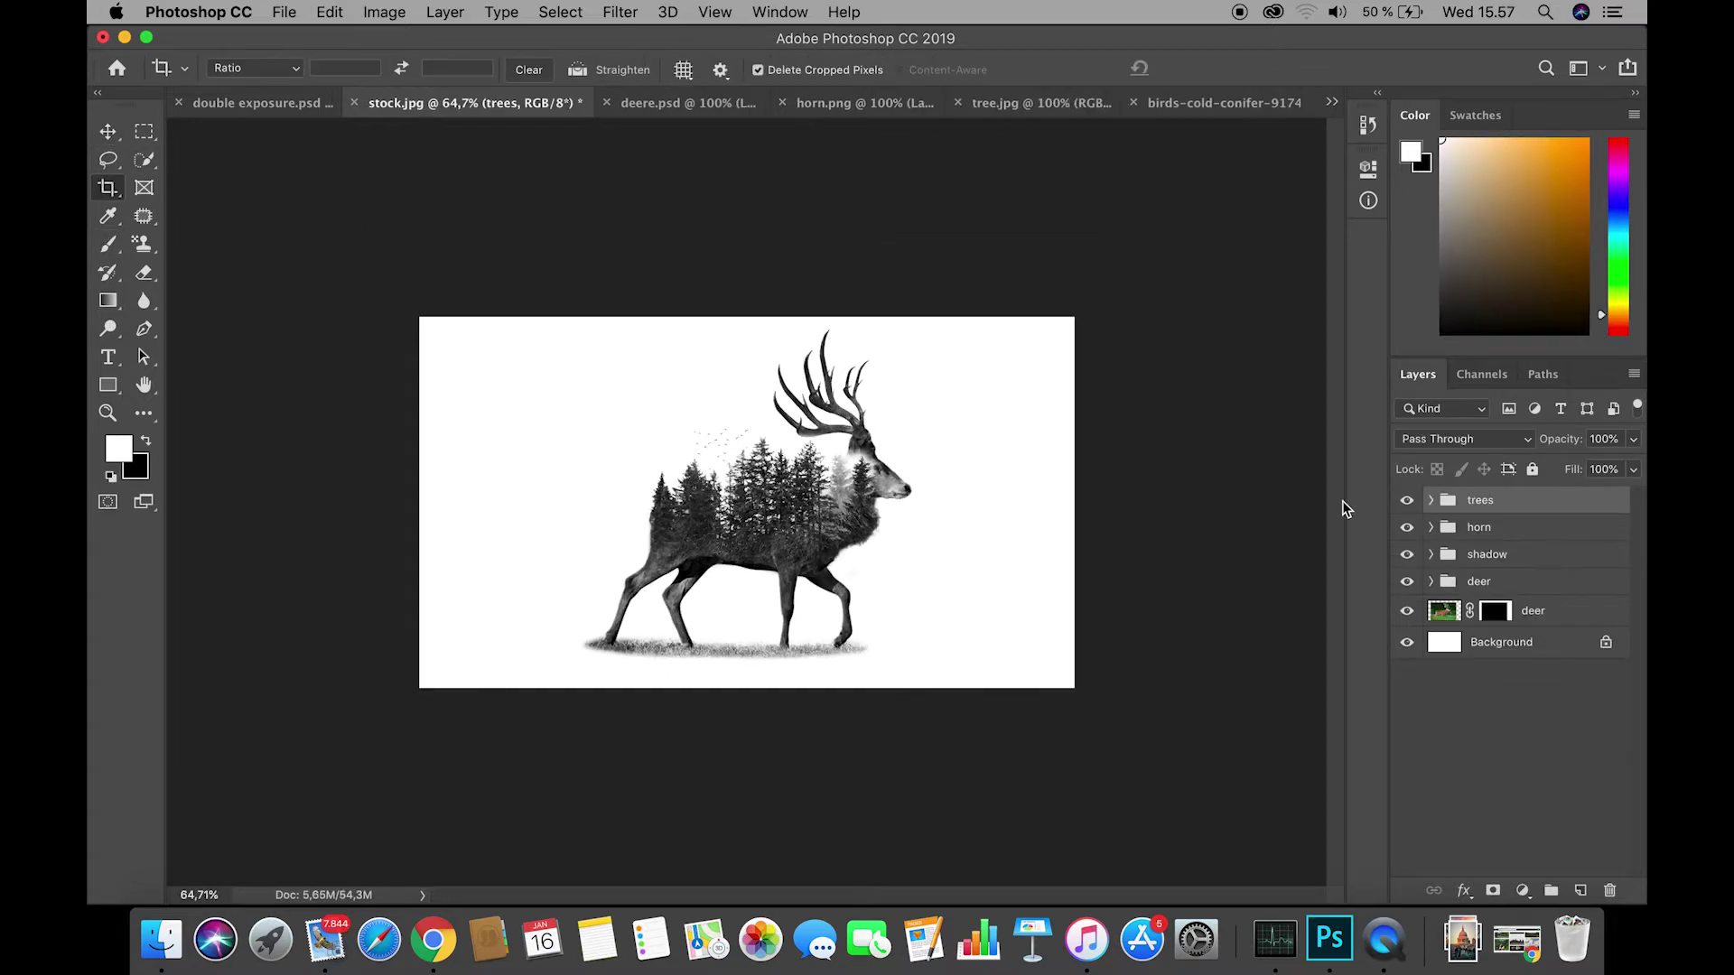
Mask out Layer 2's haze over the back of the deer's head with a black brush at 46% opacity, 48% flow and 33% smoothing.
{"action": "left_click_drag", "start_coordinate": [886, 473], "coordinate": [966, 486]}
{"action": "left_click", "coordinate": [1431, 502]}
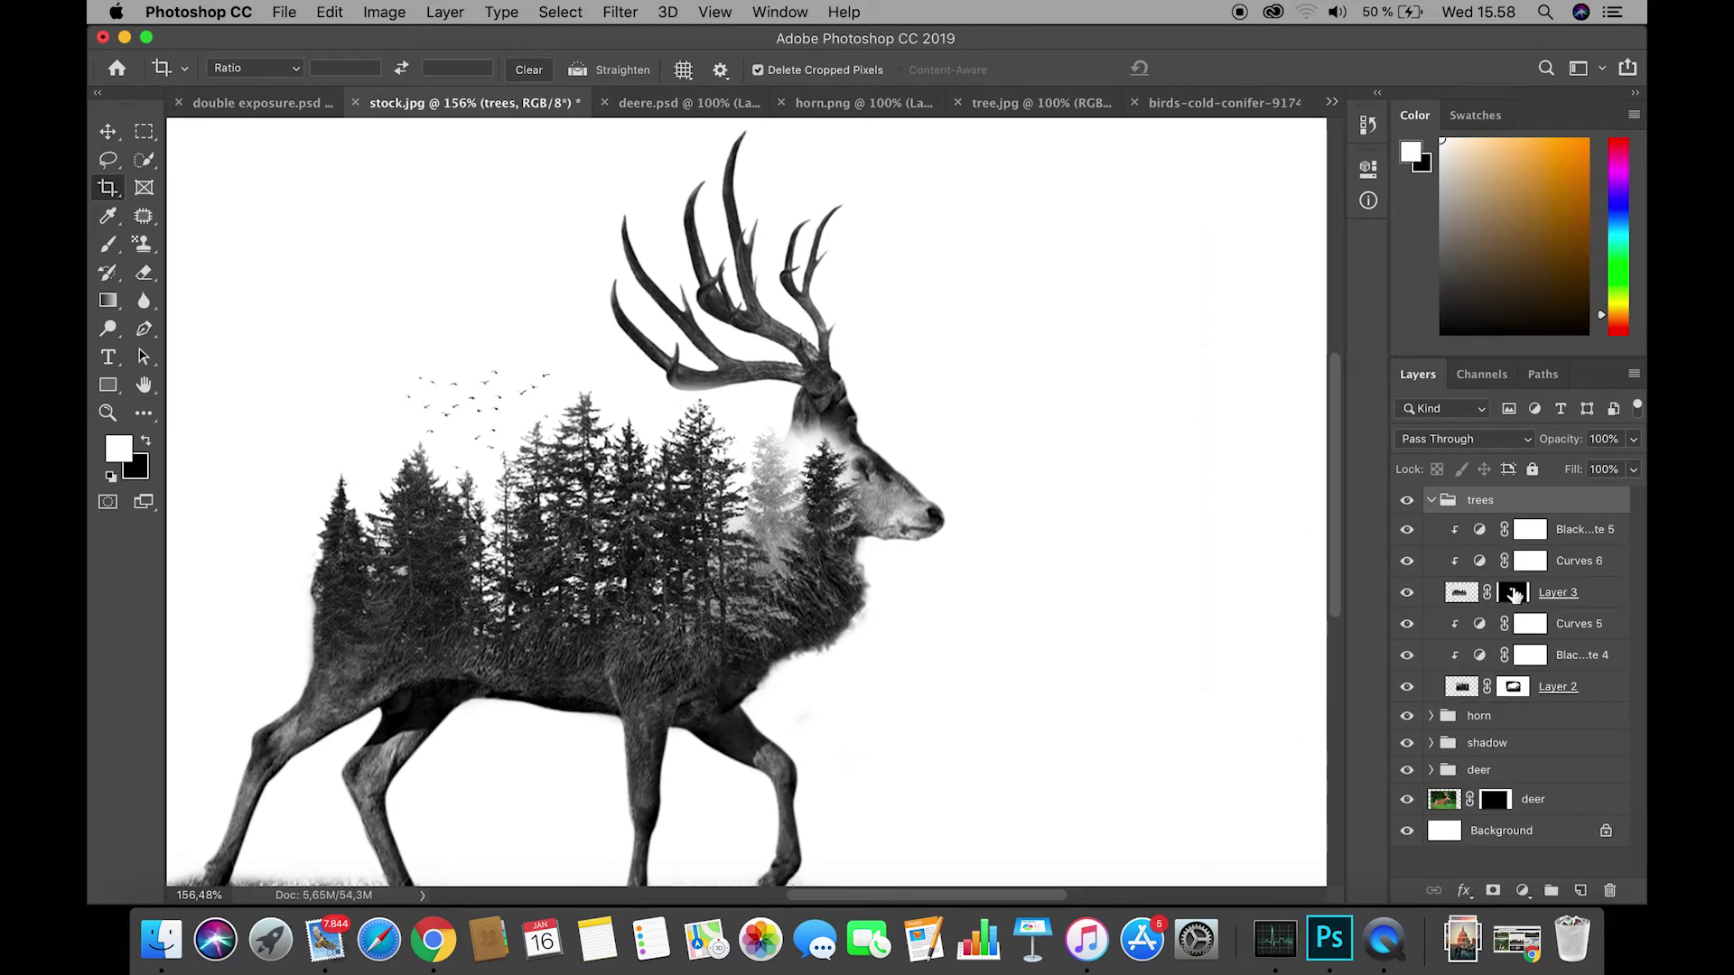
{"action": "left_click", "coordinate": [1513, 592]}
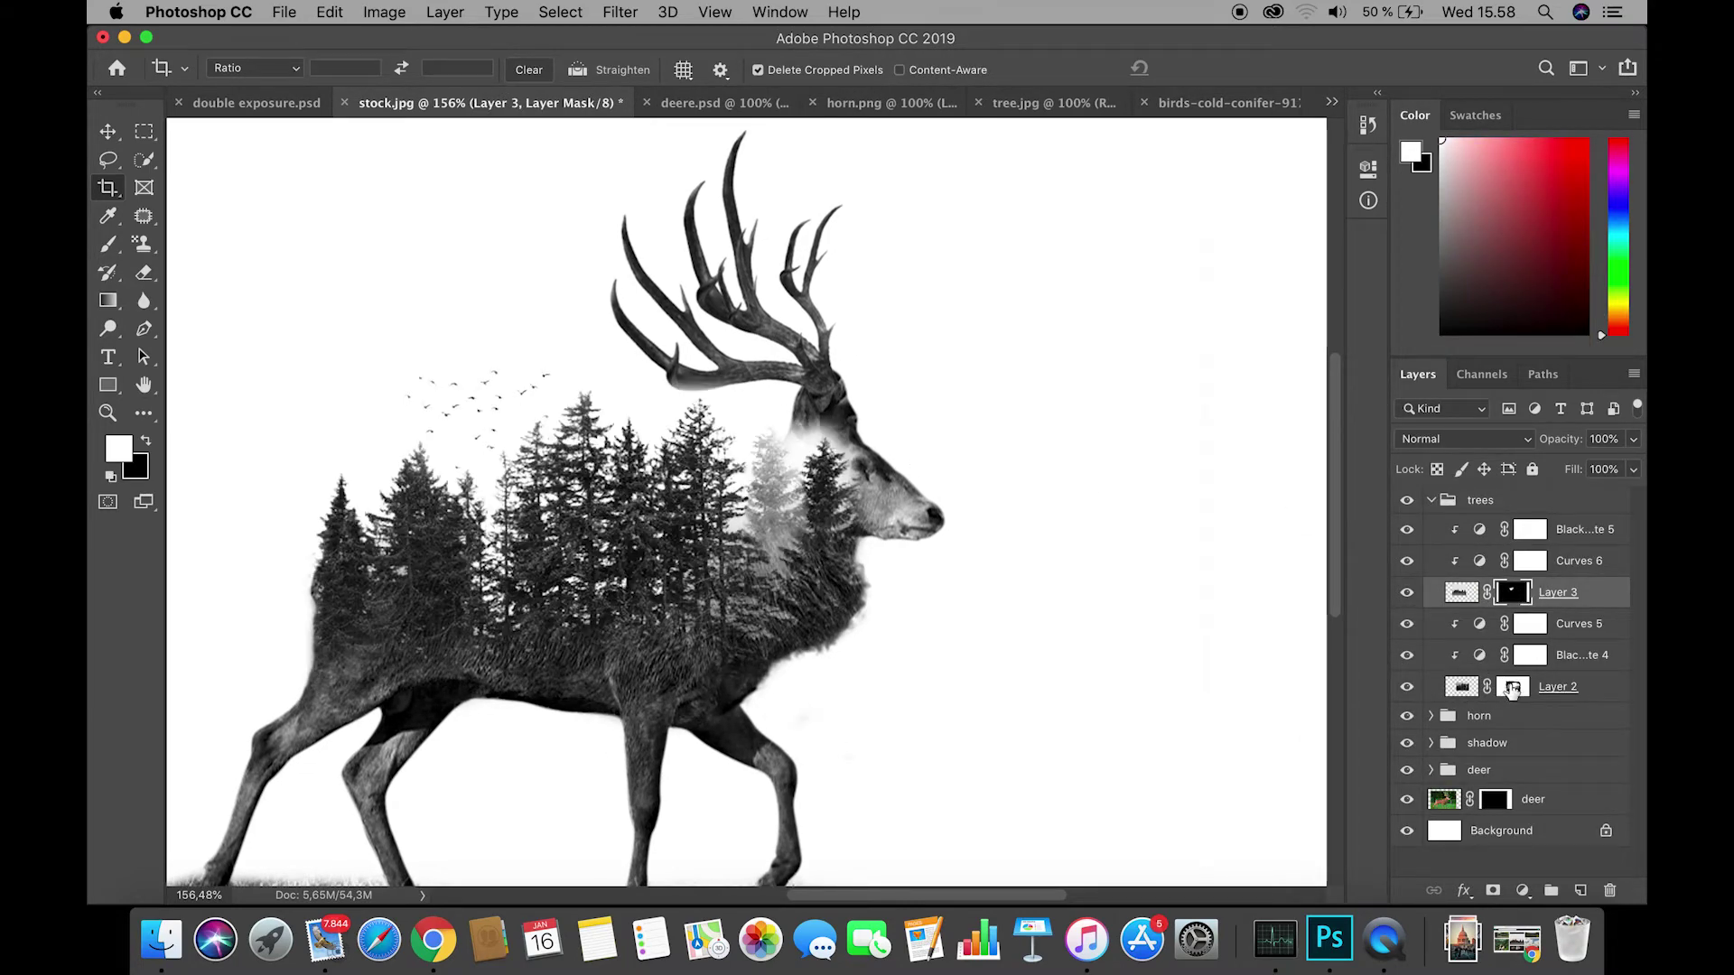
{"action": "left_click", "coordinate": [1512, 689]}
{"action": "left_click", "coordinate": [108, 244]}
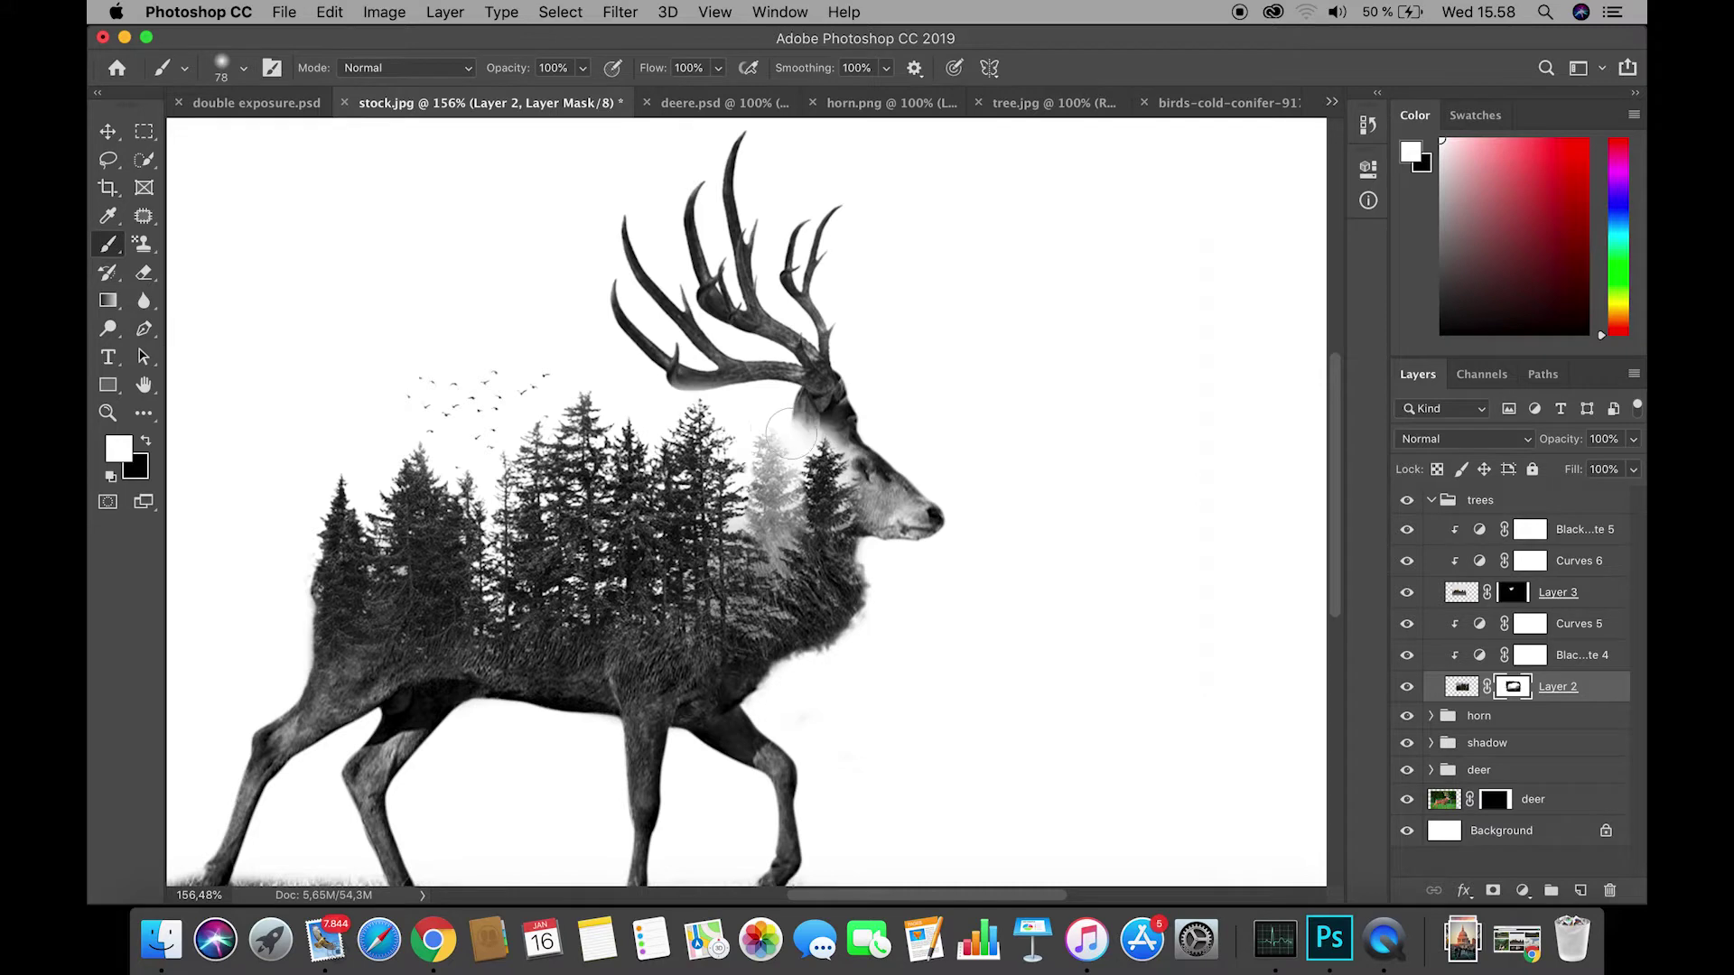
{"action": "left_click", "coordinate": [146, 442]}
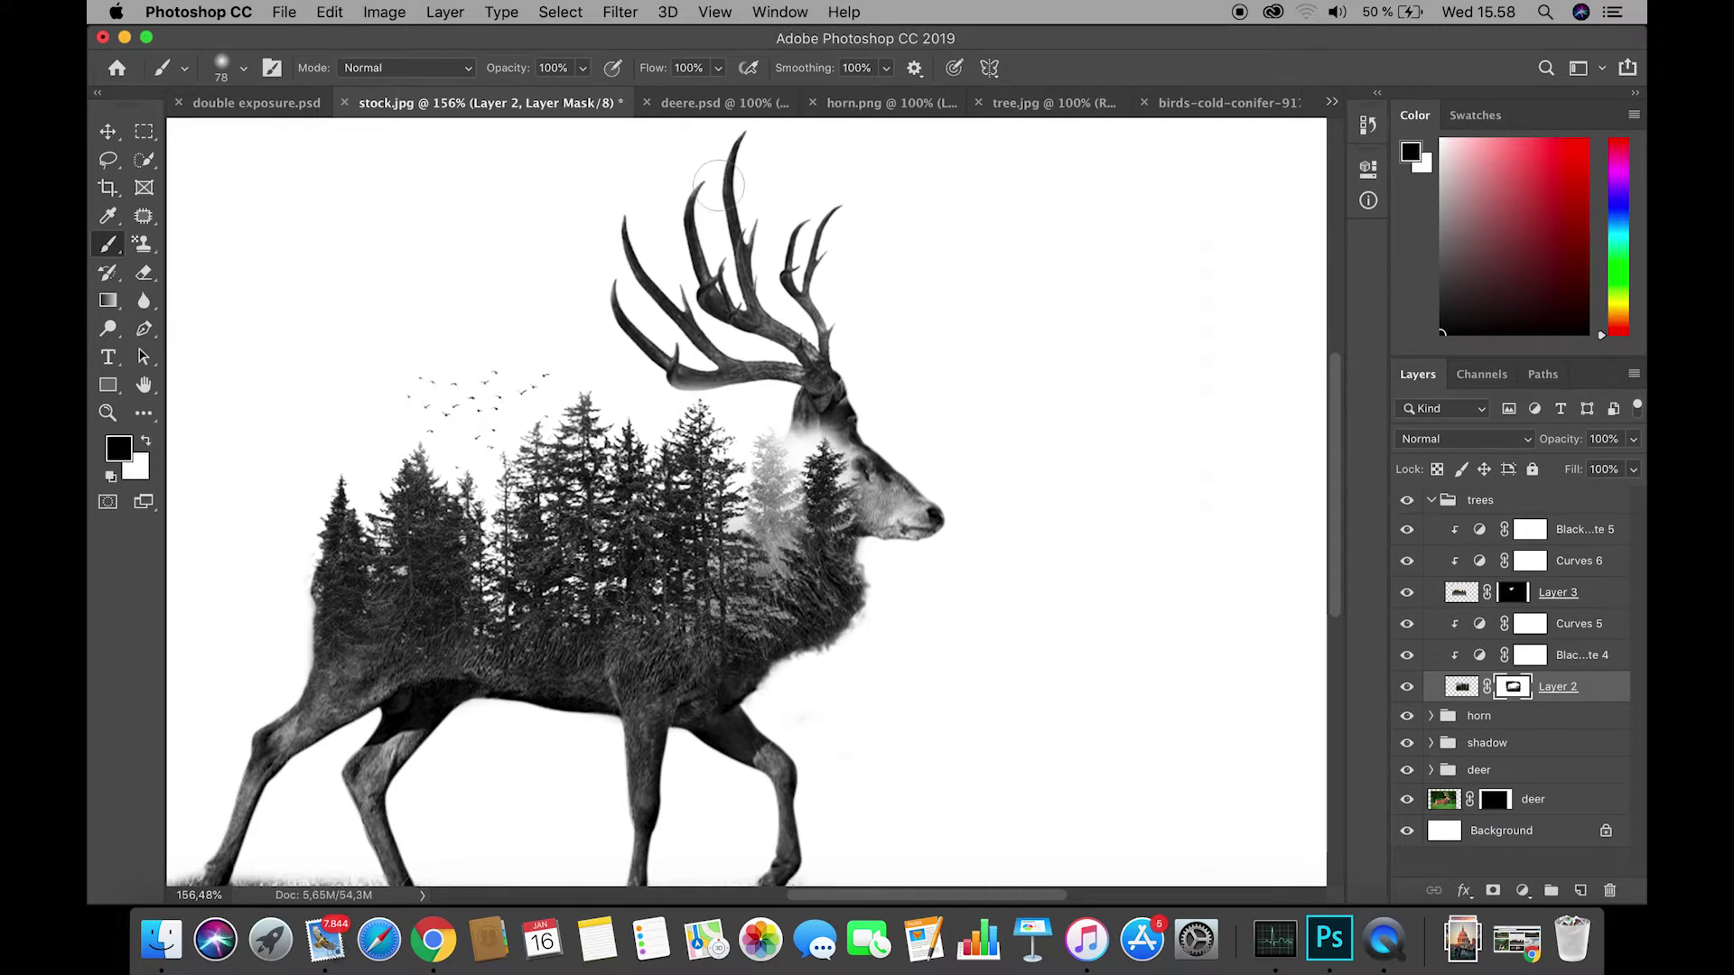
{"action": "left_click_drag", "start_coordinate": [648, 74], "coordinate": [600, 75]}
{"action": "left_click_drag", "start_coordinate": [815, 74], "coordinate": [739, 75]}
{"action": "left_click_drag", "start_coordinate": [501, 75], "coordinate": [477, 77]}
{"action": "left_click_drag", "start_coordinate": [808, 74], "coordinate": [847, 75]}
{"action": "mouse_move", "coordinate": [792, 431]}
{"action": "left_mouse_down"}
{"action": "mouse_move", "coordinate": [809, 460]}
{"action": "mouse_move", "coordinate": [831, 424]}
{"action": "mouse_move", "coordinate": [835, 506]}
{"action": "mouse_move", "coordinate": [840, 430]}
{"action": "left_mouse_up"}
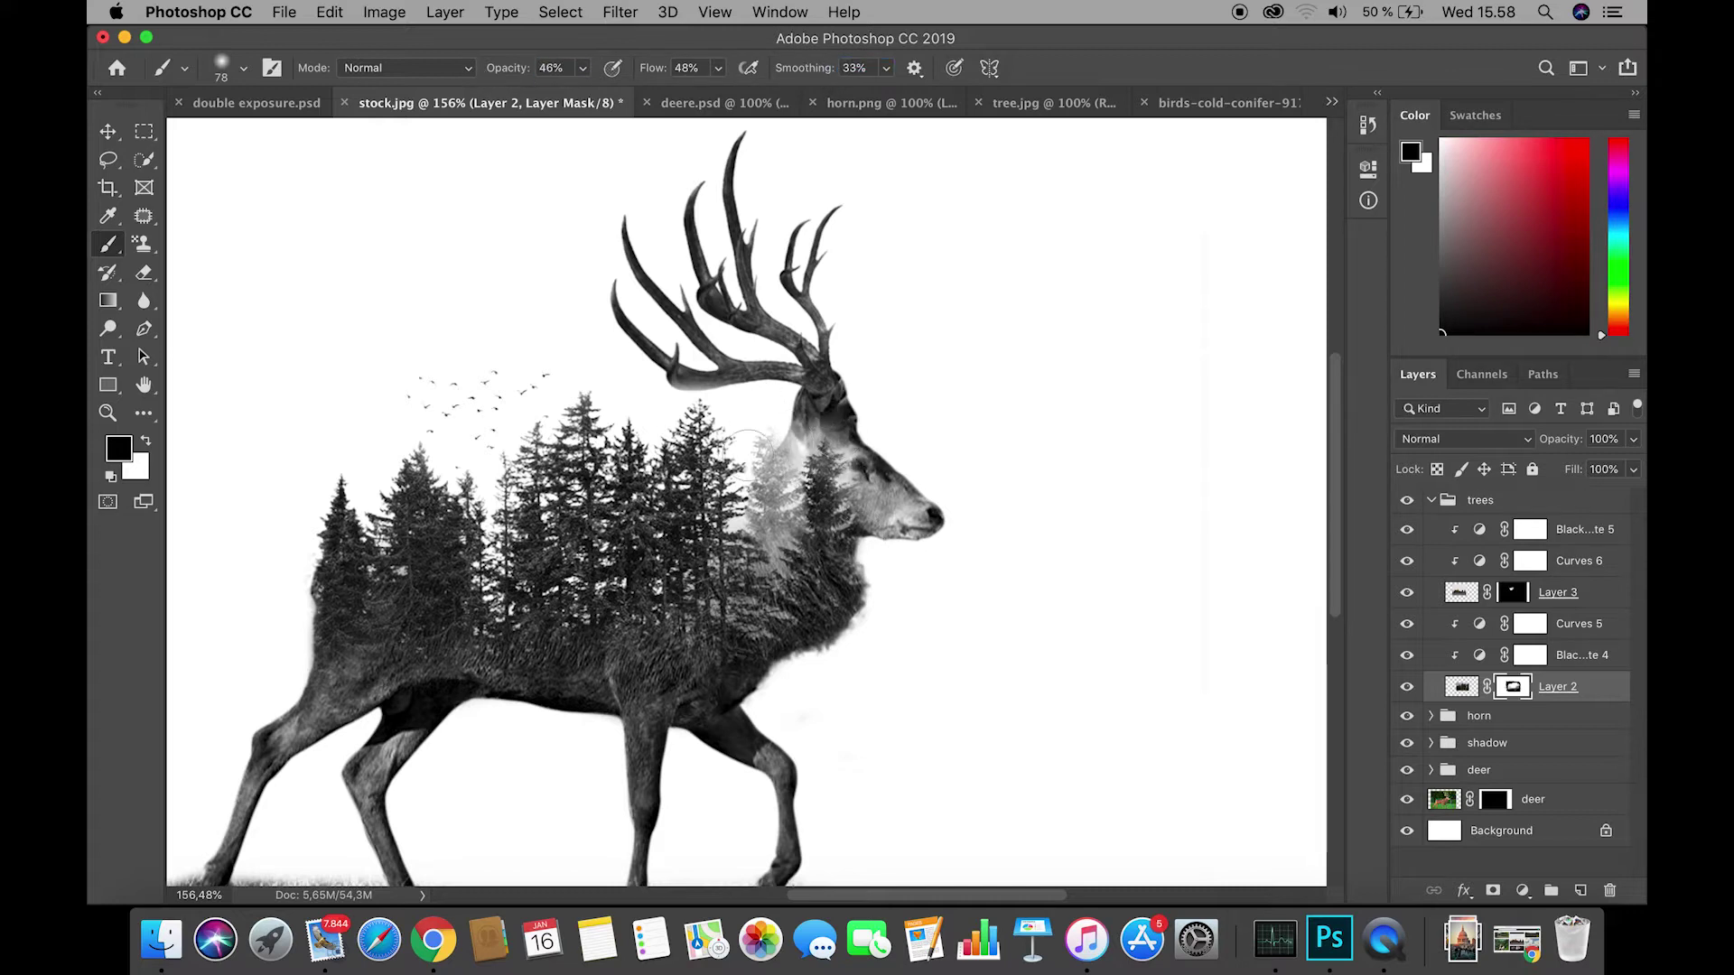
Softly restore the haze beside the deer's ear on Layer 2's mask with the white brush, and collapse the trees group.
{"action": "key", "text": "x"}
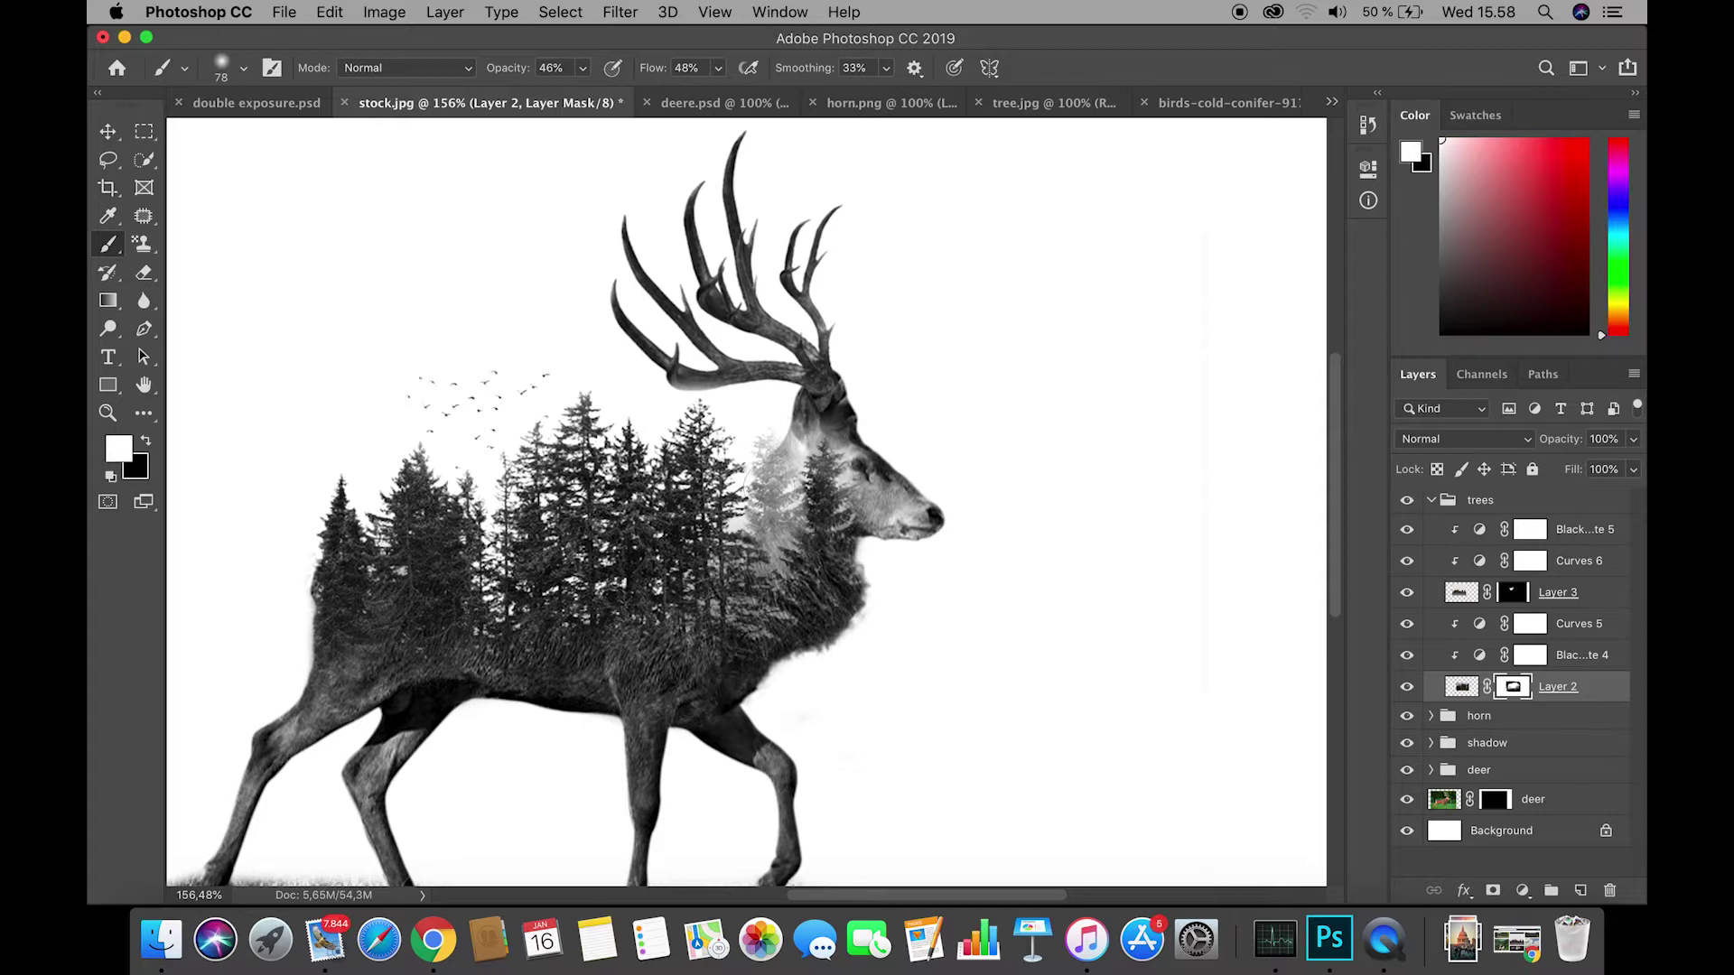
{"action": "mouse_move", "coordinate": [773, 461]}
{"action": "left_mouse_down"}
{"action": "mouse_move", "coordinate": [766, 414]}
{"action": "mouse_move", "coordinate": [772, 442]}
{"action": "mouse_move", "coordinate": [784, 429]}
{"action": "left_mouse_up"}
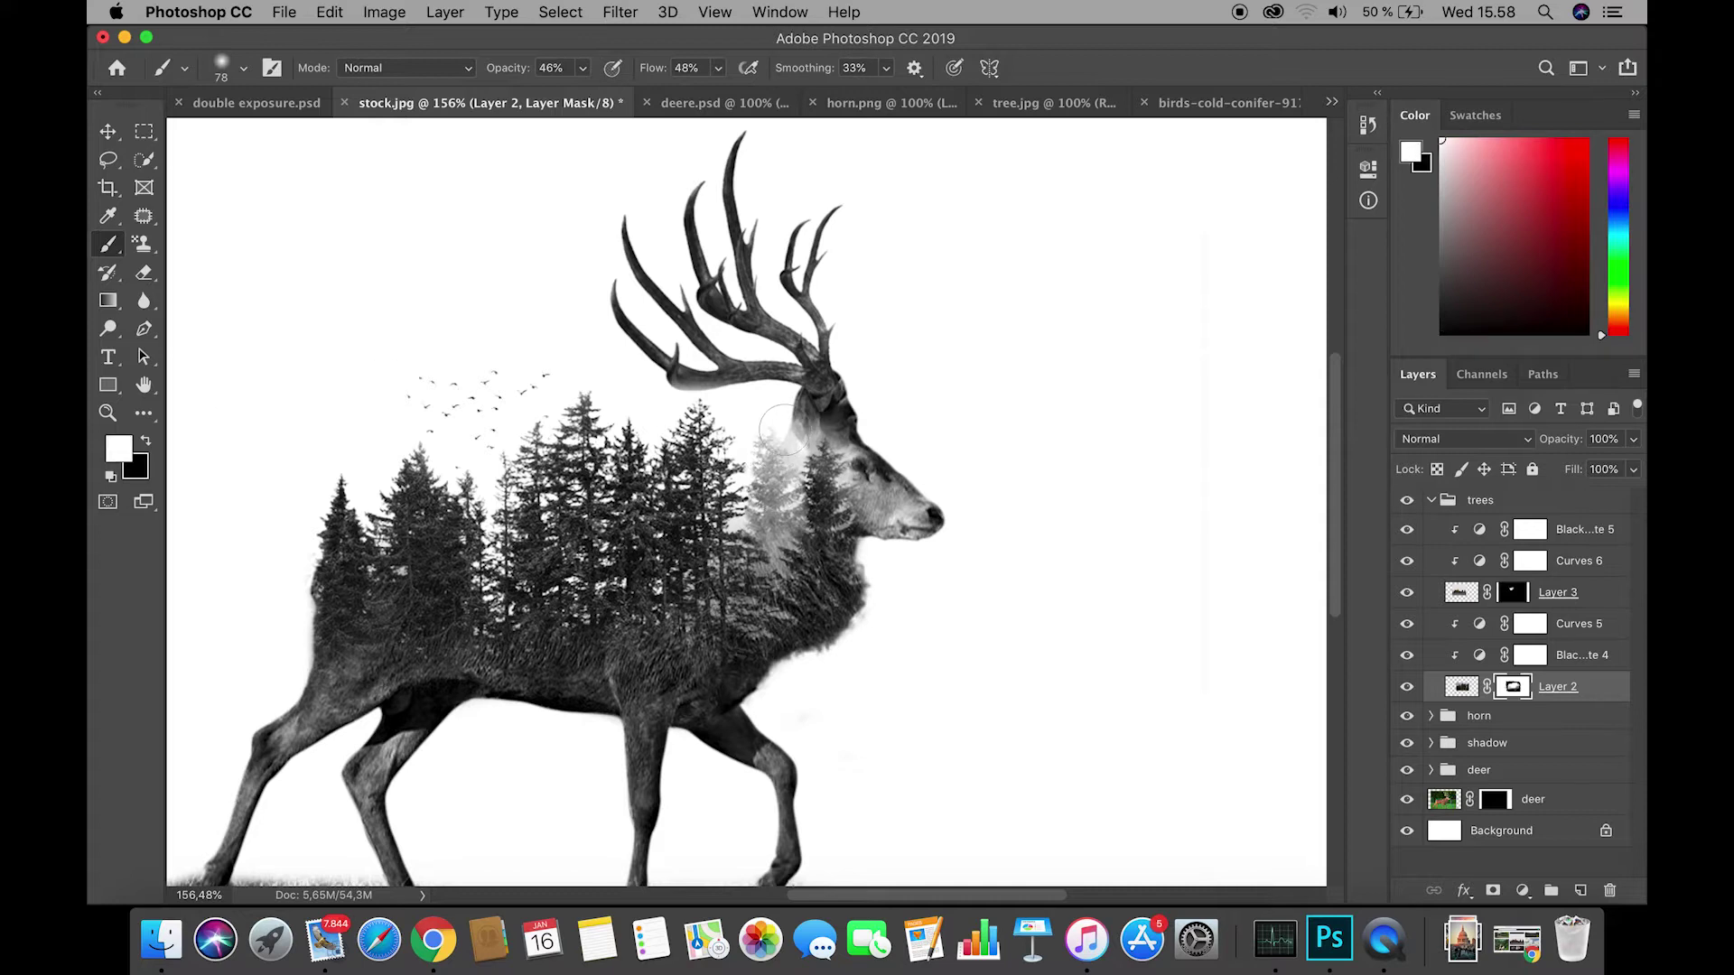
{"action": "left_click_drag", "start_coordinate": [979, 415], "coordinate": [941, 429]}
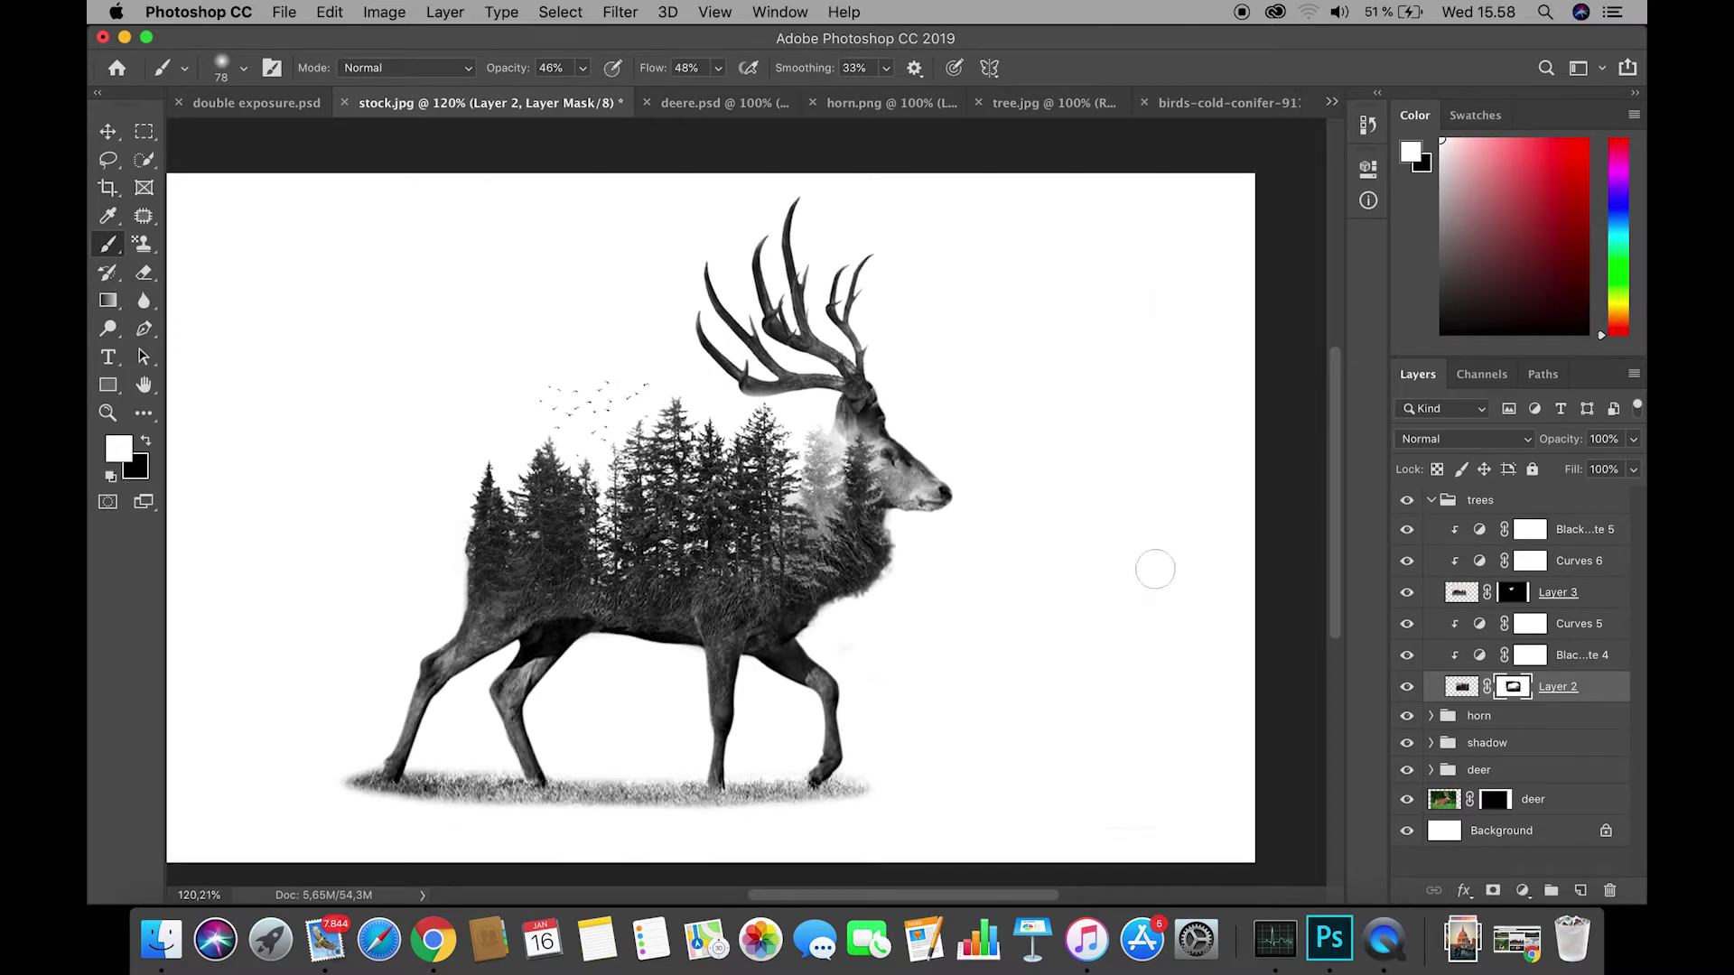
{"action": "left_click", "coordinate": [1432, 501]}
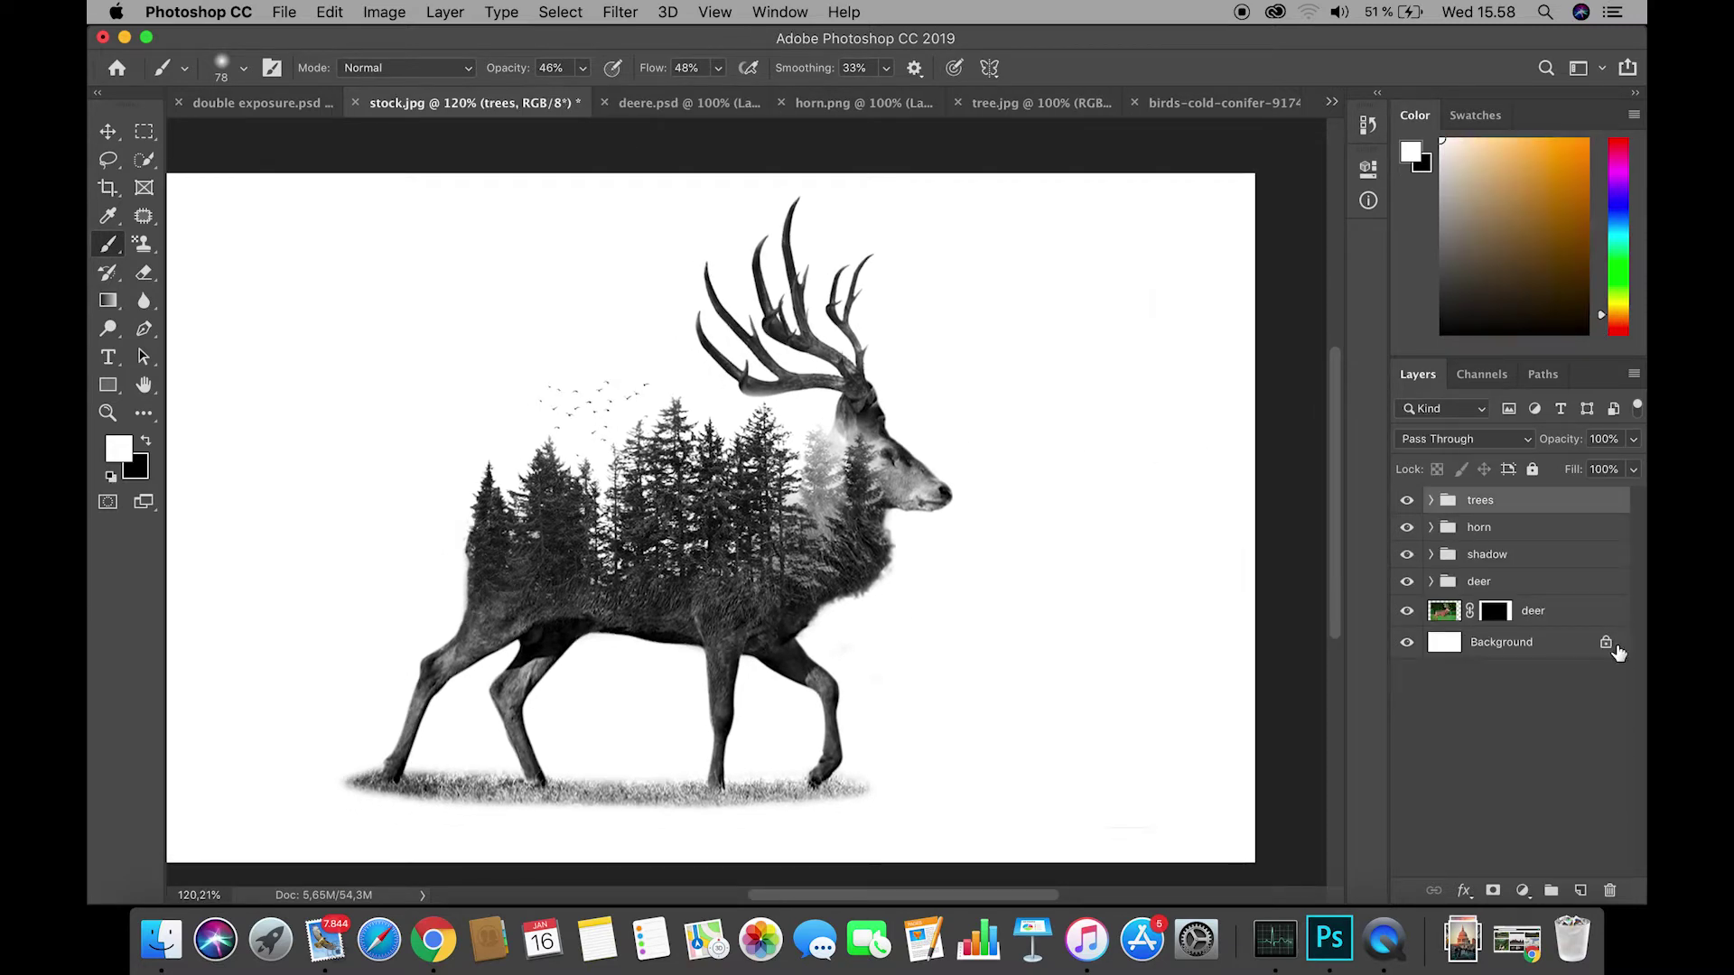
{"action": "left_click", "coordinate": [672, 625]}
{"action": "key", "text": "Return"}
Add a Curves adjustment above the trees group, moving the black point inward and adjusting the midtones to deepen the dark tones.
{"action": "left_click", "coordinate": [108, 134]}
{"action": "left_click", "coordinate": [1523, 891]}
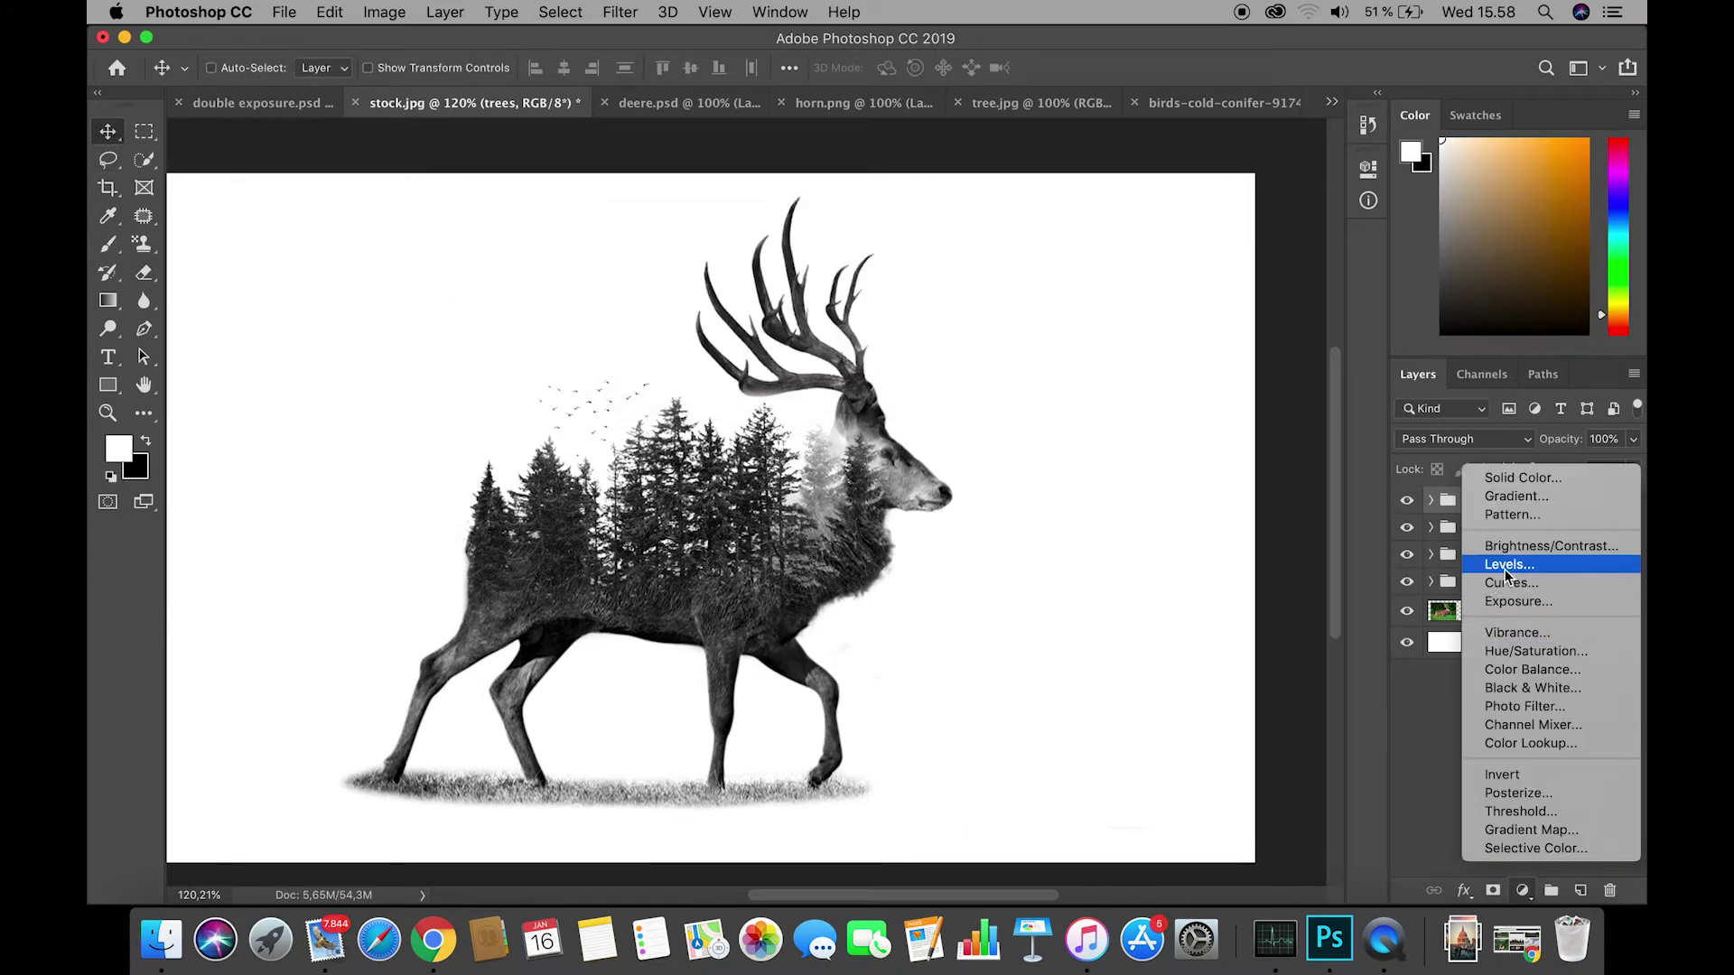
{"action": "left_click", "coordinate": [1533, 583]}
{"action": "left_click_drag", "start_coordinate": [1097, 497], "coordinate": [1118, 497]}
{"action": "mouse_move", "coordinate": [1194, 411]}
{"action": "left_mouse_down"}
{"action": "mouse_move", "coordinate": [1219, 419]}
{"action": "mouse_move", "coordinate": [1216, 402]}
{"action": "left_mouse_up"}
{"action": "left_click", "coordinate": [1303, 161]}
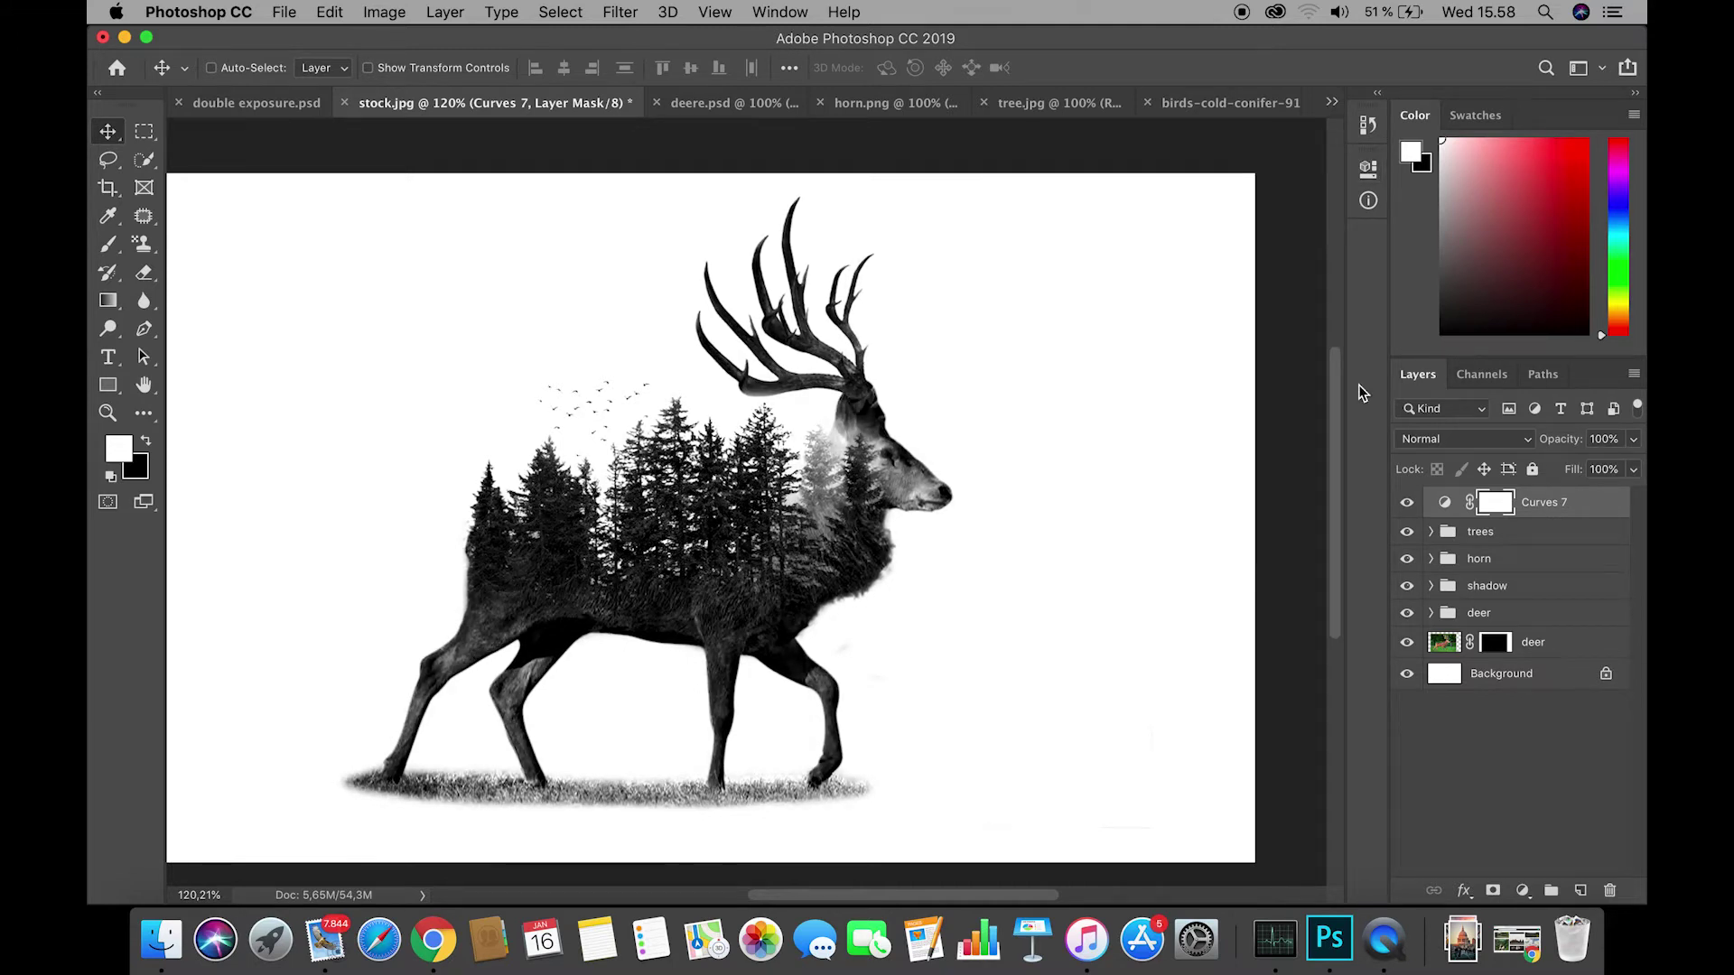
Add a Color Lookup adjustment above the Curves adjustment and load the 2Strip.look 3DLUT file.
{"action": "left_click", "coordinate": [1524, 891]}
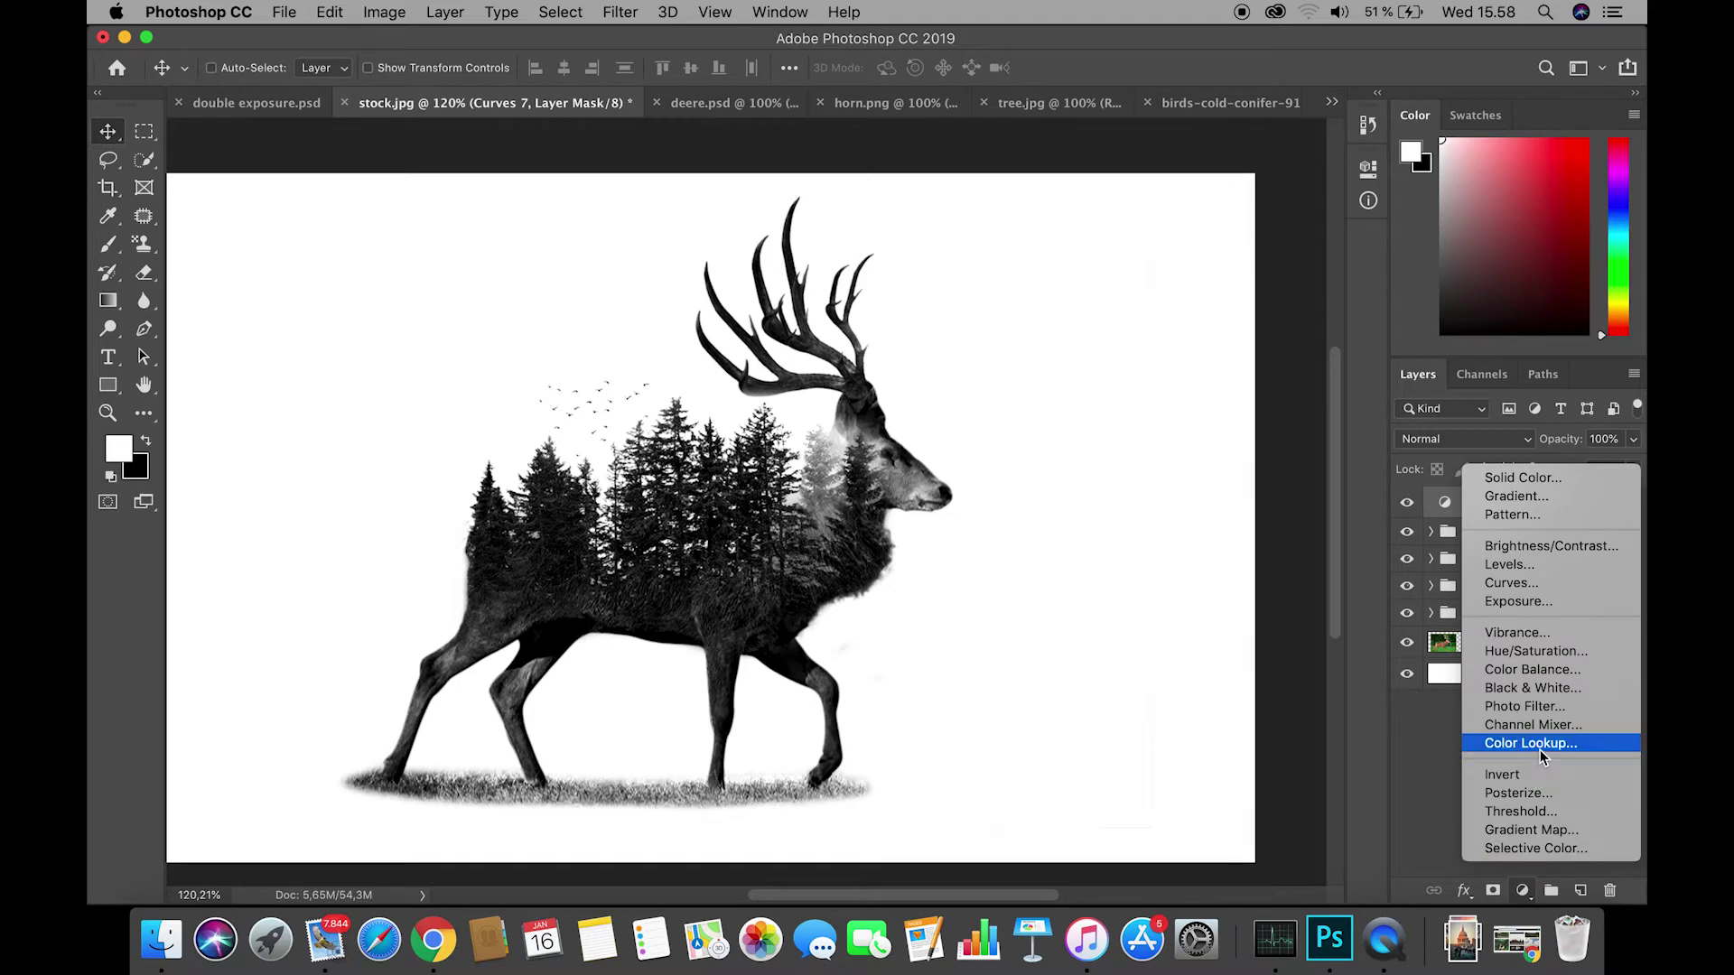
{"action": "left_click", "coordinate": [1540, 750]}
{"action": "left_click", "coordinate": [1221, 232]}
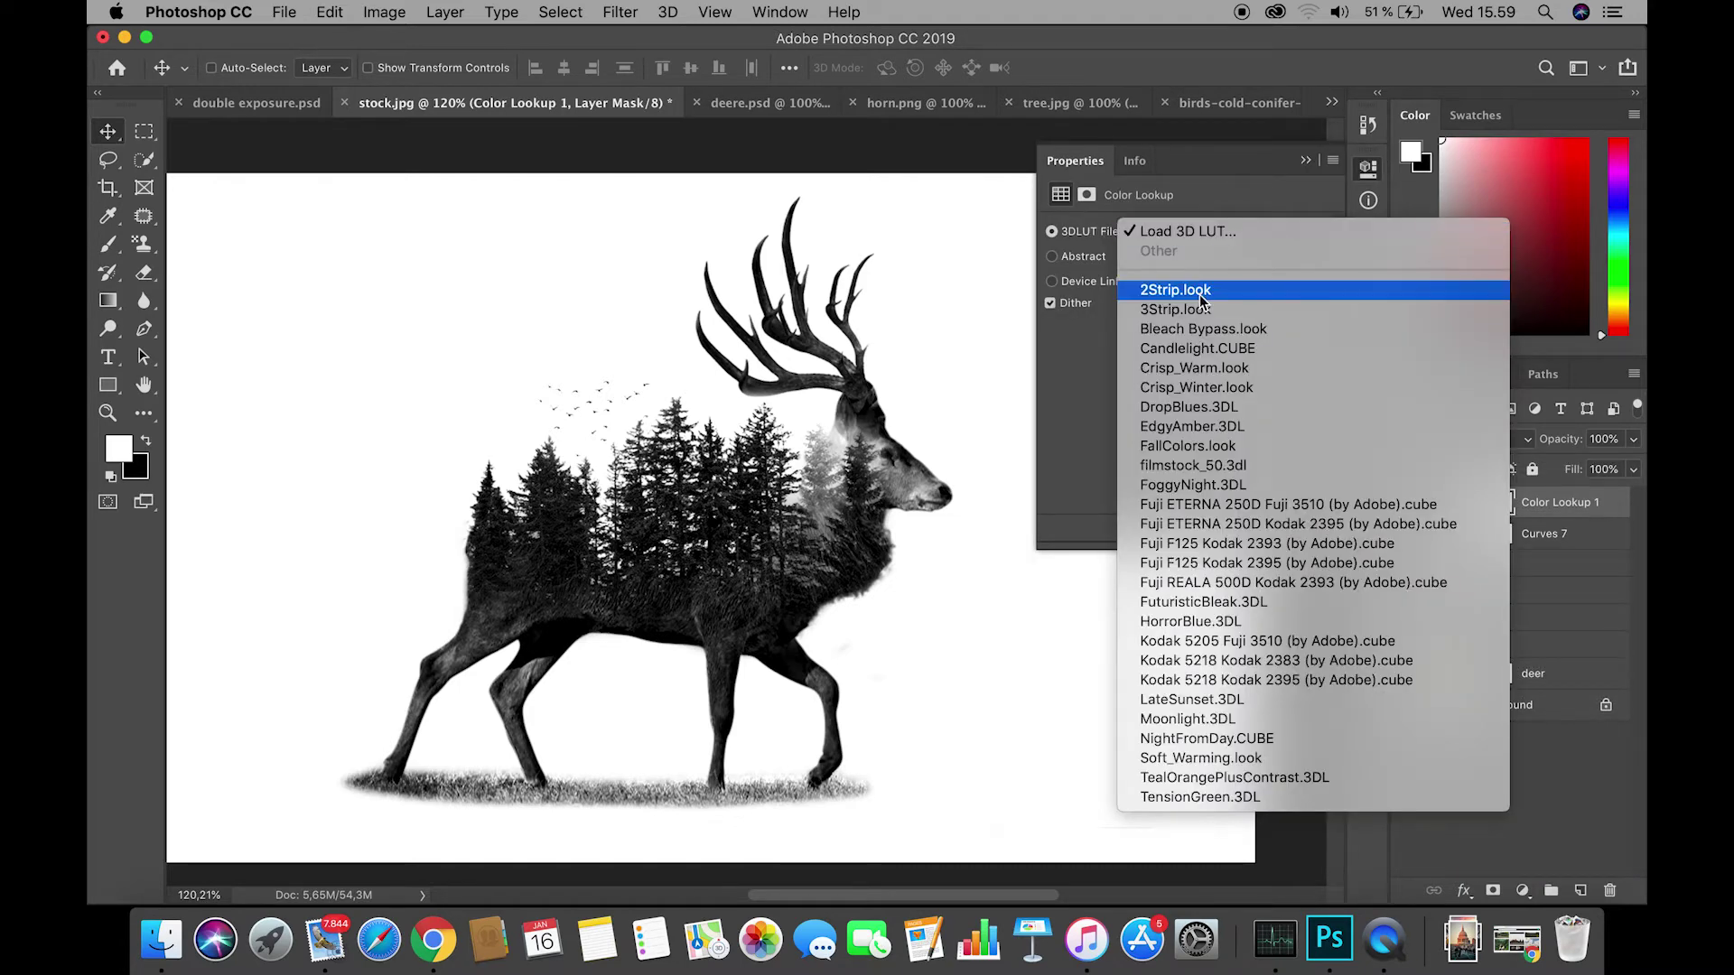
{"action": "left_click", "coordinate": [1165, 290]}
Try the 3Strip.look, Bleach Bypass.look, Candlelight.CUBE and Crisp_Warm.look 3DLUT files on the Color Lookup adjustment.
{"action": "left_click", "coordinate": [1171, 234]}
{"action": "left_click", "coordinate": [1184, 251]}
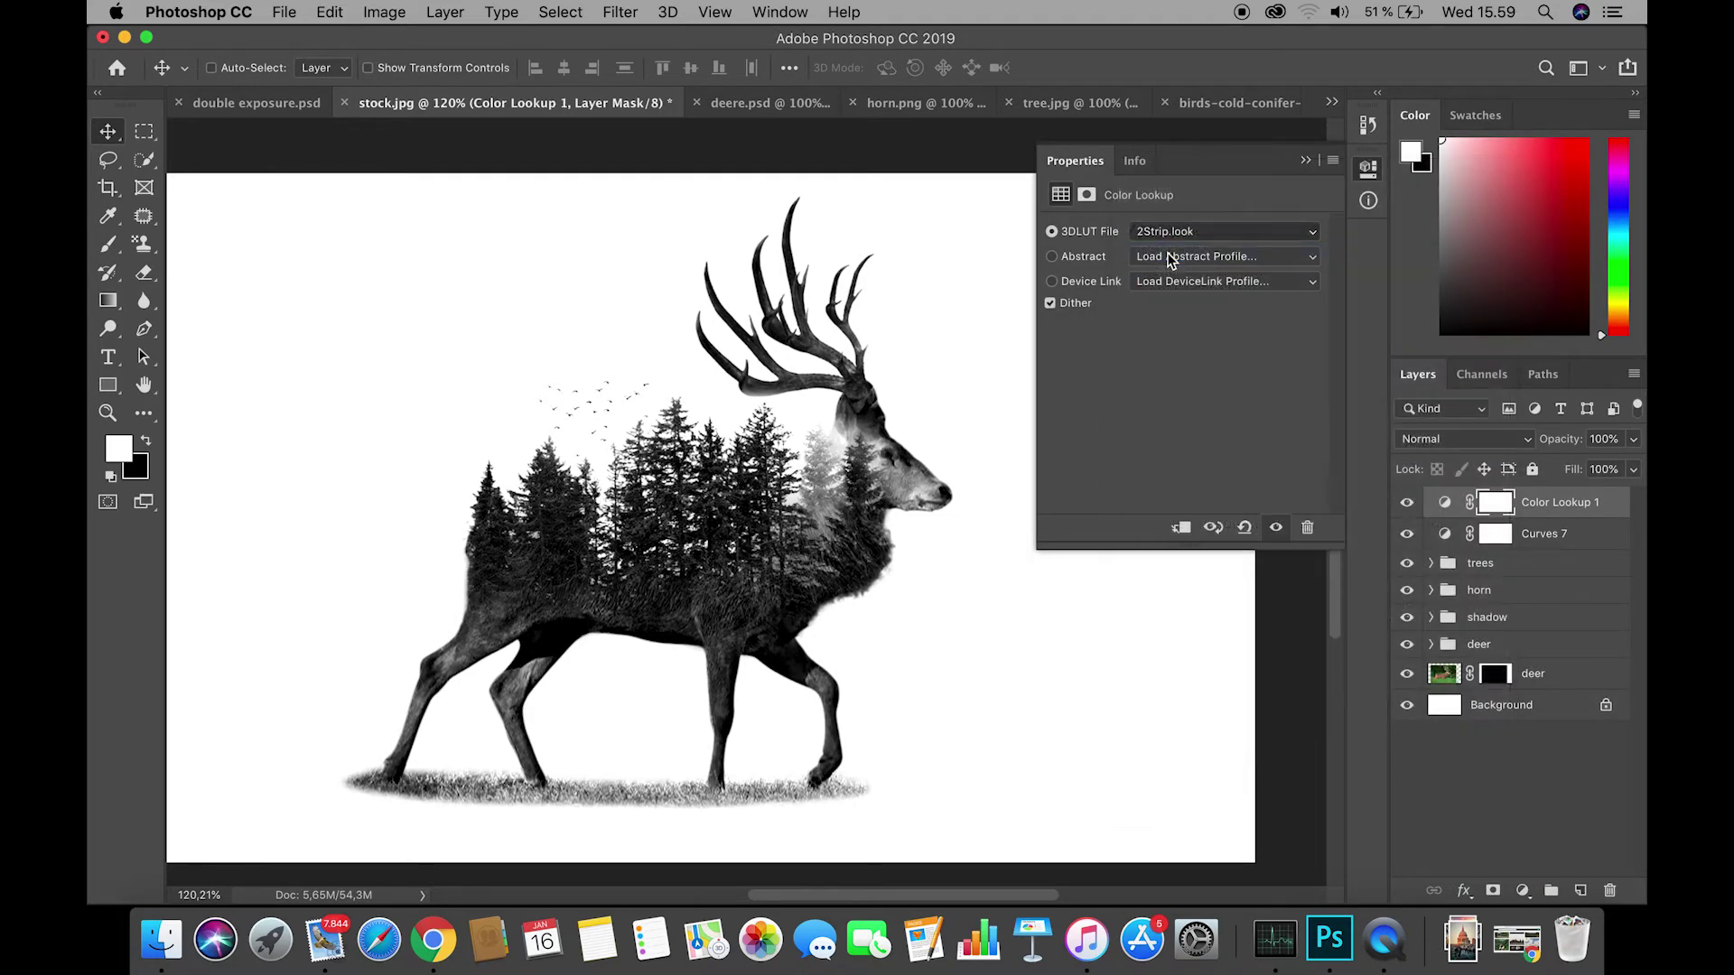
{"action": "left_click", "coordinate": [1204, 235]}
{"action": "left_click", "coordinate": [1204, 253]}
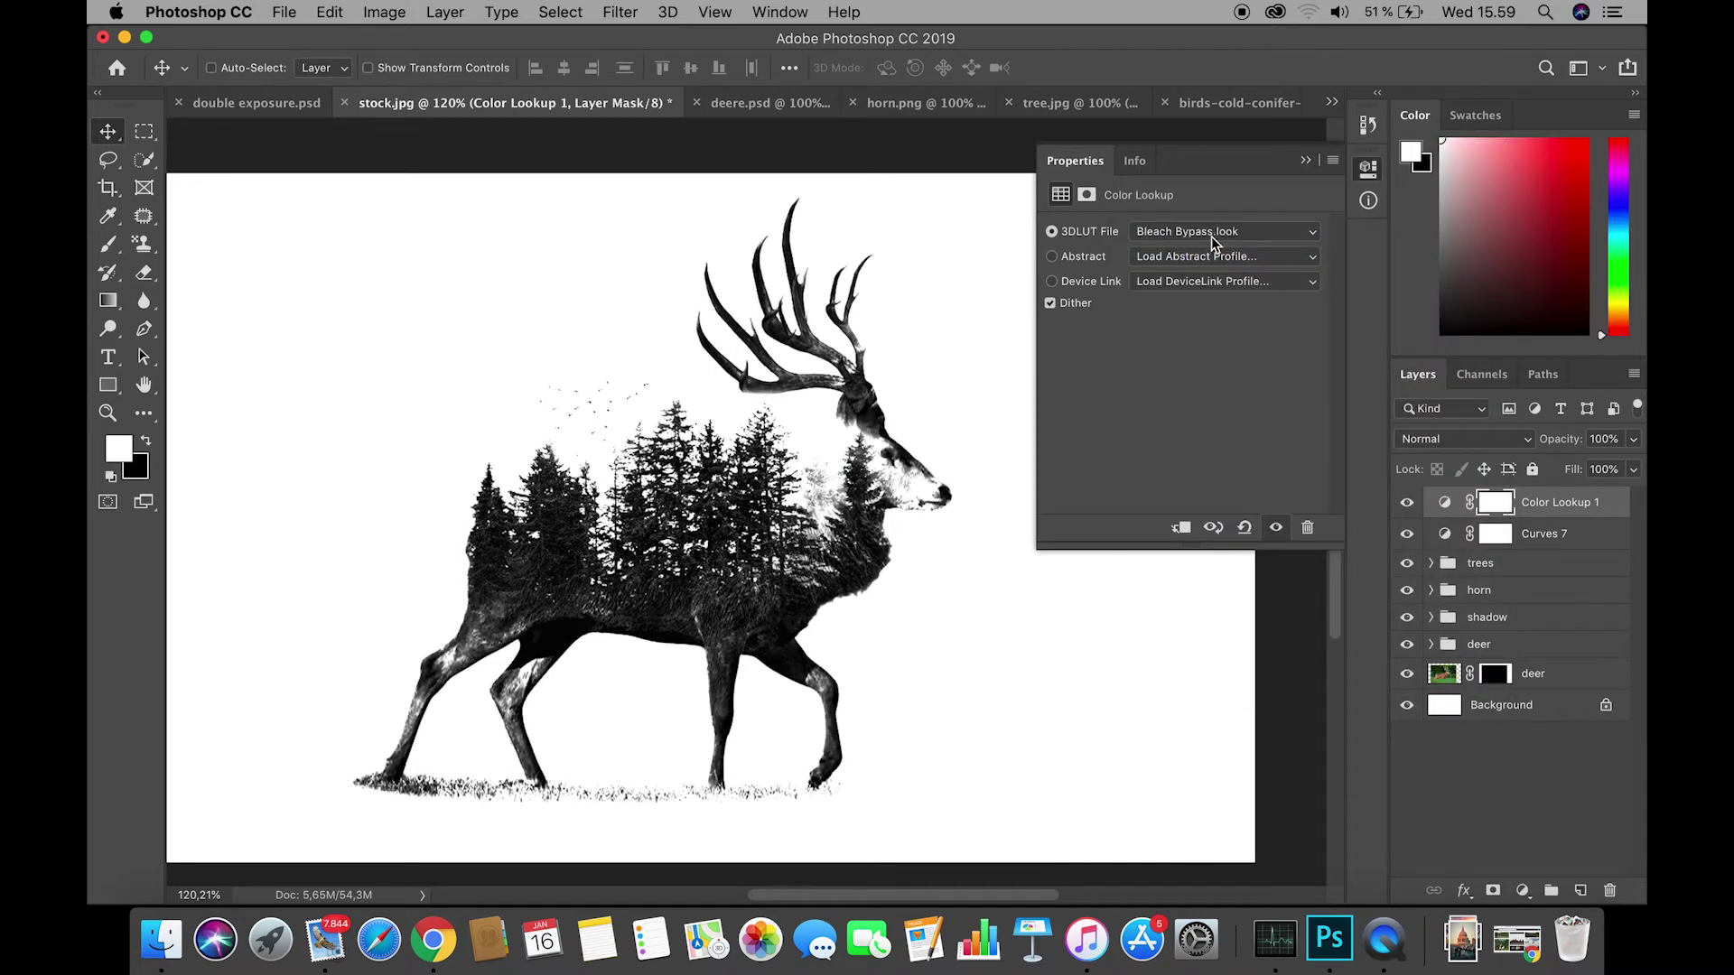
{"action": "left_click", "coordinate": [1211, 237]}
{"action": "left_click", "coordinate": [1214, 257]}
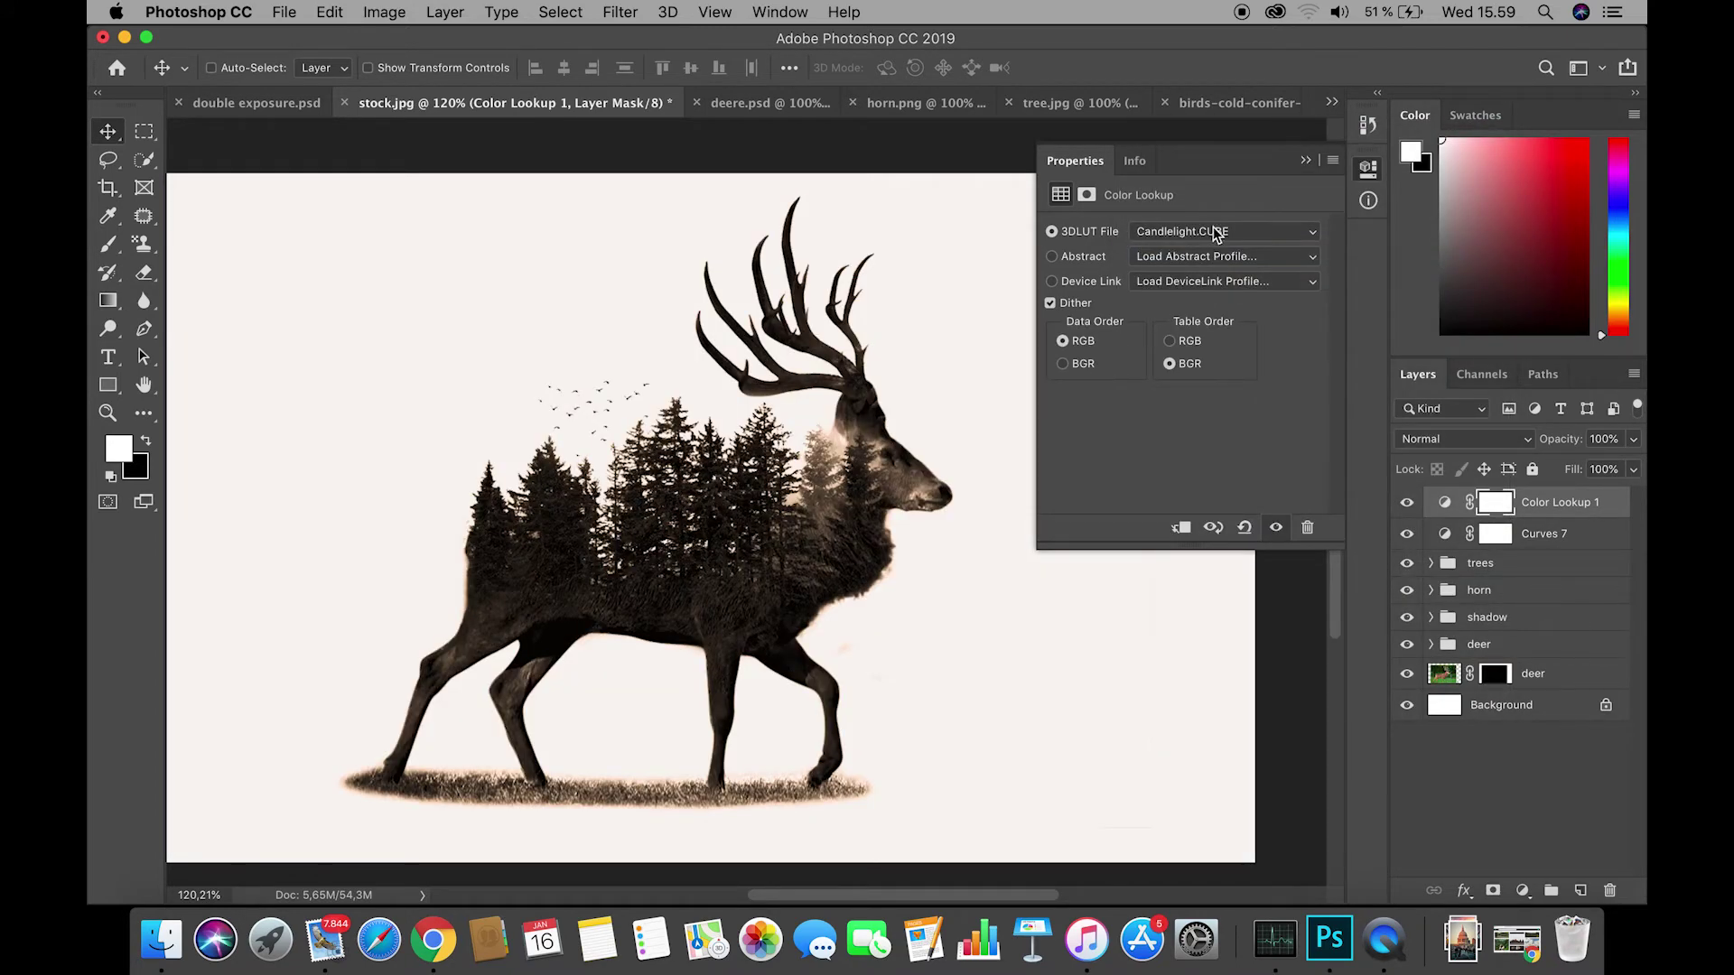
{"action": "left_click", "coordinate": [1215, 233]}
{"action": "left_click", "coordinate": [1213, 245]}
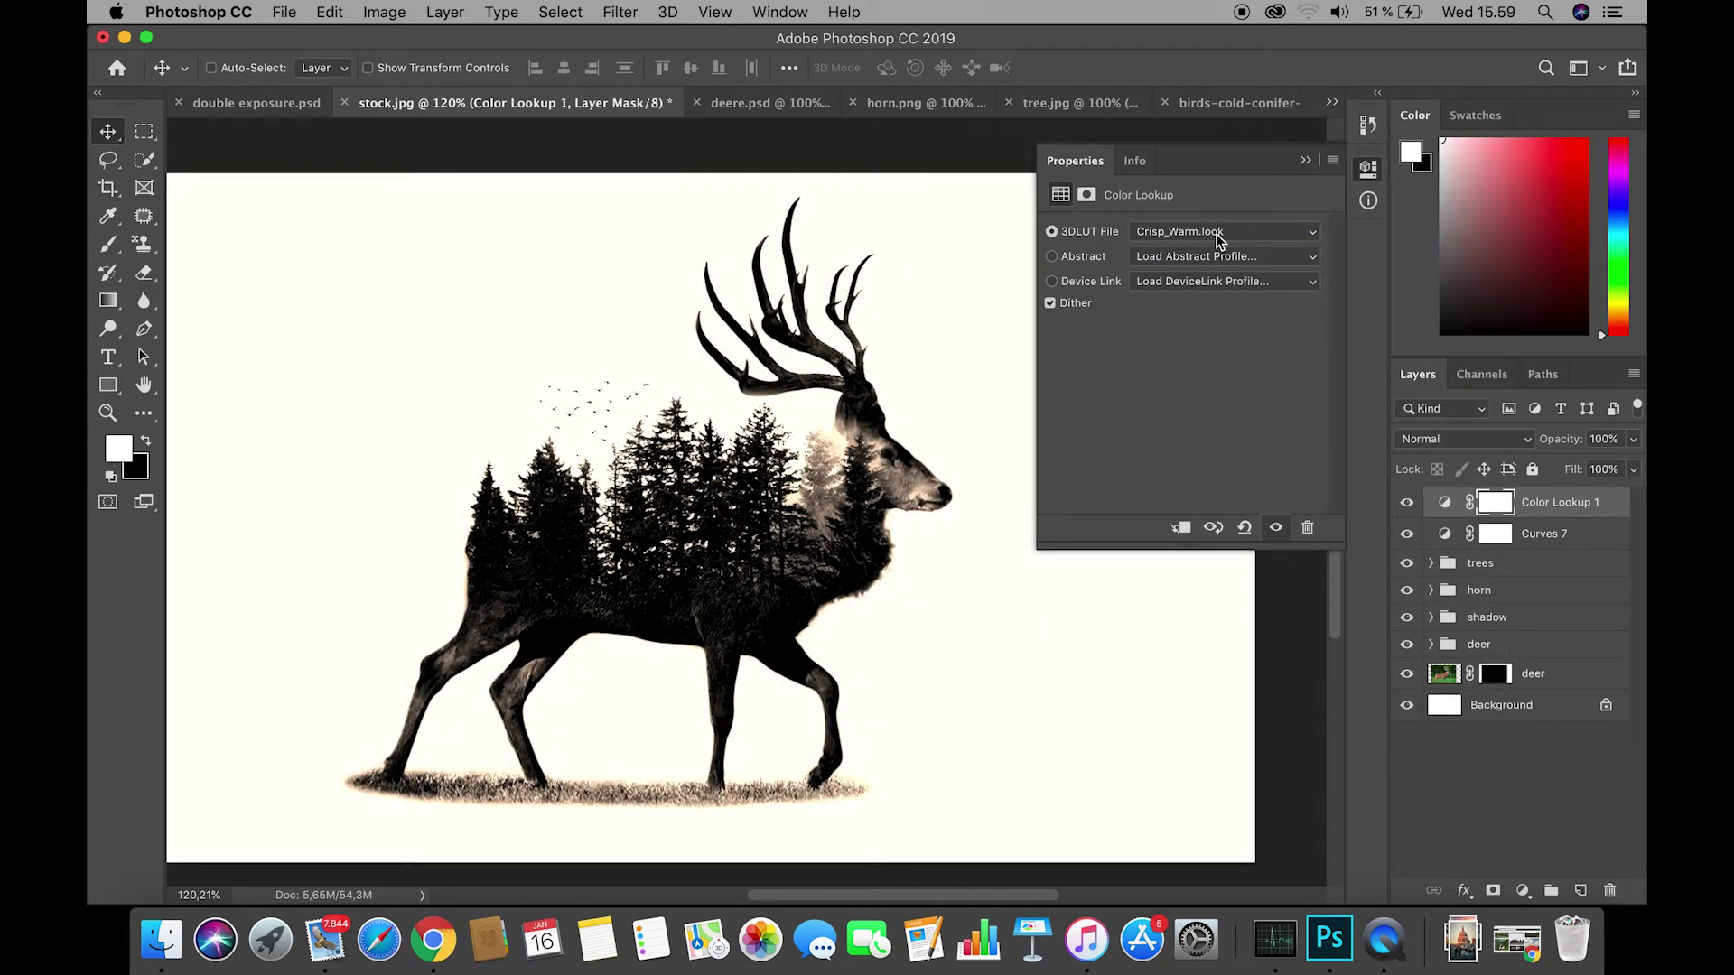
Try the Crisp_Winter.look, DropBlues.3DL and EdgyAmber.3DL 3DLUT files on the Color Lookup adjustment.
{"action": "left_click", "coordinate": [1219, 233]}
{"action": "left_click", "coordinate": [1228, 251]}
{"action": "left_click", "coordinate": [1228, 235]}
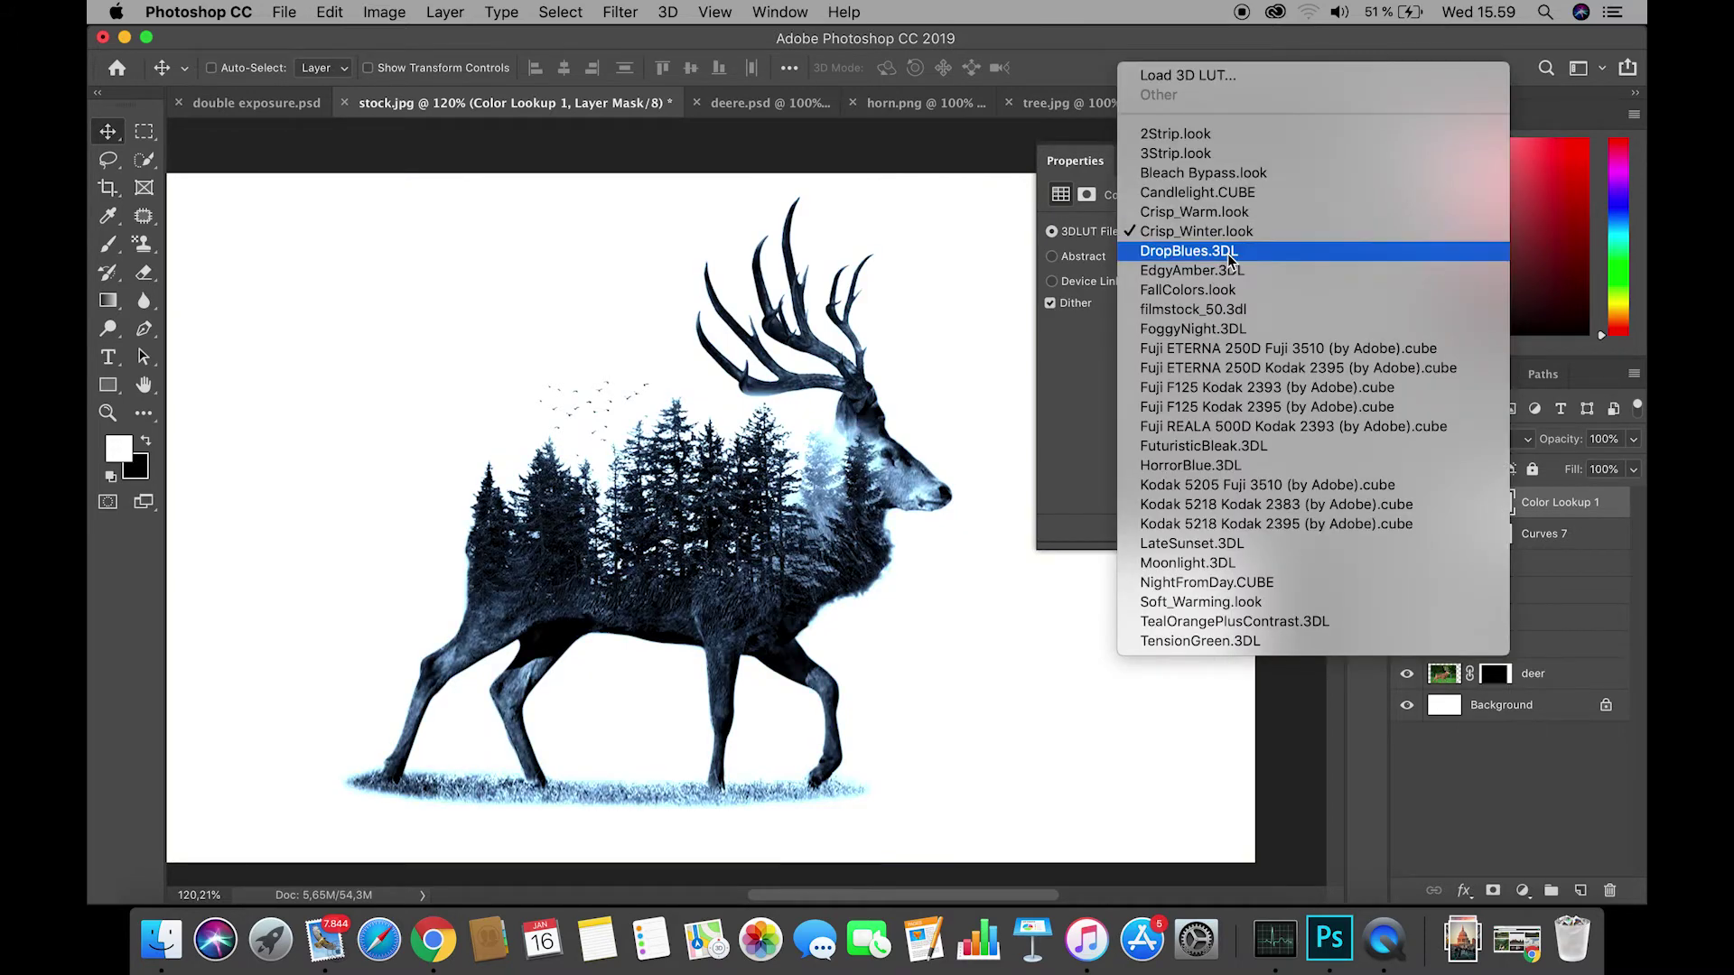
{"action": "left_click", "coordinate": [1228, 253]}
{"action": "left_click", "coordinate": [1231, 235]}
{"action": "left_click", "coordinate": [1232, 251]}
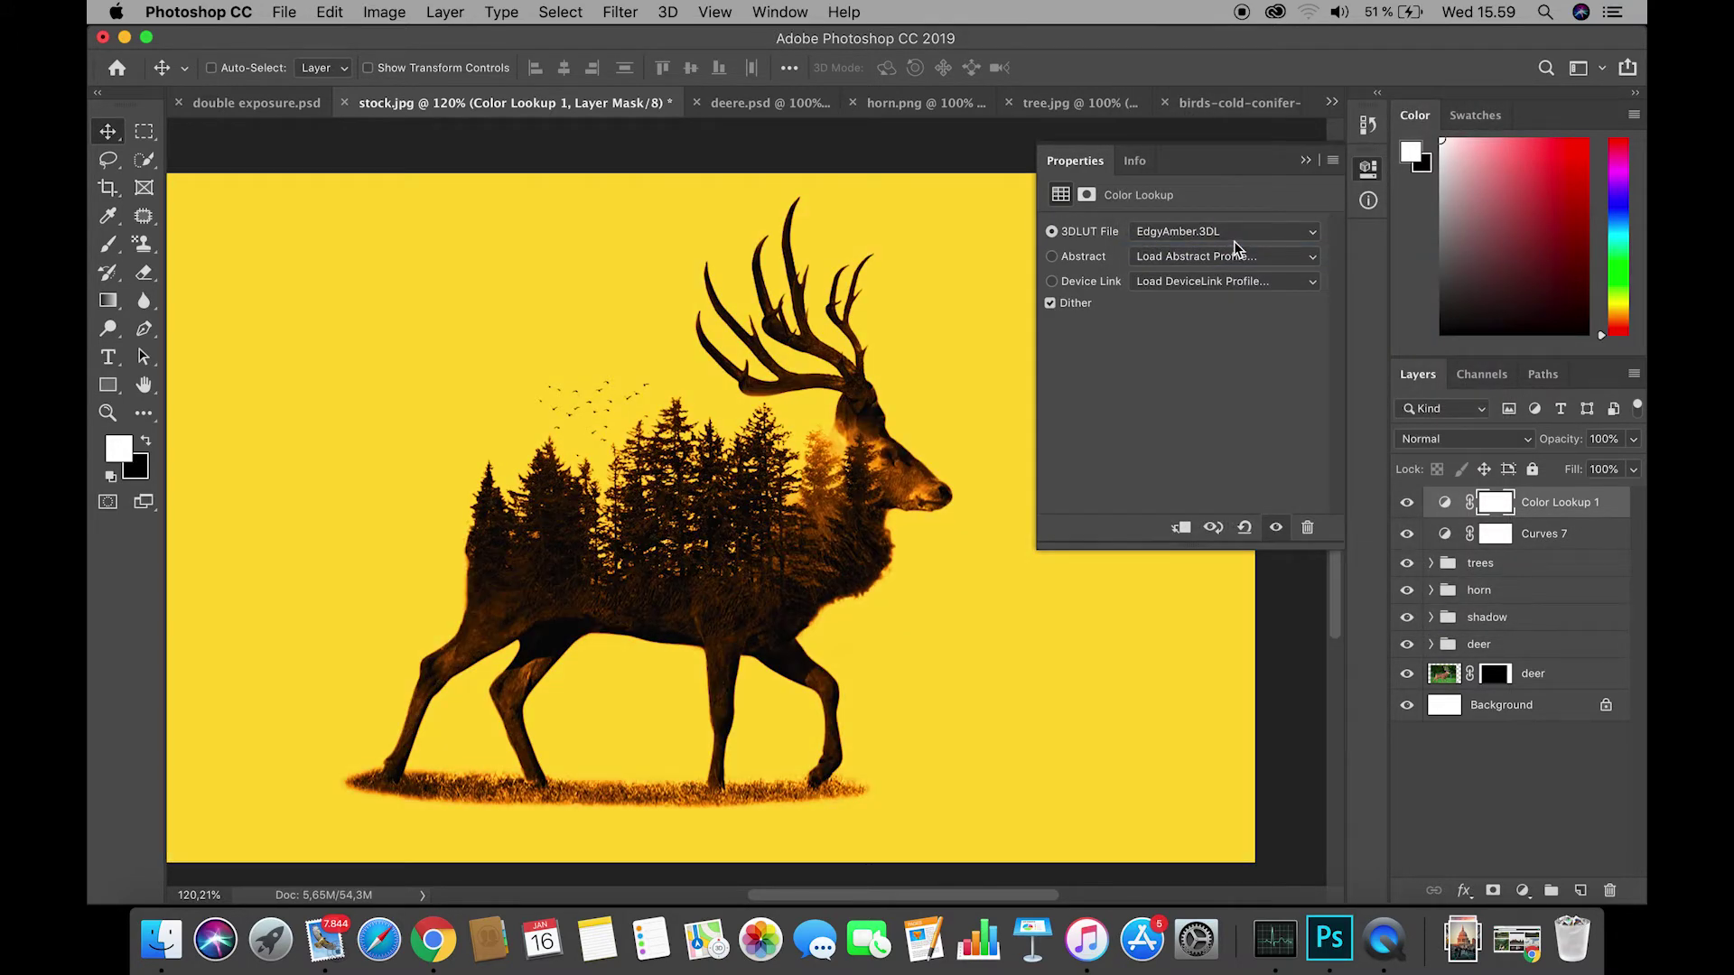
Set the Color Lookup adjustment's 3DLUT file to FallColors.look.
{"action": "left_click", "coordinate": [1236, 231]}
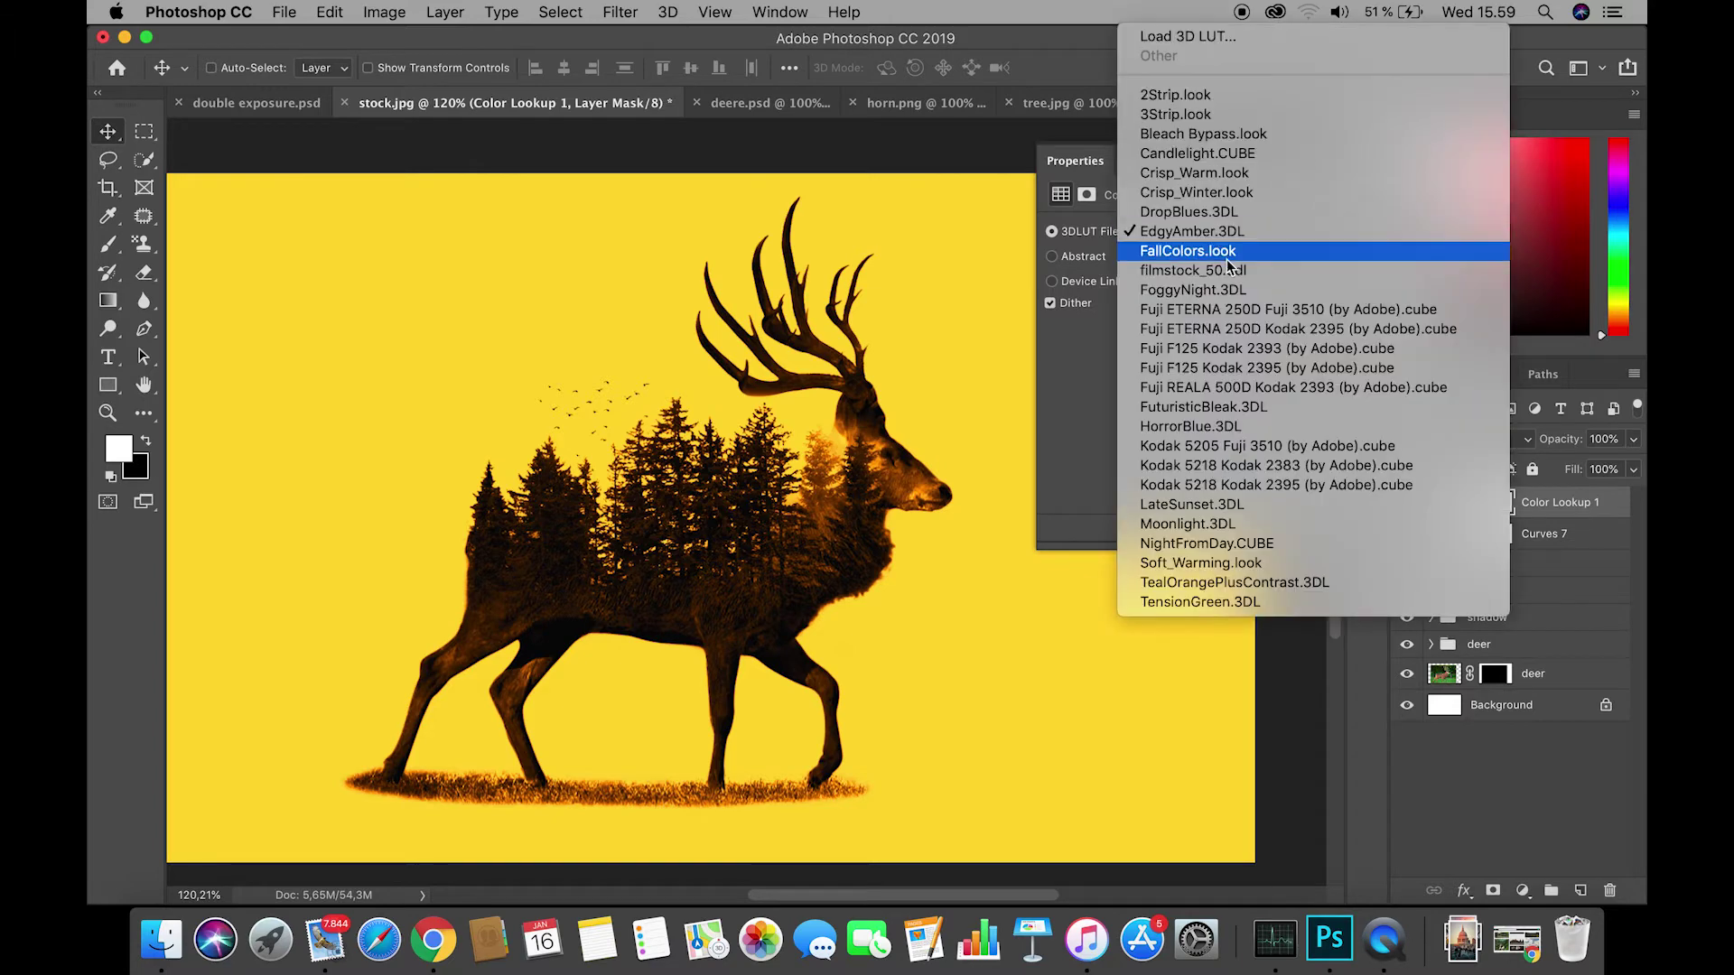
{"action": "left_click", "coordinate": [1227, 256]}
{"action": "left_click", "coordinate": [1306, 161]}
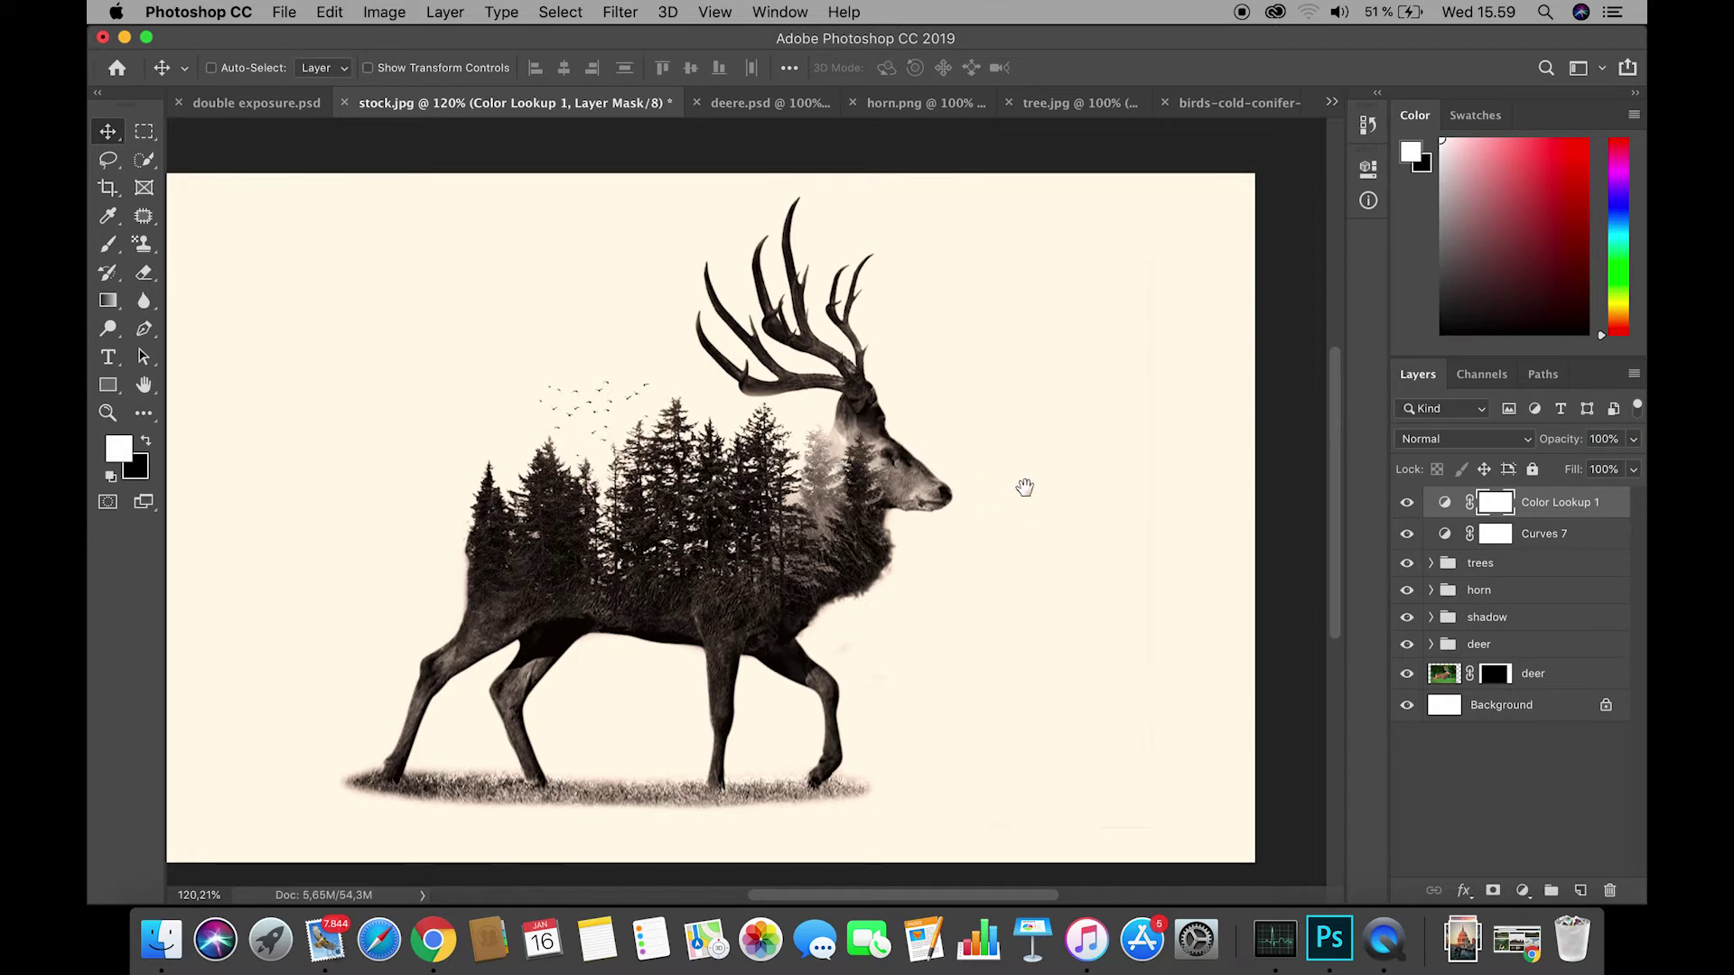
Select everything from Color Lookup 1 down to the deer group and shift the deer artwork slightly toward the canvas's left side.
{"action": "scroll", "coordinate": [1025, 488], "scroll_direction": "down", "scroll_amount": 5}
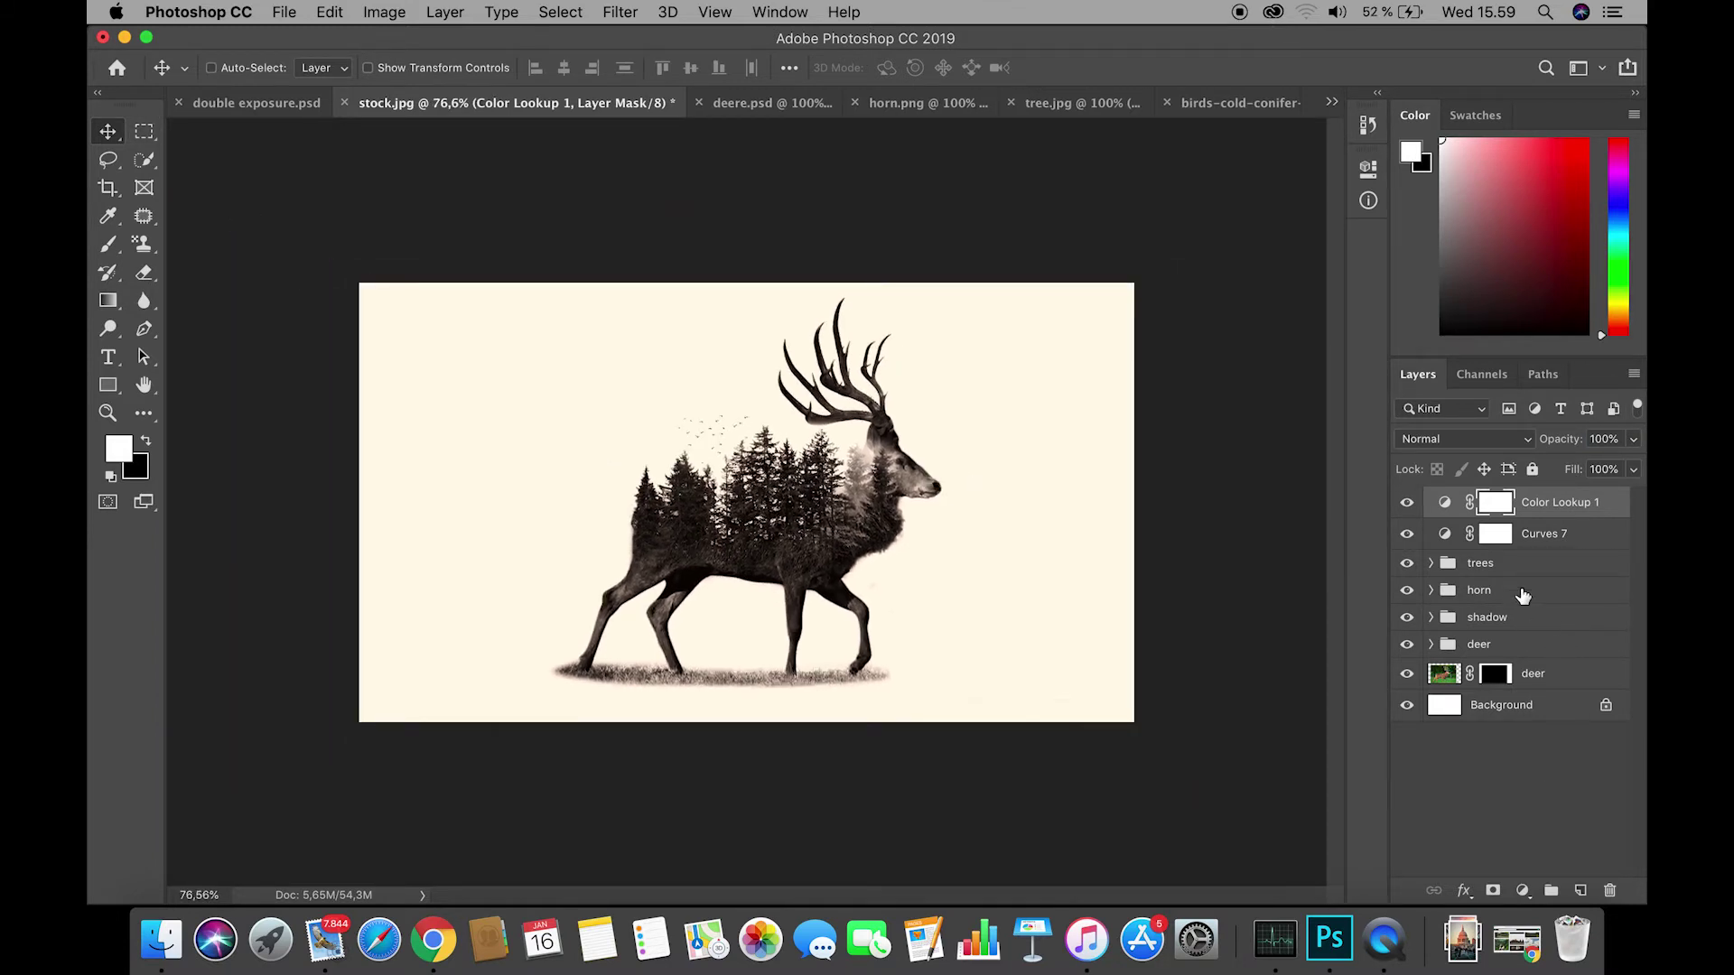
{"action": "left_click", "coordinate": [1500, 647], "text": "shift"}
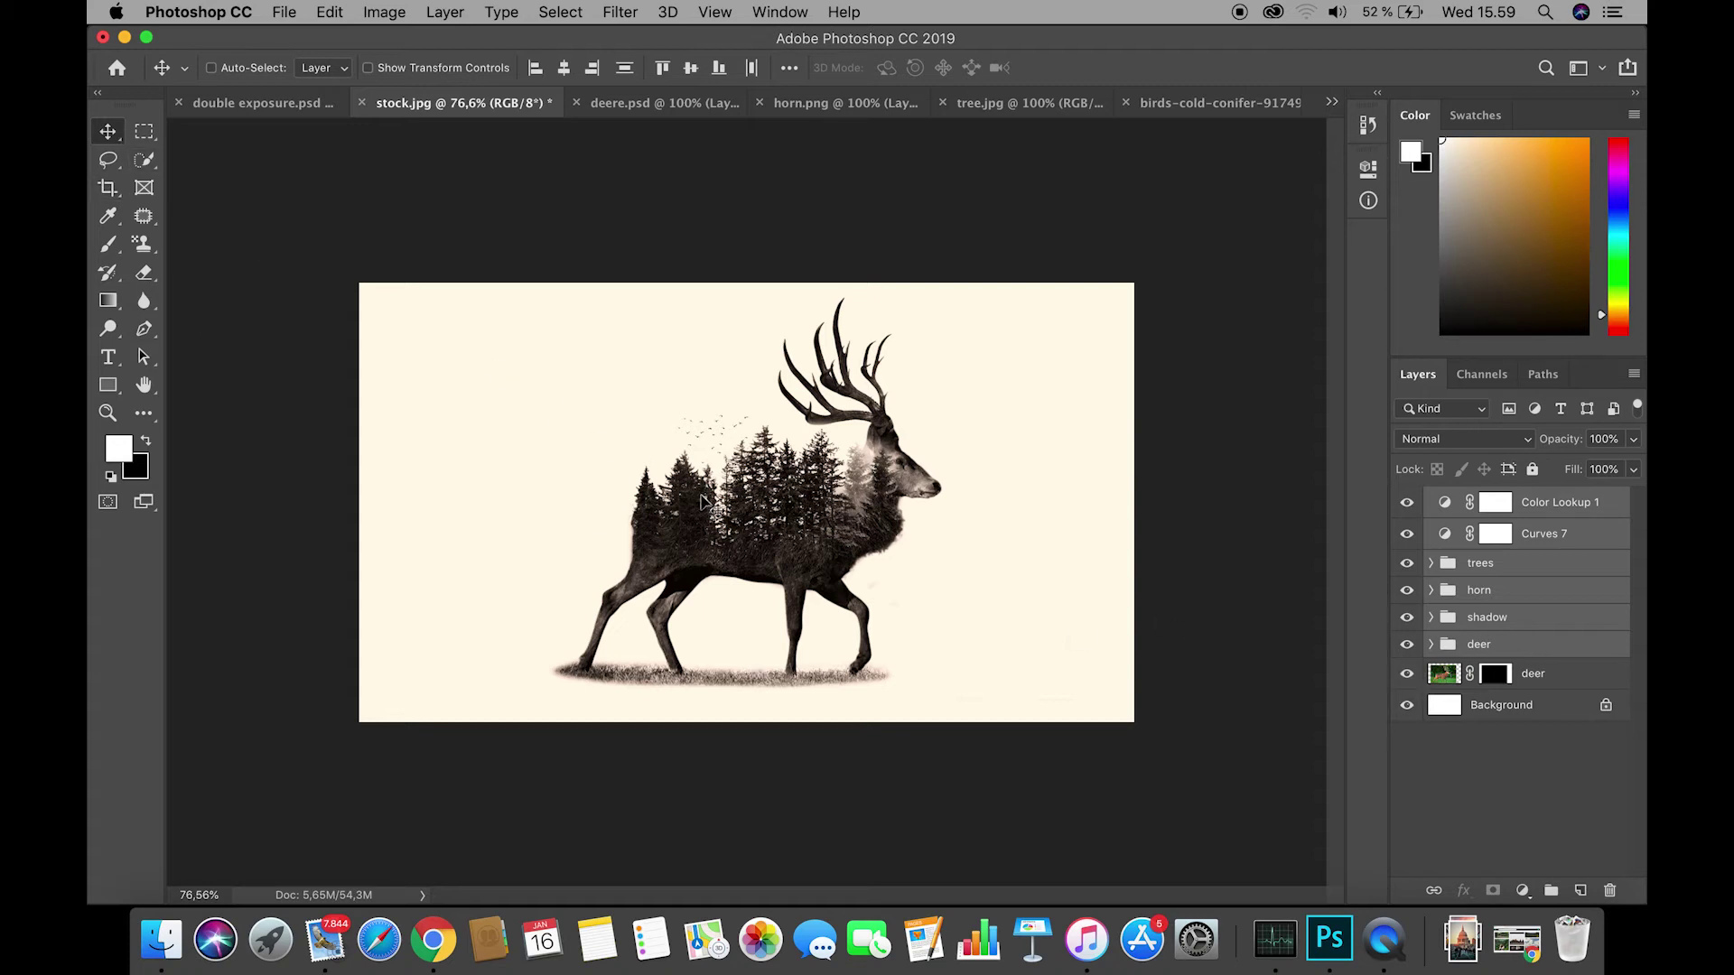
{"action": "left_click_drag", "start_coordinate": [703, 501], "coordinate": [689, 504]}
Try scaling the selected deer artwork down and repositioning it with Free Transform, and undo the transform.
{"action": "key", "text": "ctrl+t"}
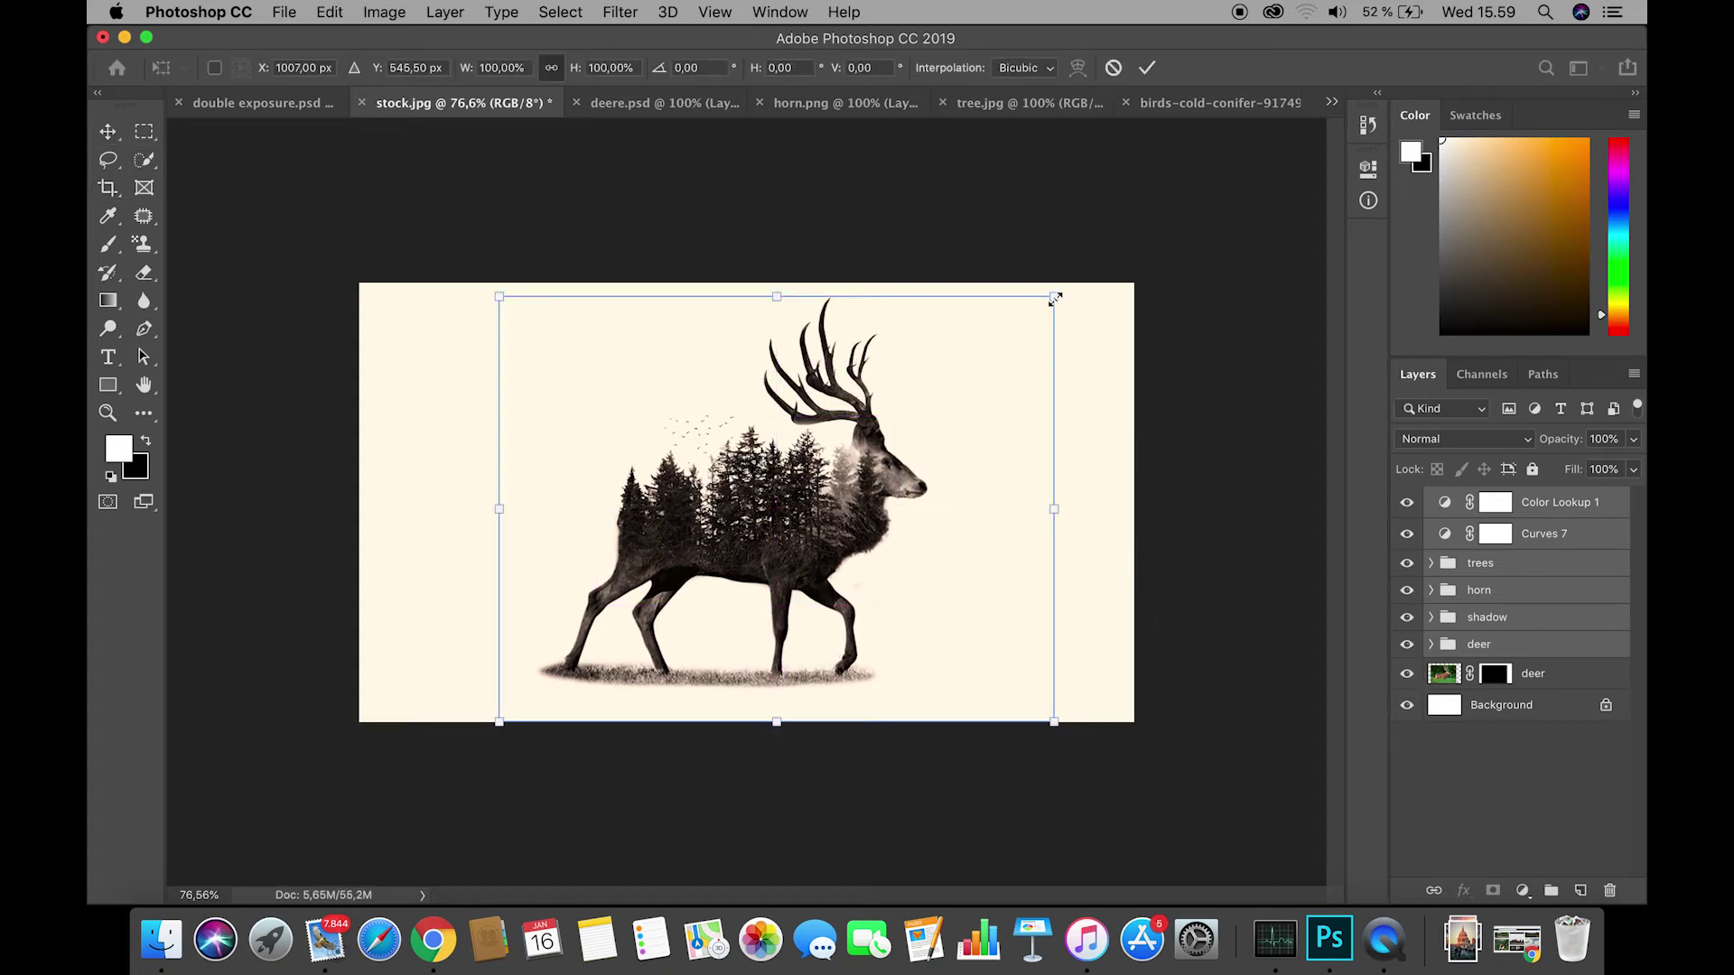
{"action": "left_click_drag", "start_coordinate": [1055, 299], "coordinate": [1026, 337]}
{"action": "left_click_drag", "start_coordinate": [801, 547], "coordinate": [815, 587]}
{"action": "key", "text": "Return"}
{"action": "key", "text": "super+z"}
{"action": "key", "text": "super+z"}
{"action": "key", "text": "super+z"}
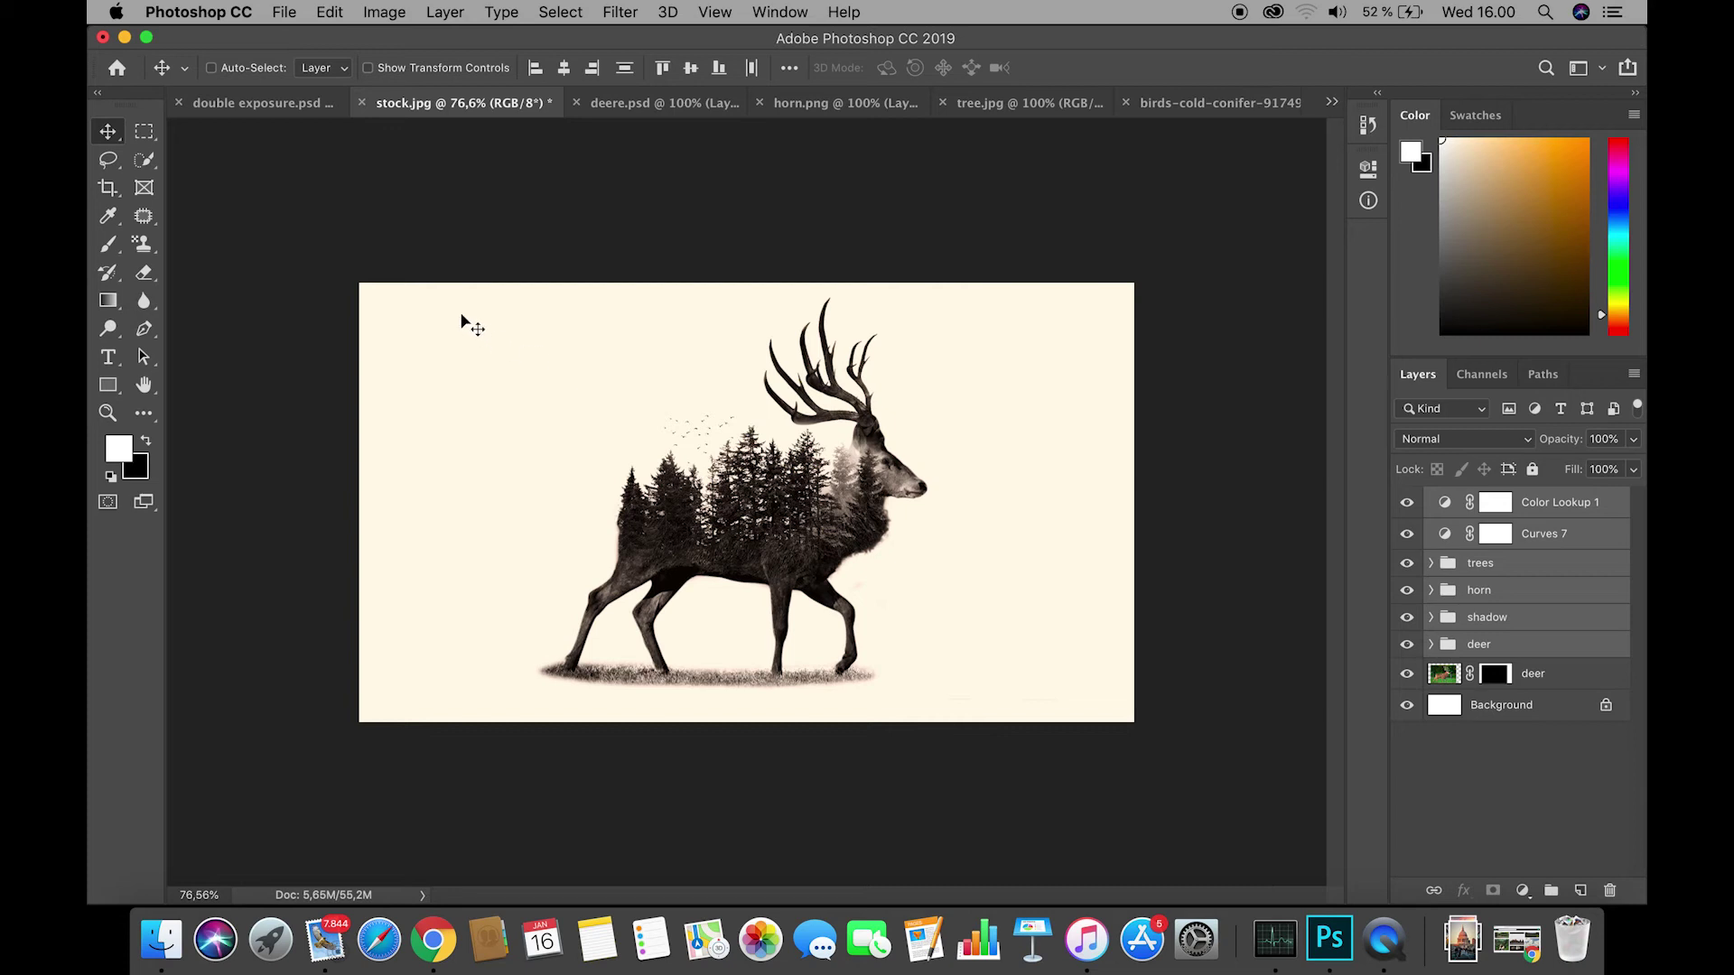
Set the Color Lookup adjustment's 3DLUT file to filmstock_50.3dl with the image viewed at 100%.
{"action": "key", "text": "super+1"}
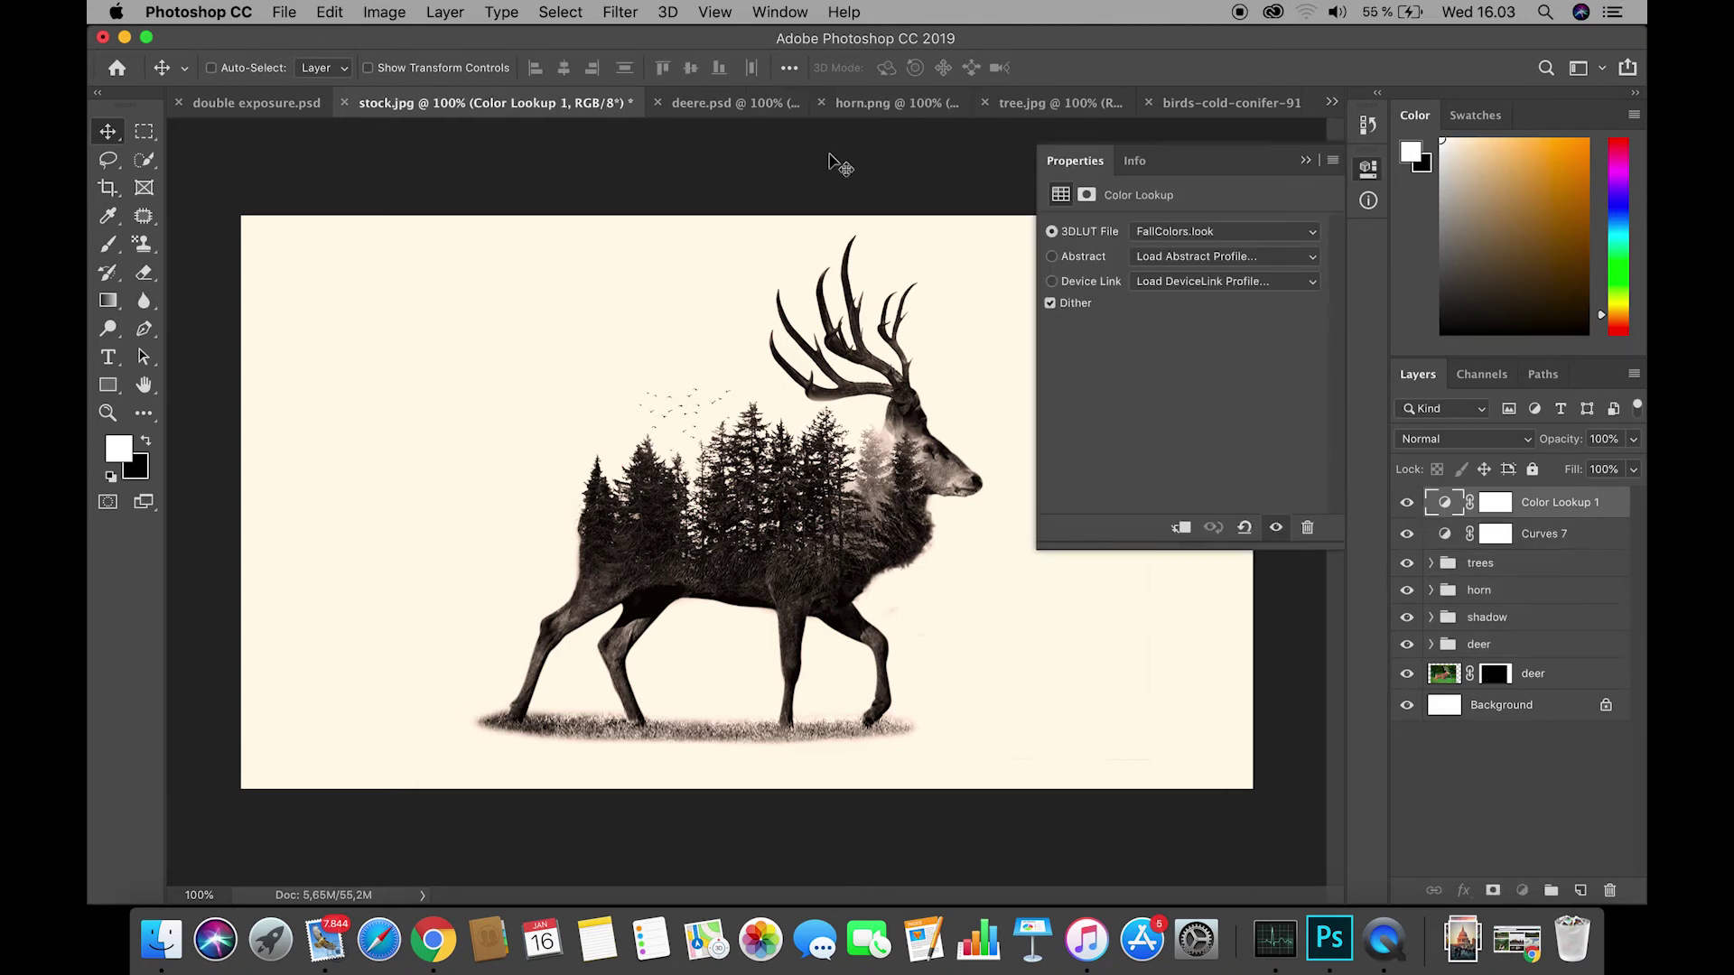
{"action": "left_click", "coordinate": [1188, 239]}
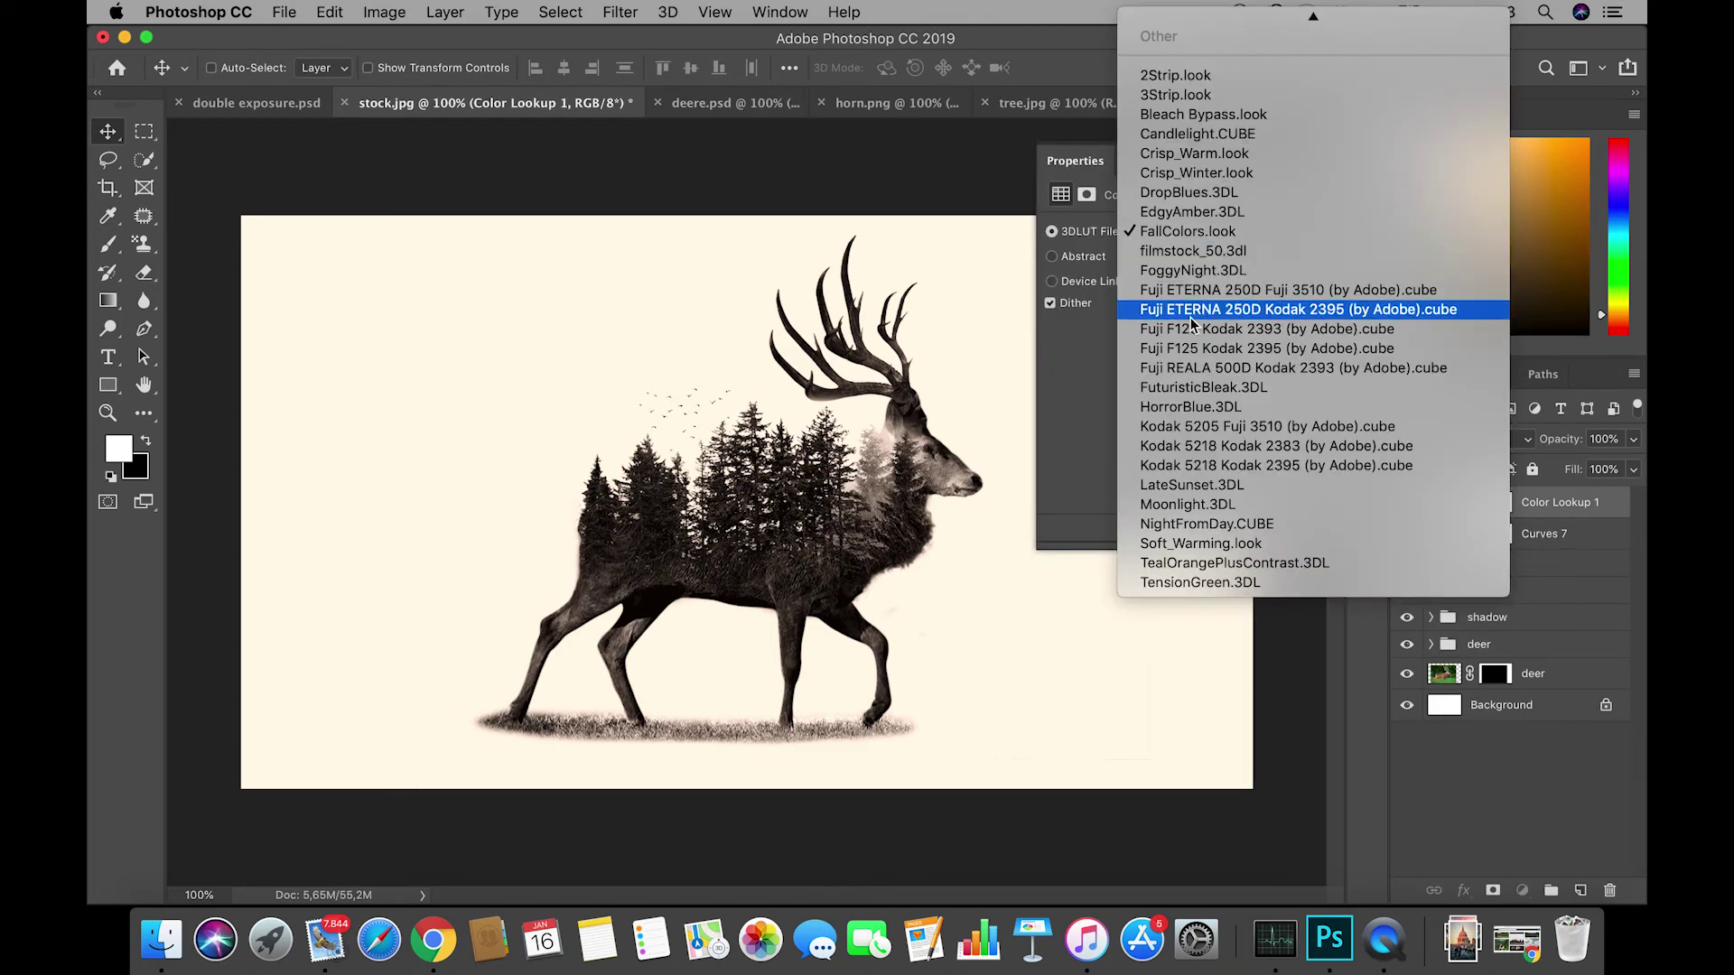
{"action": "left_click", "coordinate": [1197, 251]}
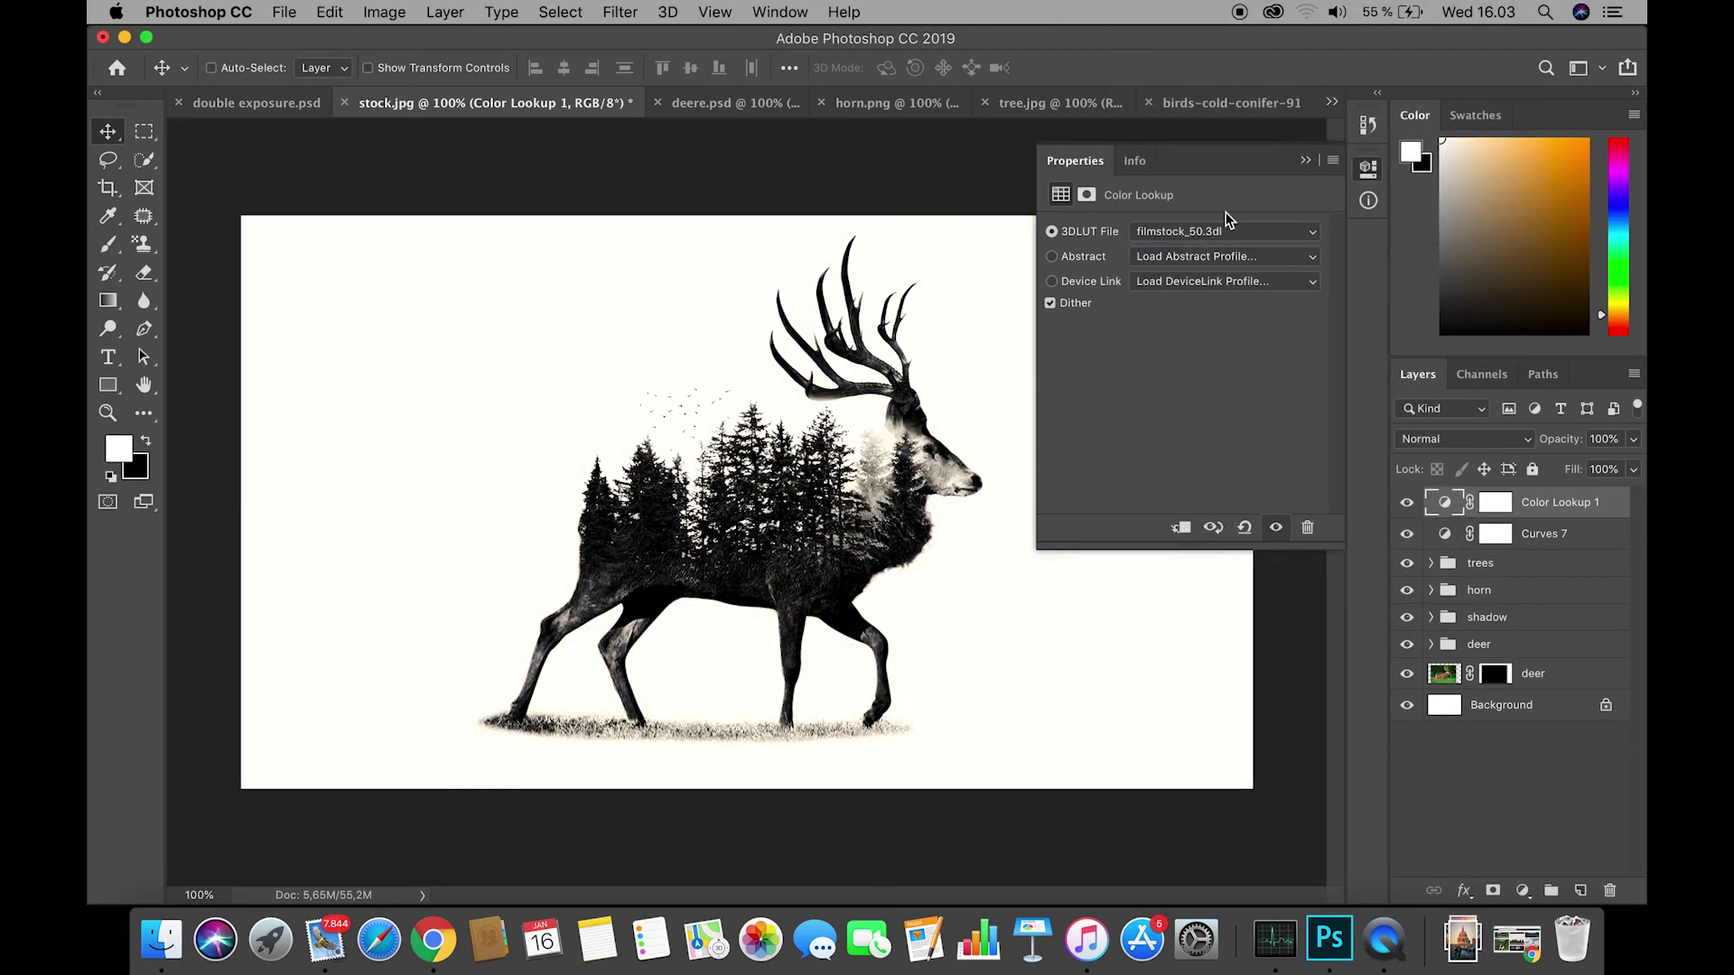
{"action": "left_click", "coordinate": [1305, 160]}
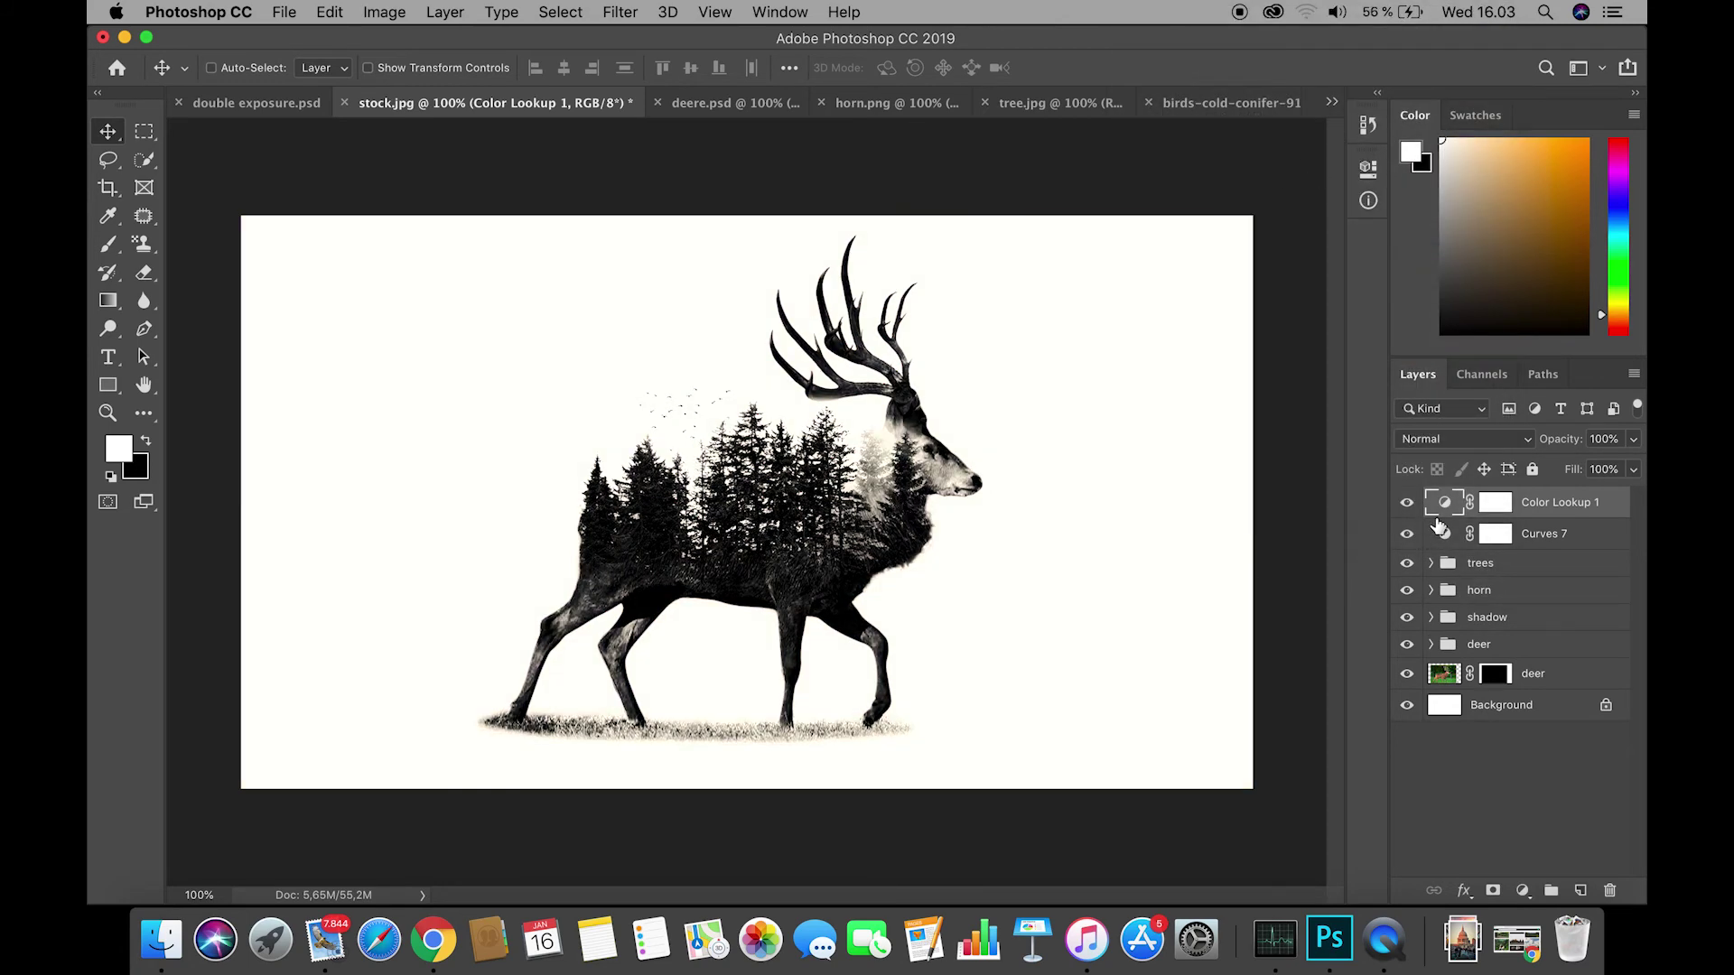